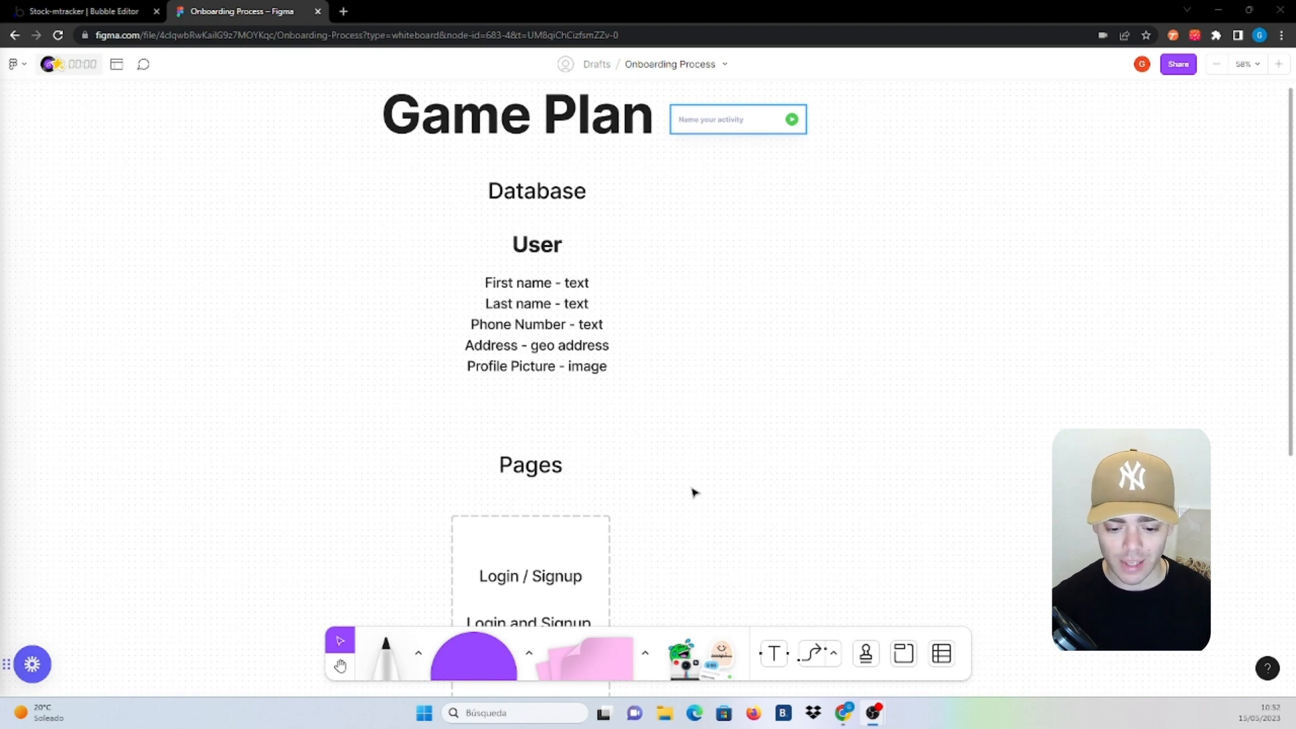
Name the Activity Tracker entry 'YouTube Video' and start its timer
{"action": "scroll", "coordinate": [693, 493], "scroll_direction": "down", "scroll_amount": 1}
{"action": "scroll", "coordinate": [693, 492], "scroll_direction": "down", "scroll_amount": 3}
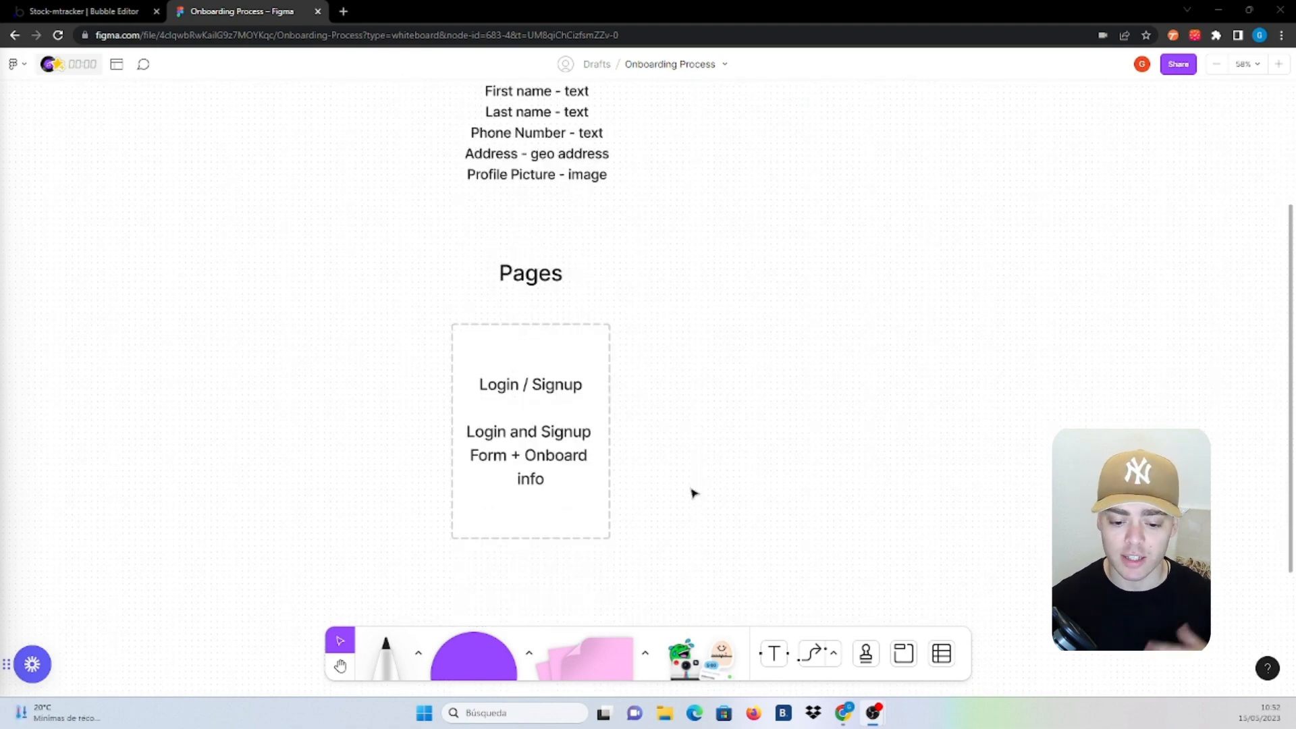
{"action": "scroll", "coordinate": [693, 492], "scroll_direction": "down", "scroll_amount": 1}
{"action": "scroll", "coordinate": [692, 492], "scroll_direction": "down", "scroll_amount": 10}
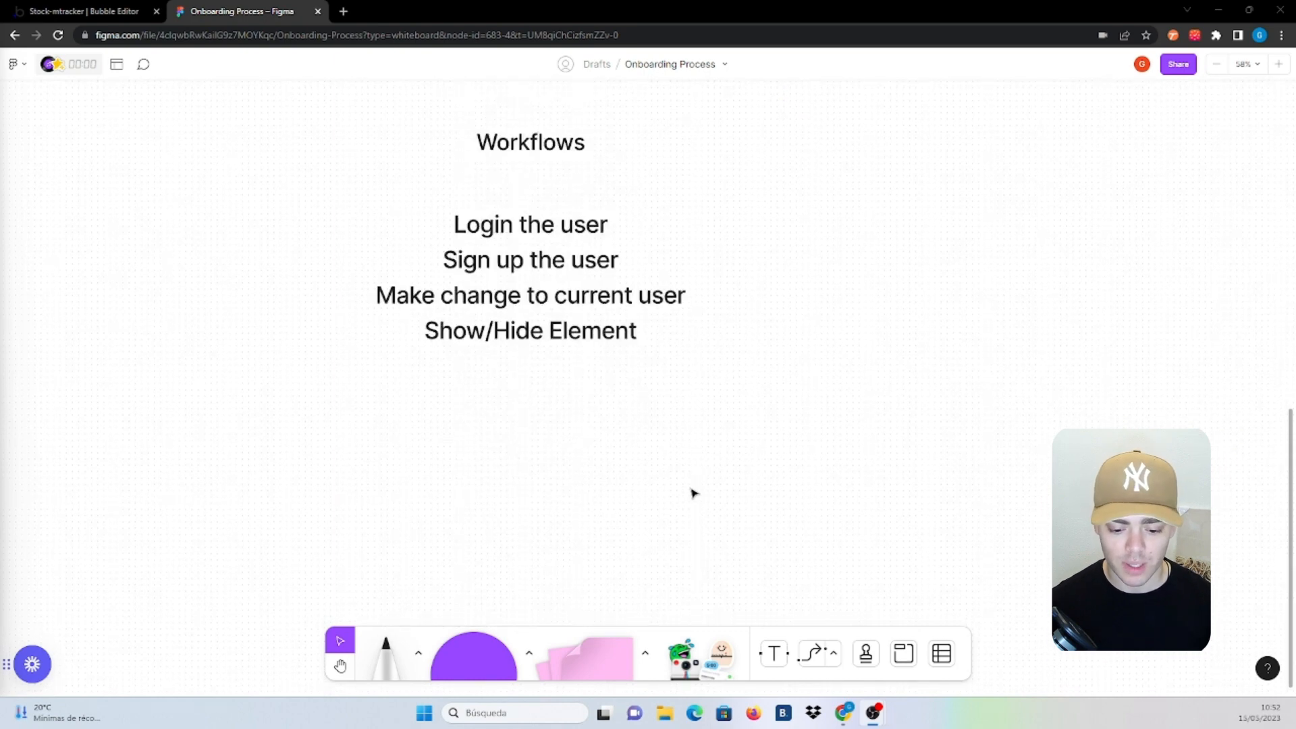
{"action": "scroll", "coordinate": [692, 492], "scroll_direction": "up", "scroll_amount": 1}
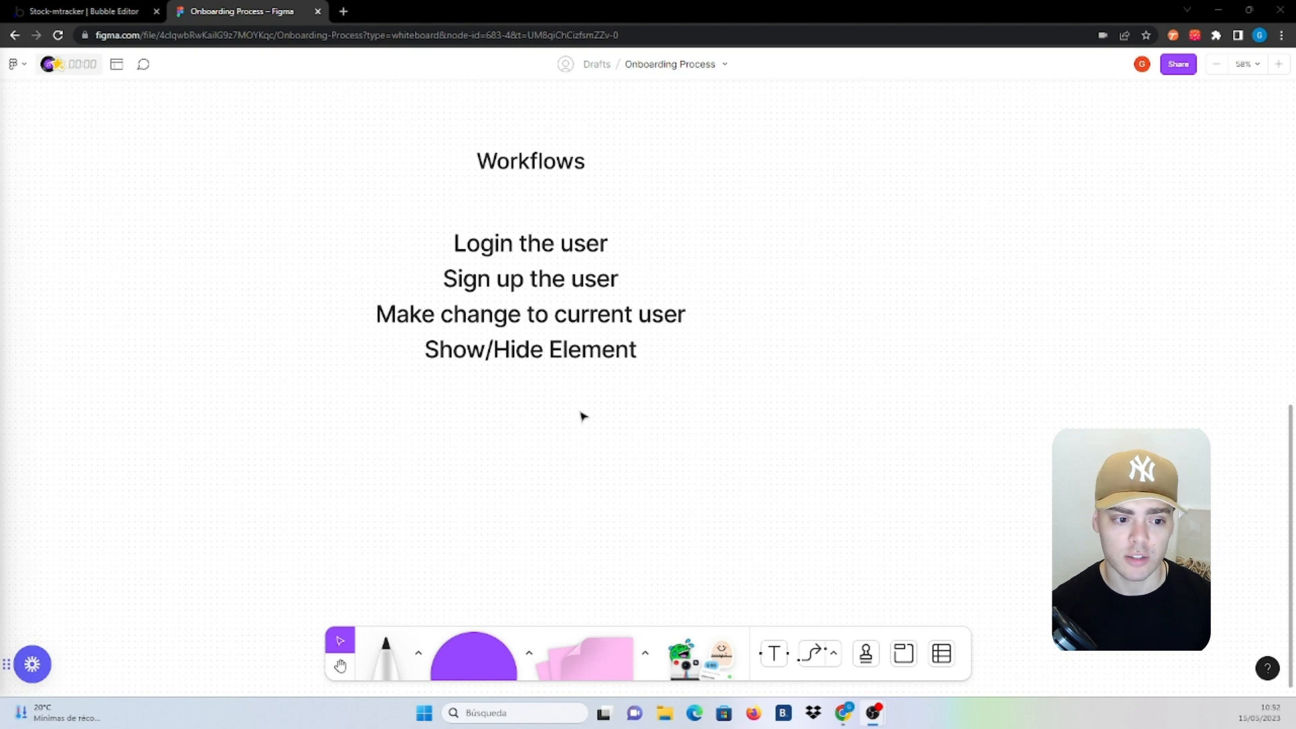
{"action": "scroll", "coordinate": [677, 437], "scroll_direction": "up", "scroll_amount": 12}
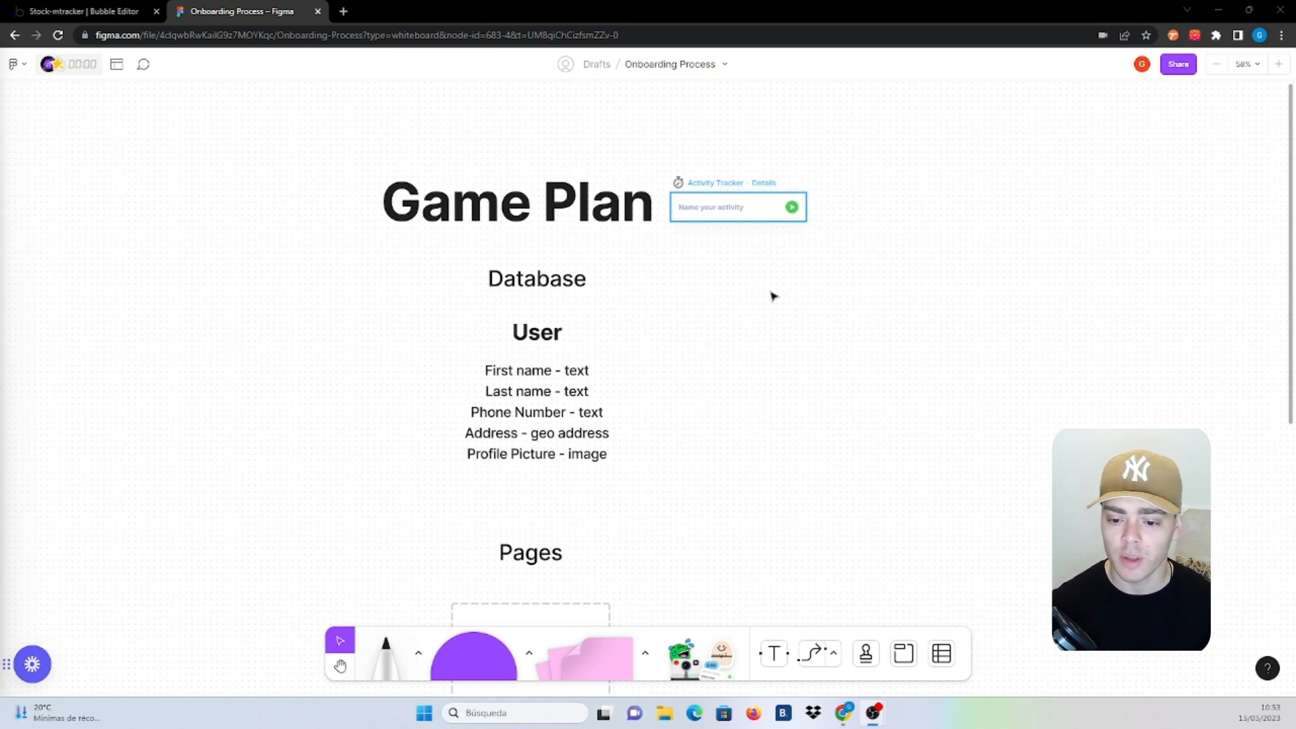
{"action": "left_click", "coordinate": [705, 209]}
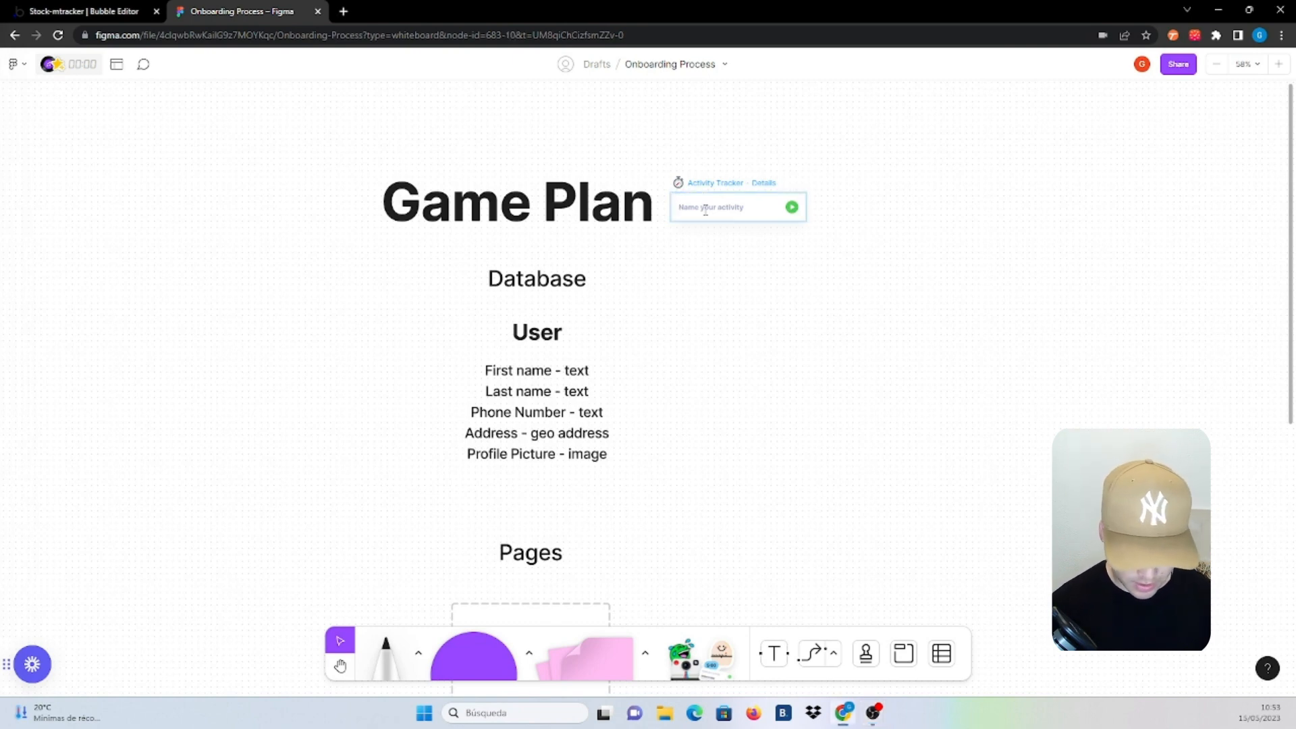
{"action": "type", "text": "M"}
{"action": "type", "text": "ouT"}
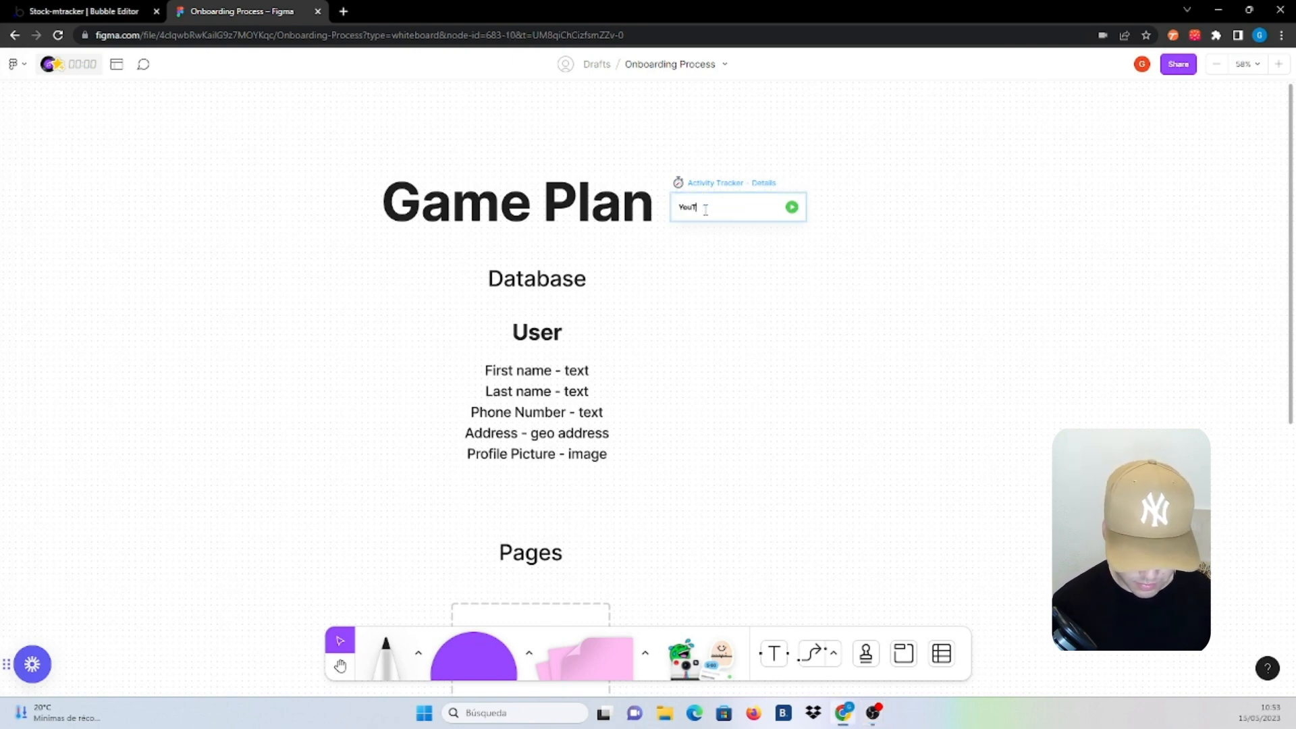
{"action": "type", "text": "uber"}
{"action": "key", "text": "BackSpace"}
{"action": "key", "text": "BackSpace"}
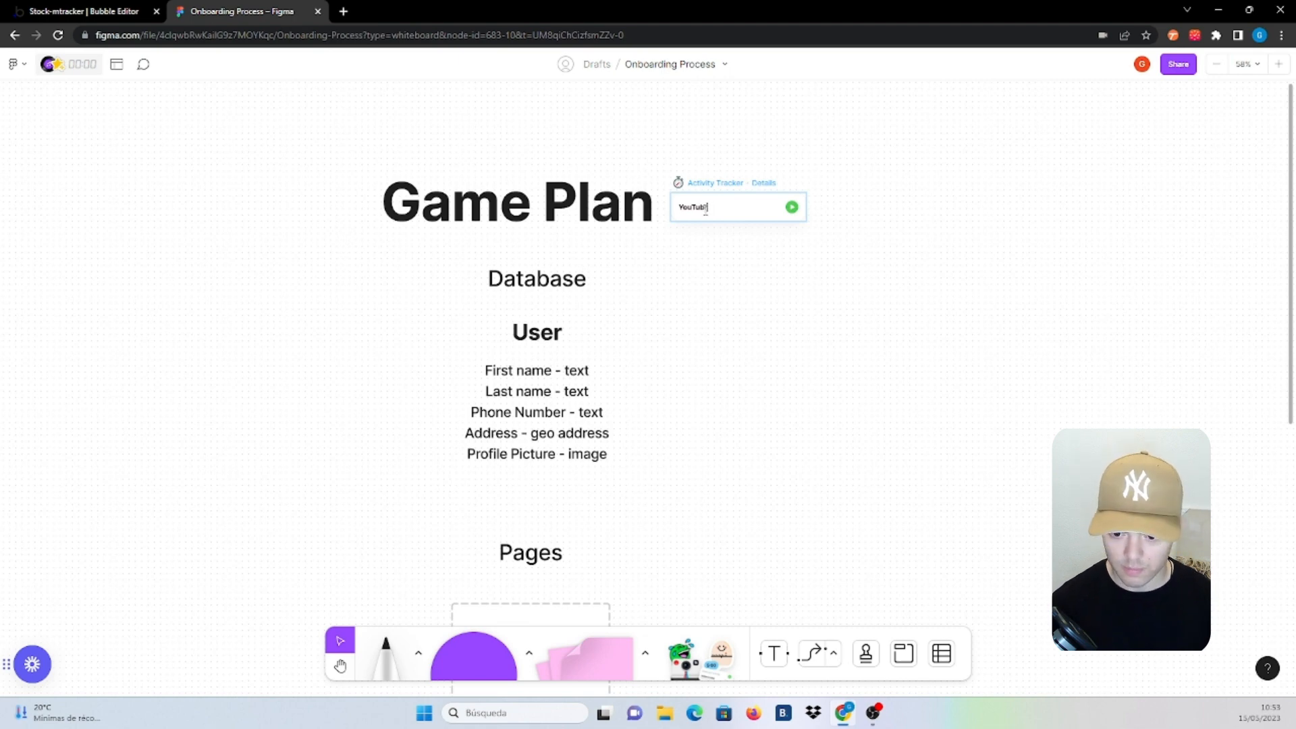
{"action": "type", "text": "e"}
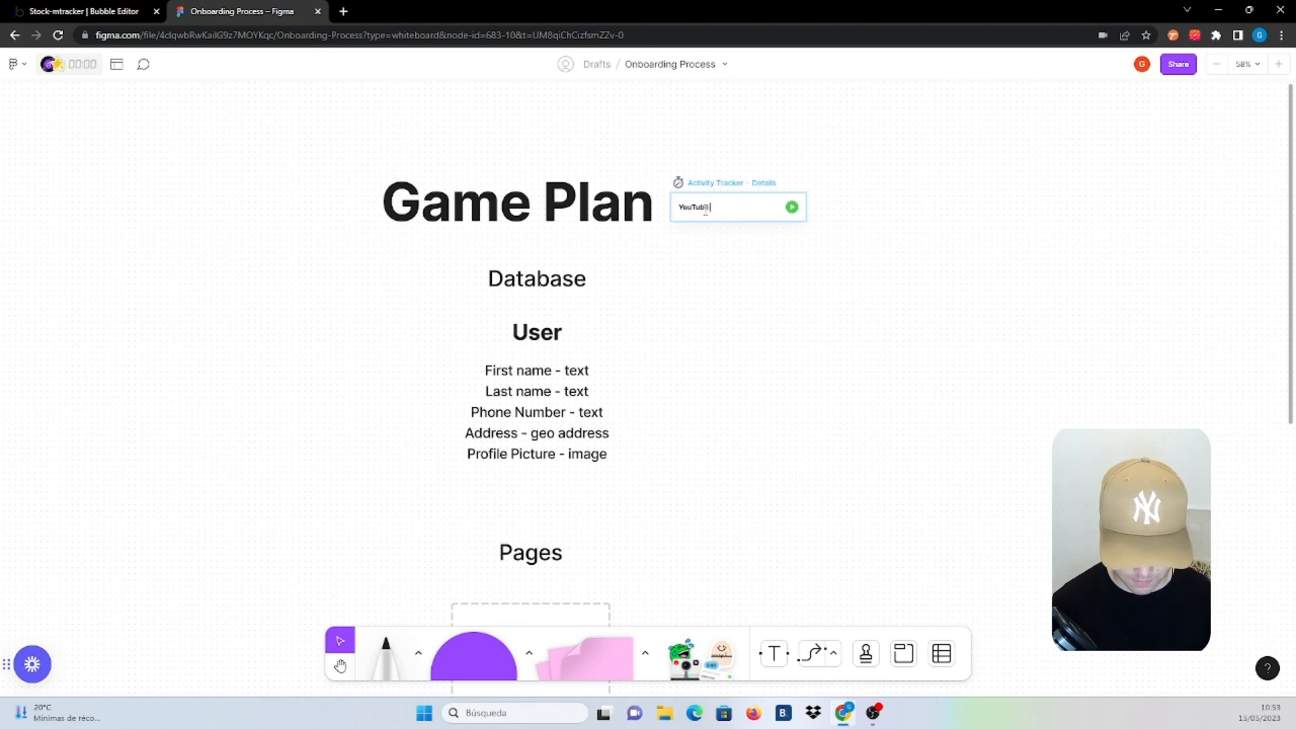
{"action": "type", "text": " Video"}
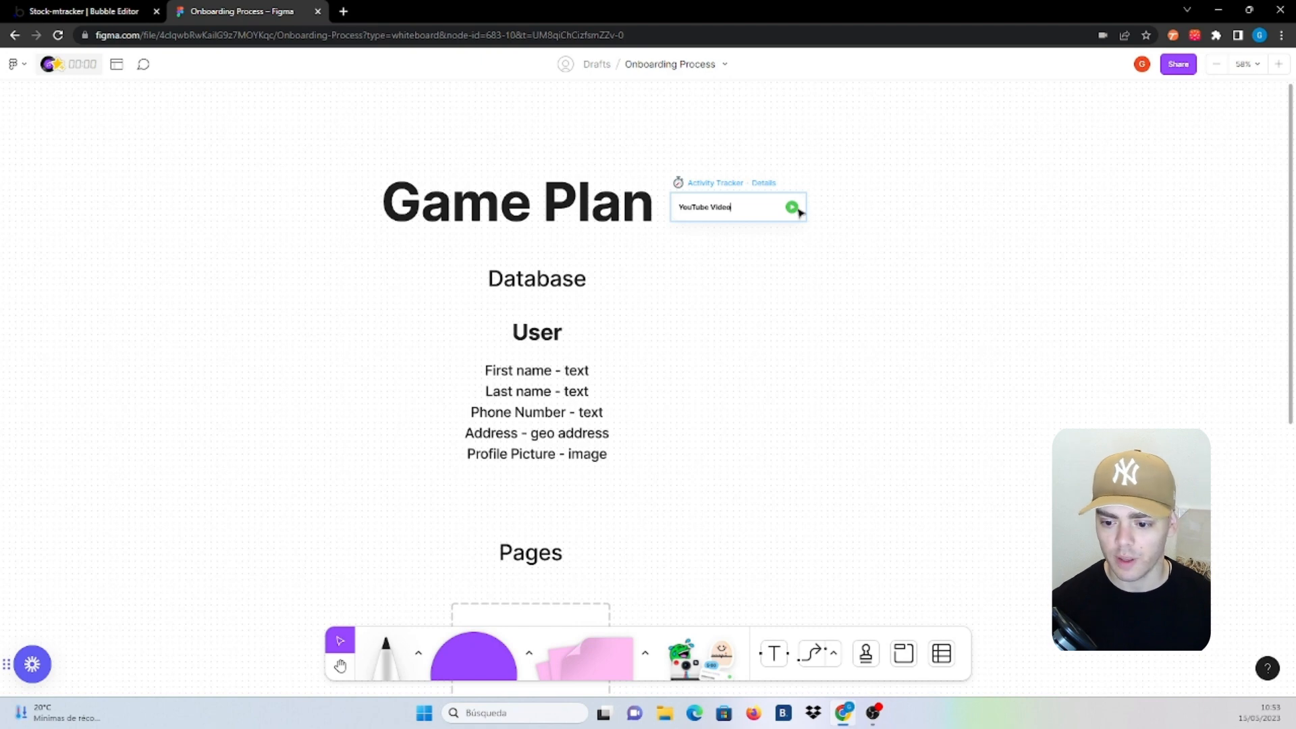
{"action": "left_click", "coordinate": [792, 207]}
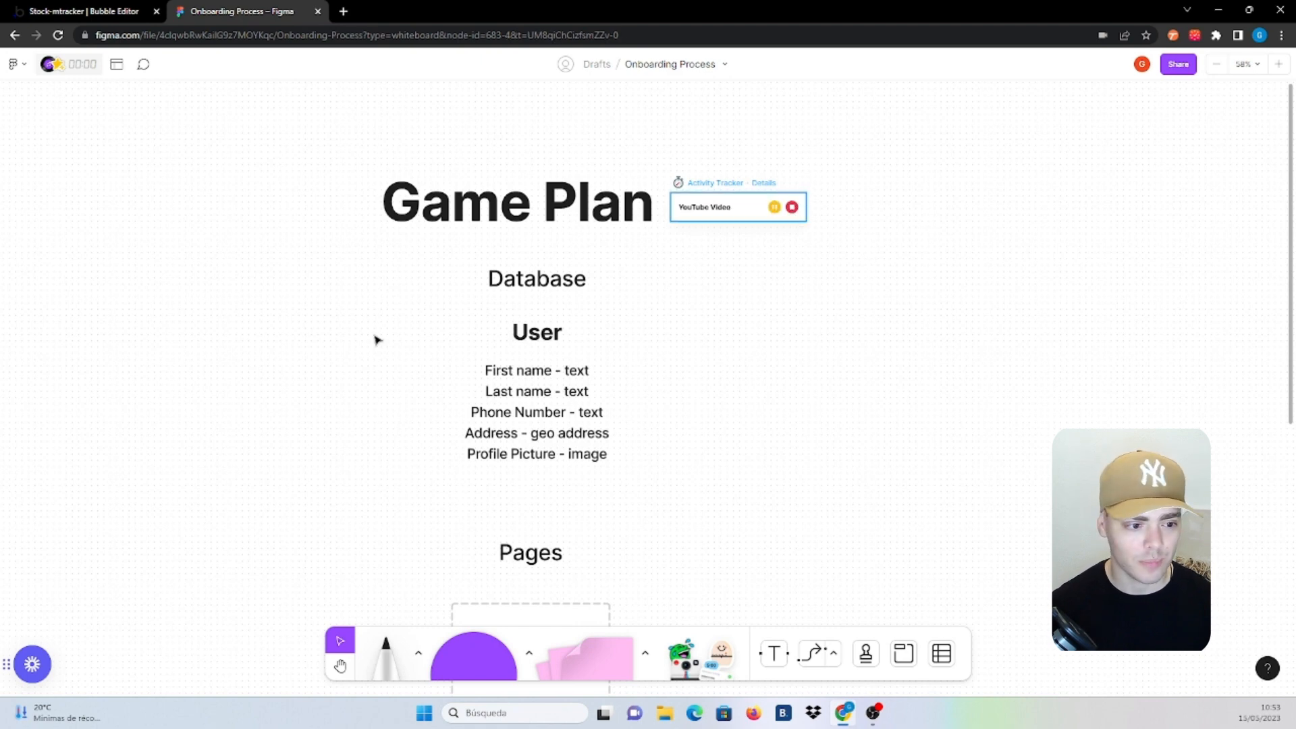
In the Bubble editor, add First Name and Last Name text fields to the User type
{"action": "left_click", "coordinate": [95, 11]}
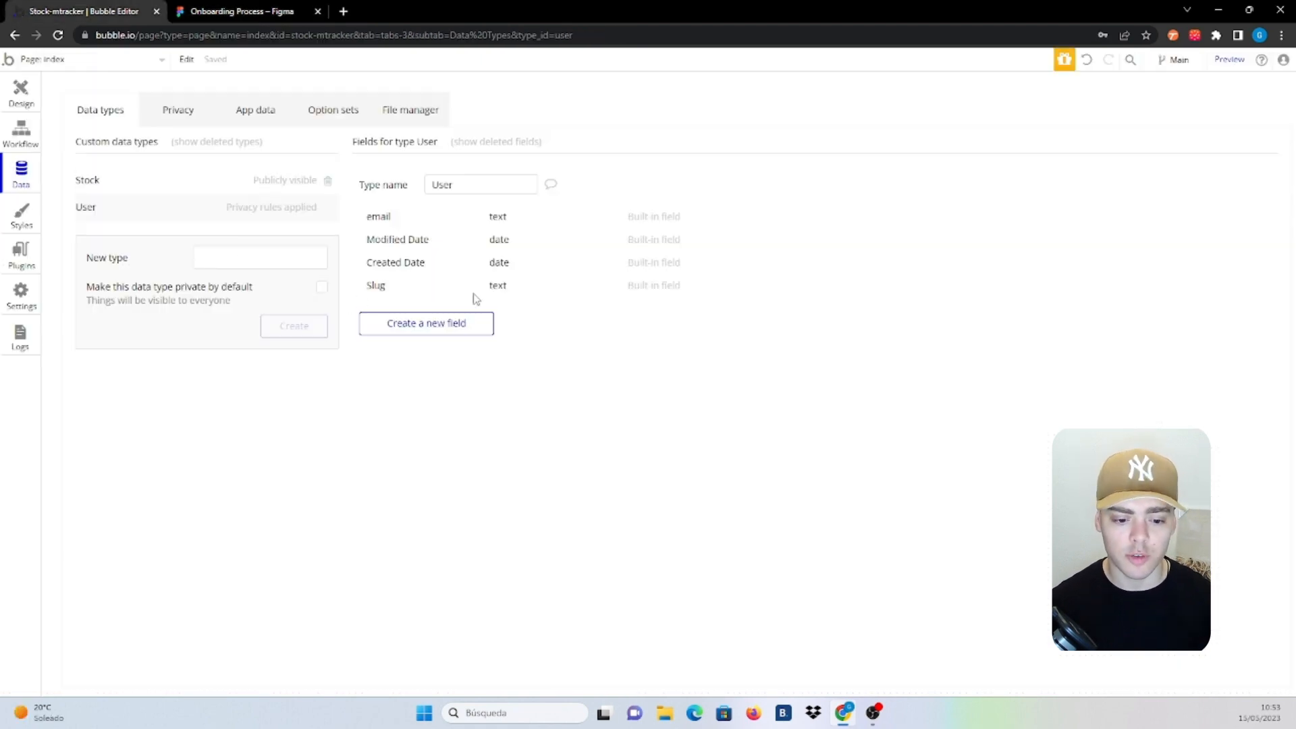
{"action": "left_click", "coordinate": [429, 330]}
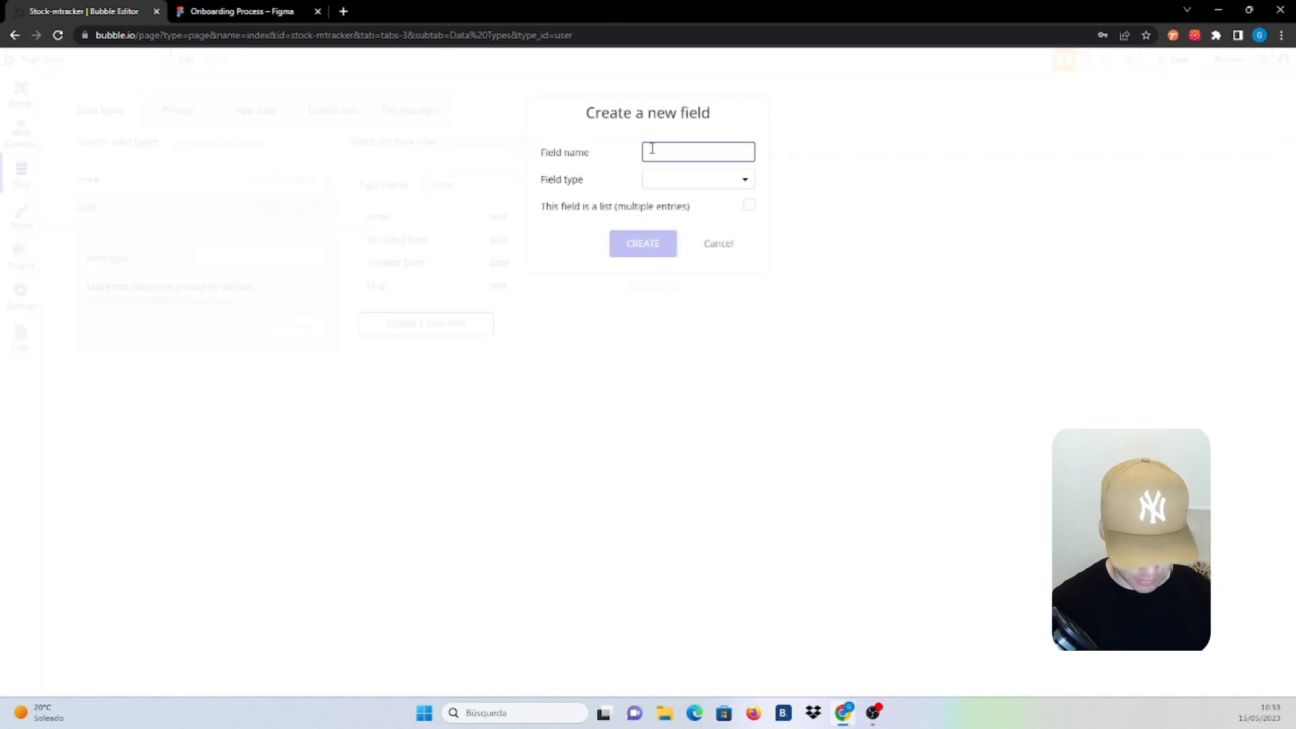
{"action": "left_click", "coordinate": [653, 150]}
{"action": "type", "text": "First"}
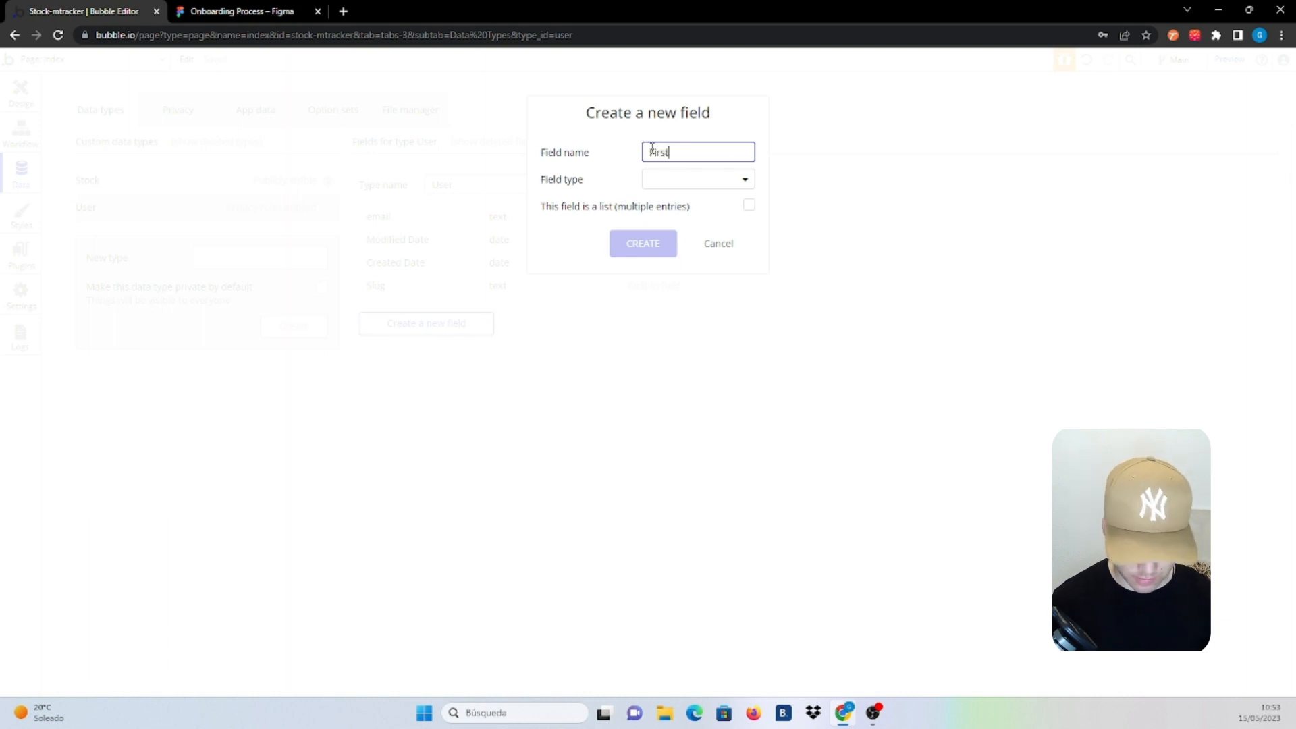
{"action": "type", "text": " Name"}
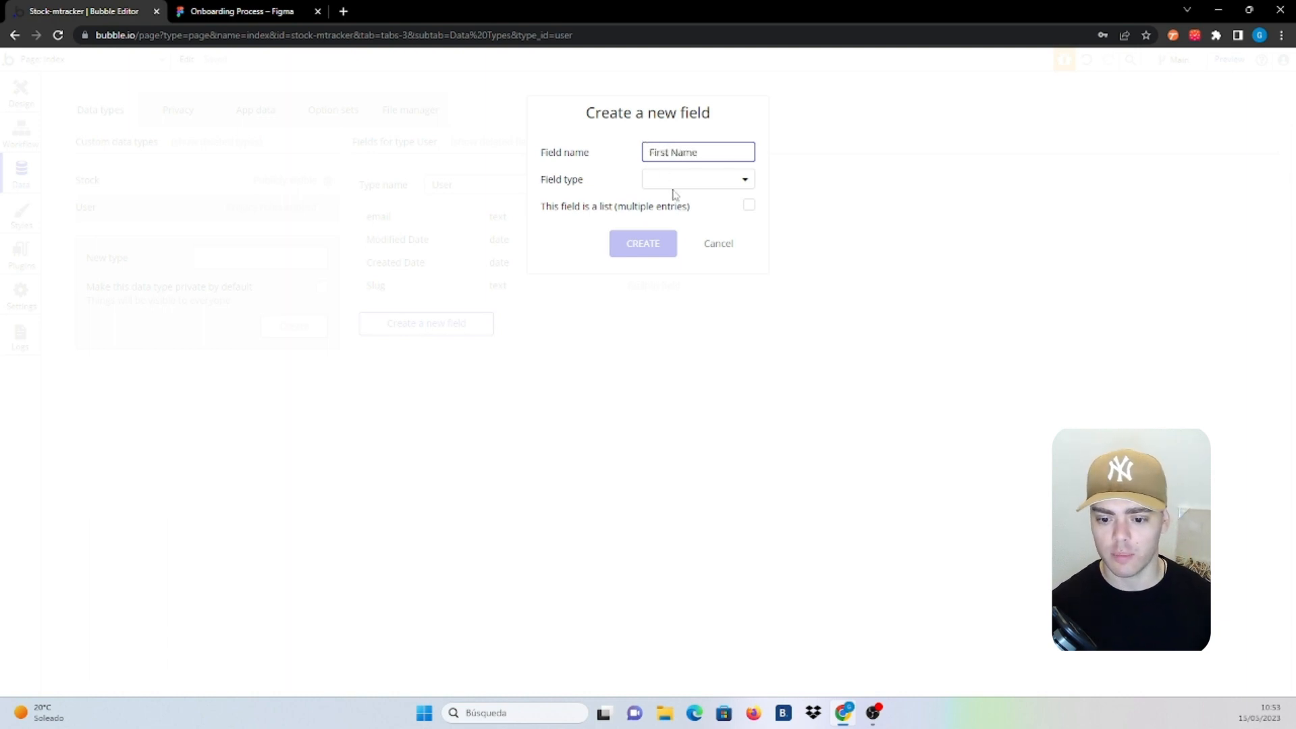
{"action": "left_click", "coordinate": [677, 179]}
{"action": "left_click", "coordinate": [683, 203]}
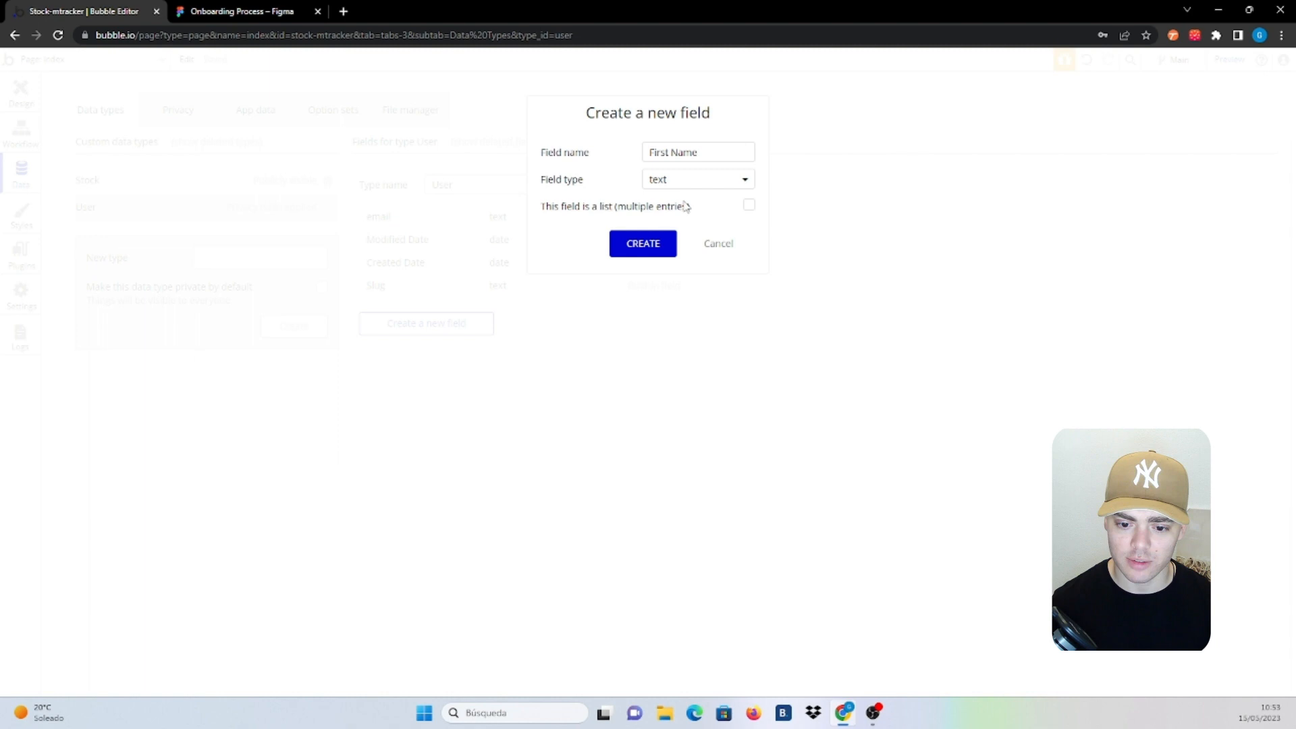
{"action": "left_click", "coordinate": [642, 244]}
{"action": "left_click", "coordinate": [404, 349]}
{"action": "type", "text": "La"}
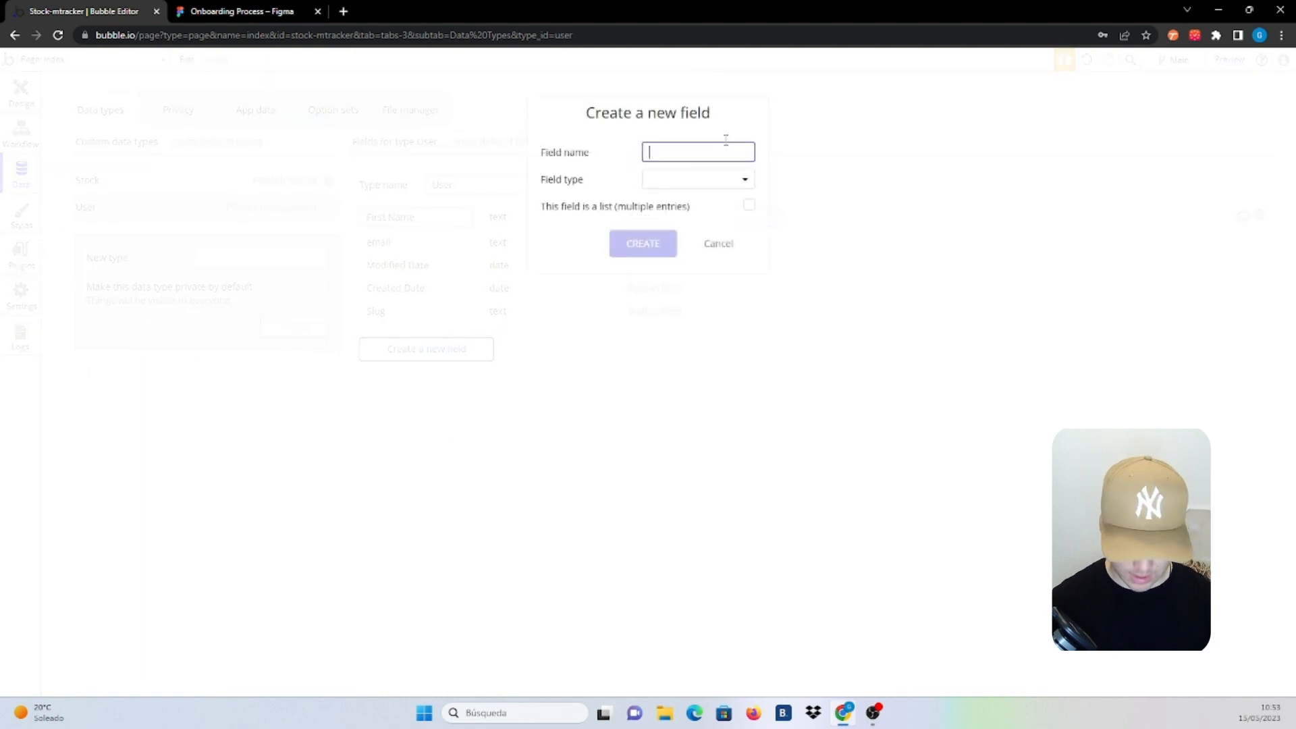
{"action": "type", "text": "st Name"}
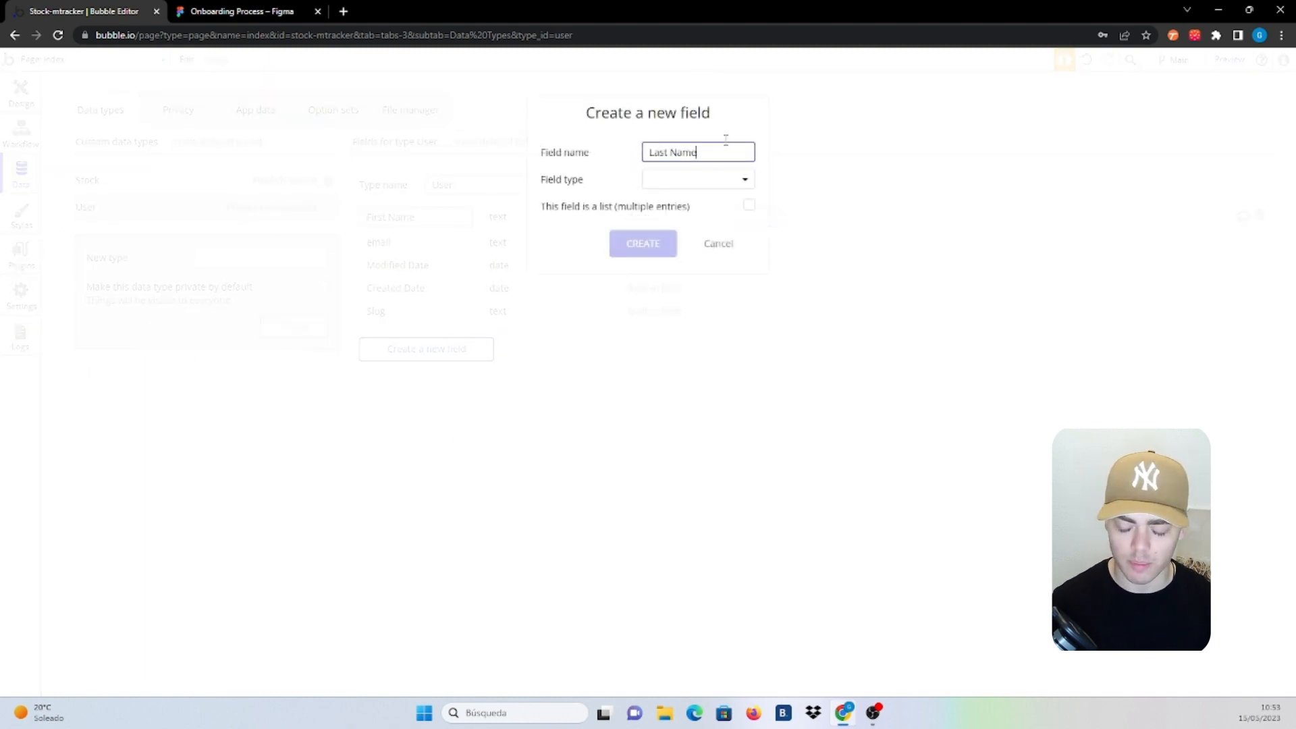
{"action": "left_click", "coordinate": [683, 179]}
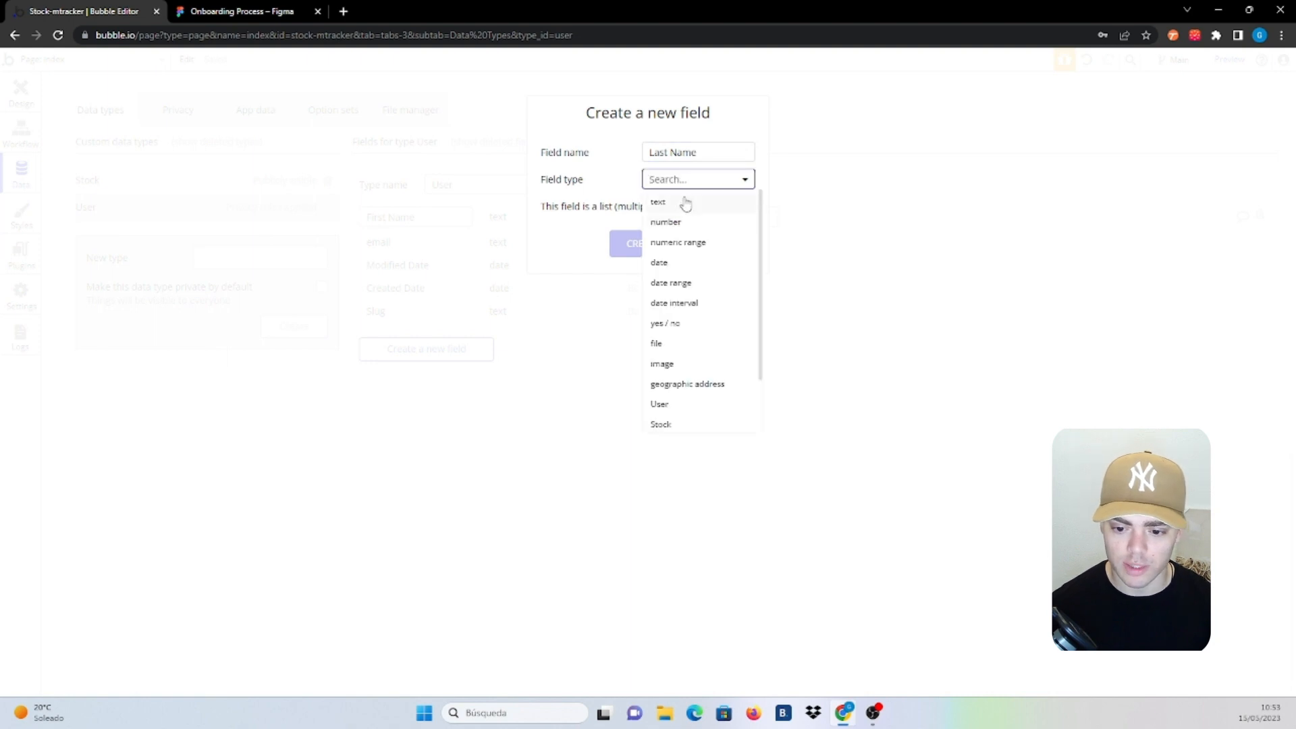
{"action": "left_click", "coordinate": [683, 203]}
{"action": "left_click", "coordinate": [647, 251]}
Add a Phone Number text field to the User type
{"action": "left_click", "coordinate": [428, 374]}
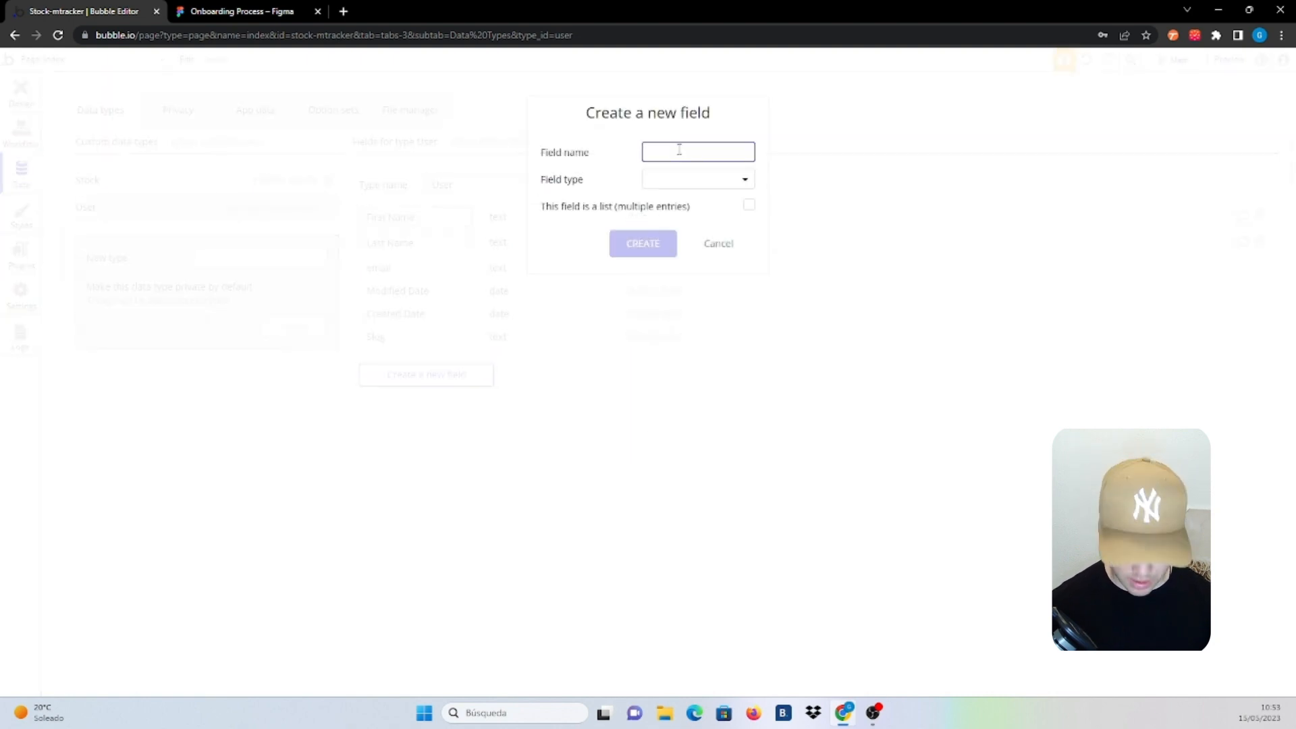
{"action": "type", "text": "Phone Nu"}
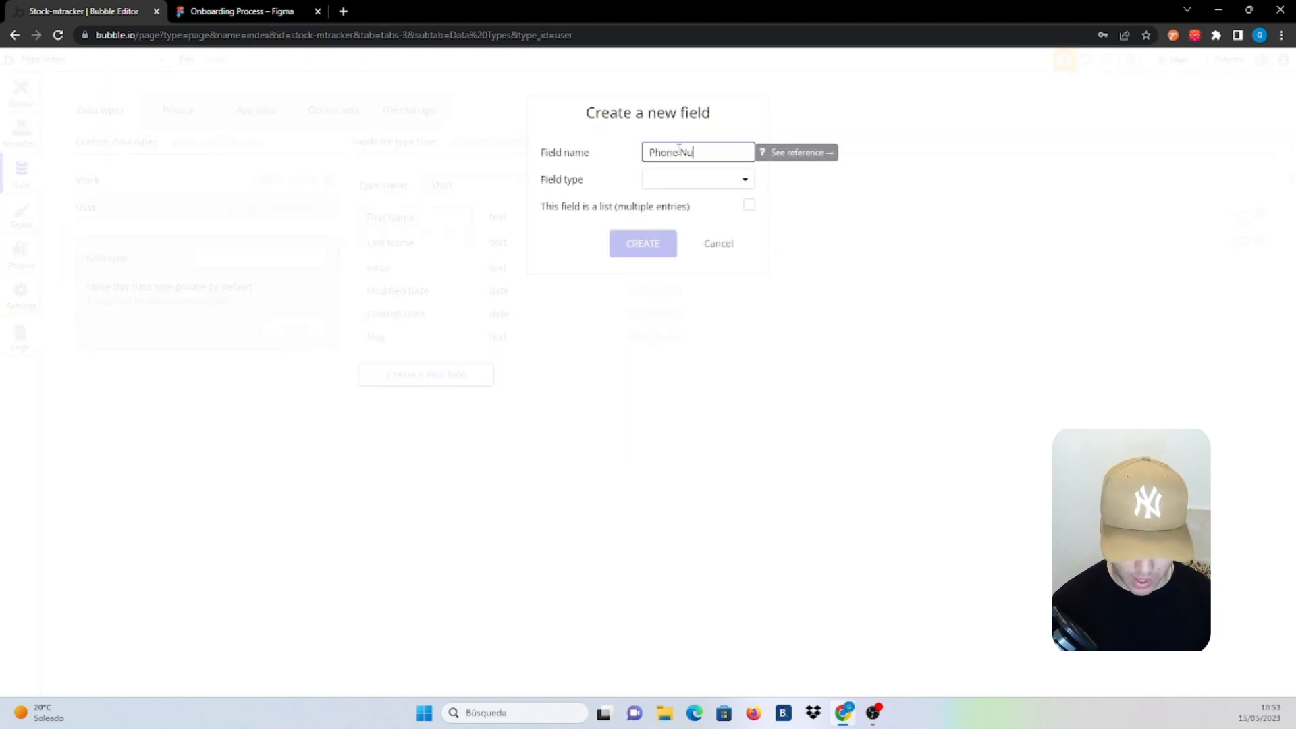
{"action": "type", "text": "mber"}
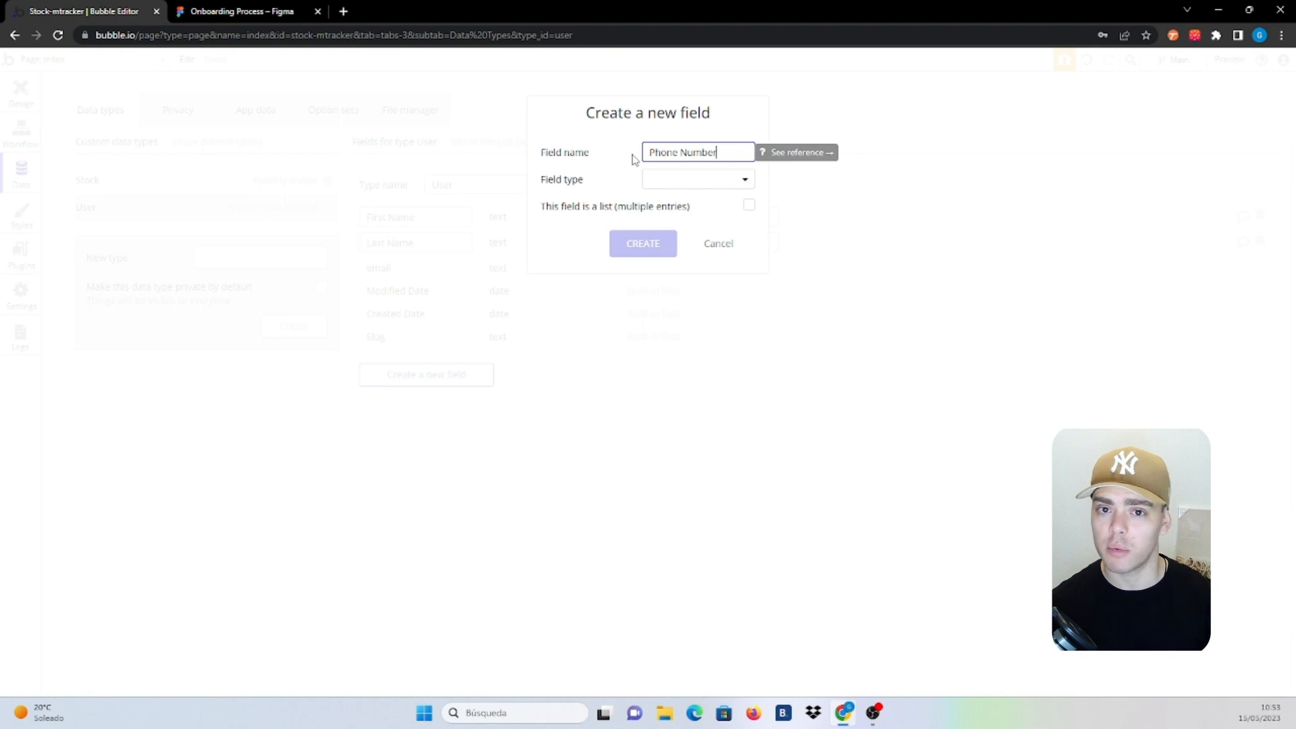
{"action": "left_click", "coordinate": [709, 179]}
{"action": "left_click", "coordinate": [674, 201]}
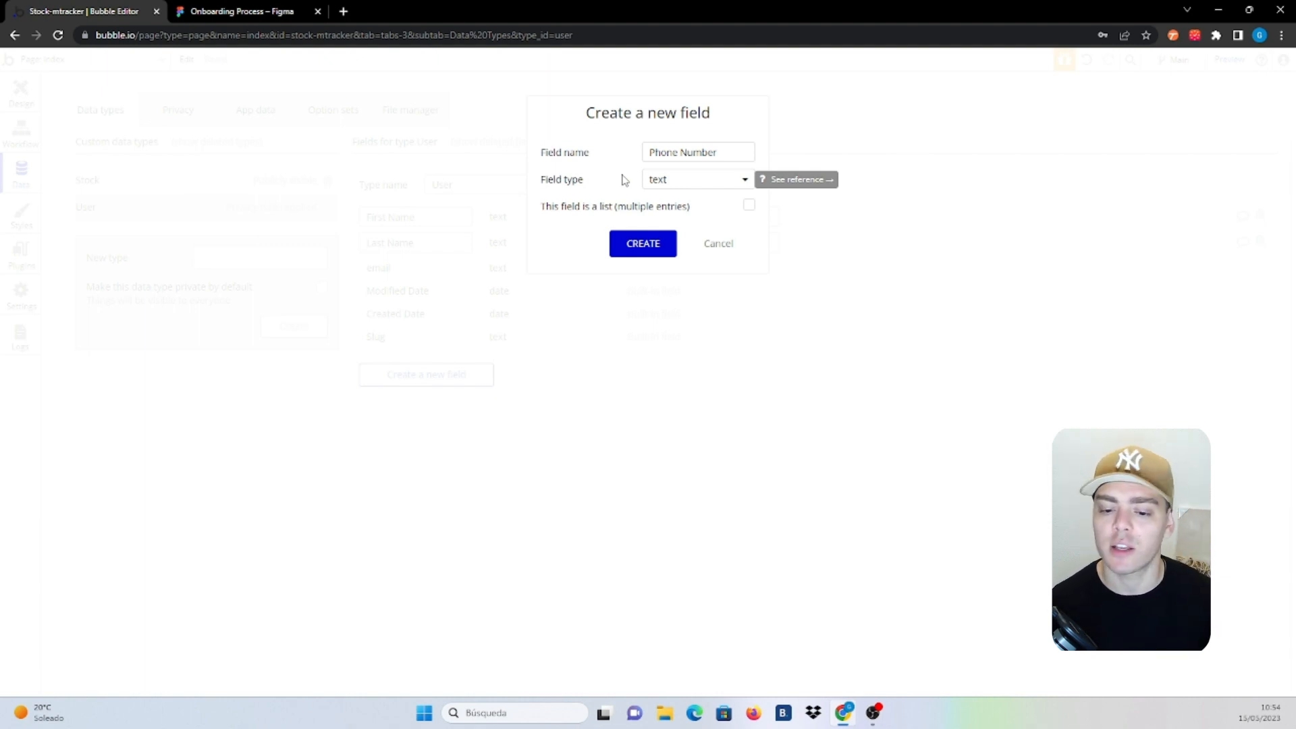
{"action": "left_click", "coordinate": [646, 247]}
Add an Address geographic address field and a Picture image field to User
{"action": "left_click", "coordinate": [462, 404]}
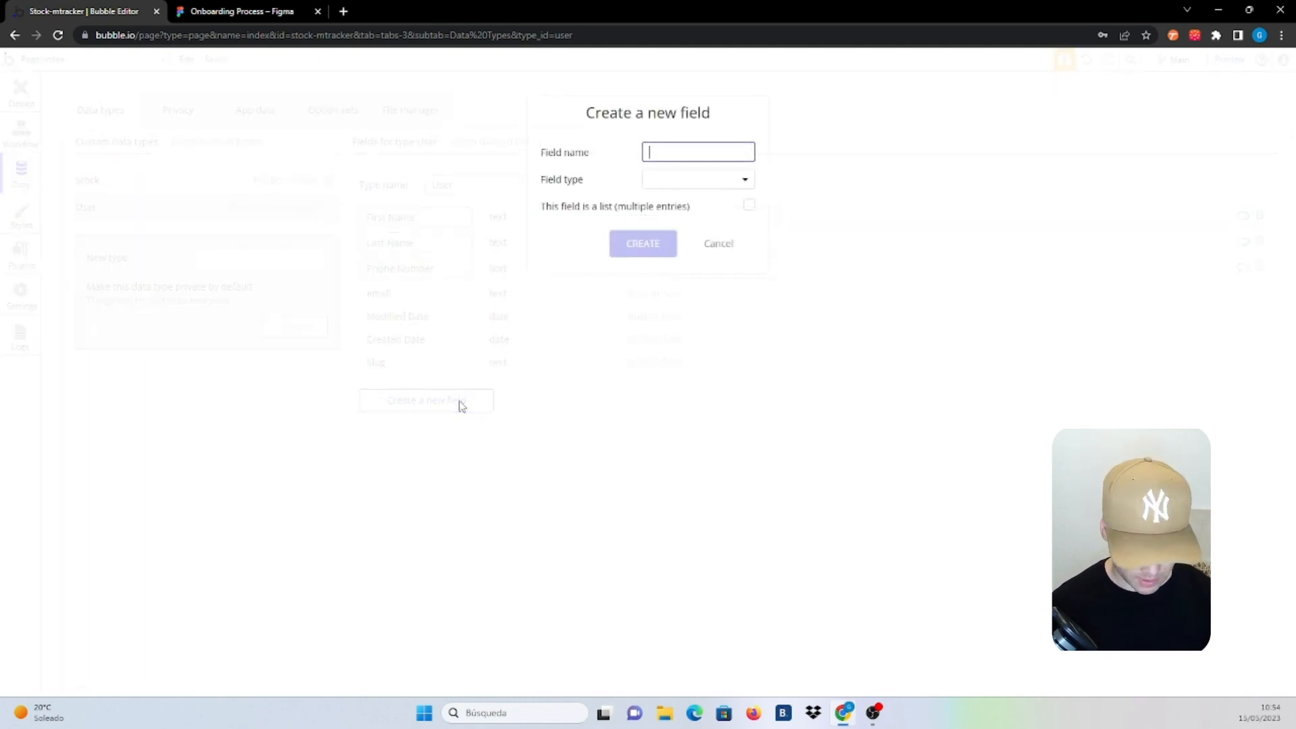
{"action": "type", "text": "Address"}
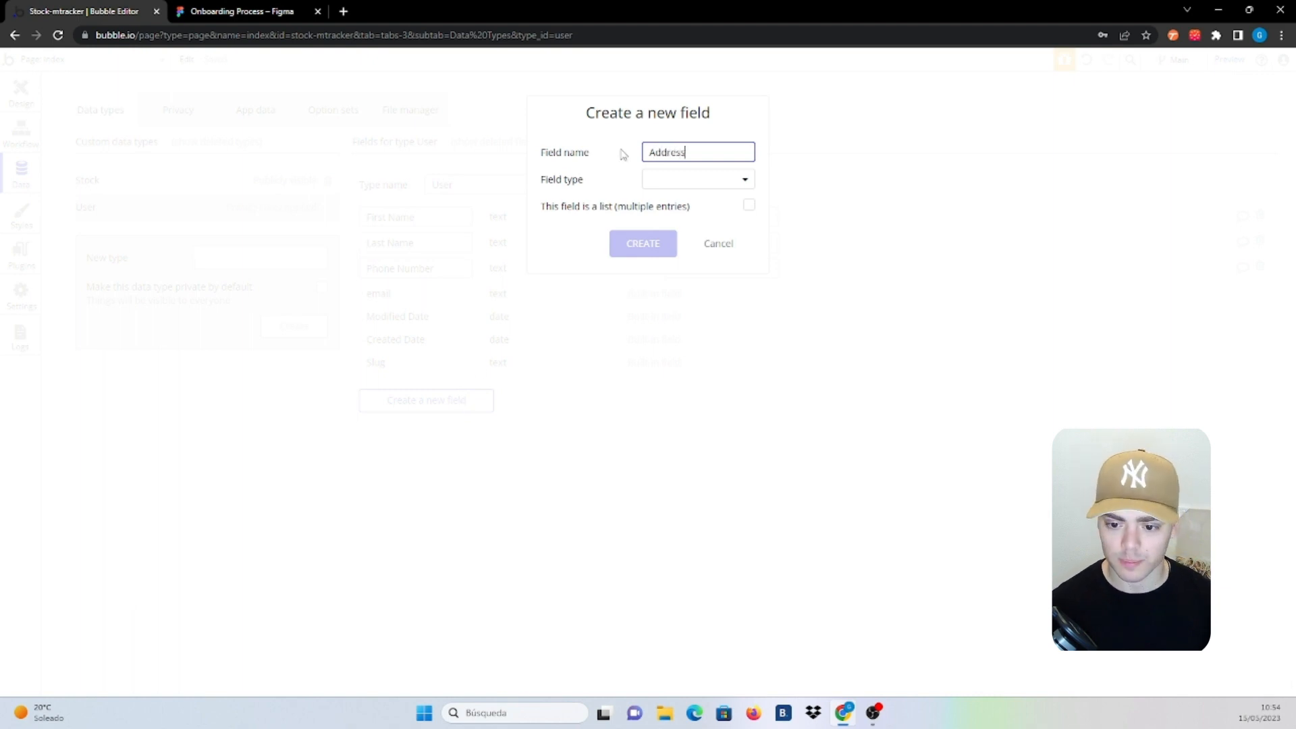
{"action": "left_click", "coordinate": [697, 179]}
{"action": "left_click", "coordinate": [684, 381]}
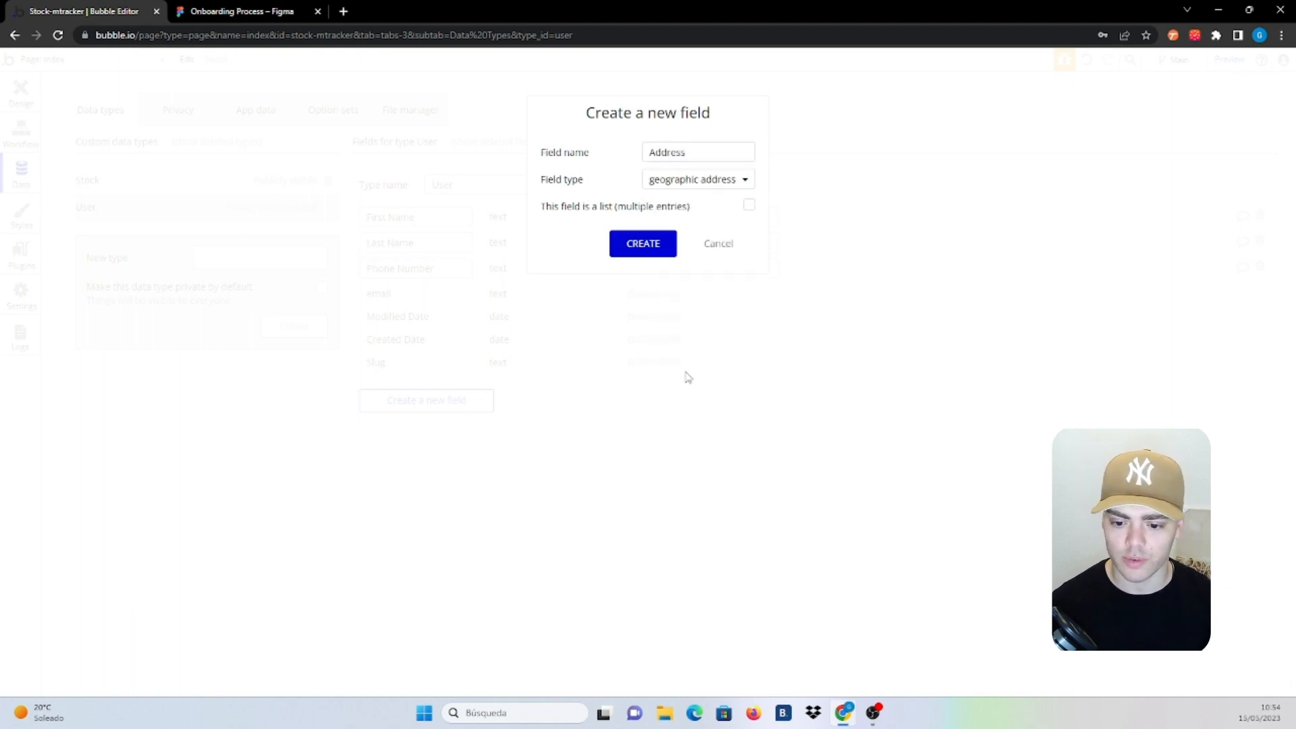
{"action": "left_click", "coordinate": [647, 252]}
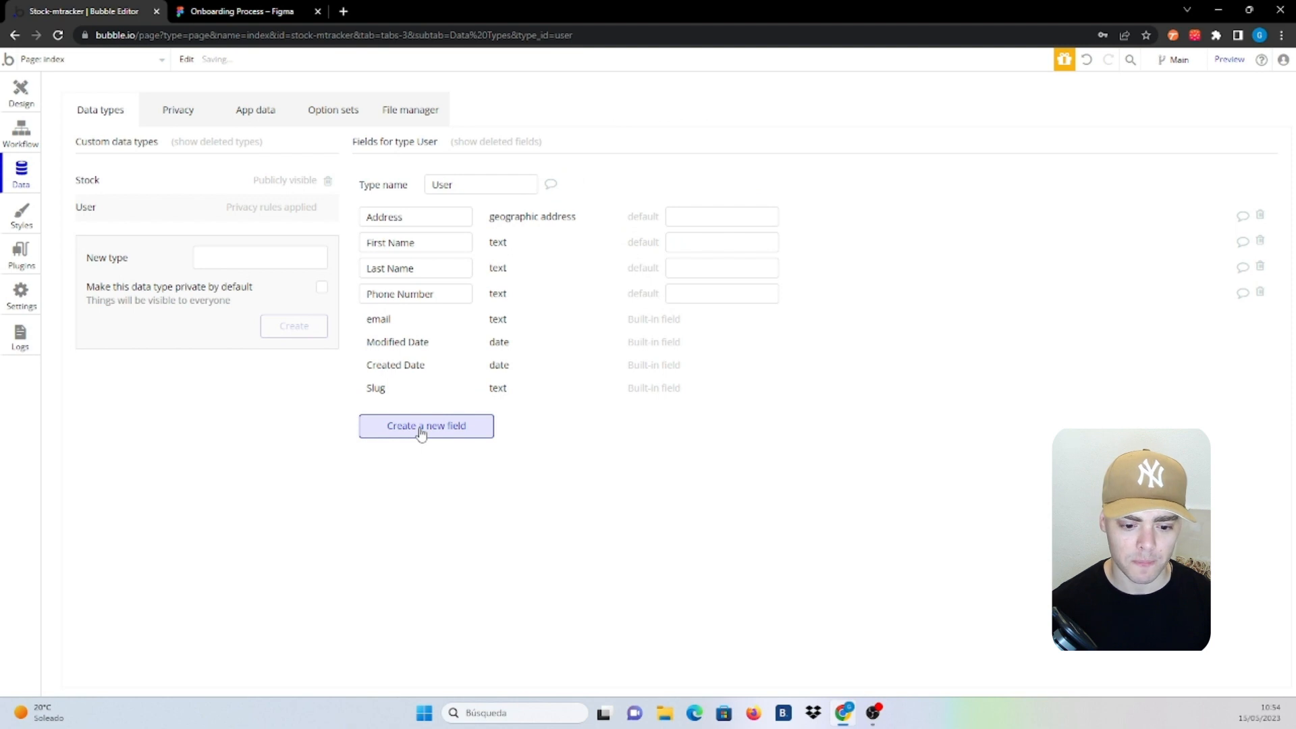
{"action": "left_click", "coordinate": [421, 432]}
{"action": "type", "text": "Pict"}
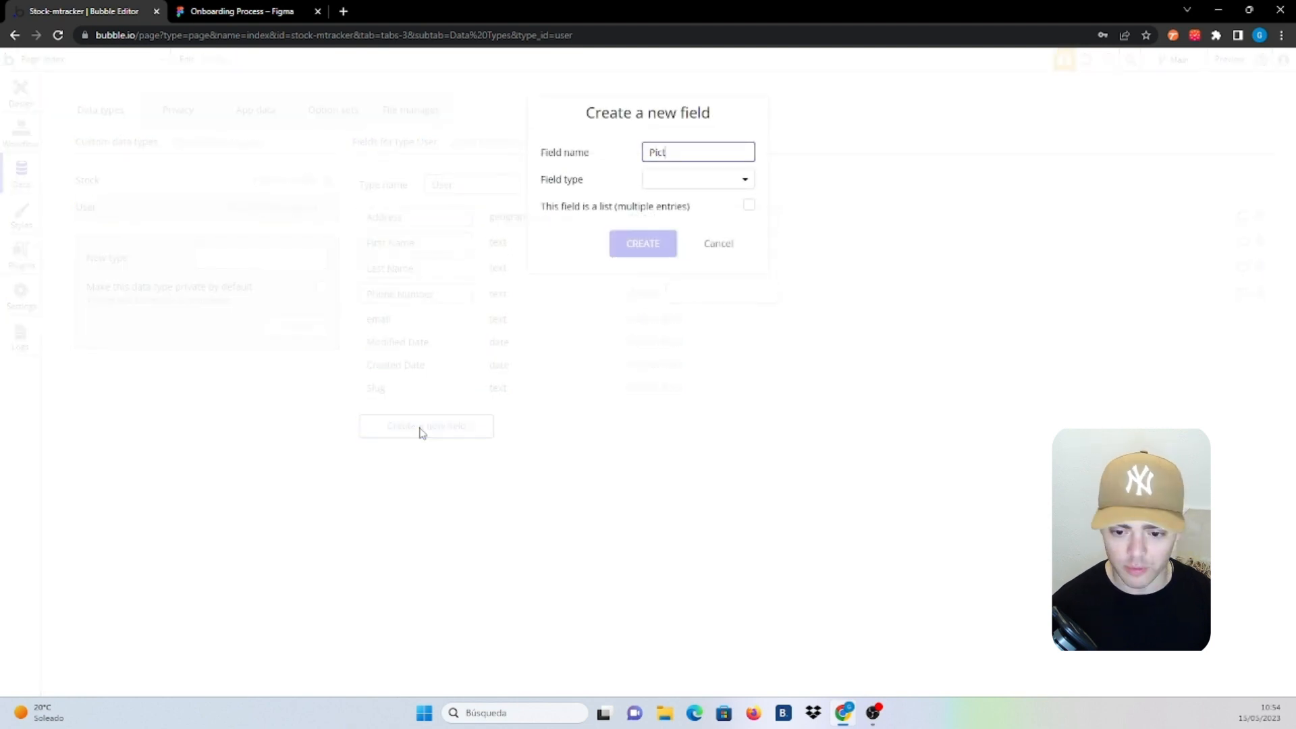
{"action": "type", "text": "ure"}
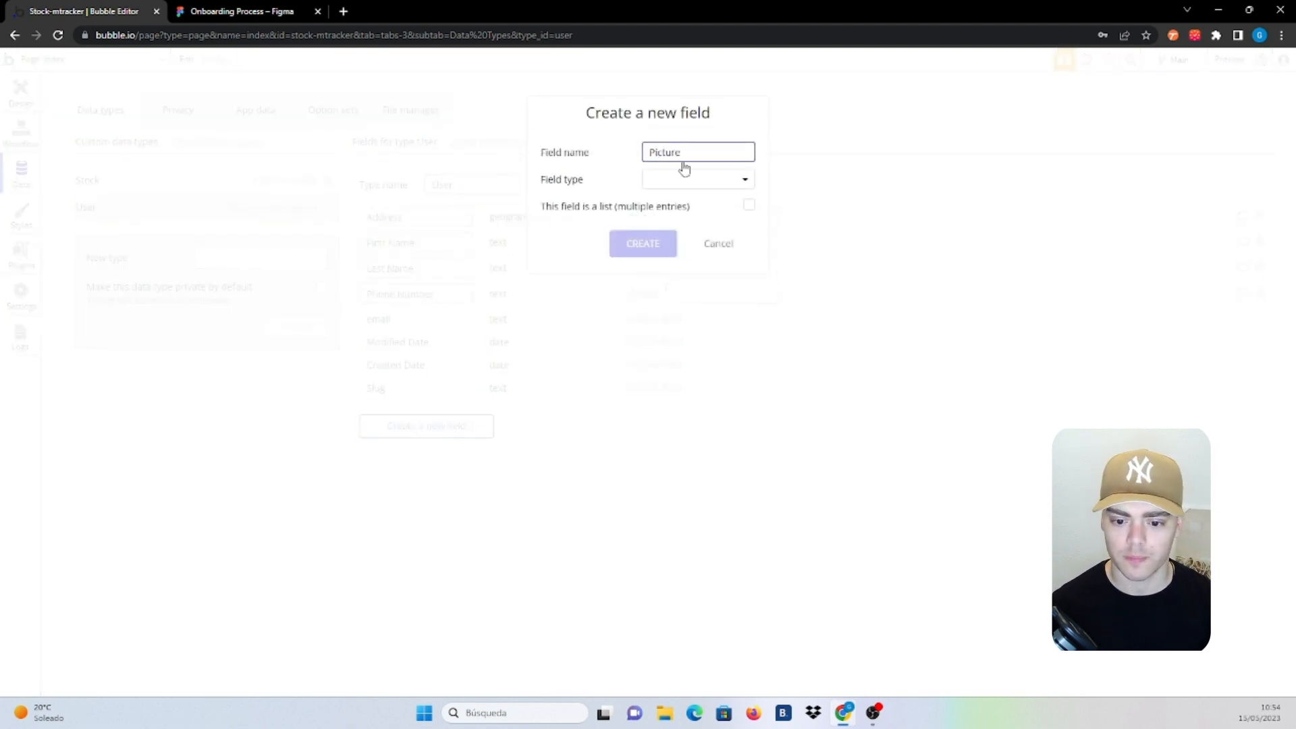
{"action": "left_click", "coordinate": [684, 182]}
{"action": "left_click", "coordinate": [691, 365]}
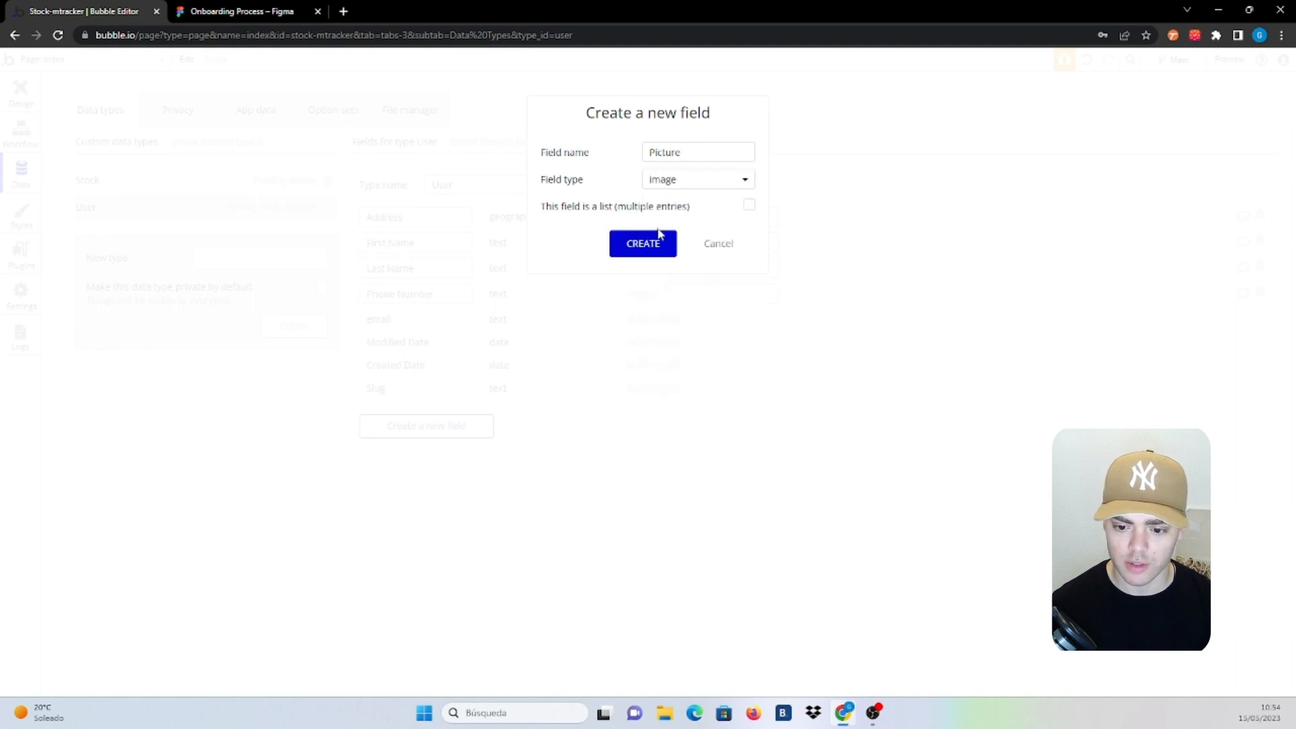
{"action": "left_click", "coordinate": [644, 244]}
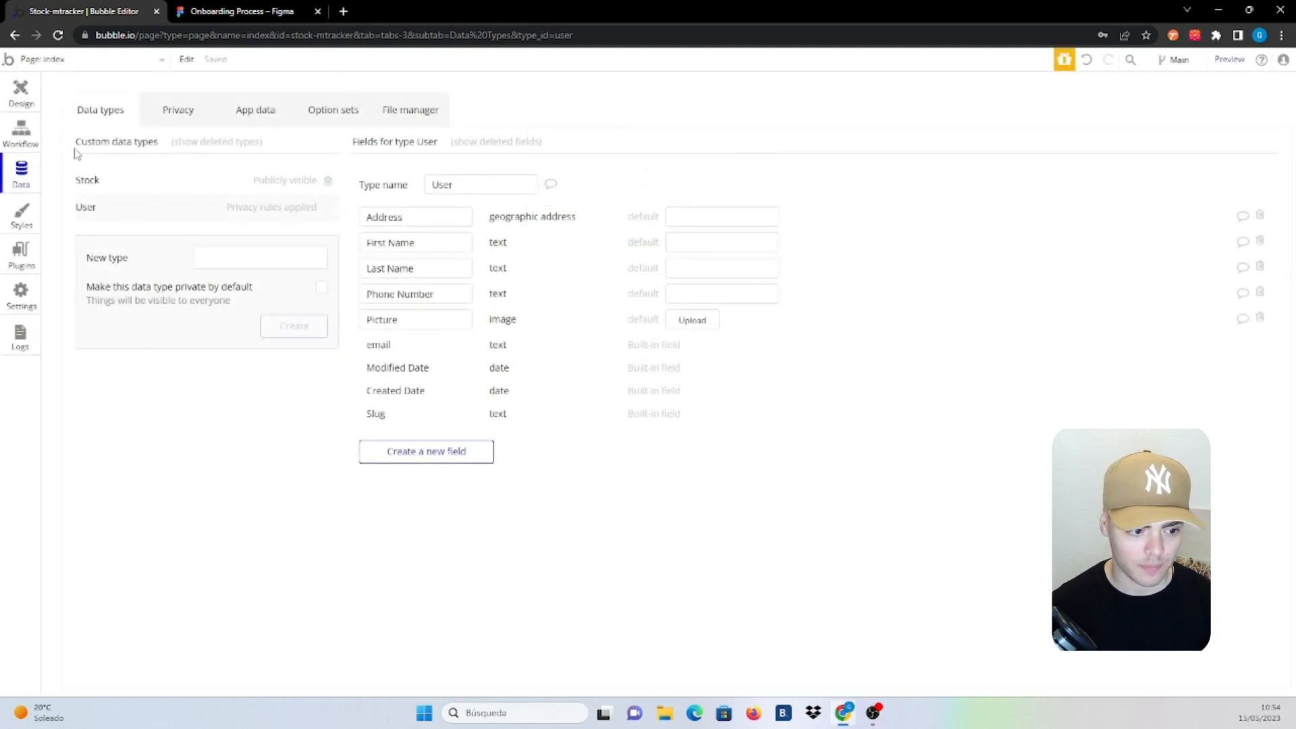
Create a new page named login_signup
{"action": "left_click", "coordinate": [116, 61]}
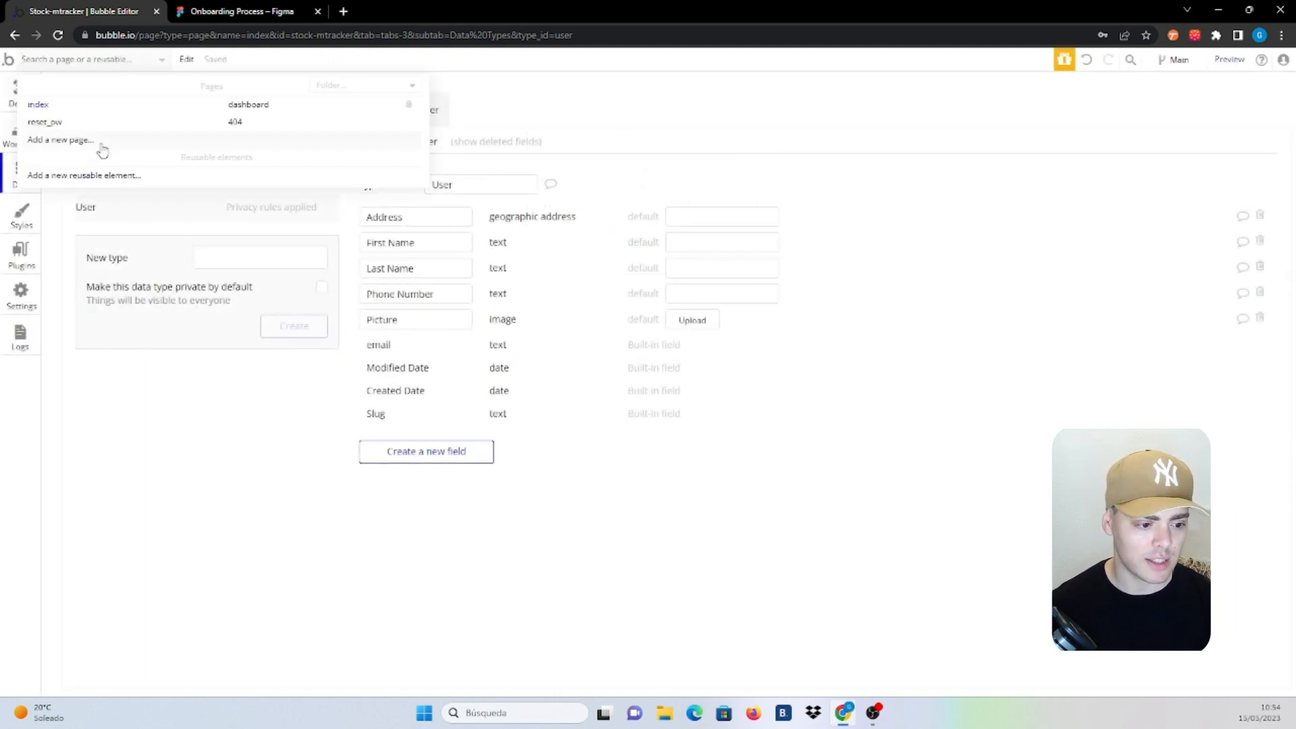
{"action": "left_click", "coordinate": [103, 150]}
{"action": "type", "text": "login"}
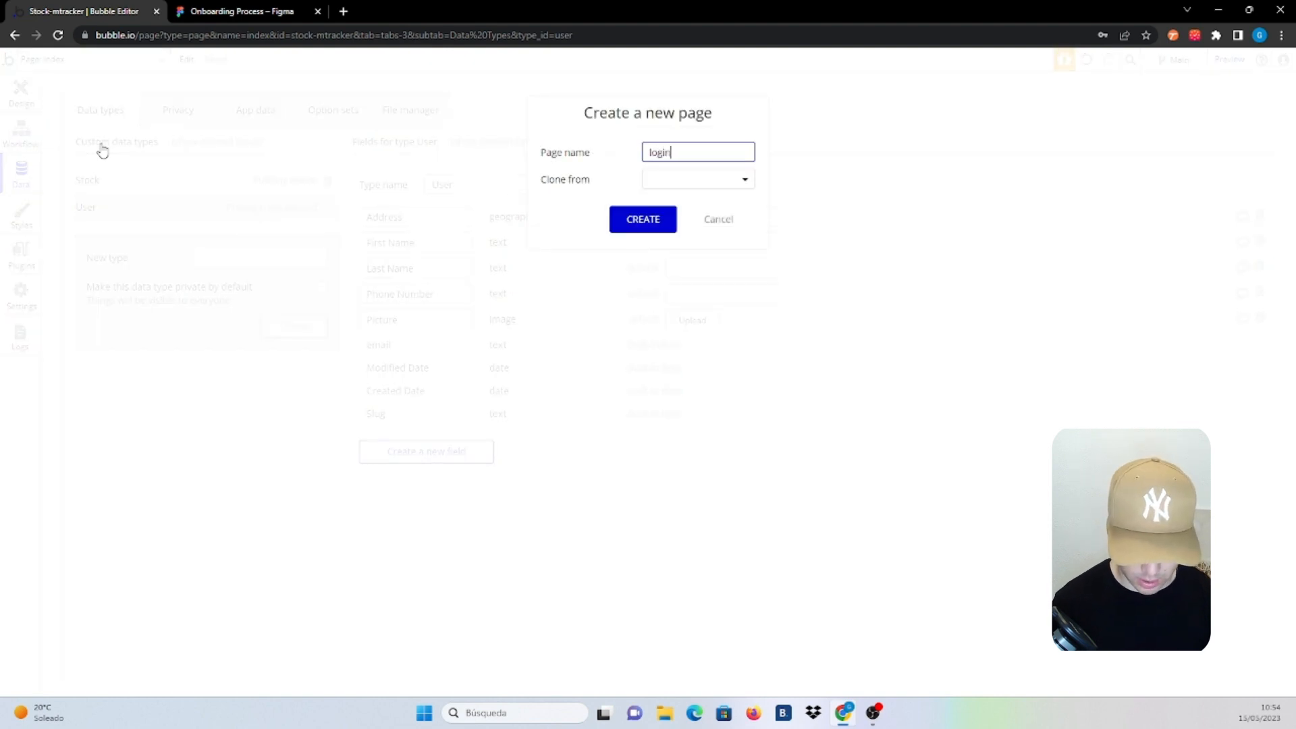
{"action": "type", "text": "_sig"}
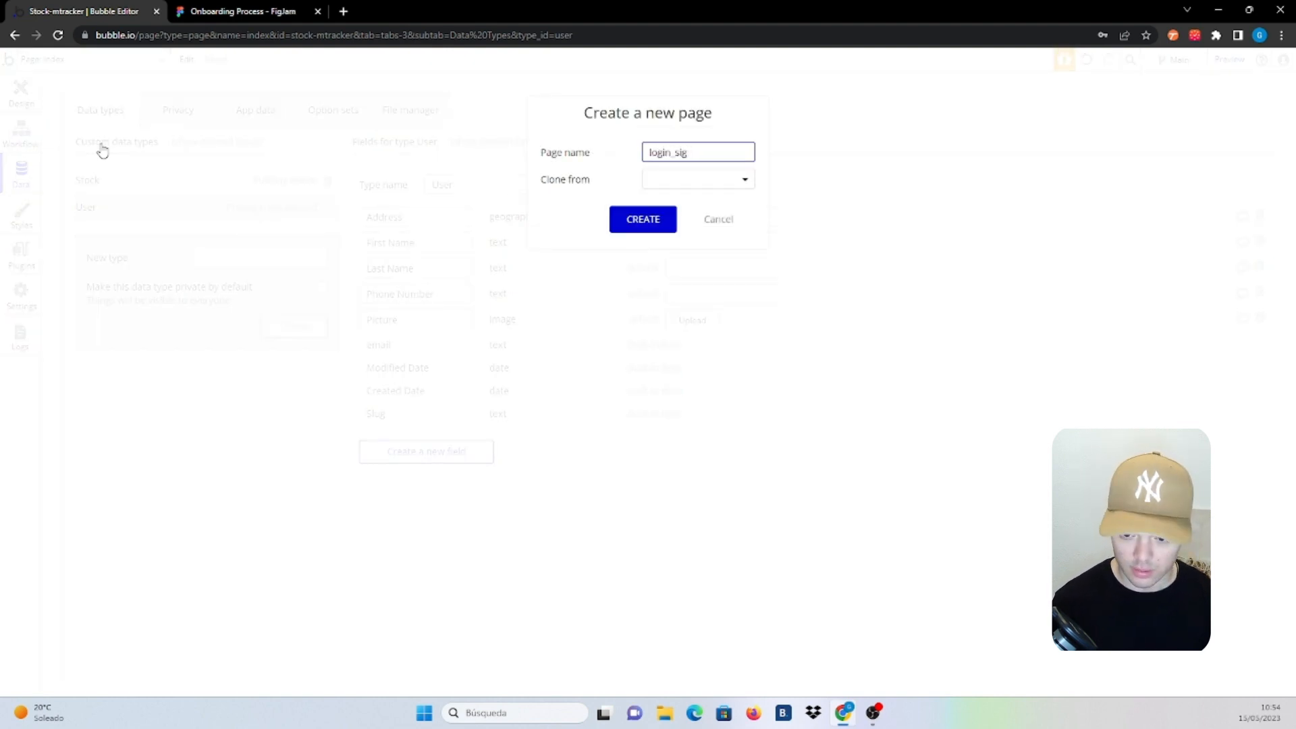
{"action": "type", "text": "unup"}
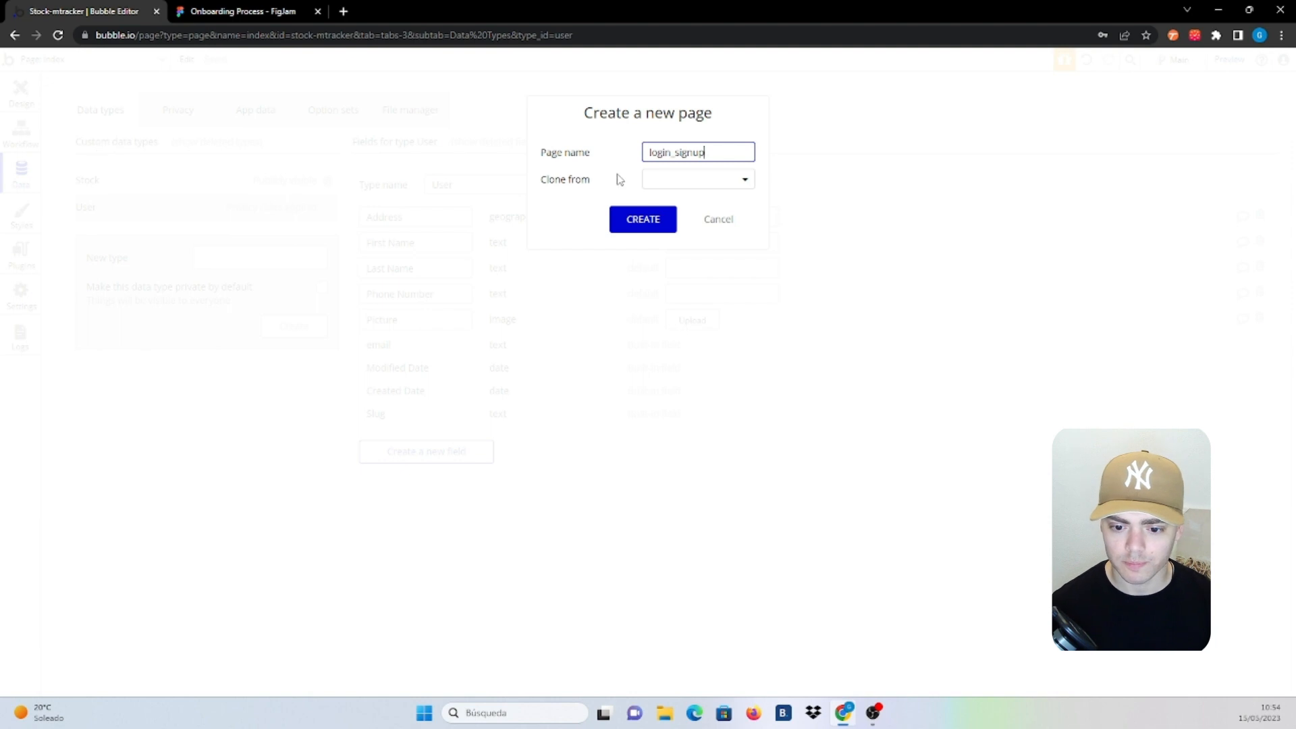
{"action": "left_click", "coordinate": [625, 220]}
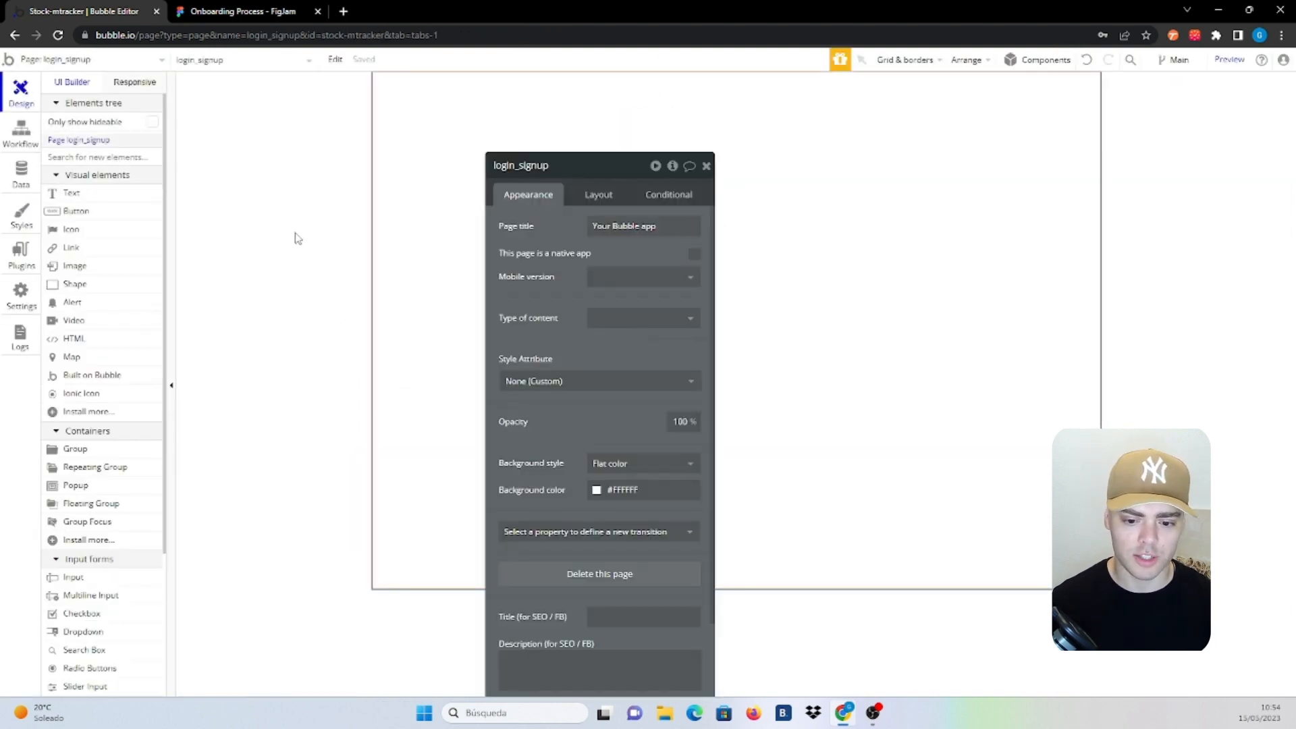
Give the login_signup page a Column container layout and Full width
{"action": "left_click", "coordinate": [585, 202]}
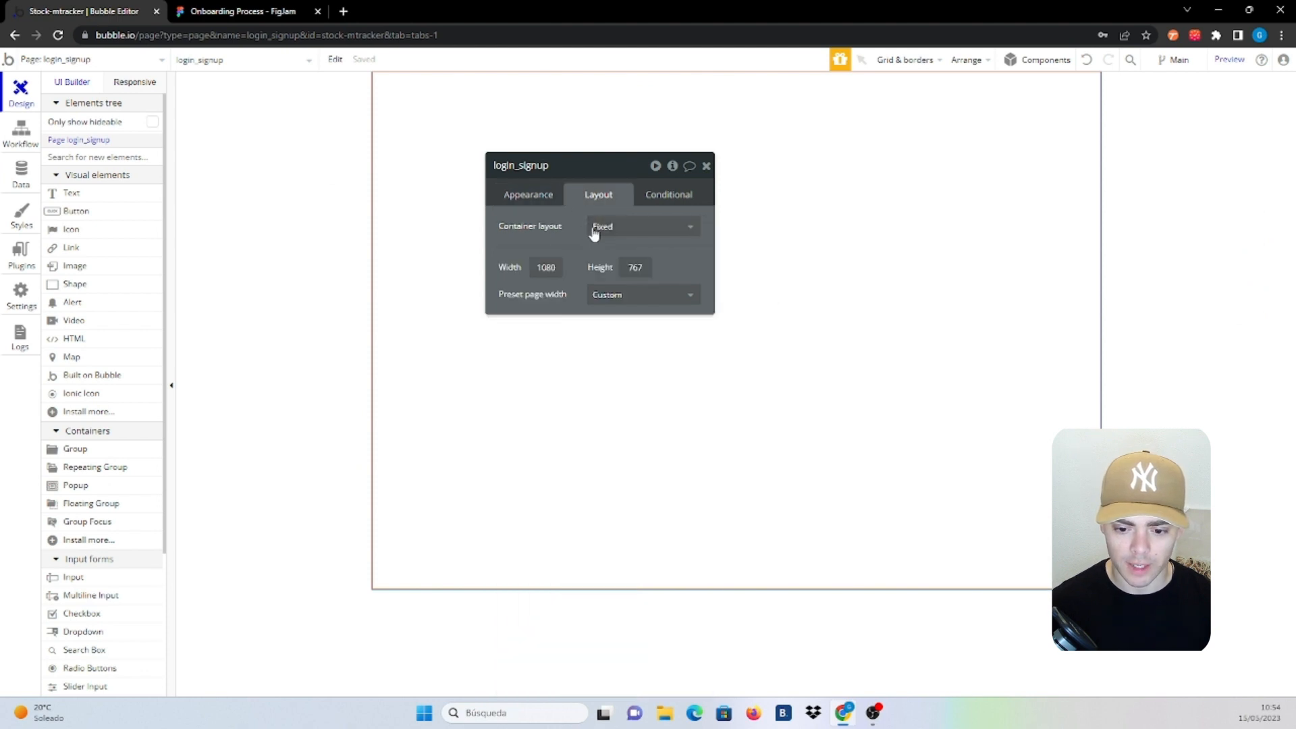
{"action": "left_click", "coordinate": [595, 230]}
{"action": "left_click", "coordinate": [608, 312]}
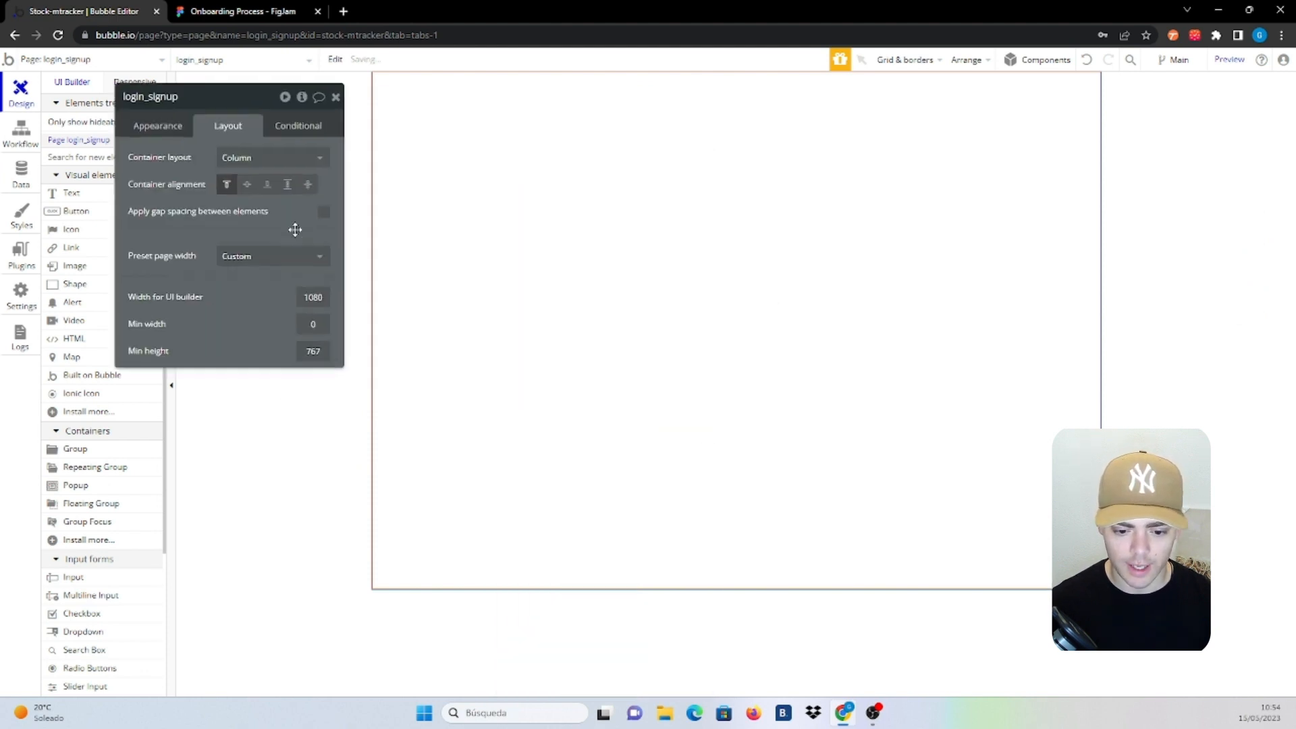
{"action": "left_click", "coordinate": [280, 257]}
{"action": "left_click", "coordinate": [250, 298]}
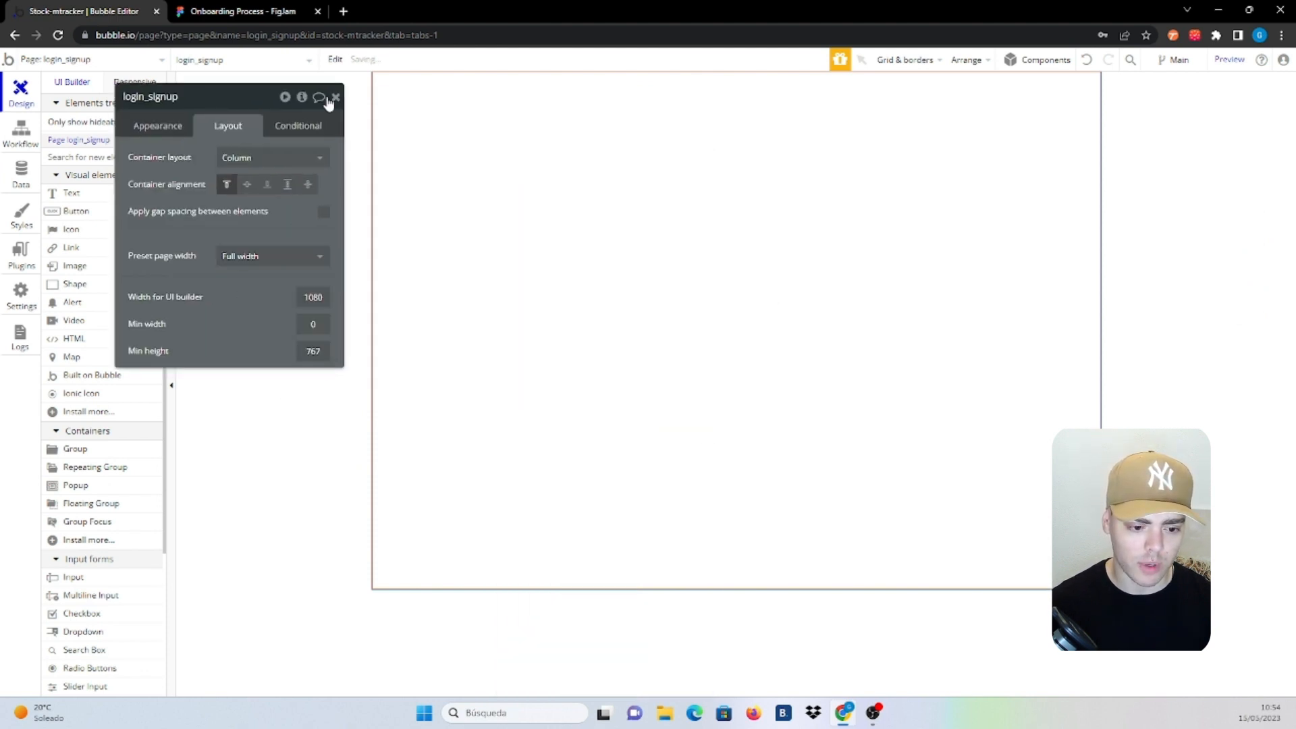
{"action": "left_click", "coordinate": [336, 100]}
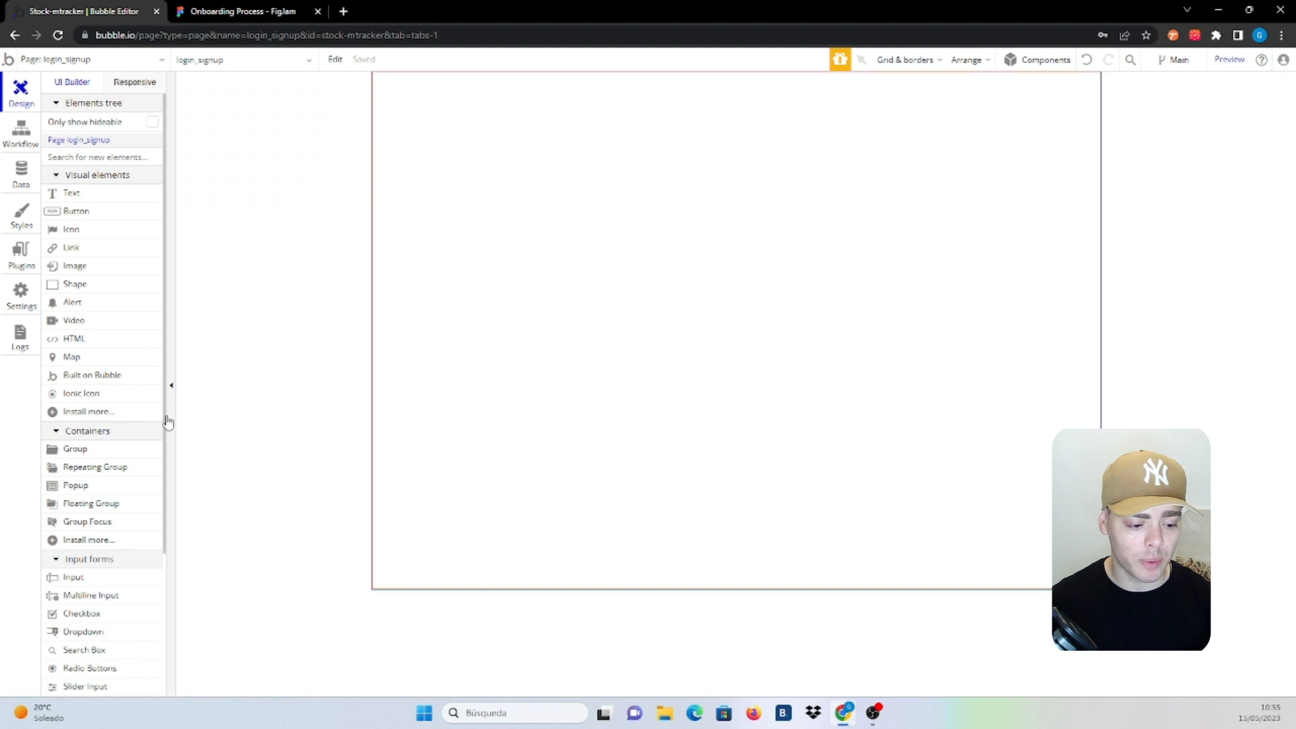
Add a column-layout Group, centred horizontally, with the page's contents centred
{"action": "left_click", "coordinate": [110, 452]}
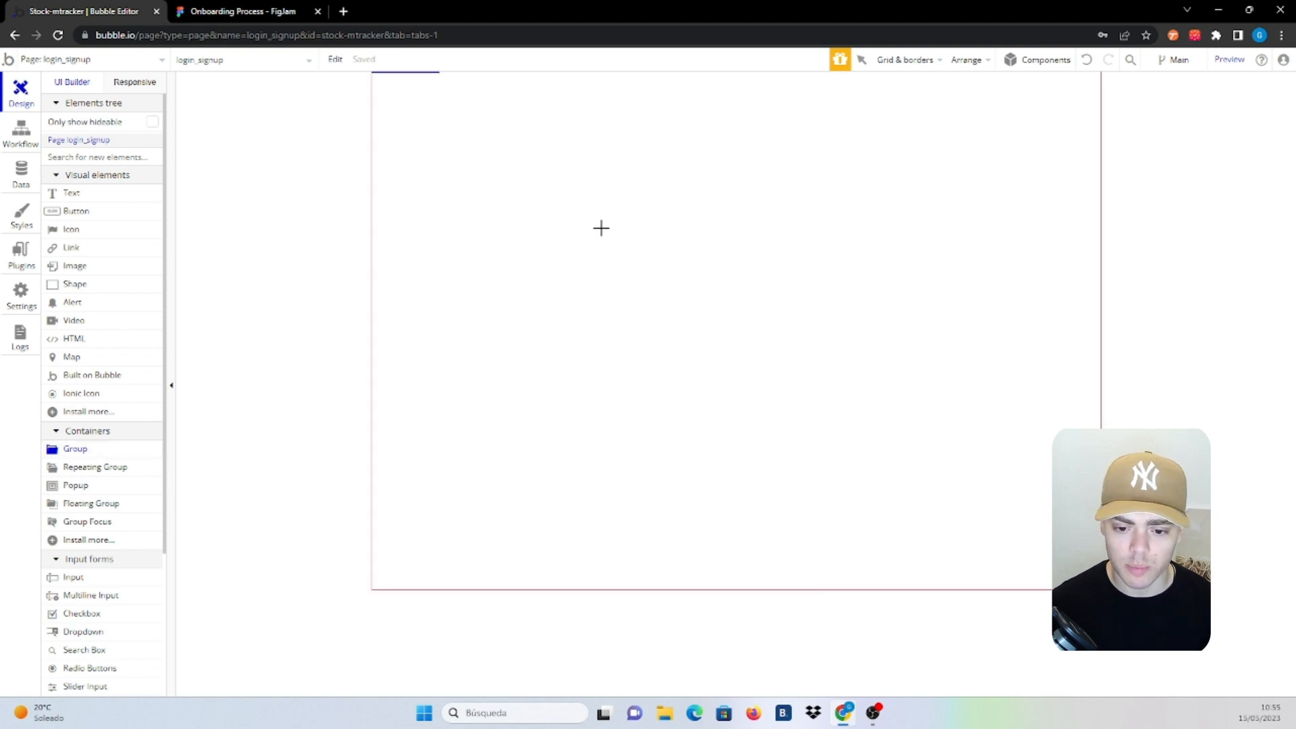
{"action": "left_click", "coordinate": [605, 231]}
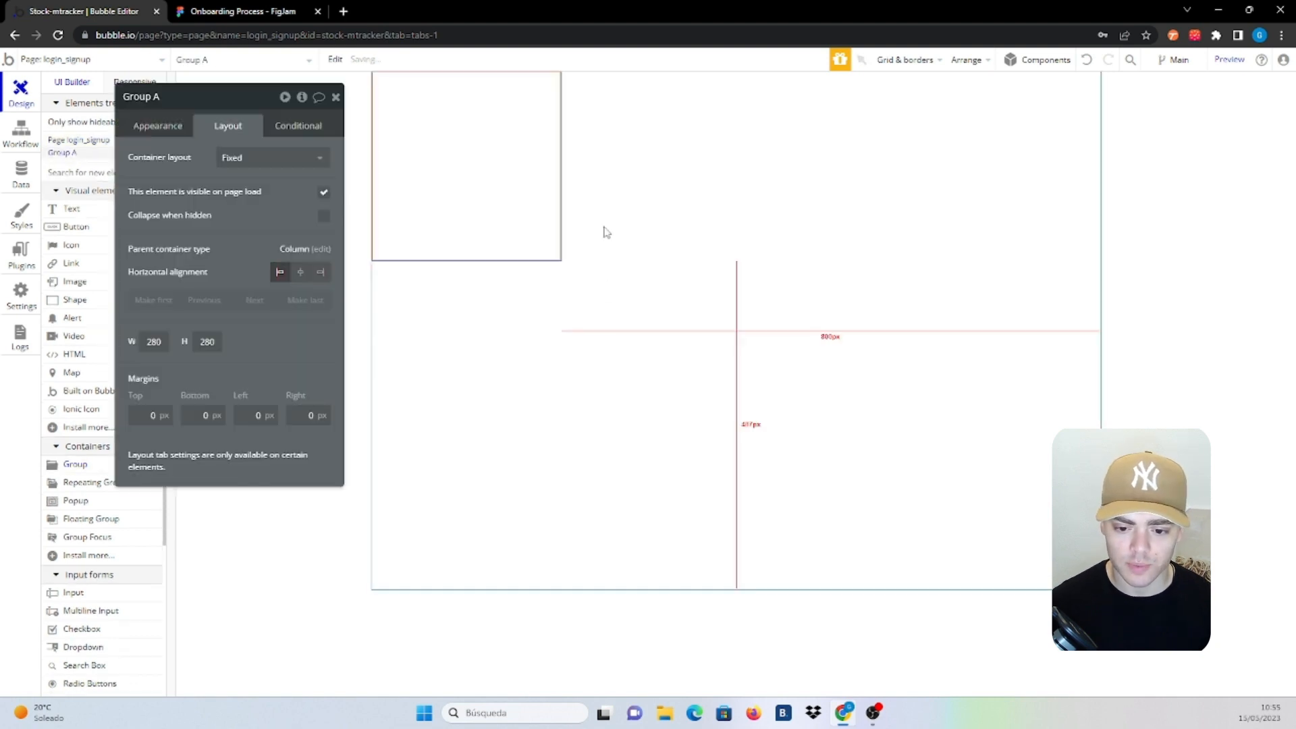
{"action": "left_click", "coordinate": [261, 159]}
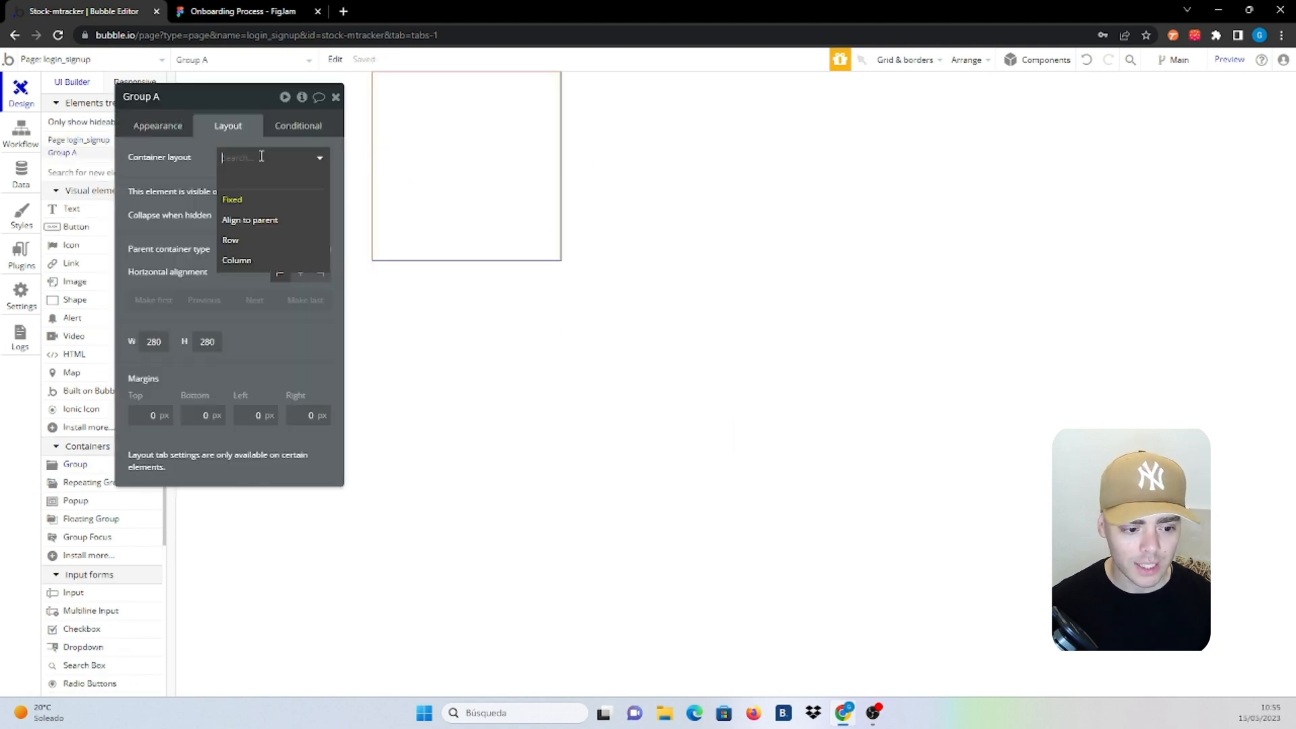
{"action": "left_click", "coordinate": [242, 259]}
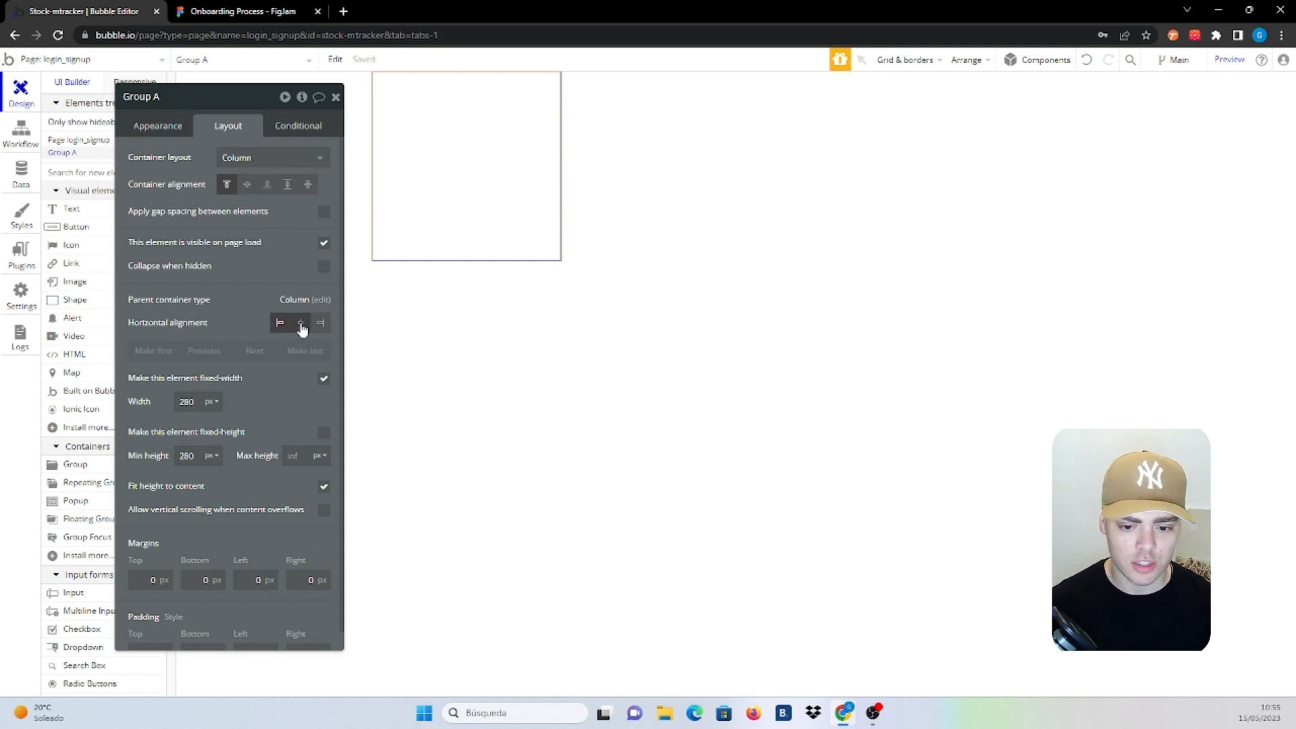
{"action": "left_click", "coordinate": [301, 323]}
{"action": "left_click", "coordinate": [531, 228]}
{"action": "left_click", "coordinate": [248, 185]}
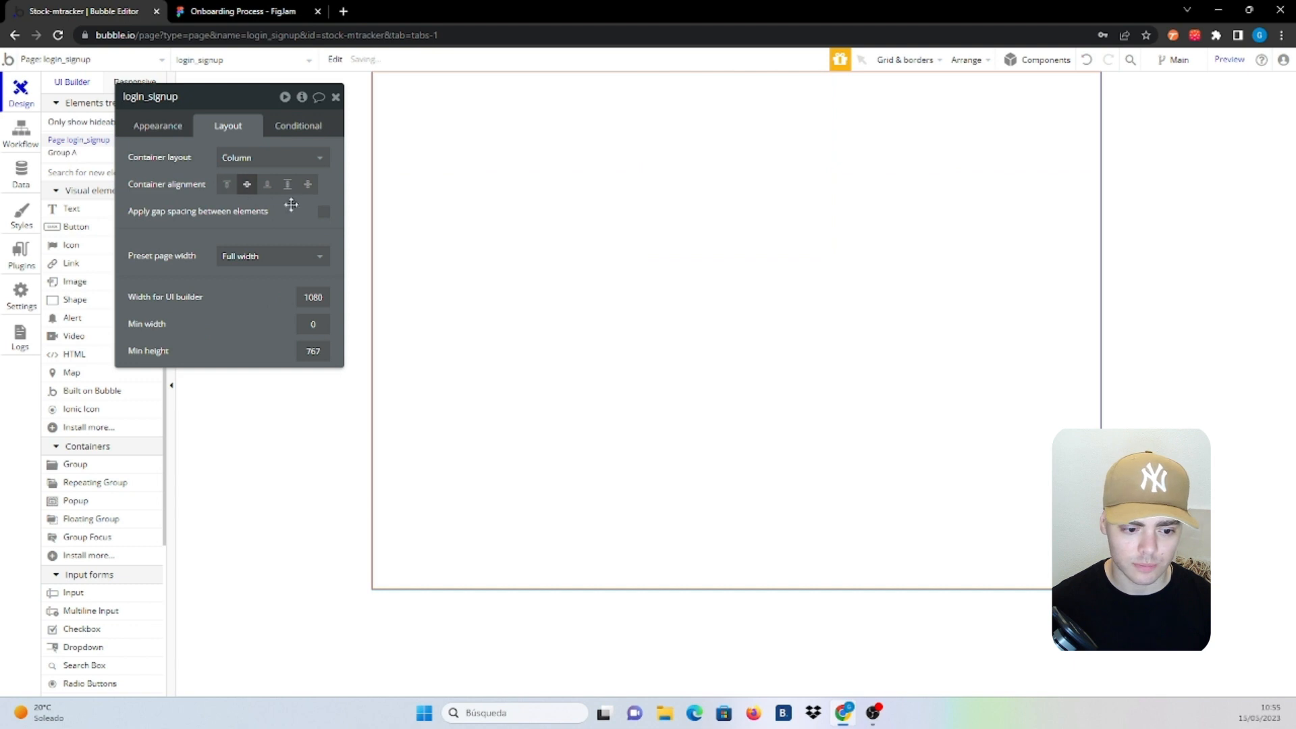
{"action": "left_click", "coordinate": [763, 298]}
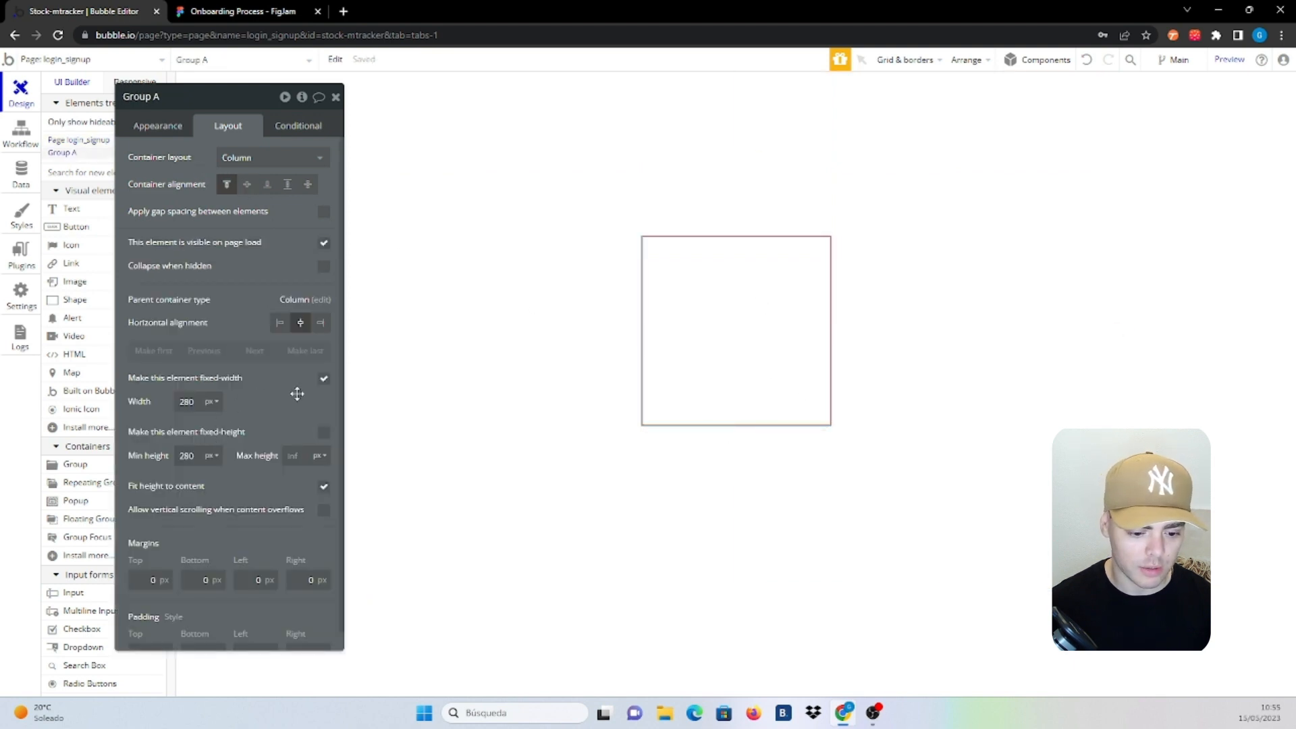
{"action": "left_click_drag", "start_coordinate": [301, 391], "coordinate": [305, 364]}
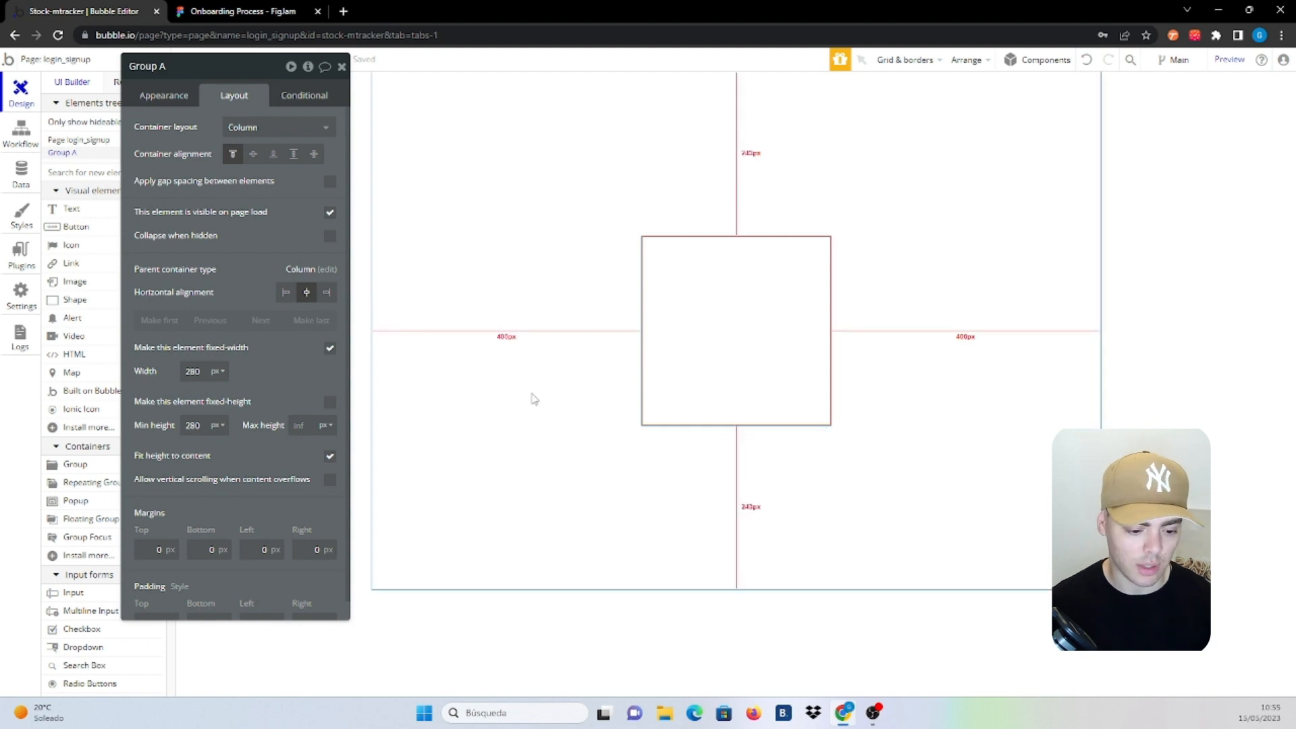
Give the group a Solid border with roundness 5 and rename it Login/Signup
{"action": "left_click", "coordinate": [171, 90]}
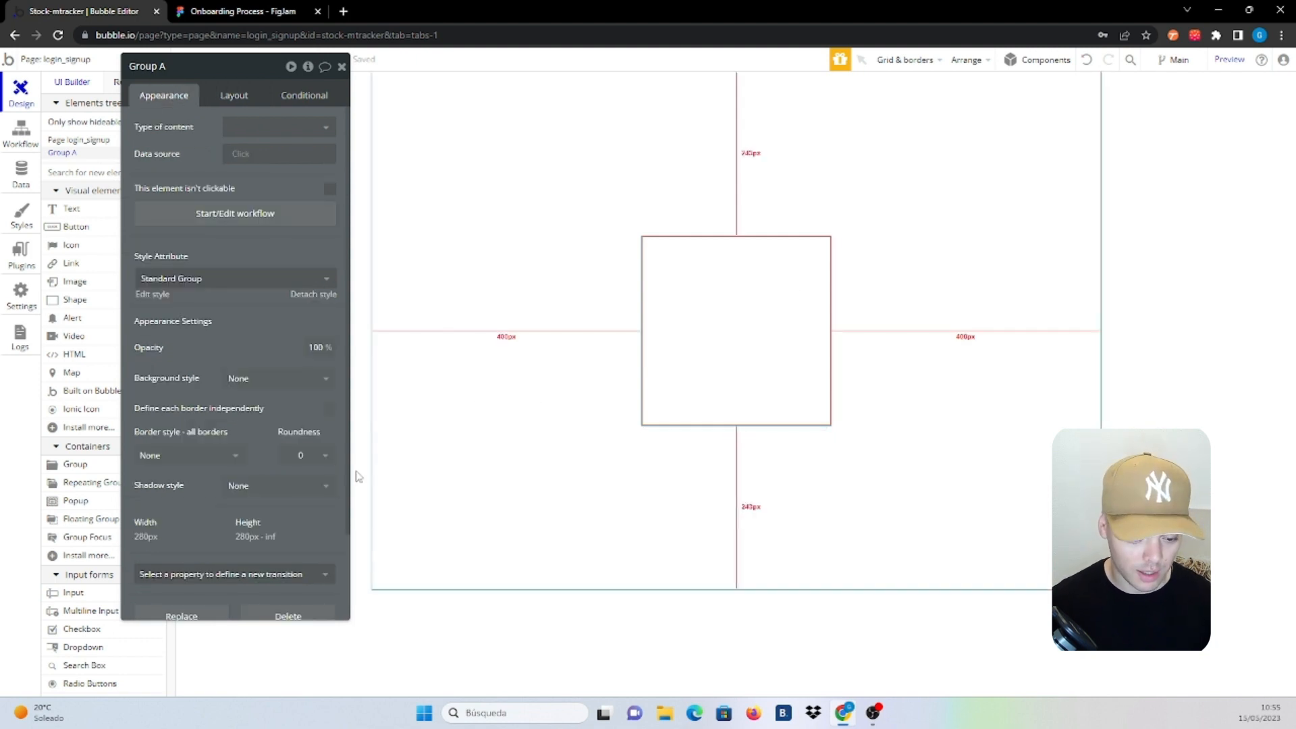
{"action": "left_click", "coordinate": [217, 459]}
{"action": "left_click", "coordinate": [181, 520]}
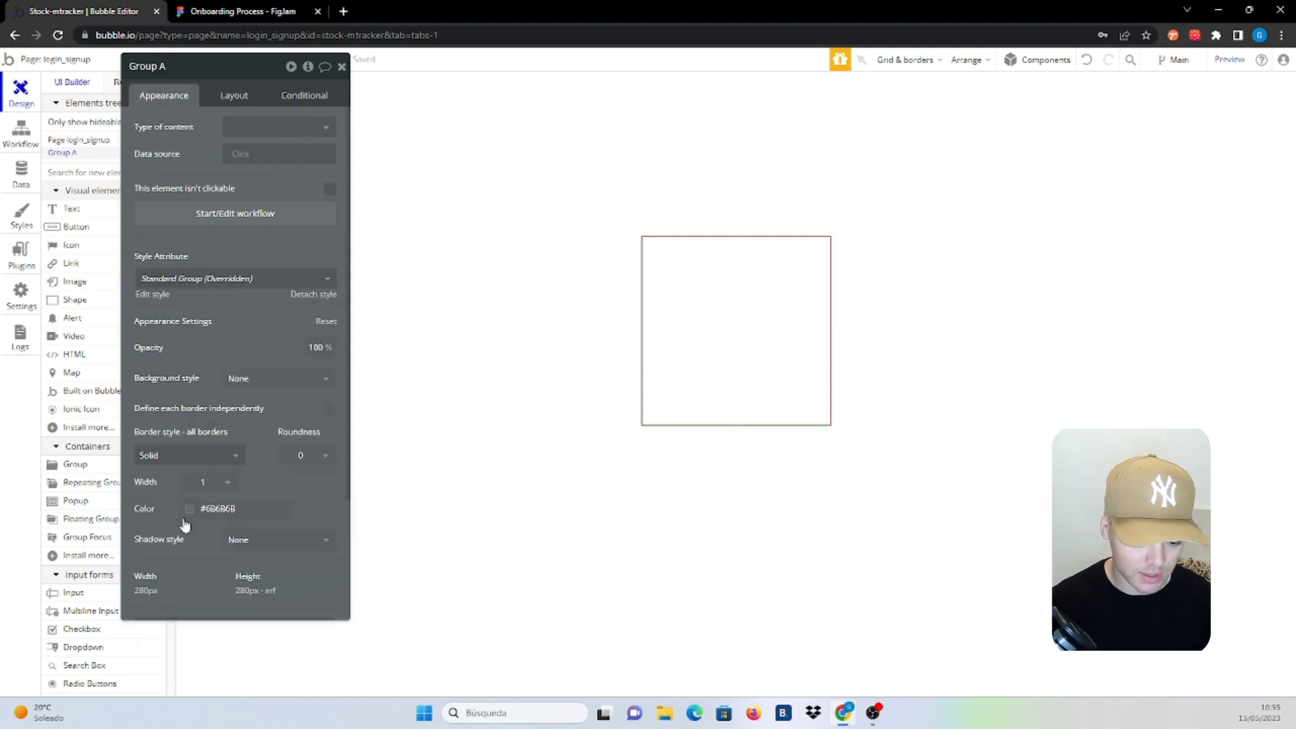
{"action": "left_click", "coordinate": [324, 455]}
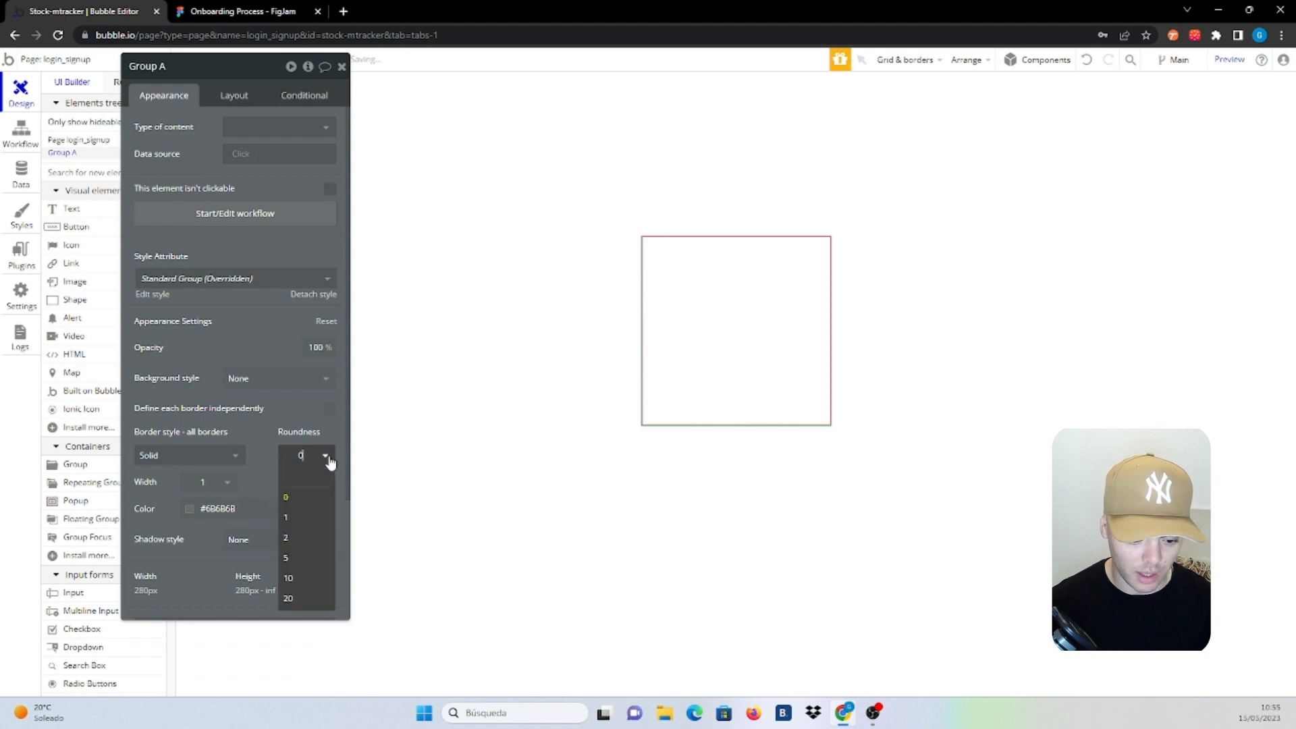
{"action": "left_click", "coordinate": [304, 557]}
{"action": "left_click", "coordinate": [551, 323]}
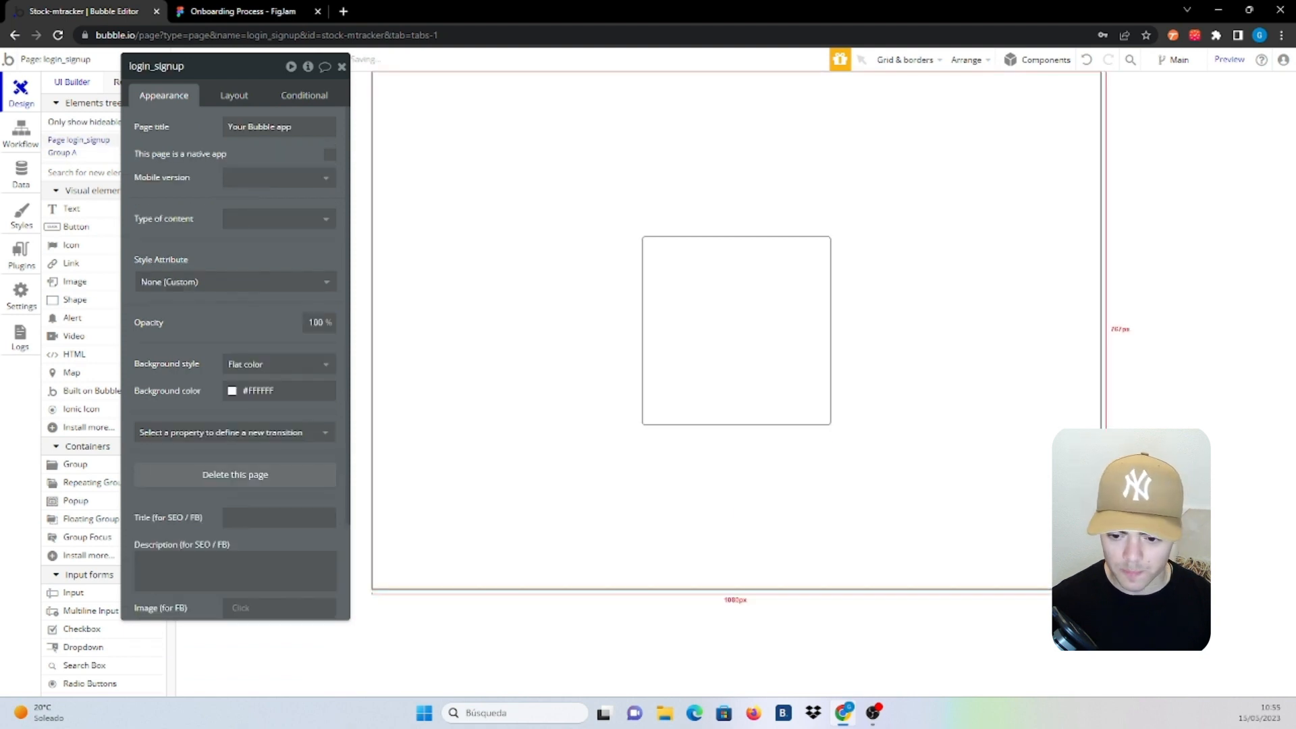
{"action": "left_click", "coordinate": [761, 383]}
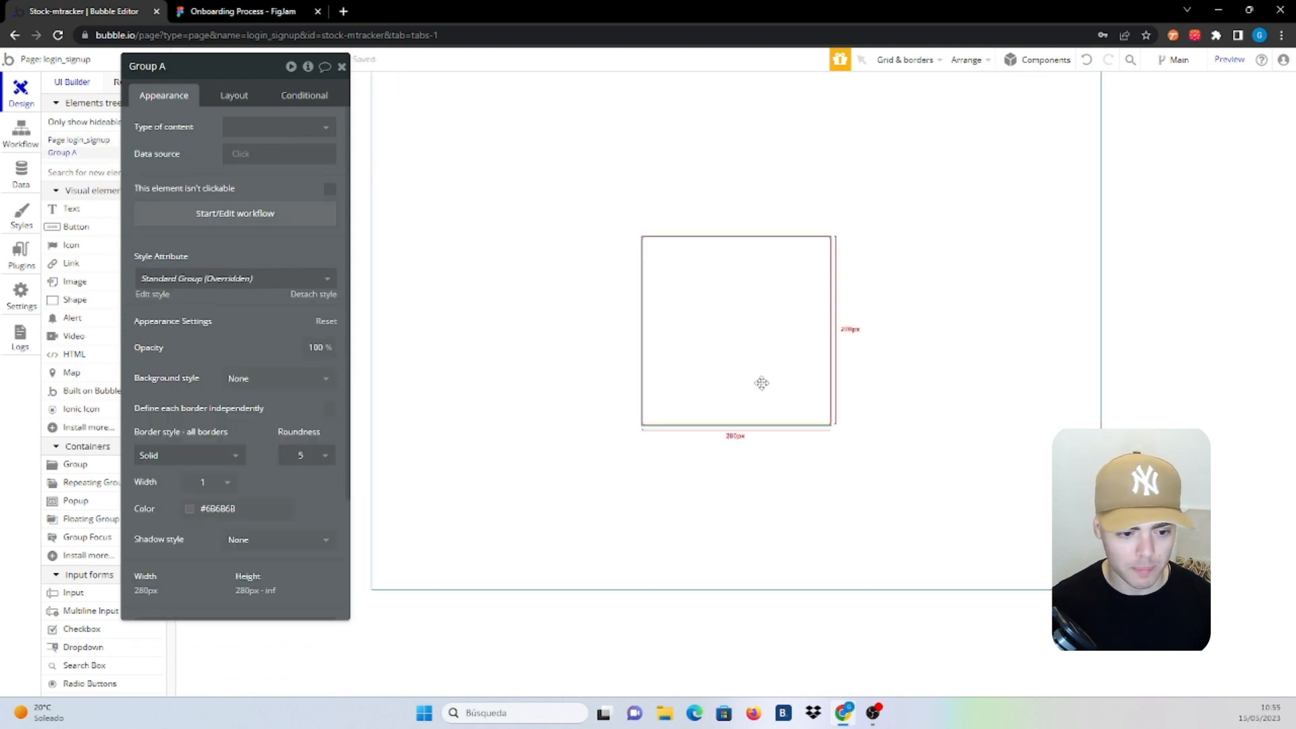
{"action": "double_click", "coordinate": [181, 67]}
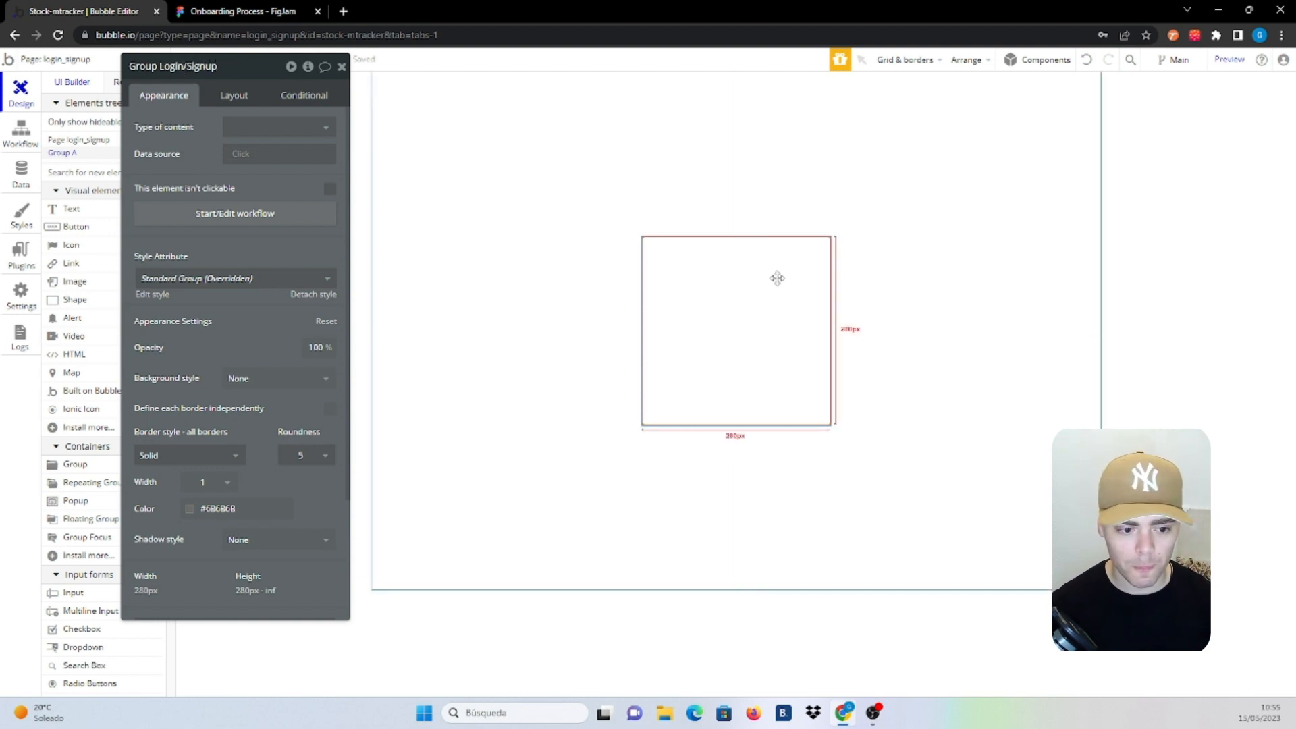
Set the Login/Signup group's padding to 10 px on every side
{"action": "left_click", "coordinate": [226, 103]}
{"action": "scroll", "coordinate": [226, 333], "scroll_direction": "down", "scroll_amount": 1}
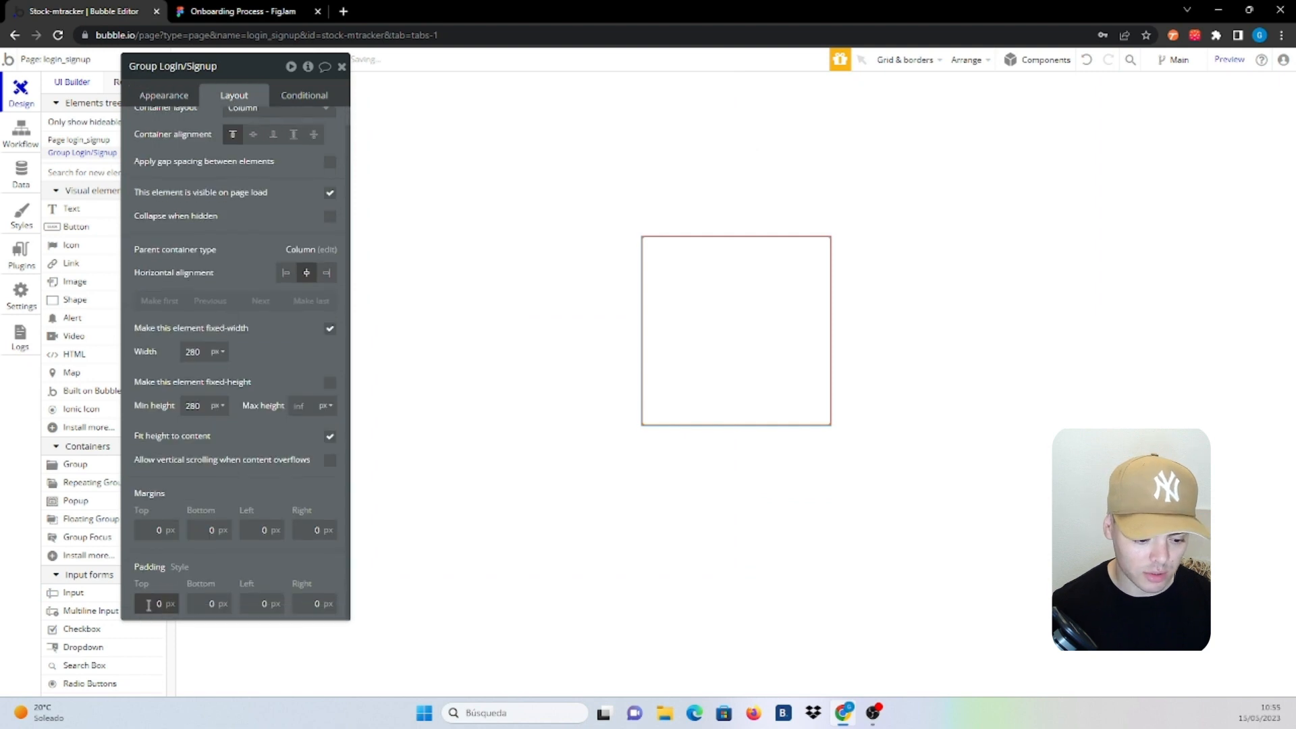
{"action": "type", "text": "1"}
{"action": "left_click", "coordinate": [197, 604]}
{"action": "type", "text": "1"}
{"action": "left_click", "coordinate": [252, 604]}
{"action": "type", "text": "1"}
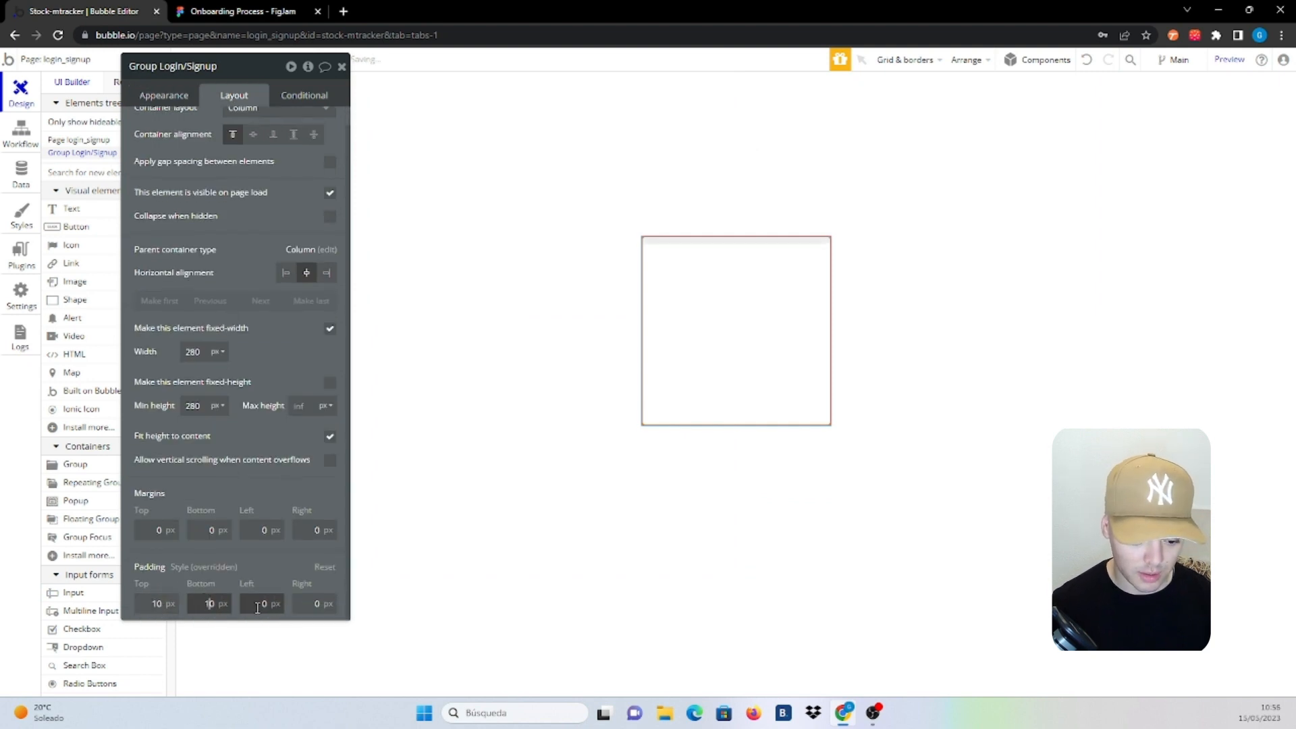
{"action": "left_click", "coordinate": [327, 603]}
{"action": "type", "text": "1"}
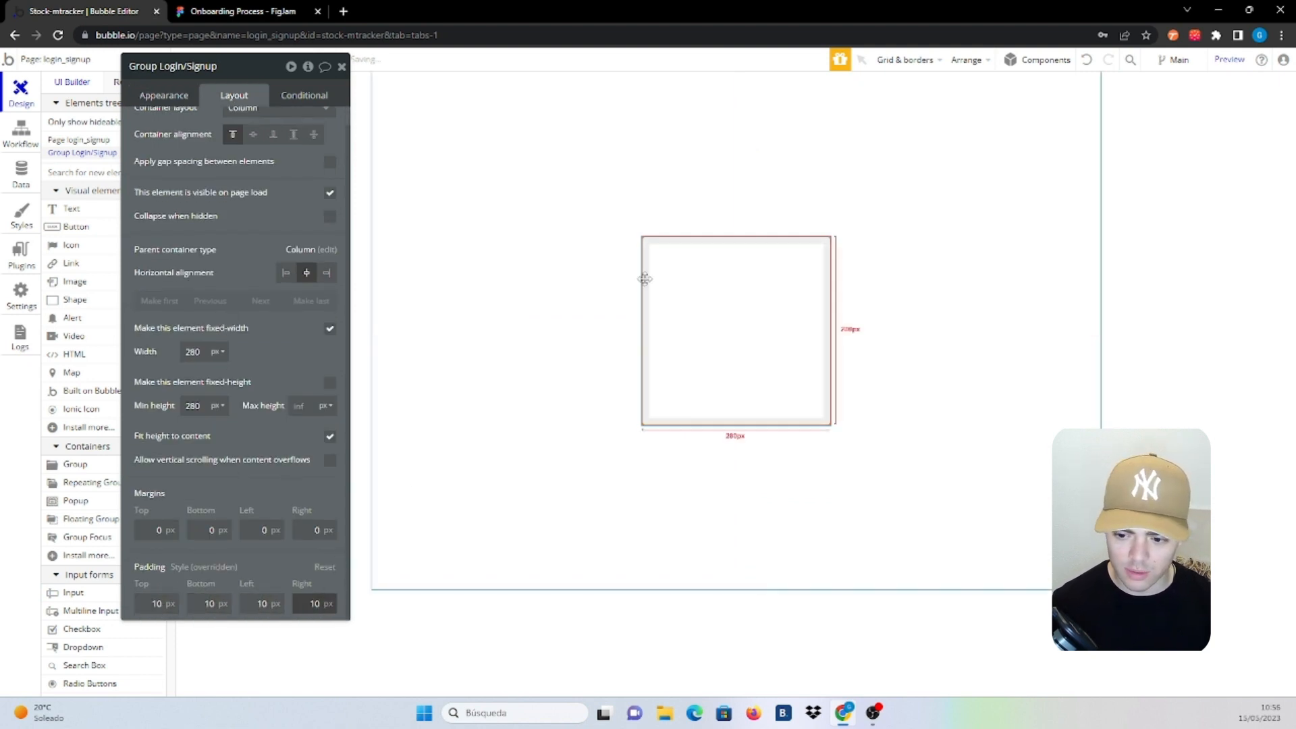
{"action": "left_click", "coordinate": [901, 242]}
{"action": "left_click", "coordinate": [738, 292]}
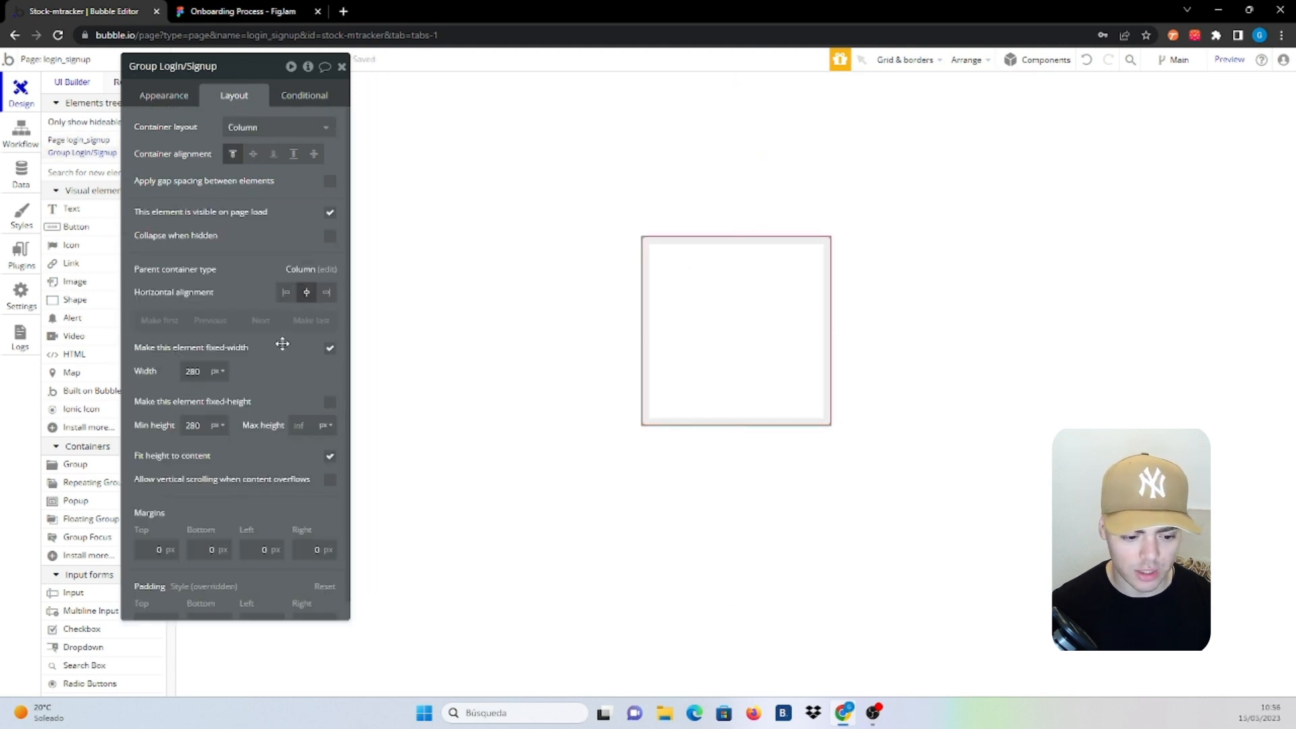
{"action": "left_click_drag", "start_coordinate": [279, 351], "coordinate": [290, 303]}
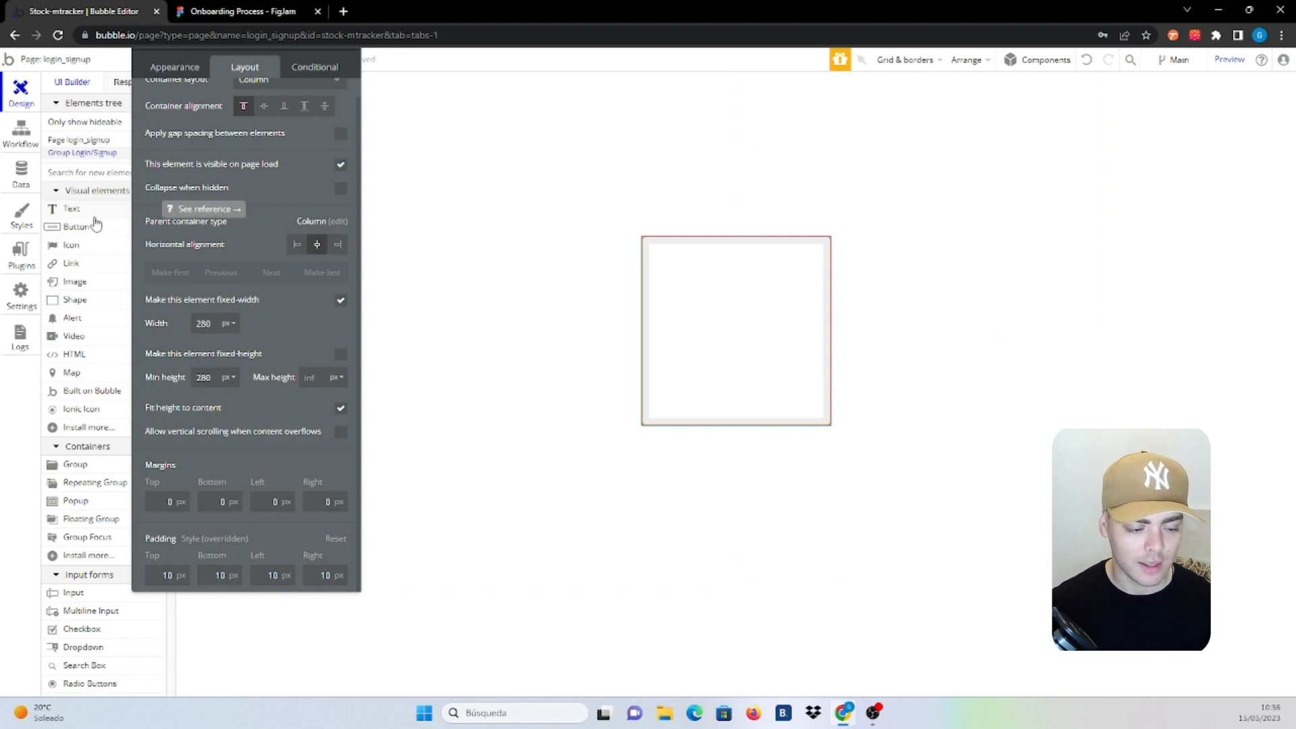
Add a Login text at the group's top, size 24, weight 700, without fixed width
{"action": "left_click", "coordinate": [95, 225]}
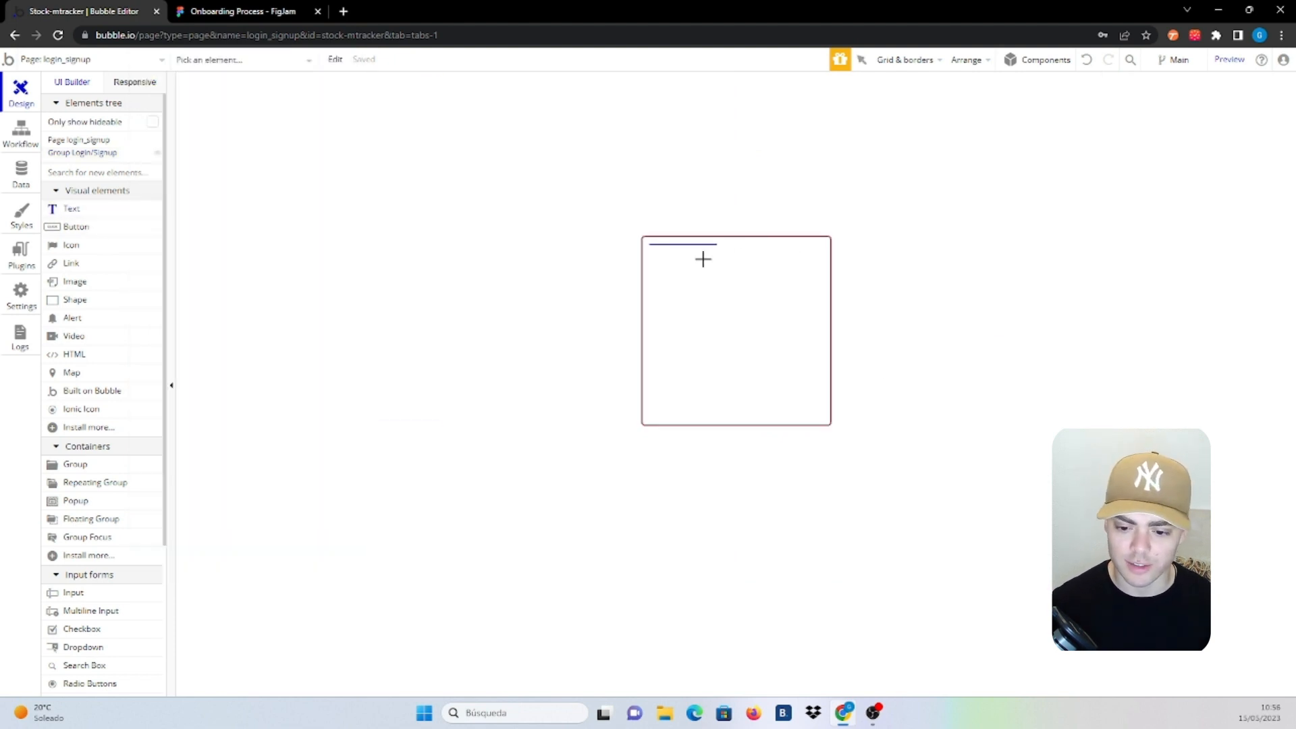
{"action": "left_click", "coordinate": [702, 259]}
{"action": "type", "text": "Login"}
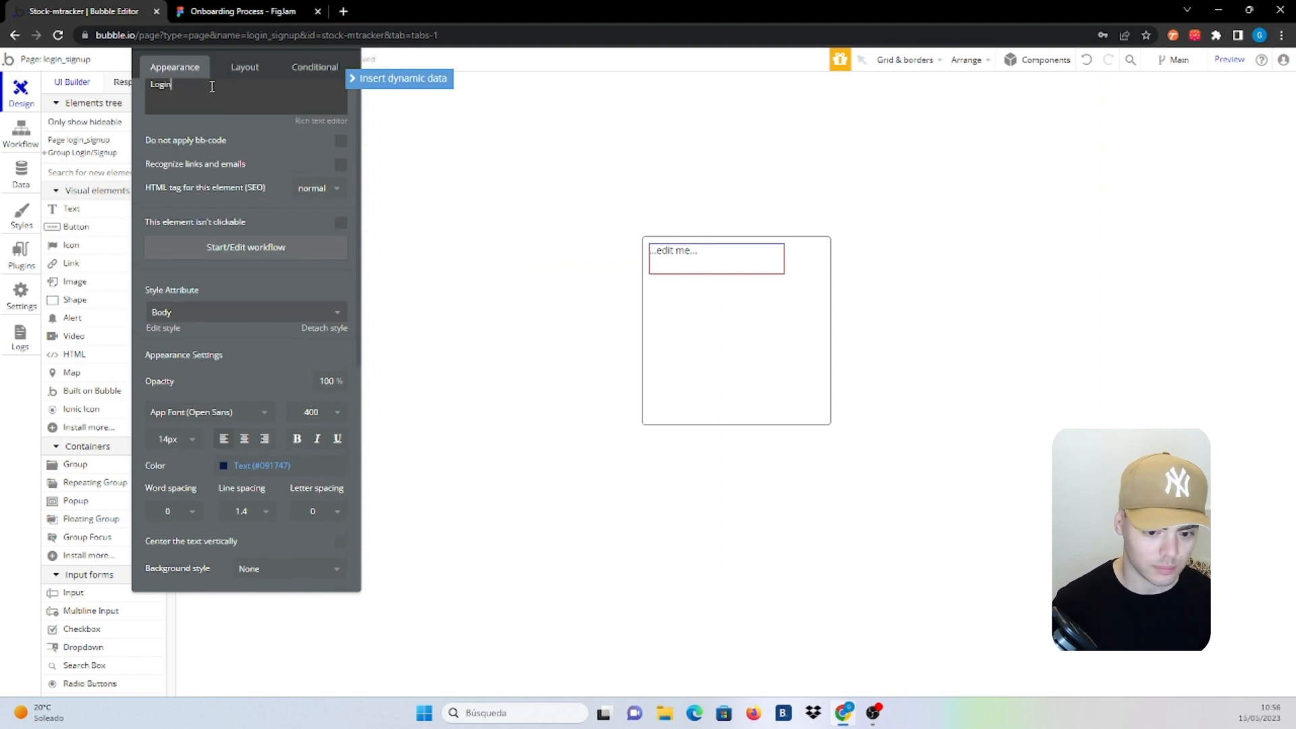
{"action": "left_click", "coordinate": [179, 440]}
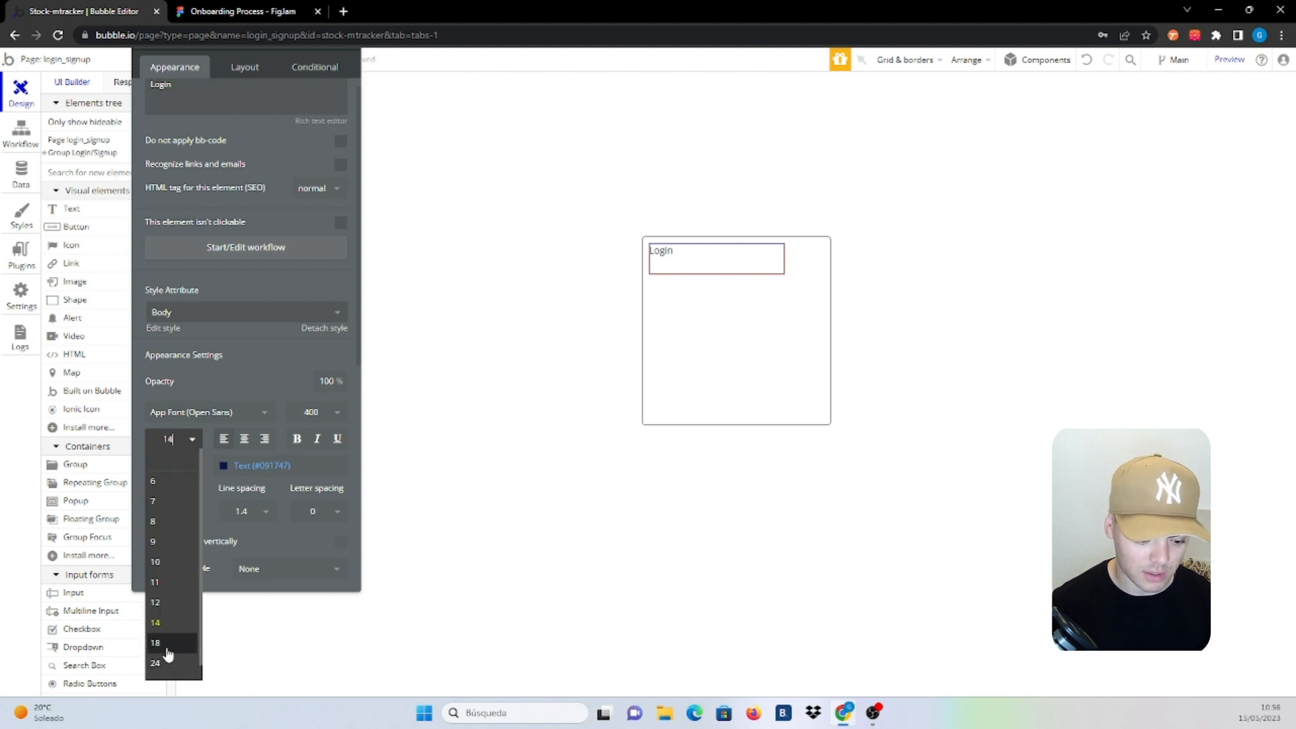
{"action": "left_click", "coordinate": [163, 645]}
{"action": "left_click", "coordinate": [192, 444]}
{"action": "left_click", "coordinate": [162, 664]}
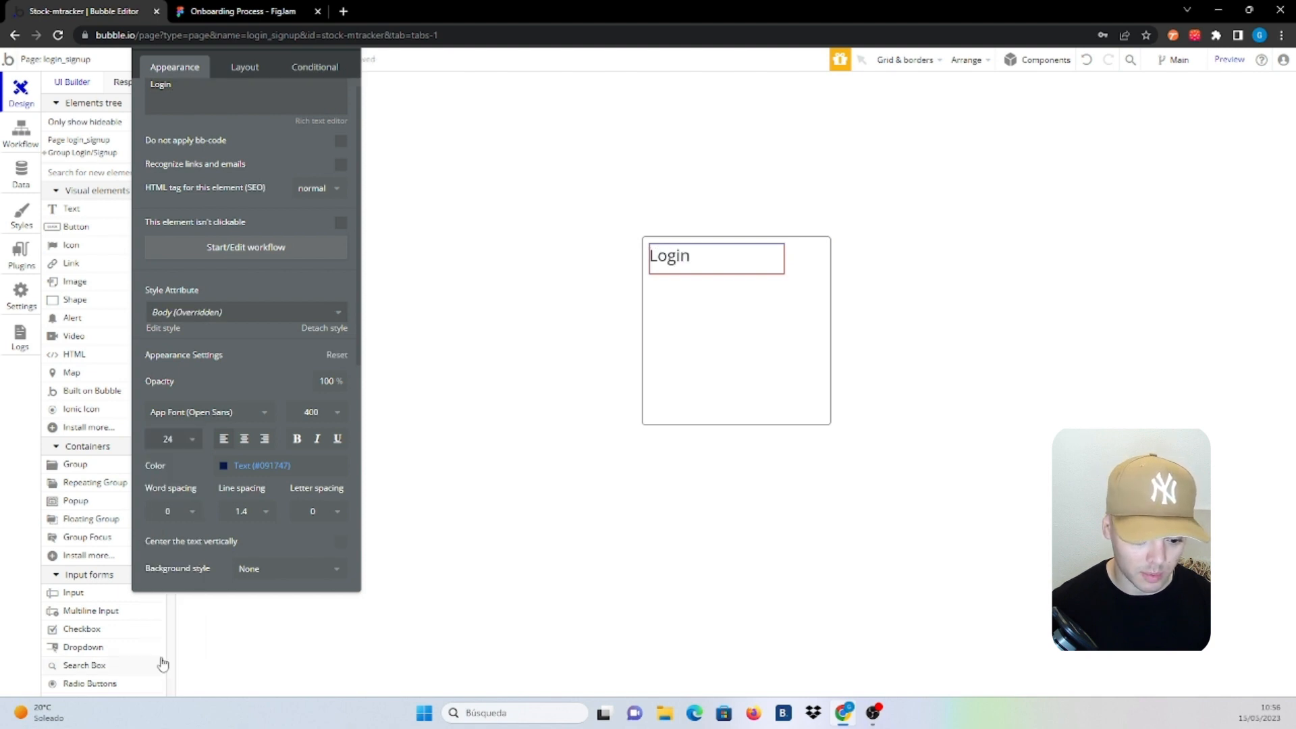
{"action": "left_click", "coordinate": [327, 417]}
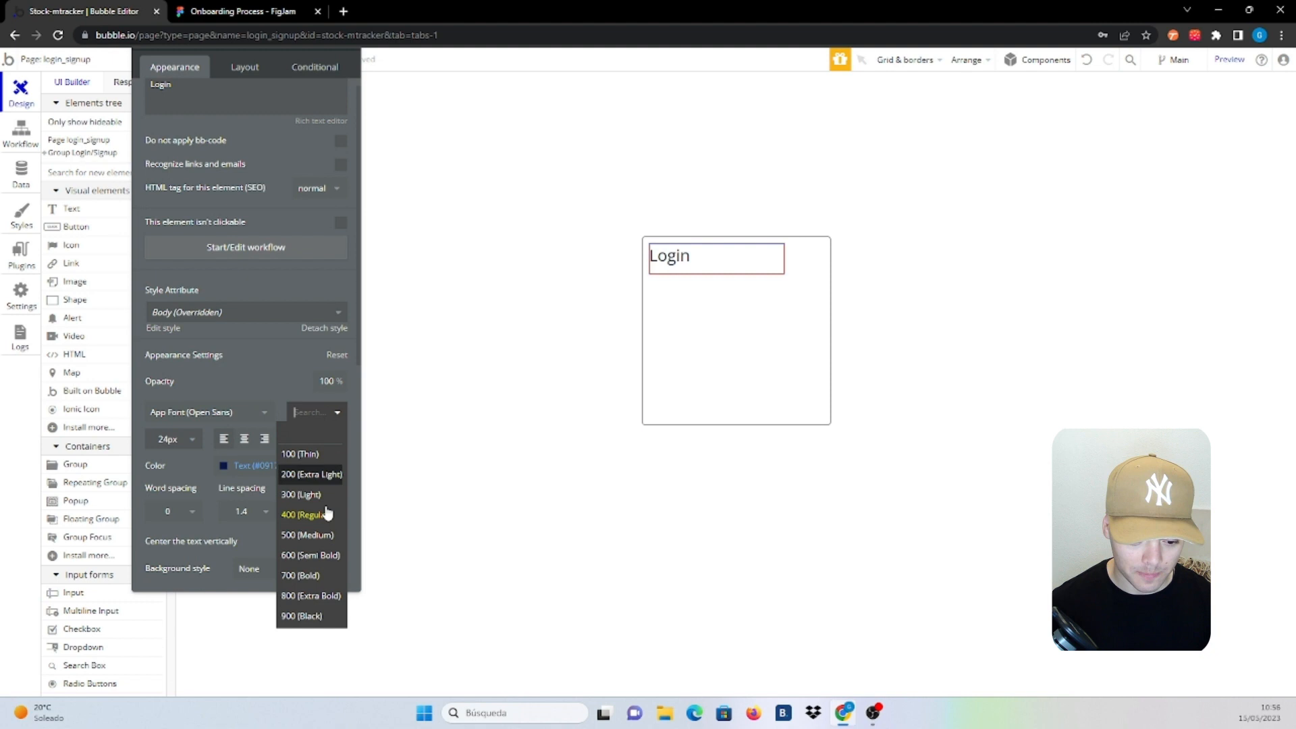
{"action": "left_click", "coordinate": [309, 573]}
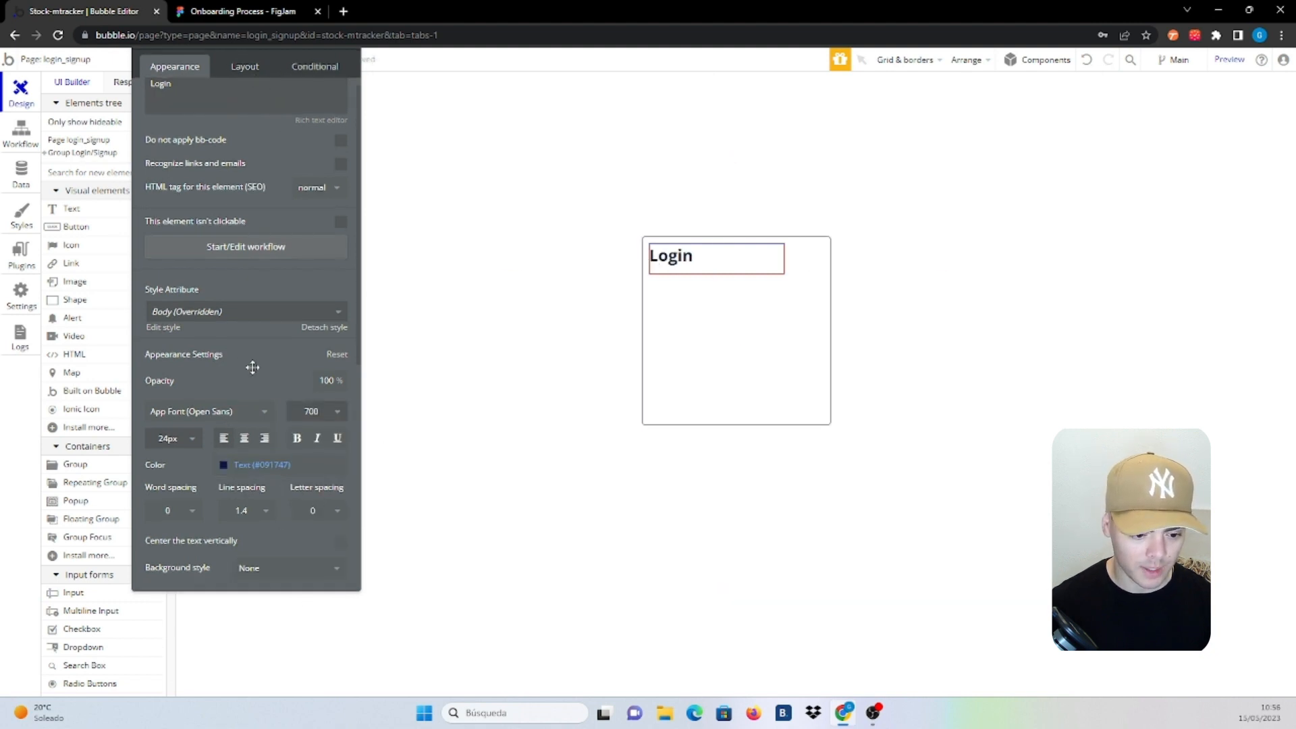
{"action": "left_click", "coordinate": [245, 71]}
{"action": "left_click", "coordinate": [340, 228]}
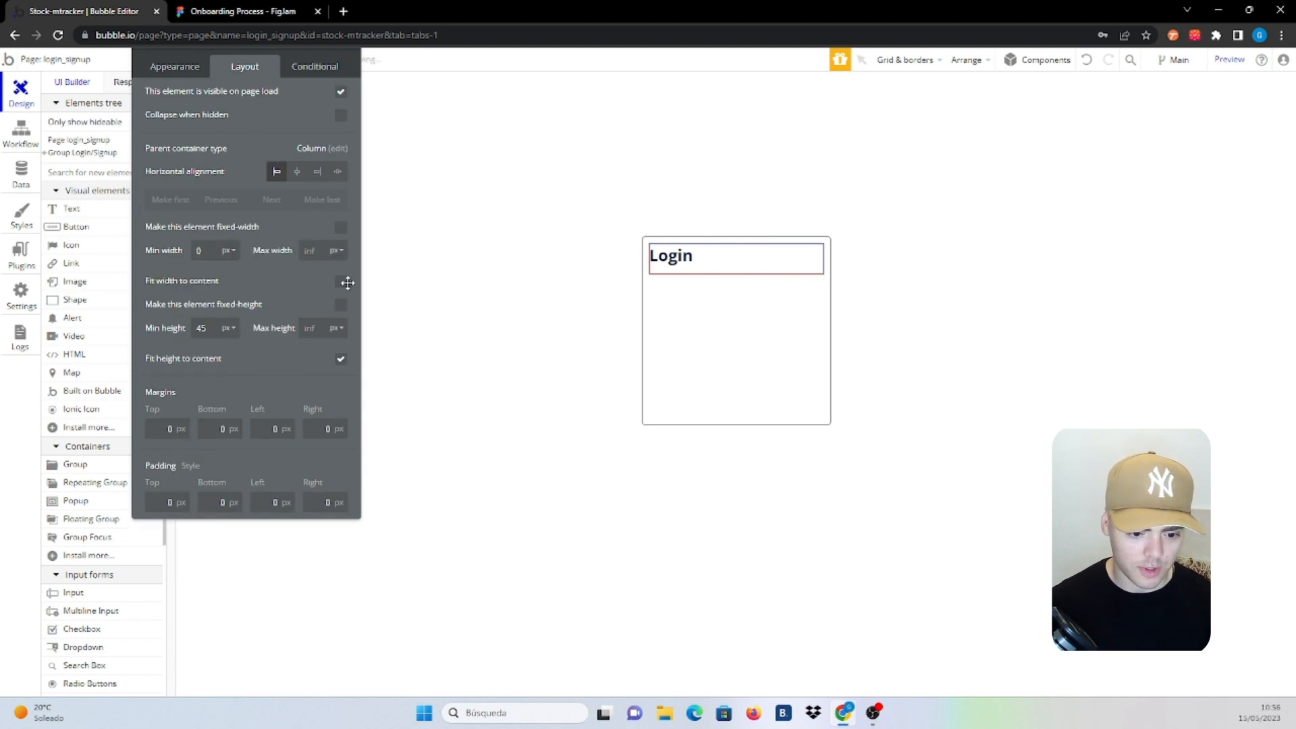
Paste a copy of the Login heading and retype its text as Sign up
{"action": "left_click", "coordinate": [720, 356]}
{"action": "left_click", "coordinate": [665, 249]}
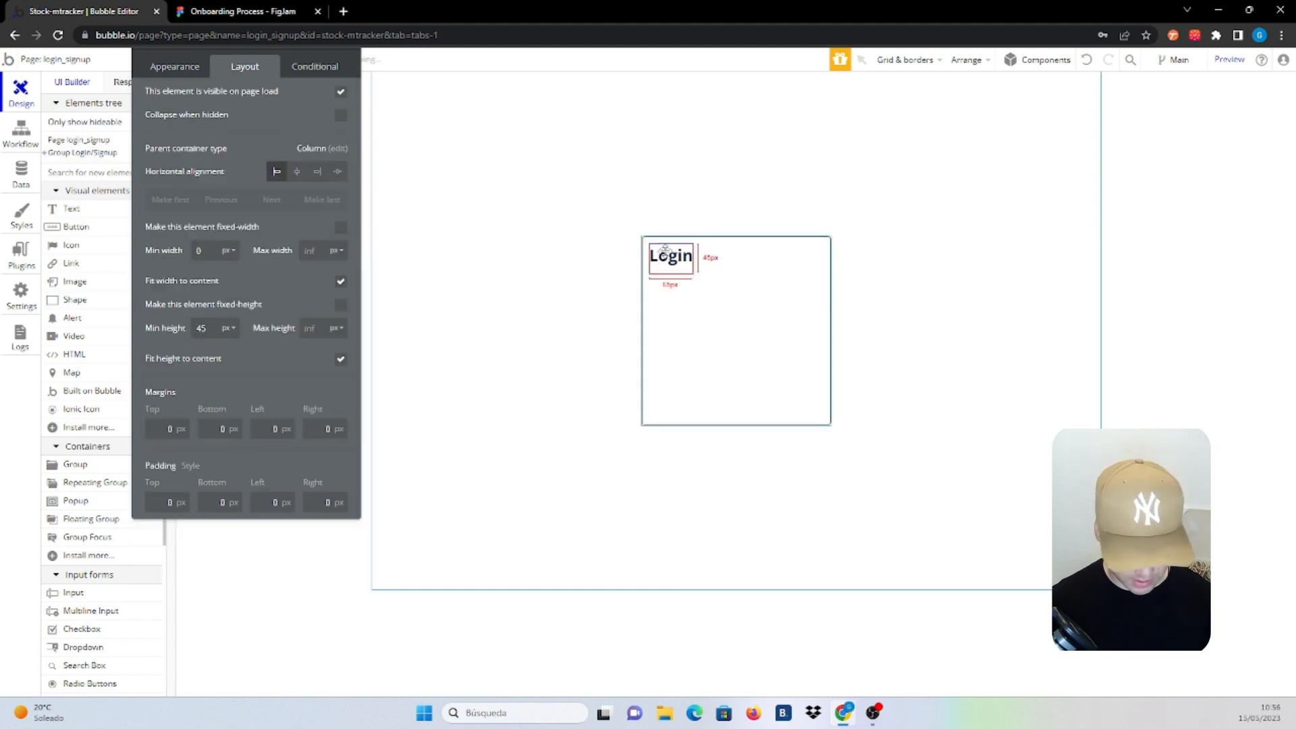
{"action": "key", "text": "ctrl+v"}
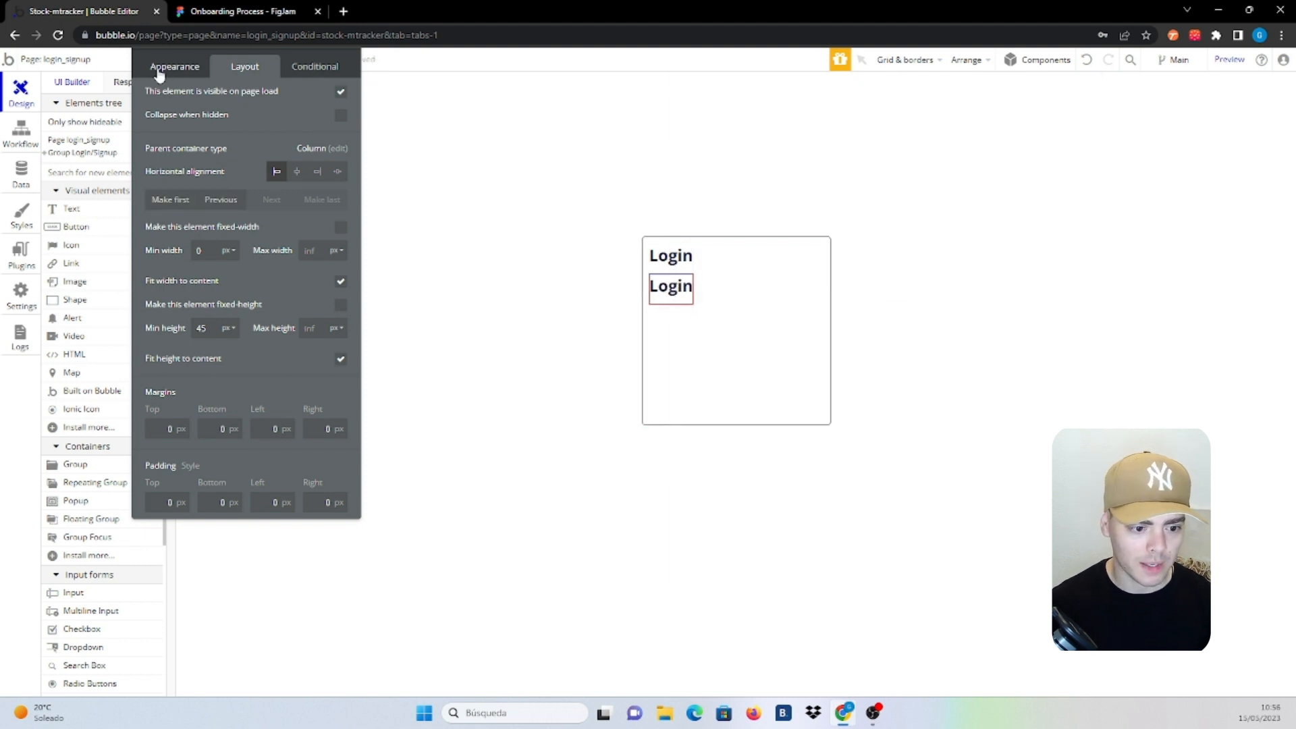
{"action": "left_click", "coordinate": [162, 72]}
{"action": "left_click", "coordinate": [233, 95]}
{"action": "type", "text": "Sin"}
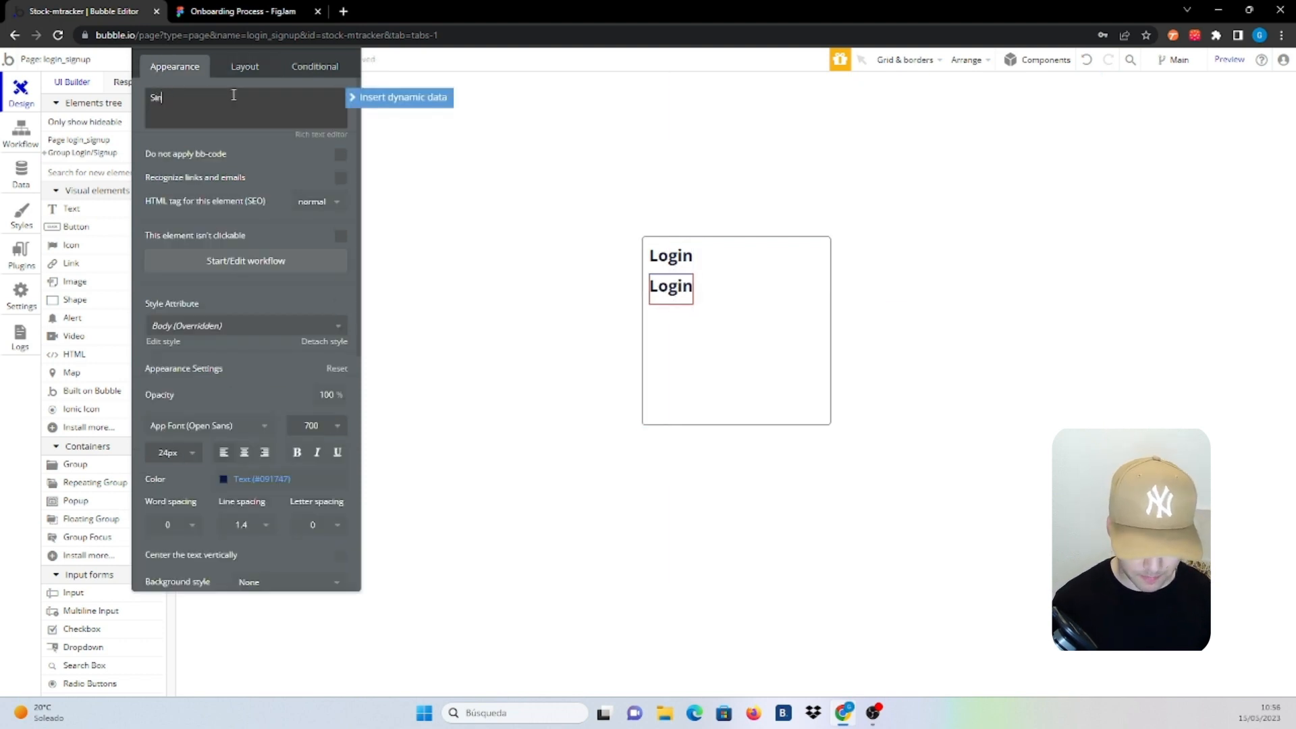
{"action": "type", "text": "gu"}
{"action": "key", "text": "BackSpace"}
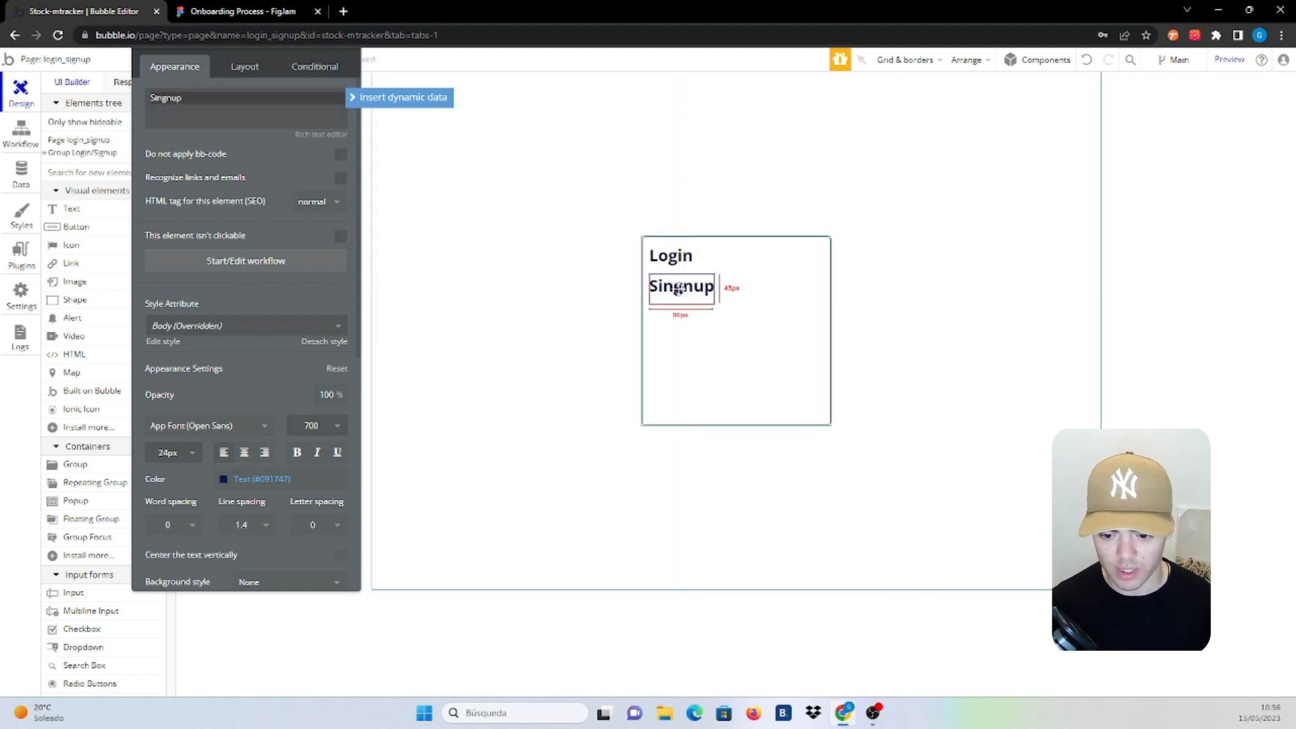
{"action": "left_click", "coordinate": [172, 99]}
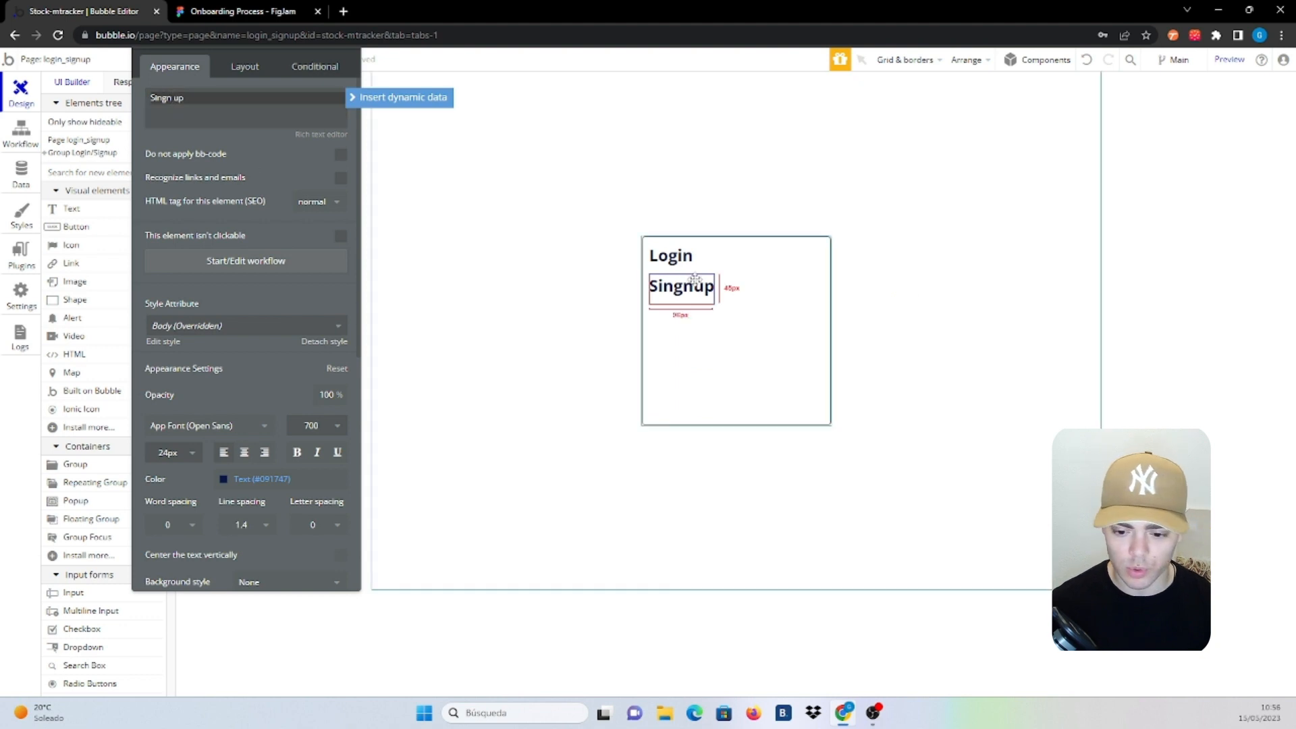
{"action": "left_click", "coordinate": [680, 256]}
Group both headings in a centred Row container with a 20 px gap
{"action": "right_click", "coordinate": [679, 256]}
{"action": "mouse_move", "coordinate": [795, 334]}
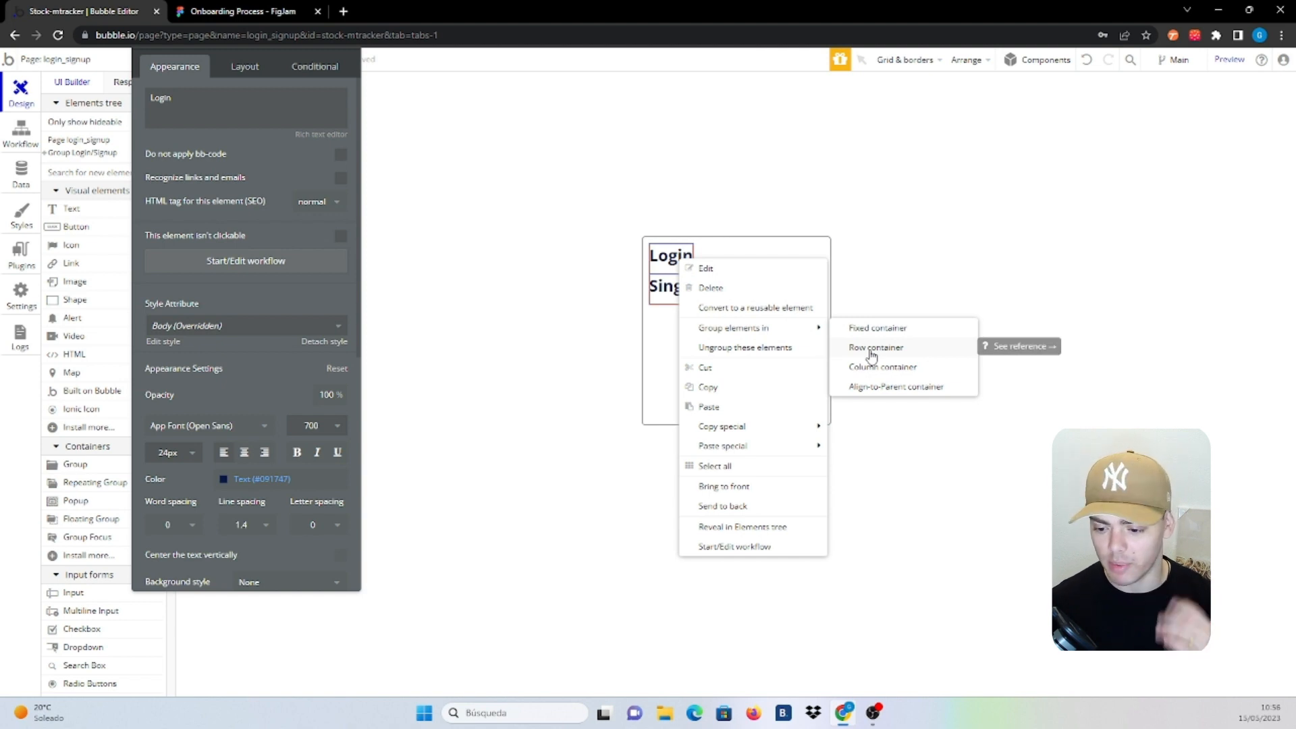
{"action": "left_click", "coordinate": [871, 348]}
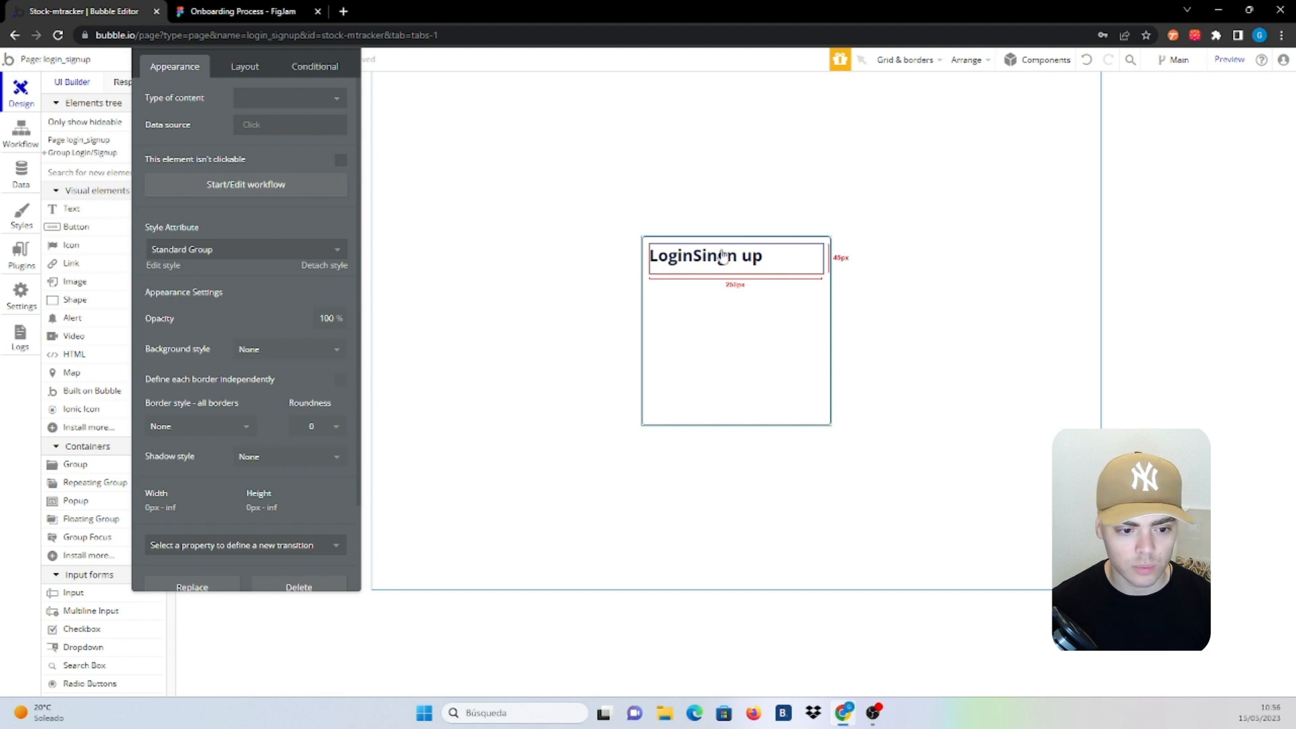
{"action": "left_click", "coordinate": [244, 66]}
{"action": "left_click", "coordinate": [263, 125]}
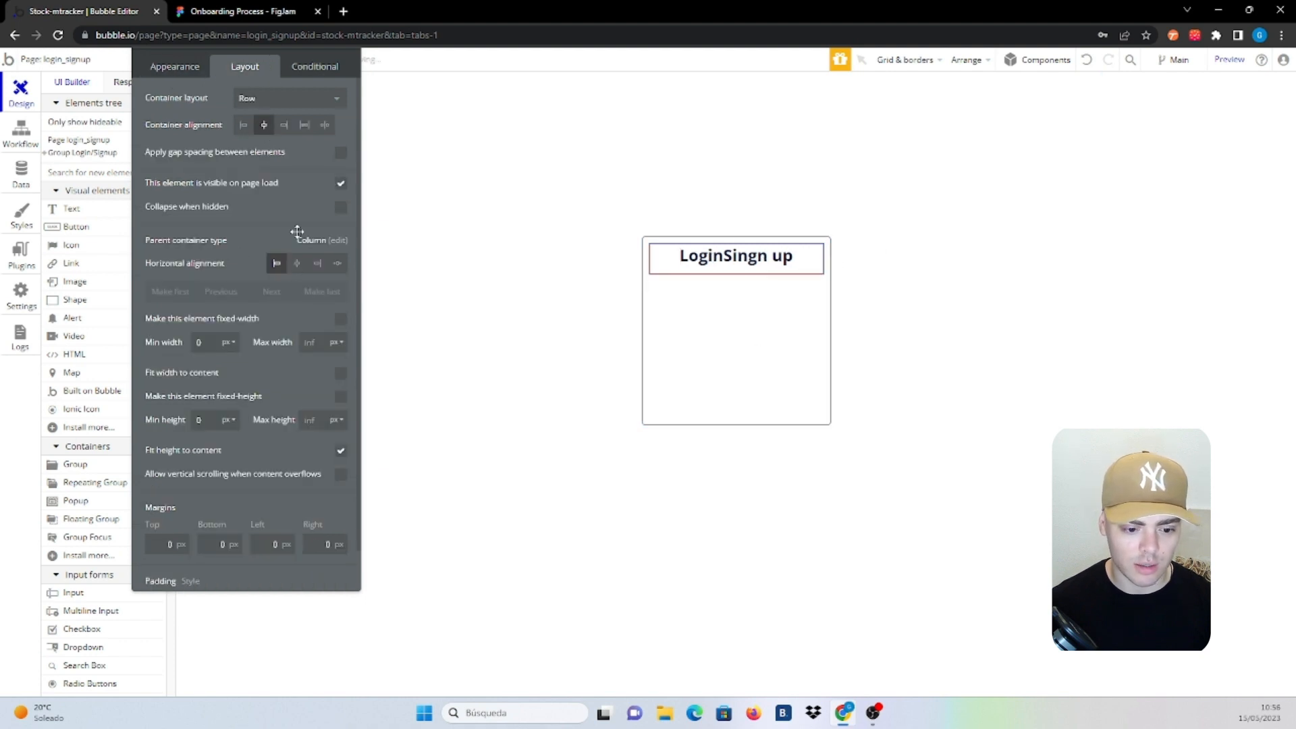
{"action": "left_click", "coordinate": [296, 262]}
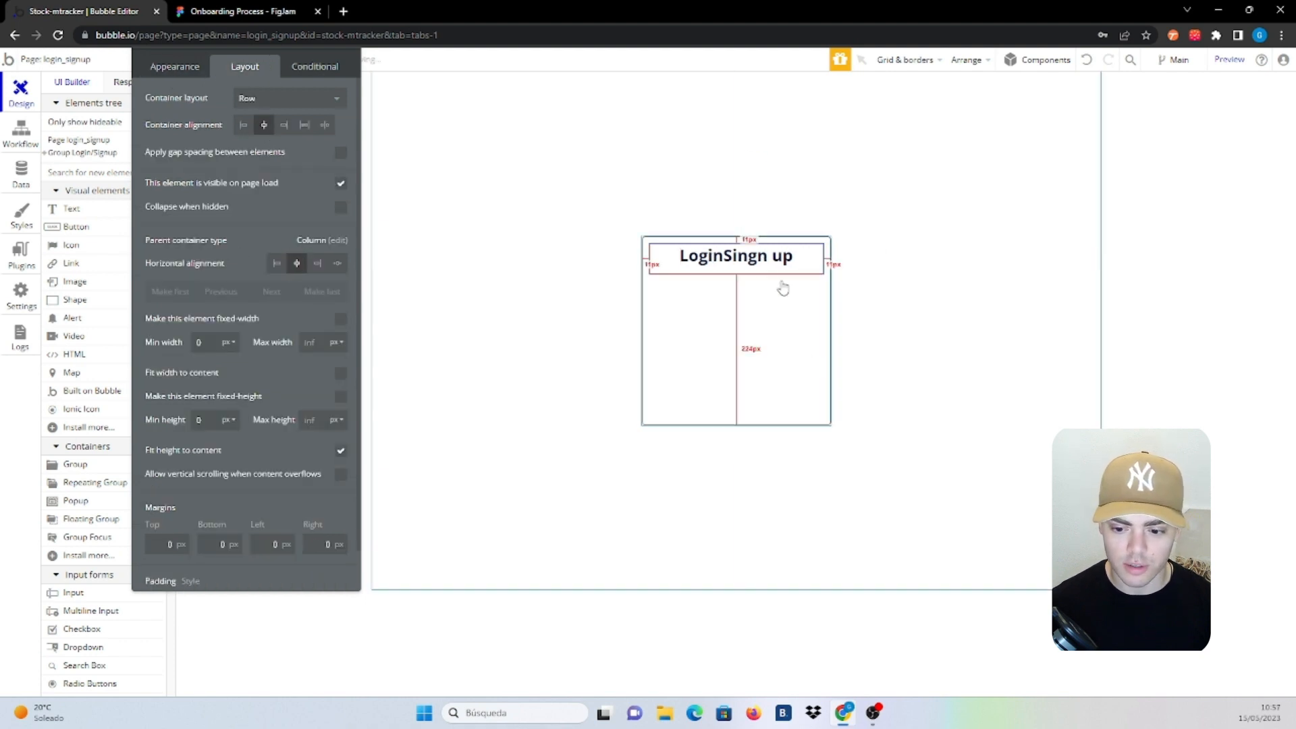
{"action": "left_click", "coordinate": [340, 152]}
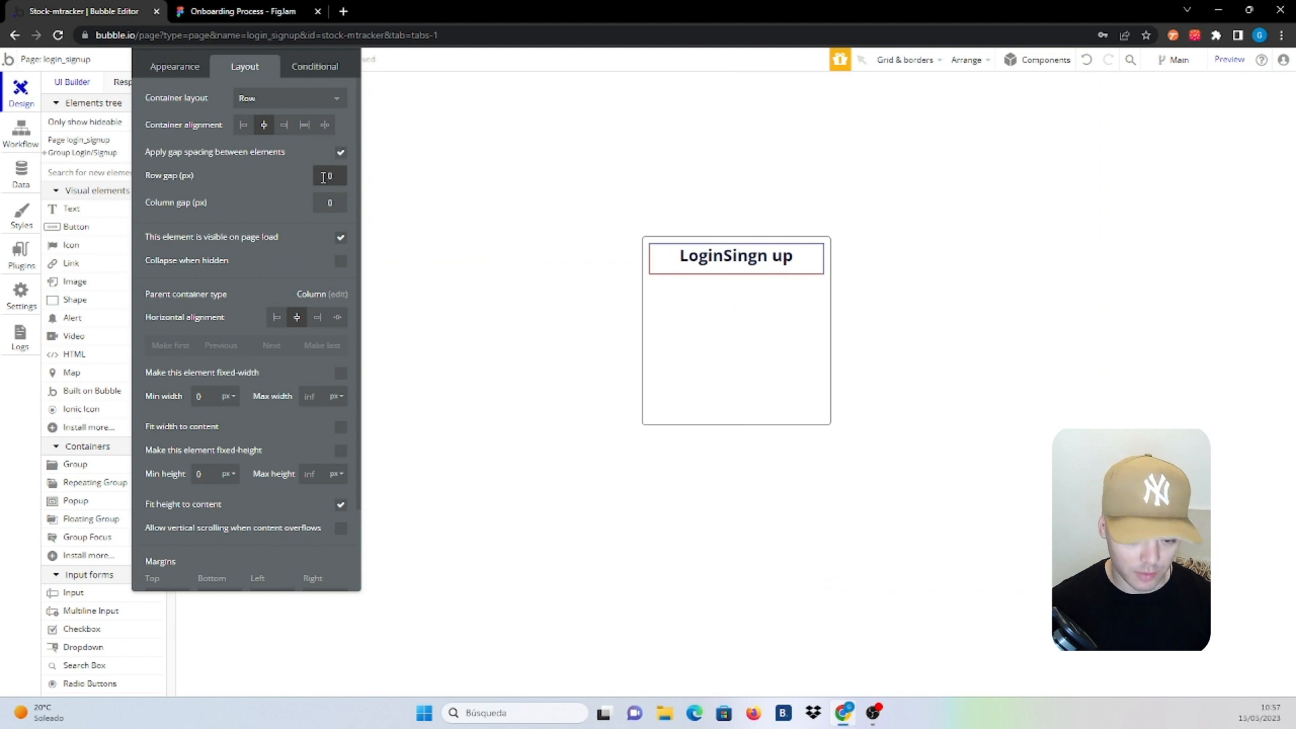
{"action": "type", "text": "2"}
{"action": "left_click", "coordinate": [323, 202]}
{"action": "type", "text": "2"}
{"action": "left_click", "coordinate": [293, 203]}
Correct the second heading's misspelling so it reads 'Sign up'
{"action": "left_click", "coordinate": [779, 305]}
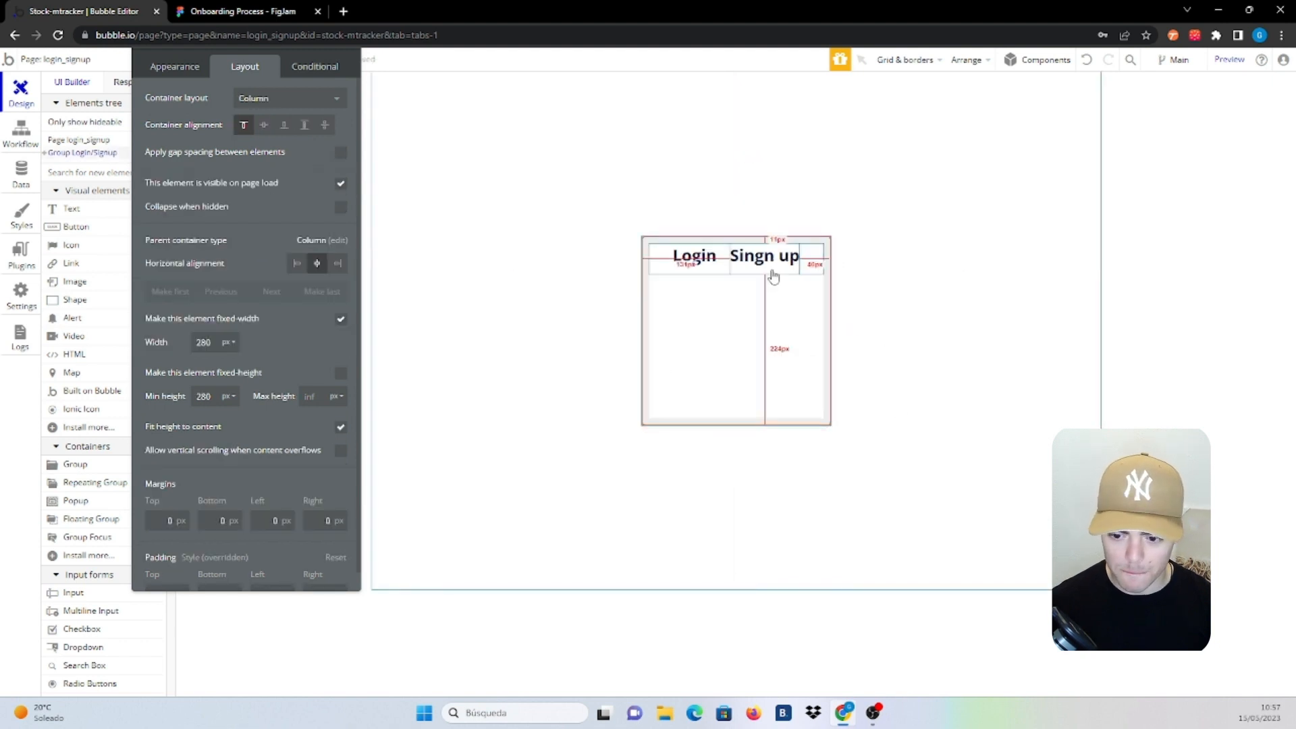
{"action": "left_click", "coordinate": [772, 270]}
{"action": "left_click", "coordinate": [169, 71]}
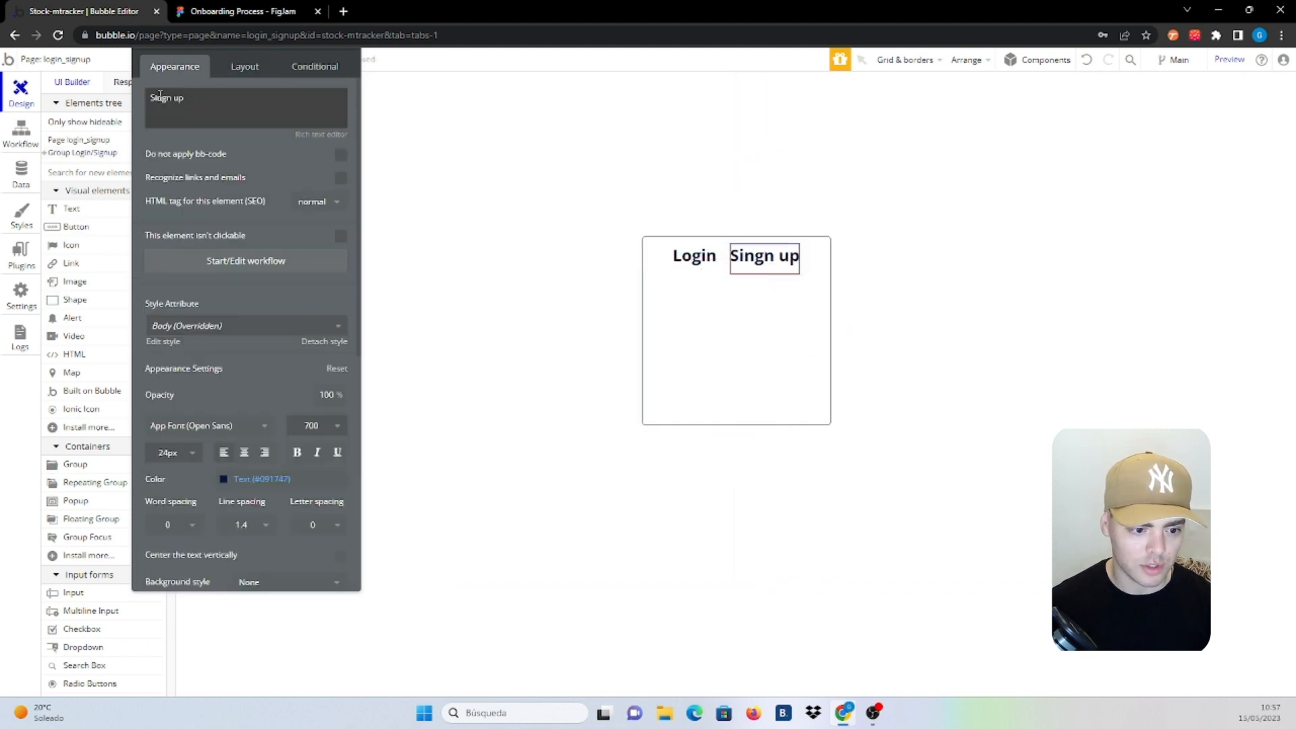
{"action": "left_click", "coordinate": [160, 97]}
{"action": "left_click", "coordinate": [161, 99]}
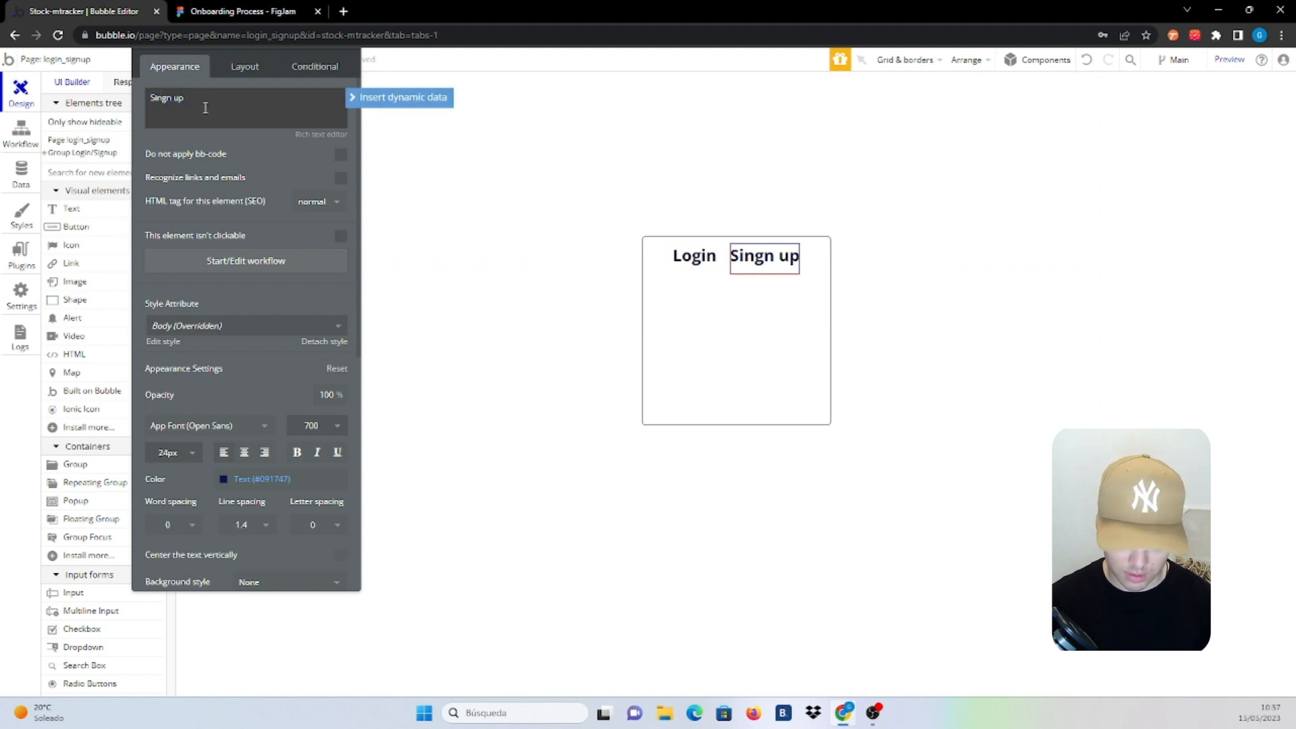
{"action": "key", "text": "BackSpace"}
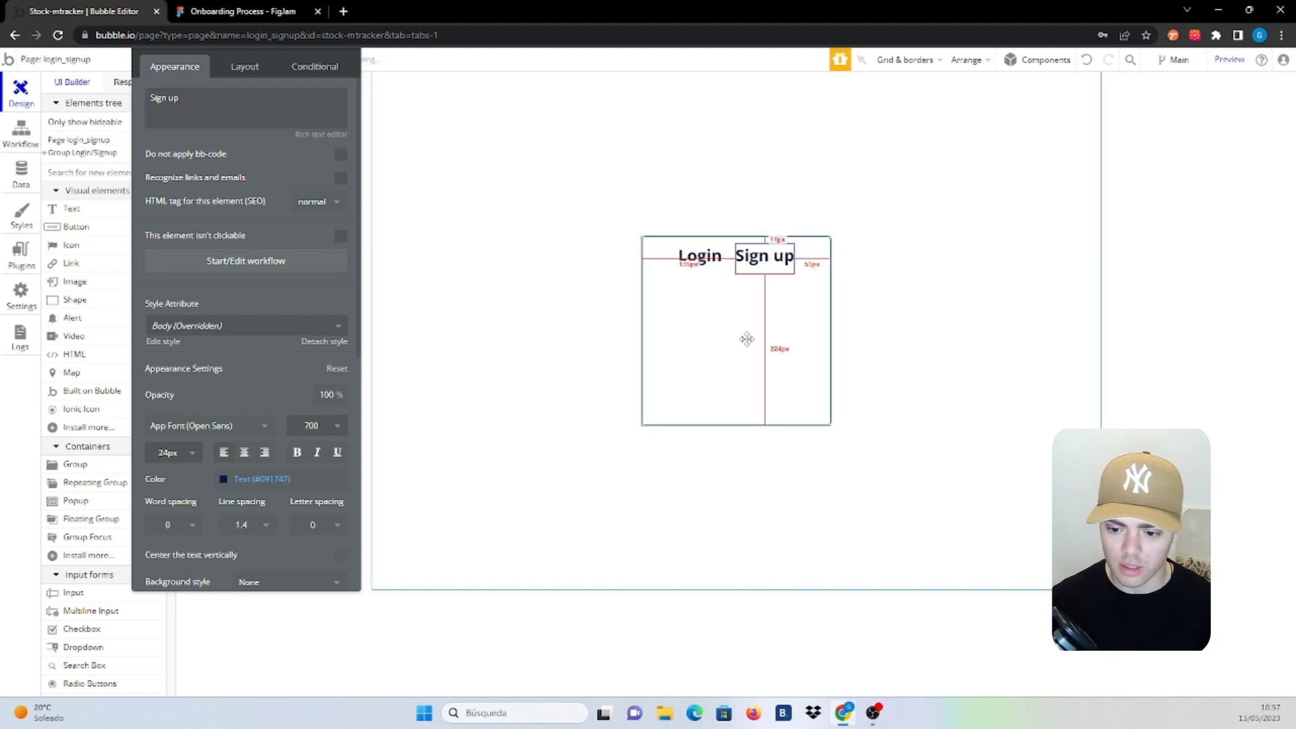
{"action": "left_click", "coordinate": [747, 338]}
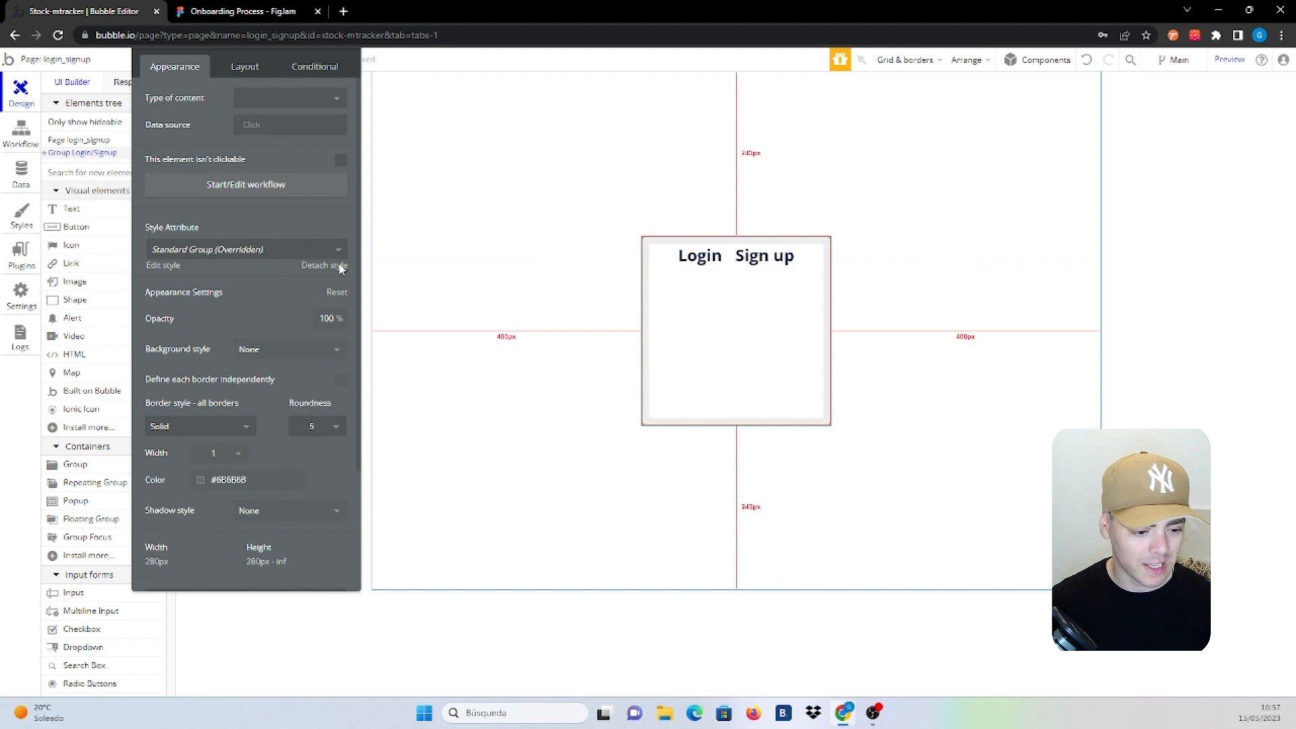
{"action": "left_click_drag", "start_coordinate": [241, 289], "coordinate": [346, 270]}
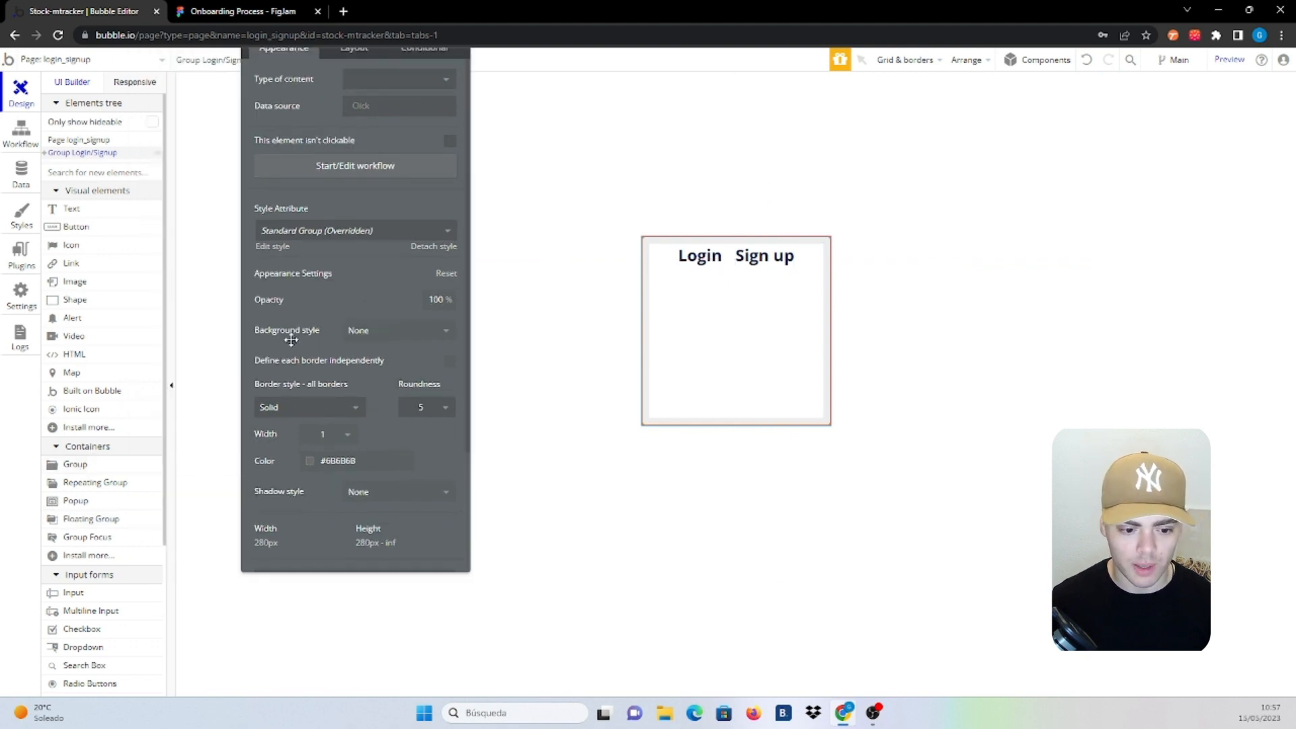
{"action": "left_click_drag", "start_coordinate": [376, 208], "coordinate": [309, 345]}
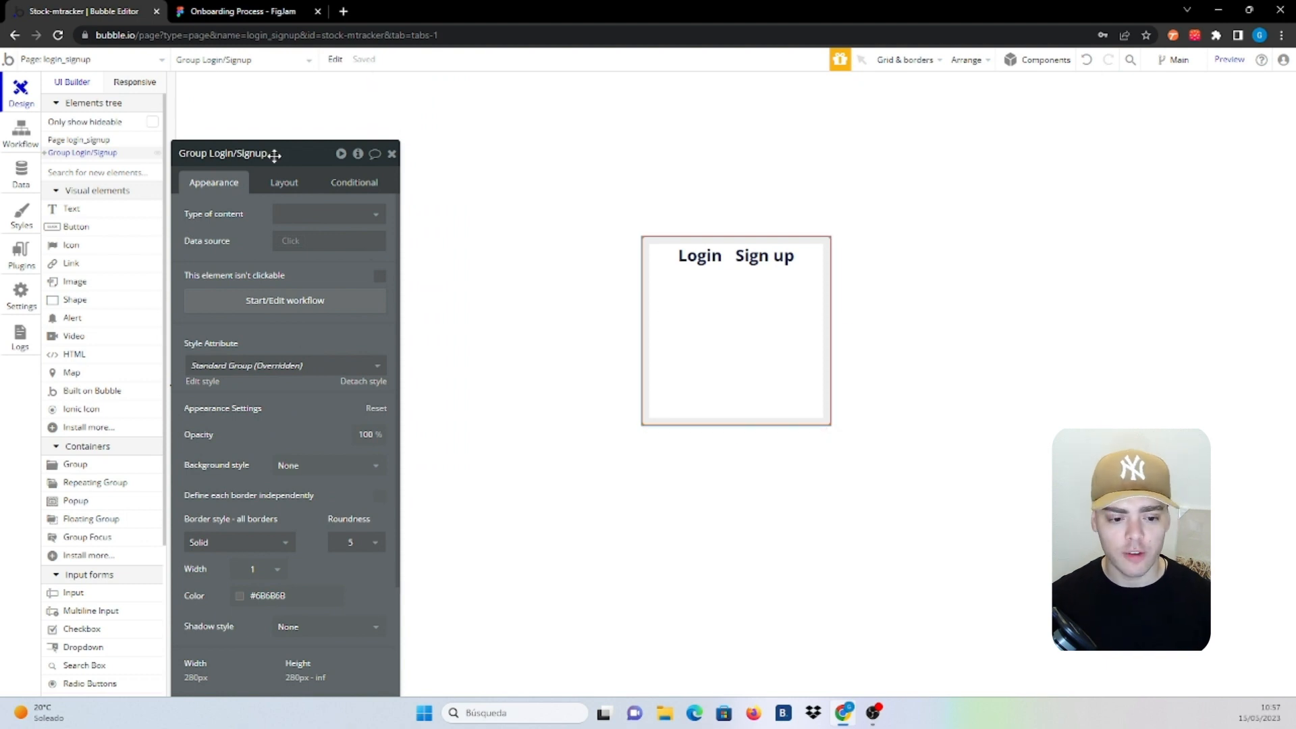
In the group's Element Inspector, create a text custom state named Login/Signup, default Login
{"action": "mouse_move", "coordinate": [363, 167]}
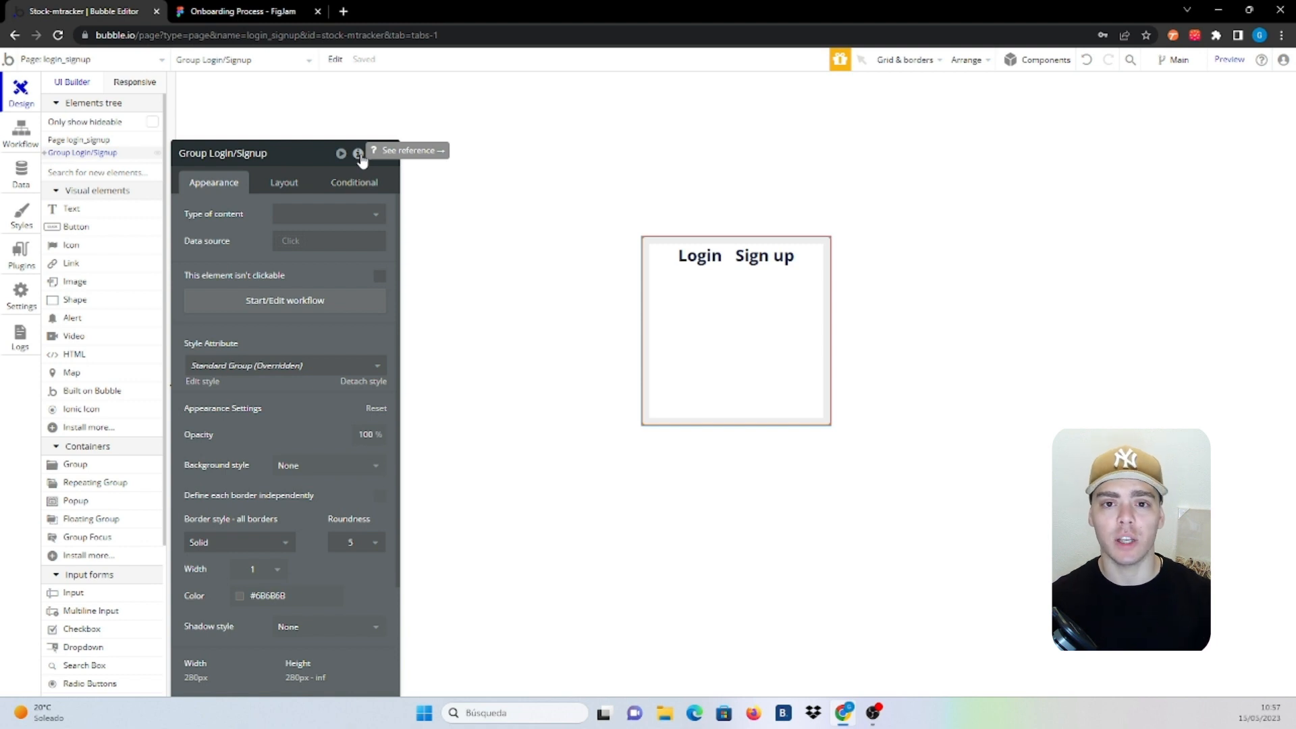
{"action": "left_click", "coordinate": [358, 154]}
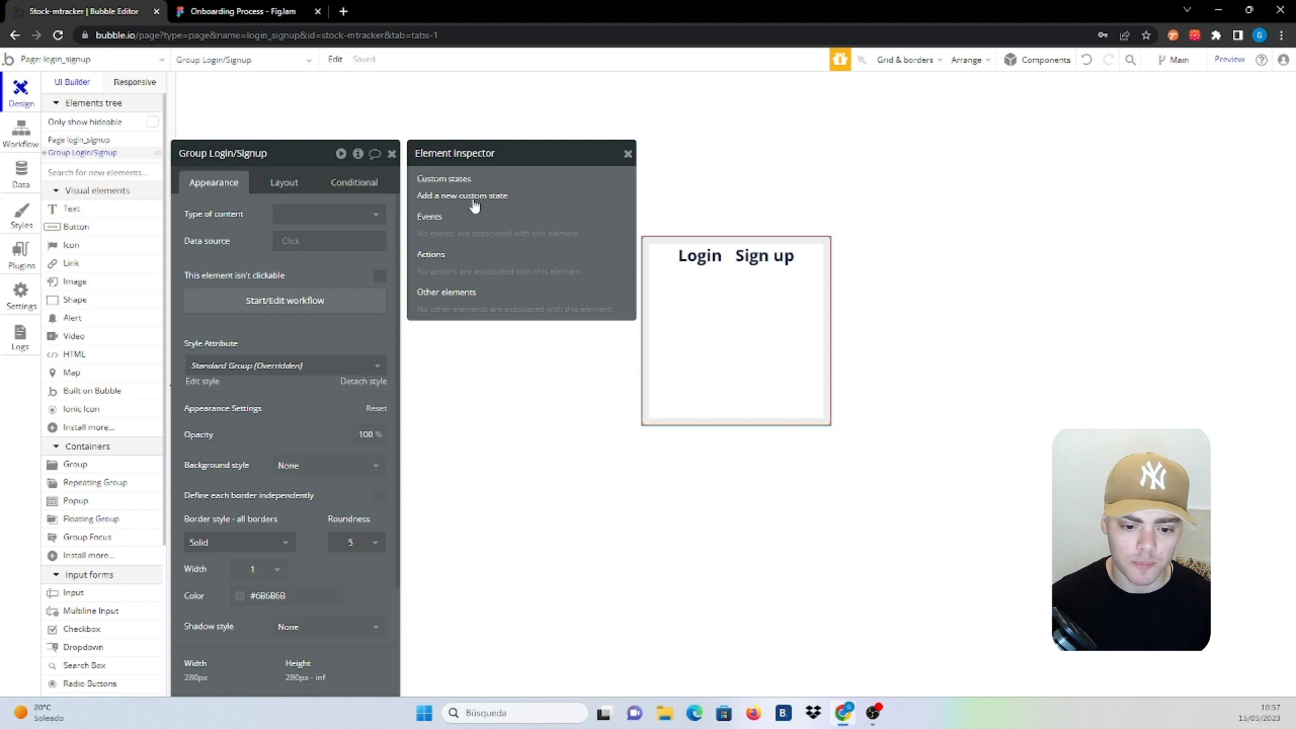
{"action": "left_click", "coordinate": [483, 206]}
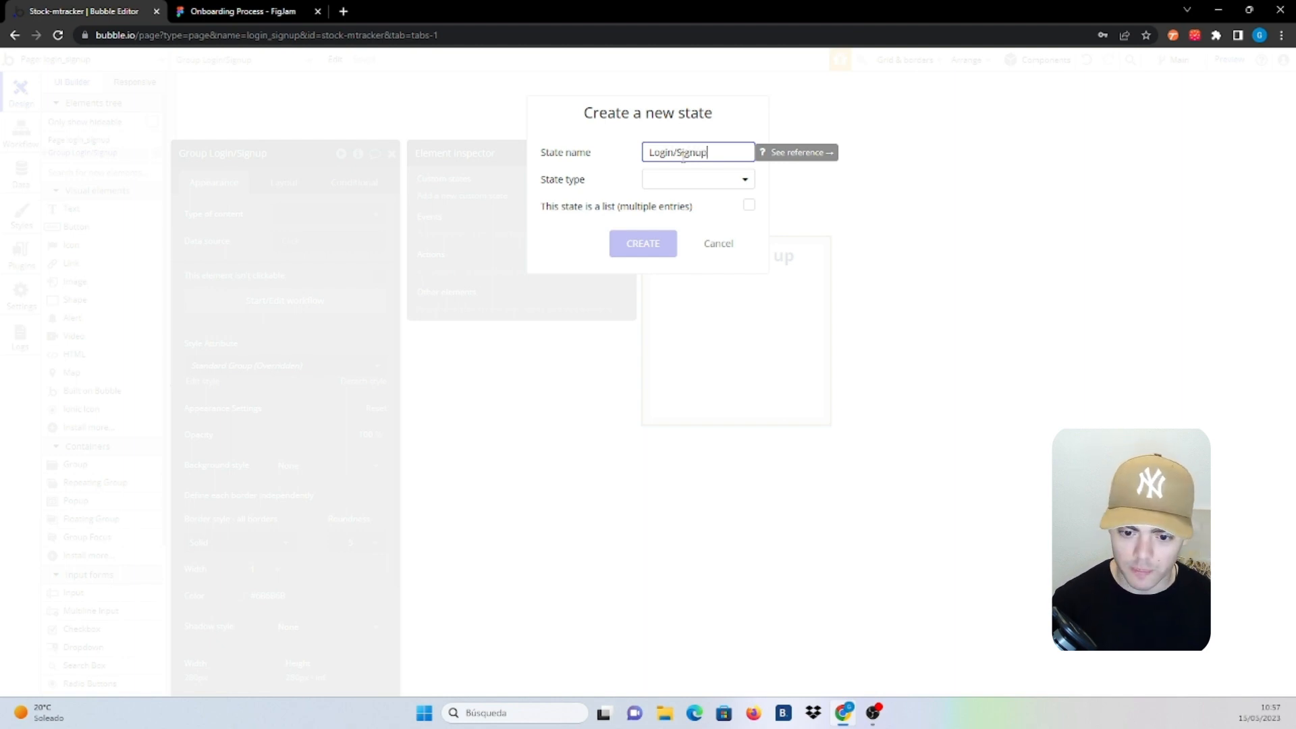
{"action": "left_click", "coordinate": [672, 180]}
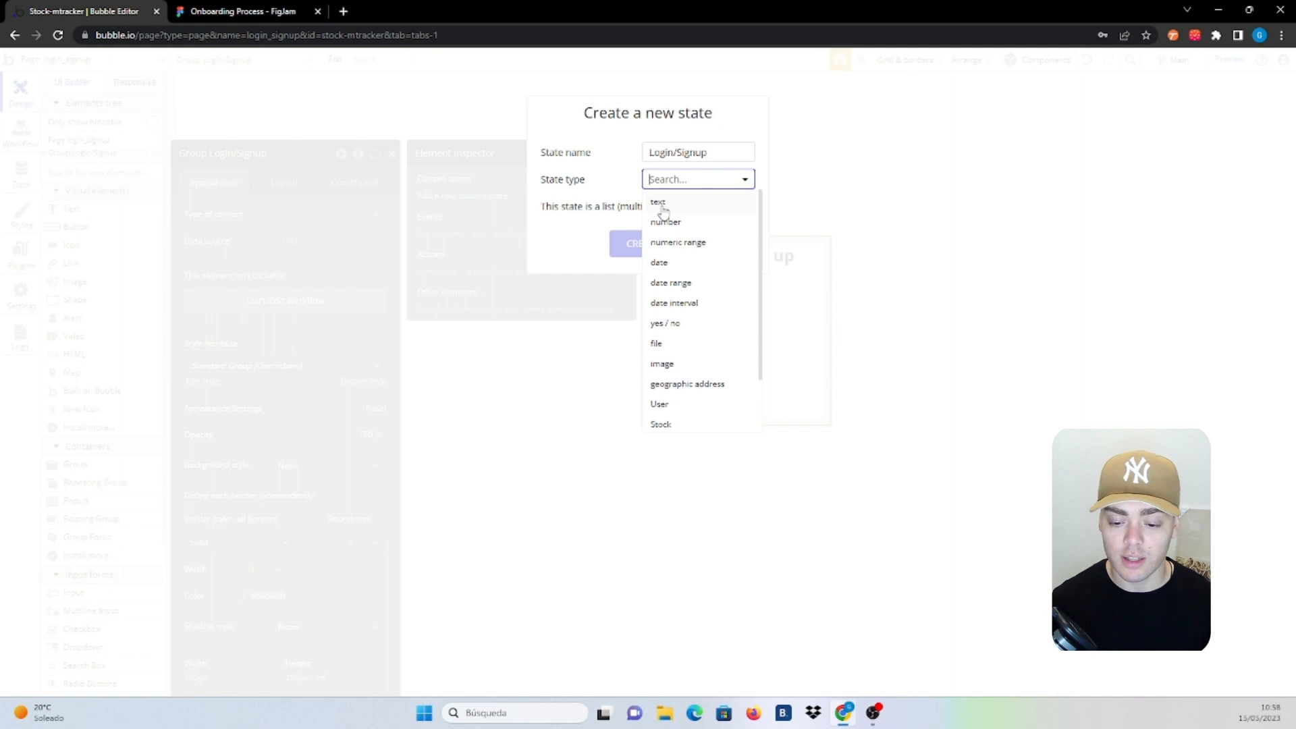
{"action": "left_click", "coordinate": [658, 202]}
{"action": "left_click", "coordinate": [643, 244]}
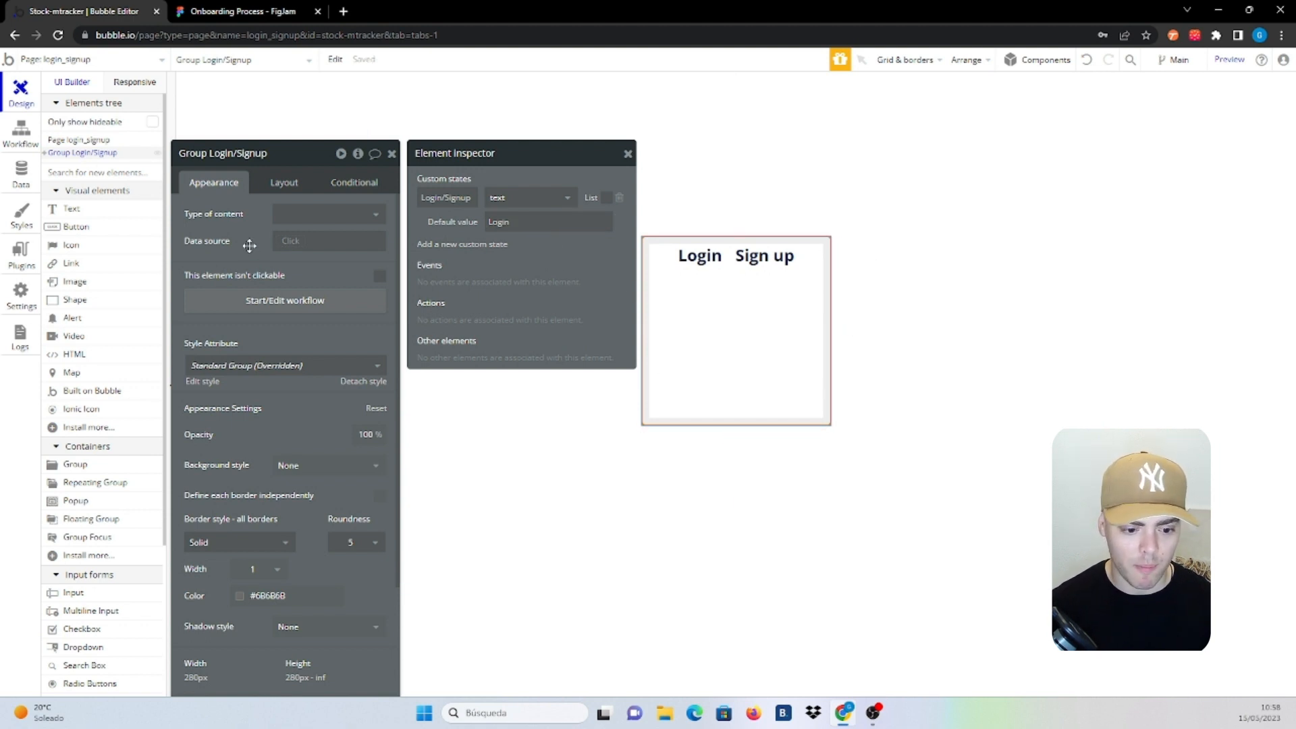
{"action": "left_click", "coordinate": [714, 270]}
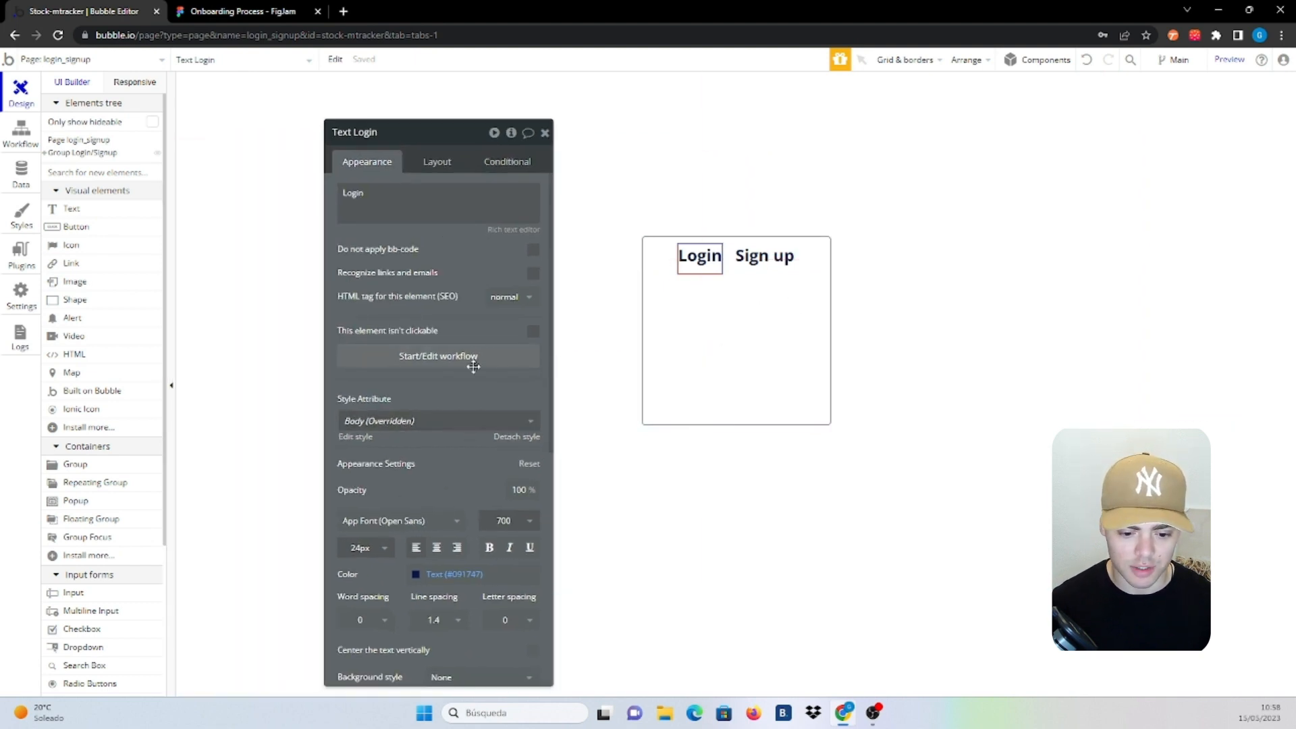
{"action": "left_click", "coordinate": [706, 340]}
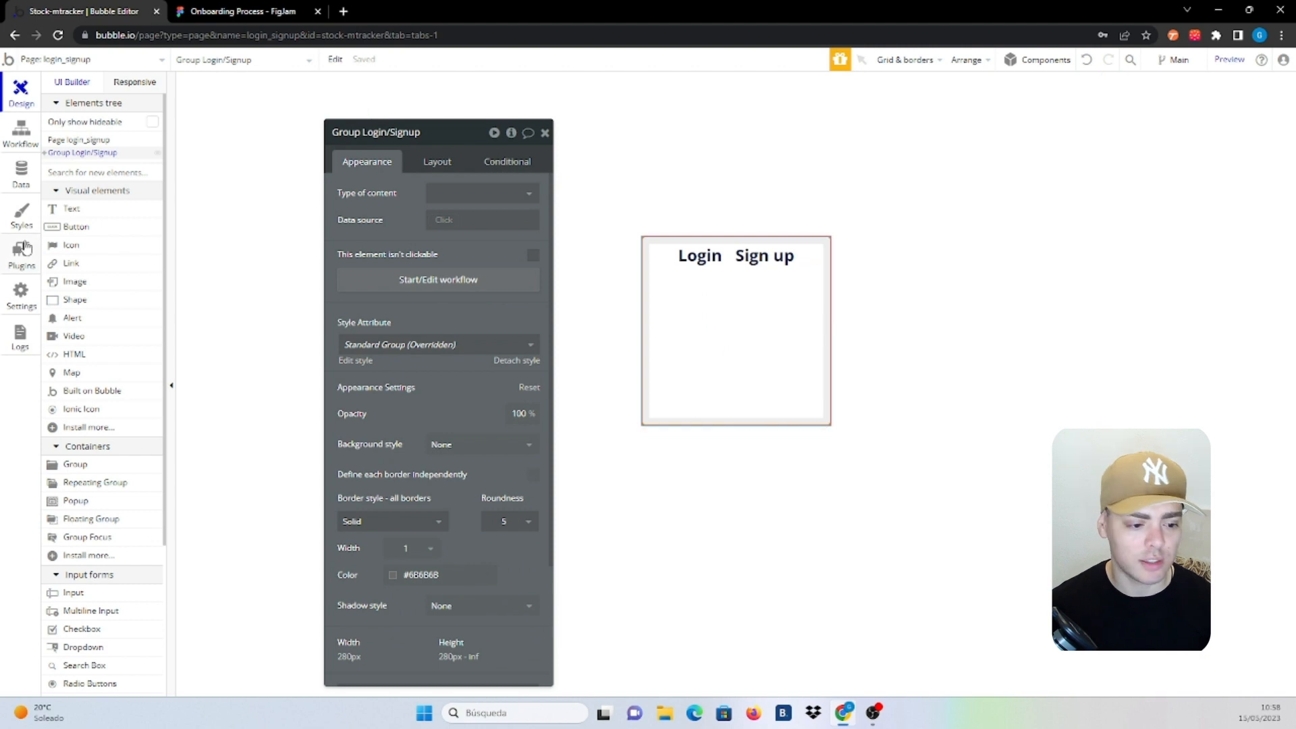
Add a new group inside the Login/Signup group as a flexible-width column with minimum width 0
{"action": "left_click", "coordinate": [108, 471]}
{"action": "left_click", "coordinate": [772, 312]}
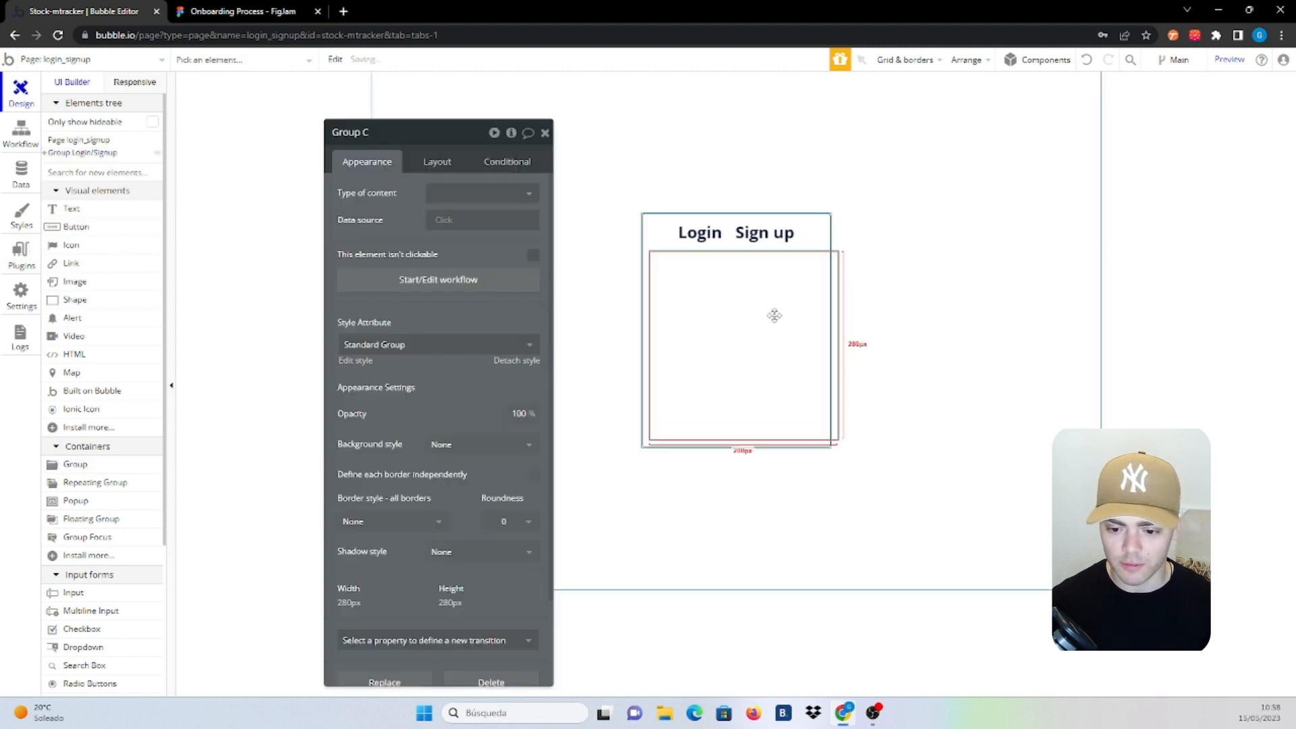
{"action": "left_click", "coordinate": [434, 161]}
{"action": "left_click", "coordinate": [520, 194]}
{"action": "left_click", "coordinate": [451, 290]}
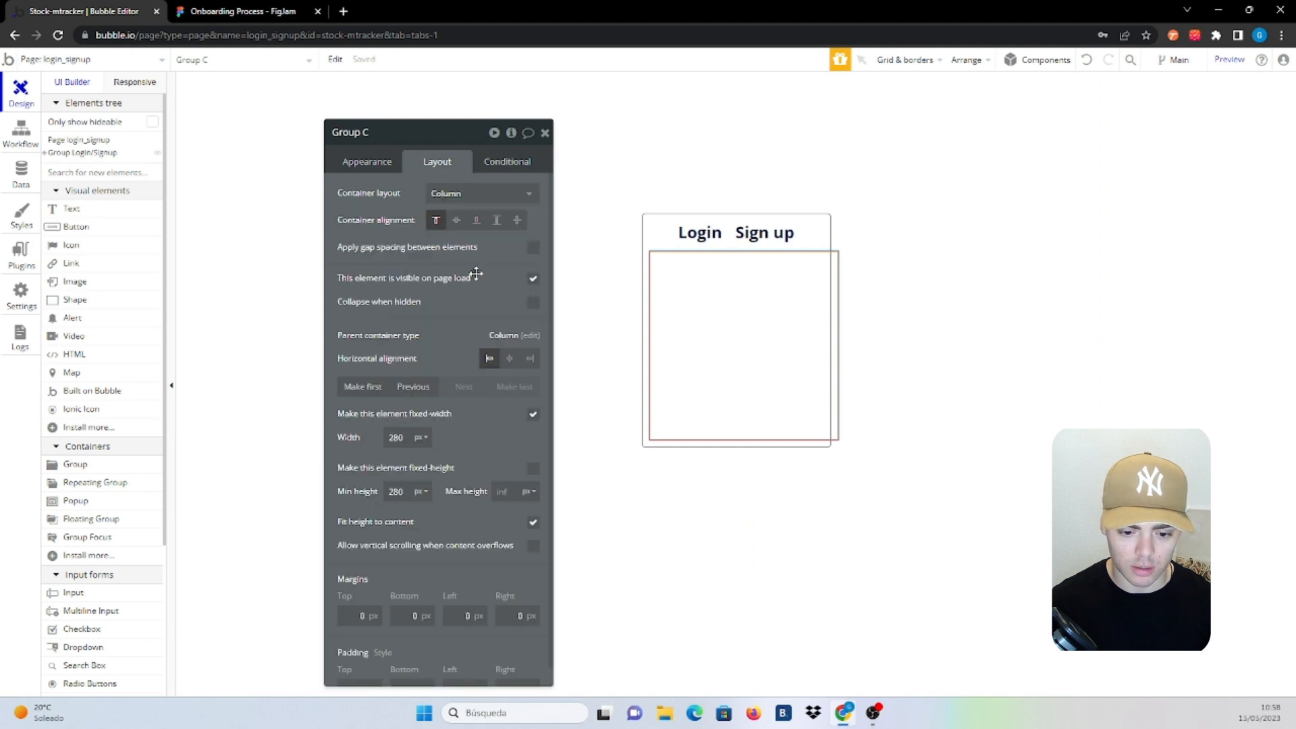
{"action": "left_click", "coordinate": [532, 414]}
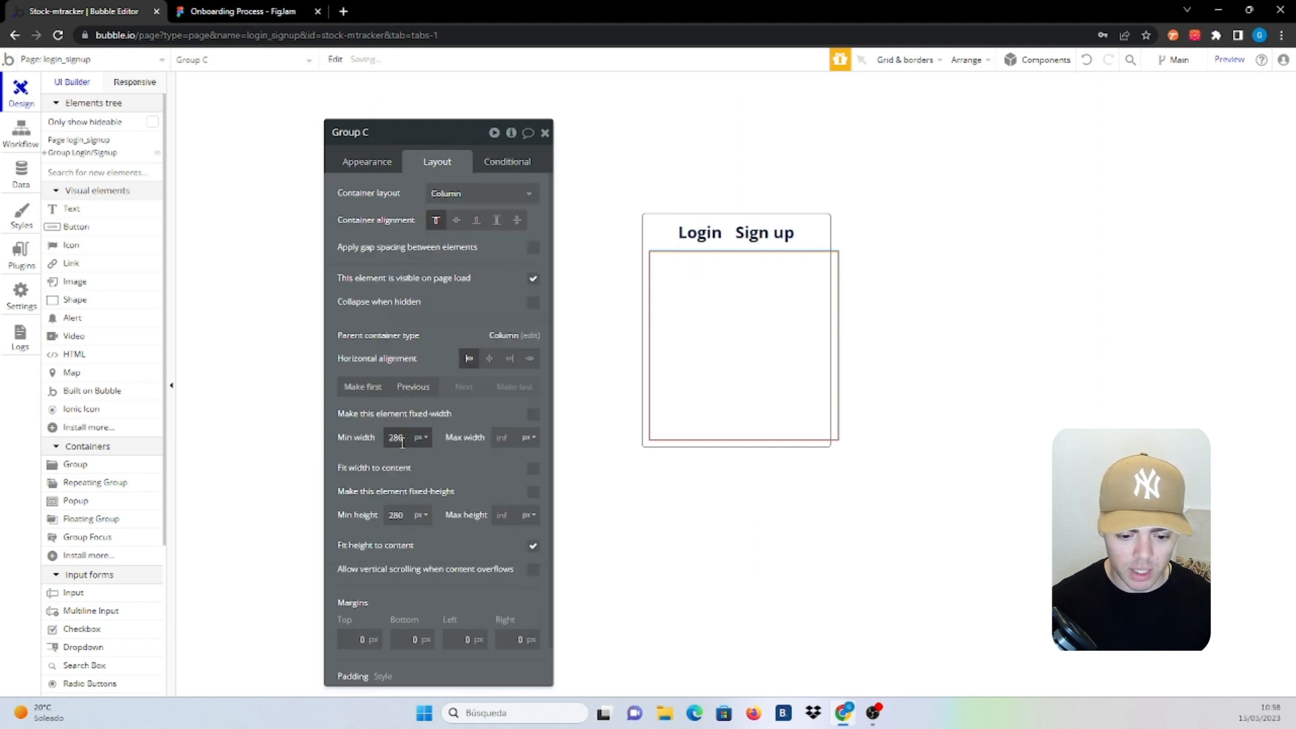
{"action": "double_click", "coordinate": [398, 437]}
{"action": "type", "text": "0"}
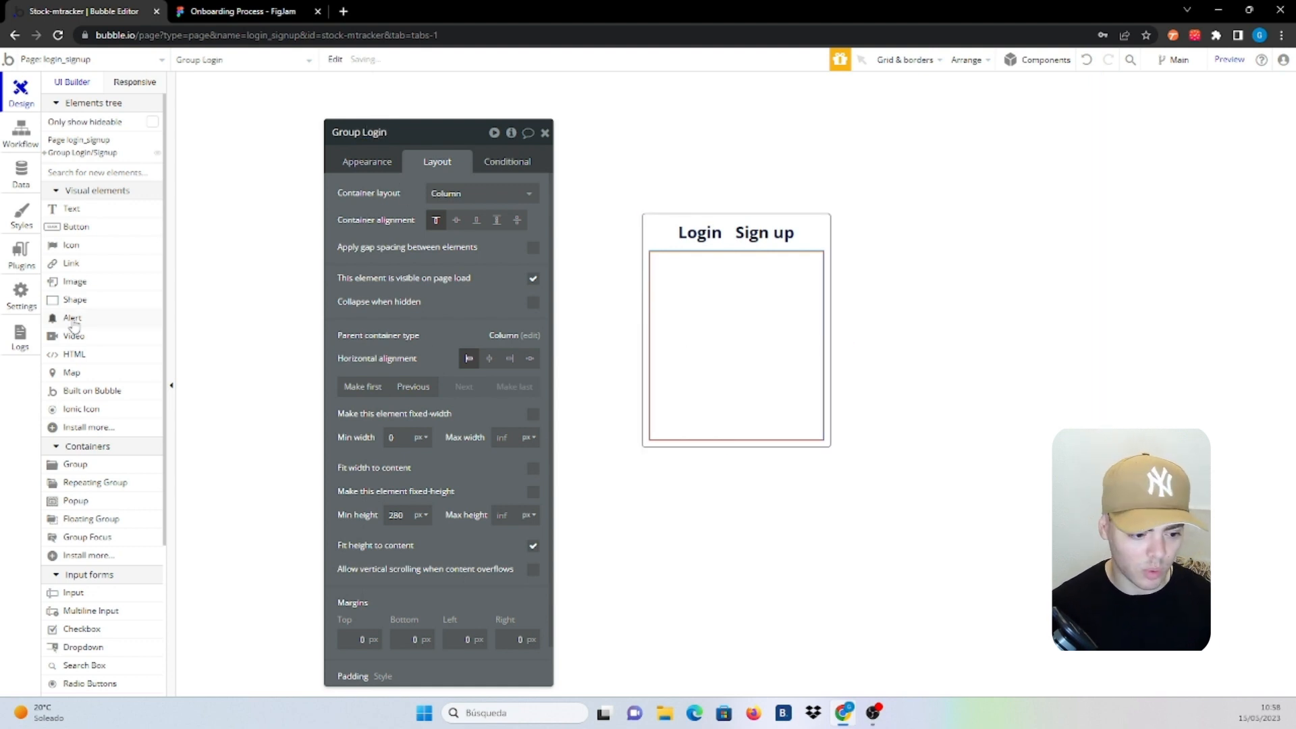
Add an 'Email' text label at the top of the Login group, full width, with minimum height 0
{"action": "left_click", "coordinate": [88, 226]}
{"action": "left_click", "coordinate": [710, 283]}
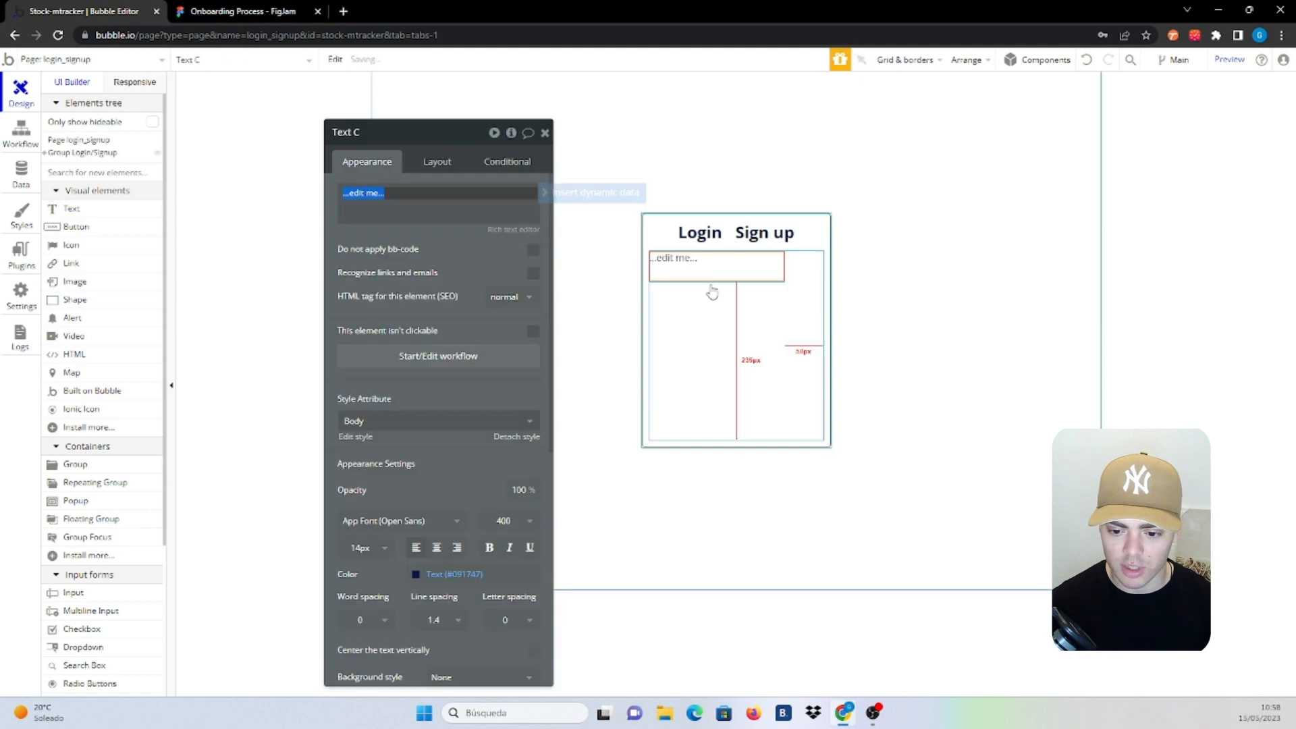
{"action": "type", "text": "Email"}
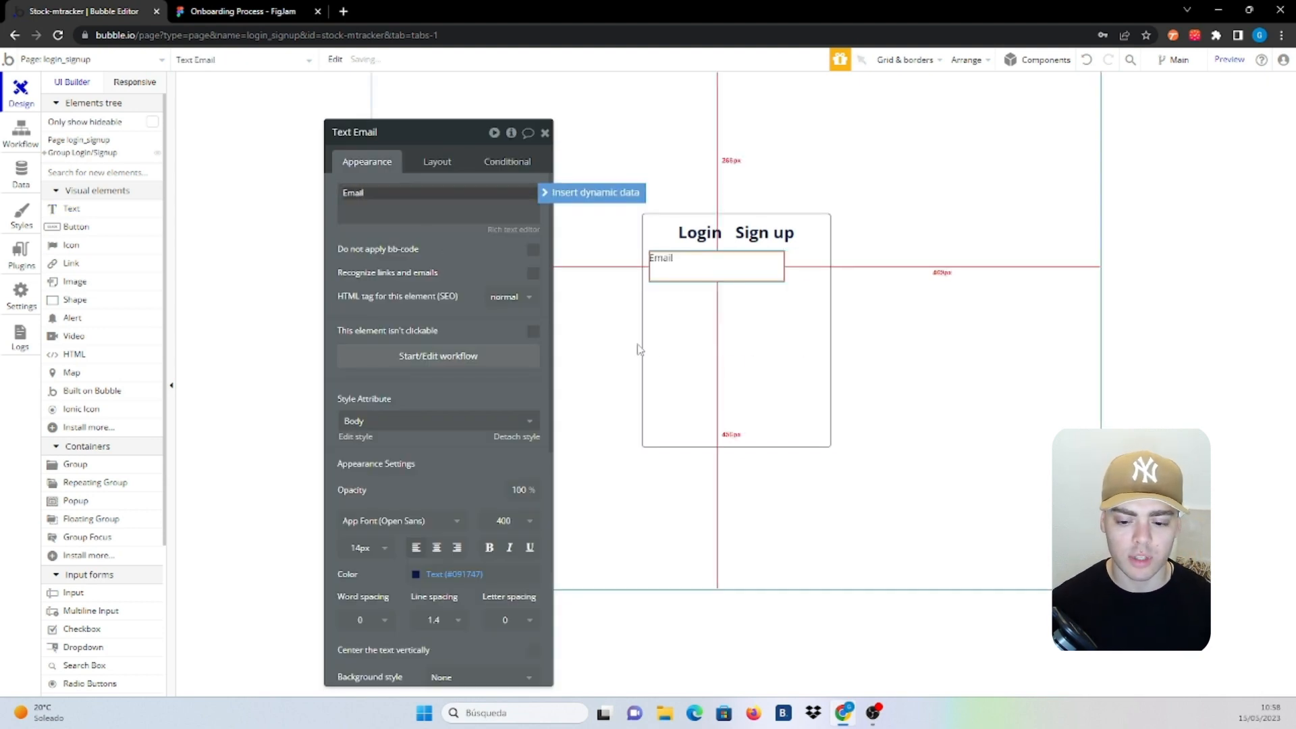
{"action": "left_click", "coordinate": [435, 162]}
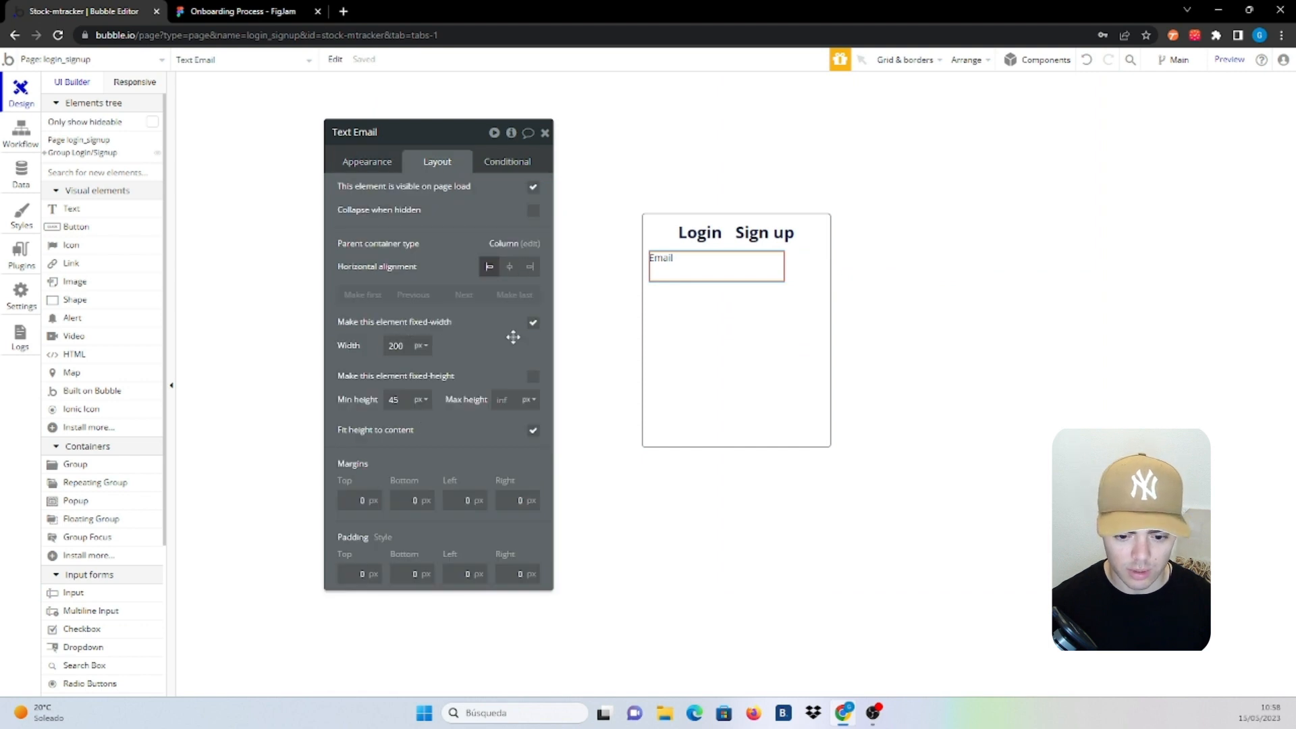
{"action": "left_click", "coordinate": [533, 322]}
{"action": "left_click", "coordinate": [410, 344]}
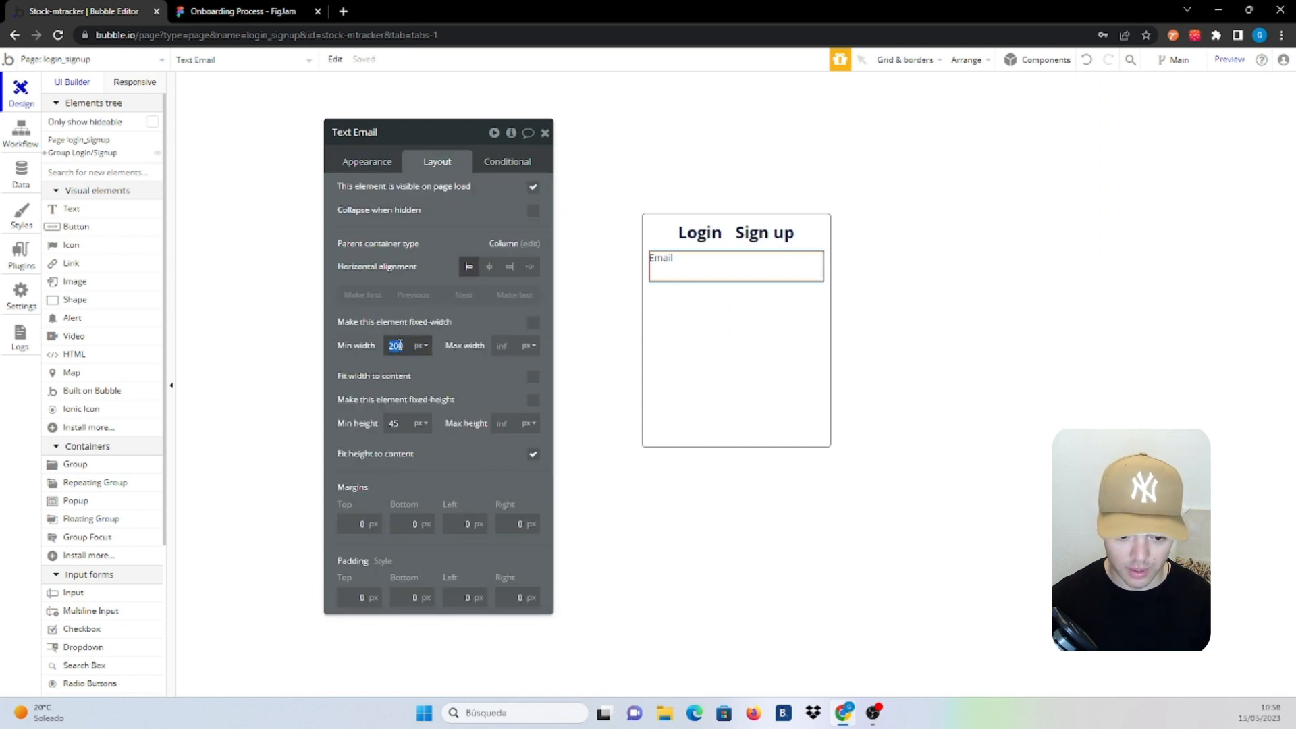
{"action": "left_click", "coordinate": [398, 423]}
{"action": "type", "text": "0"}
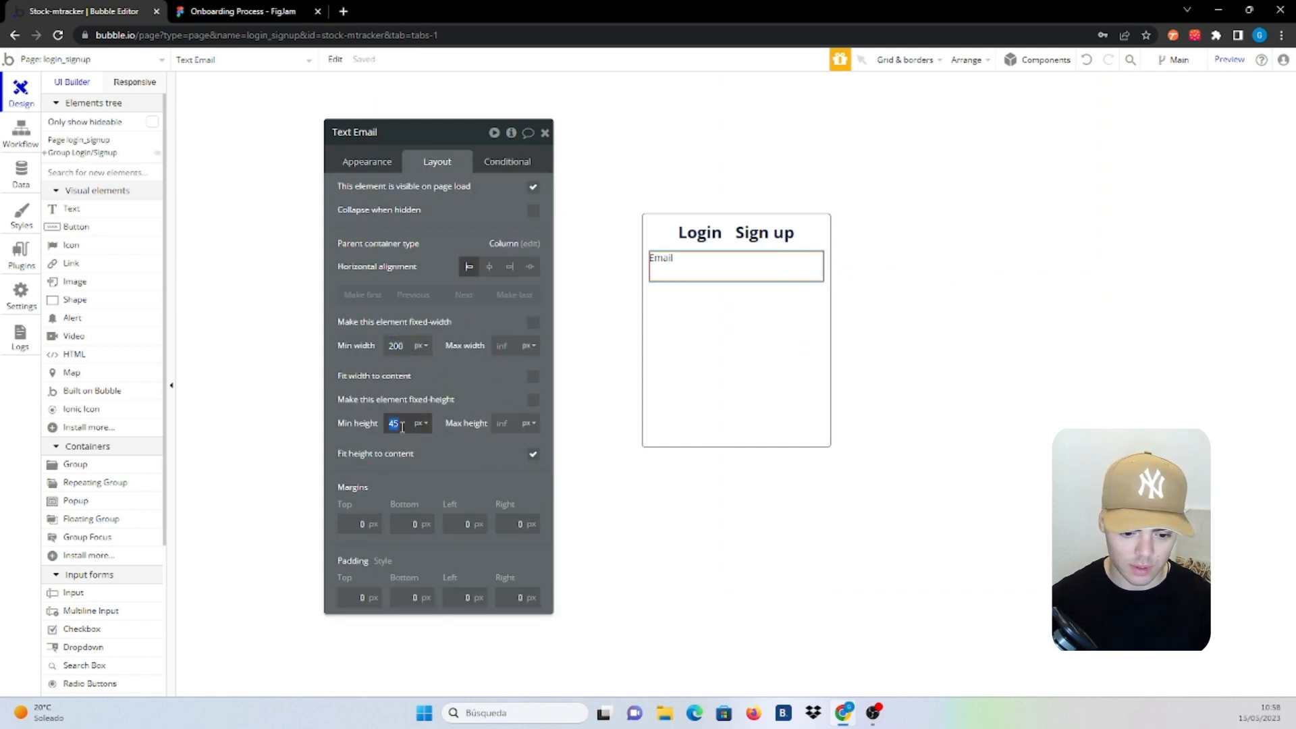
{"action": "left_click", "coordinate": [466, 383]}
{"action": "left_click", "coordinate": [715, 372]}
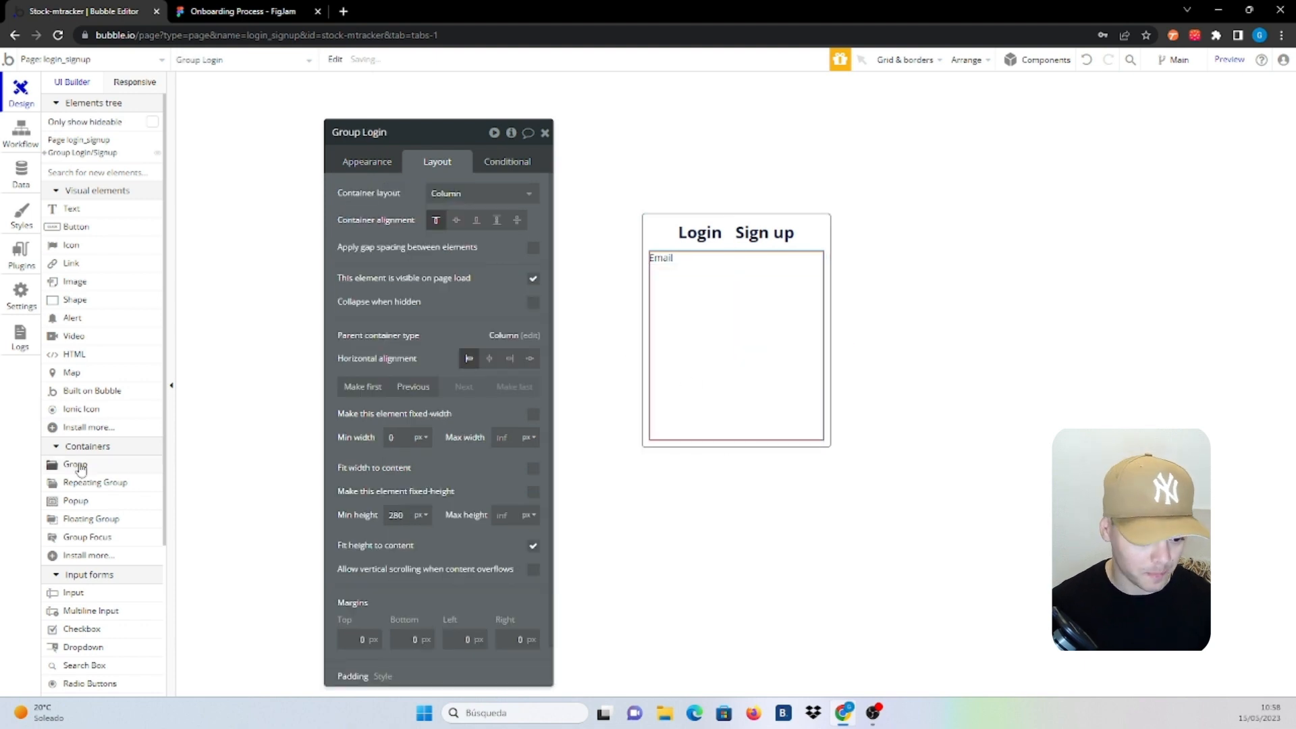
{"action": "scroll", "coordinate": [81, 465], "scroll_direction": "down", "scroll_amount": 4}
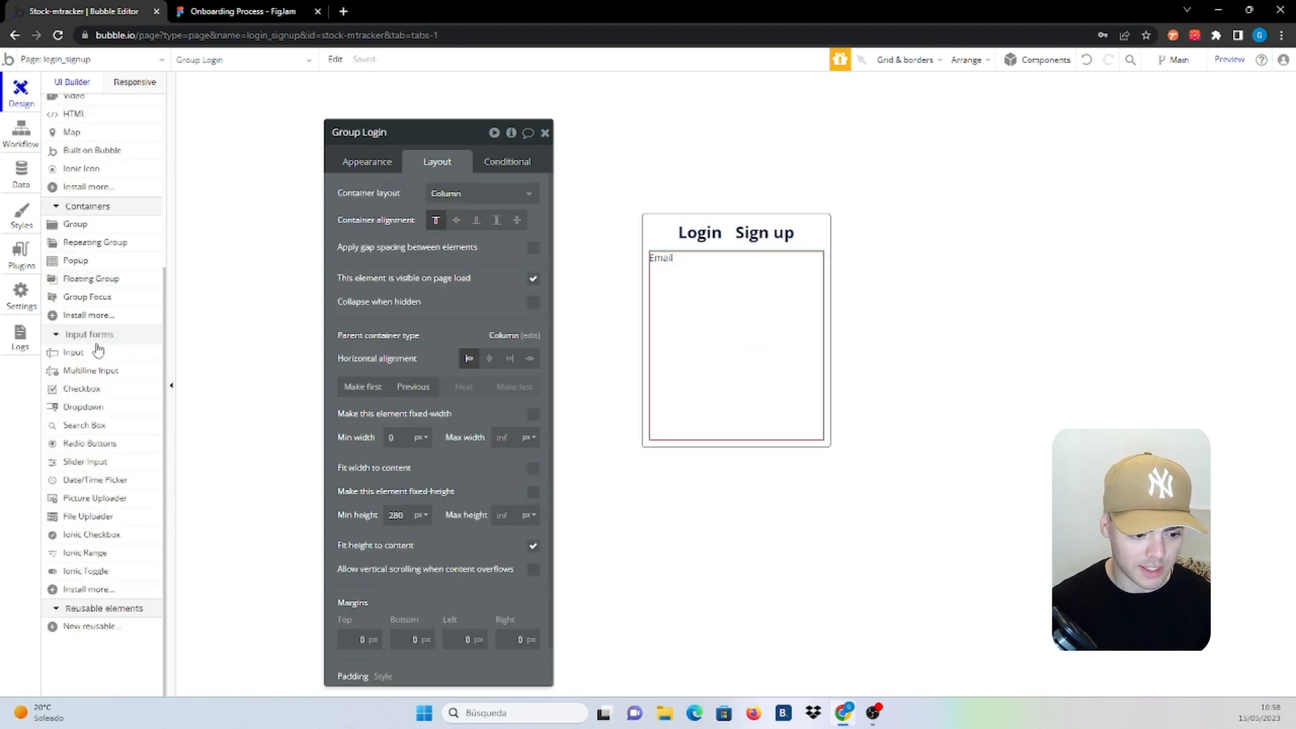
Add a full-width input named '[Login] Input Email' with placeholder 'email' and Email content format
{"action": "left_click", "coordinate": [95, 352]}
{"action": "left_click", "coordinate": [741, 302]}
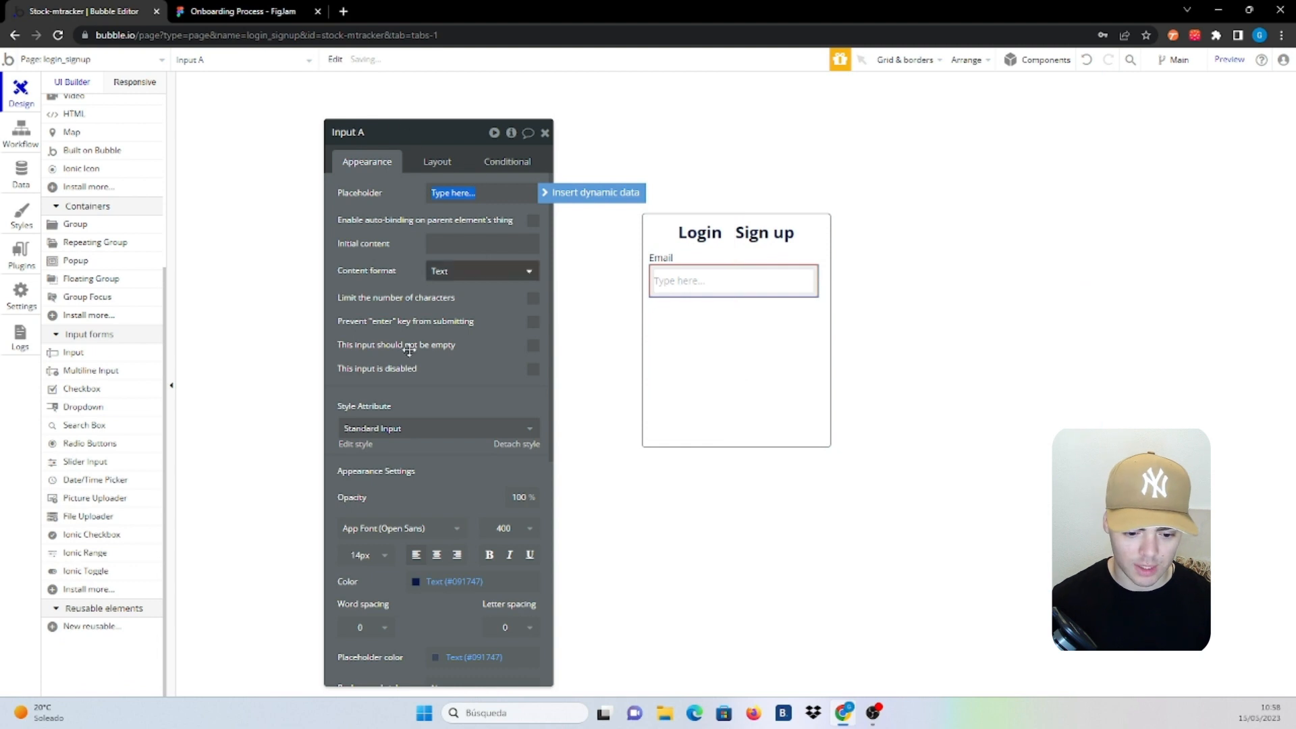
{"action": "left_click", "coordinate": [405, 117]}
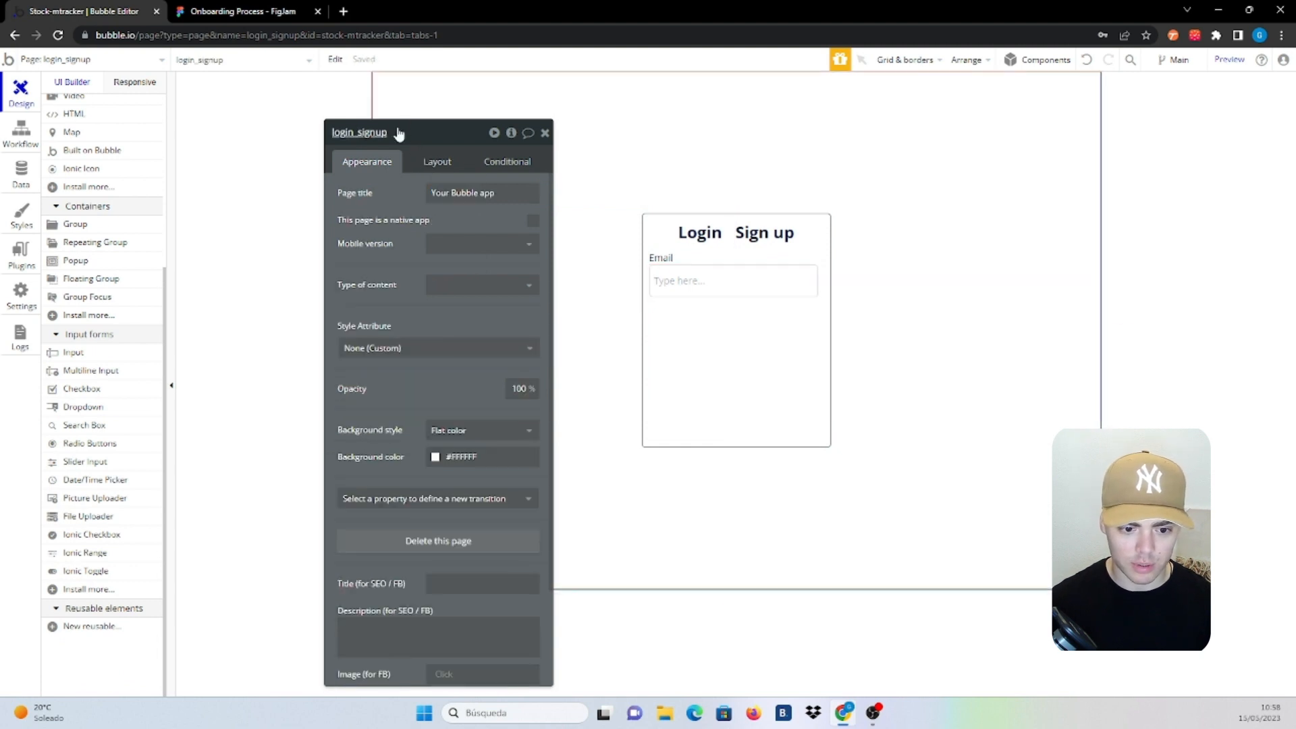
{"action": "left_click", "coordinate": [748, 268]}
{"action": "left_click", "coordinate": [358, 133]}
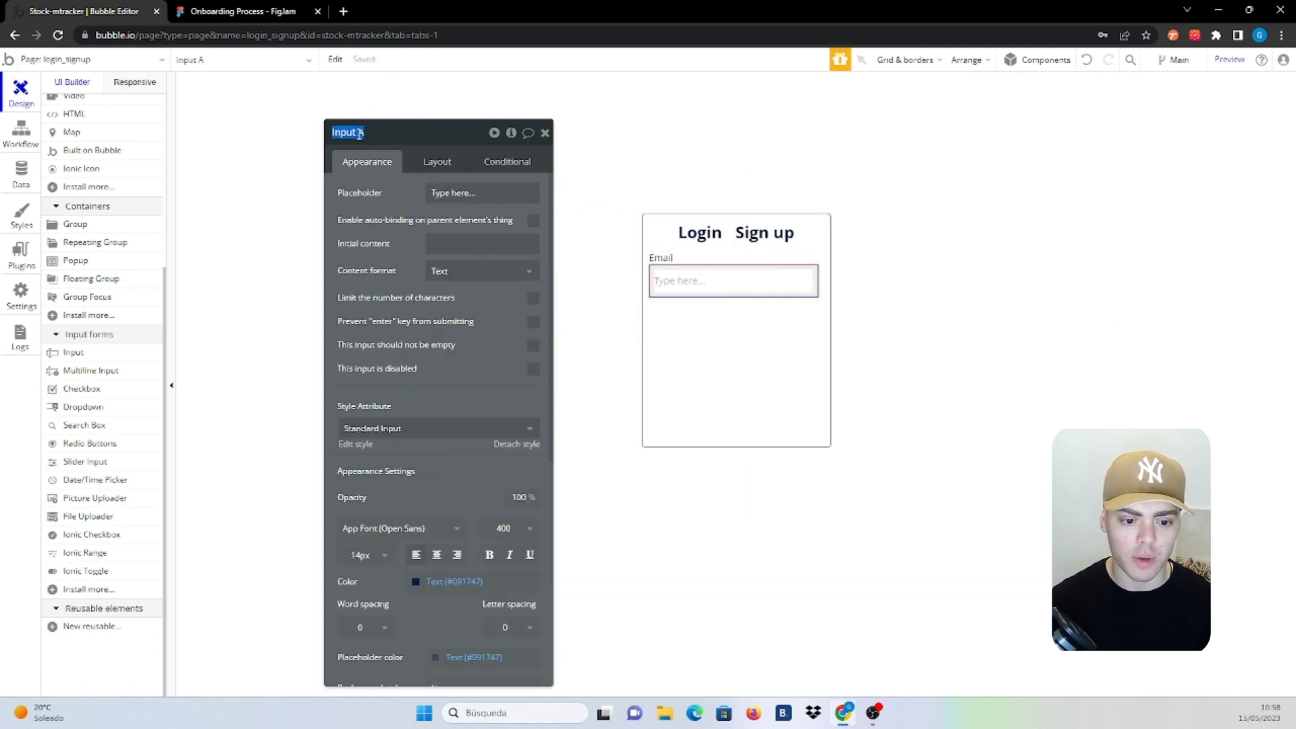
{"action": "left_click", "coordinate": [359, 133]}
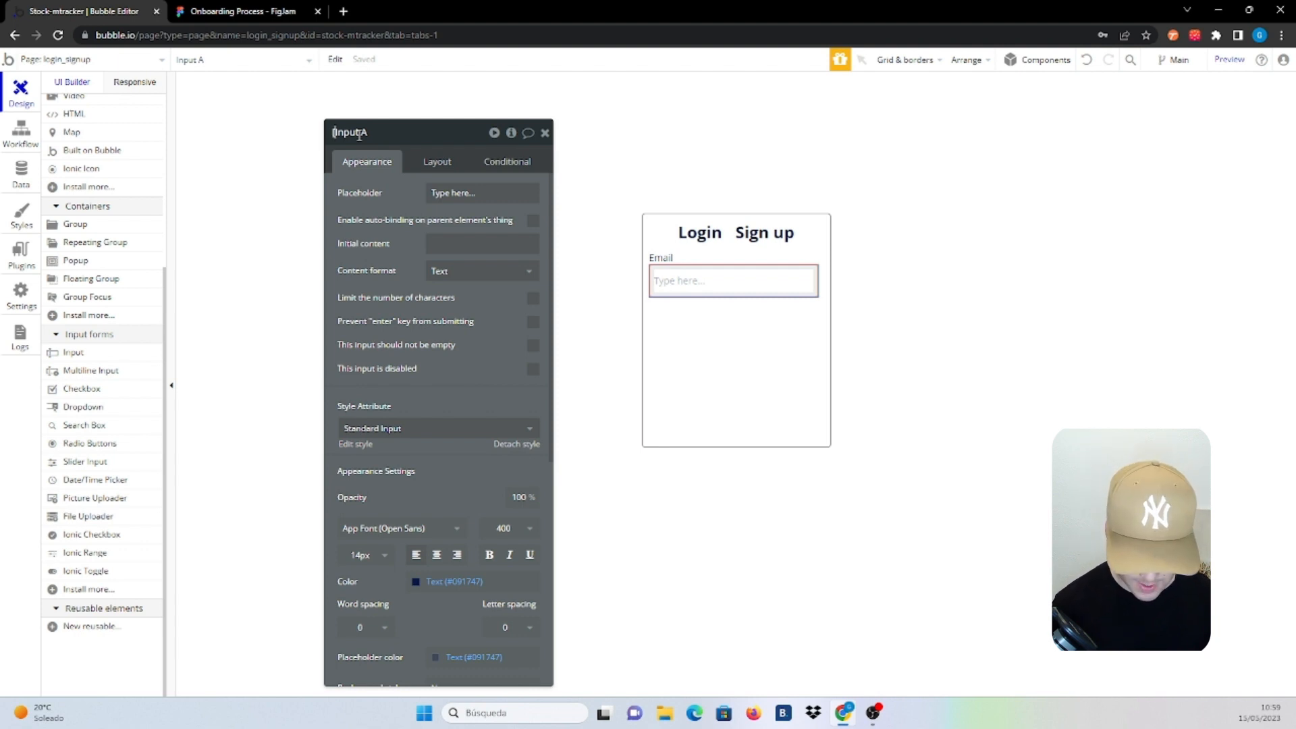
{"action": "type", "text": "Login]"}
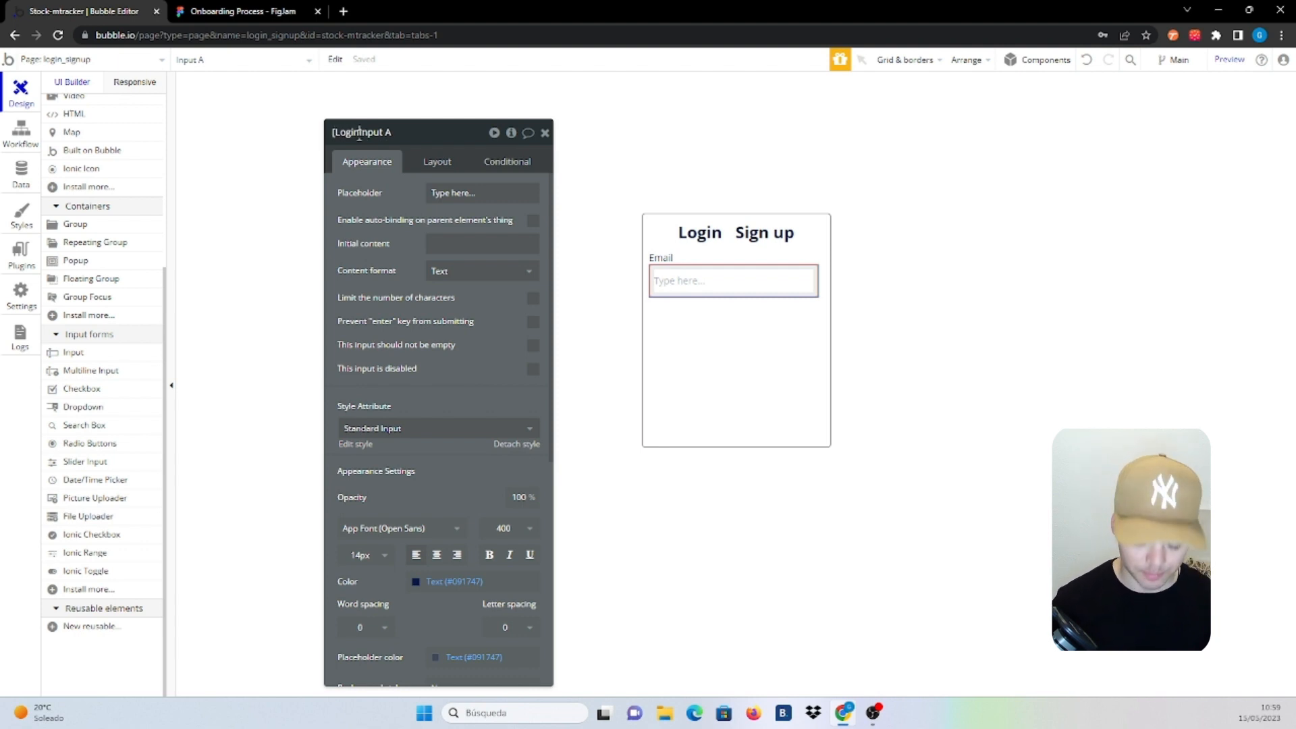
{"action": "type", "text": " Input "}
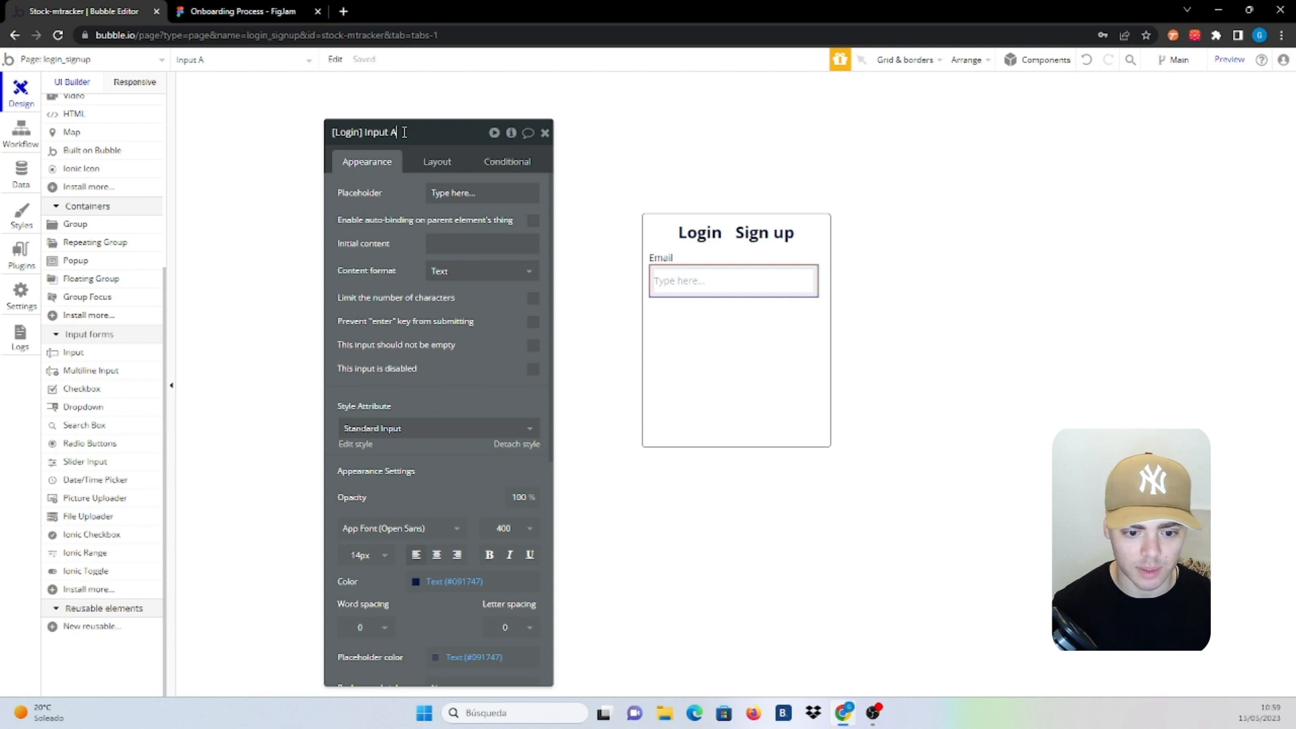
{"action": "type", "text": "Email"}
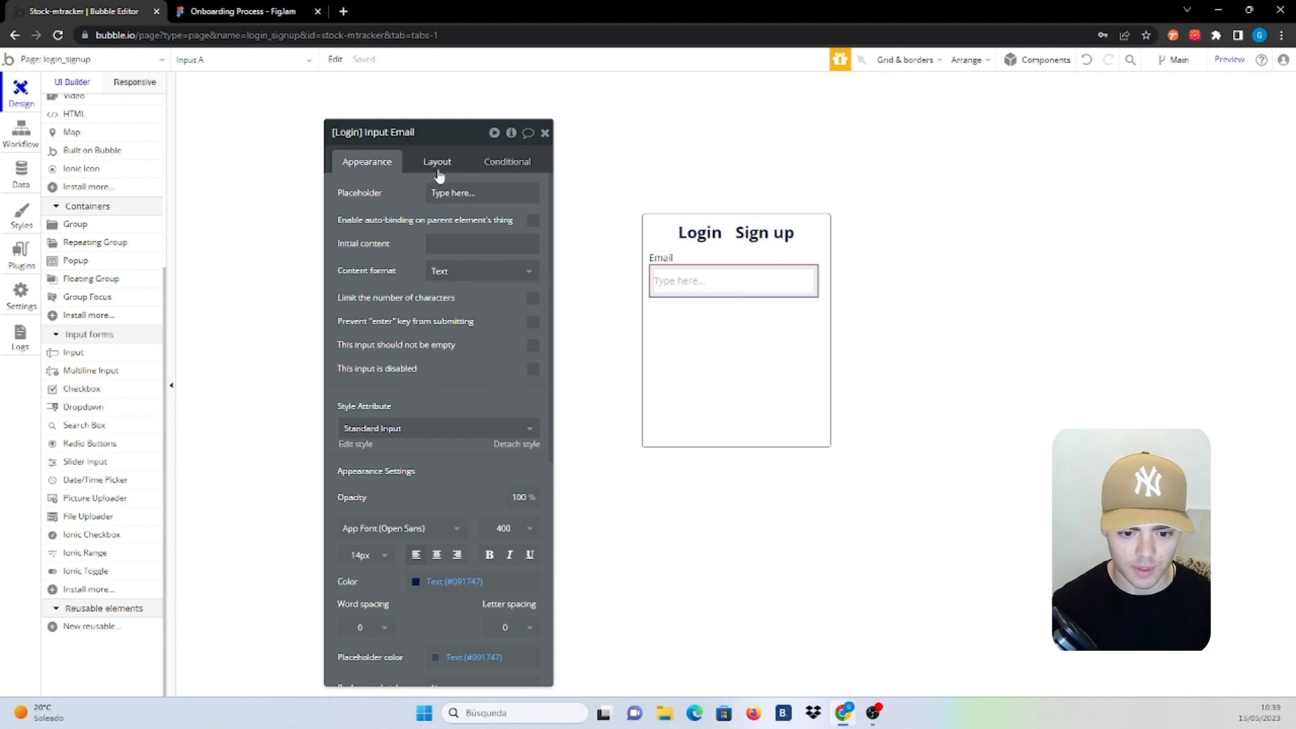
{"action": "left_click", "coordinate": [449, 195]}
{"action": "type", "text": "email"}
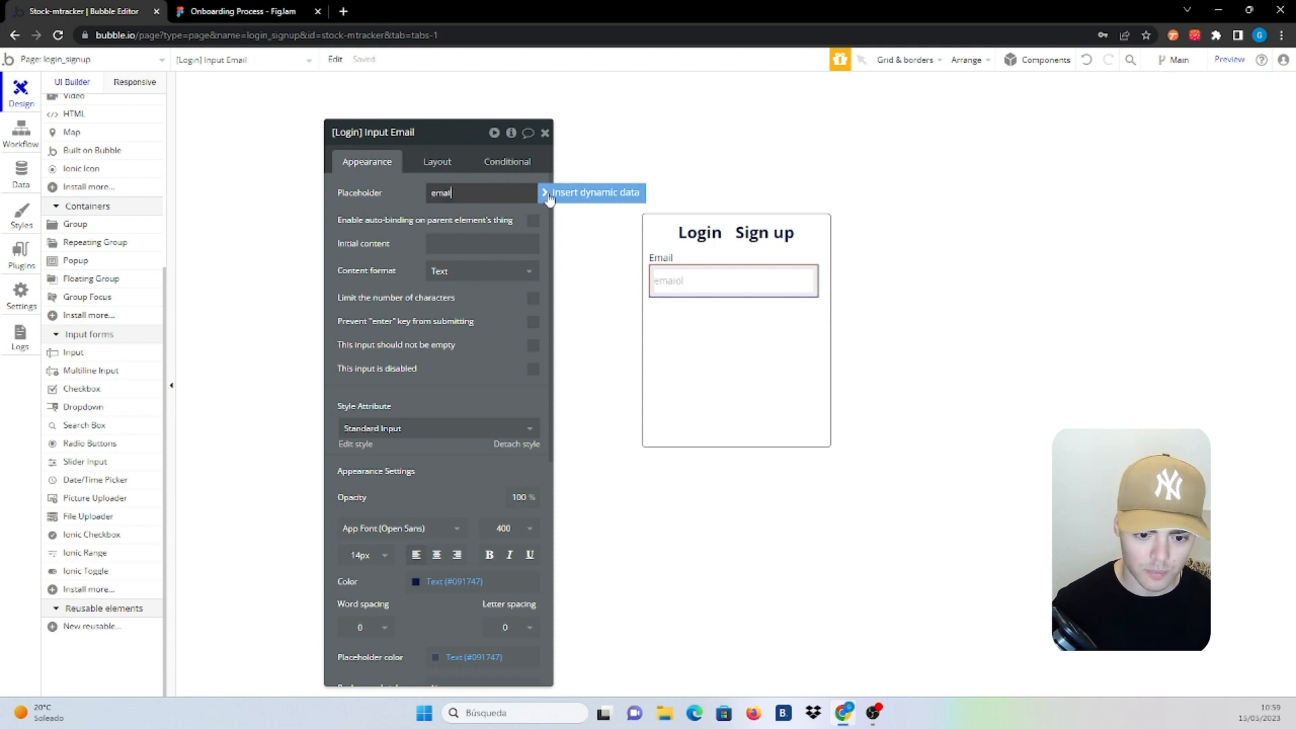
{"action": "left_click", "coordinate": [520, 271]}
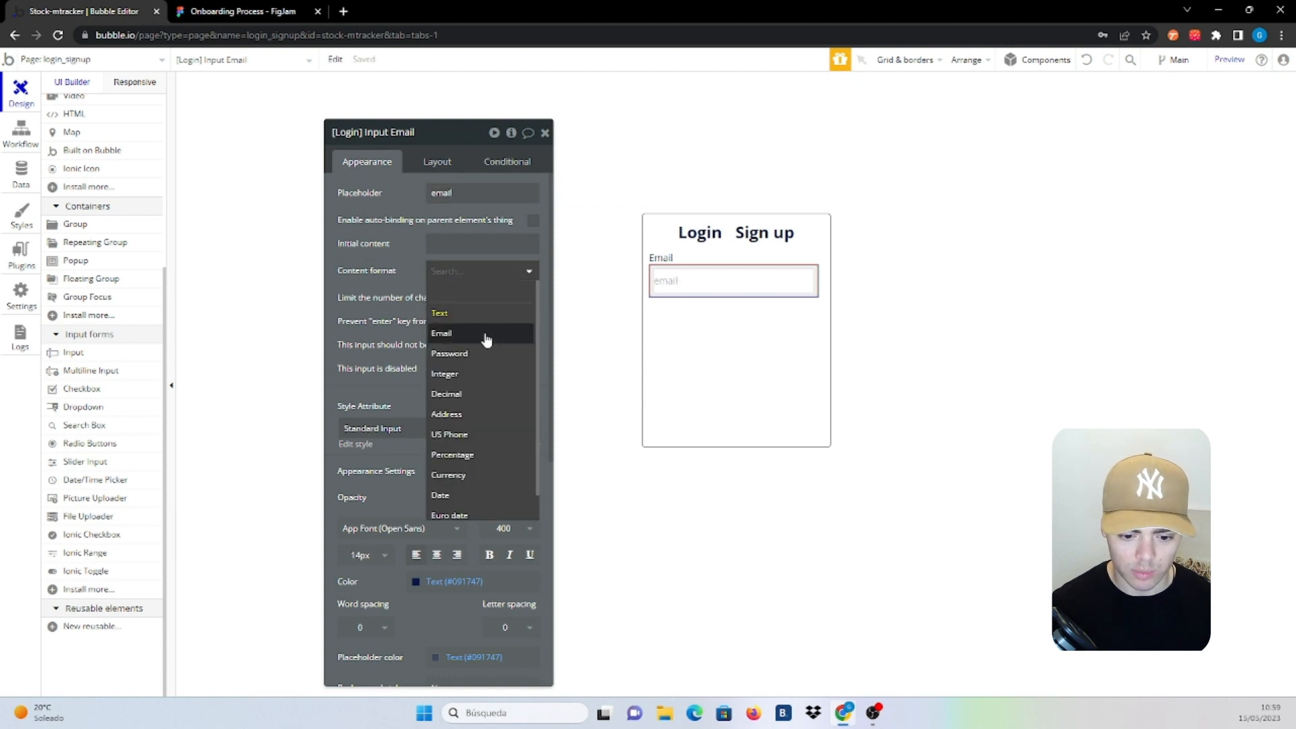
{"action": "left_click", "coordinate": [487, 334]}
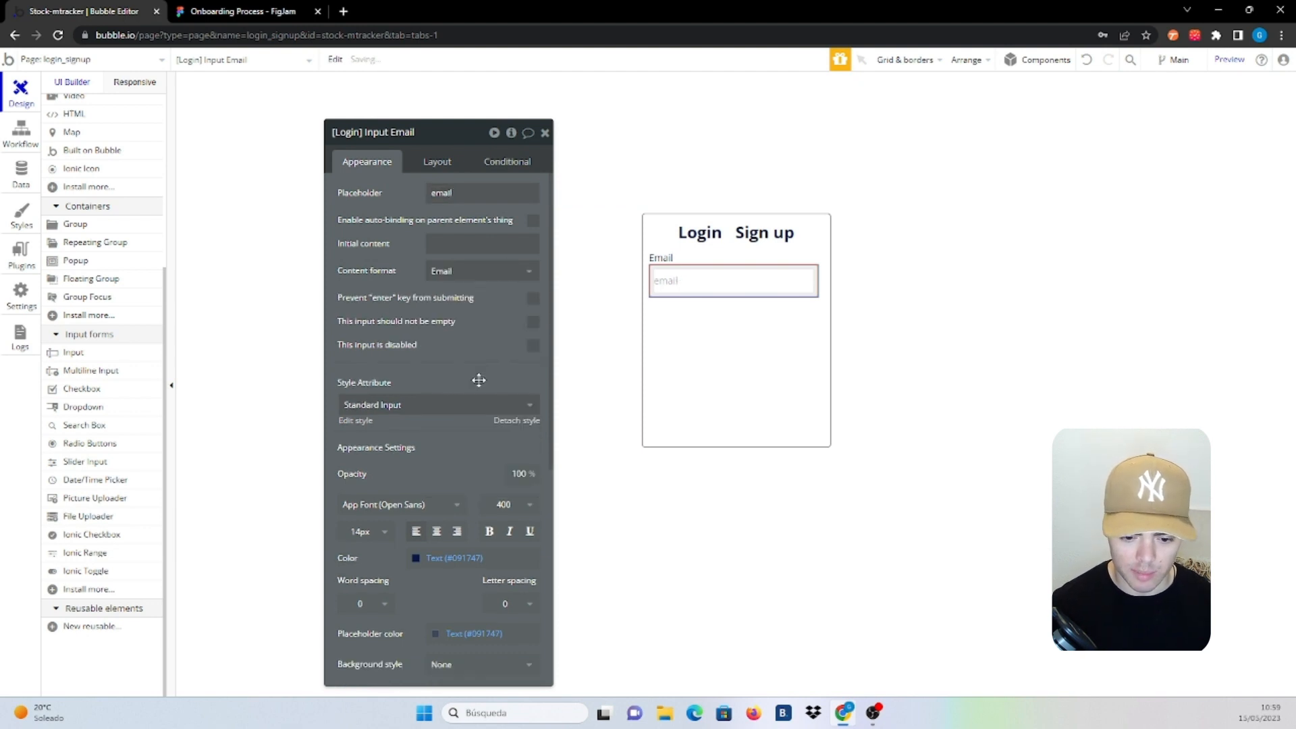
{"action": "left_click", "coordinate": [419, 160]}
{"action": "left_click", "coordinate": [533, 322]}
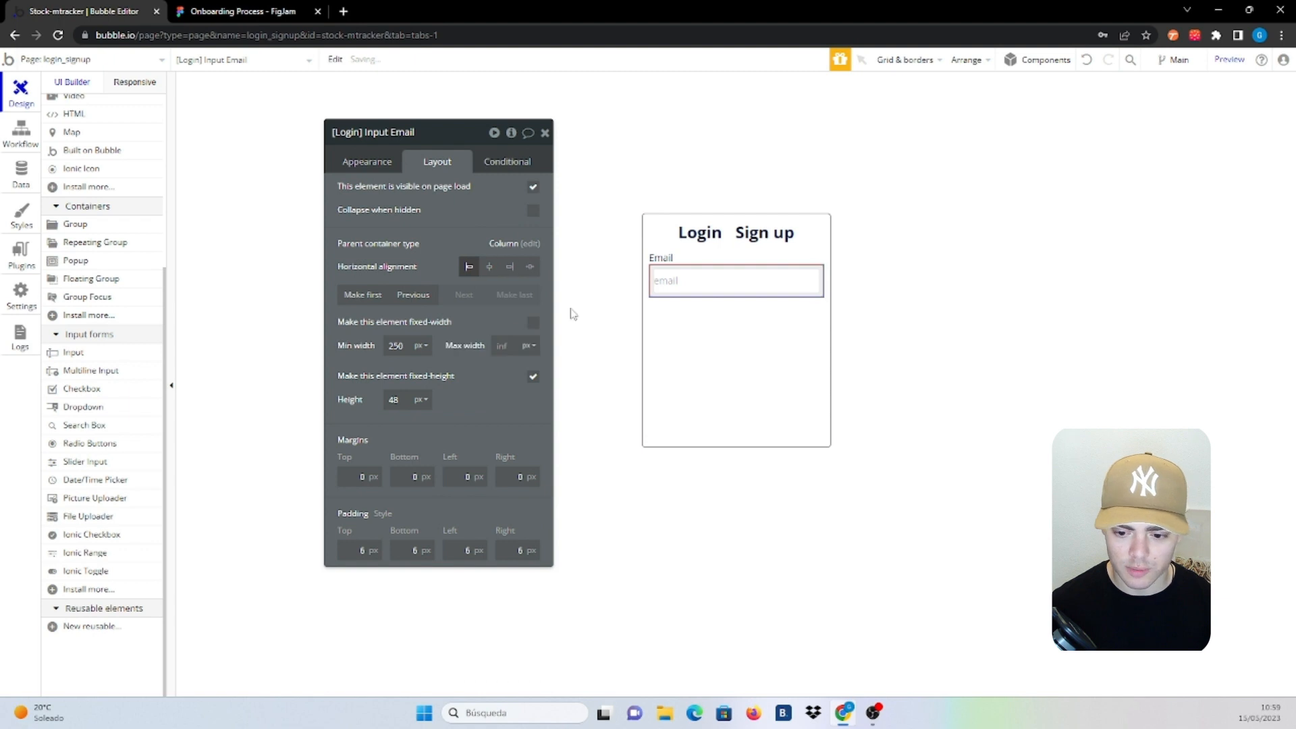
Group the Email label and input in a column container, with the label fitting its text width
{"action": "left_click", "coordinate": [688, 257]}
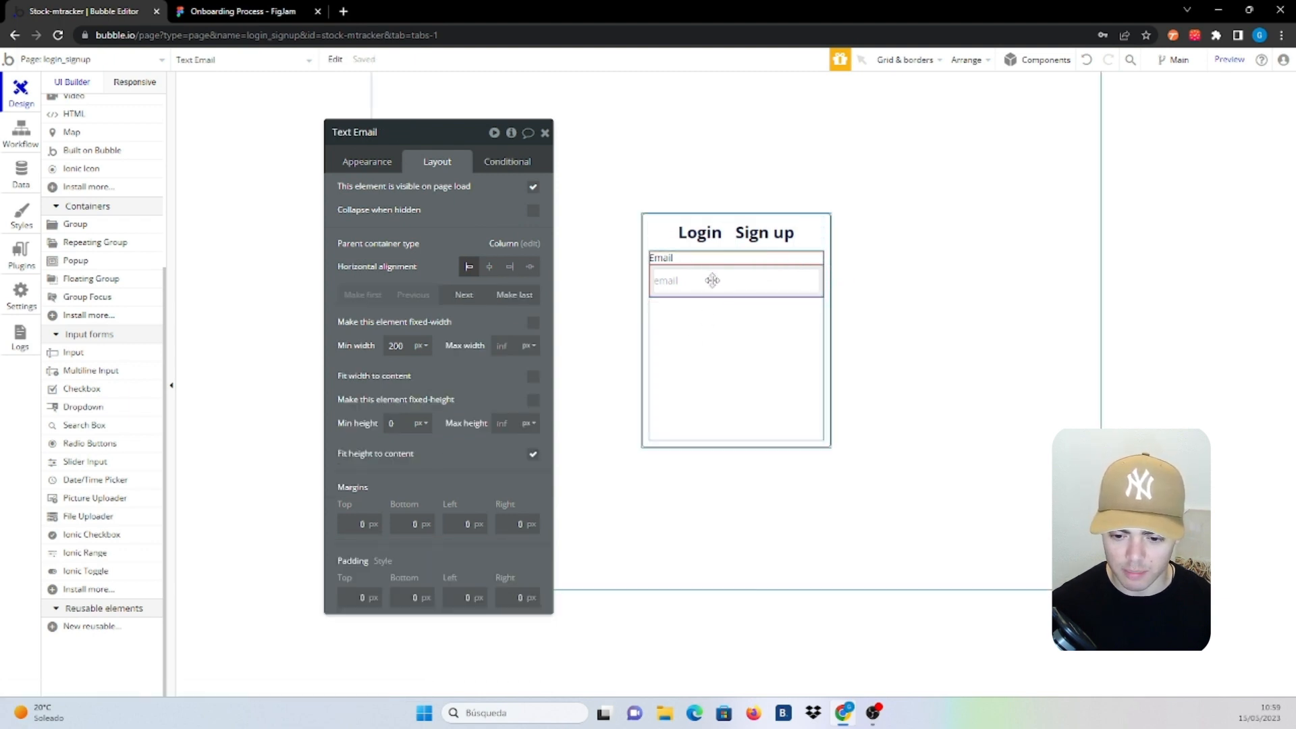
{"action": "right_click", "coordinate": [711, 280]}
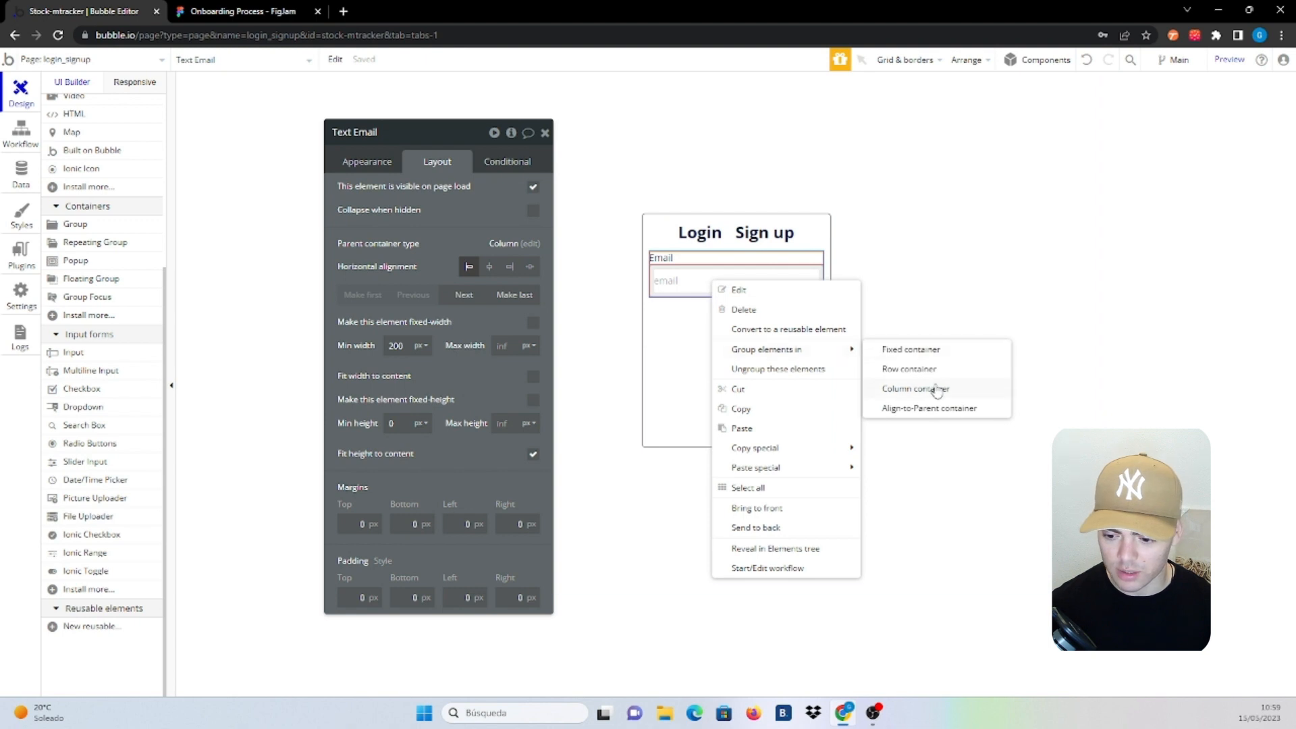
{"action": "left_click", "coordinate": [937, 388]}
{"action": "left_click", "coordinate": [738, 258]}
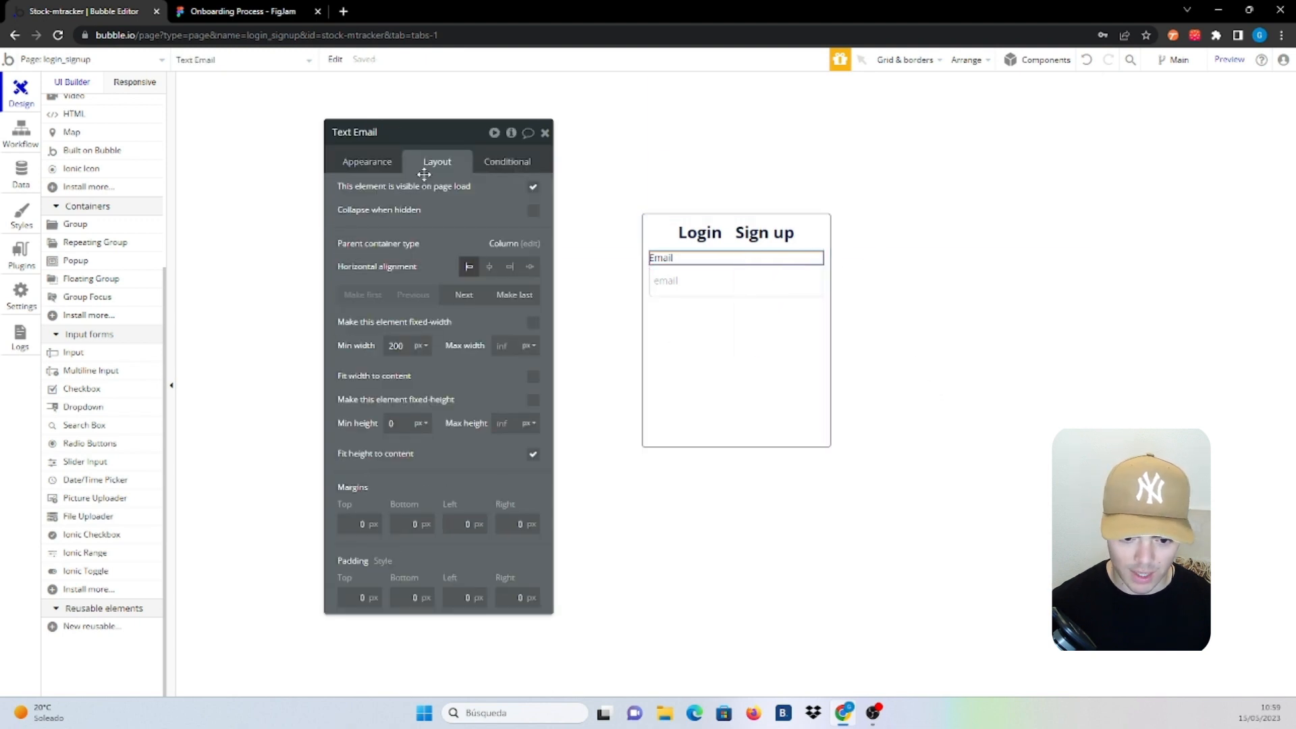
{"action": "left_click", "coordinate": [530, 383]}
{"action": "double_click", "coordinate": [410, 347]}
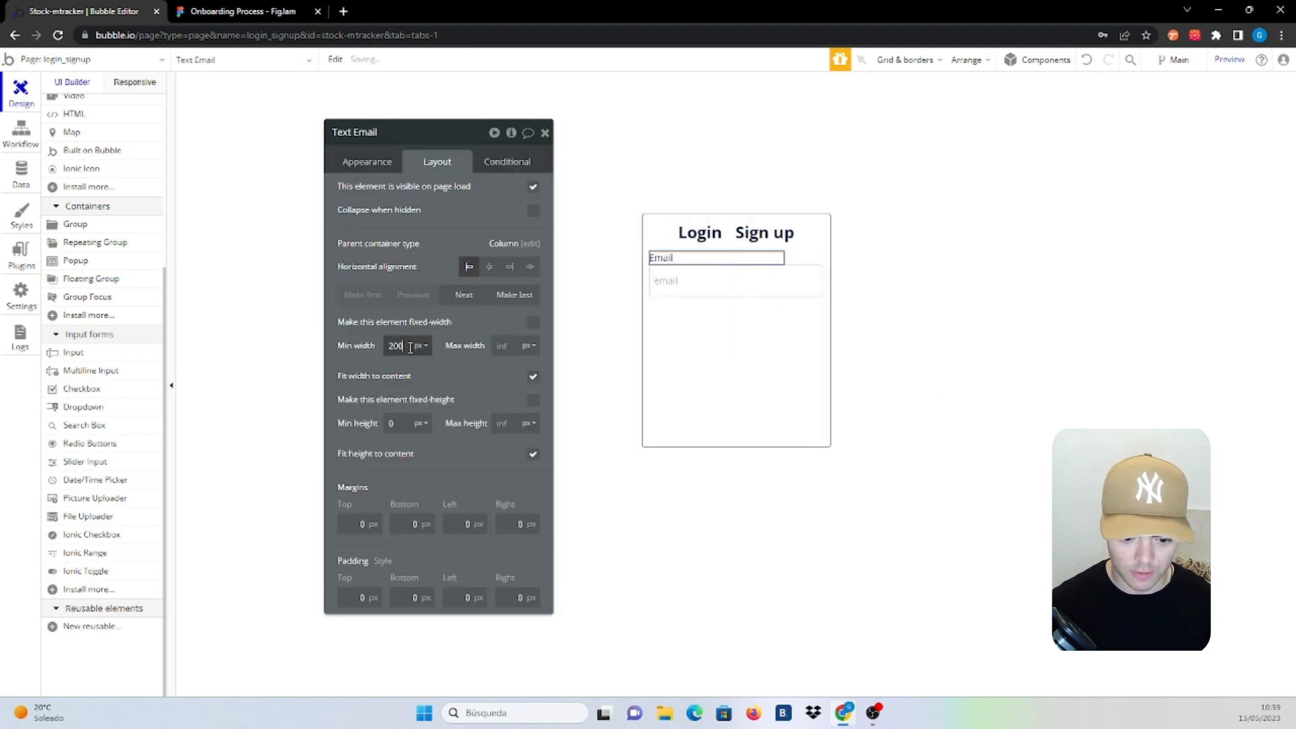
{"action": "left_click", "coordinate": [789, 260]}
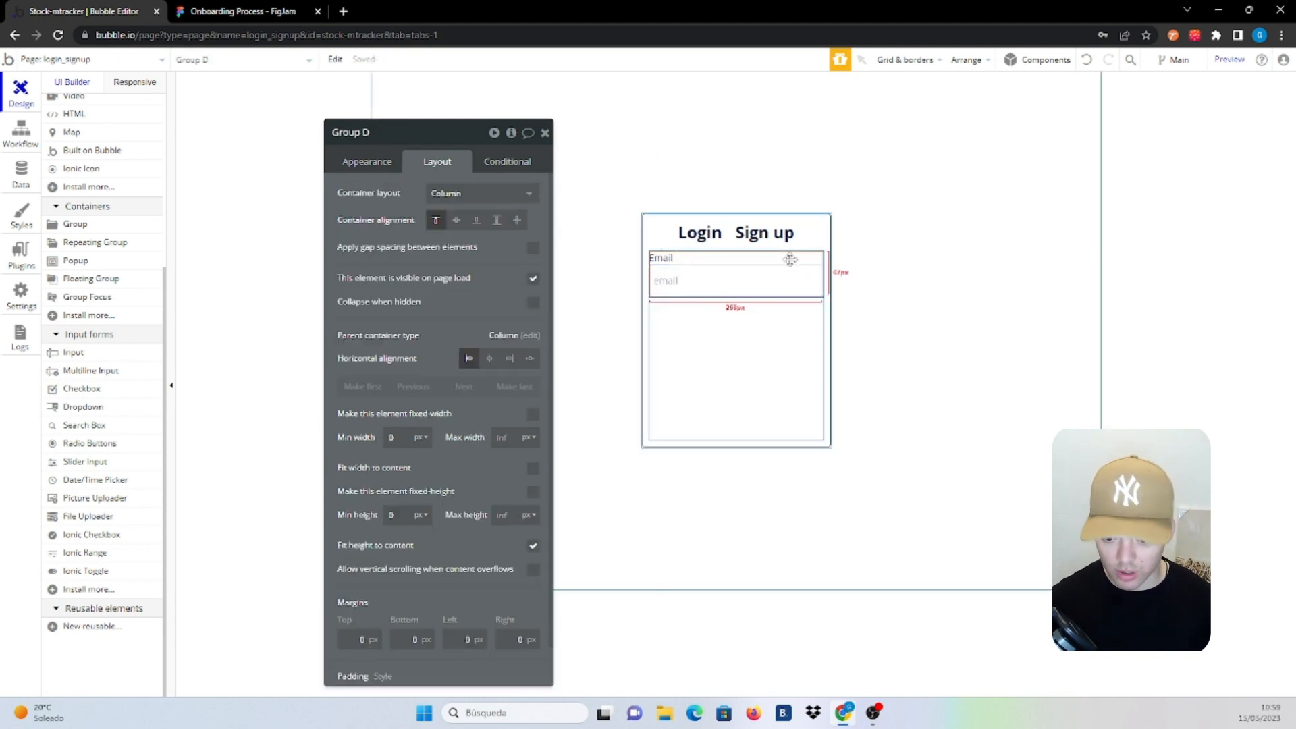
Duplicate the email group and relabel the copy 'Password'
{"action": "key", "text": "ctrl+d"}
{"action": "left_click", "coordinate": [668, 306]}
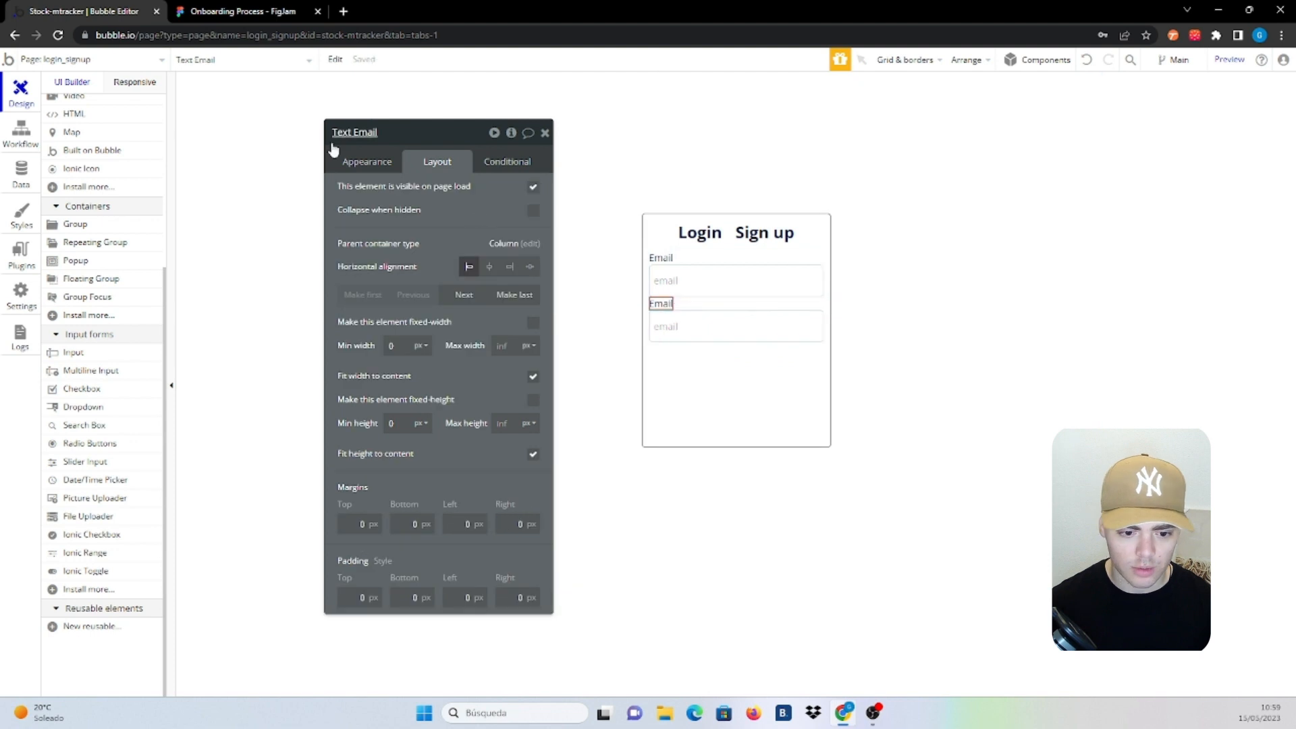
{"action": "left_click", "coordinate": [366, 161]}
{"action": "triple_click", "coordinate": [432, 195]}
{"action": "type", "text": "Pa"}
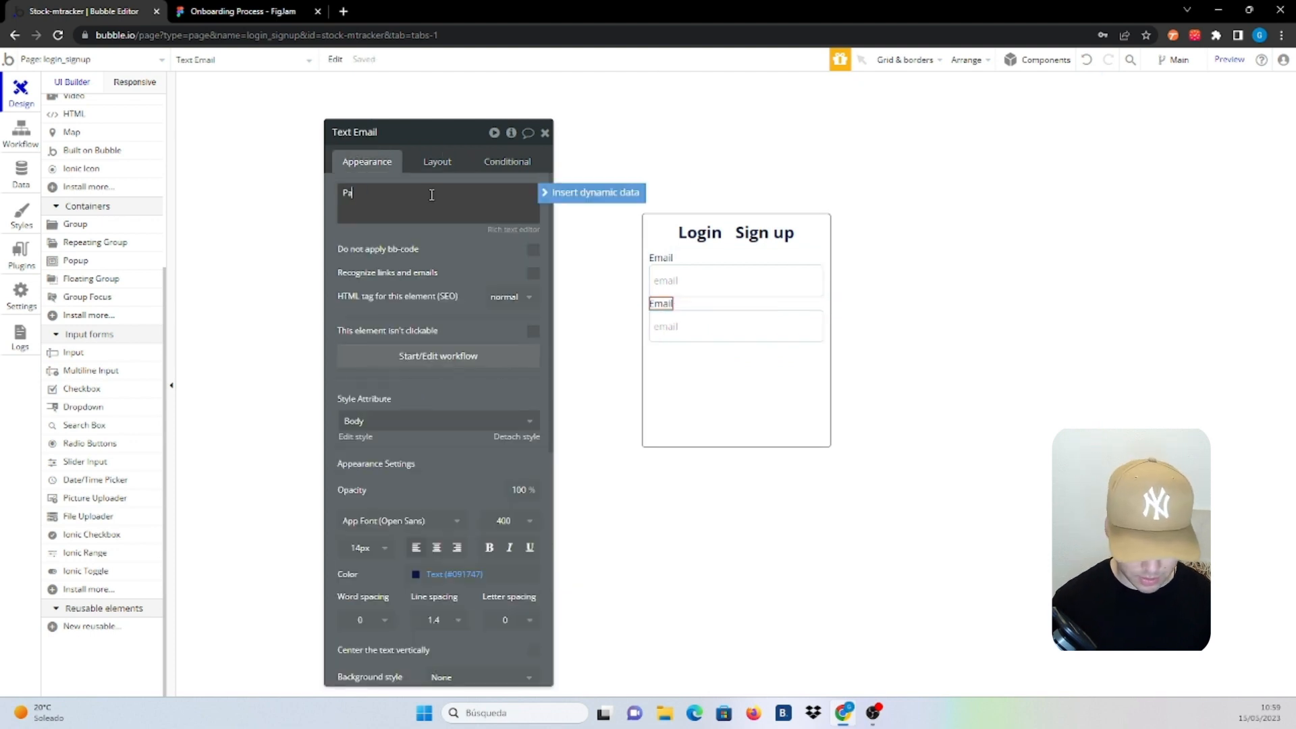
{"action": "type", "text": "ssword"}
Give the copied input placeholder 'password' and Password content format
{"action": "left_click", "coordinate": [749, 330]}
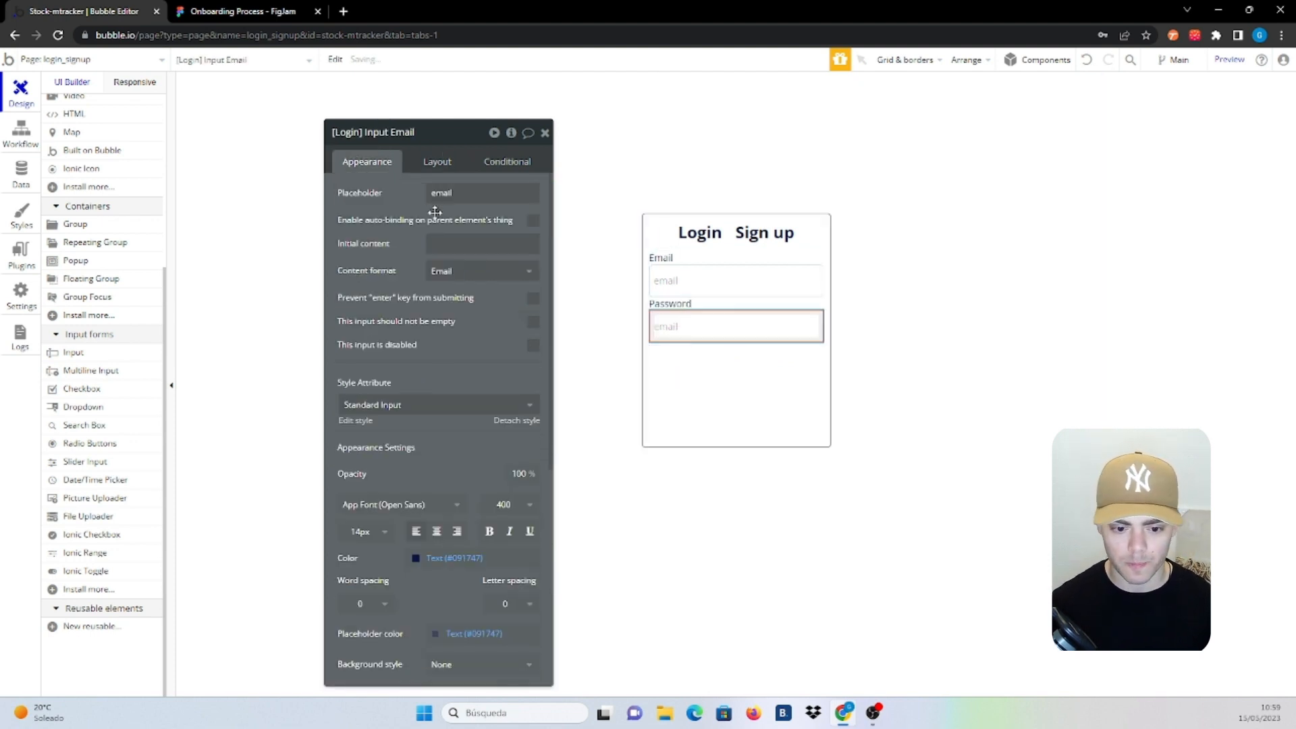
{"action": "double_click", "coordinate": [456, 196]}
{"action": "type", "text": "password"}
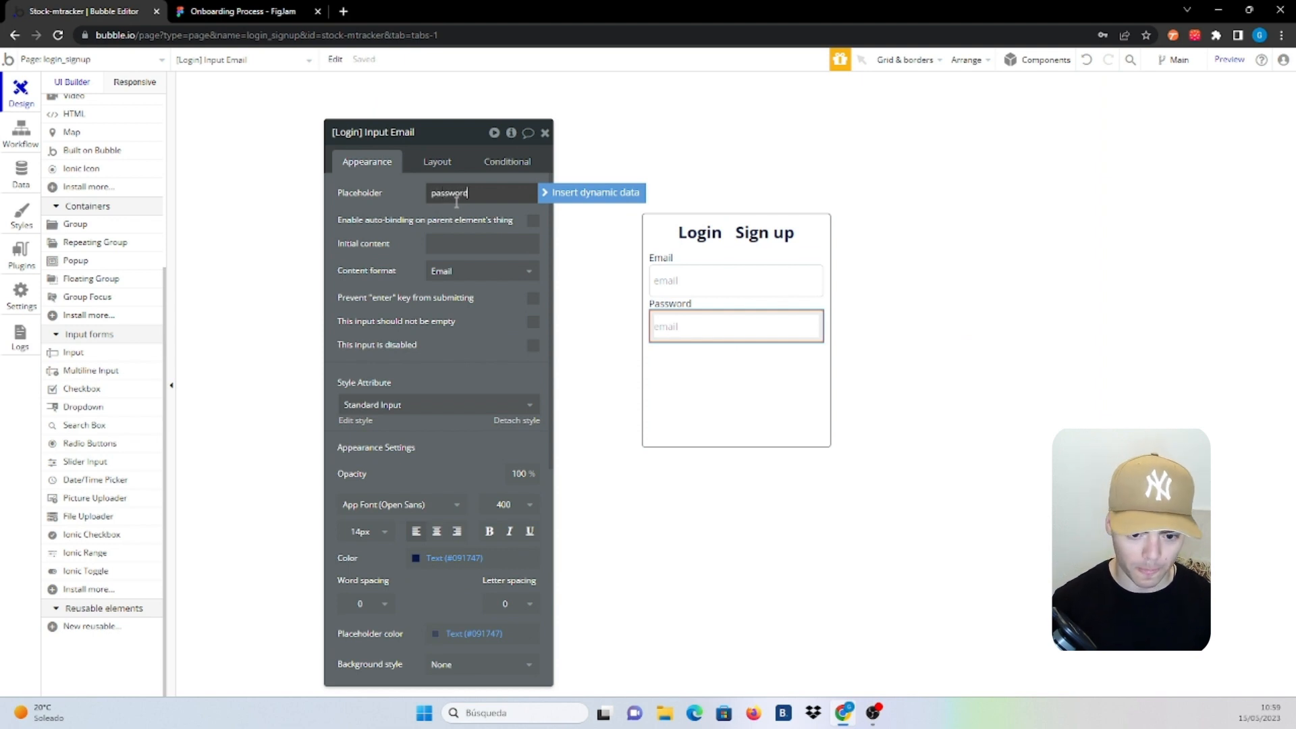
{"action": "left_click", "coordinate": [476, 273]}
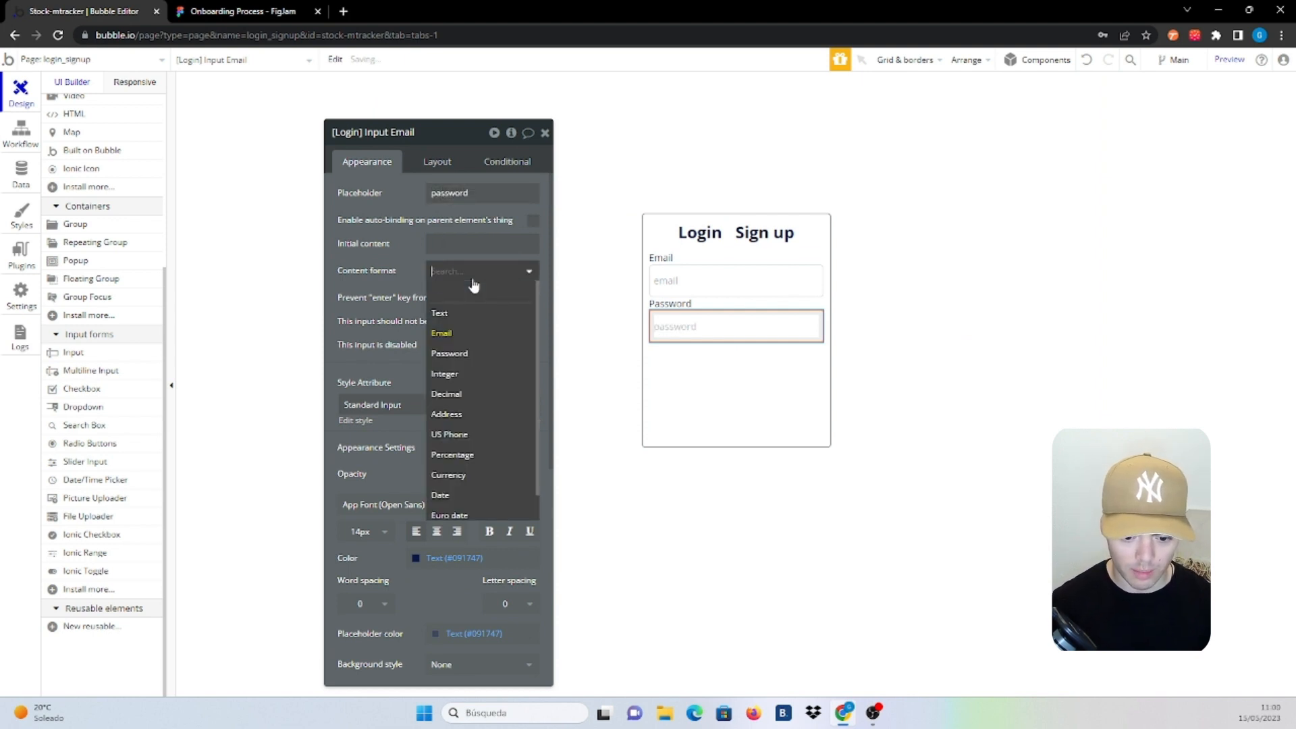
{"action": "left_click", "coordinate": [468, 355]}
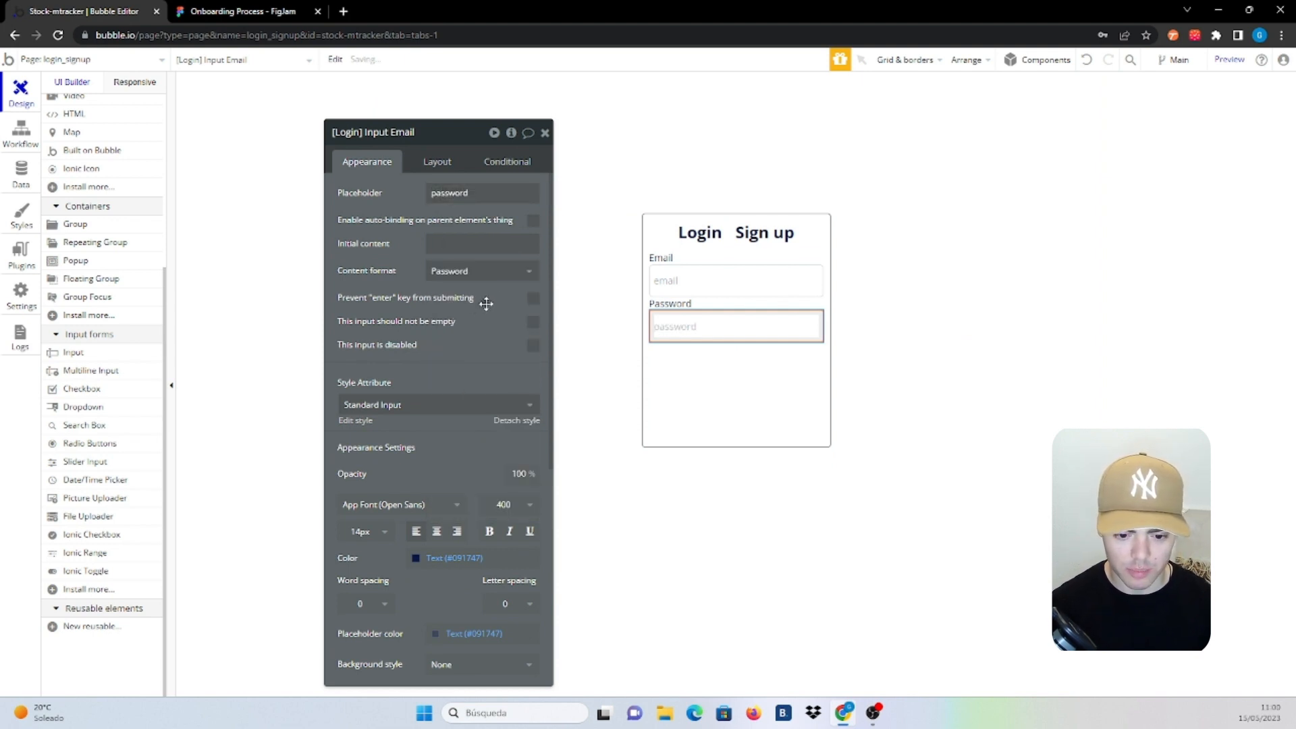
{"action": "left_click", "coordinate": [735, 373]}
{"action": "left_click", "coordinate": [736, 373]}
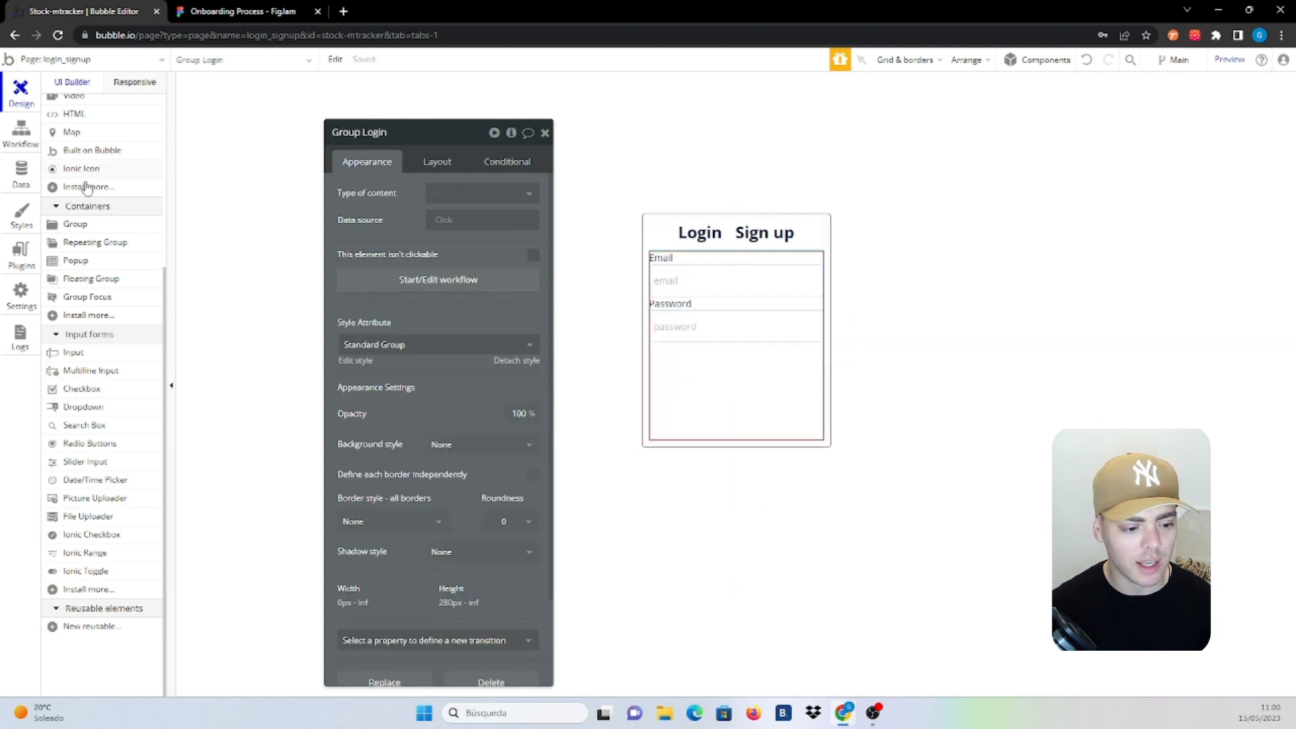
{"action": "scroll", "coordinate": [91, 297], "scroll_direction": "up", "scroll_amount": 3}
Add a full-width 'Login' button at the bottom of the Login group
{"action": "left_click", "coordinate": [88, 227]}
{"action": "left_click", "coordinate": [703, 442]}
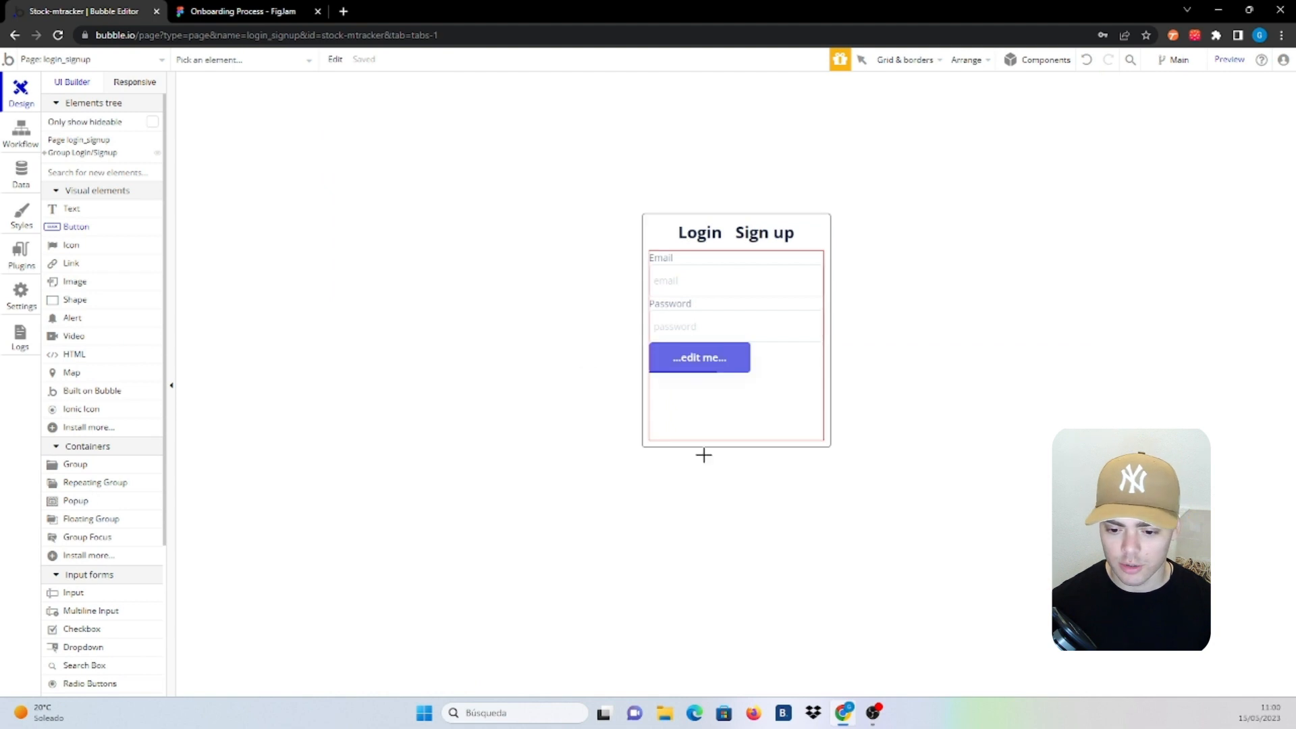
{"action": "type", "text": "Login"}
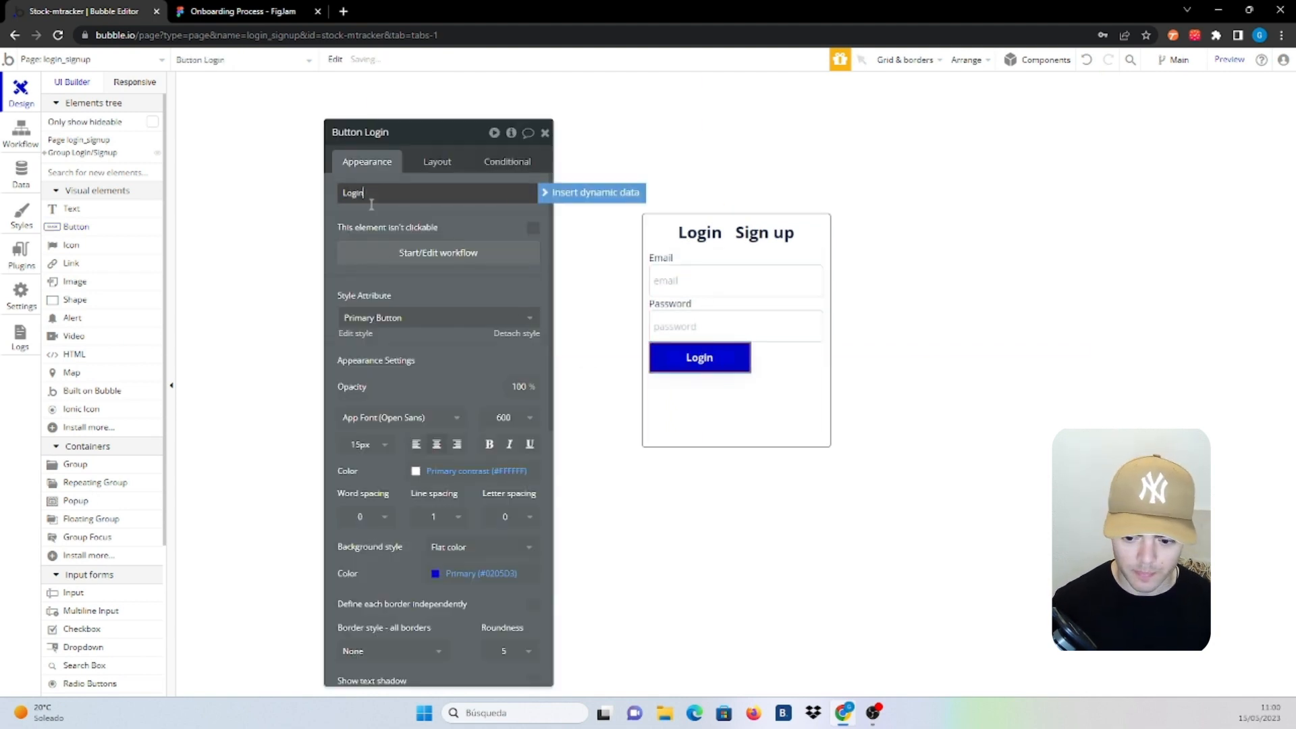
{"action": "left_click", "coordinate": [433, 165]}
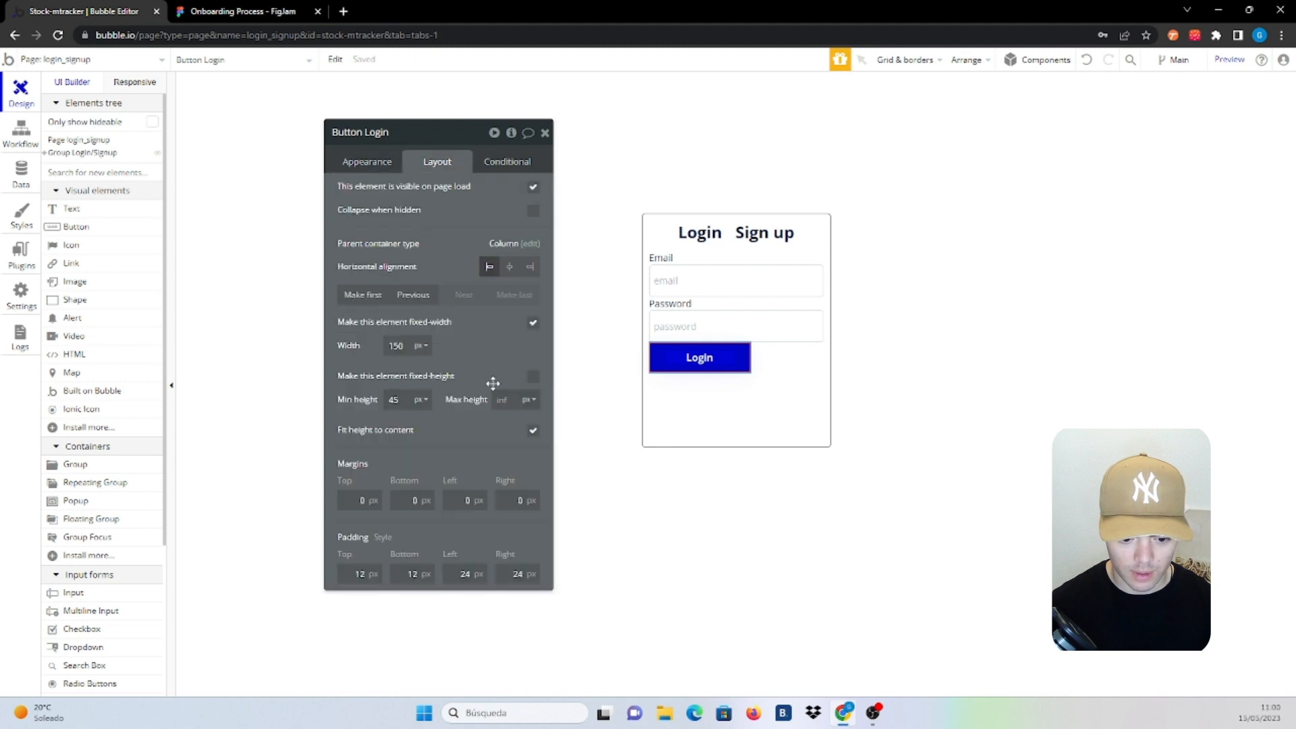
{"action": "left_click", "coordinate": [533, 322]}
Turn on 20 px row gaps in the Login group and give the button a 30 px top margin
{"action": "left_click", "coordinate": [648, 399]}
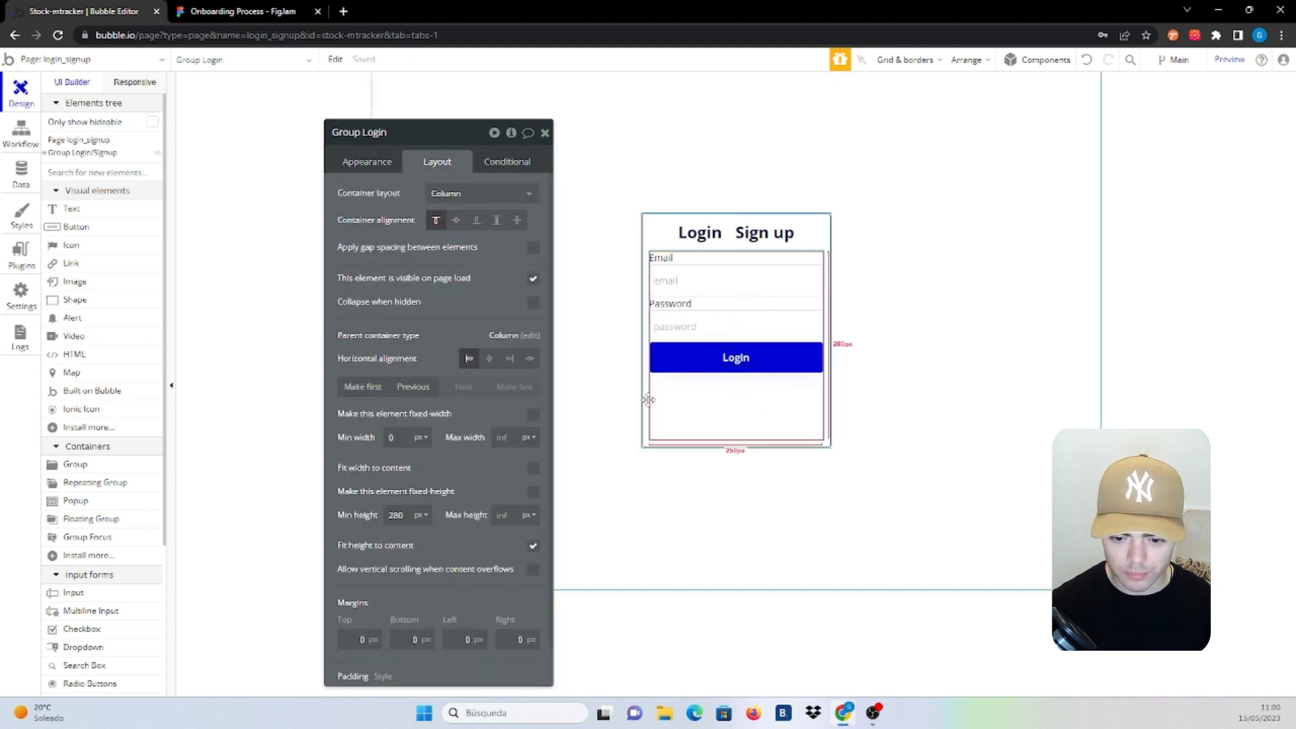
{"action": "left_click", "coordinate": [533, 247]}
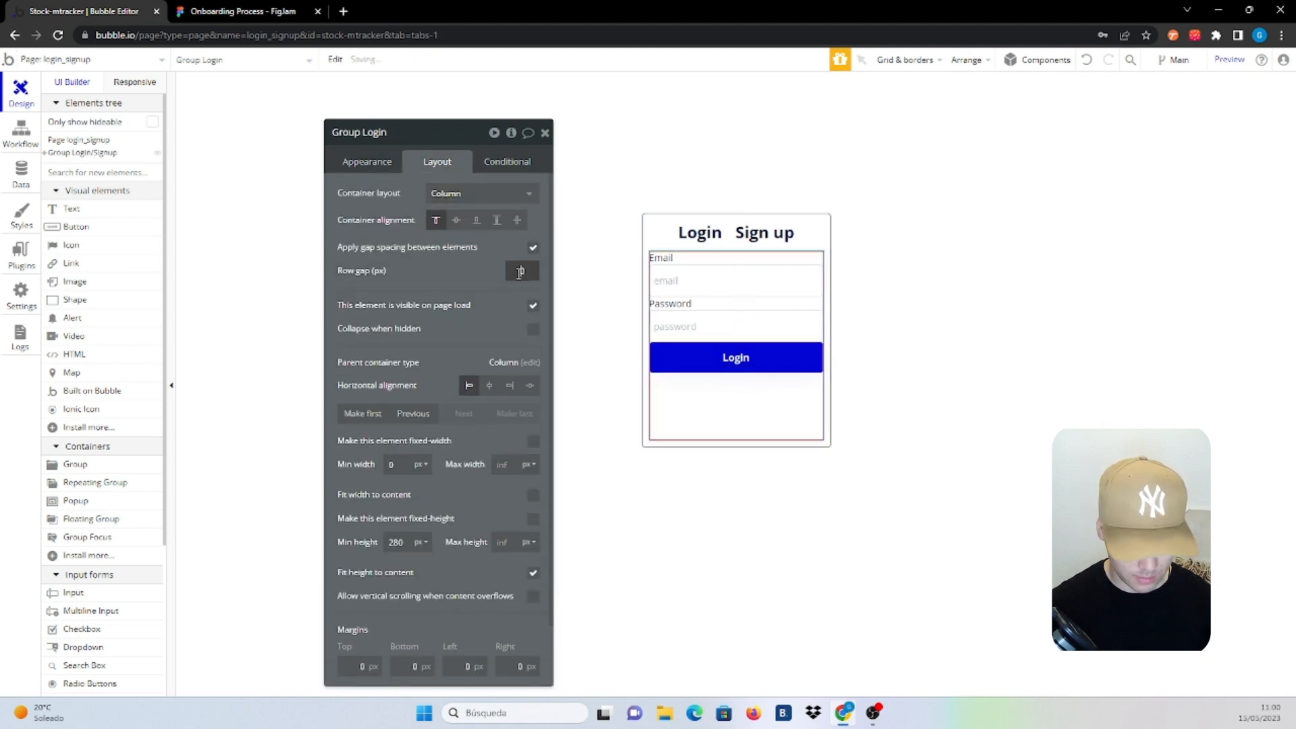
{"action": "left_click", "coordinate": [734, 364]}
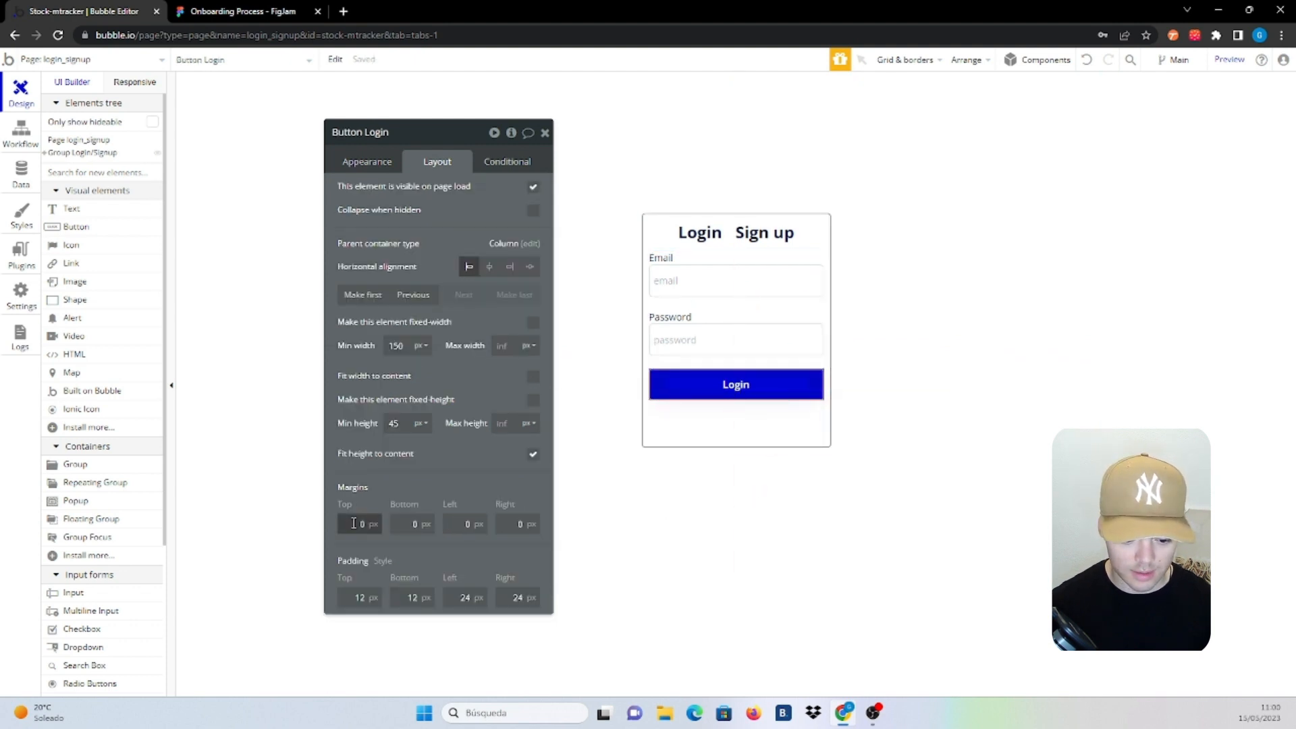
{"action": "key", "text": "Return"}
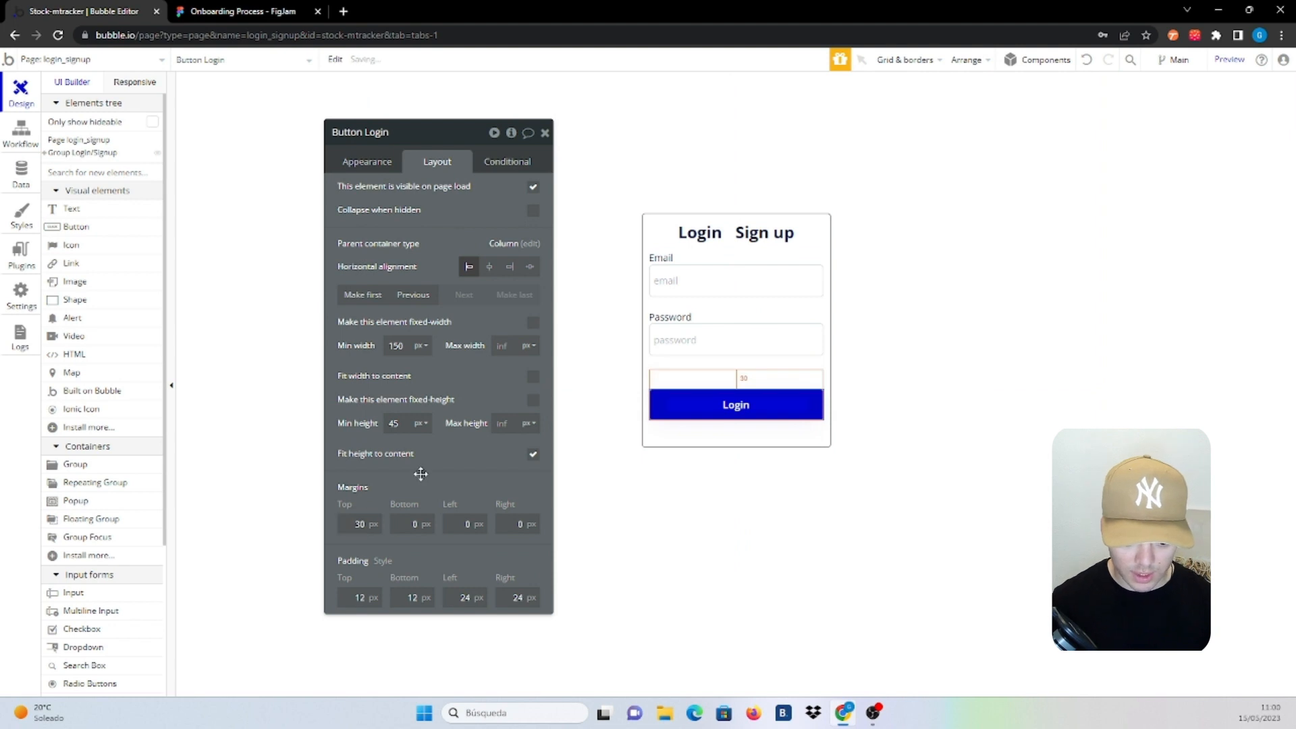
{"action": "left_click", "coordinate": [748, 427]}
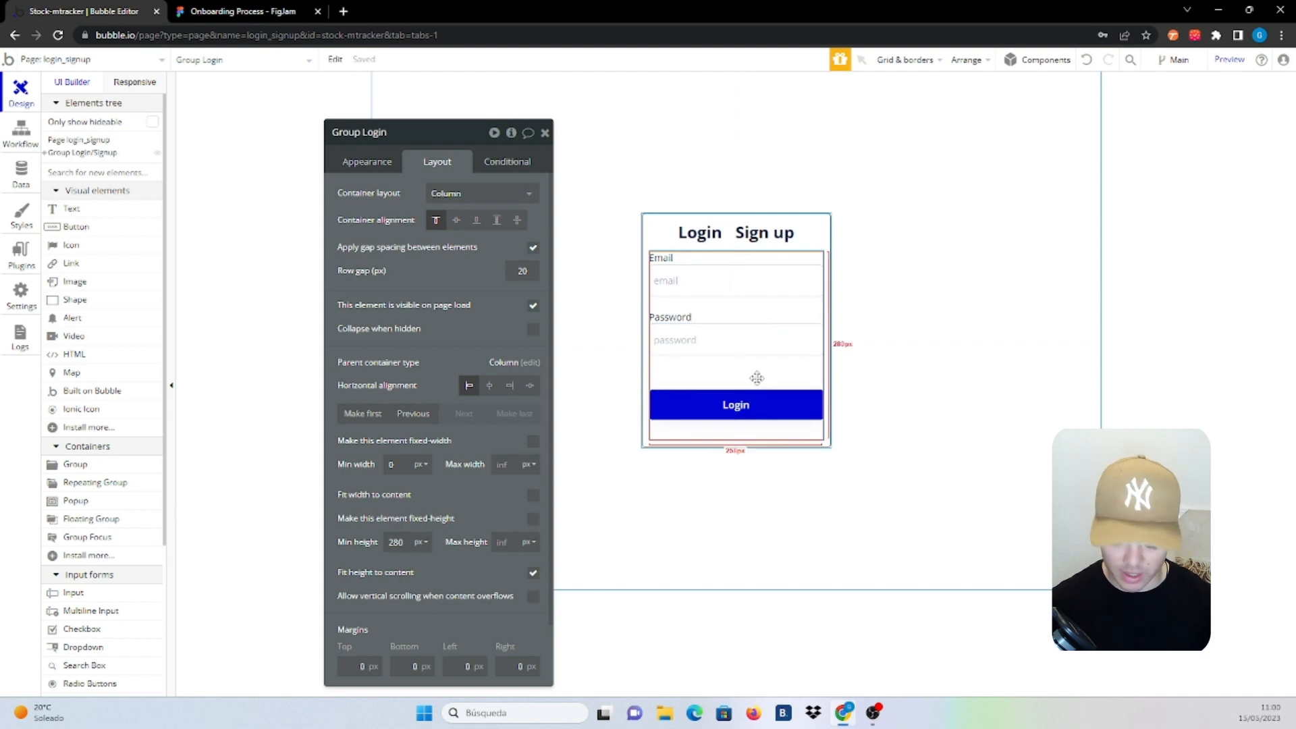
Duplicate the Login group as Group Signup and rename its email and password inputs to Signup
{"action": "key", "text": "ctrl+d"}
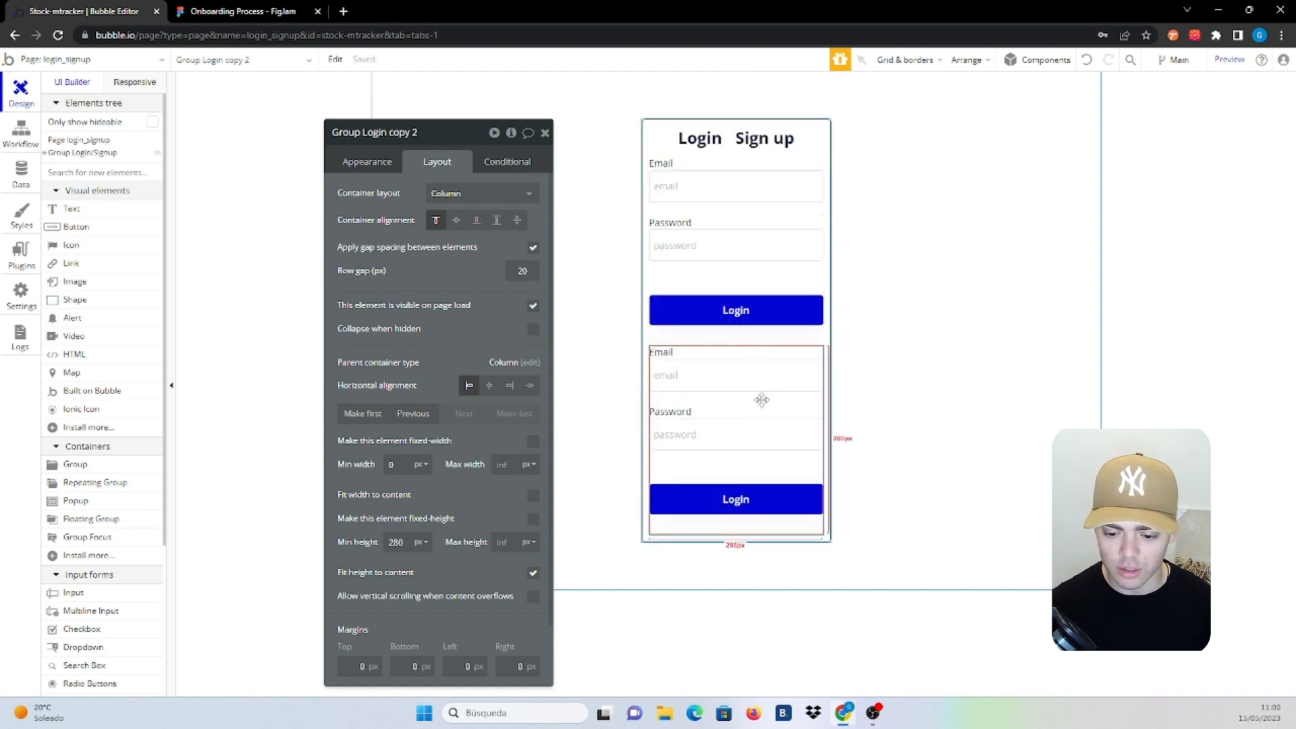
{"action": "double_click", "coordinate": [421, 132]}
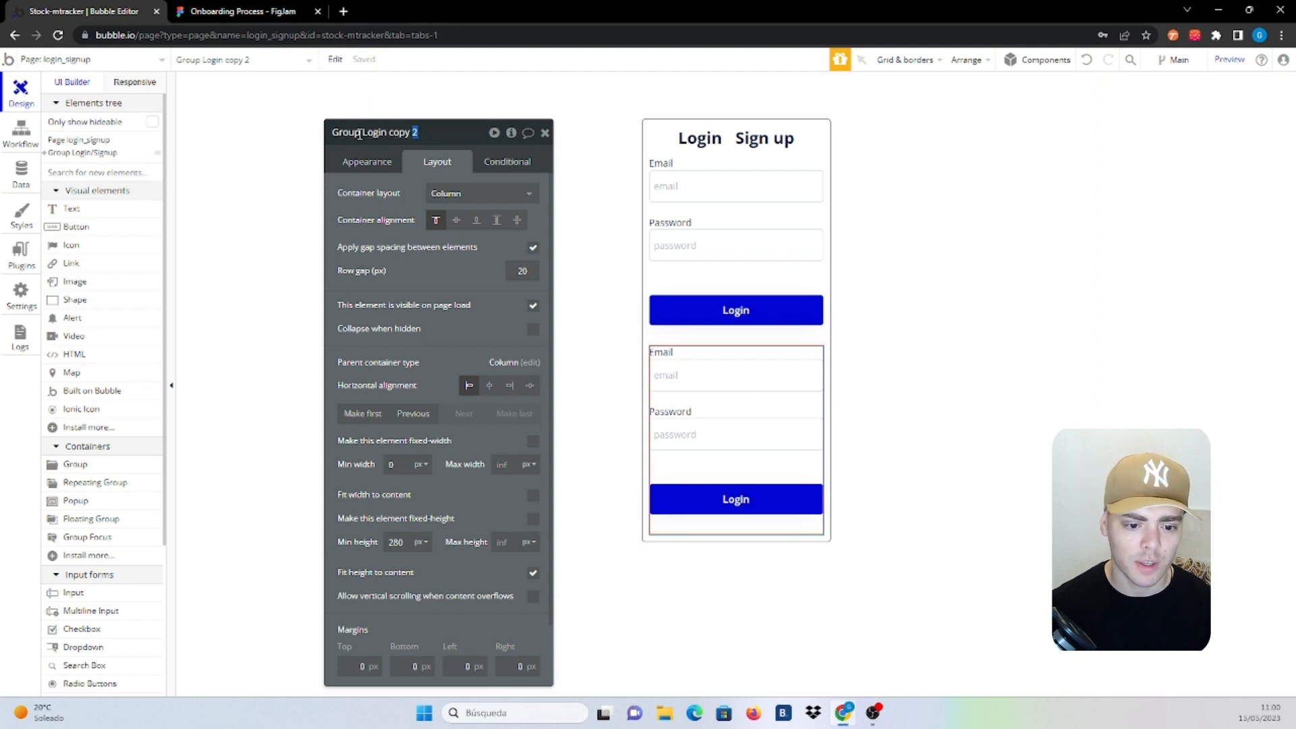
{"action": "left_click_drag", "start_coordinate": [363, 133], "coordinate": [447, 133]}
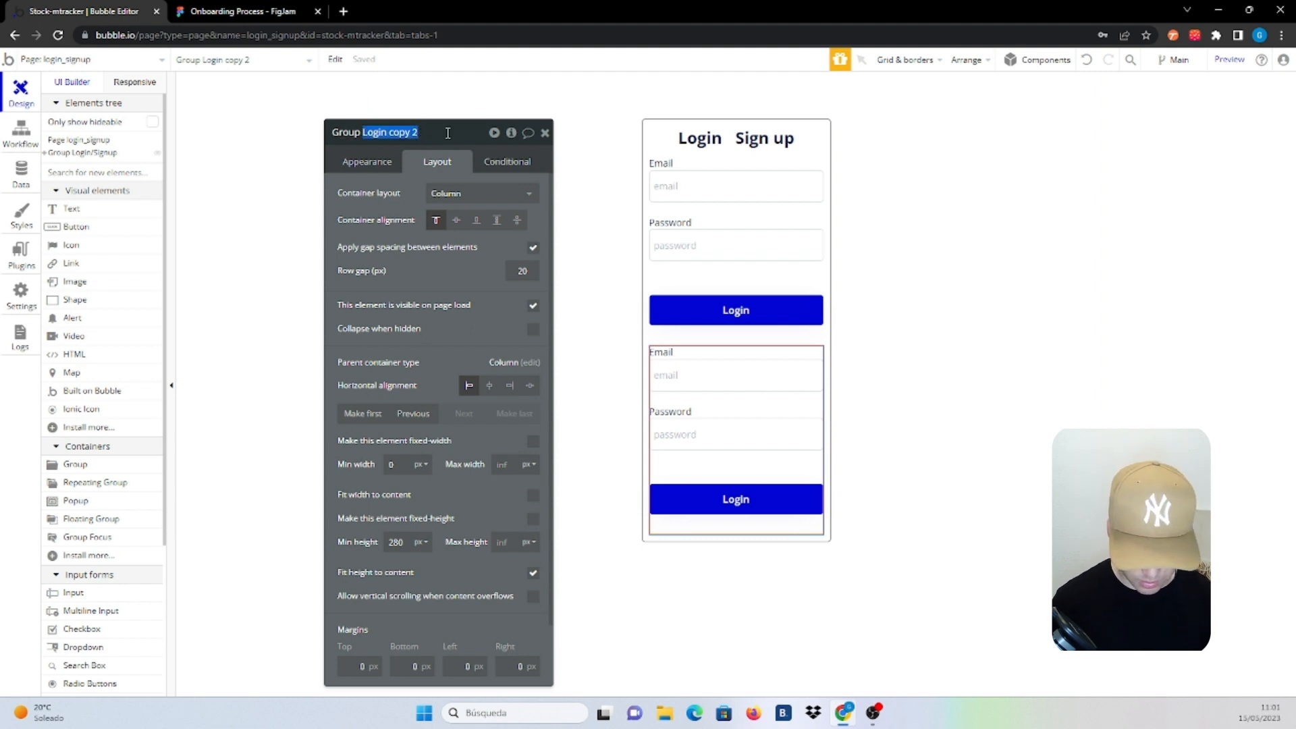
{"action": "type", "text": "Signu"}
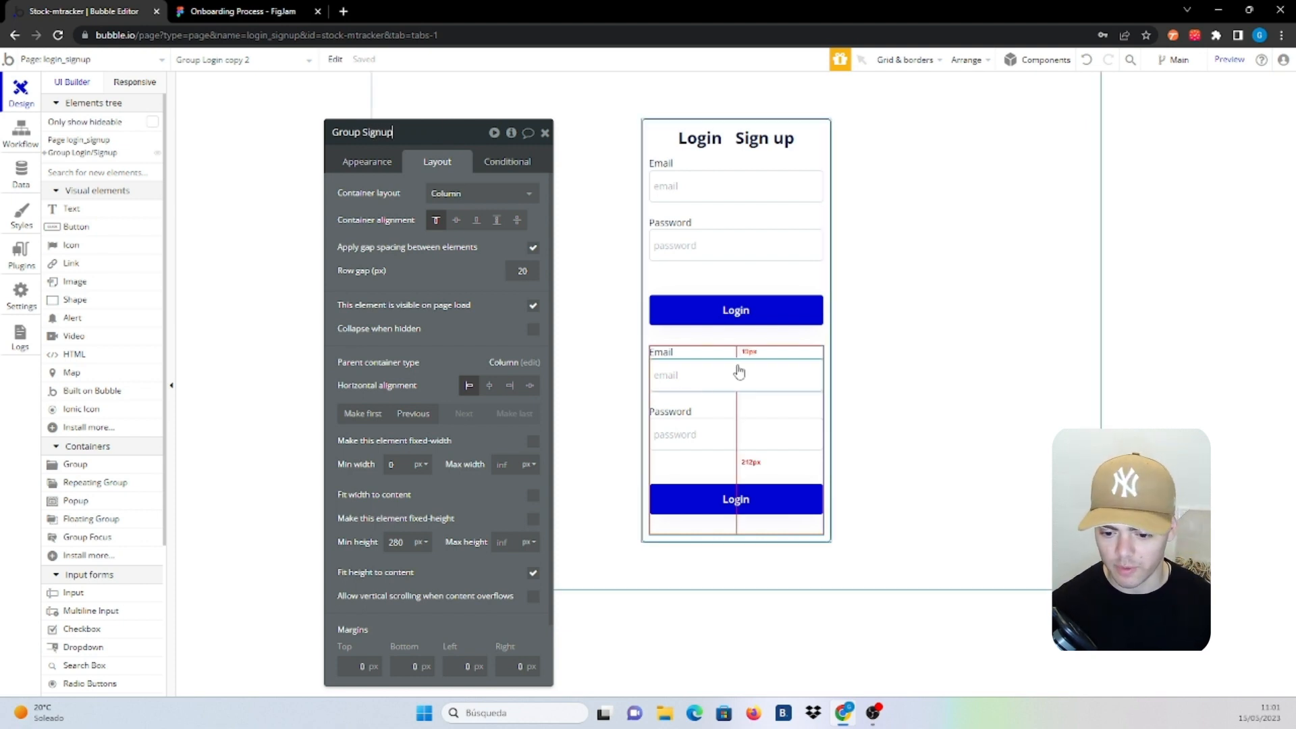
{"action": "left_click", "coordinate": [760, 348]}
{"action": "left_click", "coordinate": [759, 368]}
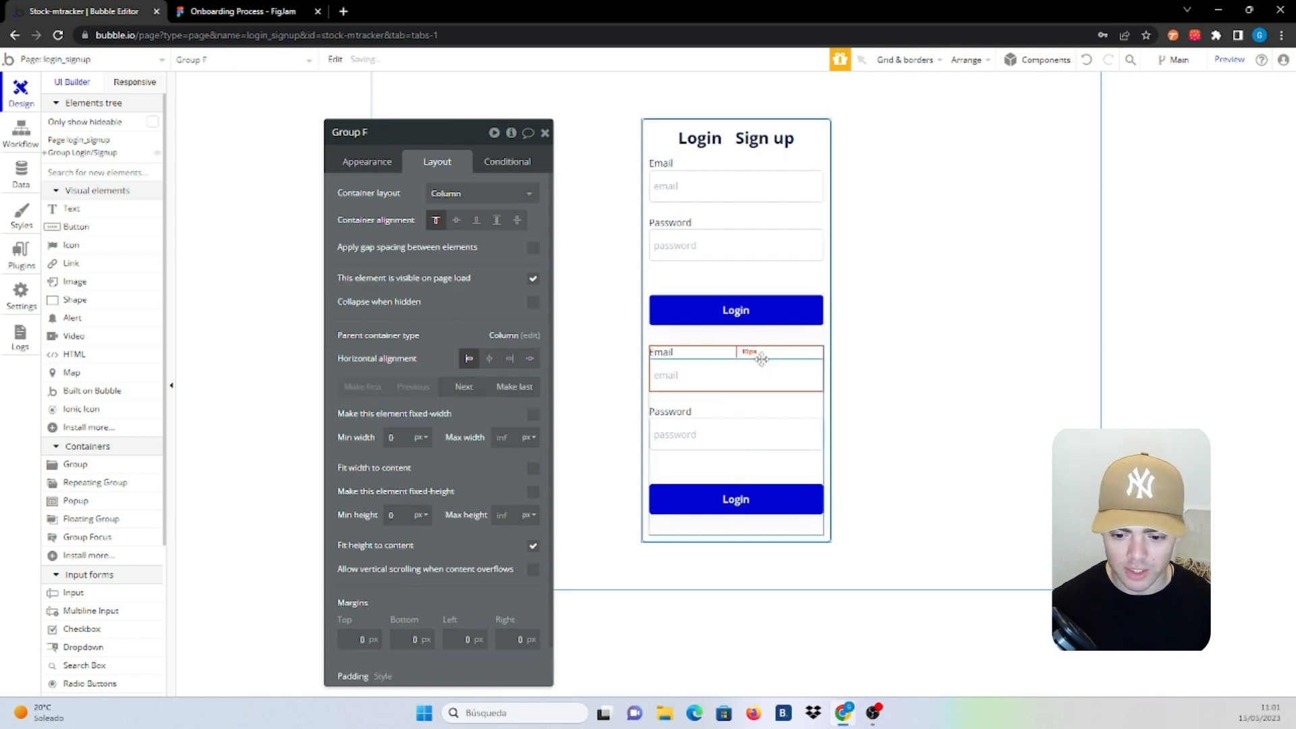
{"action": "left_click", "coordinate": [346, 131]}
{"action": "double_click", "coordinate": [346, 132]}
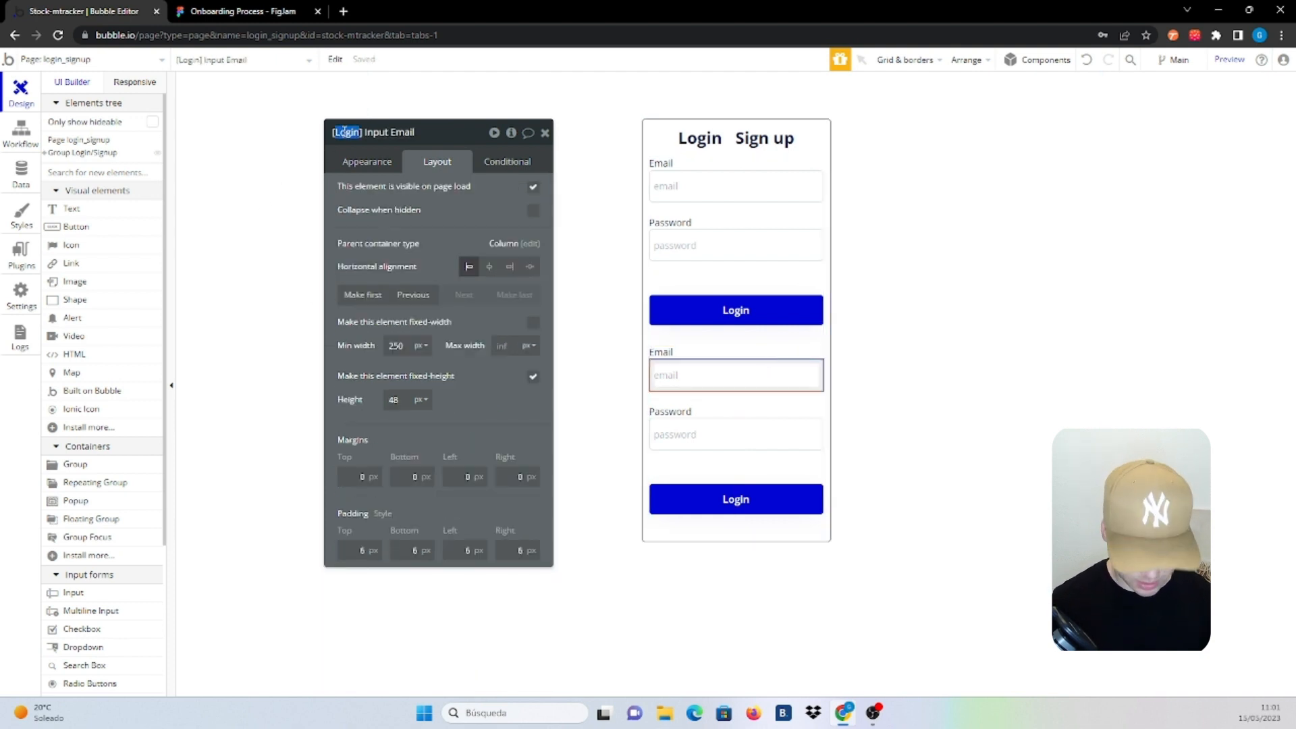
{"action": "type", "text": "Signup"}
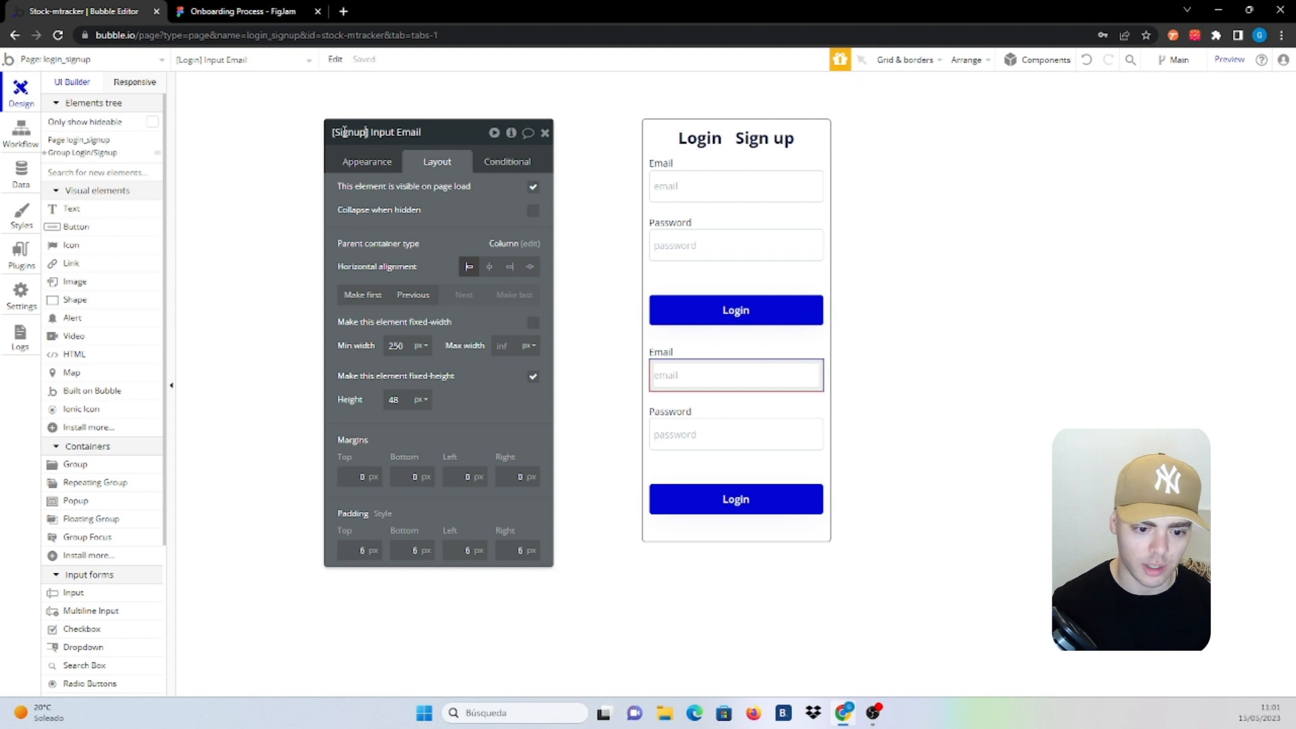
{"action": "left_click", "coordinate": [694, 423]}
{"action": "left_click", "coordinate": [690, 427]}
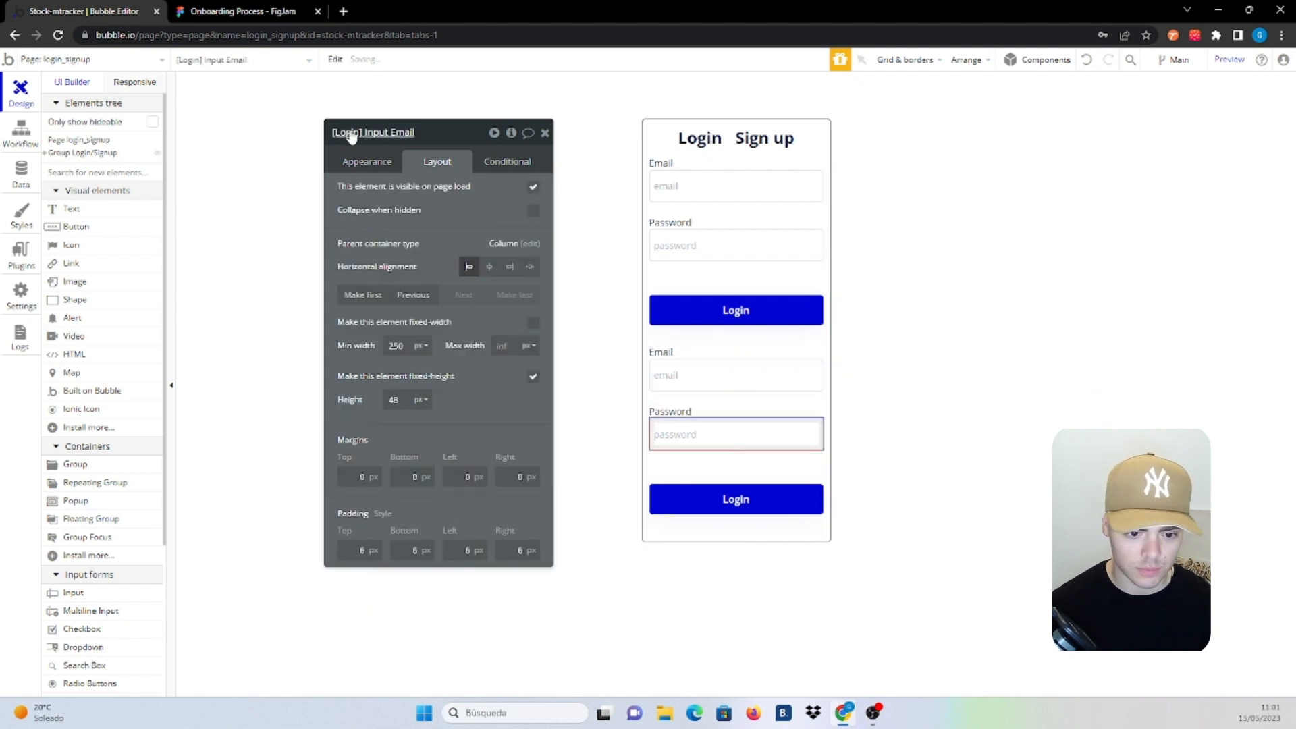
{"action": "double_click", "coordinate": [351, 132]}
{"action": "type", "text": "Signup"}
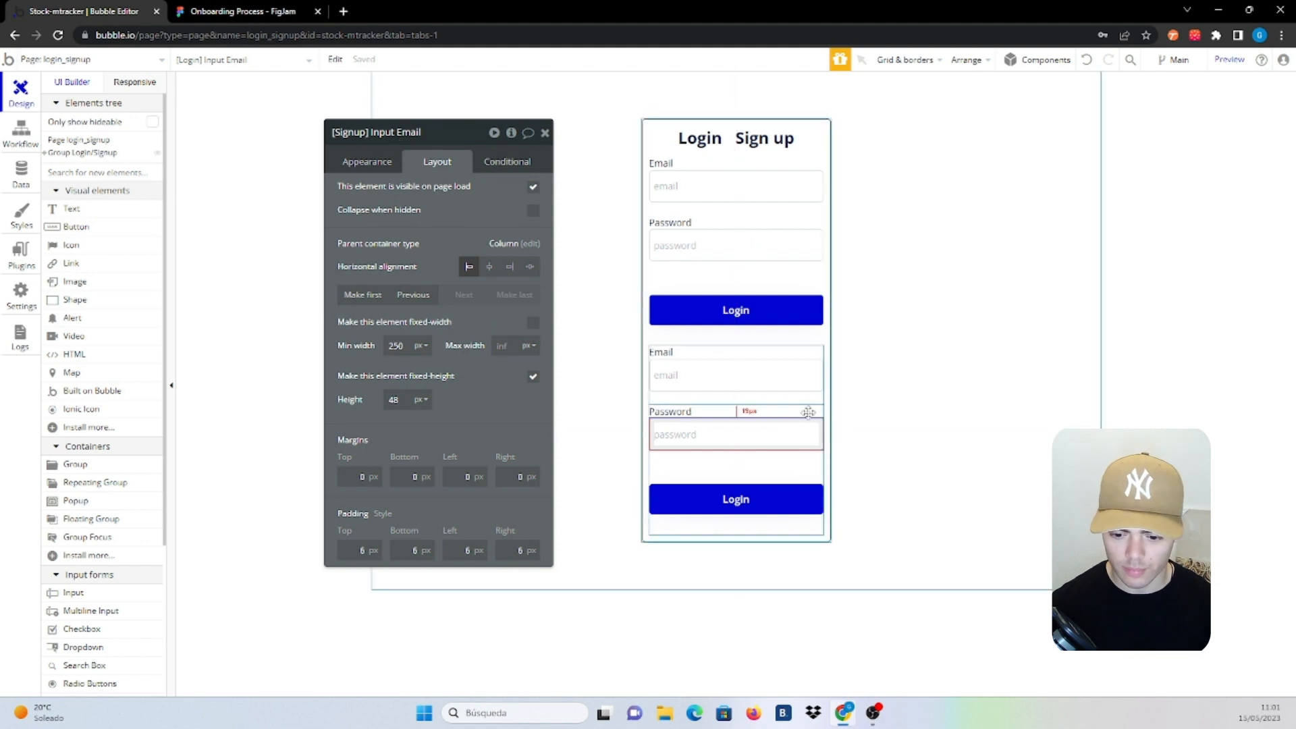
Add a 'Confirm Password' field above the button with placeholder 'confirm password'
{"action": "left_click", "coordinate": [785, 476]}
{"action": "key", "text": "ctrl+c"}
{"action": "key", "text": "ctrl+v"}
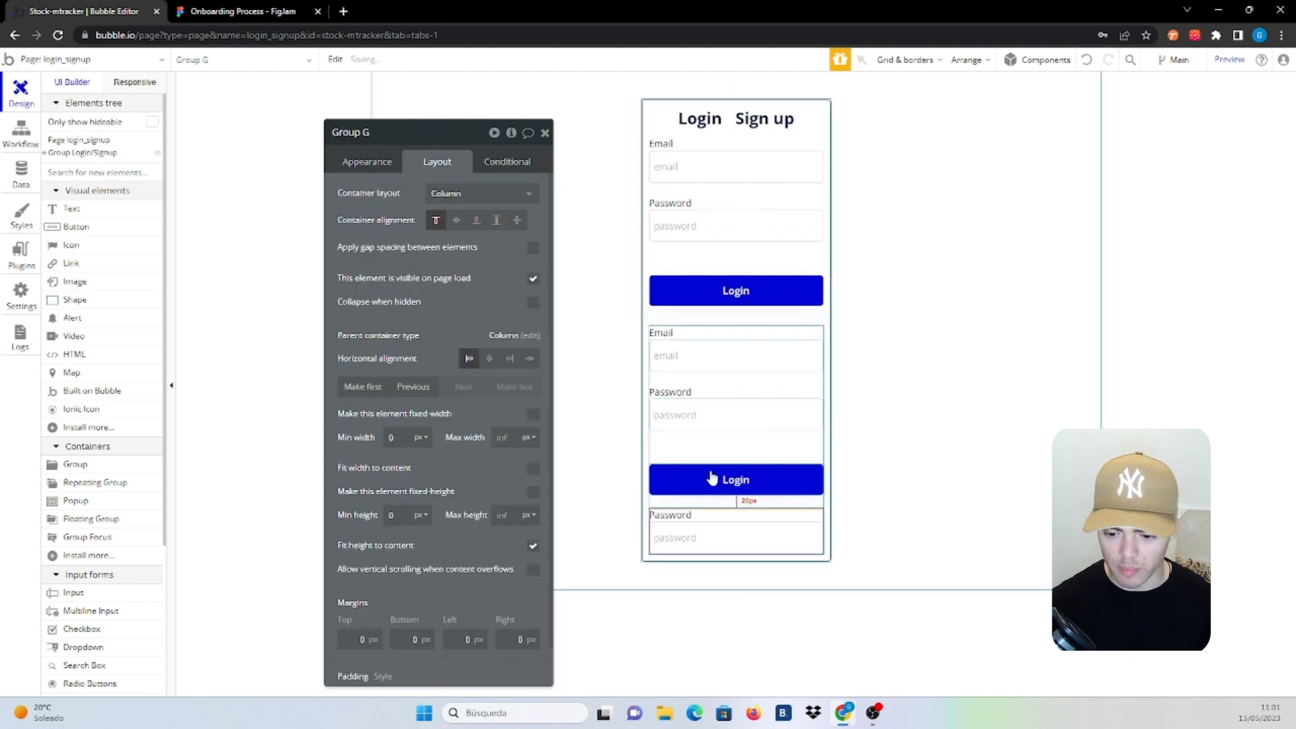
{"action": "left_click", "coordinate": [416, 389]}
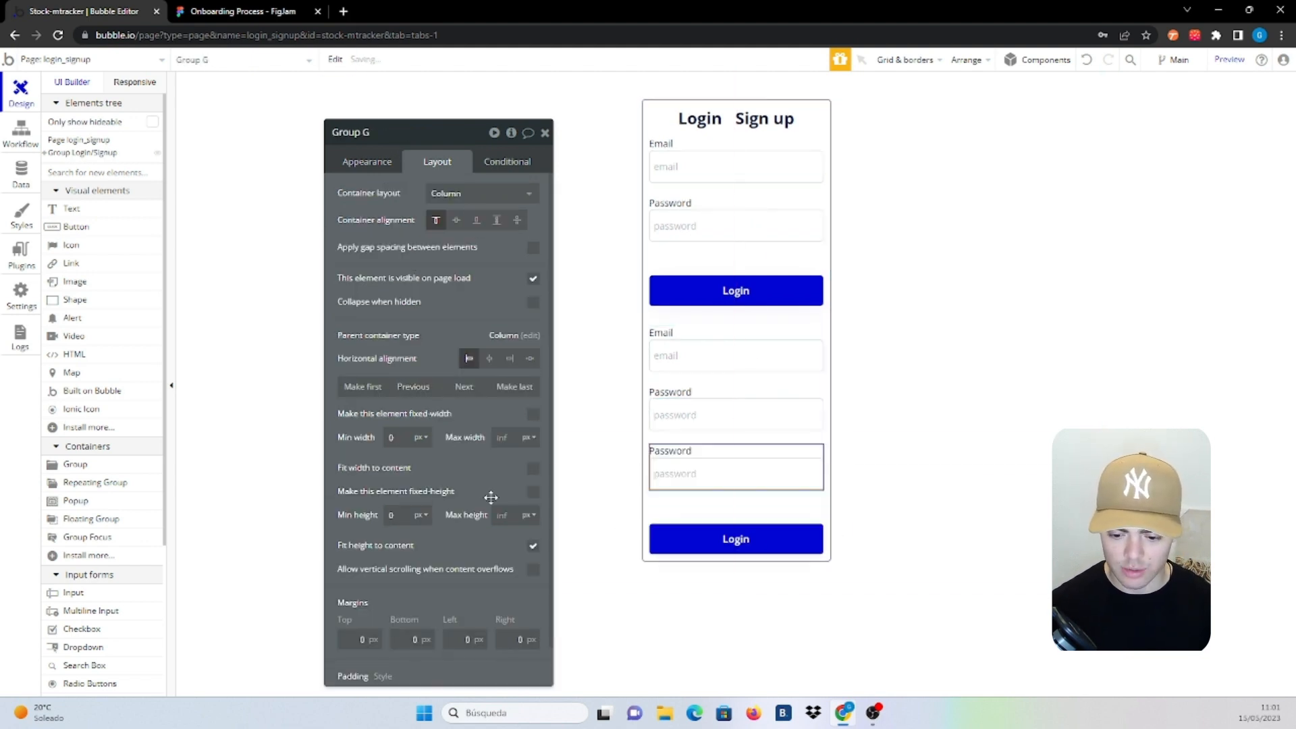
{"action": "left_click", "coordinate": [665, 451]}
{"action": "left_click", "coordinate": [363, 168]}
{"action": "left_click_drag", "start_coordinate": [380, 194], "coordinate": [340, 196]}
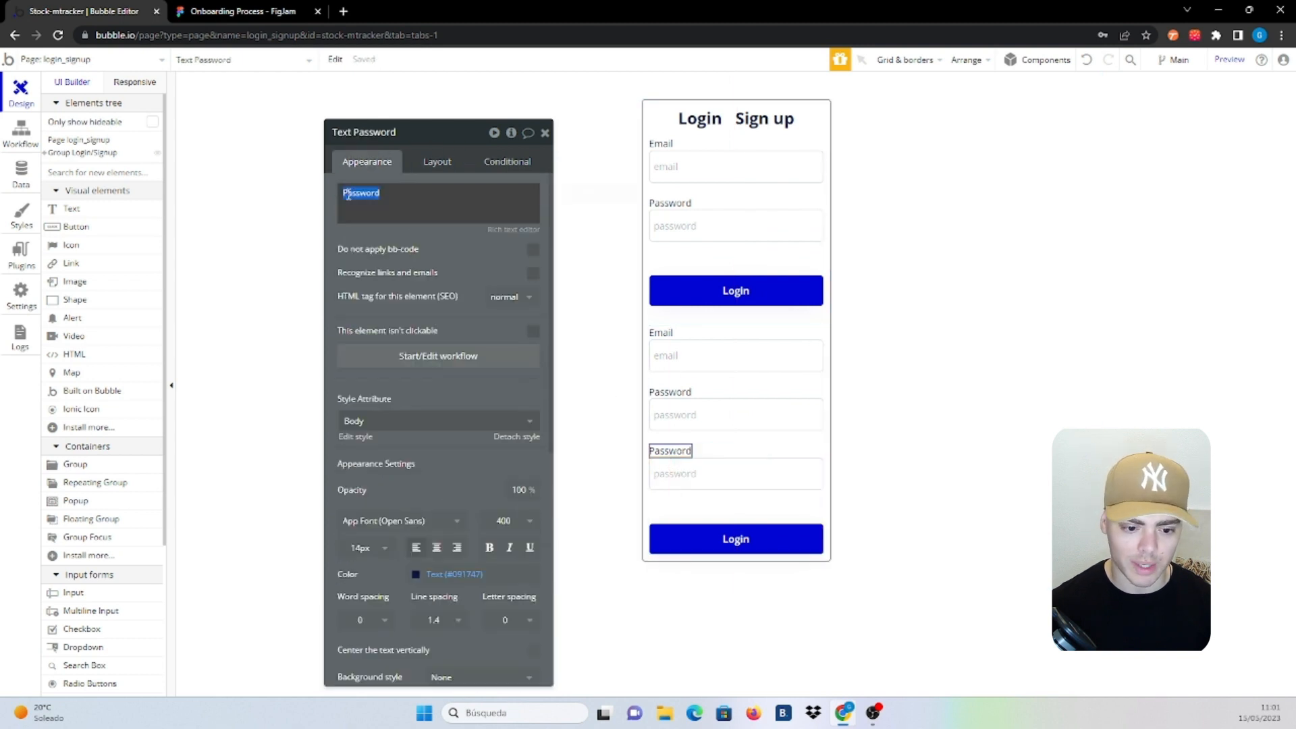
{"action": "left_click", "coordinate": [343, 193]}
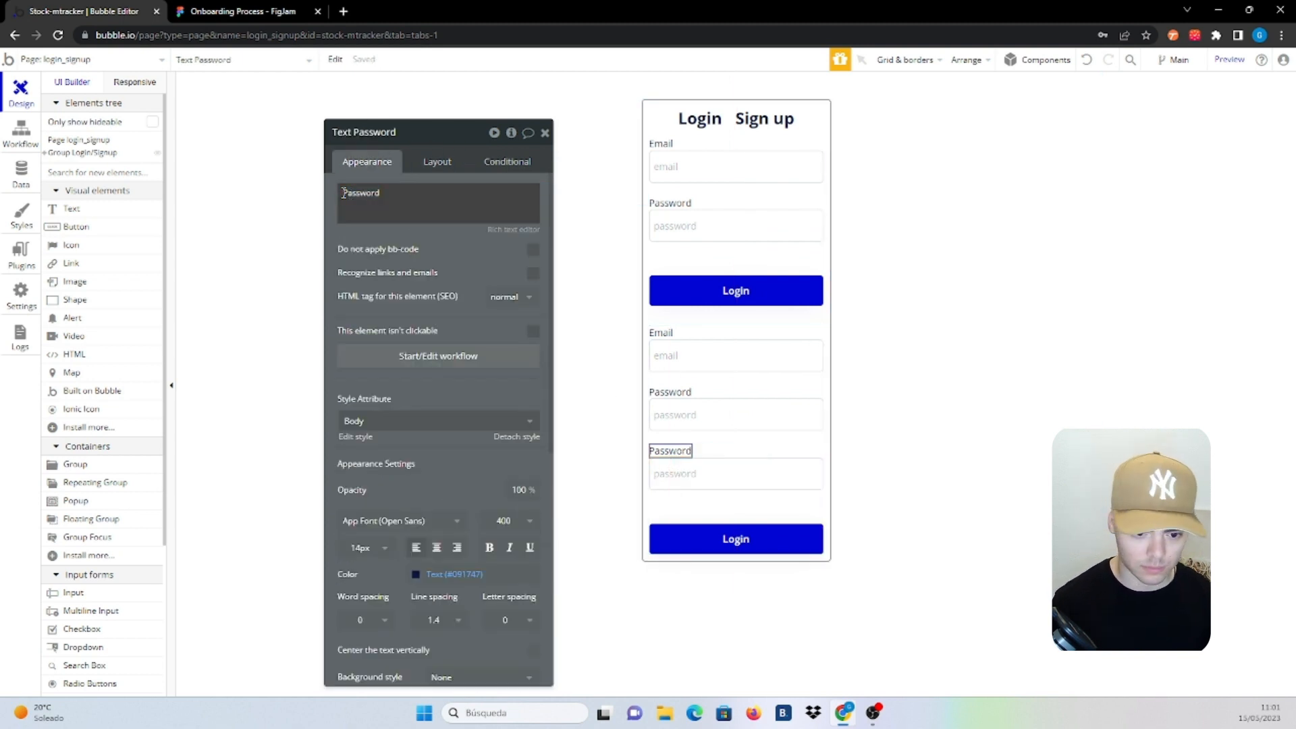
{"action": "left_click", "coordinate": [343, 193]}
{"action": "type", "text": "Confi"}
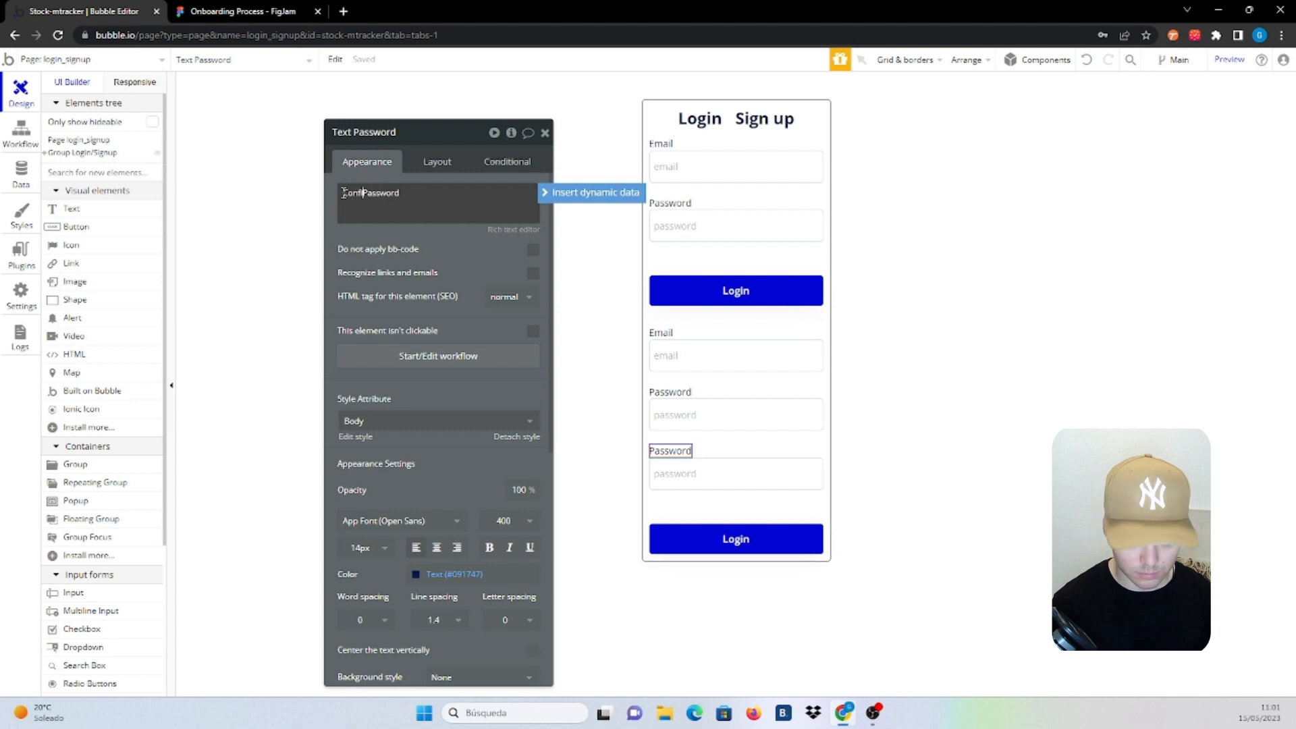
{"action": "type", "text": "rm"}
{"action": "left_click", "coordinate": [702, 476]}
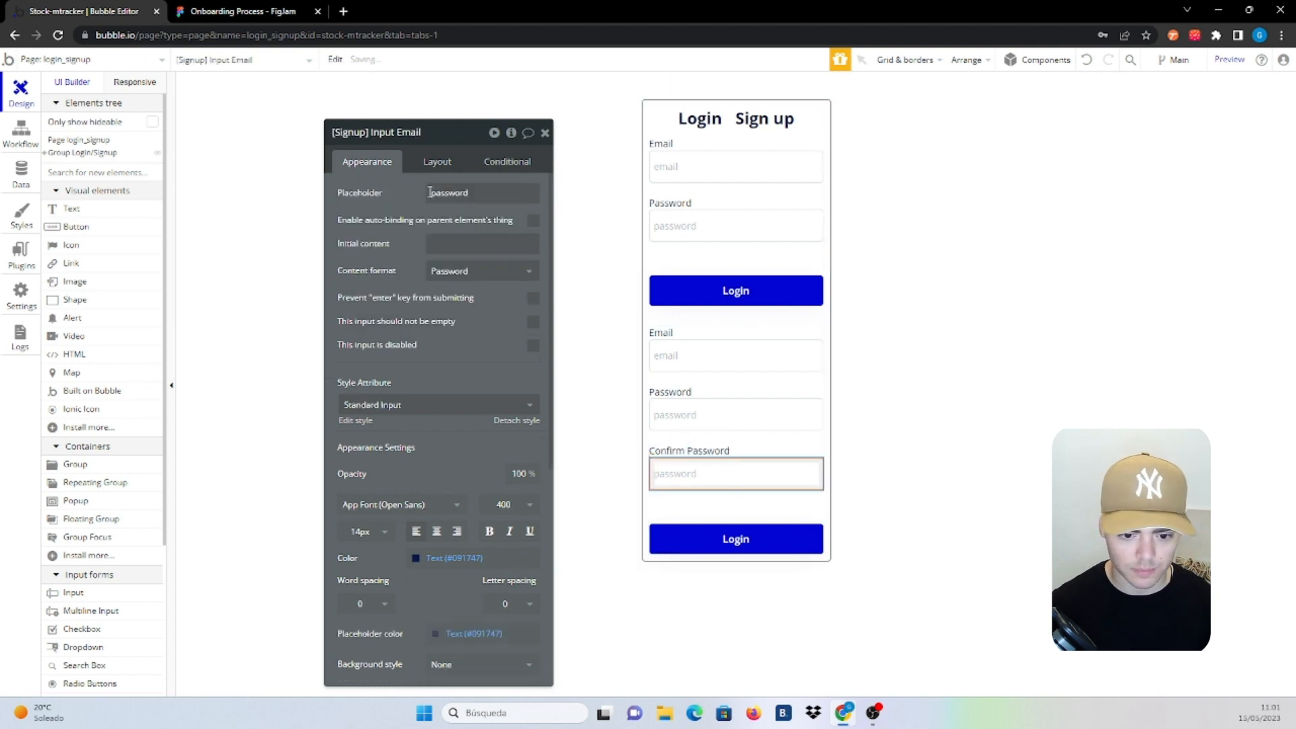
{"action": "double_click", "coordinate": [432, 193]}
{"action": "left_click", "coordinate": [435, 196]}
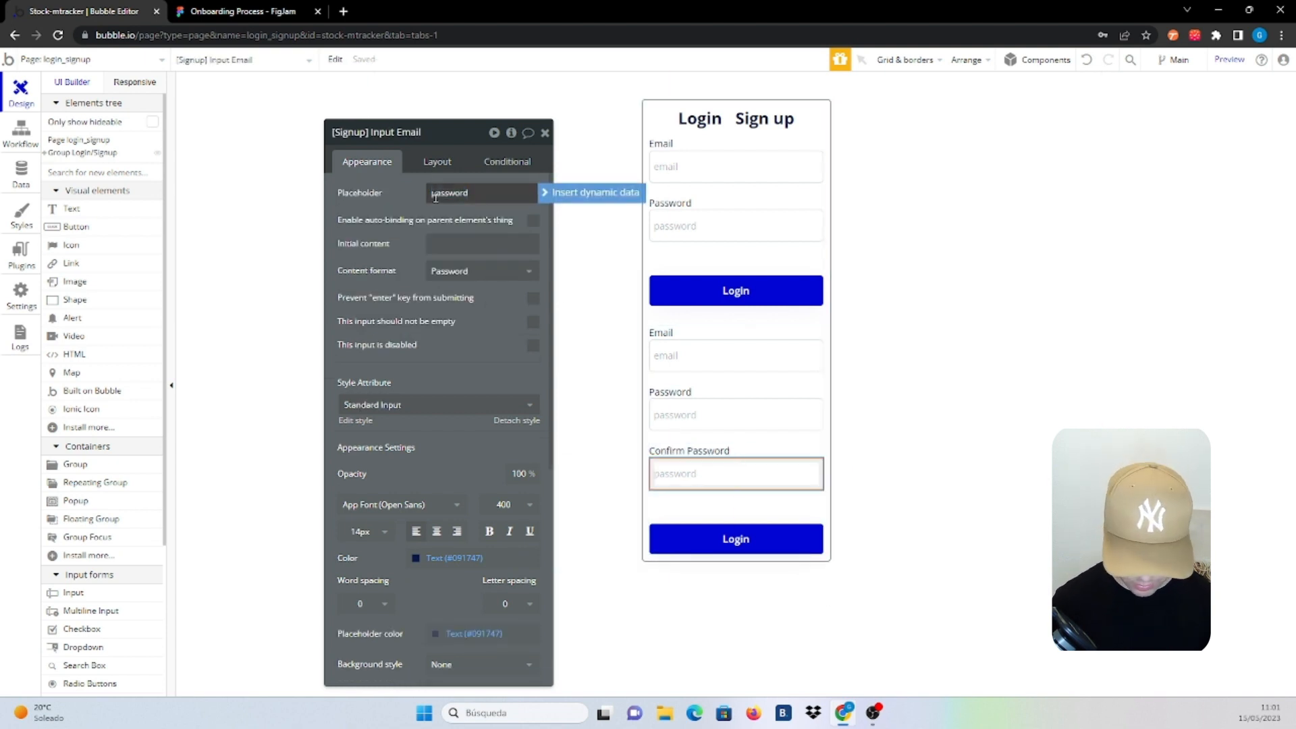
{"action": "type", "text": "confirm"}
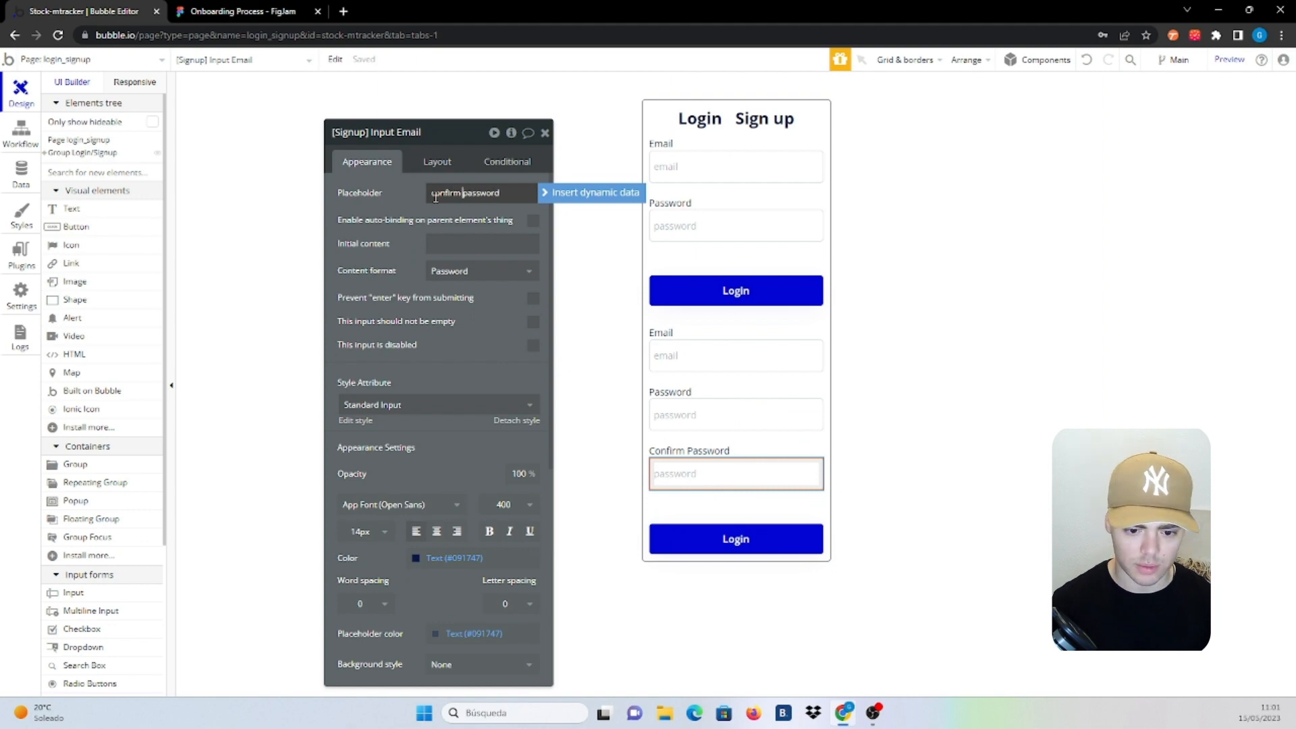
Change the Signup group's button text from 'Login' to 'Signup'
{"action": "left_click", "coordinate": [762, 435]}
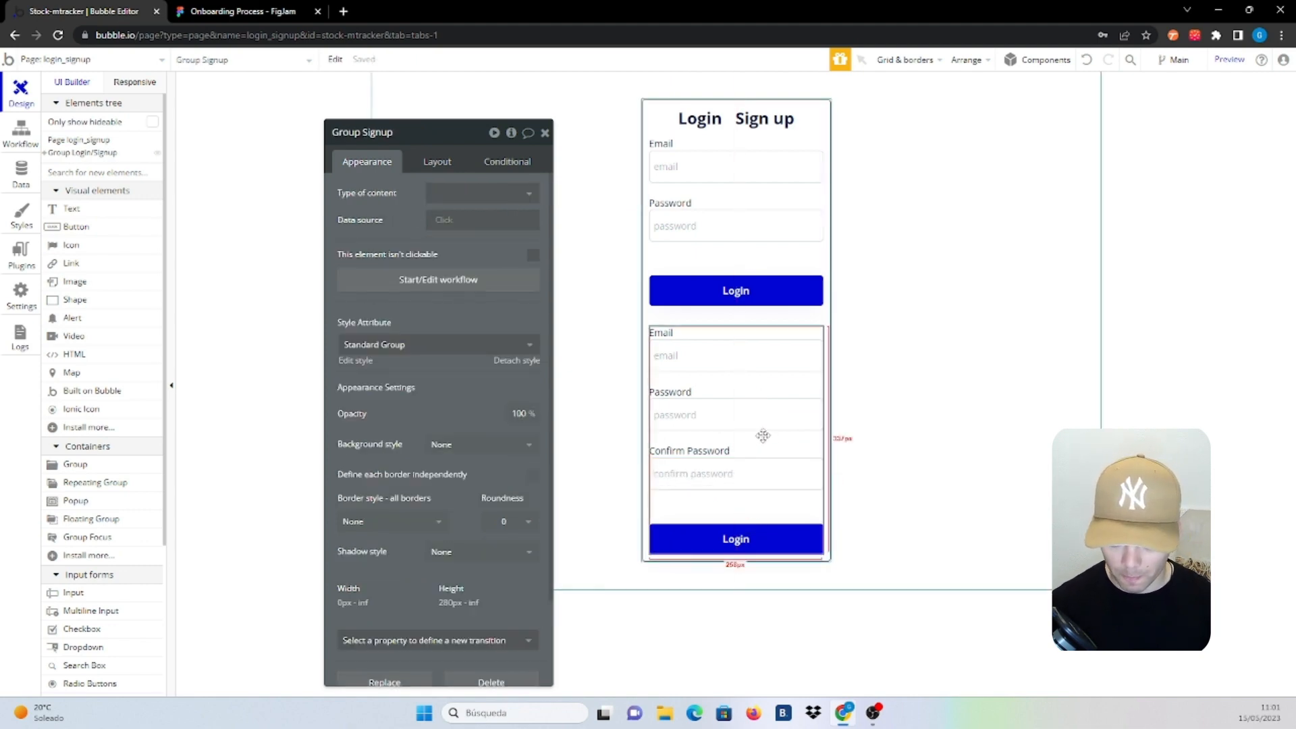
{"action": "left_click", "coordinate": [737, 538]}
{"action": "left_click", "coordinate": [429, 196]}
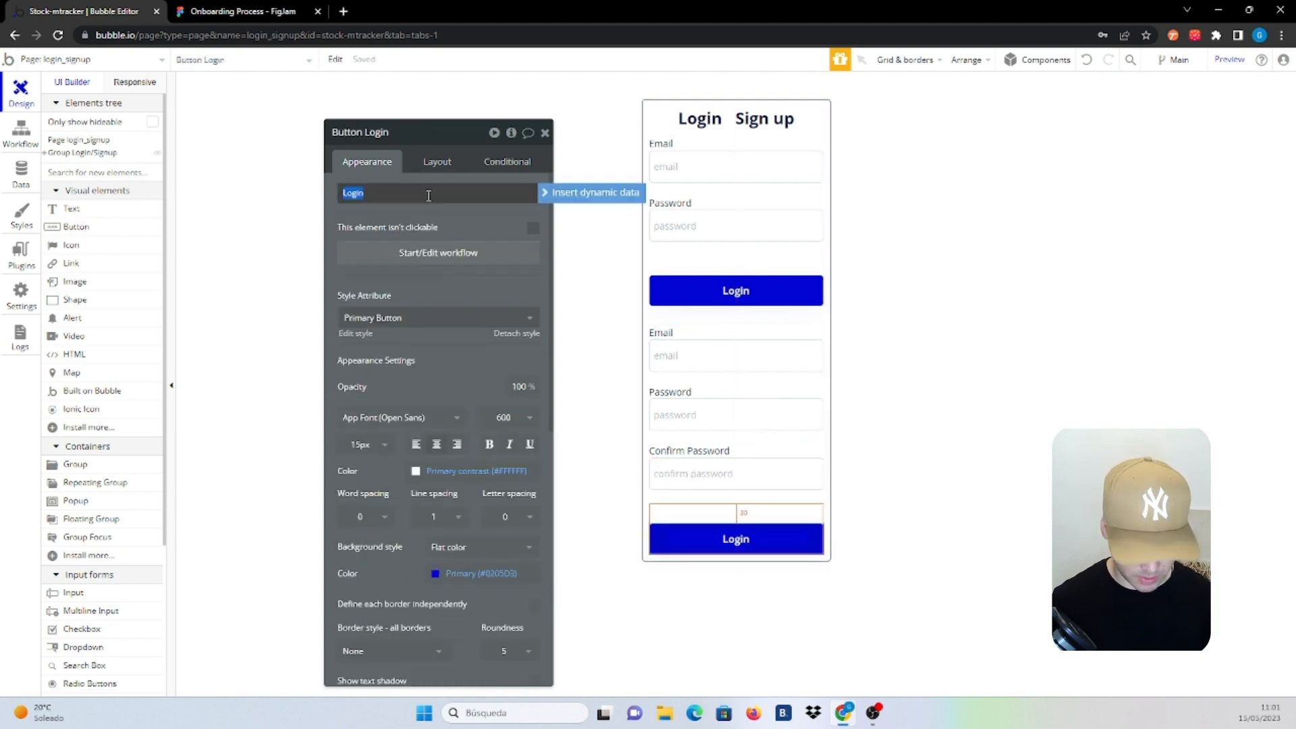
{"action": "type", "text": "Signup"}
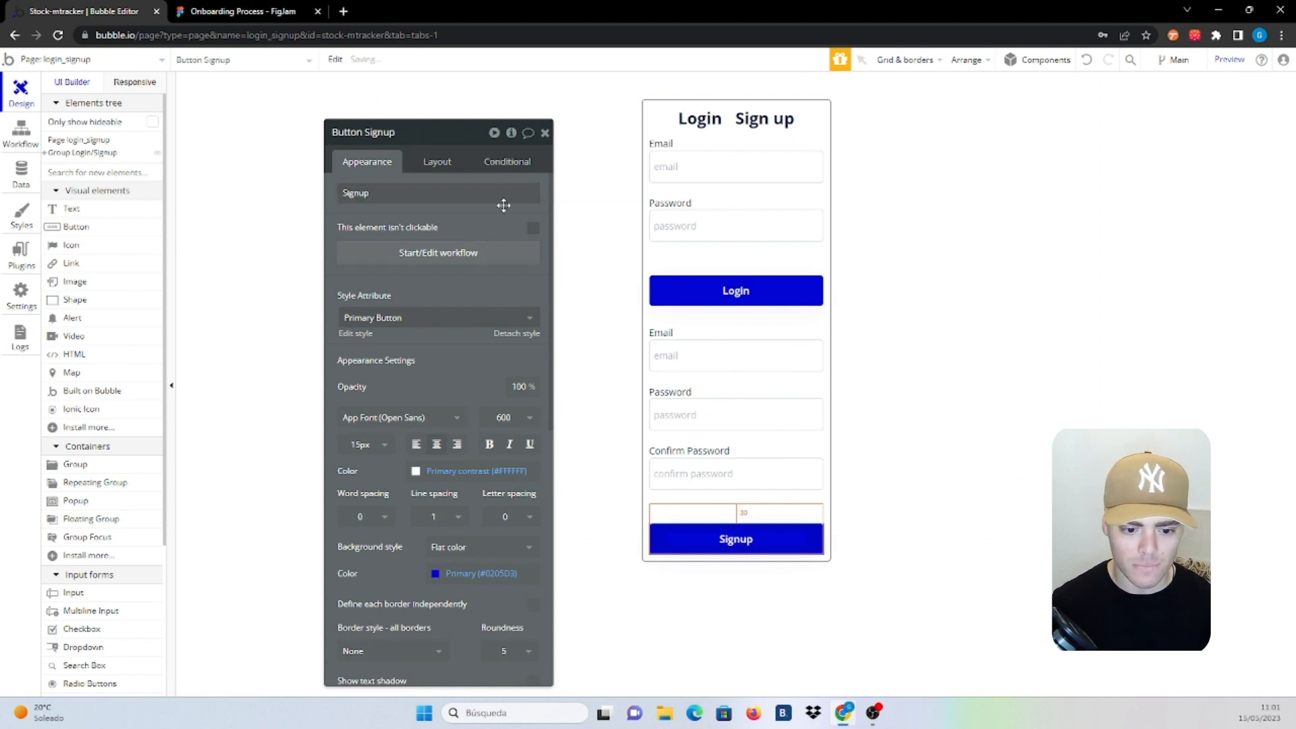
{"action": "left_click_drag", "start_coordinate": [501, 205], "coordinate": [411, 197]}
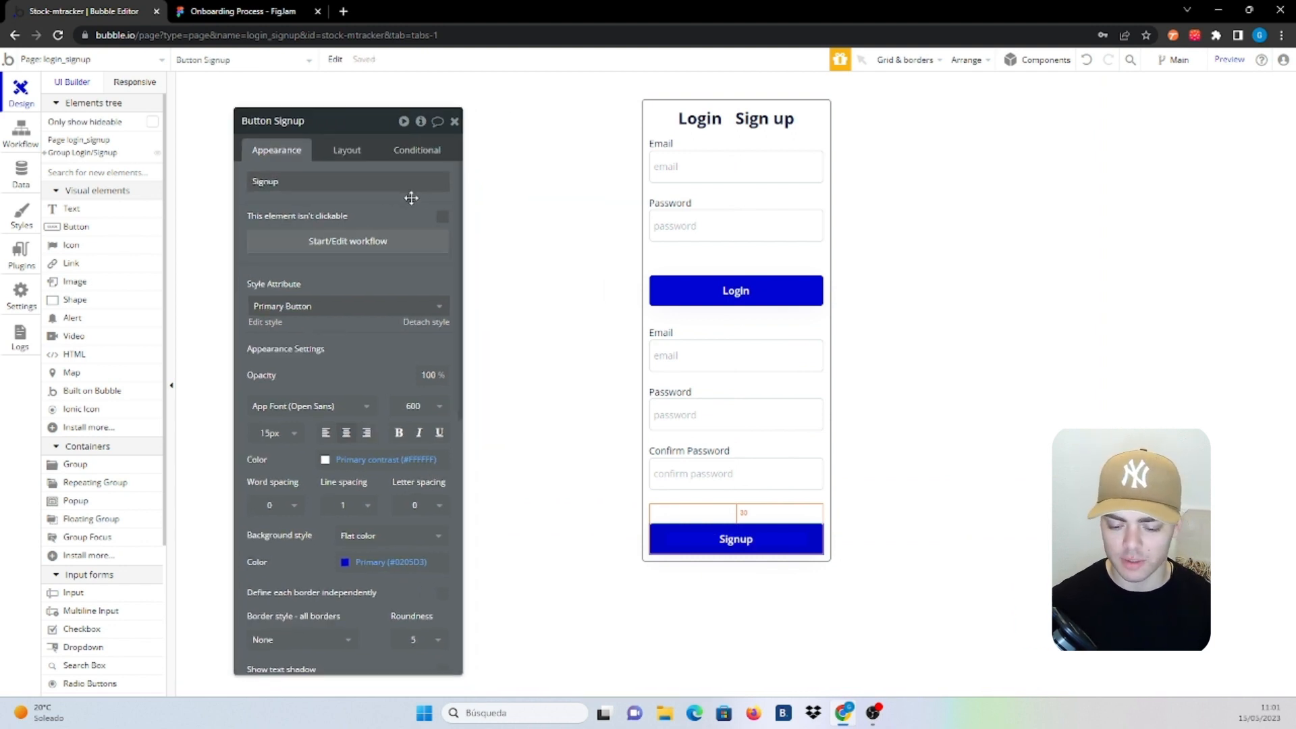
{"action": "left_click", "coordinate": [807, 374]}
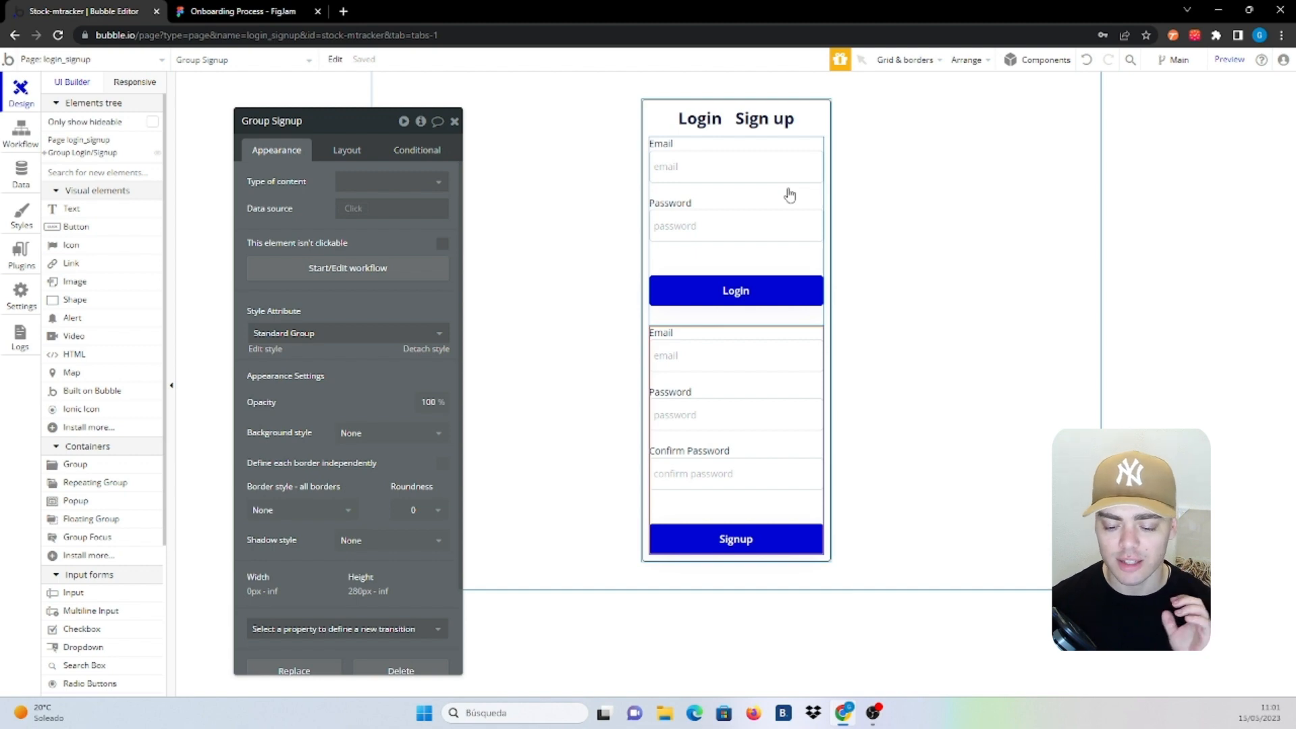
{"action": "left_click", "coordinate": [707, 131]}
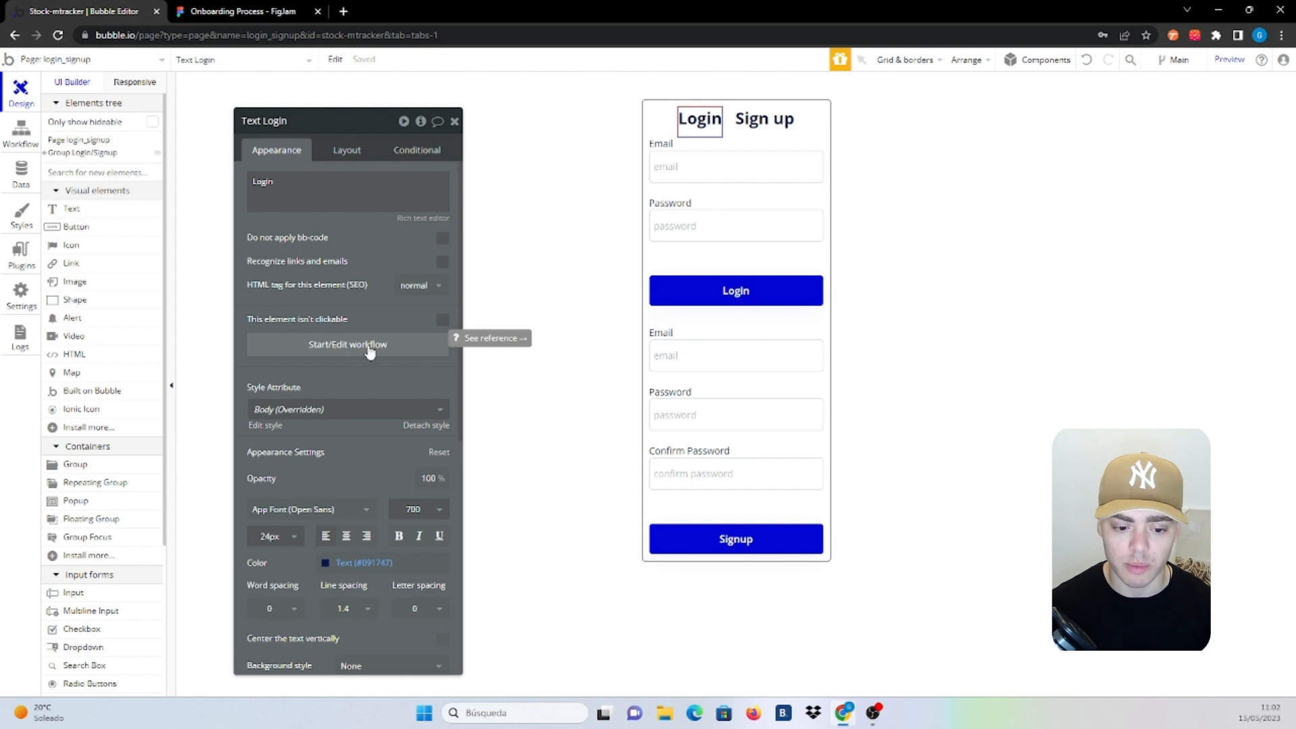
Give the Login heading a 'Set state of an element' workflow setting Group Login/Signup's Login/Signup state to 'Login'
{"action": "left_click", "coordinate": [370, 346]}
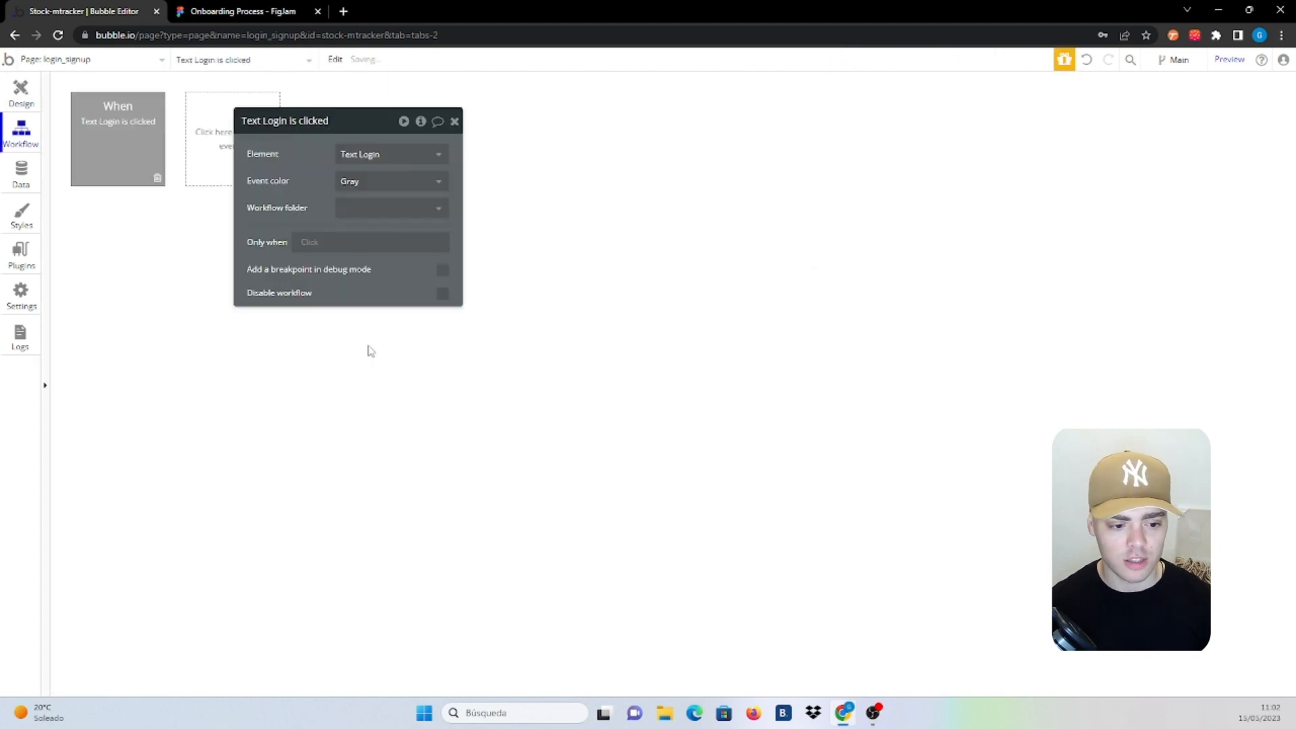
{"action": "left_click", "coordinate": [160, 233]}
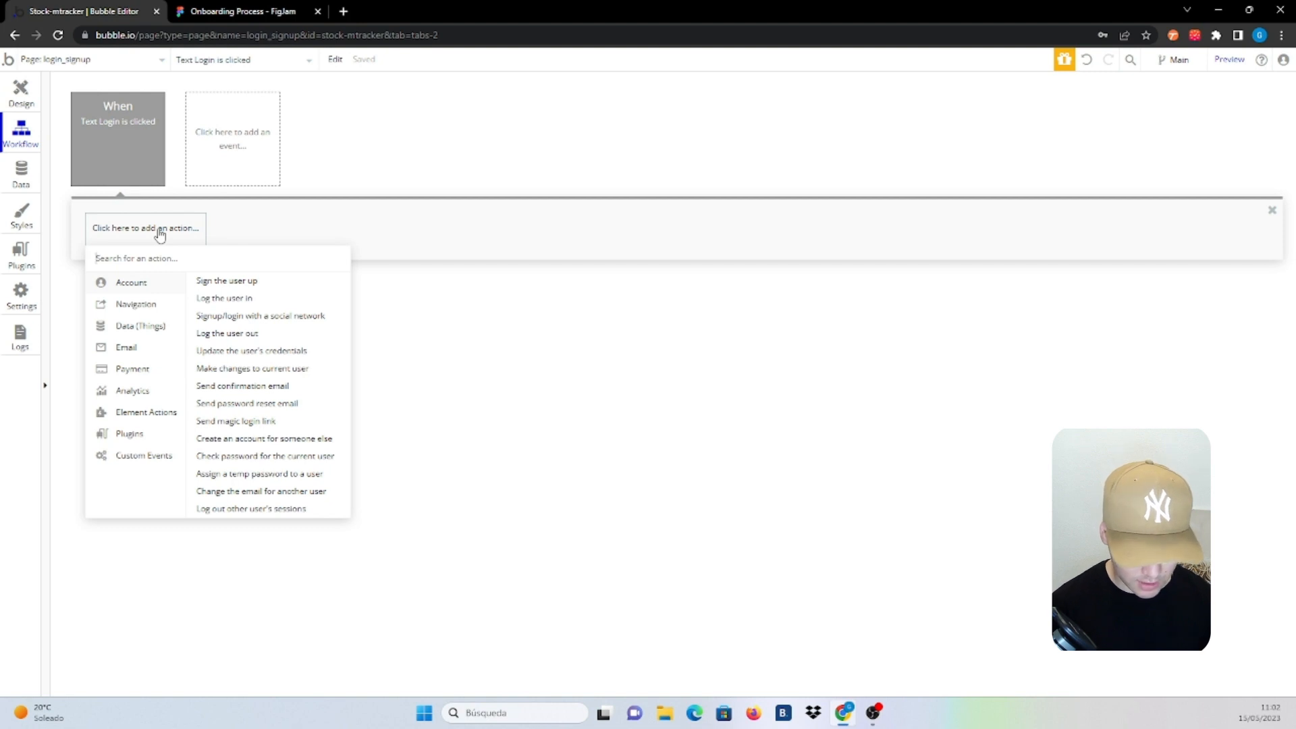
{"action": "type", "text": "set"}
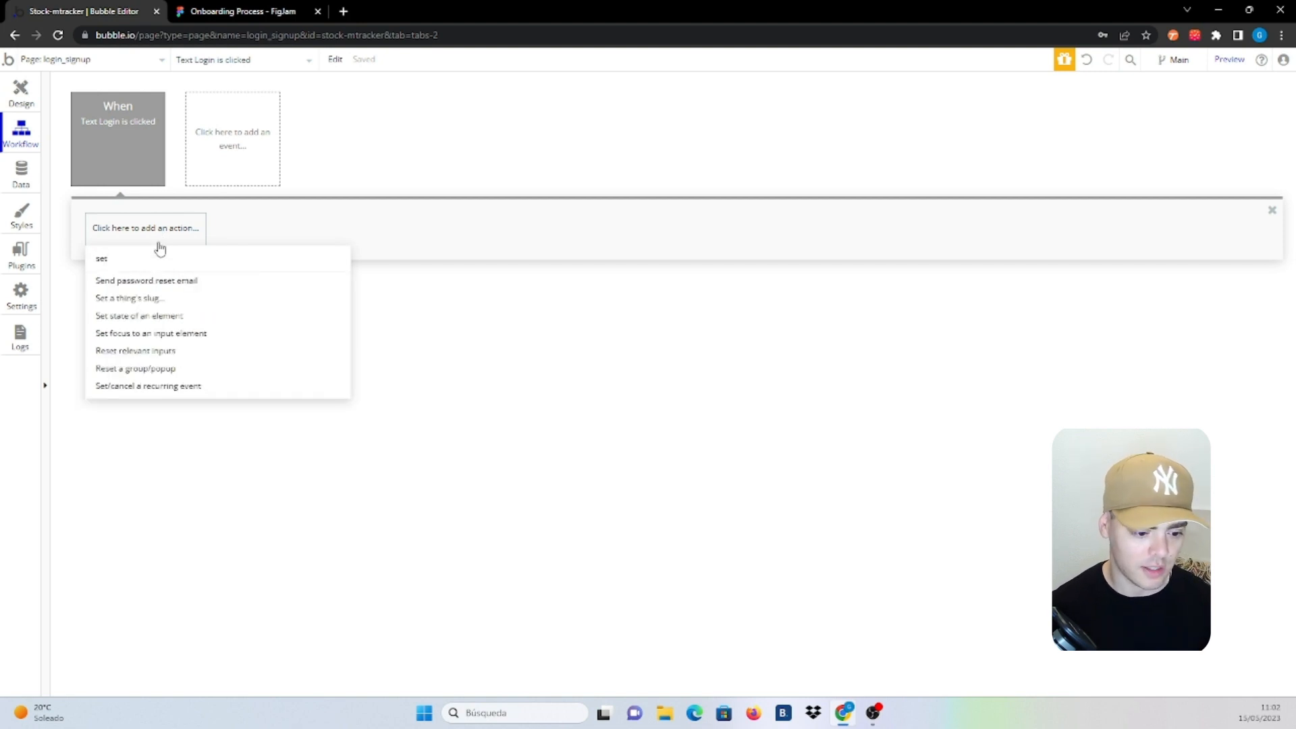
{"action": "left_click", "coordinate": [159, 317]}
{"action": "left_click", "coordinate": [408, 154]}
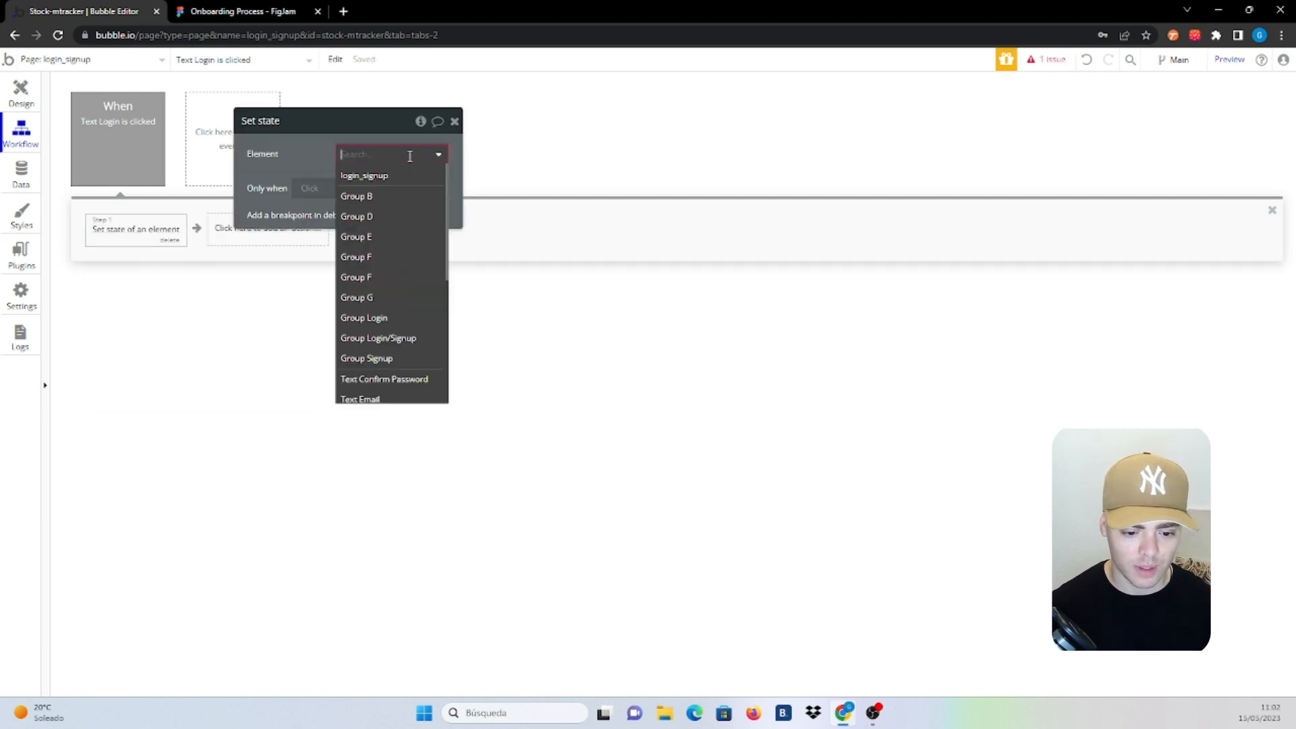
{"action": "left_click", "coordinate": [421, 345]}
{"action": "left_click", "coordinate": [388, 181]}
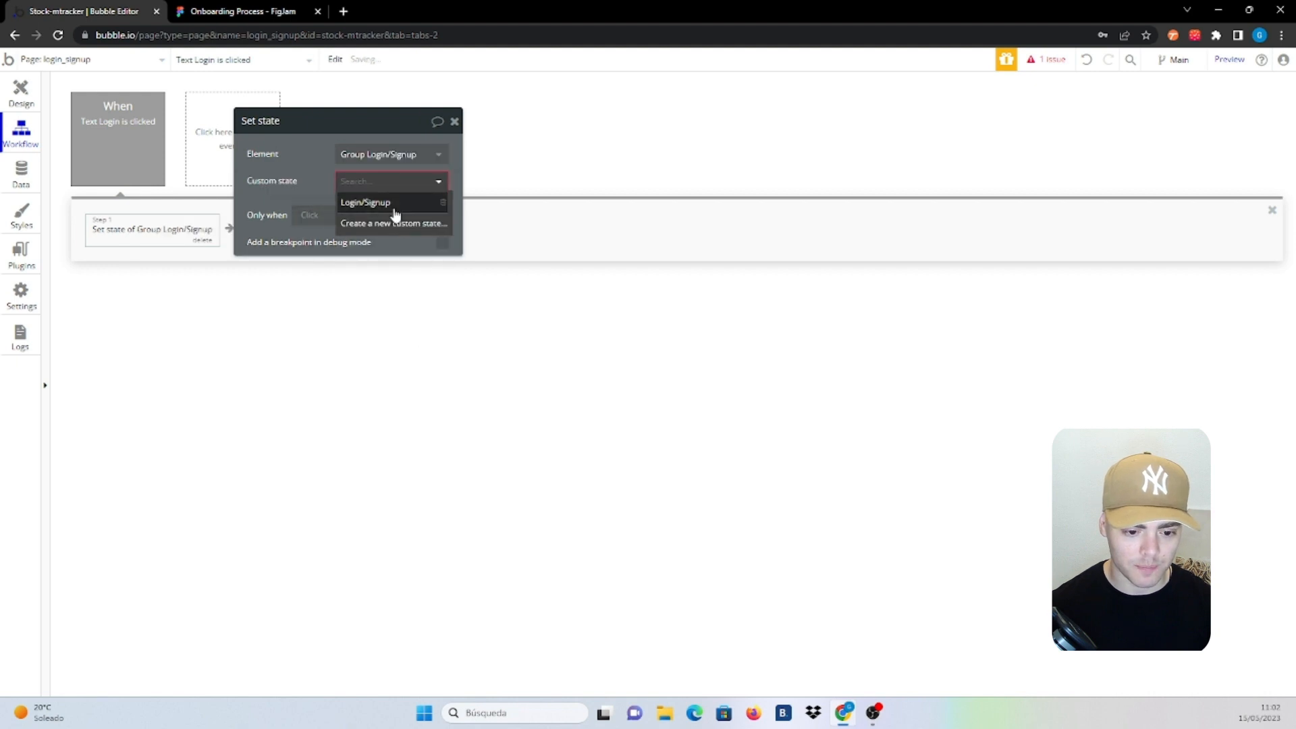
{"action": "left_click", "coordinate": [368, 200]}
{"action": "left_click", "coordinate": [359, 207]}
{"action": "type", "text": "Login"}
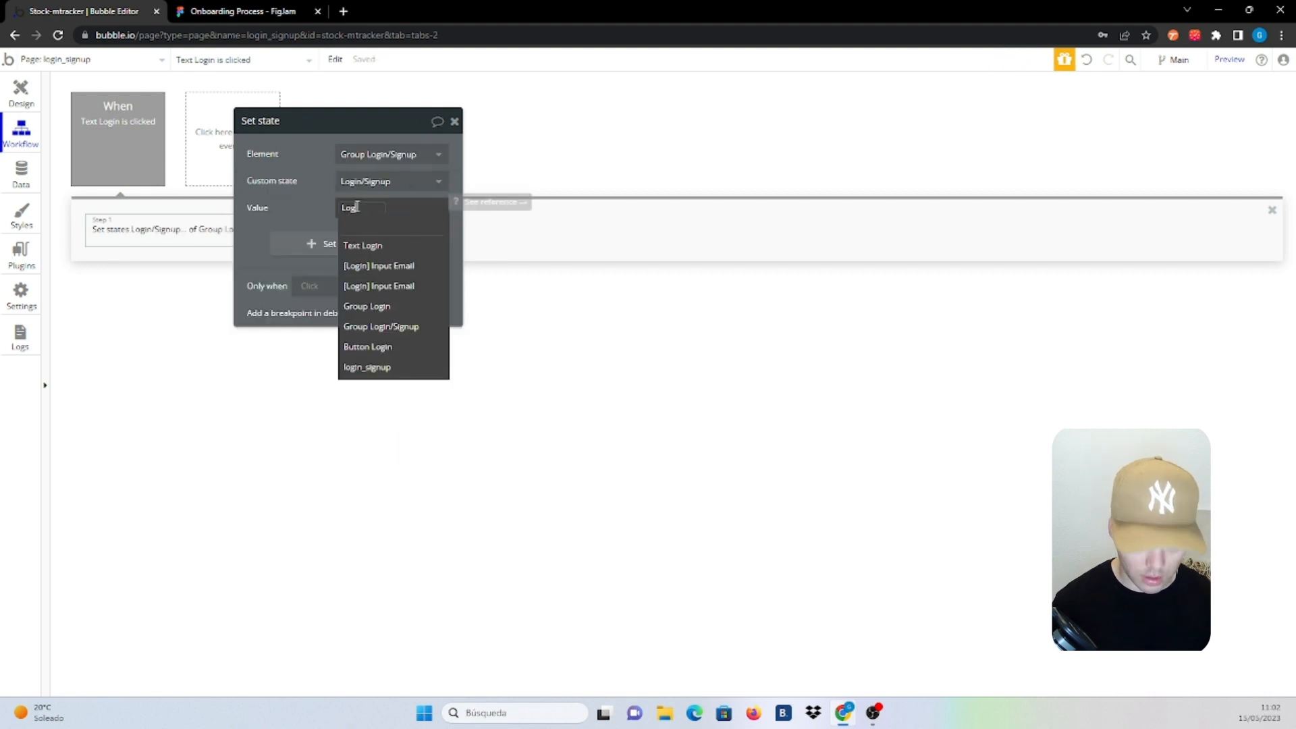
{"action": "left_click", "coordinate": [332, 207]}
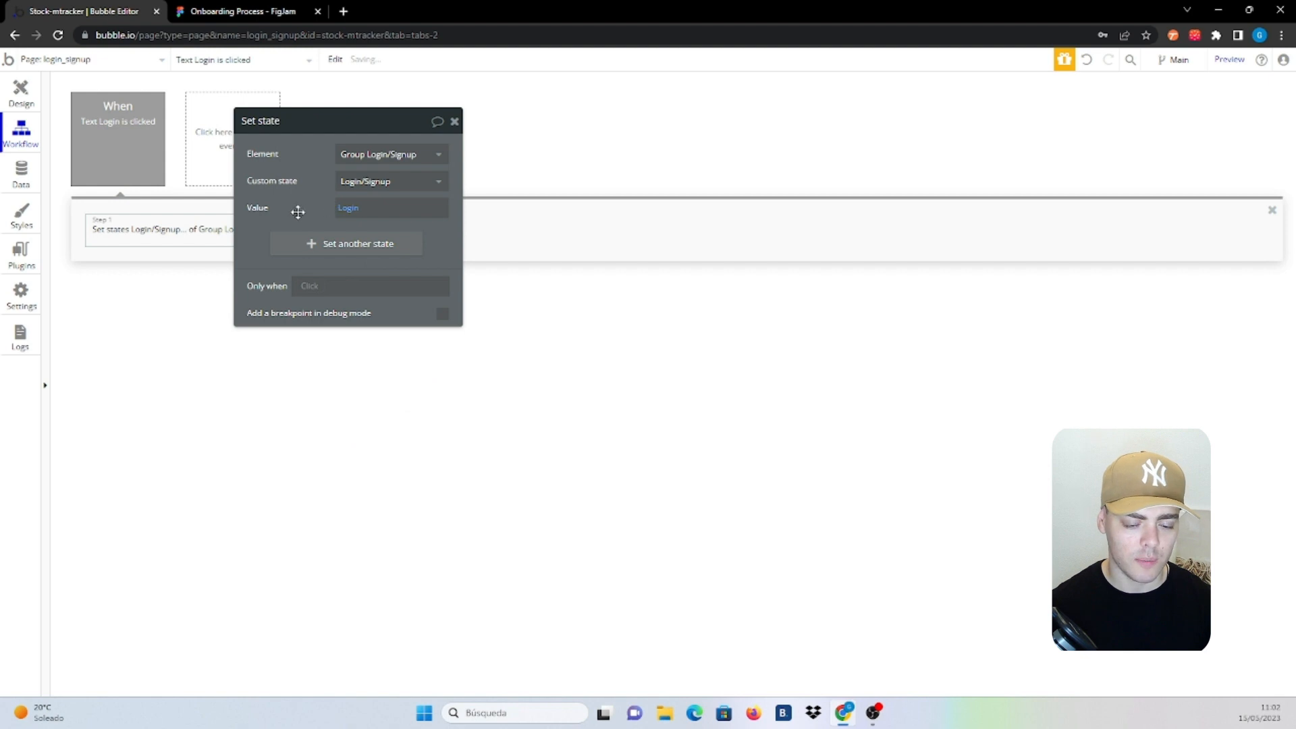
Start a workflow on the Sign up heading with a 'Set state of an element' action
{"action": "left_click", "coordinate": [12, 95]}
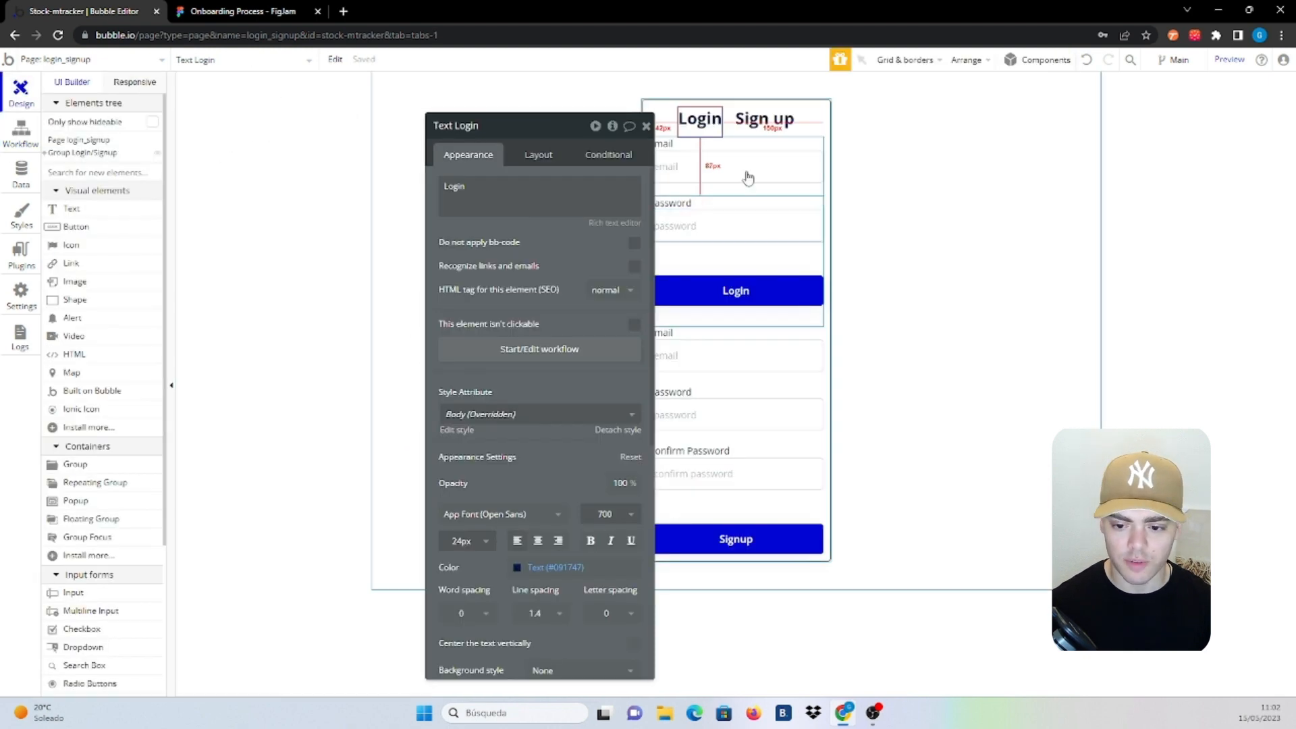
{"action": "left_click", "coordinate": [765, 120]}
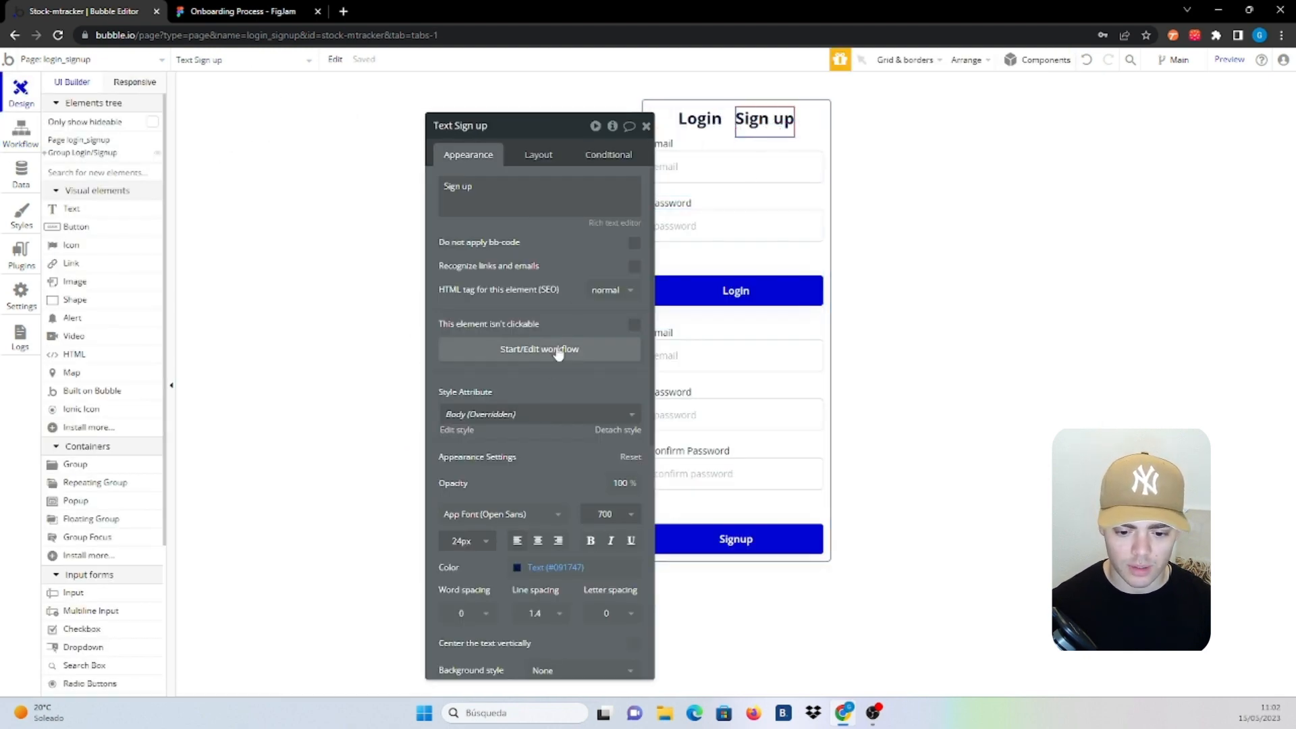
{"action": "left_click", "coordinate": [557, 350]}
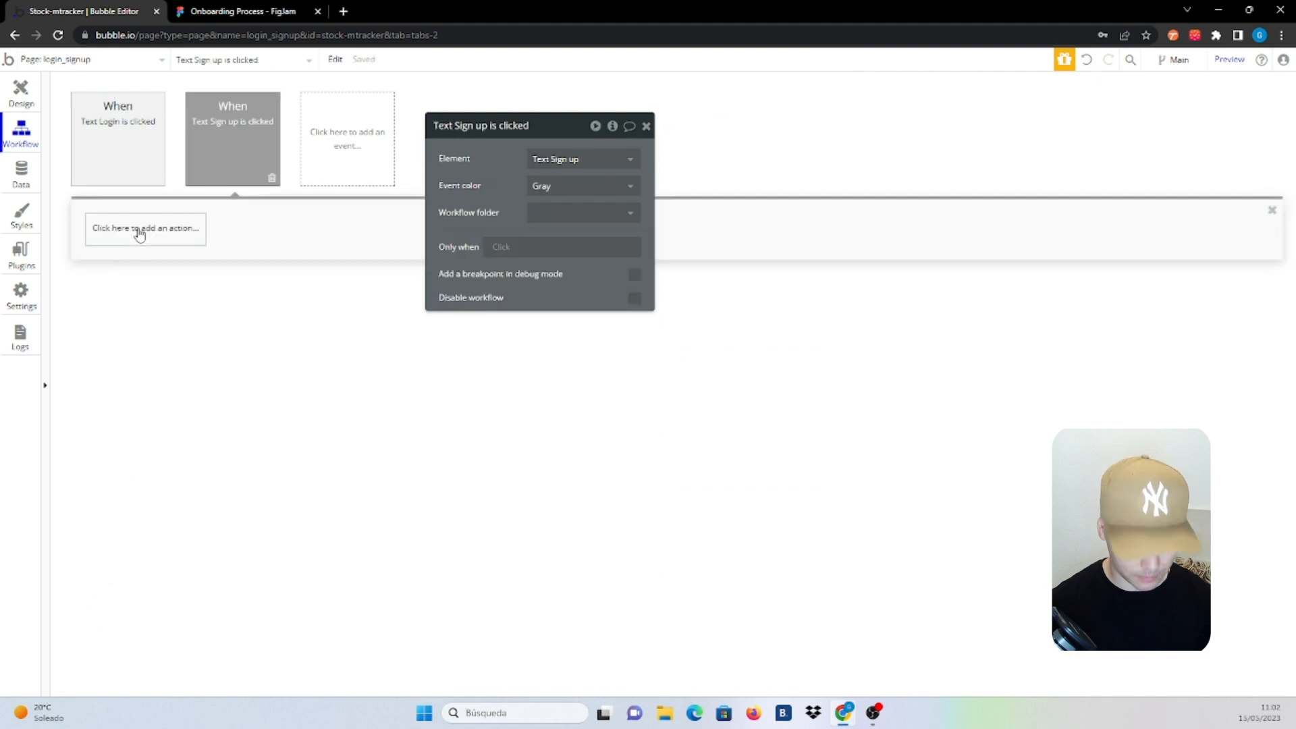
{"action": "left_click", "coordinate": [139, 229]}
{"action": "type", "text": "set st"}
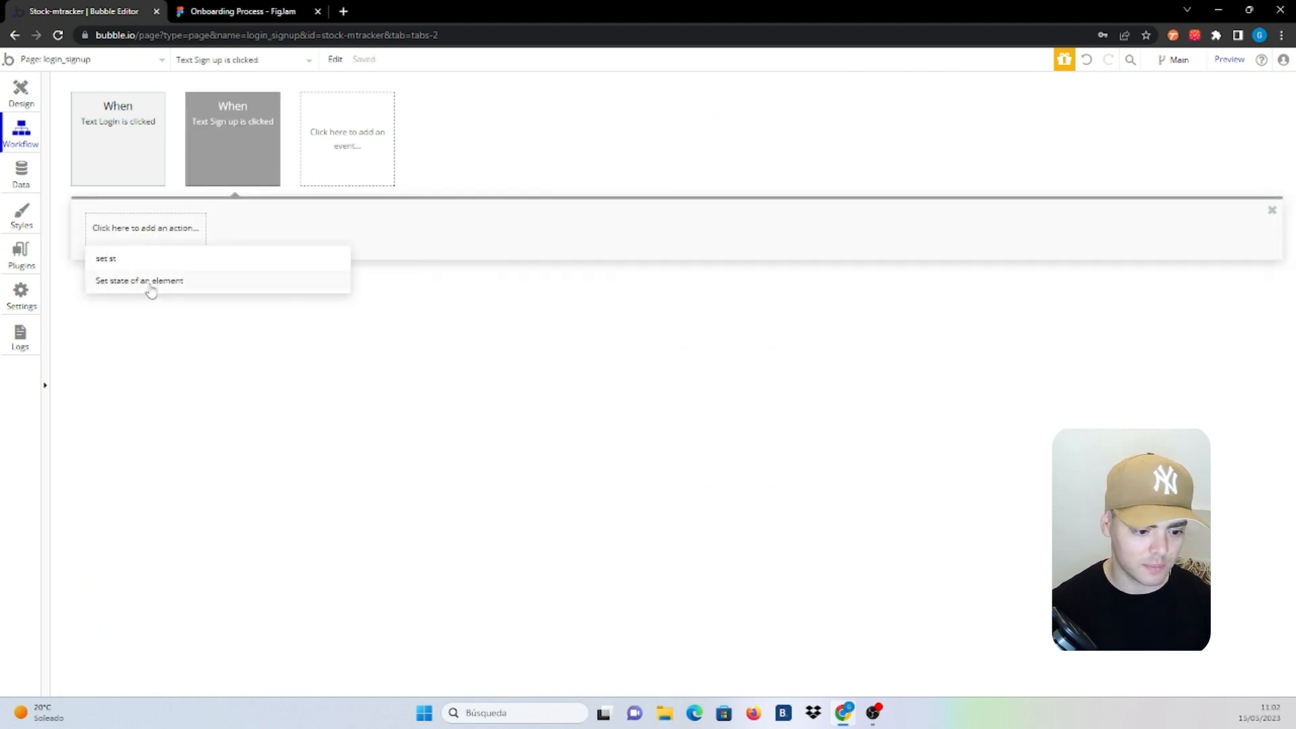
{"action": "left_click", "coordinate": [151, 291]}
Target Group Login/Signup's Login/Signup state with value 'Signup', then return to Design
{"action": "left_click", "coordinate": [629, 162]}
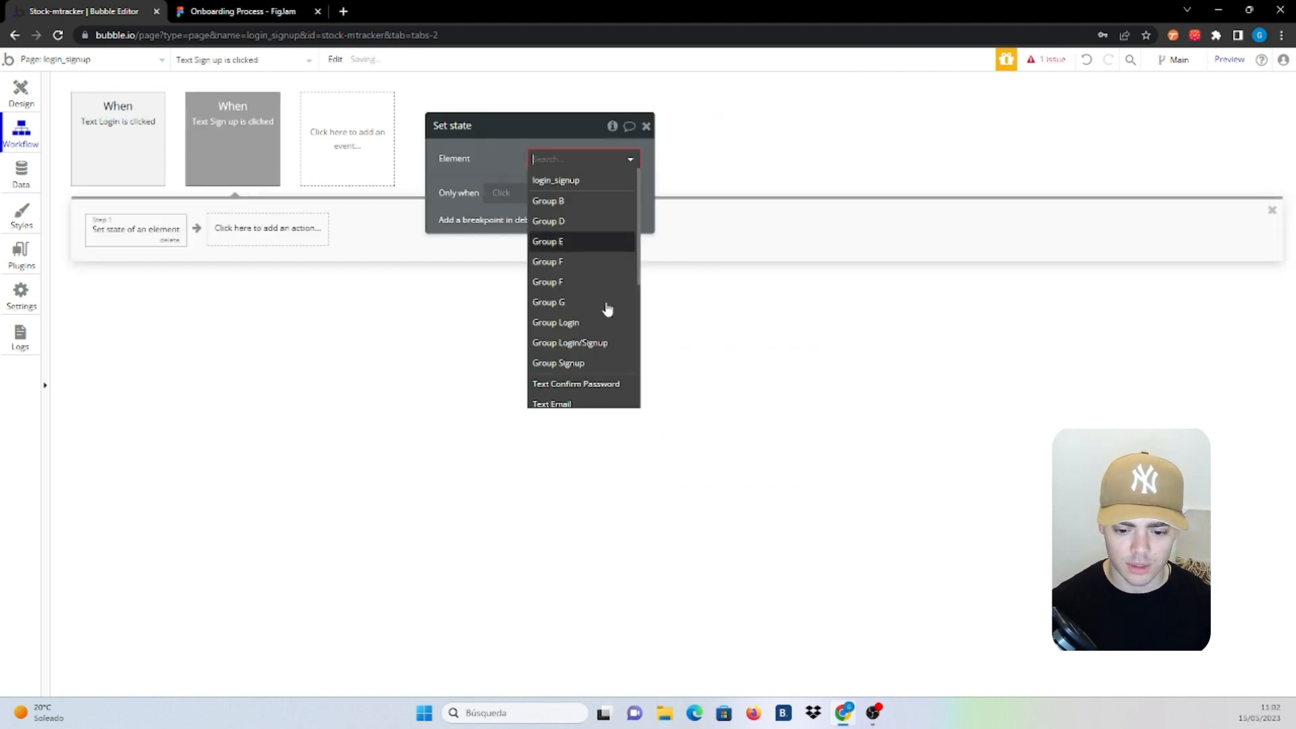
{"action": "left_click", "coordinate": [594, 343]}
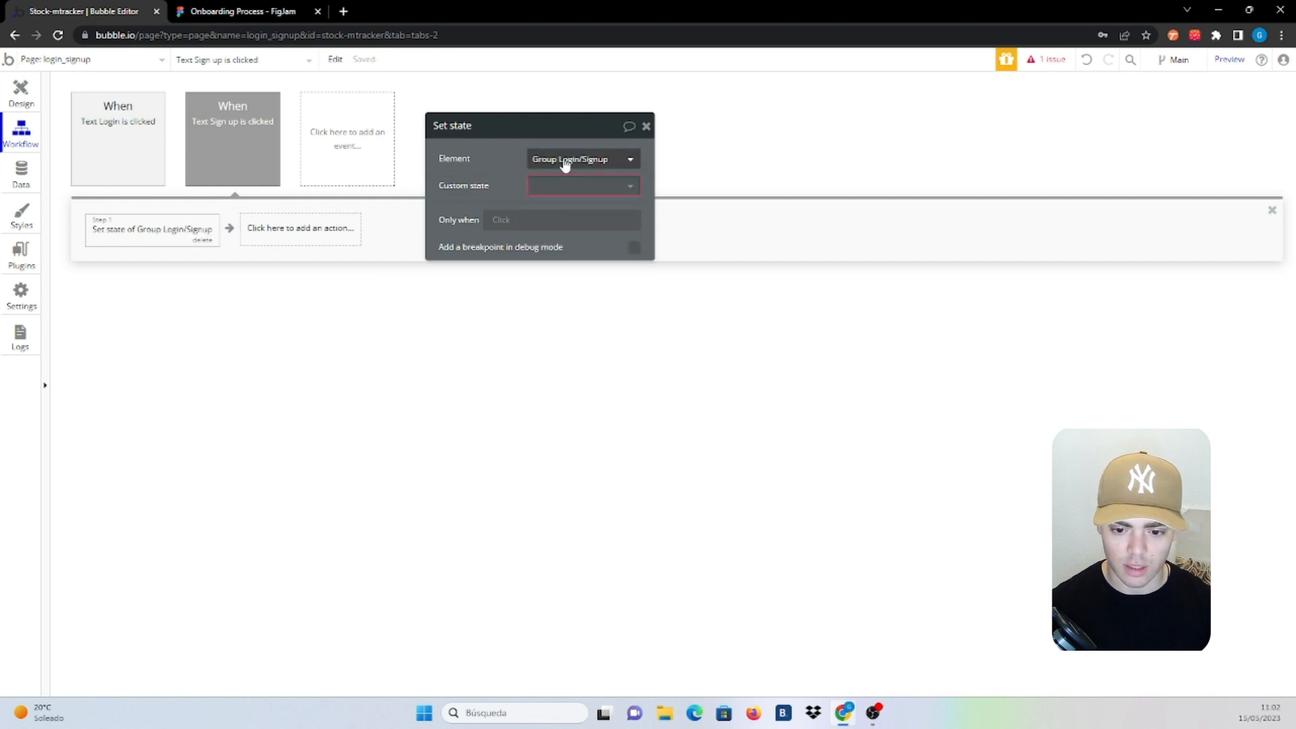
{"action": "left_click", "coordinate": [587, 186]}
{"action": "left_click", "coordinate": [567, 204]}
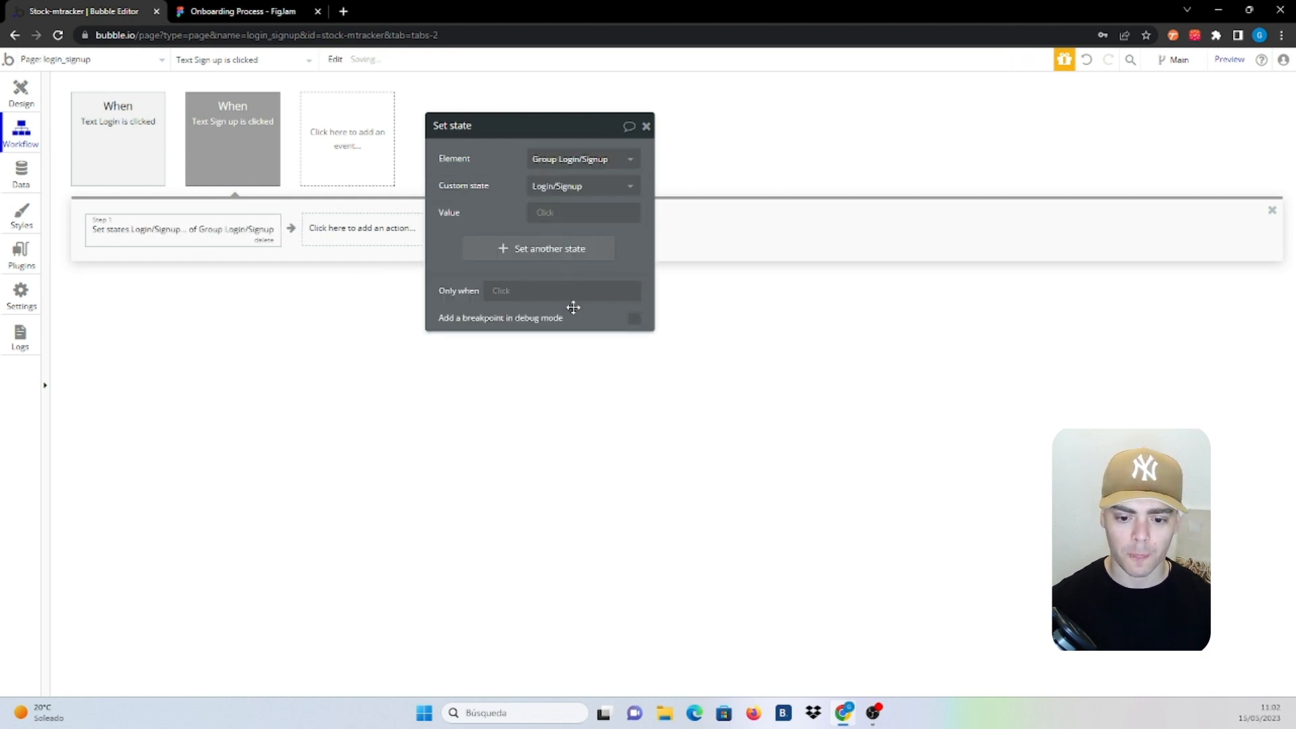
{"action": "left_click", "coordinate": [550, 214]}
{"action": "type", "text": "Sig"}
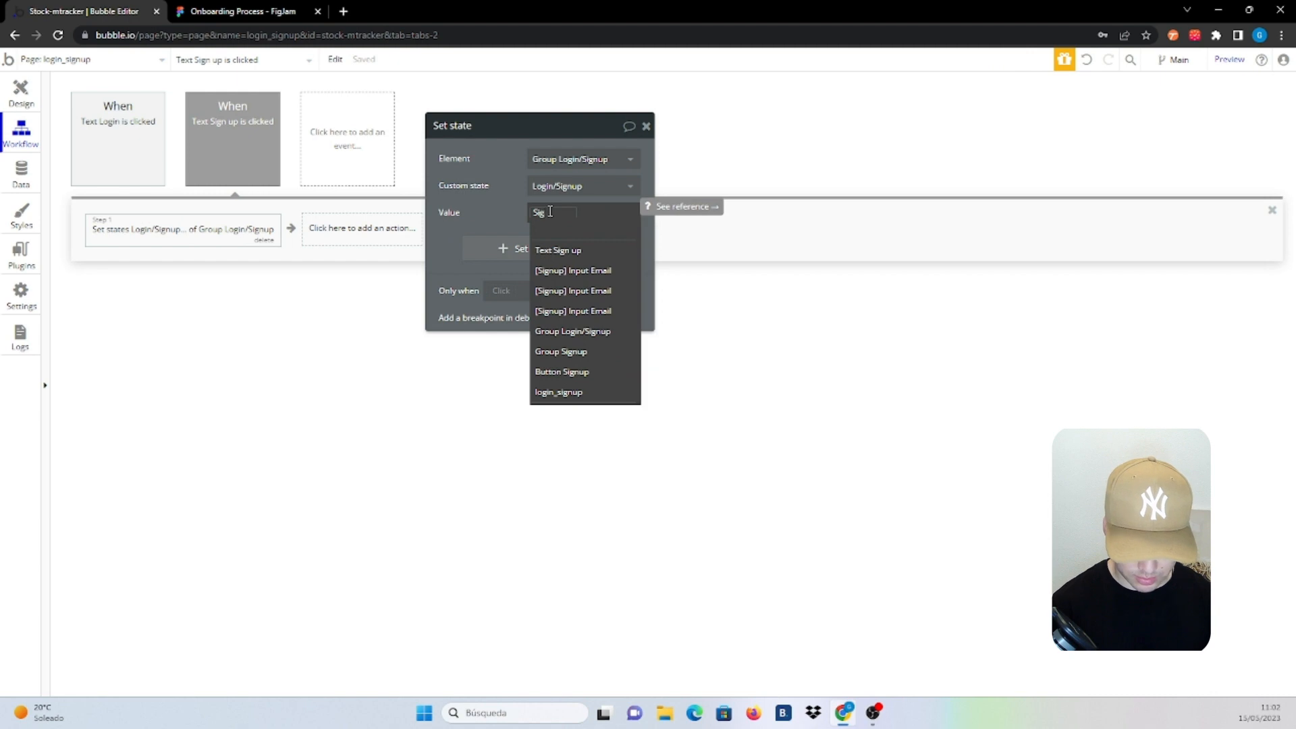
{"action": "type", "text": "nup"}
{"action": "left_click", "coordinate": [501, 216]}
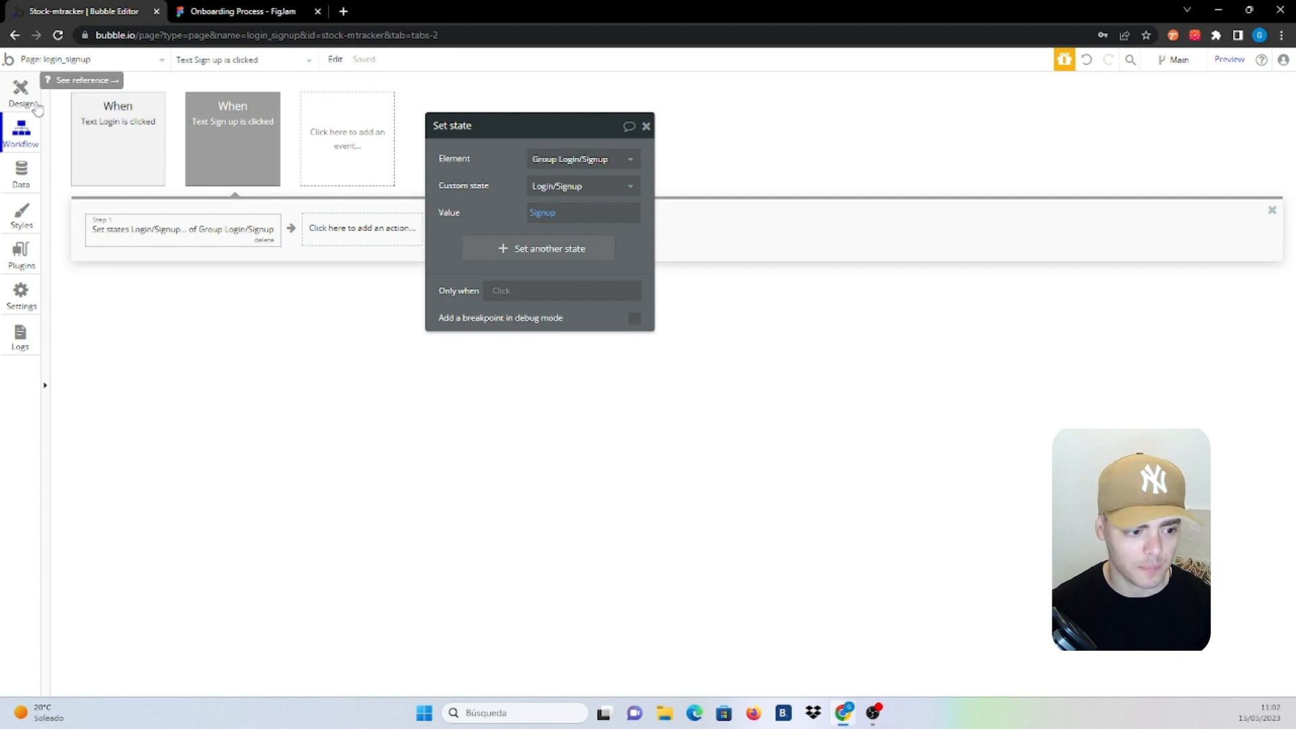
{"action": "left_click", "coordinate": [35, 105]}
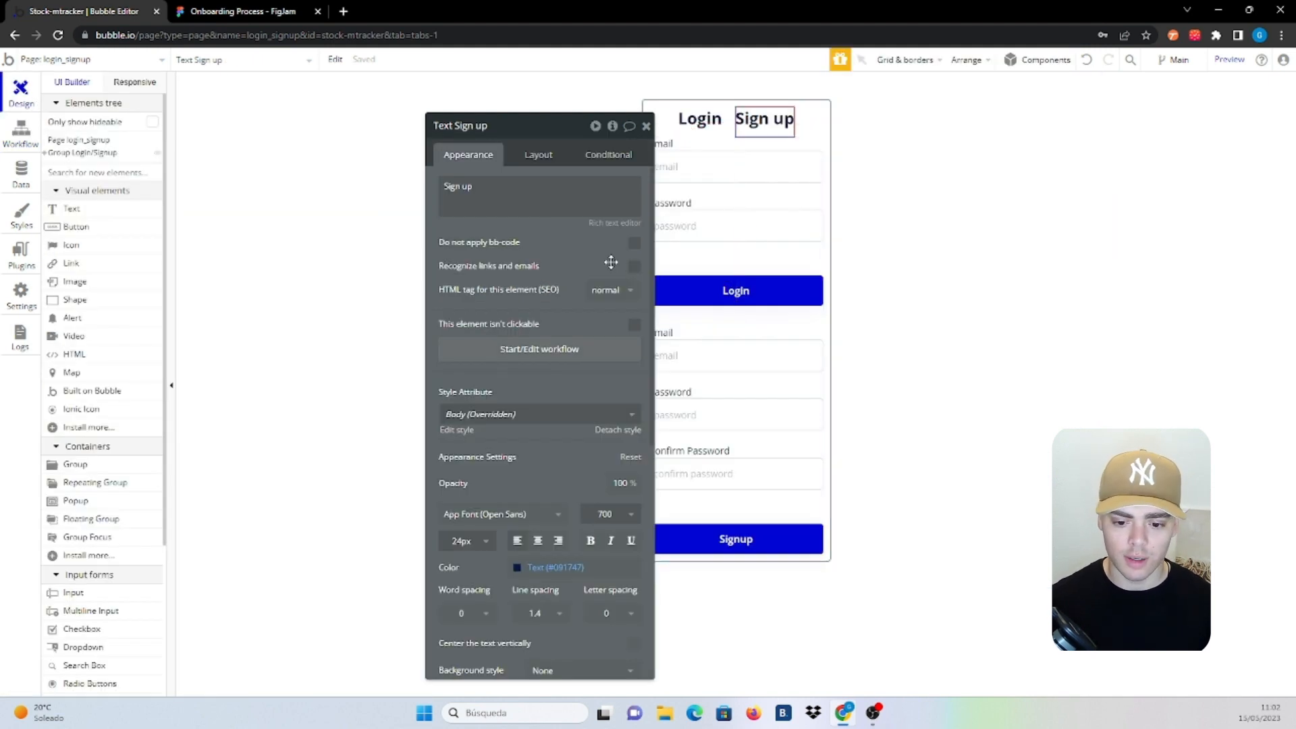
Add a condition to the Login heading for when Group Login/Signup's Login/Signup state is Signup
{"action": "left_click_drag", "start_coordinate": [611, 262], "coordinate": [328, 223]}
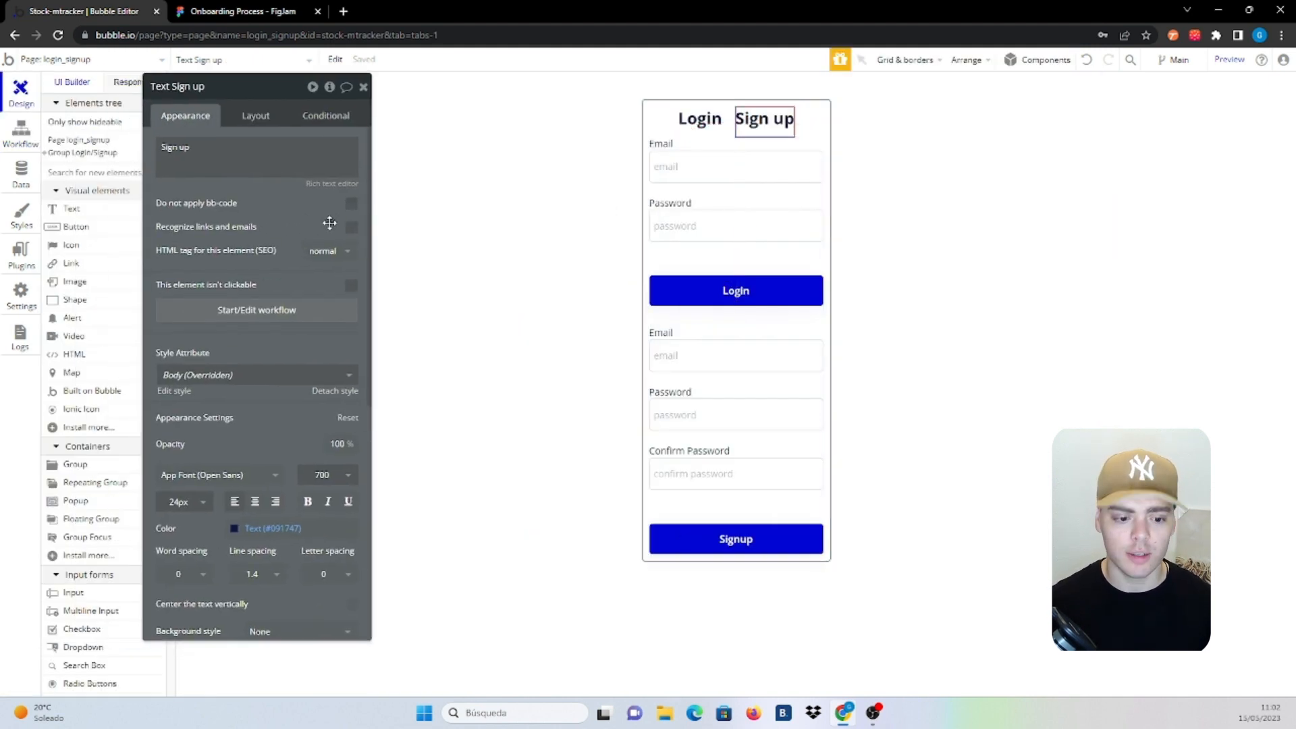
{"action": "left_click", "coordinate": [699, 119]}
{"action": "left_click", "coordinate": [325, 116]}
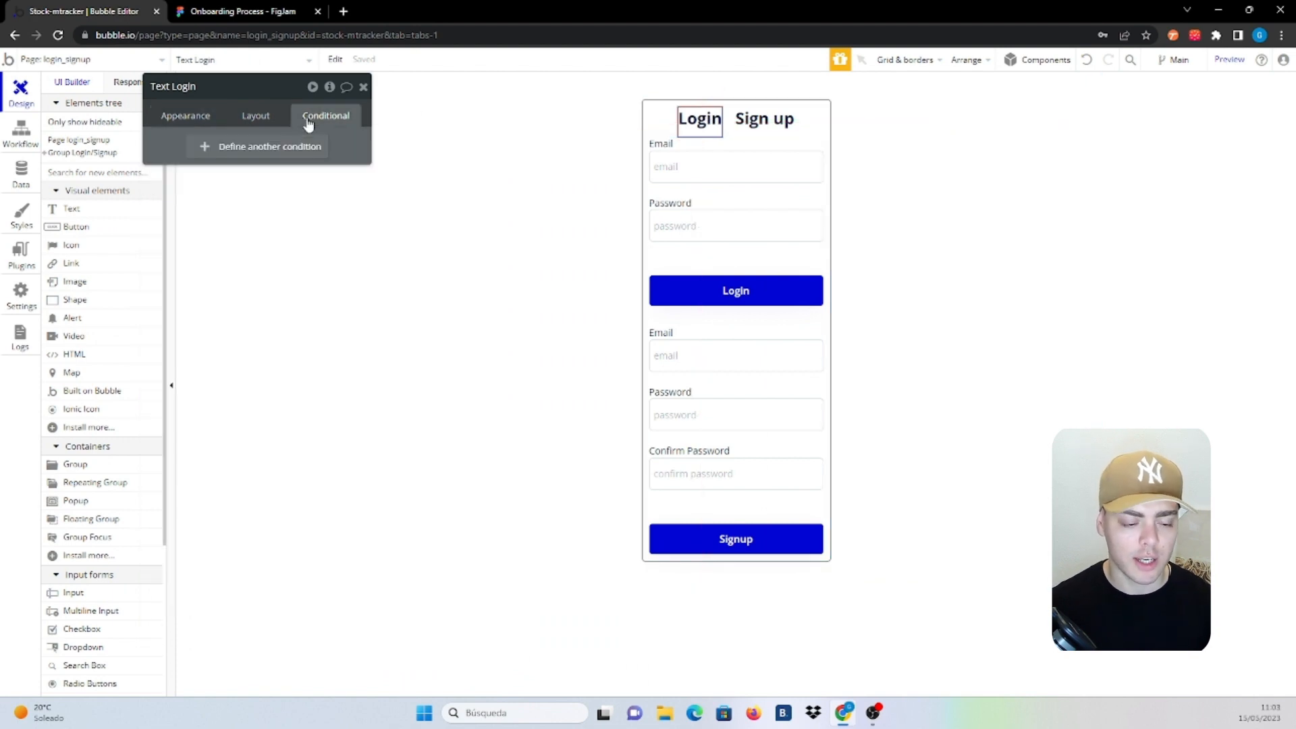
{"action": "left_click", "coordinate": [274, 147]}
{"action": "left_click", "coordinate": [213, 155]}
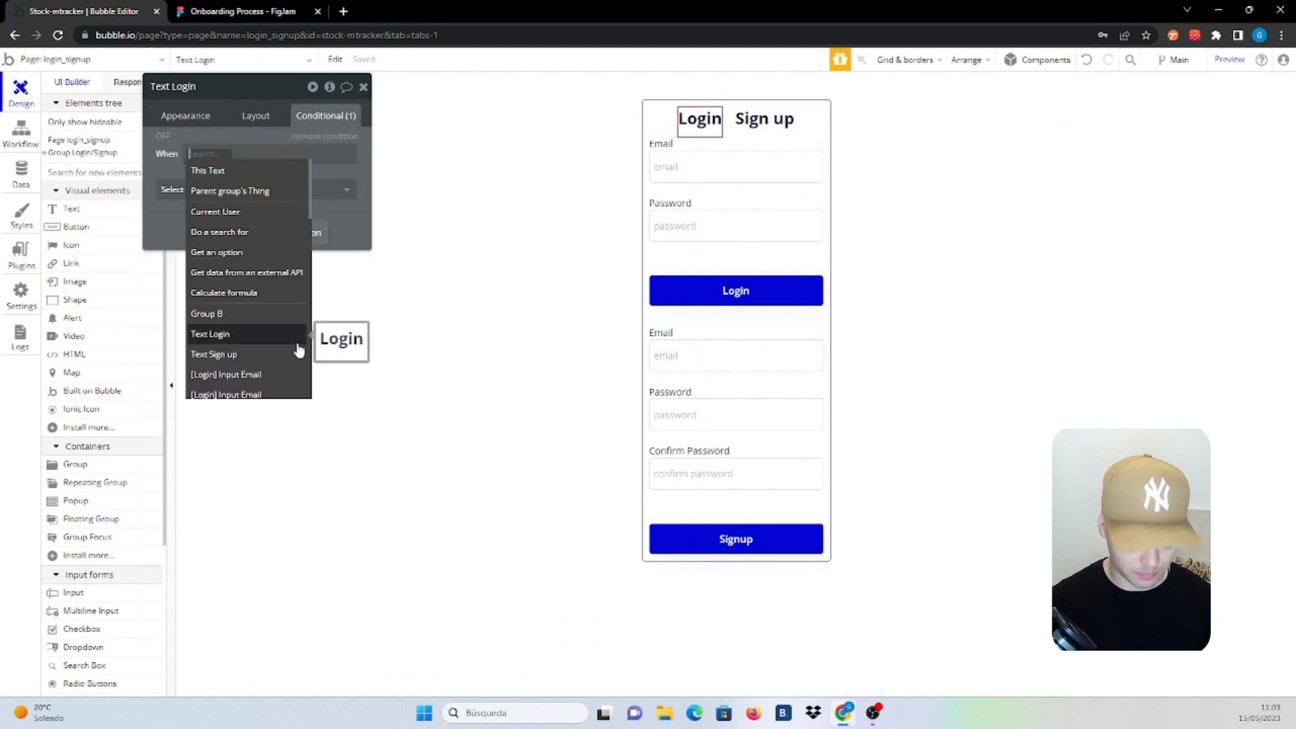
{"action": "type", "text": "lo"}
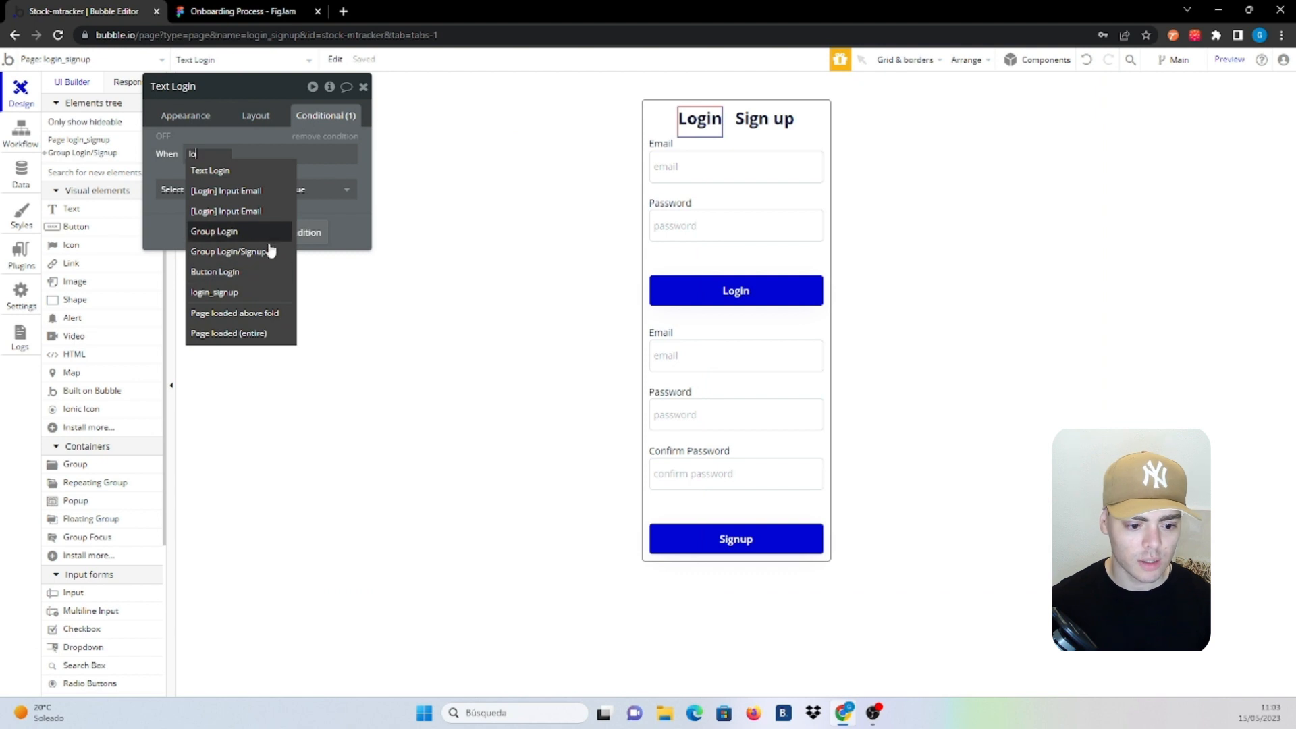
{"action": "left_click", "coordinate": [269, 251]}
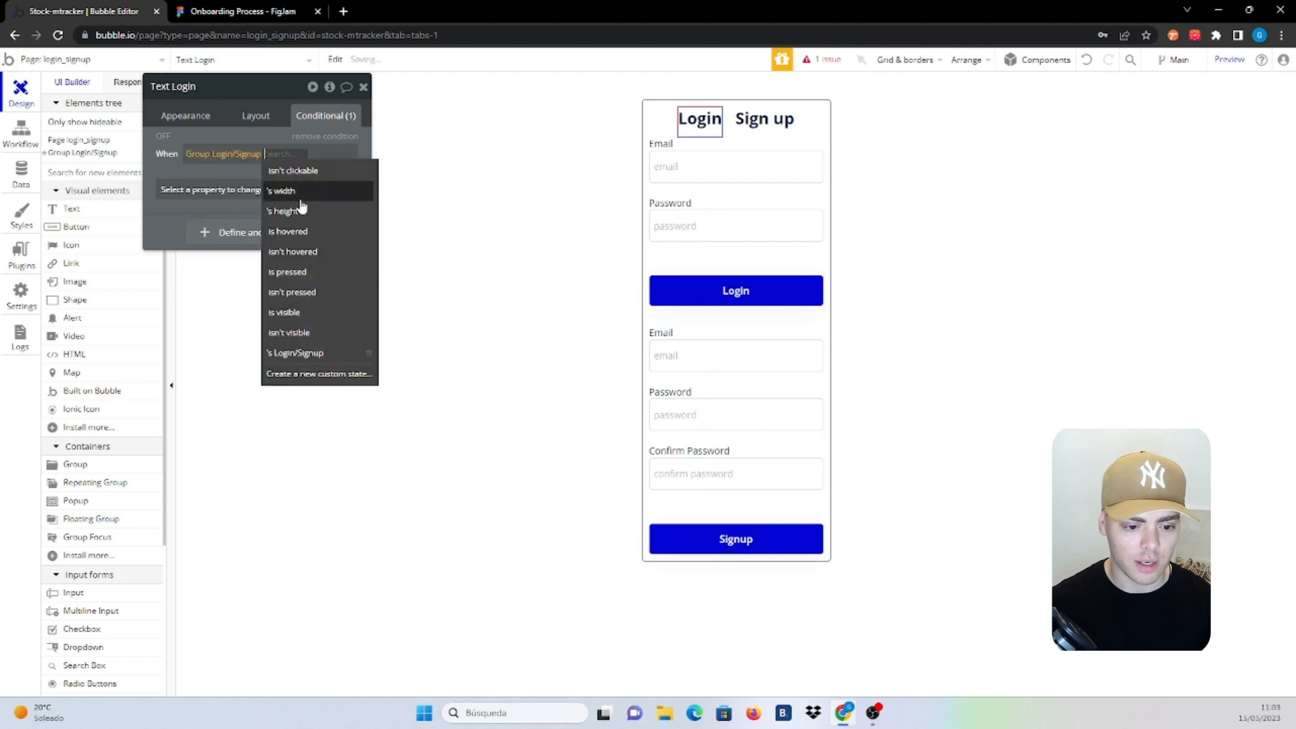
{"action": "left_click", "coordinate": [297, 353]}
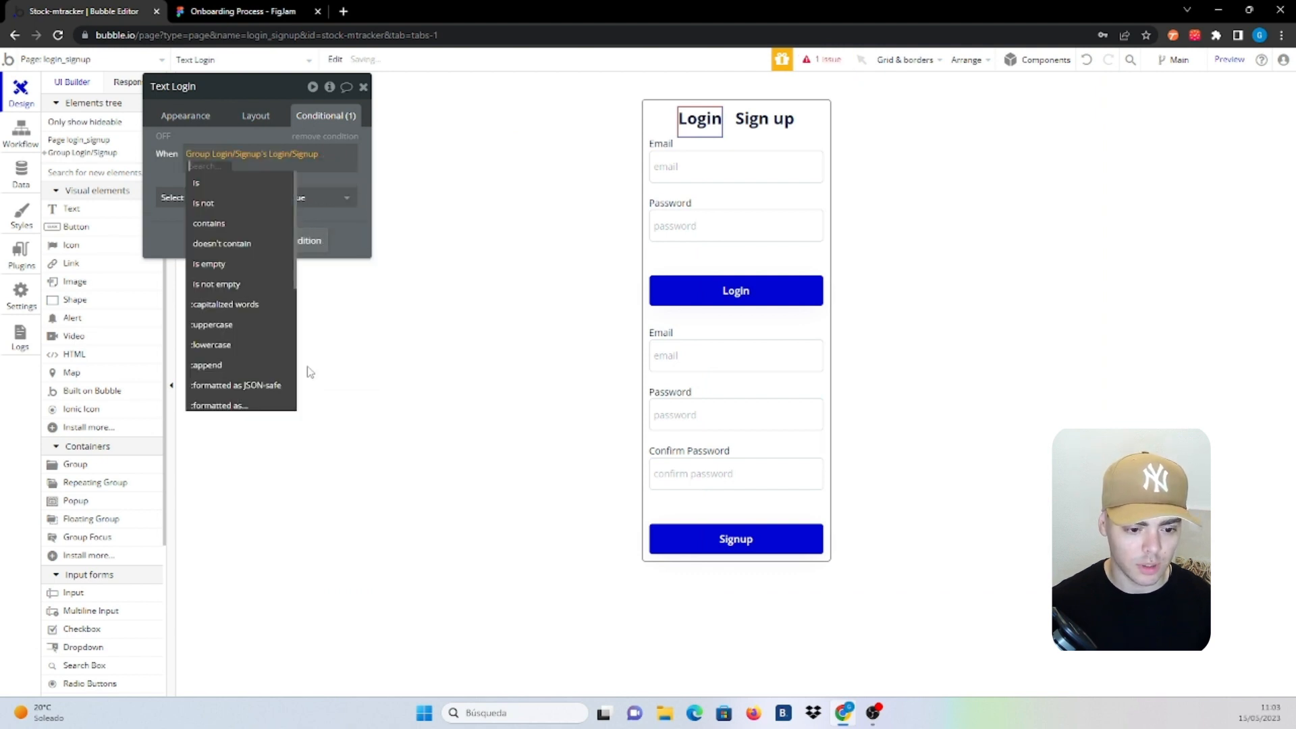
{"action": "left_click", "coordinate": [219, 191]}
{"action": "type", "text": "Sigun"}
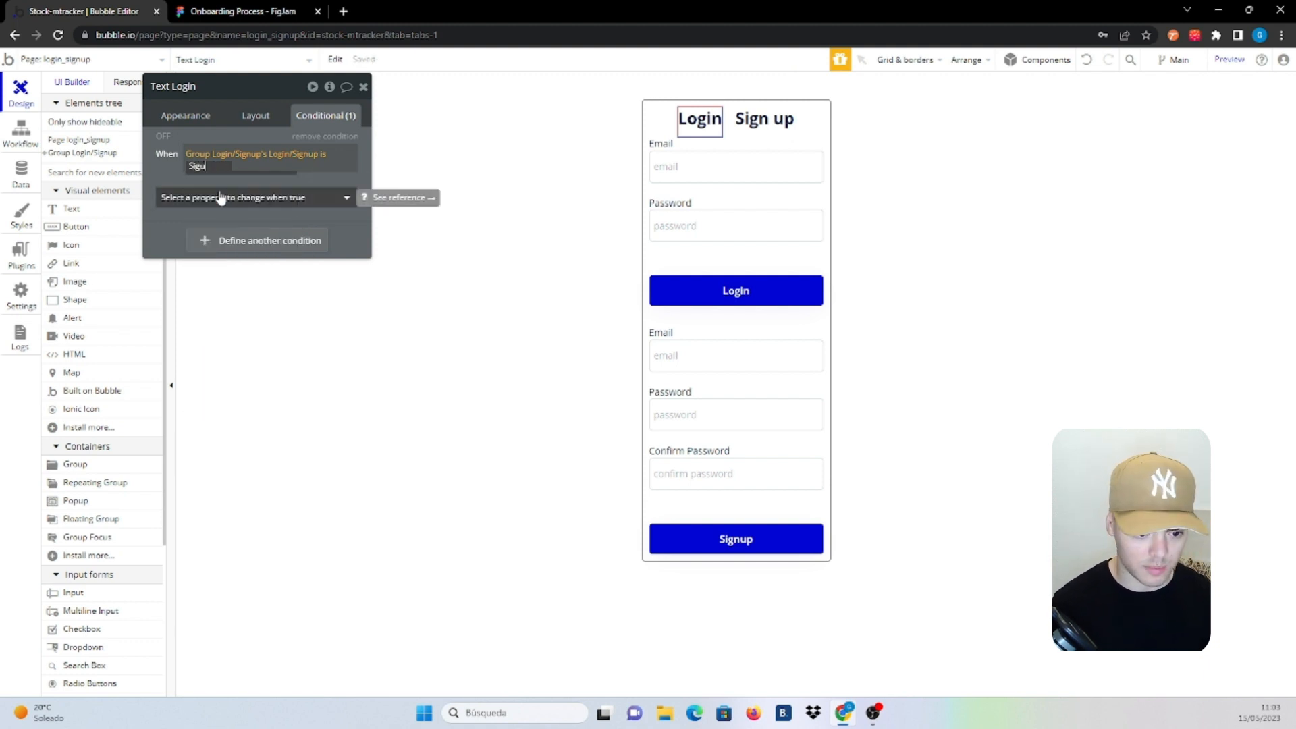
{"action": "key", "text": "BackSpace"}
{"action": "type", "text": "up"}
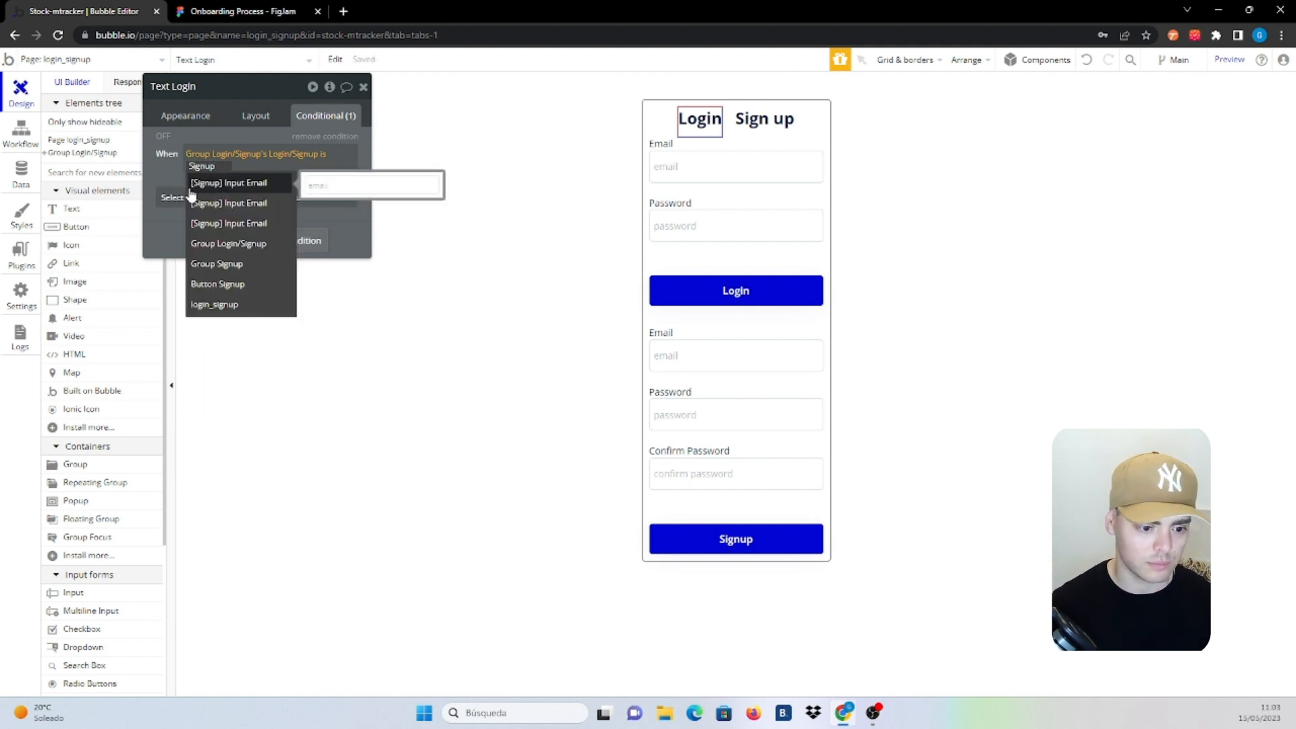
{"action": "left_click", "coordinate": [175, 184]}
Make that condition set the Login heading's font size to 18px
{"action": "left_click", "coordinate": [229, 199]}
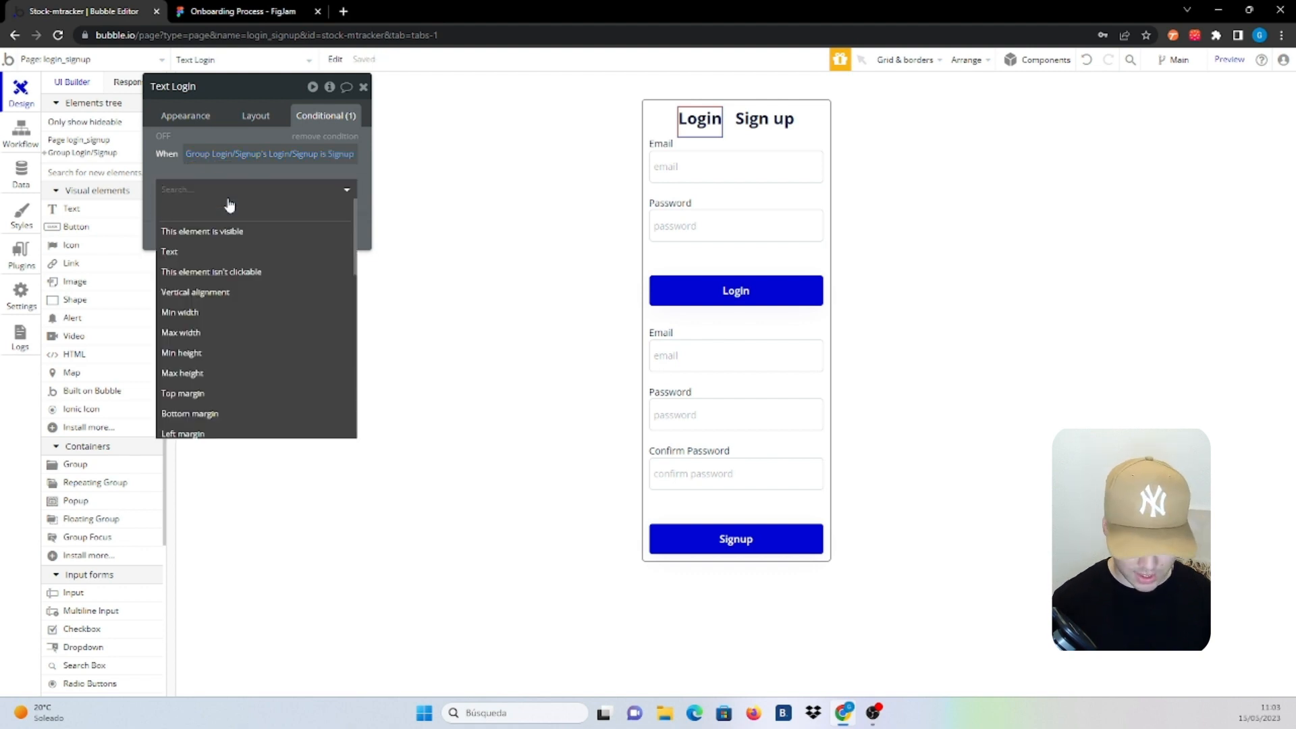
{"action": "type", "text": "siz"}
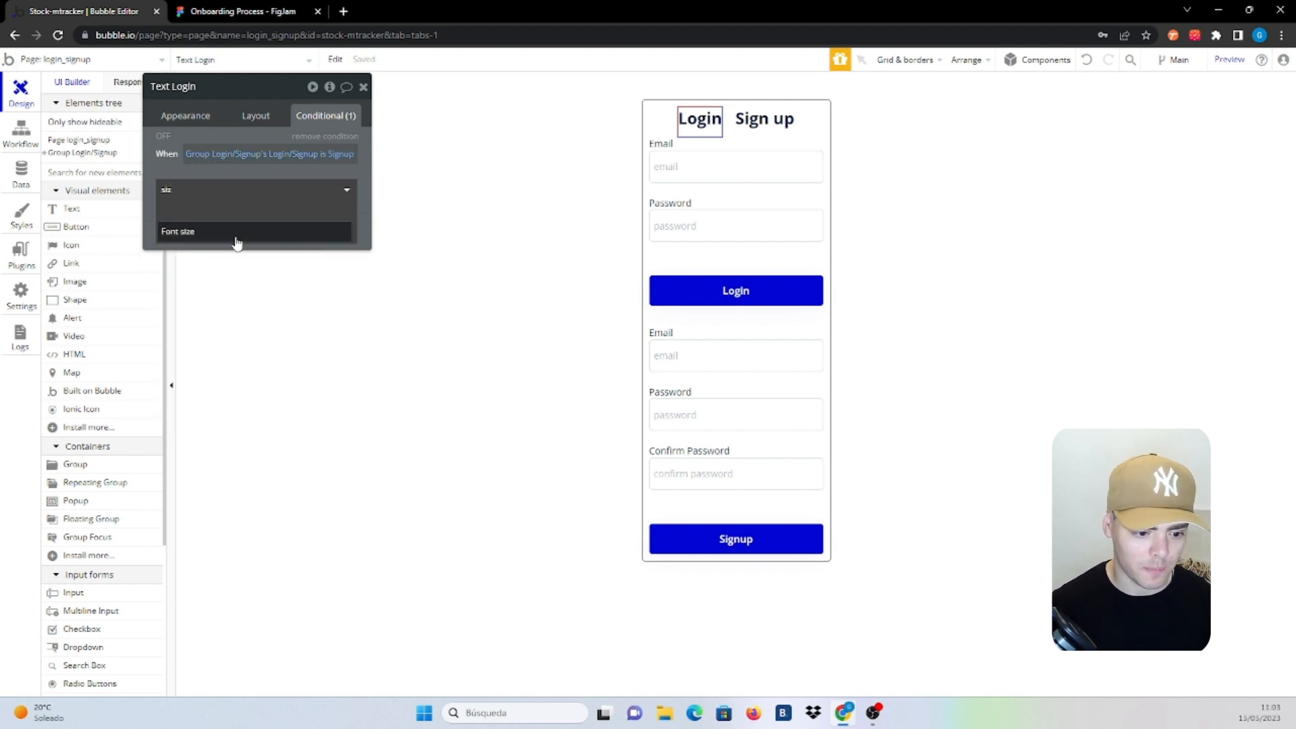
{"action": "left_click", "coordinate": [236, 233]}
{"action": "left_click", "coordinate": [312, 185]}
{"action": "left_click", "coordinate": [318, 397]}
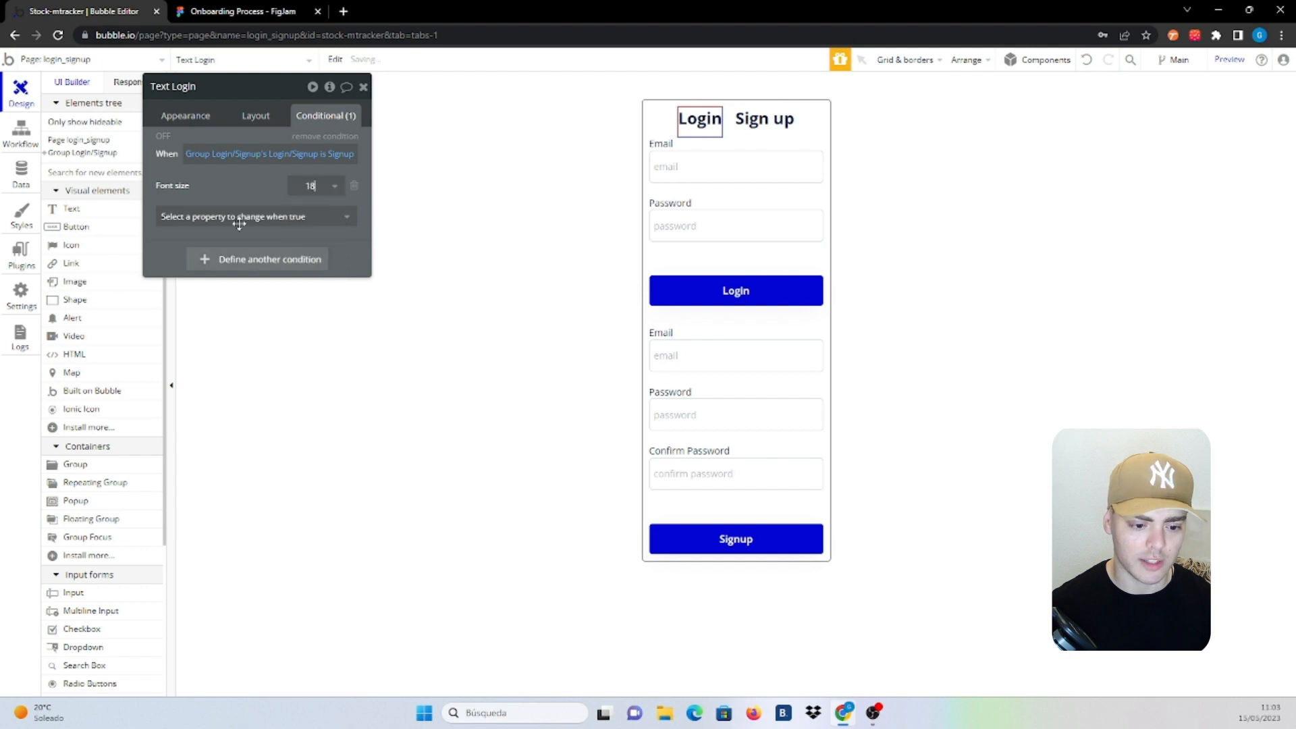
{"action": "left_click", "coordinate": [239, 223]}
{"action": "left_click", "coordinate": [248, 172]}
Copy the condition onto the Sign up heading and change its compared value to Login
{"action": "right_click", "coordinate": [248, 172]}
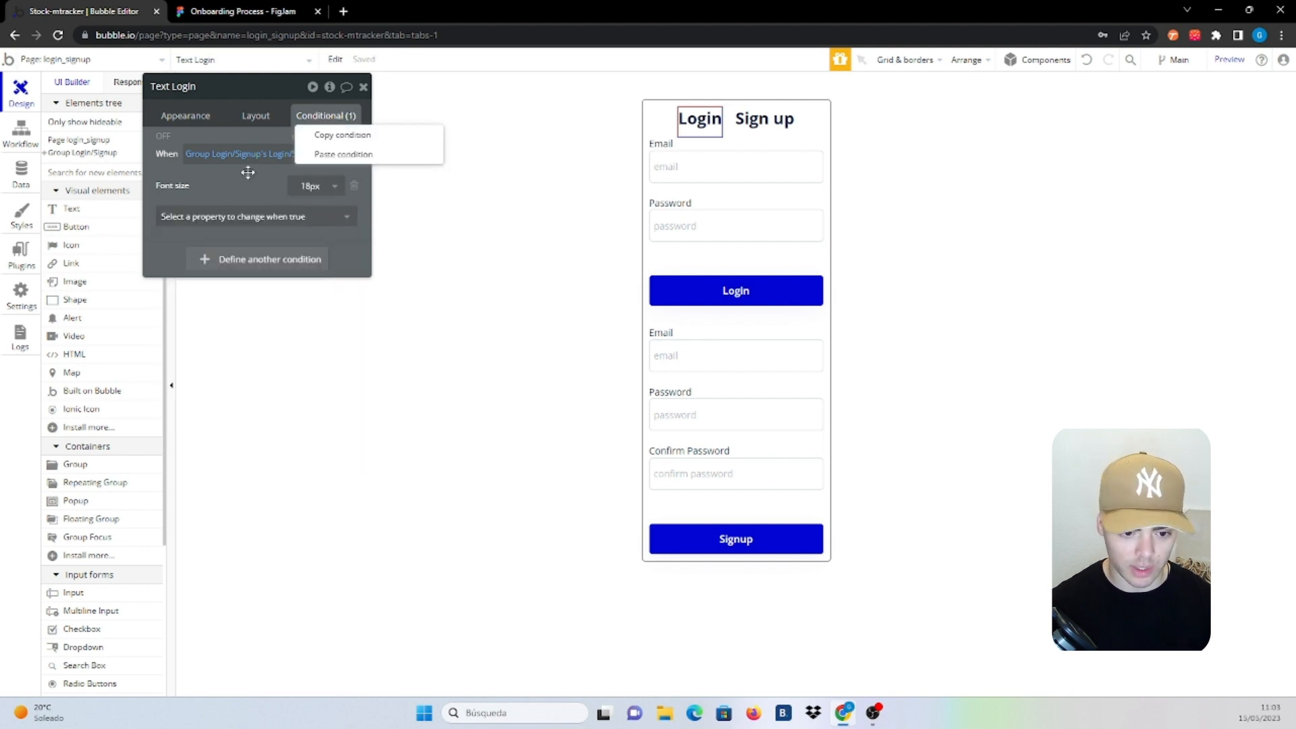
{"action": "left_click", "coordinate": [331, 135]}
{"action": "left_click", "coordinate": [764, 119]}
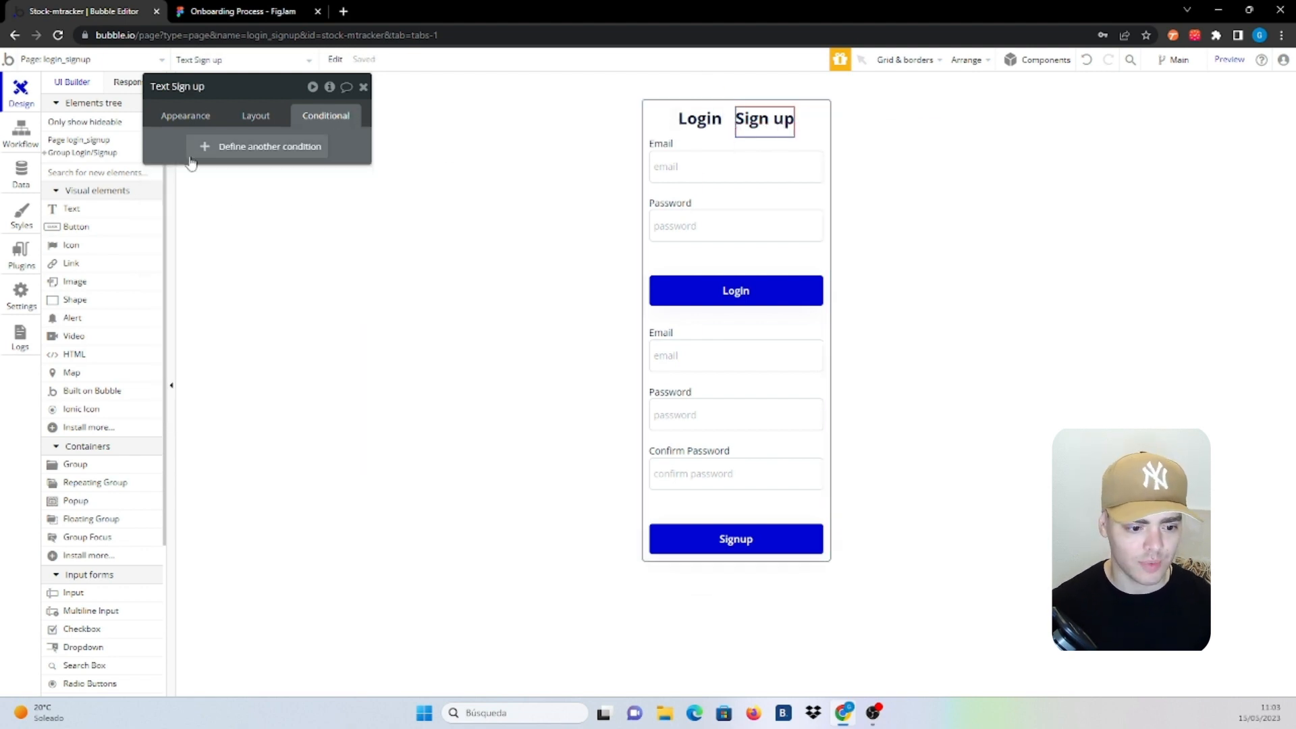
{"action": "right_click", "coordinate": [174, 145]}
{"action": "left_click", "coordinate": [291, 106]}
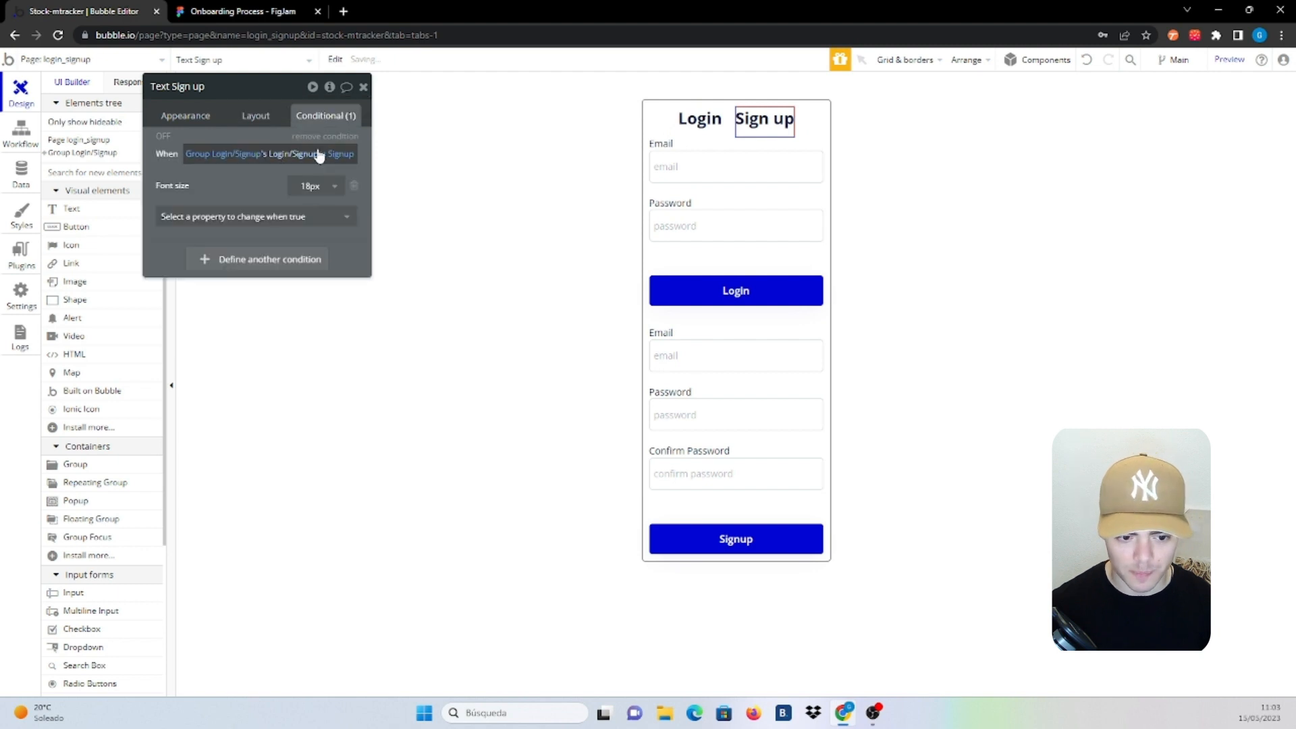
{"action": "left_click", "coordinate": [343, 156]}
{"action": "left_click", "coordinate": [343, 156]}
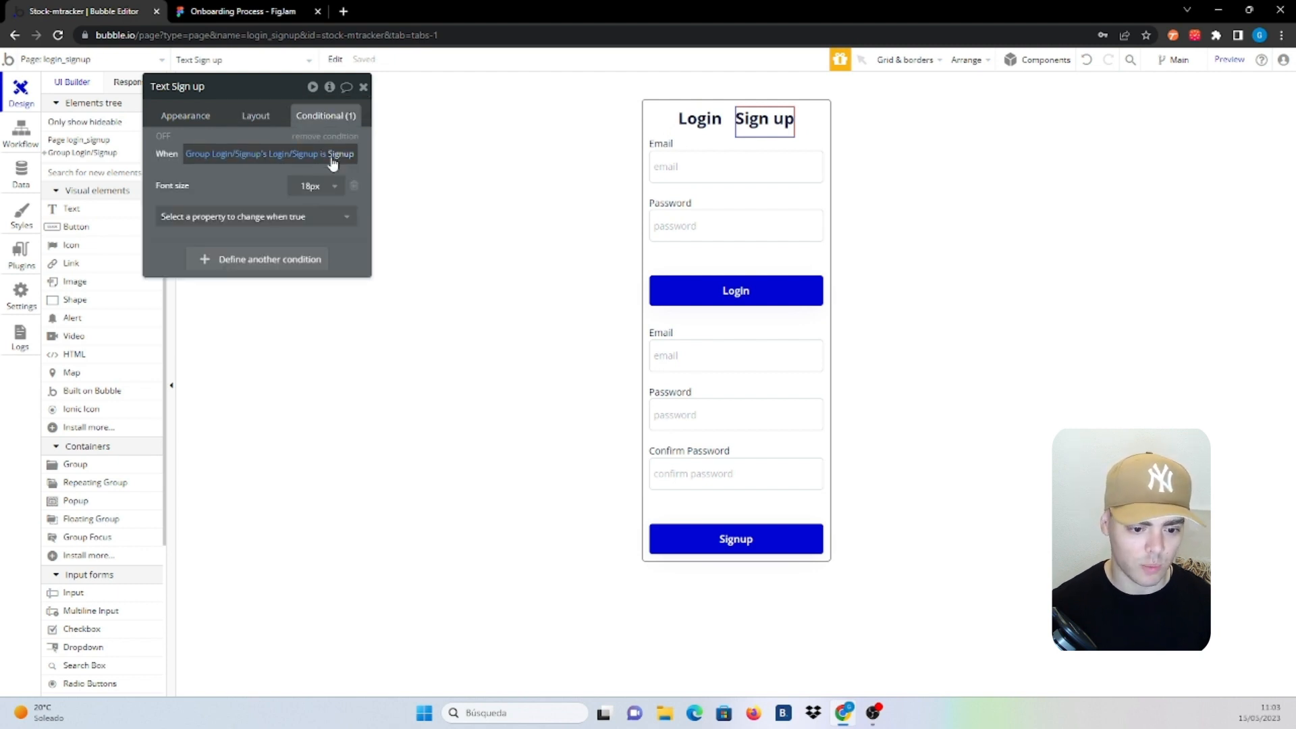
{"action": "left_click", "coordinate": [335, 160]}
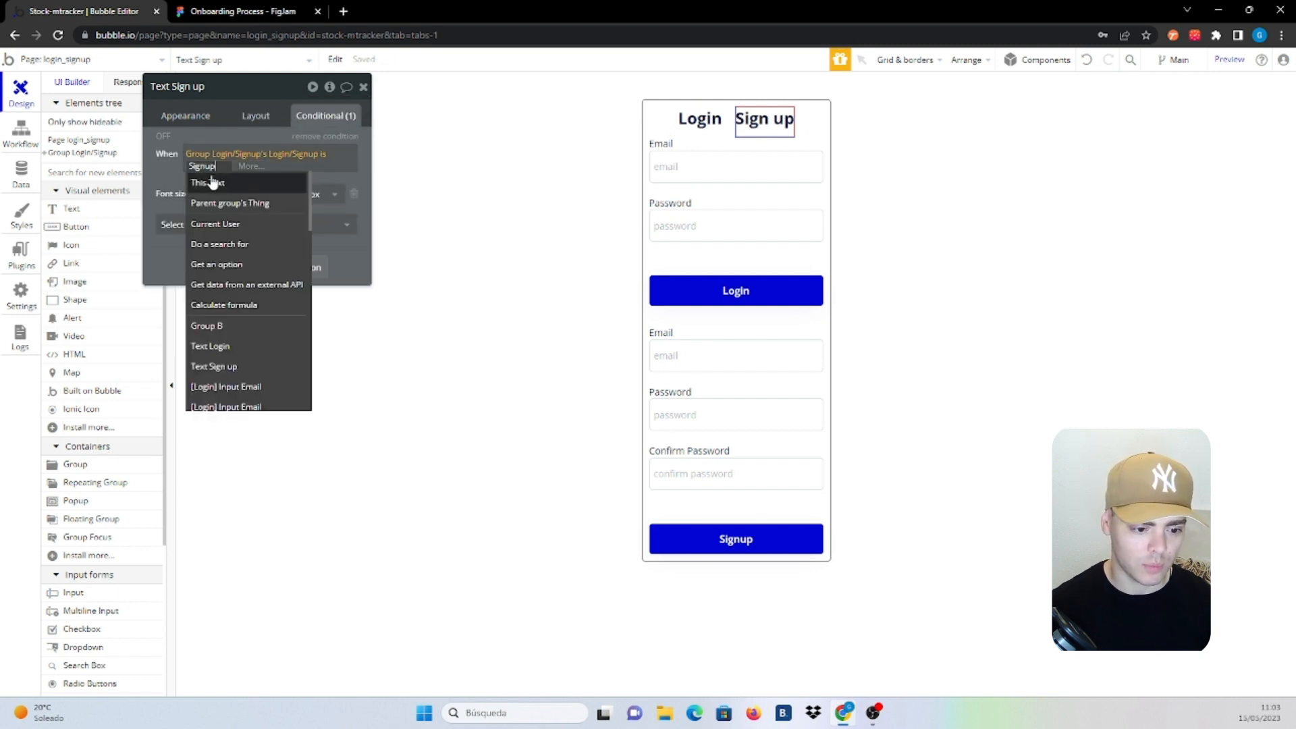
{"action": "type", "text": "Login"}
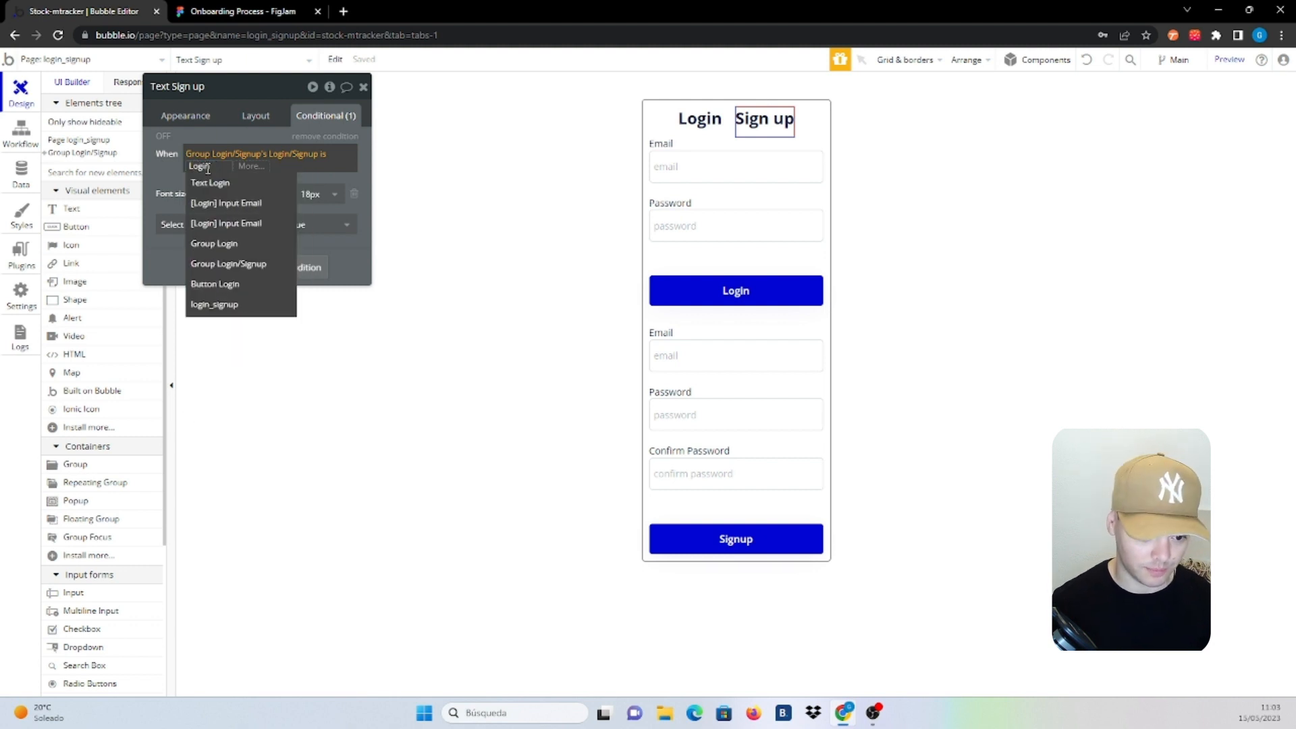
{"action": "left_click", "coordinate": [168, 173]}
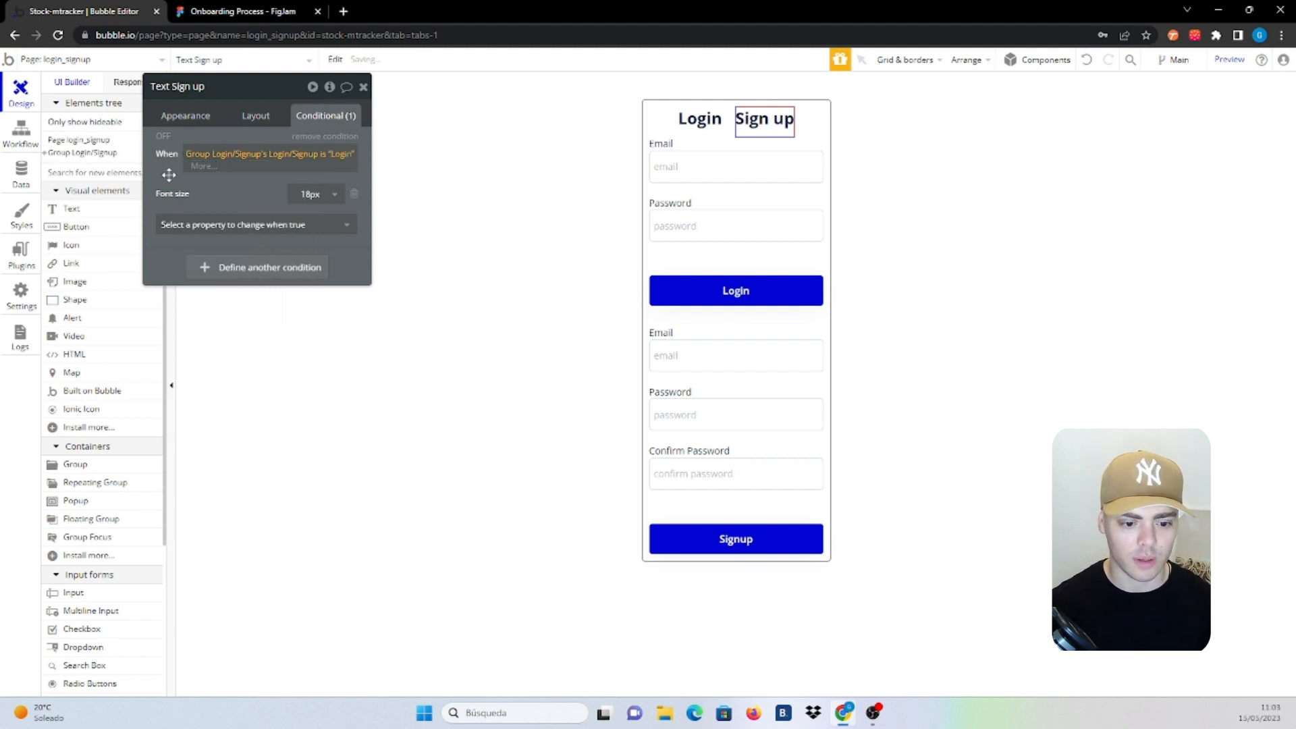
{"action": "left_click", "coordinate": [802, 258]}
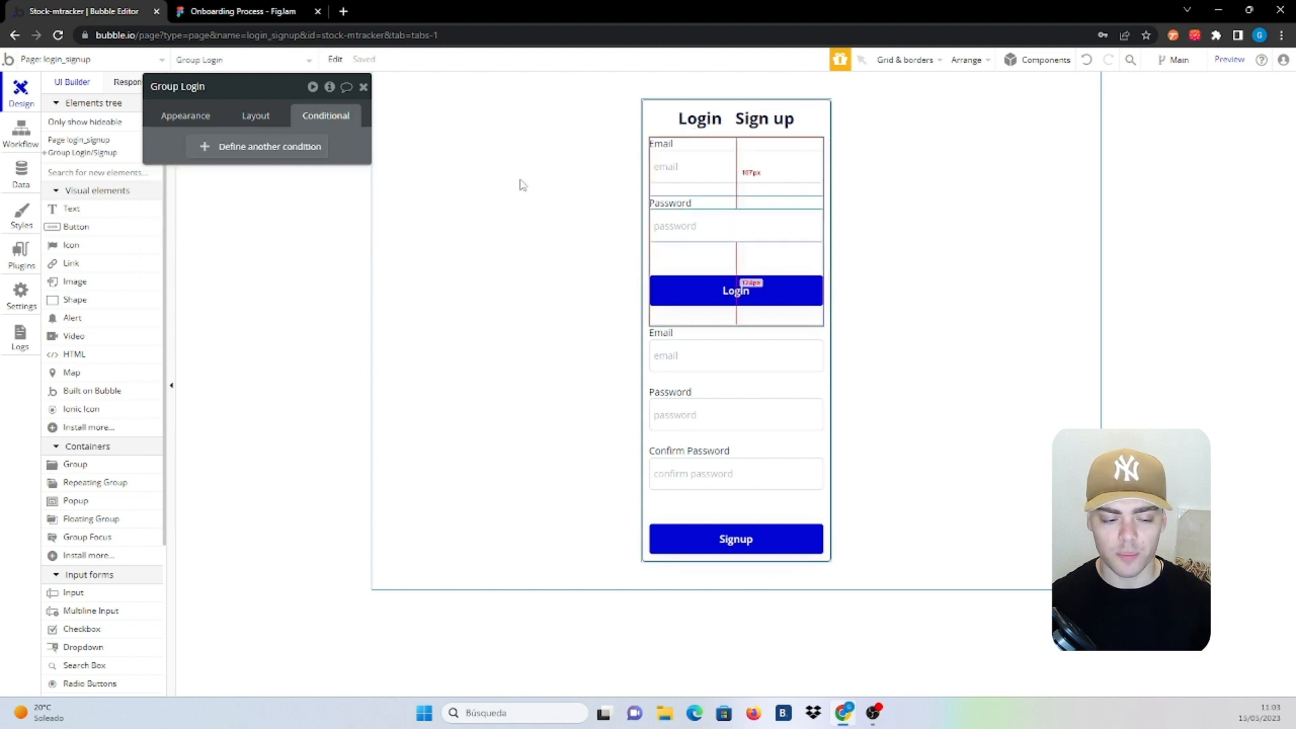
Make Group Login hidden on page load and collapse when hidden
{"action": "left_click", "coordinate": [642, 271]}
{"action": "left_click", "coordinate": [327, 89]}
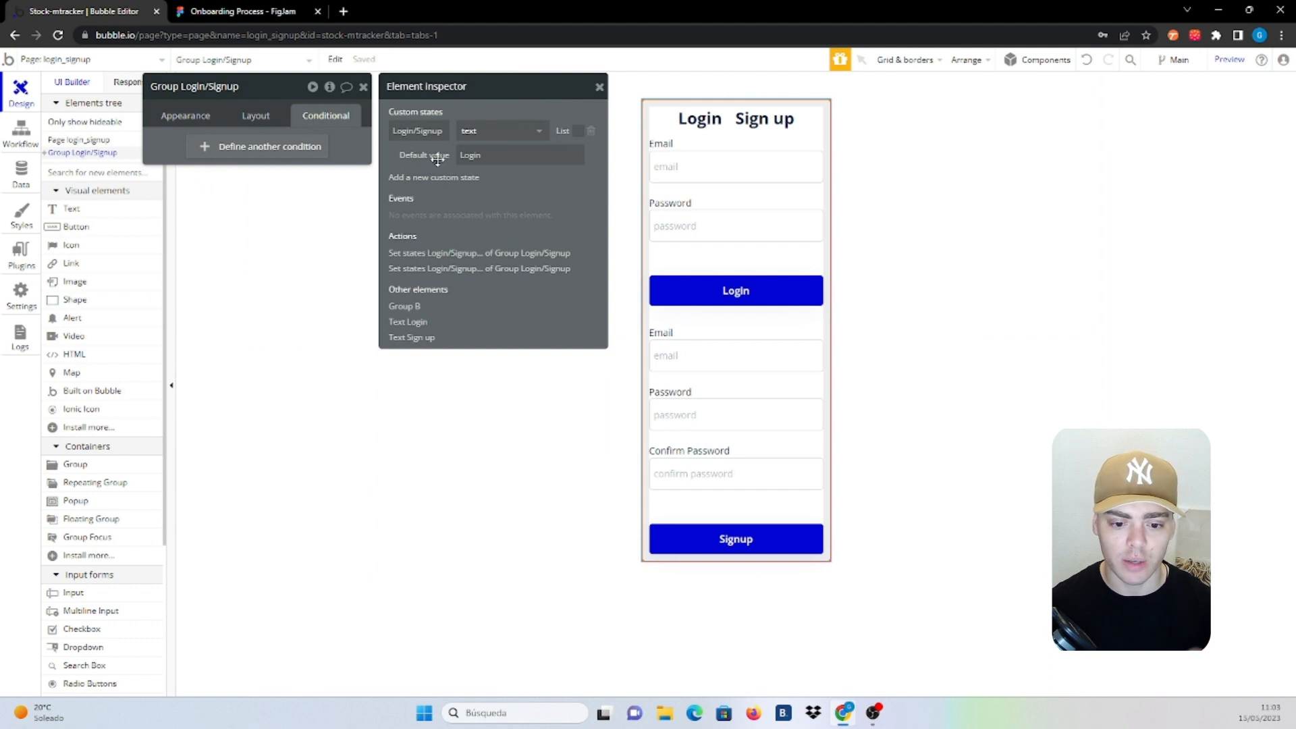
{"action": "left_click", "coordinate": [804, 258]}
{"action": "left_click", "coordinate": [254, 119]}
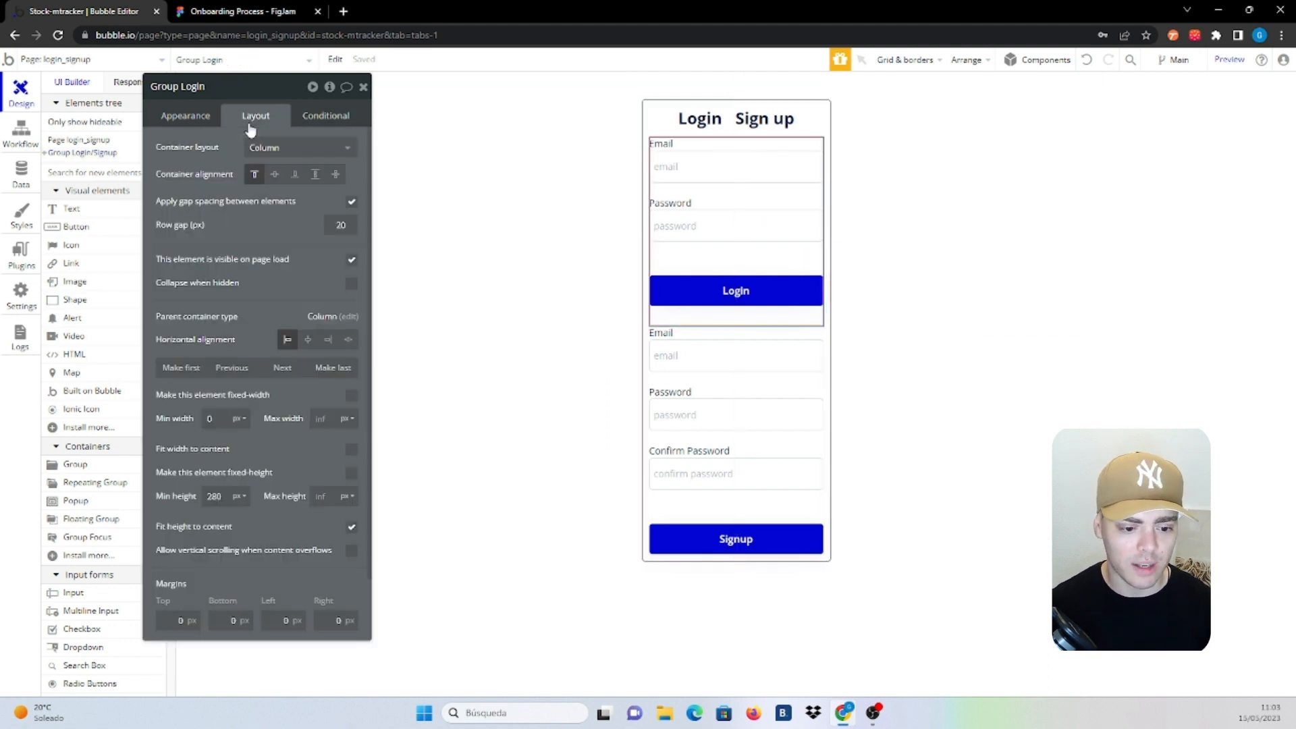
{"action": "left_click", "coordinate": [352, 261]}
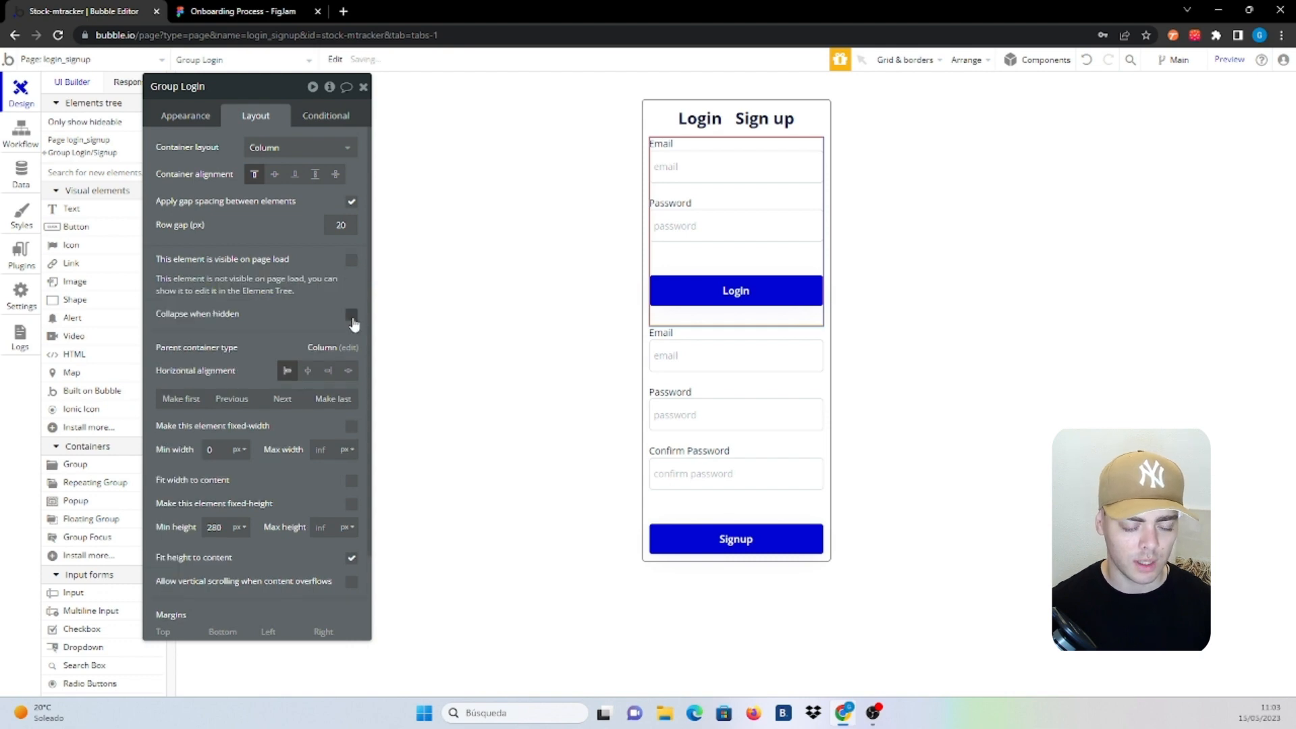
{"action": "left_click", "coordinate": [352, 315]}
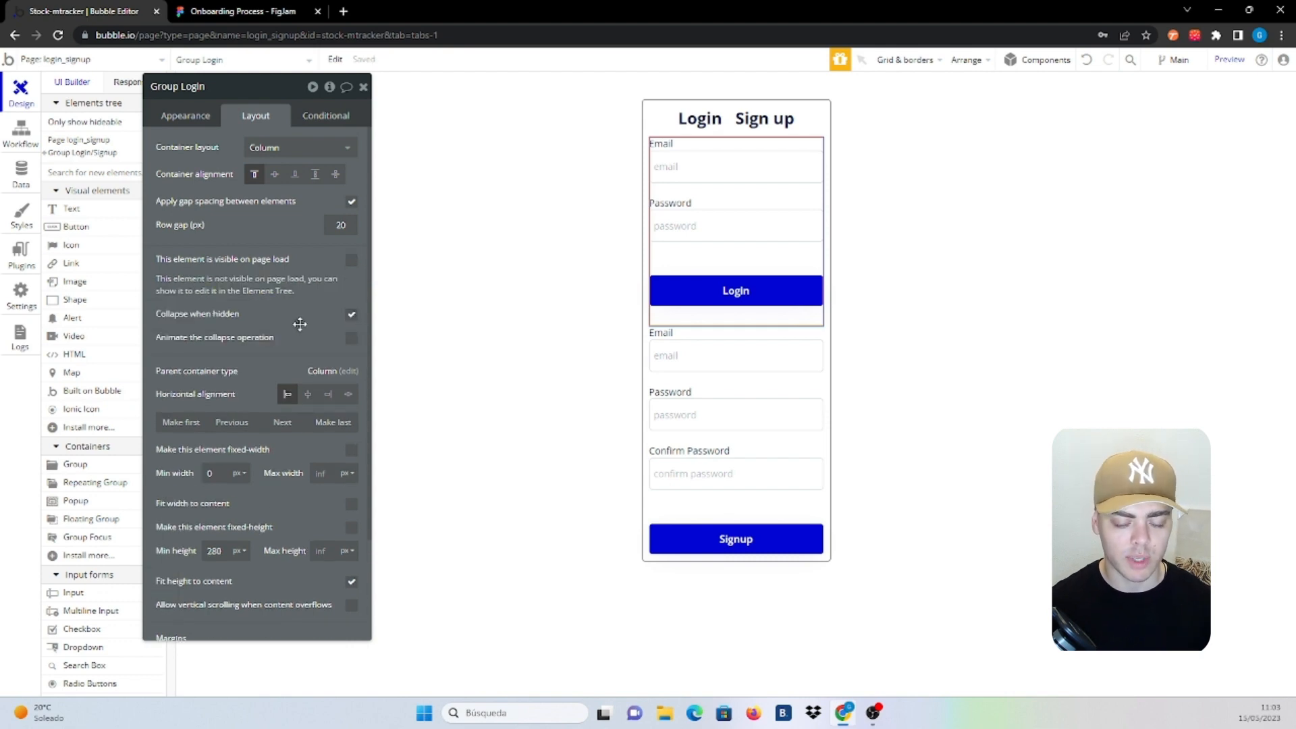
Make Group Signup hidden on page load and collapse when hidden
{"action": "left_click", "coordinate": [802, 383]}
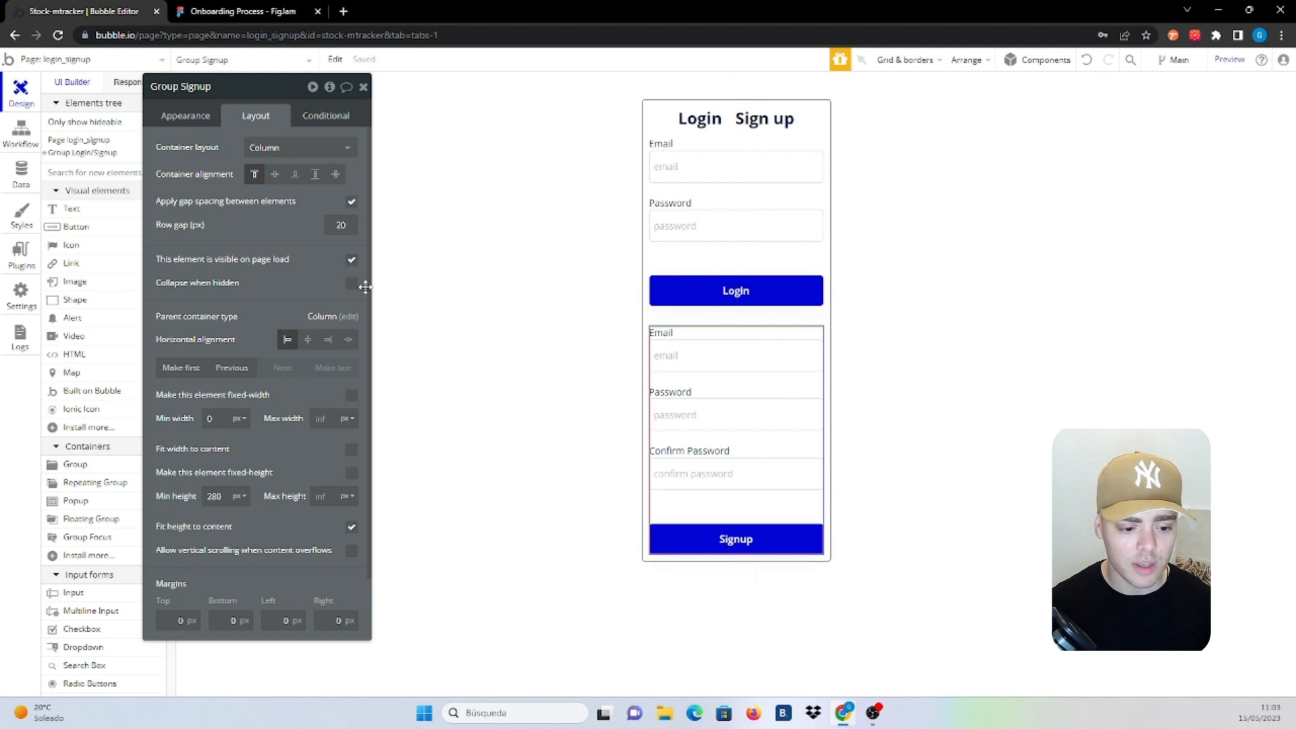
{"action": "left_click", "coordinate": [351, 284]}
{"action": "left_click", "coordinate": [351, 261]}
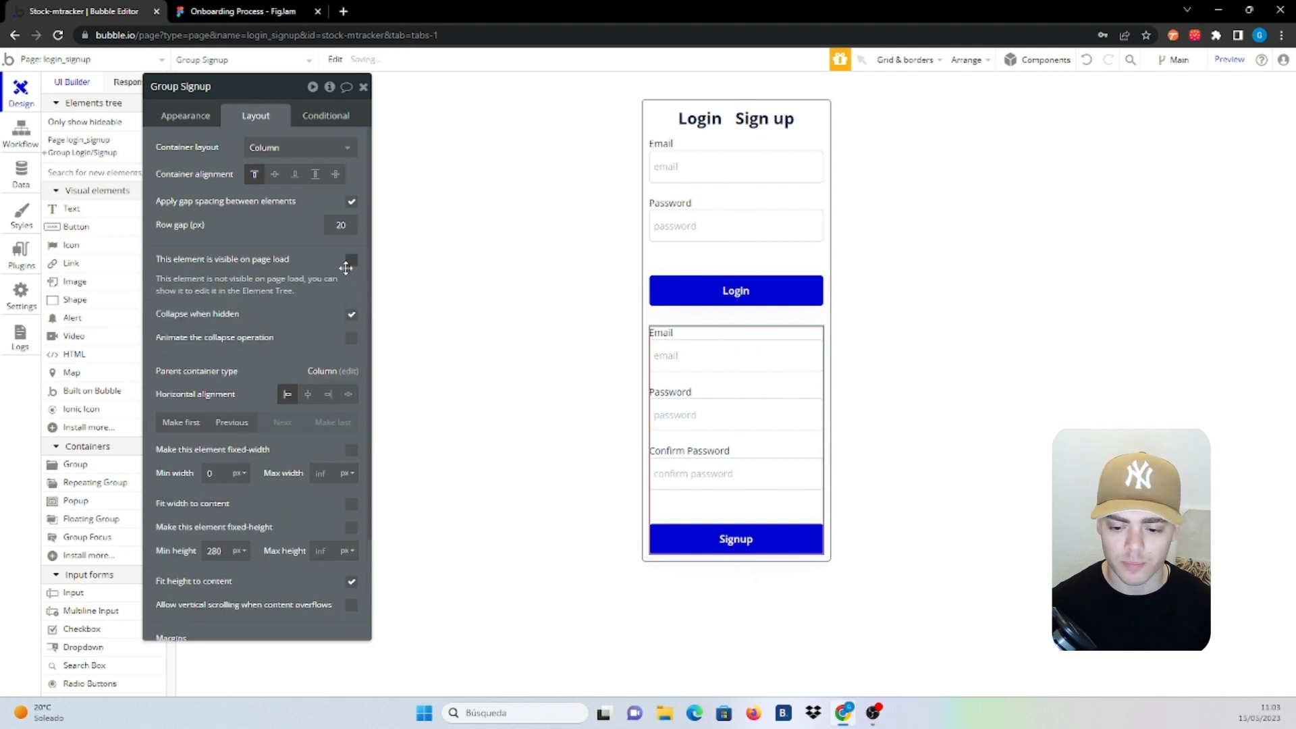
{"action": "left_click", "coordinate": [764, 263]}
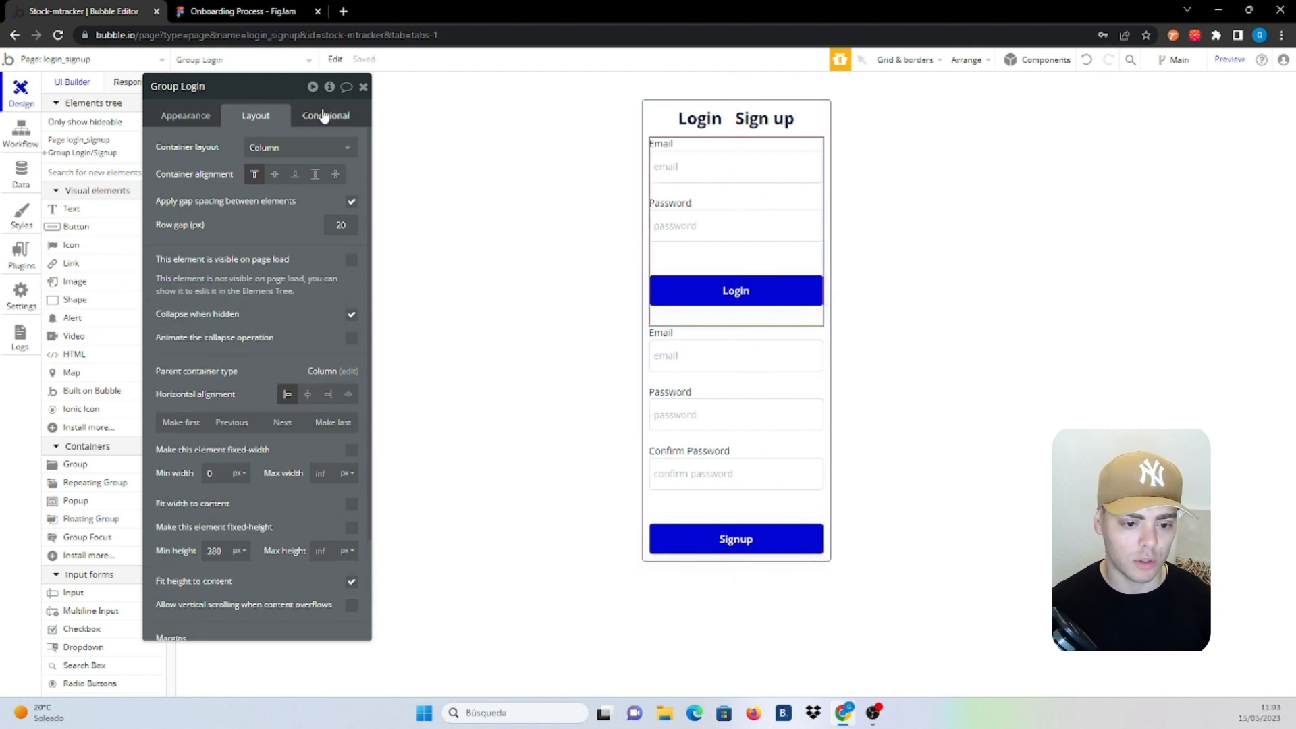
Make Group Login visible when Group Login/Signup's Login/Signup state is Login
{"action": "left_click", "coordinate": [325, 116]}
{"action": "left_click", "coordinate": [261, 152]}
{"action": "left_click", "coordinate": [202, 154]}
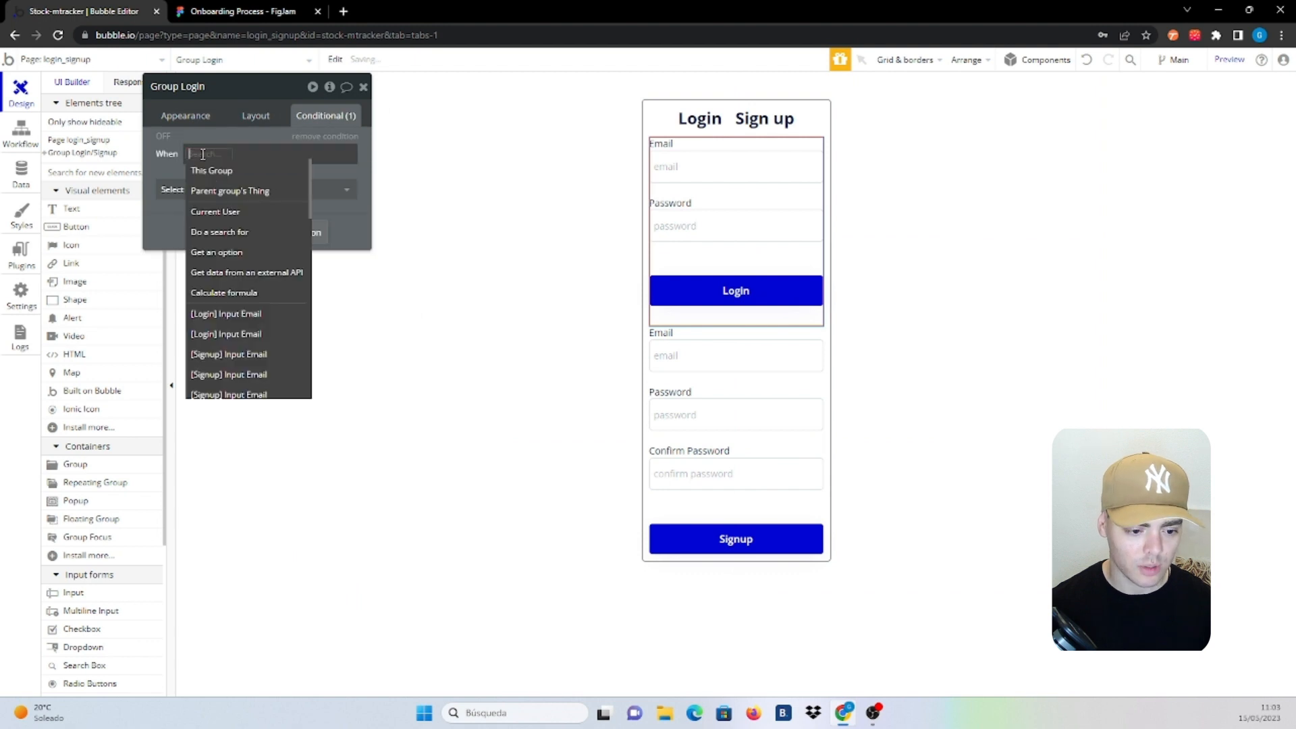
{"action": "type", "text": "login"}
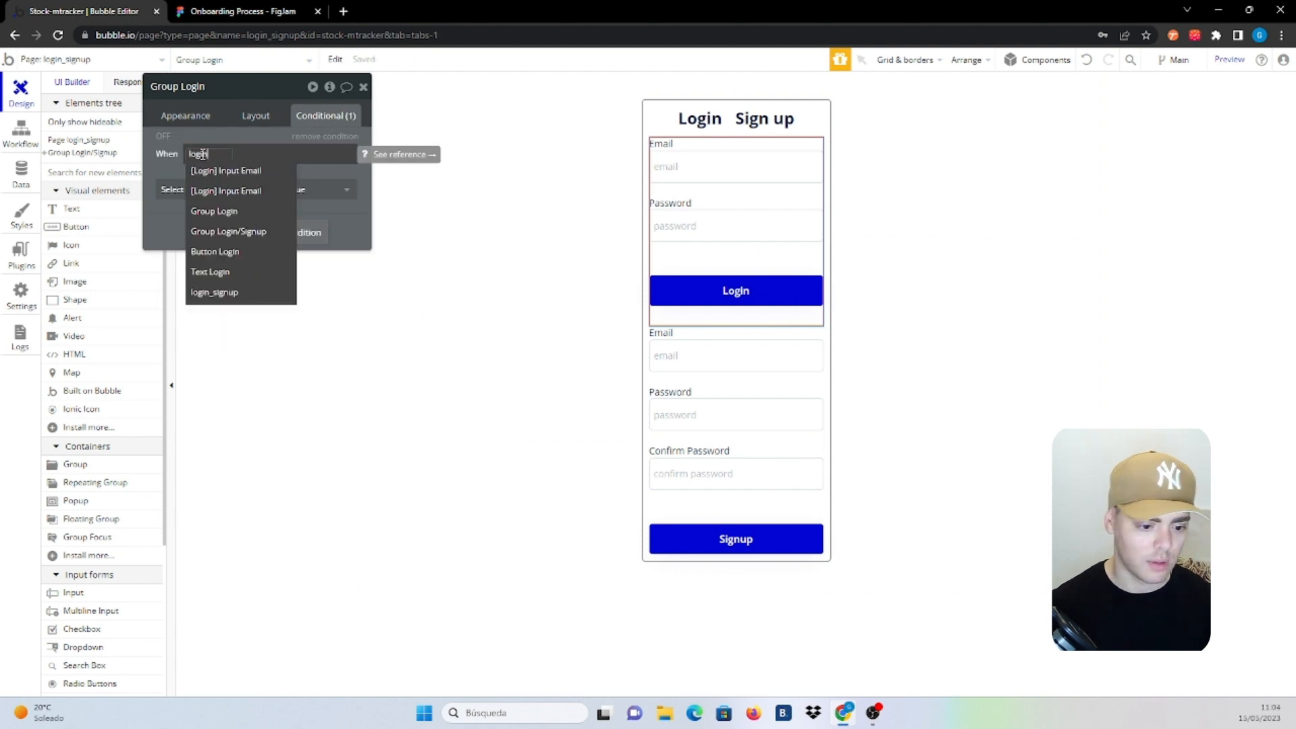
{"action": "left_click", "coordinate": [237, 231]}
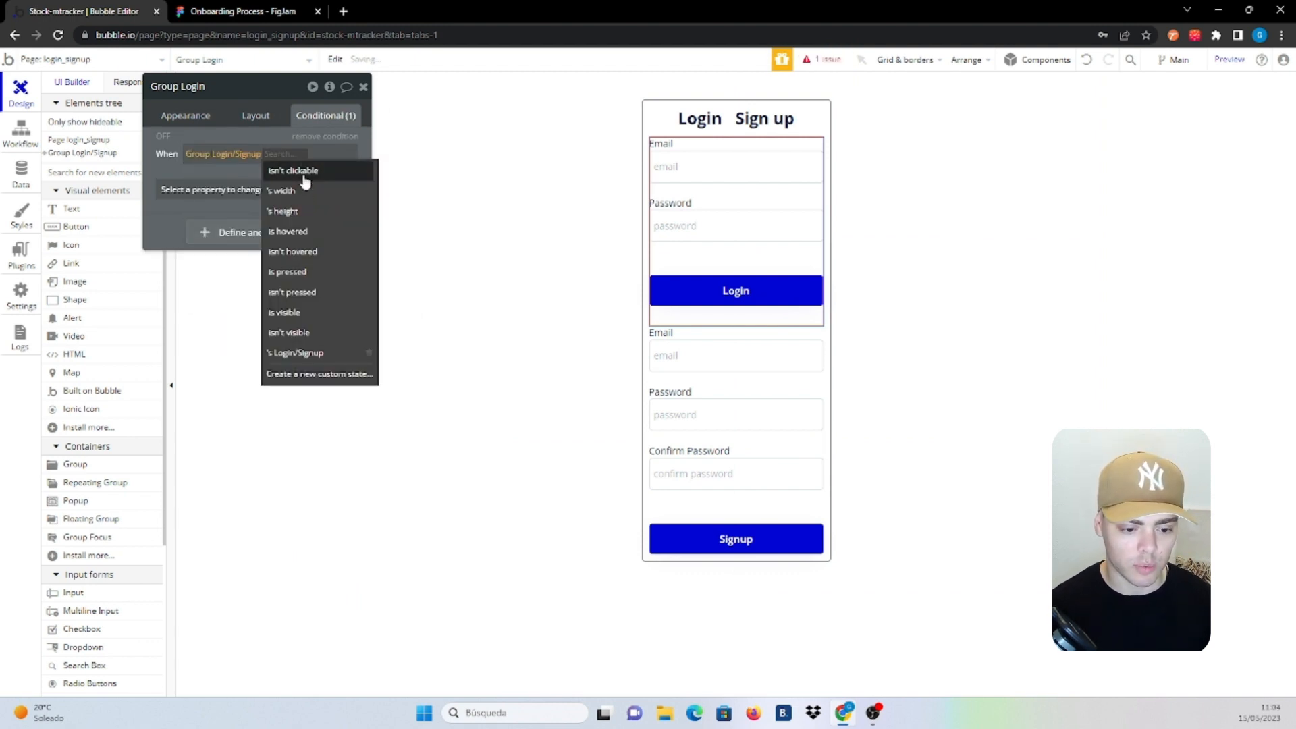
{"action": "left_click", "coordinate": [284, 357]}
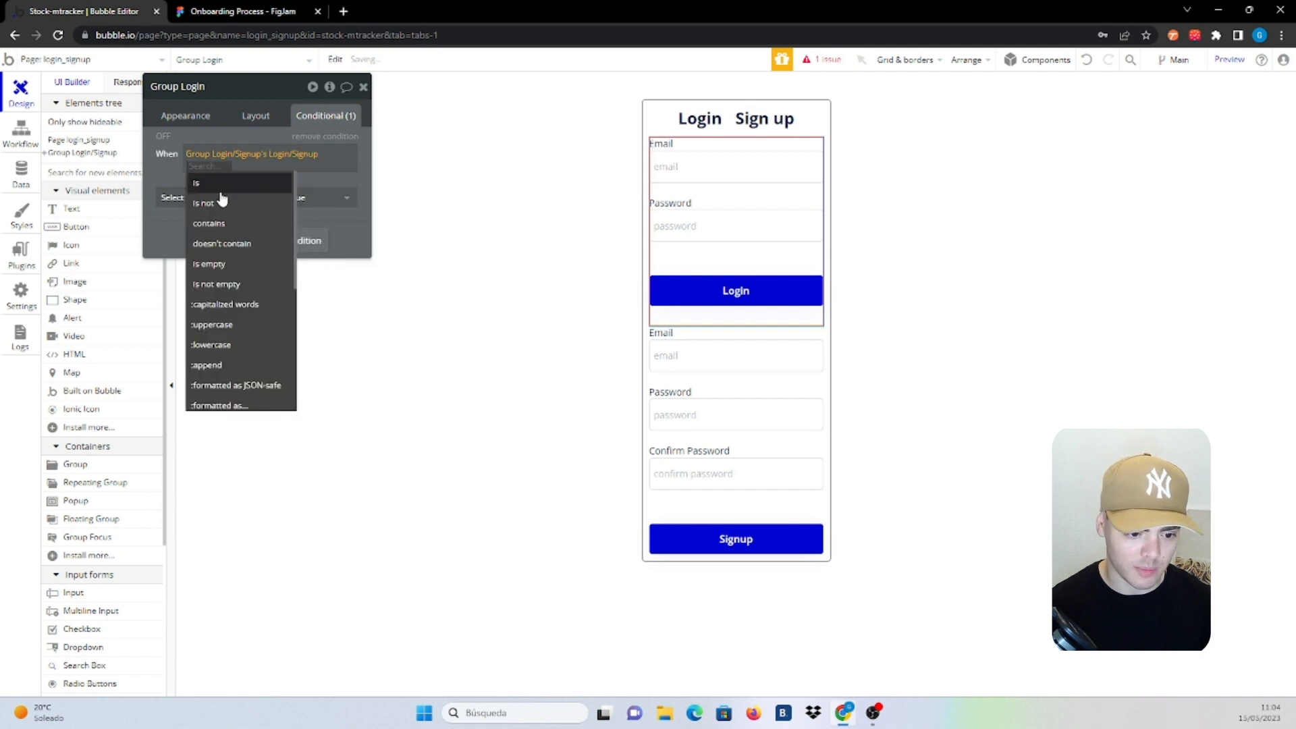
{"action": "key", "text": "Return"}
{"action": "type", "text": "Login"}
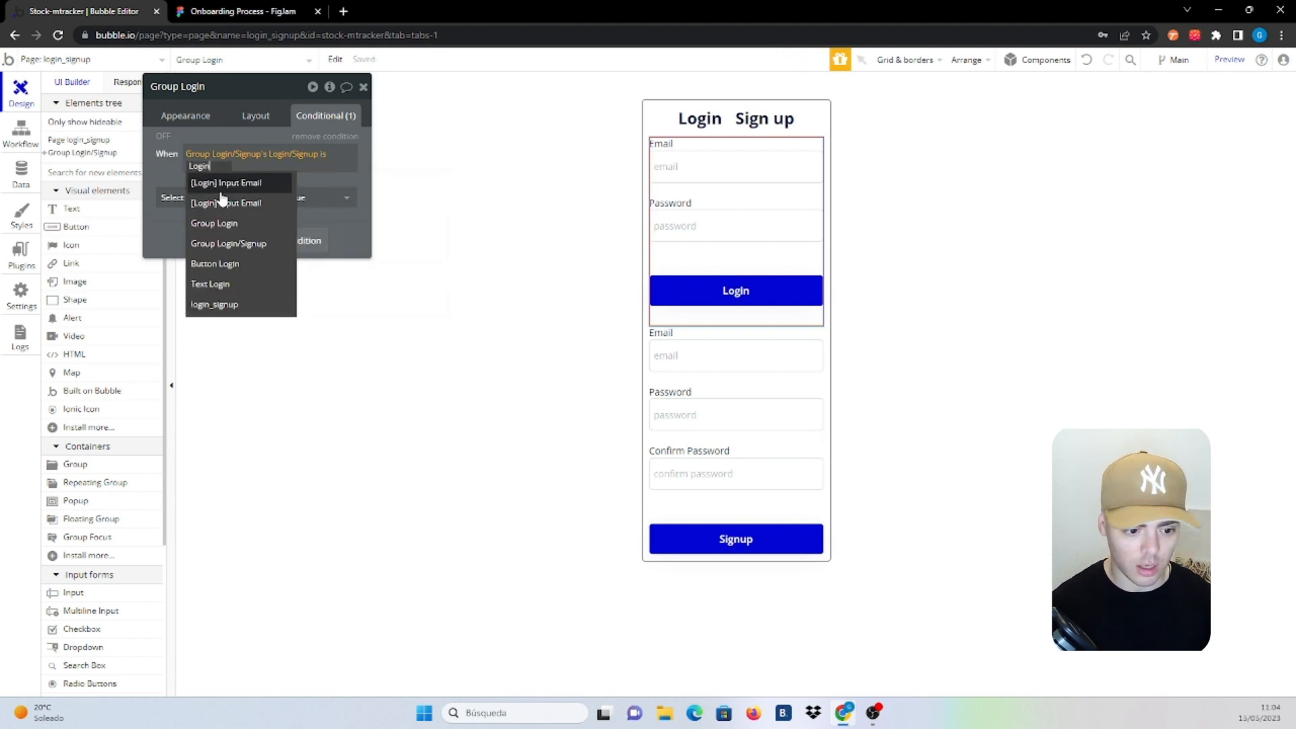
{"action": "key", "text": "Return"}
{"action": "left_click", "coordinate": [190, 198]}
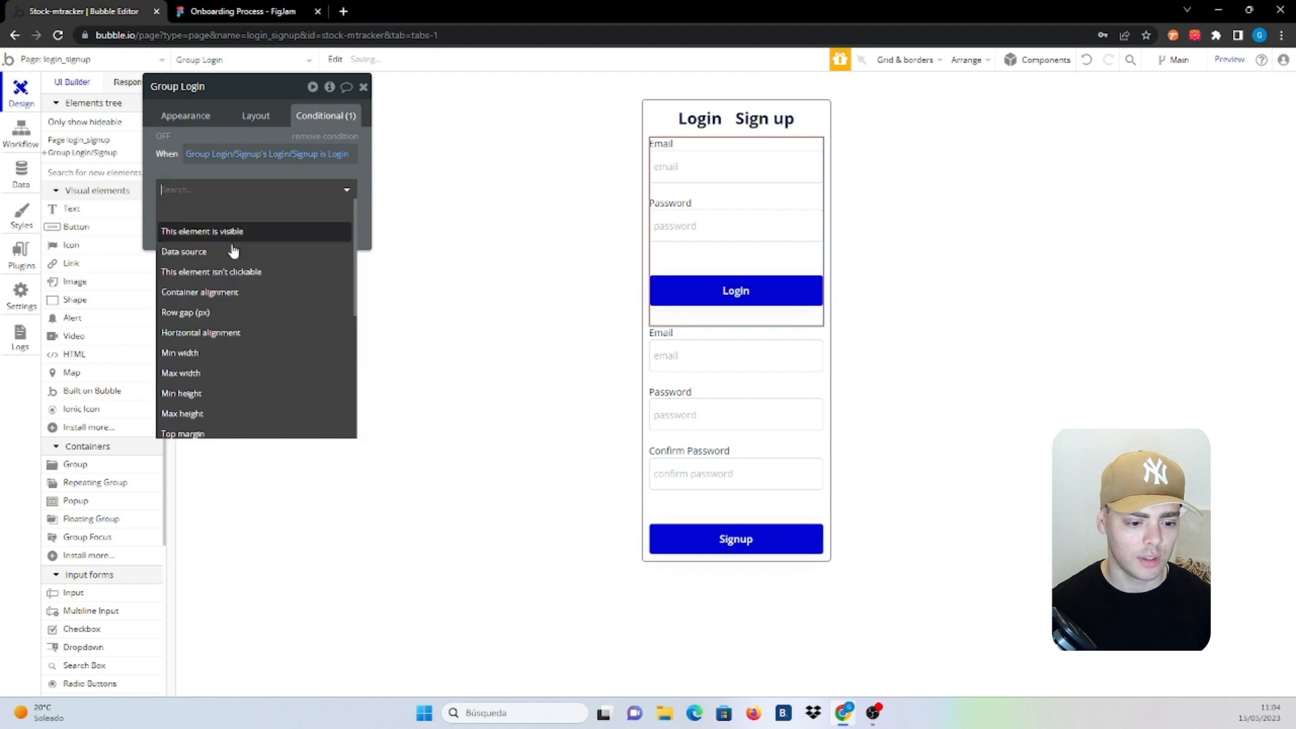
{"action": "left_click", "coordinate": [263, 233]}
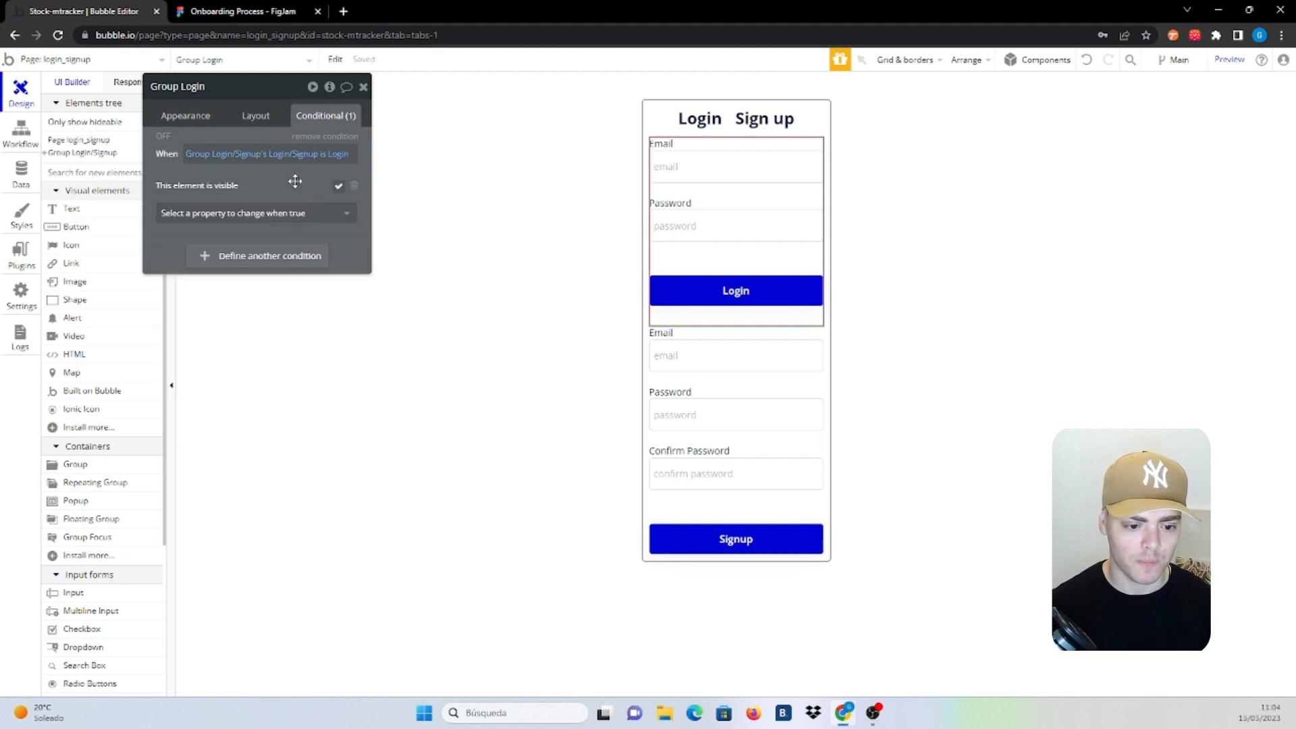
Copy that visibility condition onto Group Signup, comparing the state to Signup instead
{"action": "right_click", "coordinate": [298, 179]}
{"action": "left_click", "coordinate": [377, 144]}
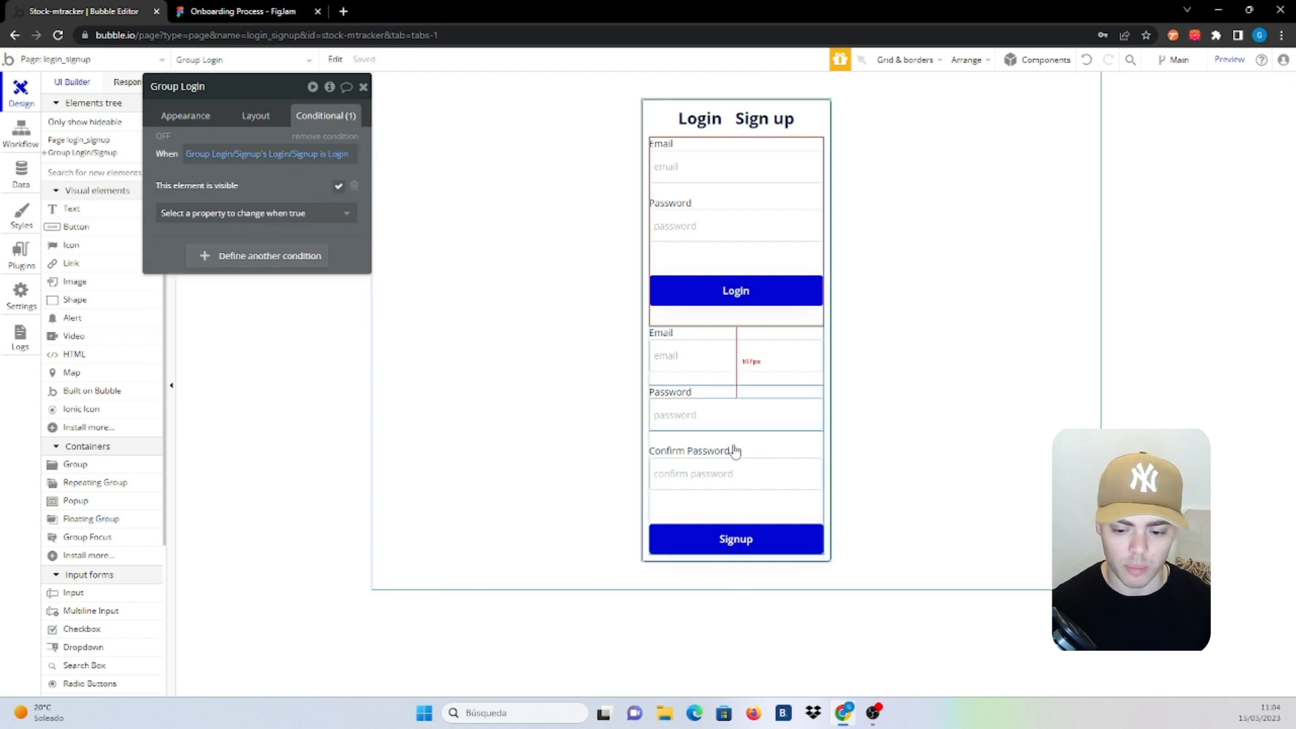
{"action": "left_click", "coordinate": [766, 380]}
{"action": "right_click", "coordinate": [350, 140]}
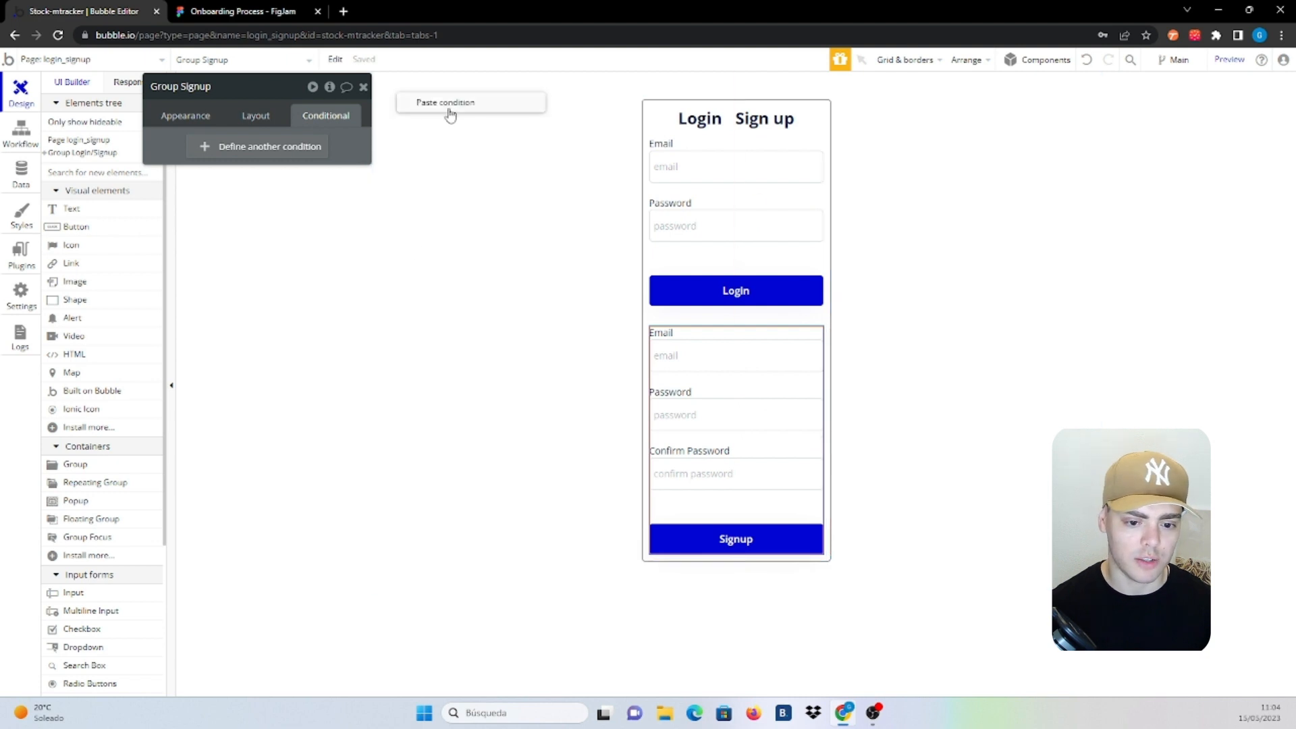
{"action": "left_click", "coordinate": [450, 110]}
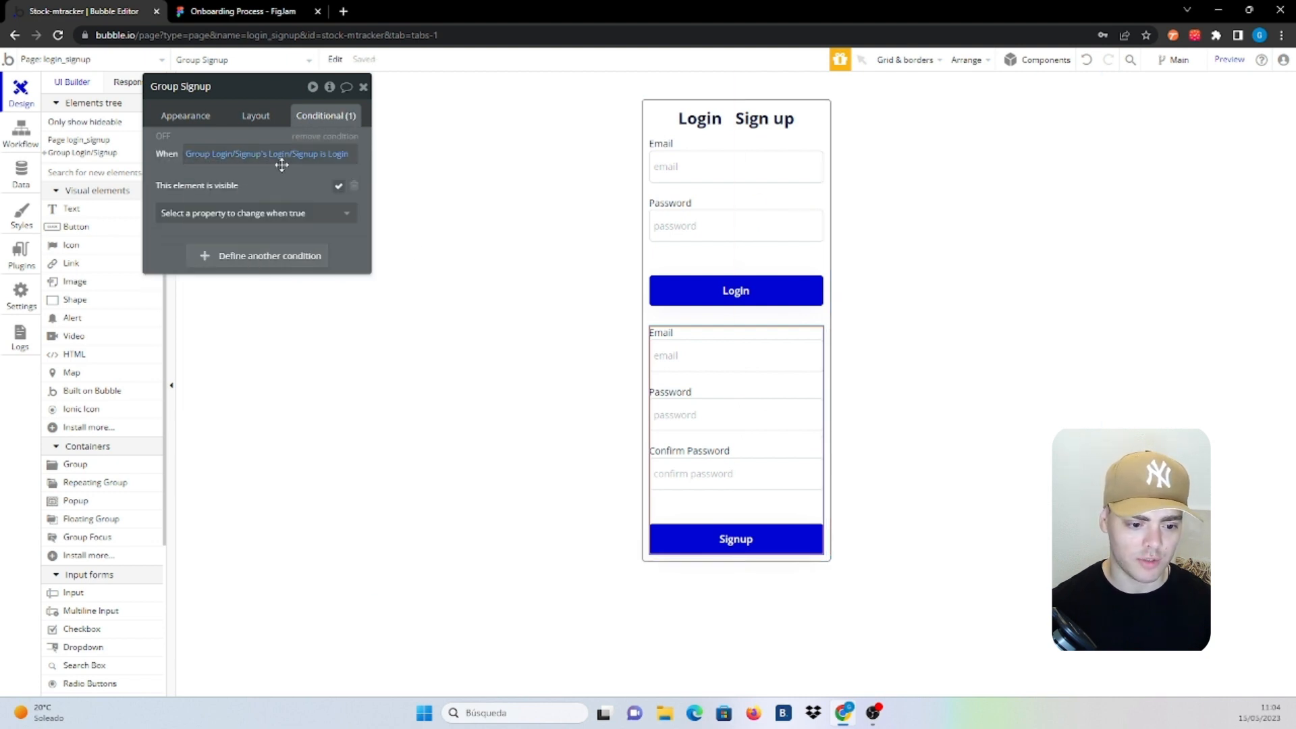
{"action": "left_click", "coordinate": [341, 156]}
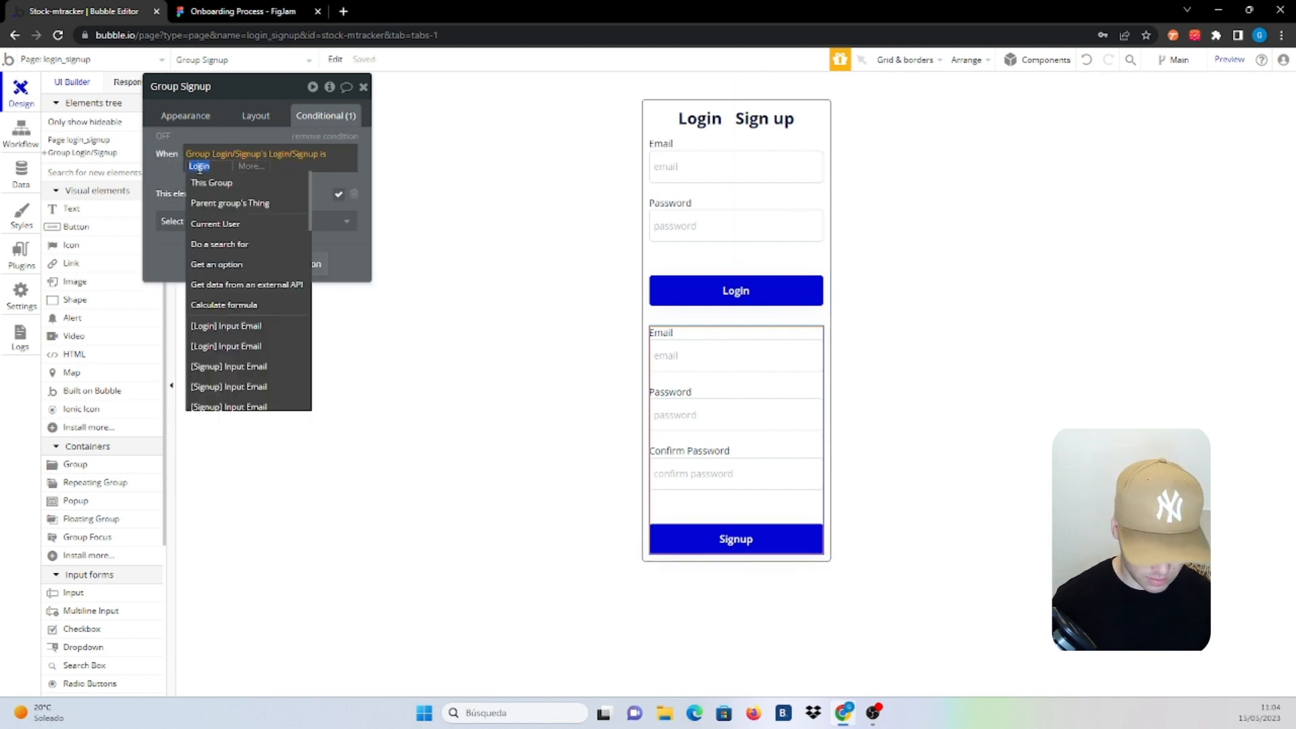
{"action": "type", "text": "Signup"}
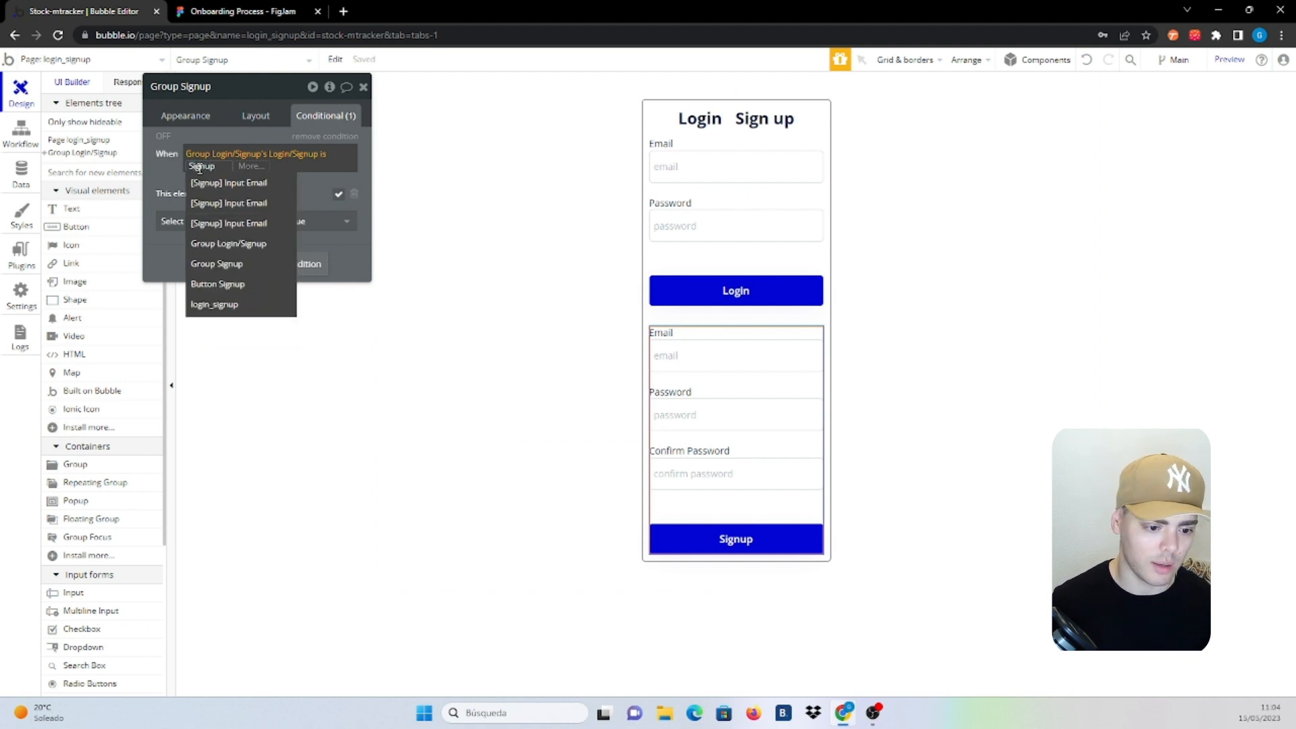
{"action": "left_click", "coordinate": [156, 170]}
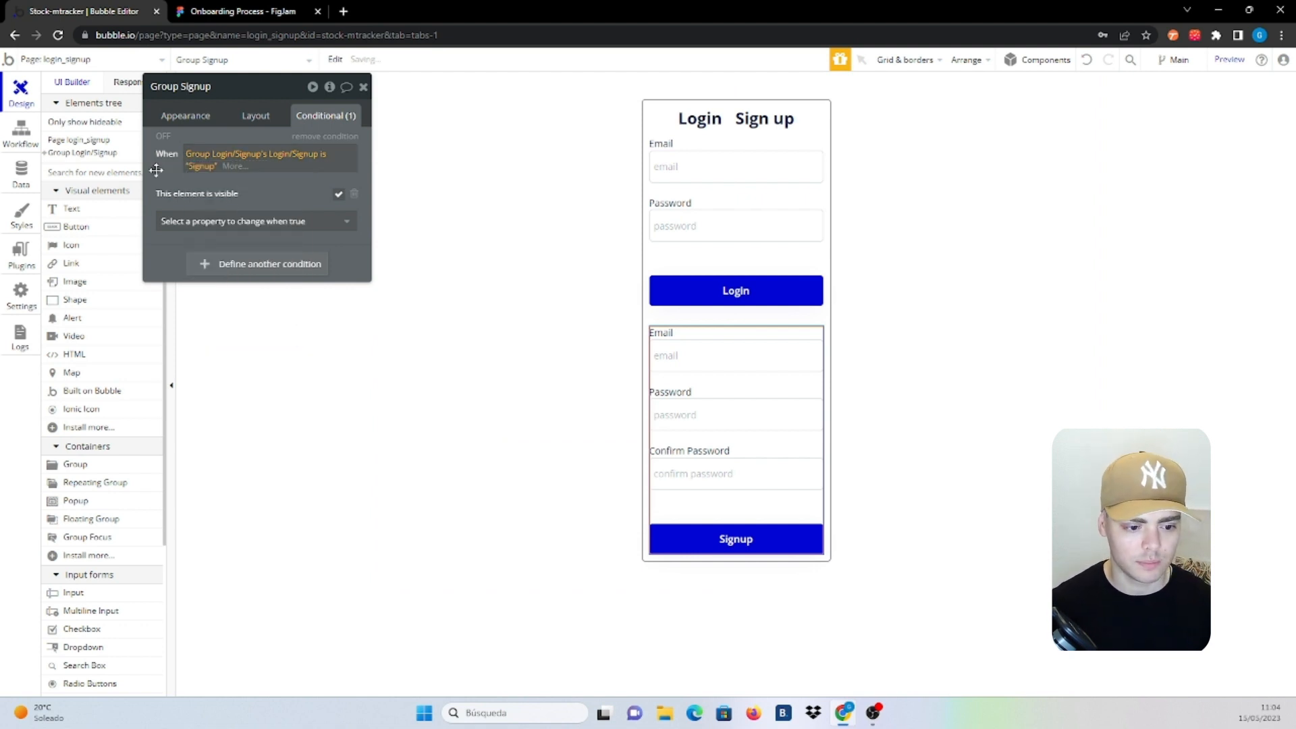
{"action": "left_click", "coordinate": [725, 319]}
{"action": "left_click", "coordinate": [834, 328]}
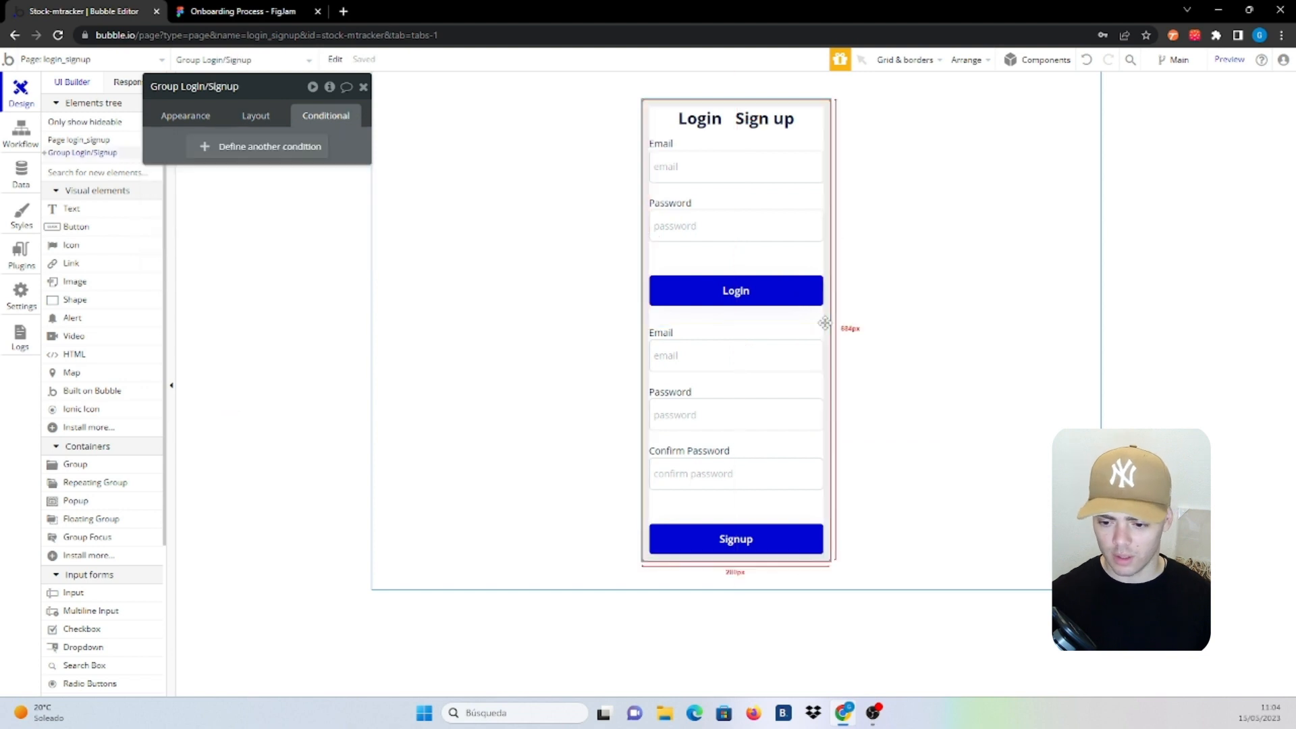
Preview login_signup, toggle between the Sign up and Login forms, then return to the editor
{"action": "left_click", "coordinate": [1231, 60]}
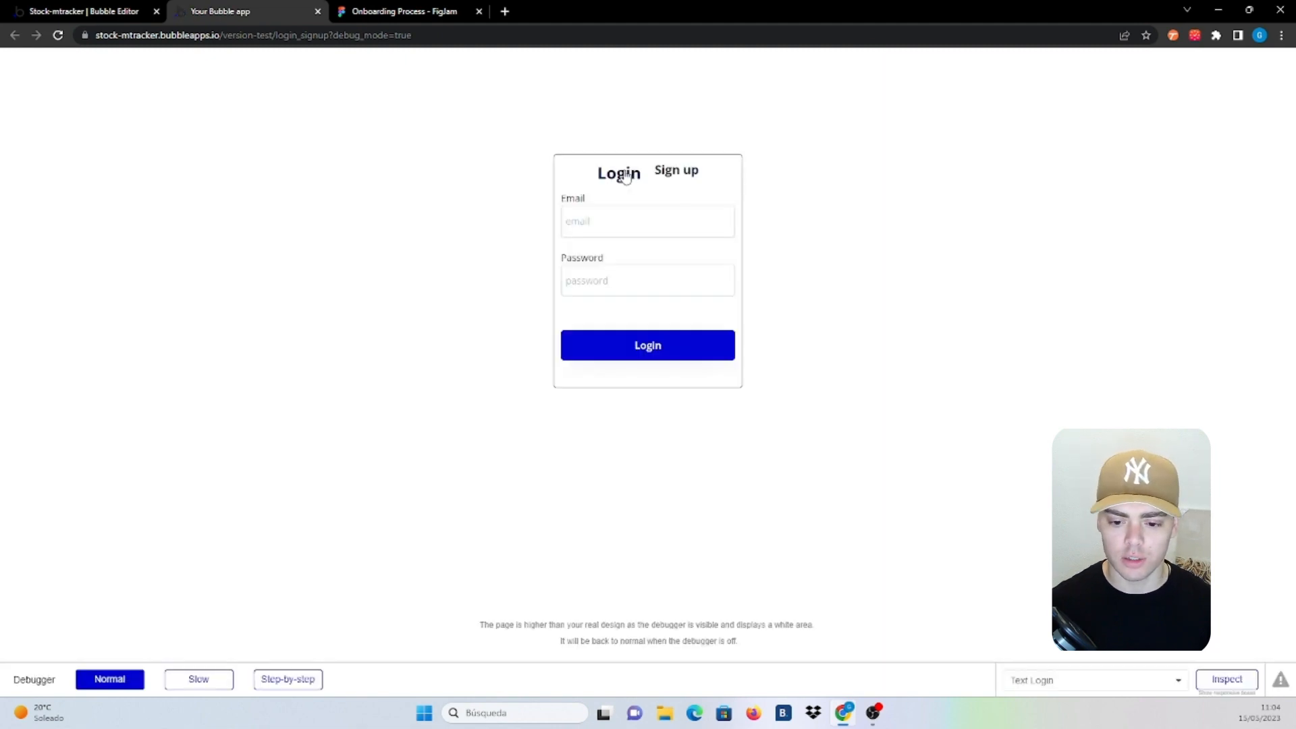
{"action": "left_click", "coordinate": [689, 174]}
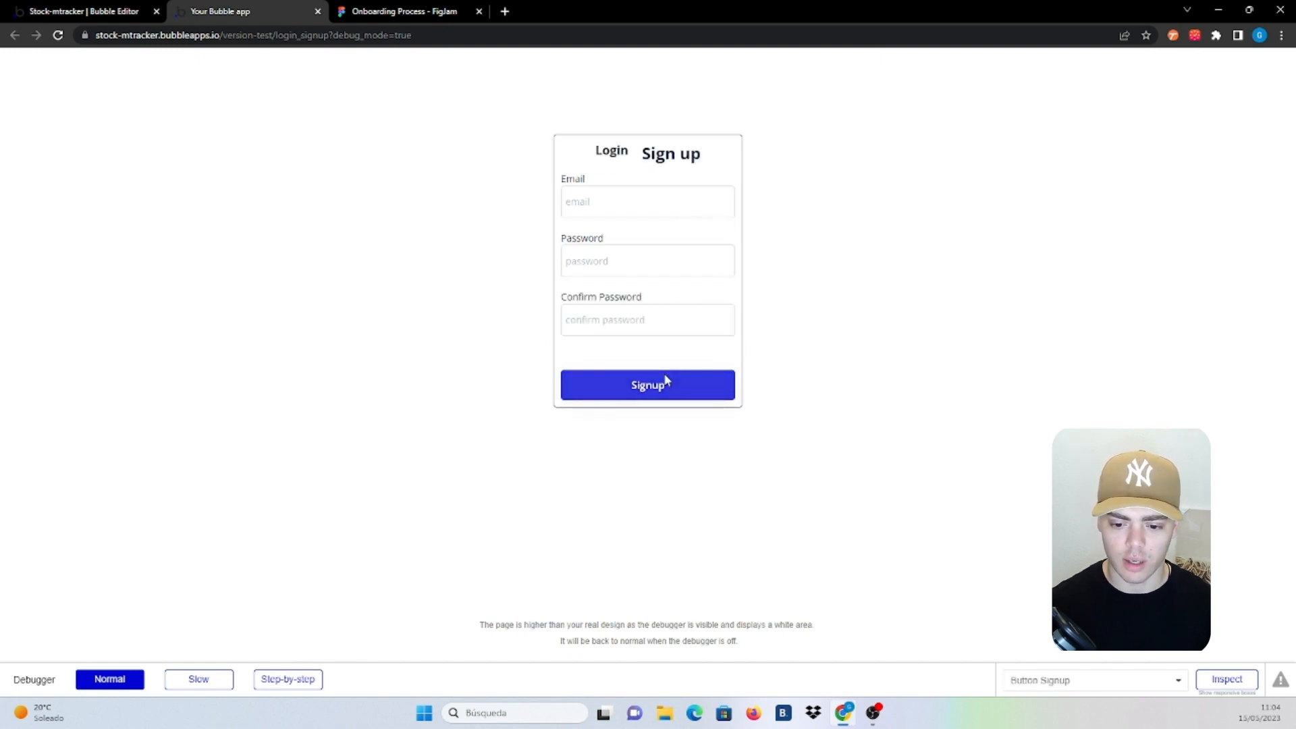
{"action": "left_click", "coordinate": [611, 154]}
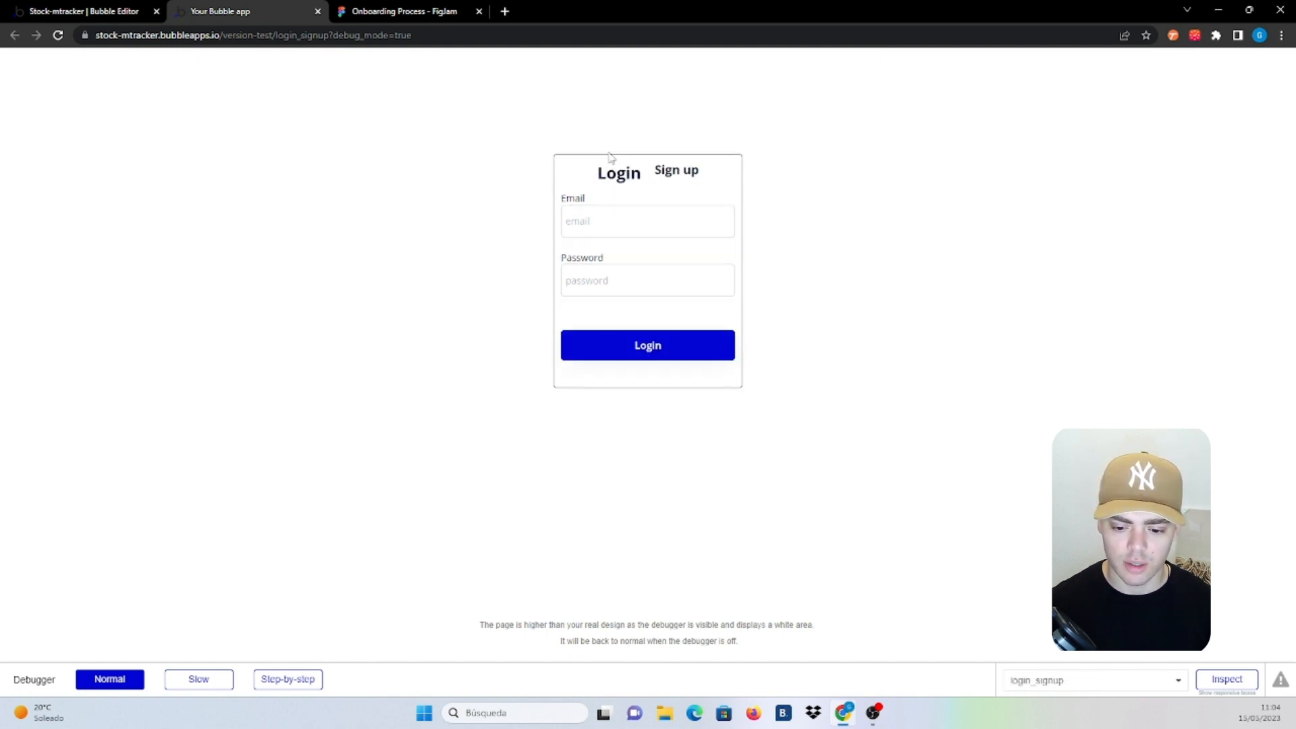
{"action": "left_click", "coordinate": [674, 177]}
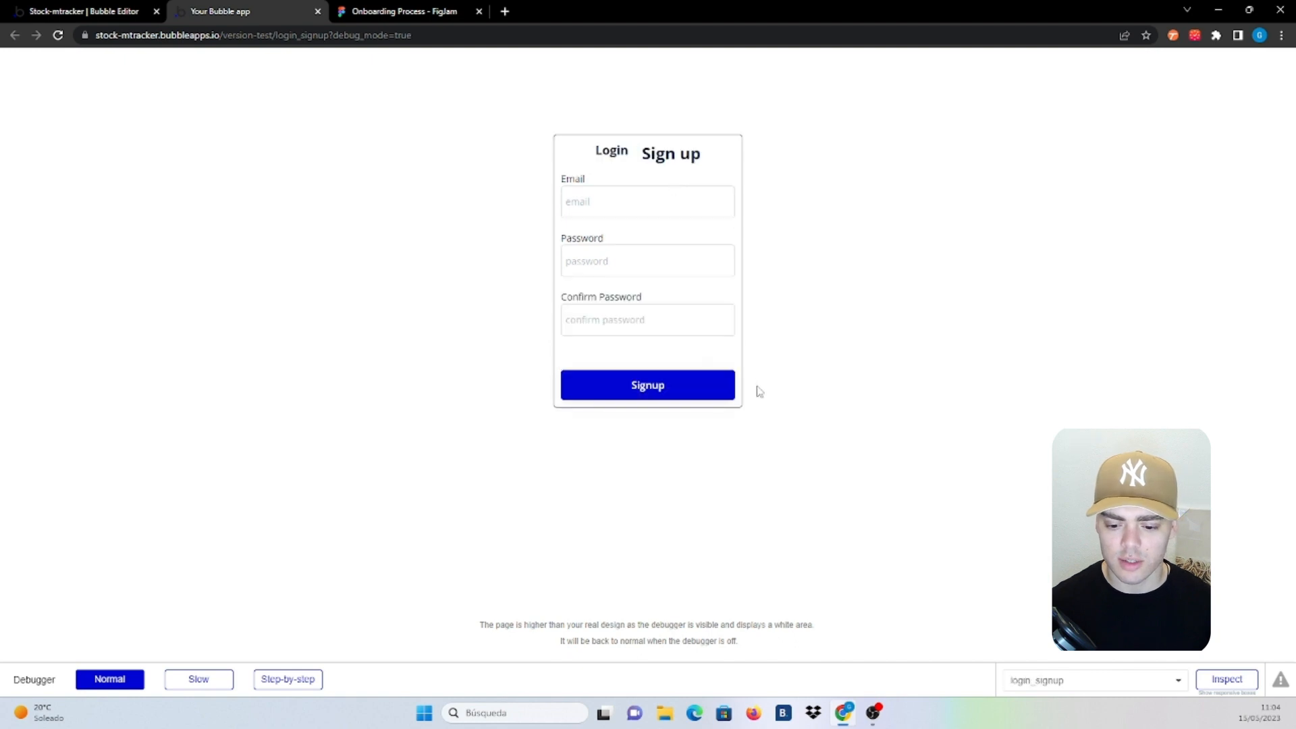
{"action": "left_click", "coordinate": [130, 6]}
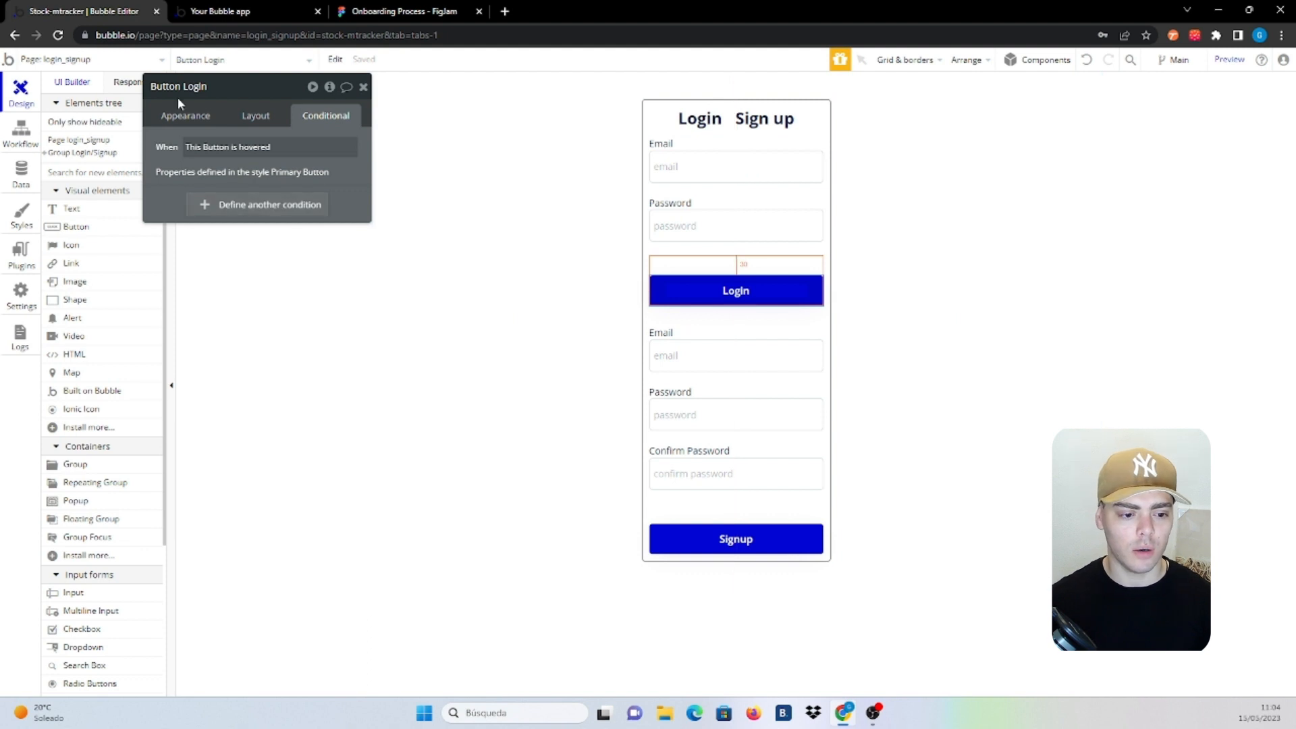
Add a Log the user in action to the Login button's click workflow, using [Login] Input Email's value as email
{"action": "left_click", "coordinate": [182, 116]}
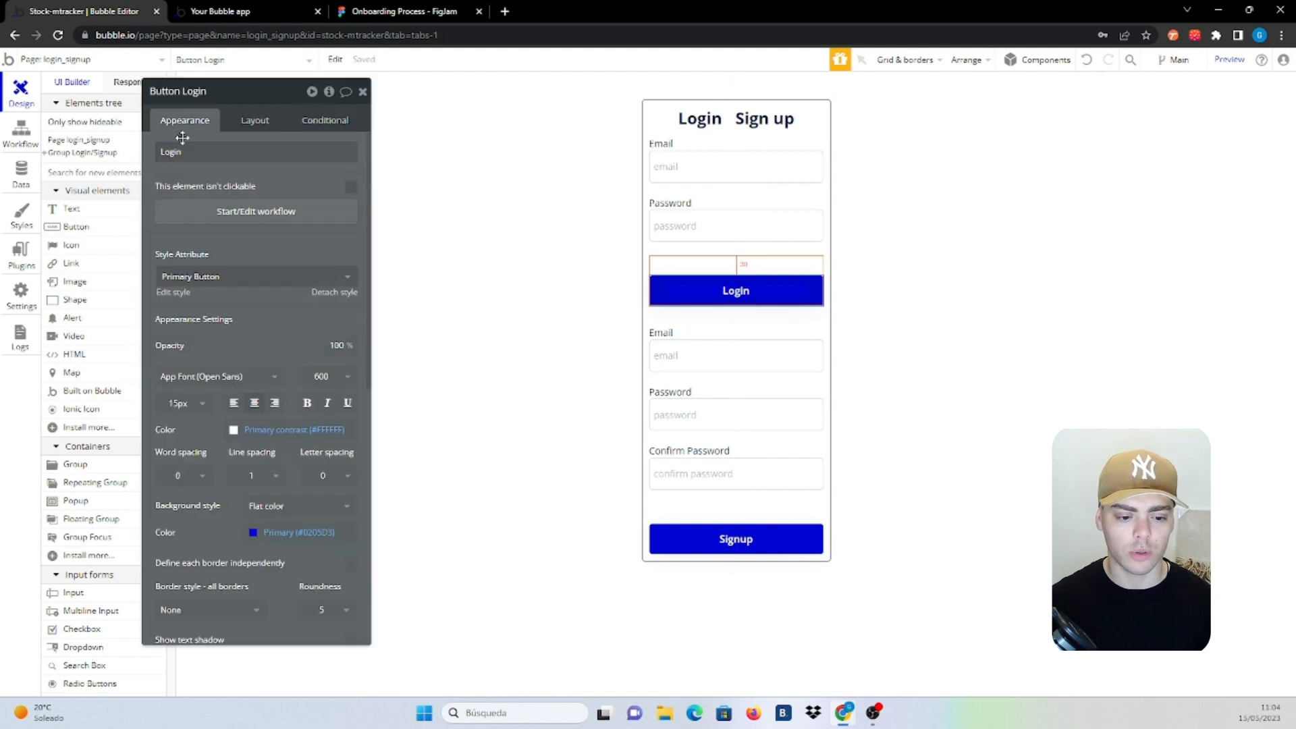
{"action": "left_click", "coordinate": [256, 211]}
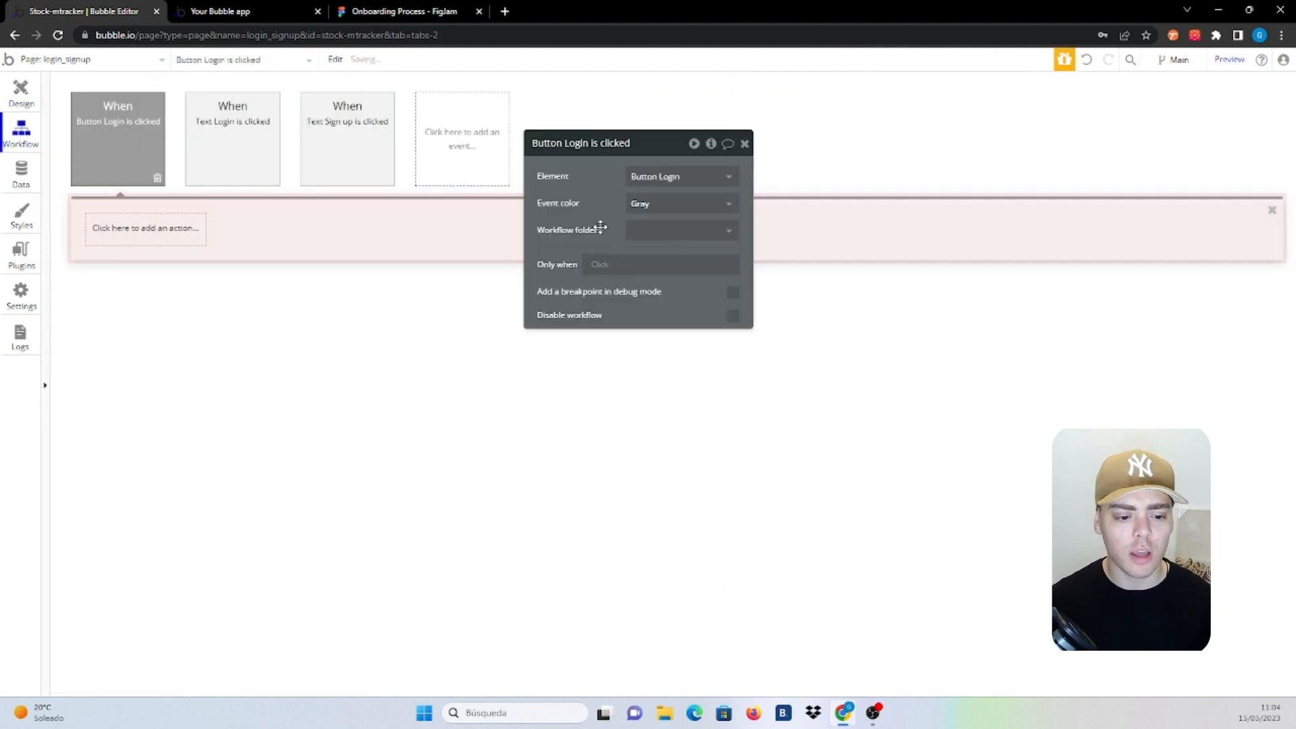
{"action": "left_click", "coordinate": [148, 229]}
{"action": "type", "text": "log"}
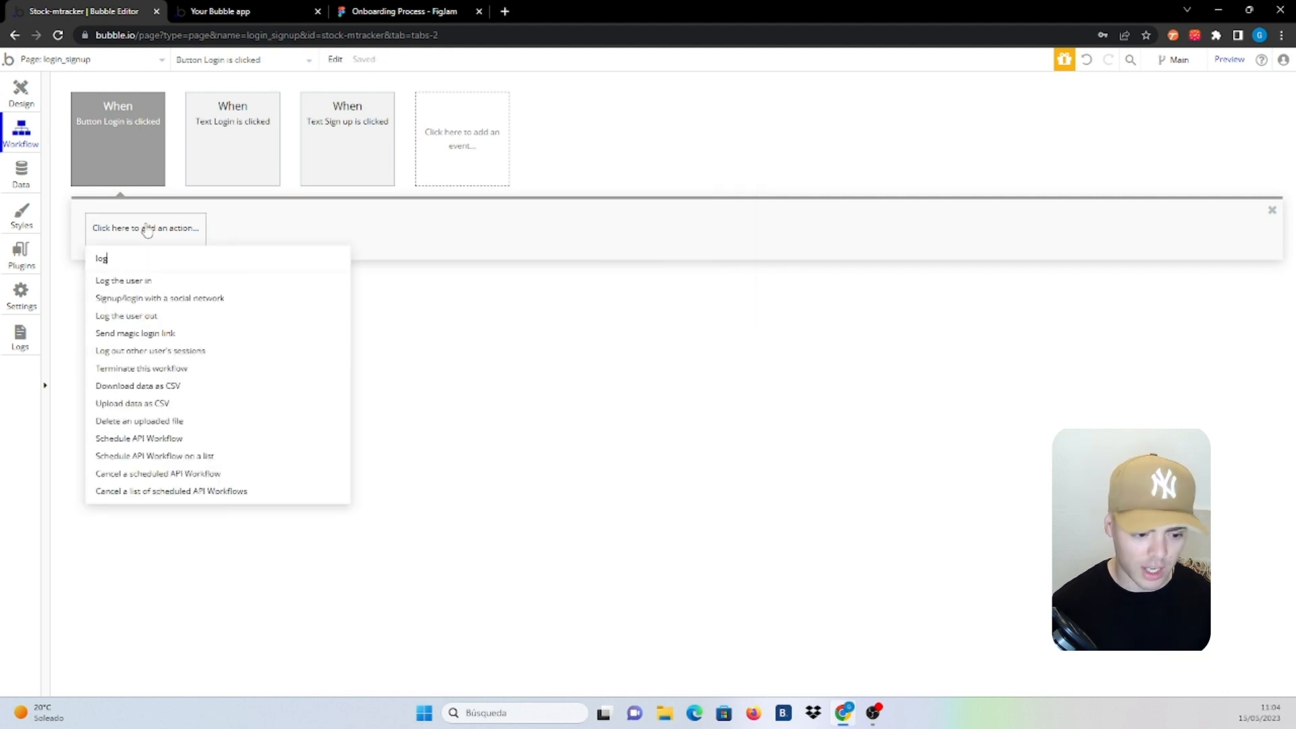
{"action": "left_click", "coordinate": [128, 282]}
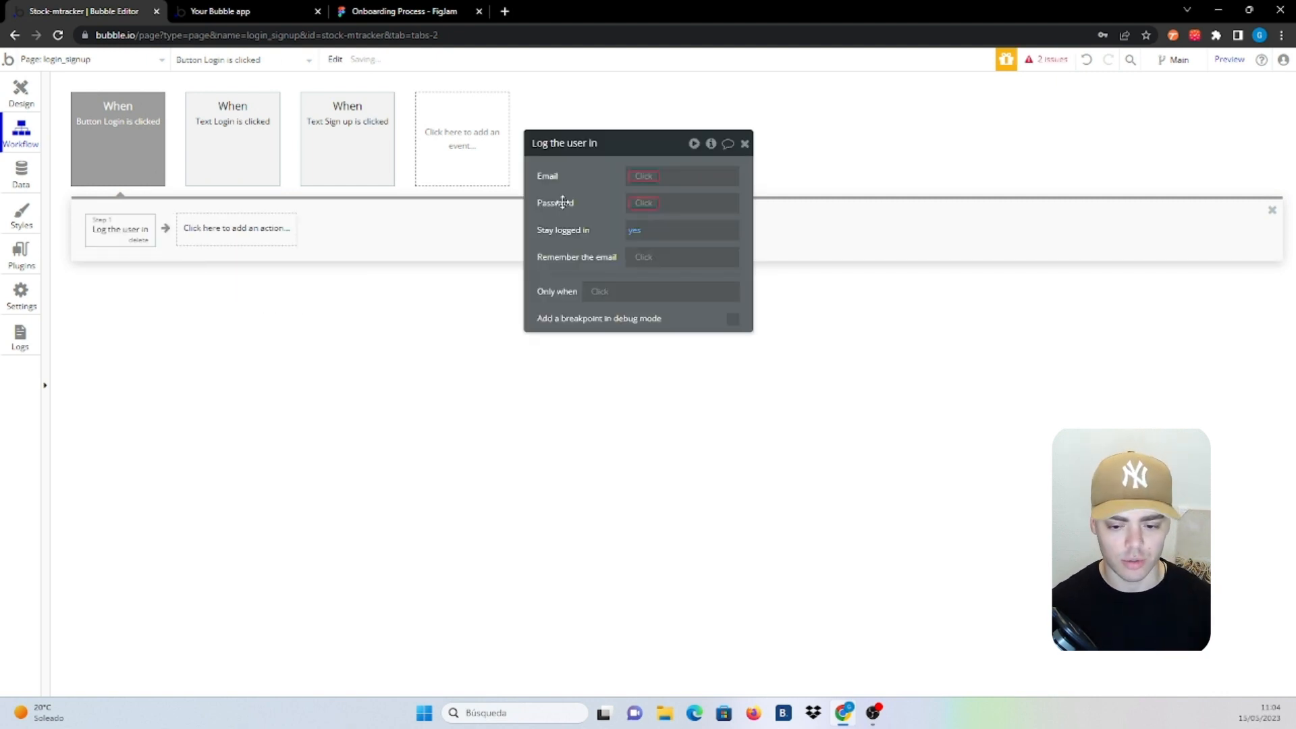
{"action": "left_click", "coordinate": [643, 178]}
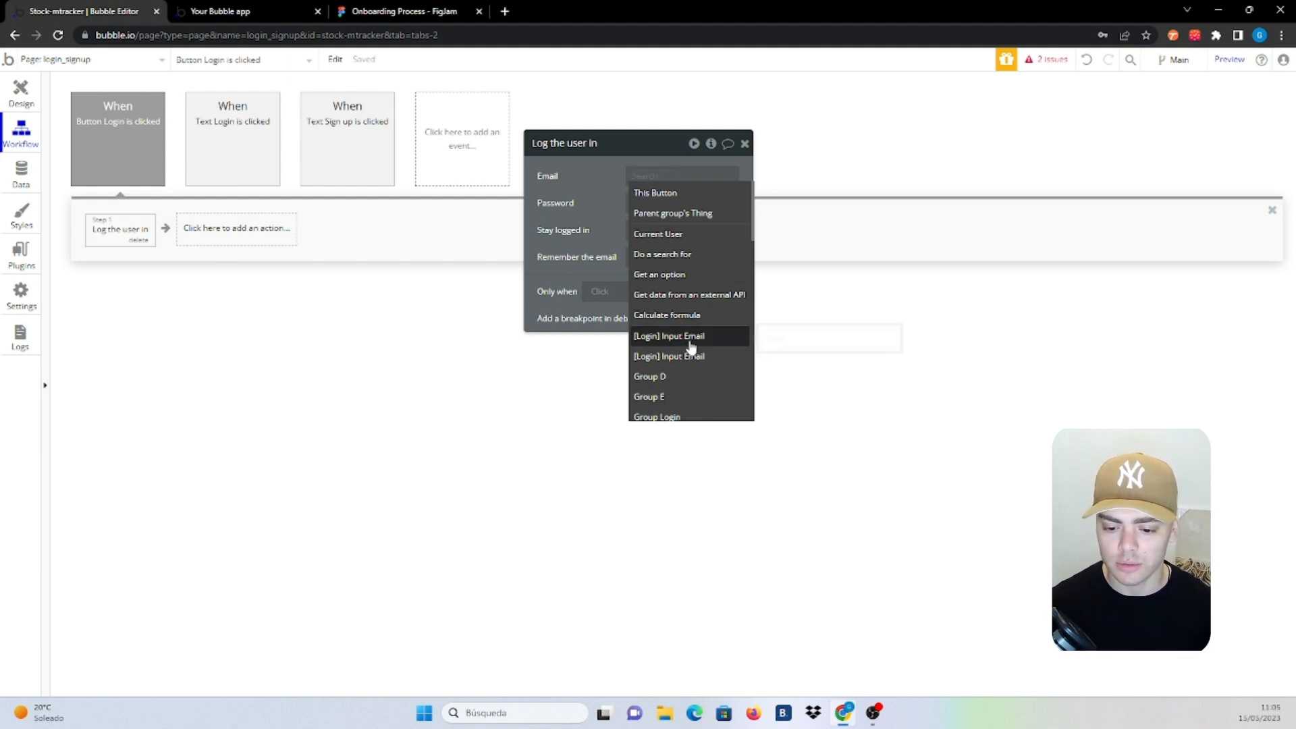
{"action": "left_click", "coordinate": [691, 343]}
{"action": "left_click", "coordinate": [648, 206]}
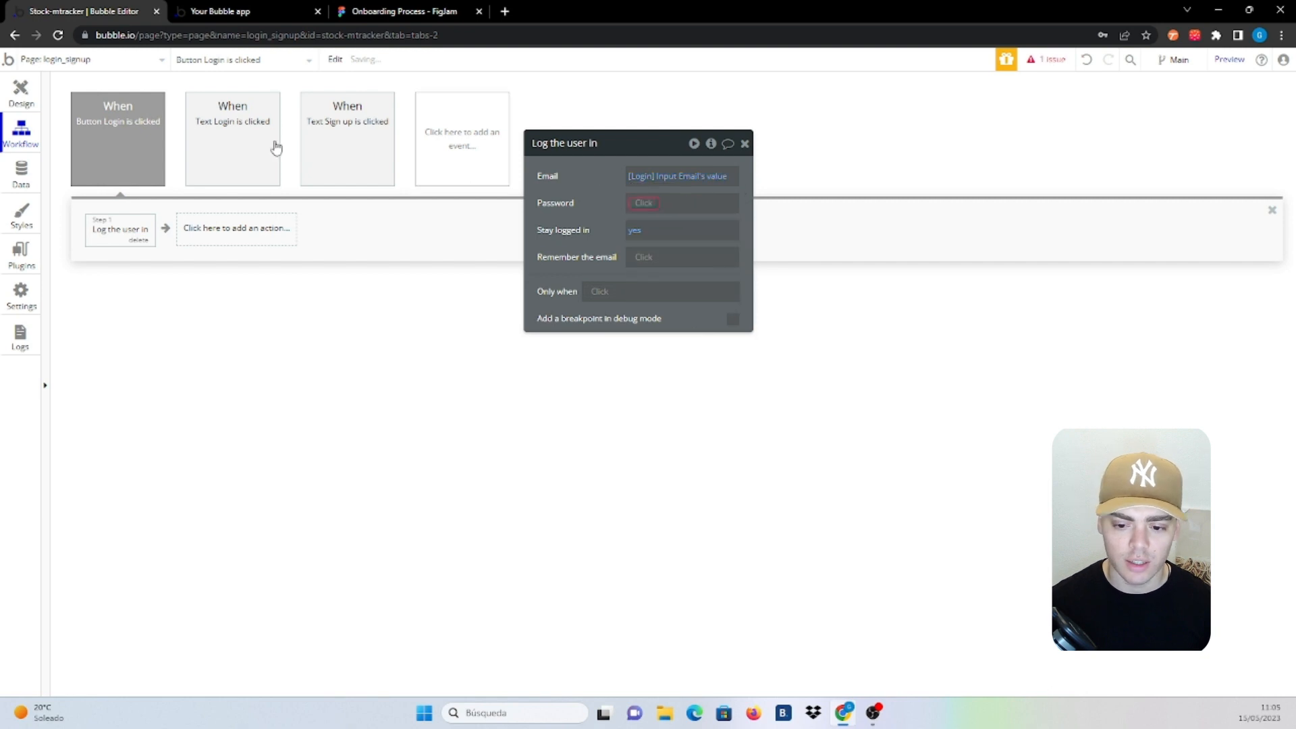
{"action": "left_click", "coordinate": [25, 85]}
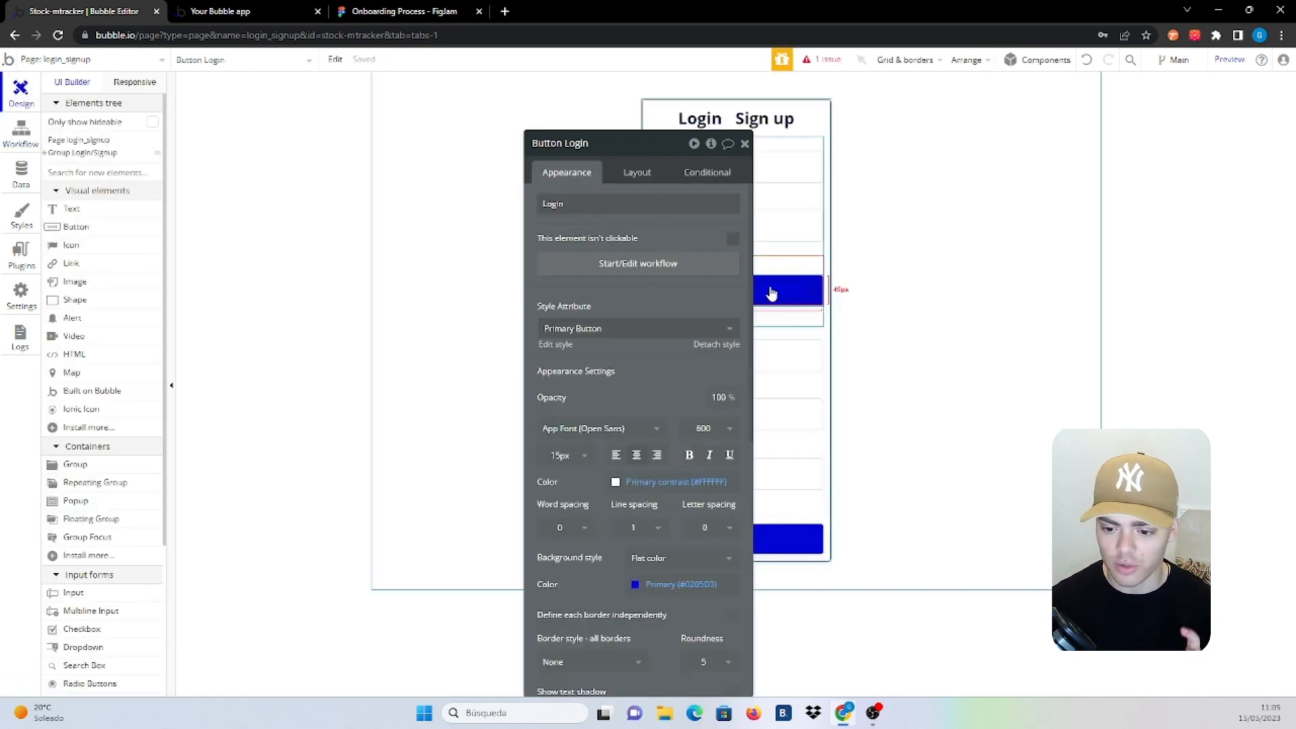
Rename the login password input to [Login] Input Password
{"action": "left_click", "coordinate": [791, 233]}
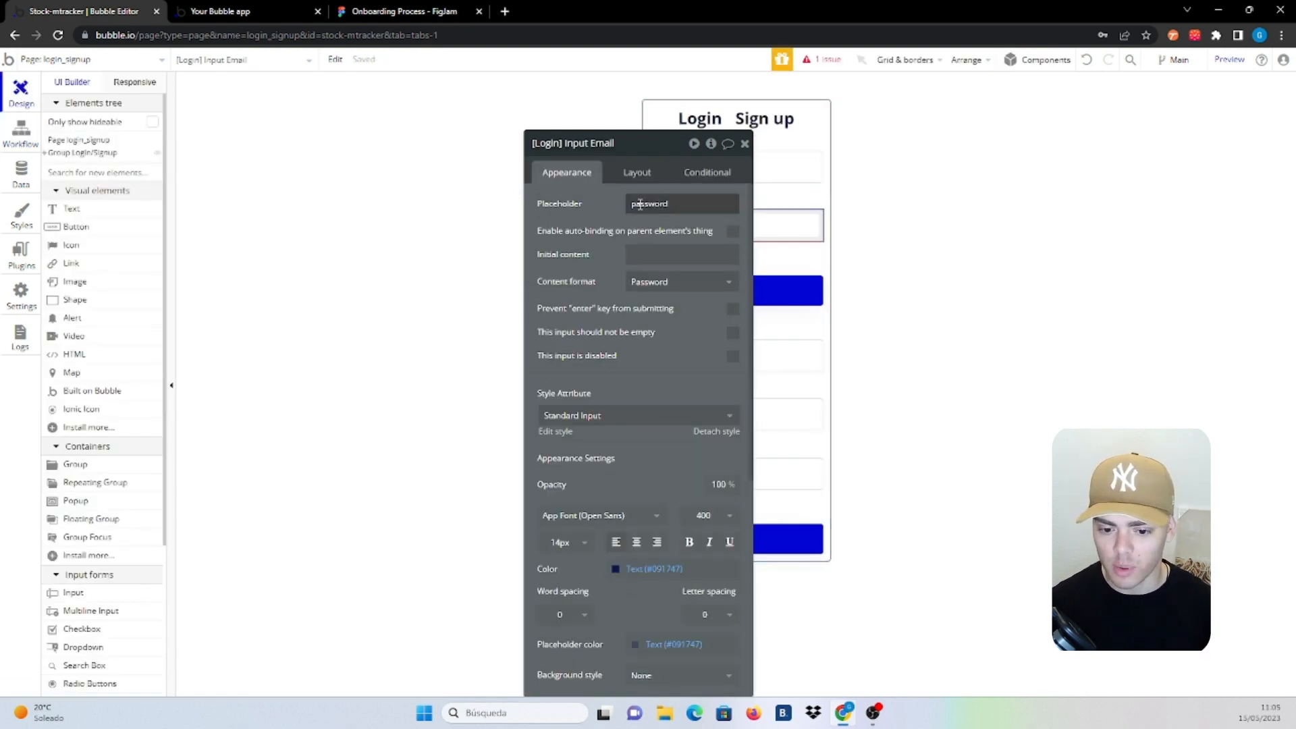
{"action": "double_click", "coordinate": [602, 143]}
{"action": "type", "text": "Password"}
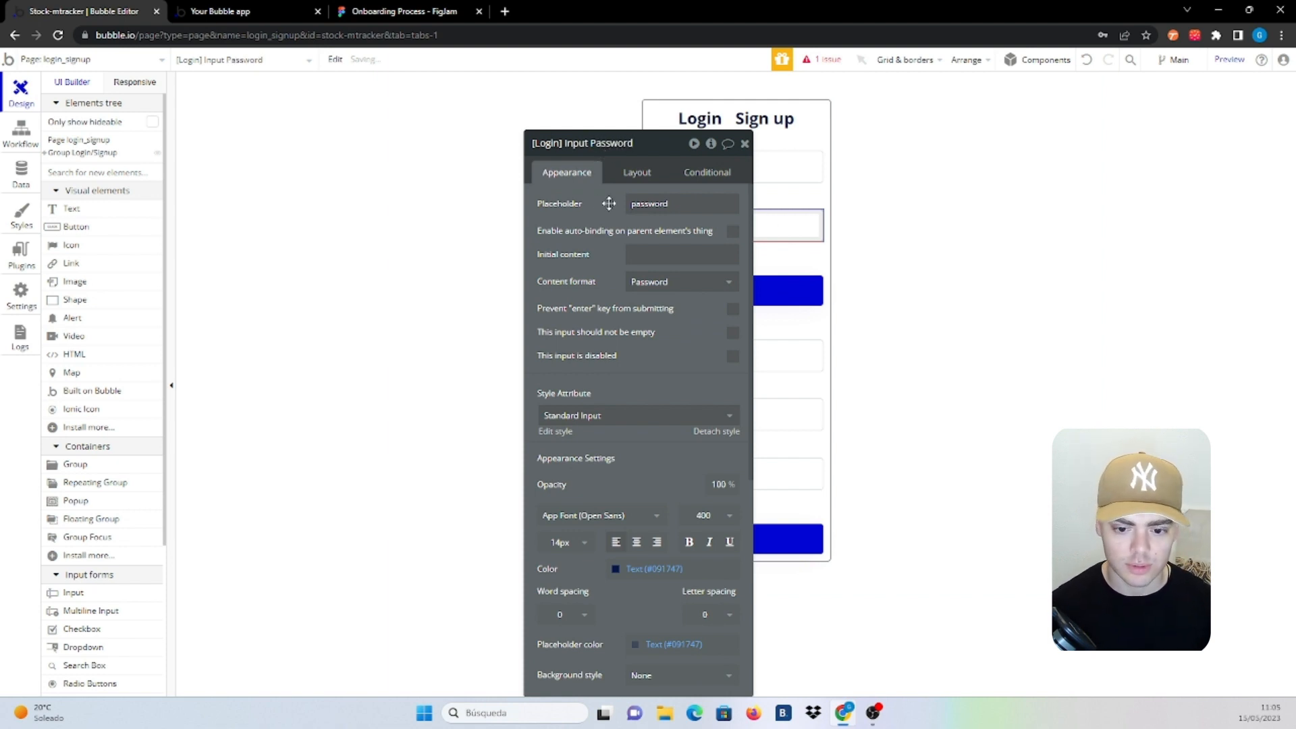
Set the Log the user in action's password to [Login] Input Password's value
{"action": "left_click", "coordinate": [21, 134]}
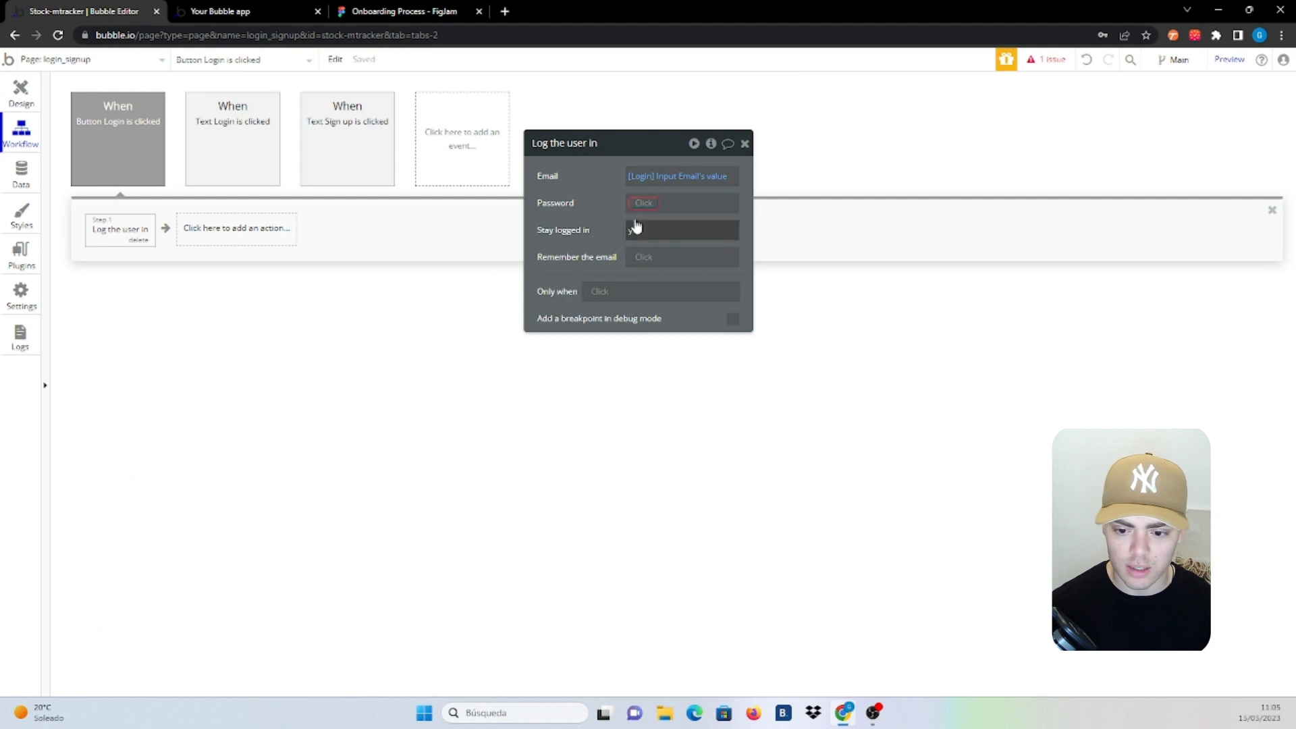
{"action": "left_click", "coordinate": [641, 202]}
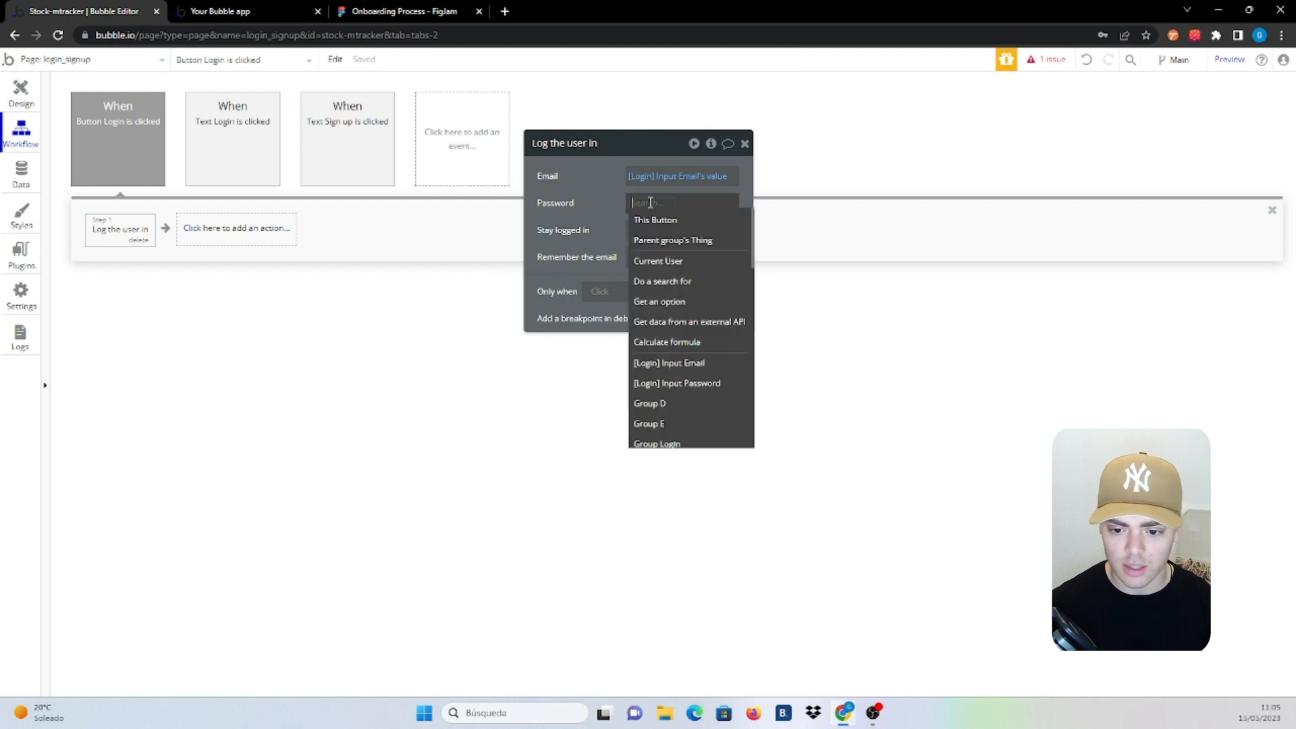
{"action": "left_click", "coordinate": [695, 384]}
{"action": "left_click", "coordinate": [694, 232]}
{"action": "left_click", "coordinate": [570, 205]}
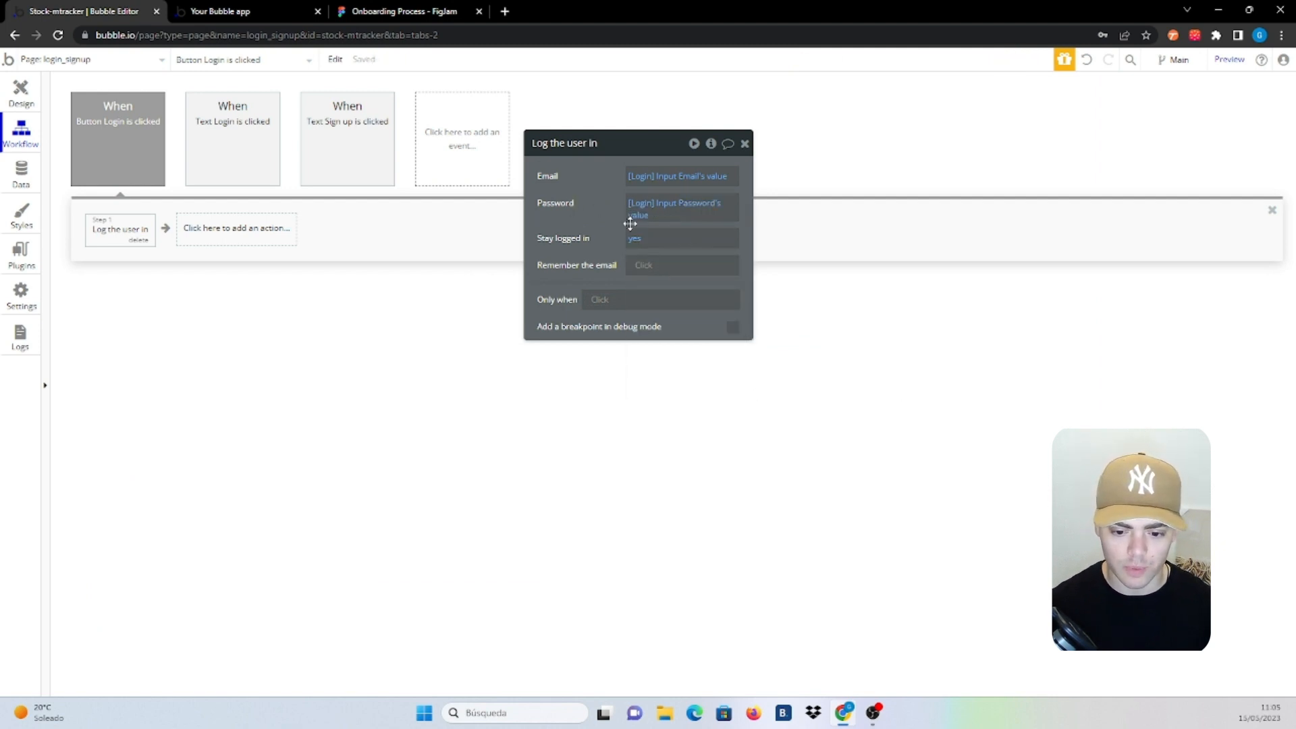
{"action": "left_click", "coordinate": [238, 230]}
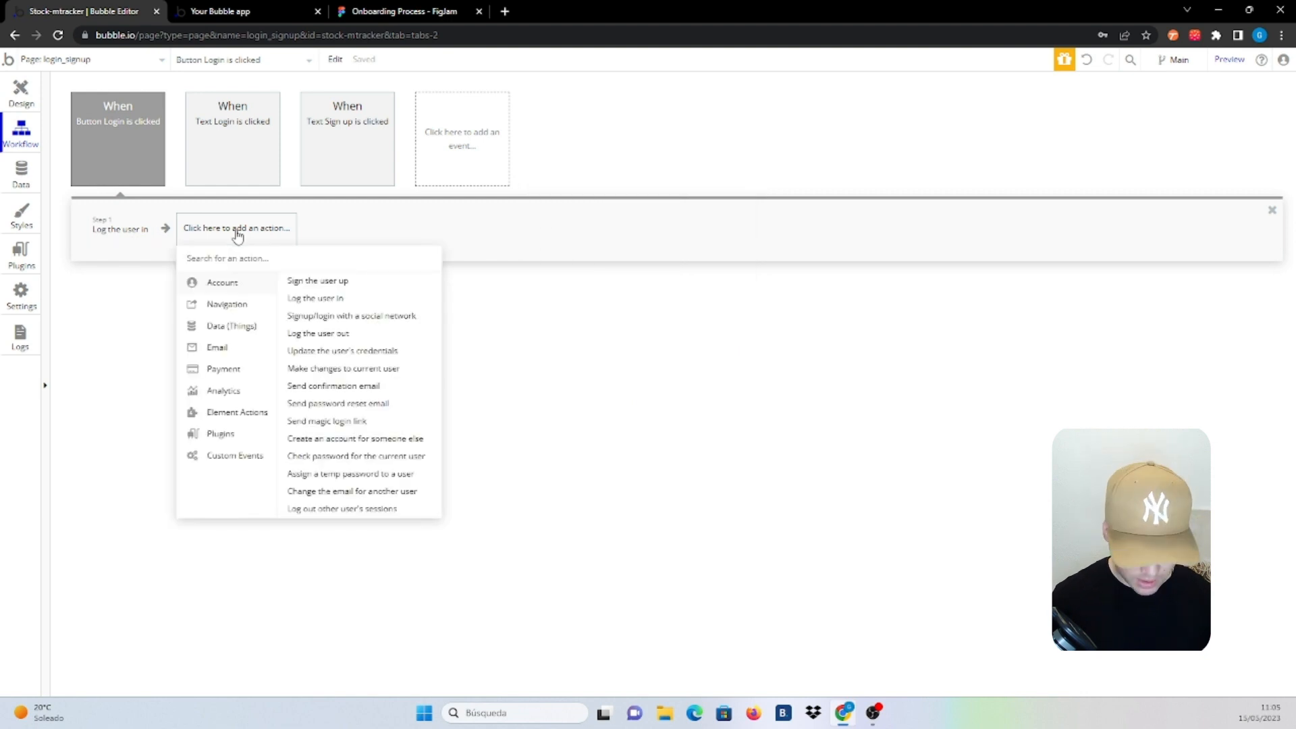
Add a Go to page step with destination dashboard to the Login button workflow
{"action": "type", "text": "got"}
{"action": "key", "text": "BackSpace"}
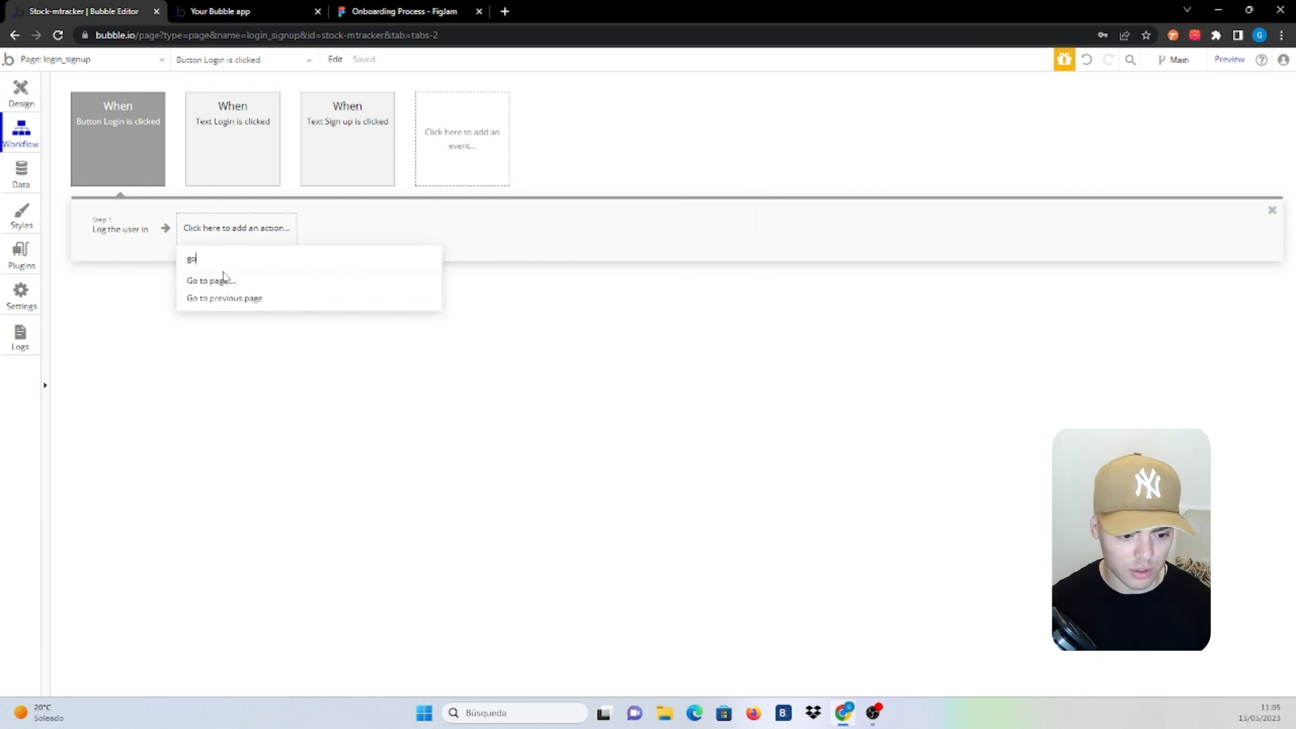
{"action": "left_click", "coordinate": [223, 278]}
{"action": "left_click", "coordinate": [662, 177]}
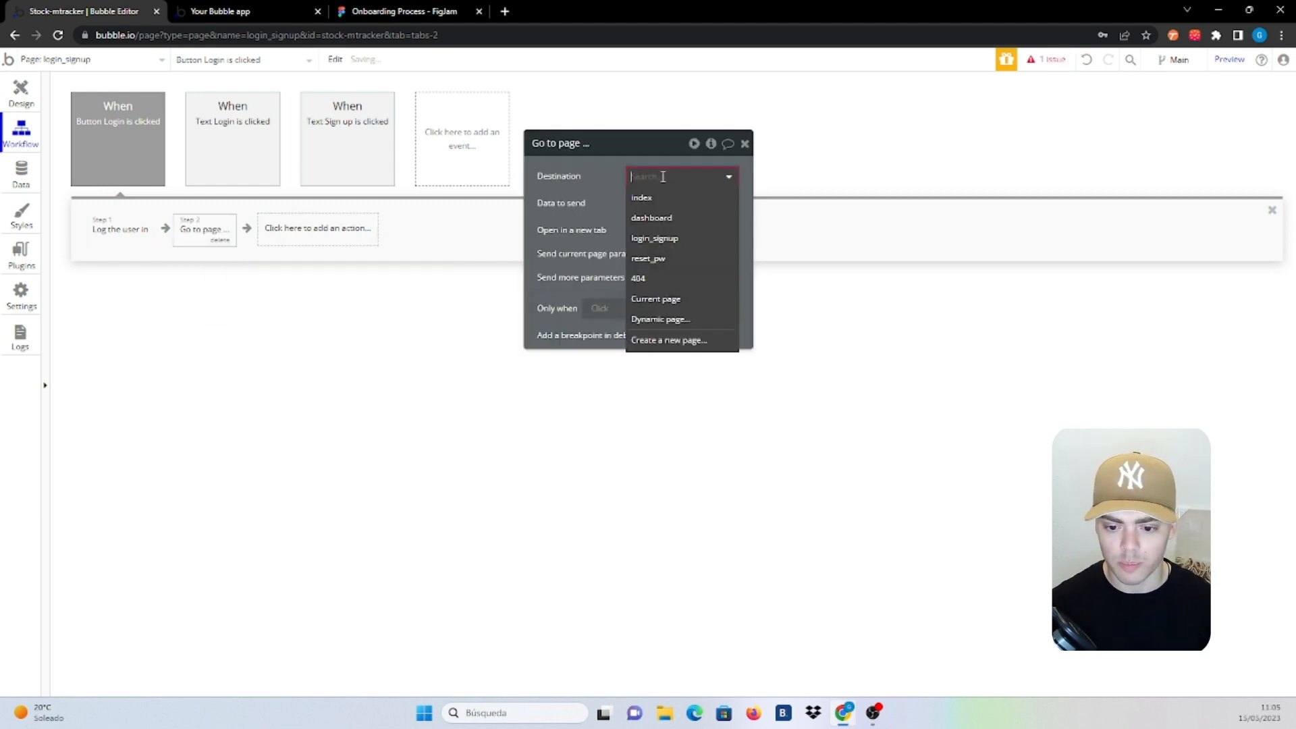
{"action": "left_click", "coordinate": [653, 218]}
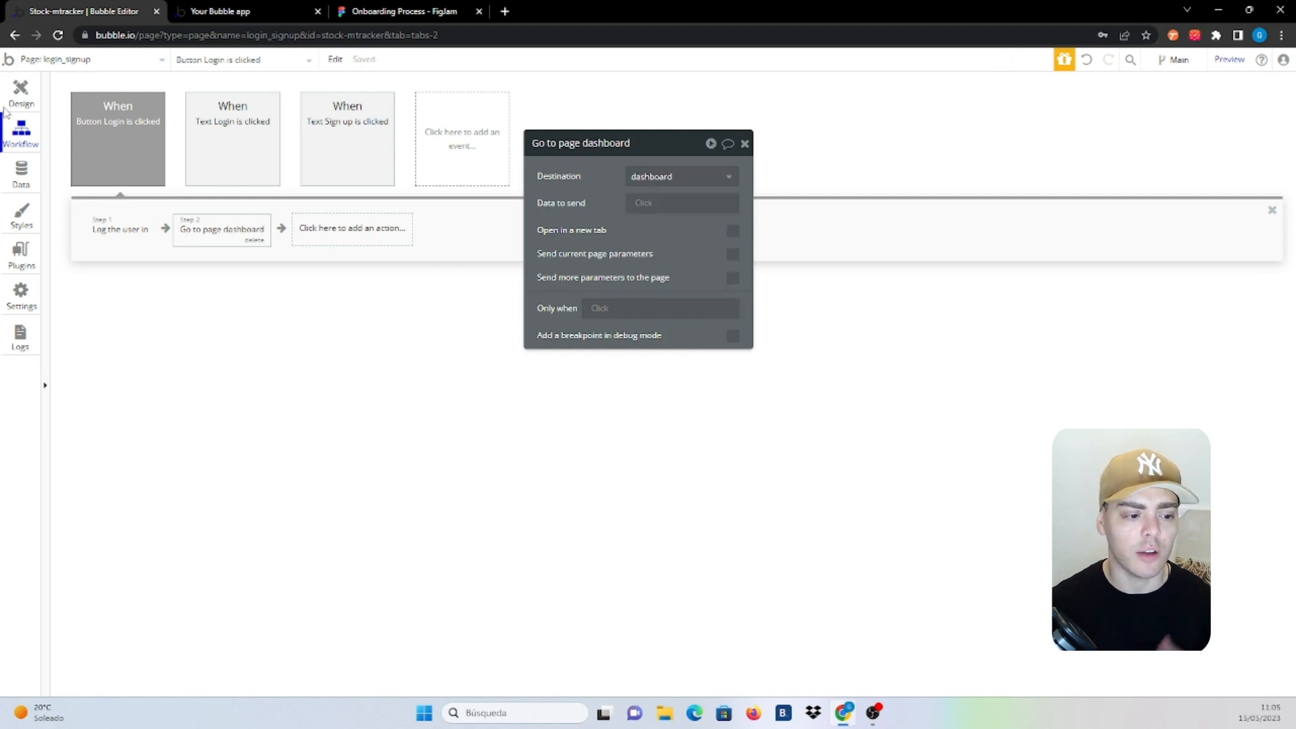
Return to the page design and select the login_signup page
{"action": "left_click", "coordinate": [16, 89]}
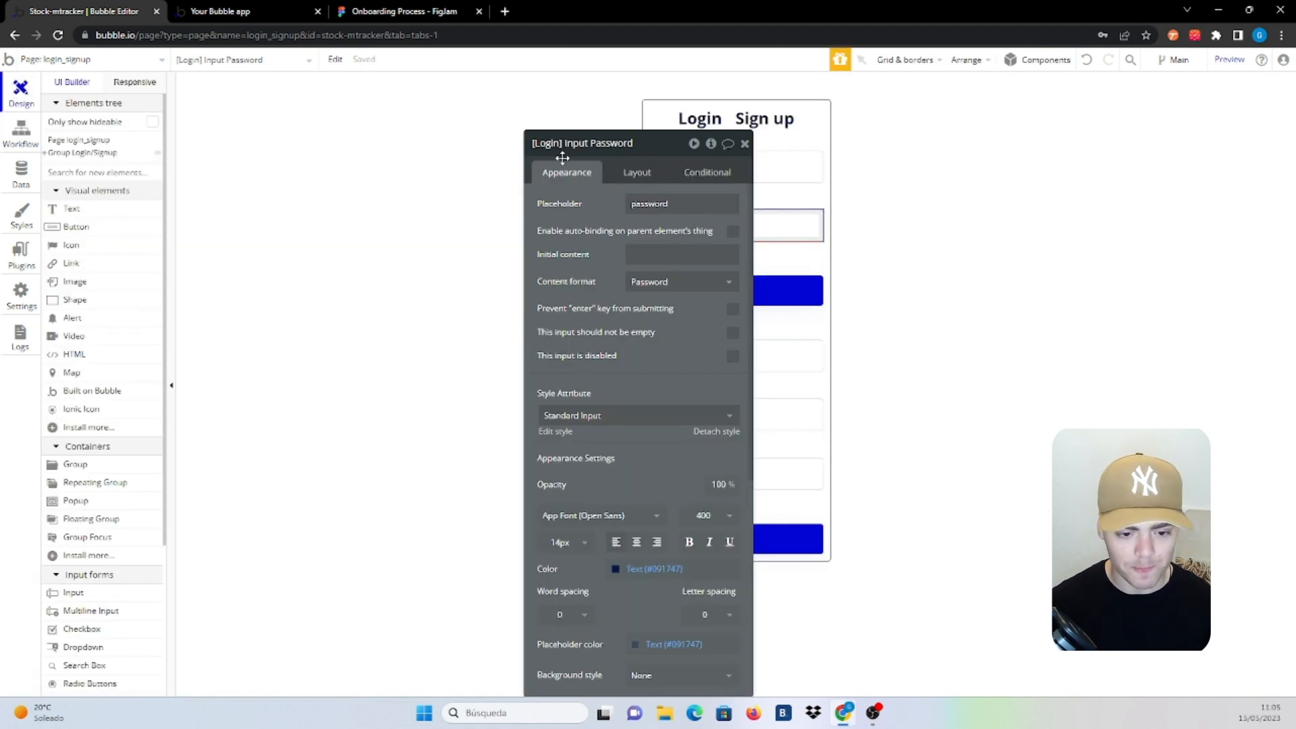
{"action": "left_click_drag", "start_coordinate": [558, 184], "coordinate": [190, 115]}
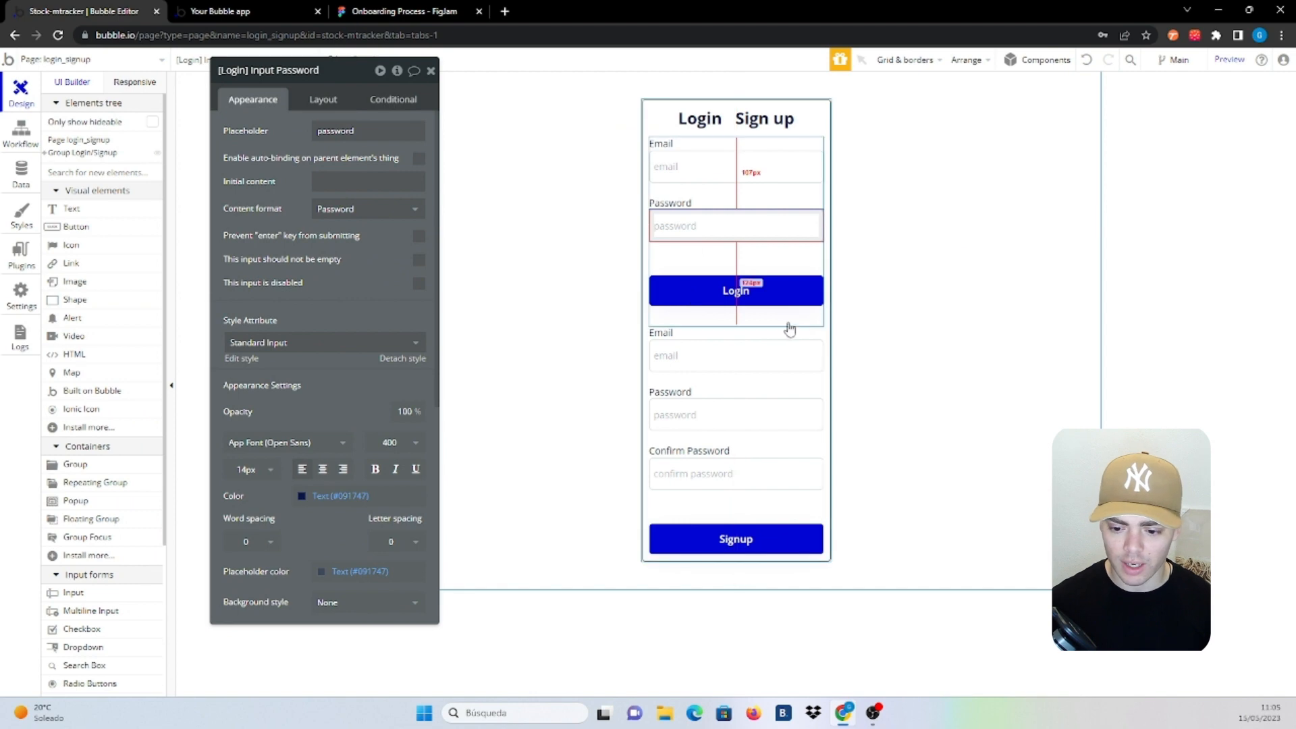
{"action": "left_click", "coordinate": [776, 328]}
{"action": "left_click", "coordinate": [790, 378]}
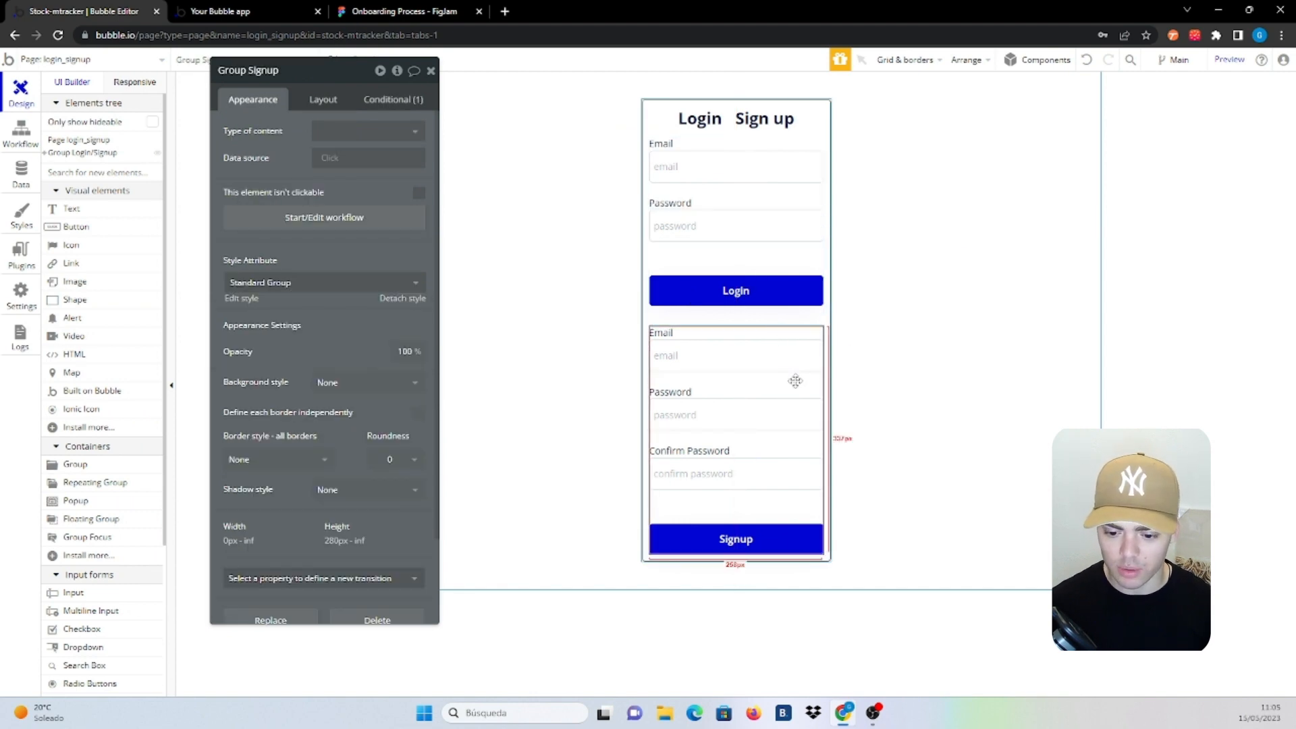
{"action": "left_click", "coordinate": [746, 564]}
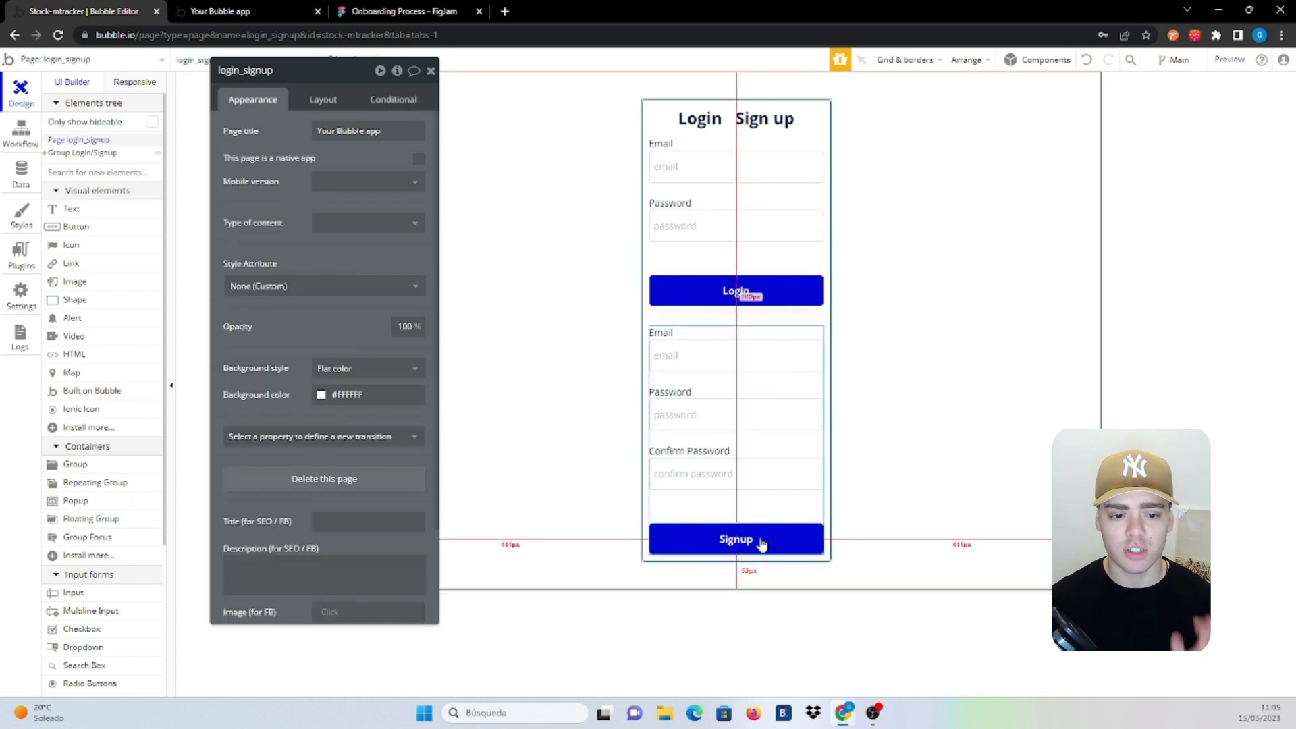
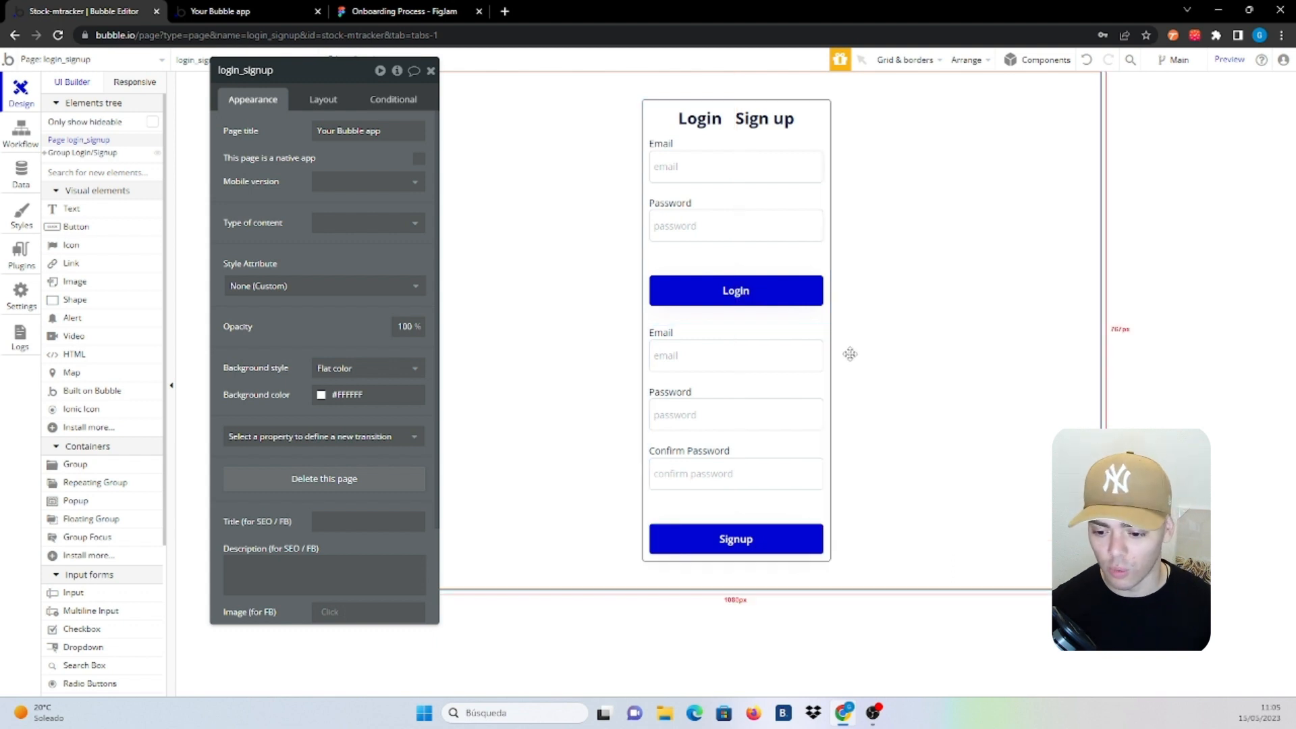
Hide Group Login/Signup with its eye icon and tick 'Collapse when hidden' on its Layout tab
{"action": "left_click", "coordinate": [813, 325]}
{"action": "left_click", "coordinate": [825, 345]}
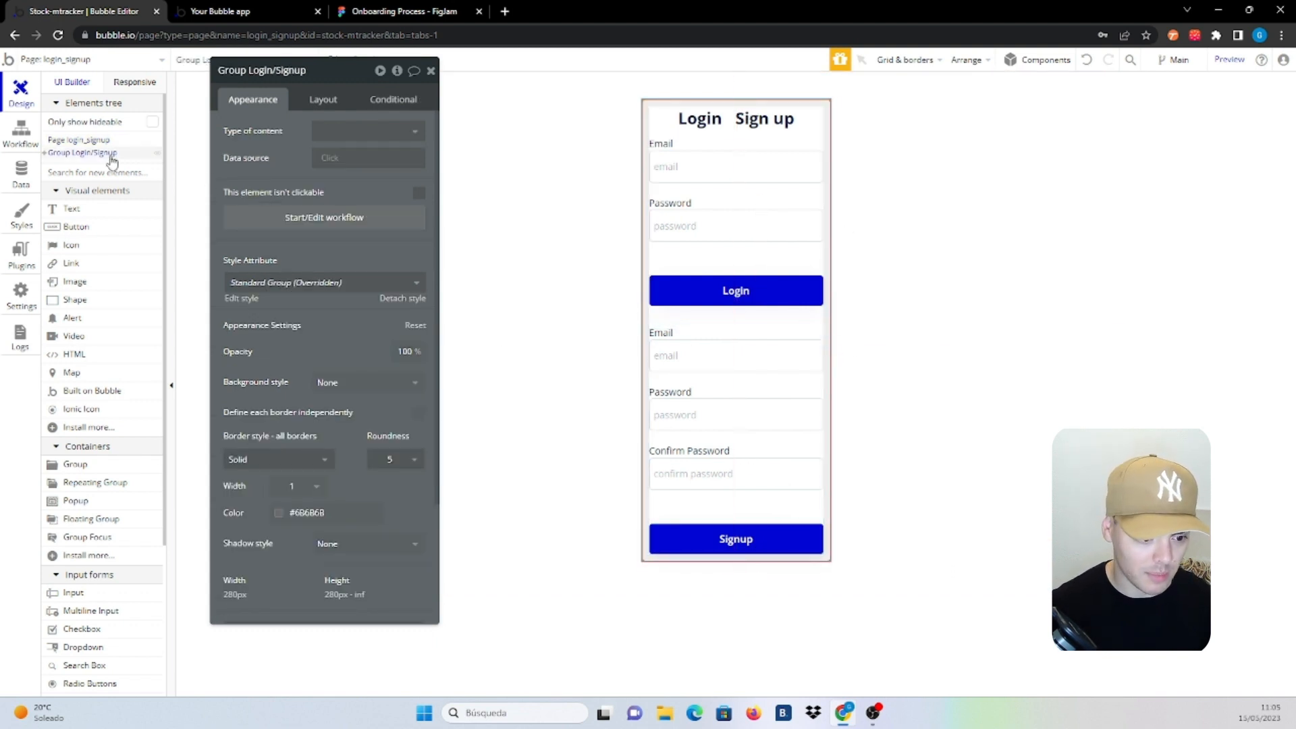
{"action": "left_click", "coordinate": [158, 153]}
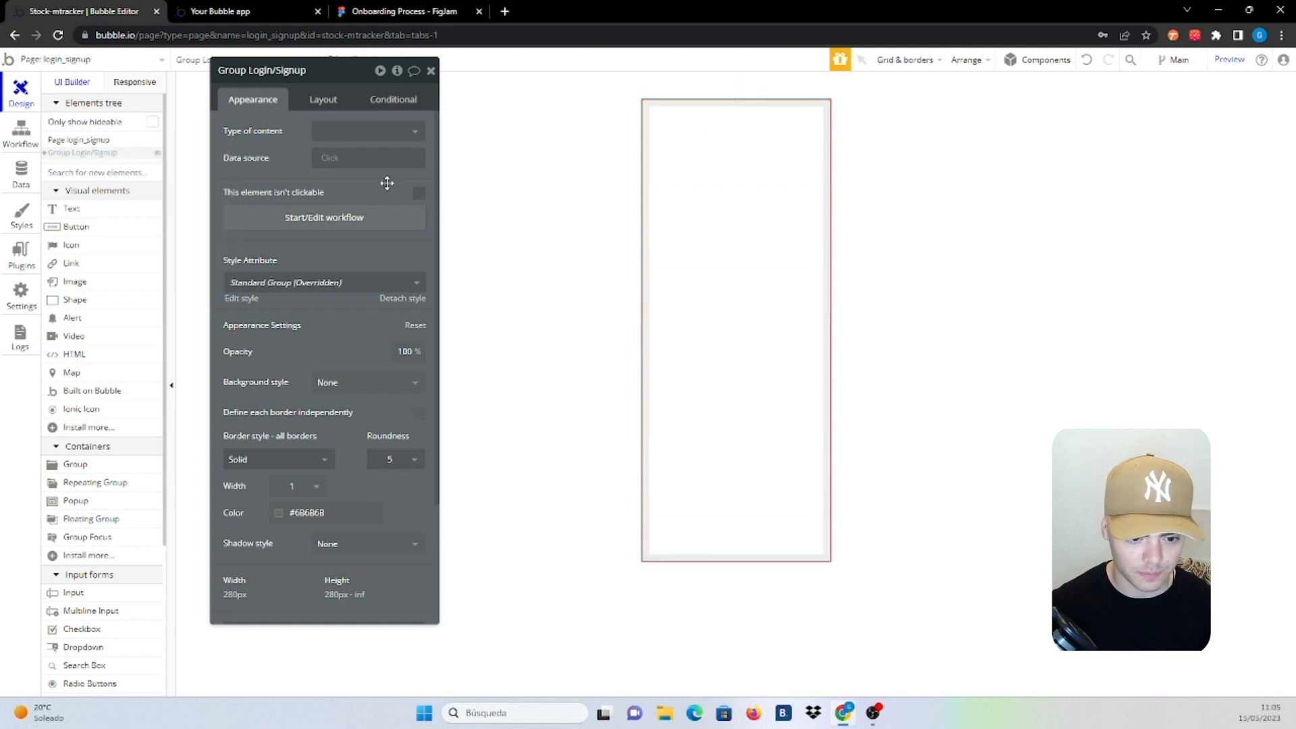
{"action": "left_click", "coordinate": [329, 100]}
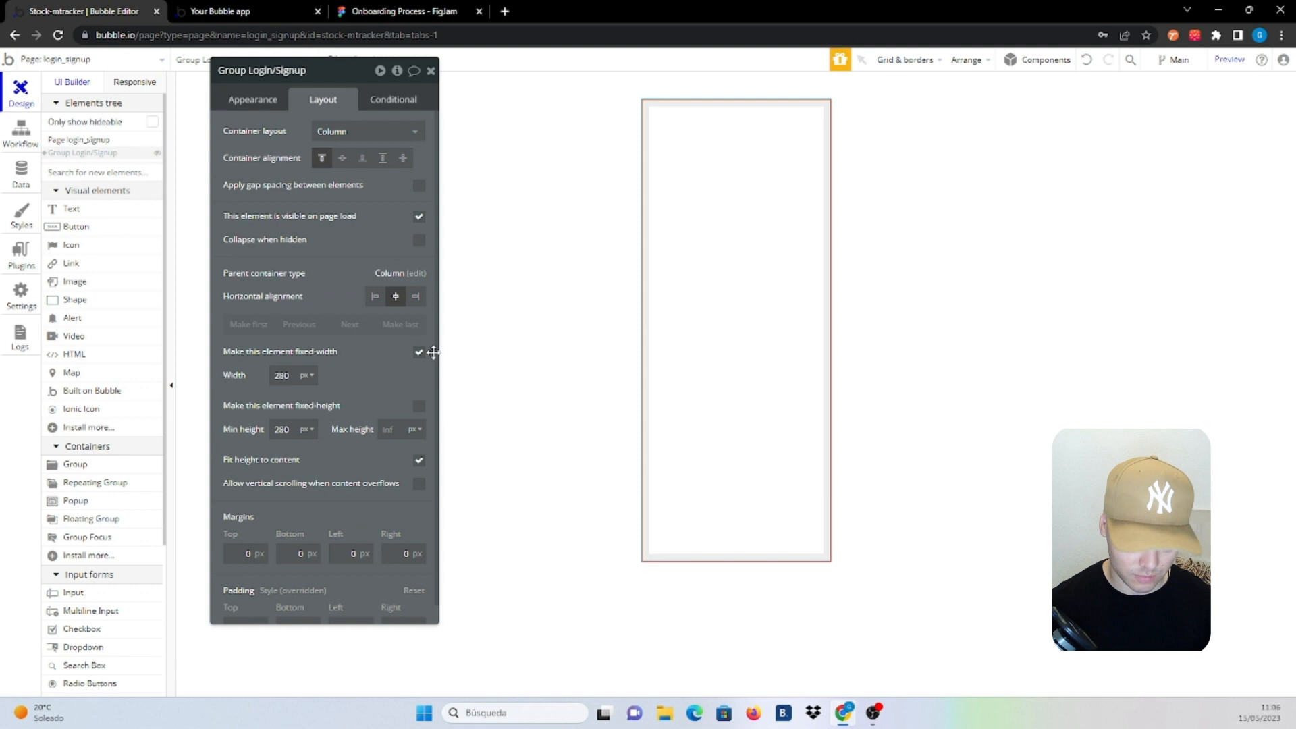
{"action": "left_click", "coordinate": [419, 241]}
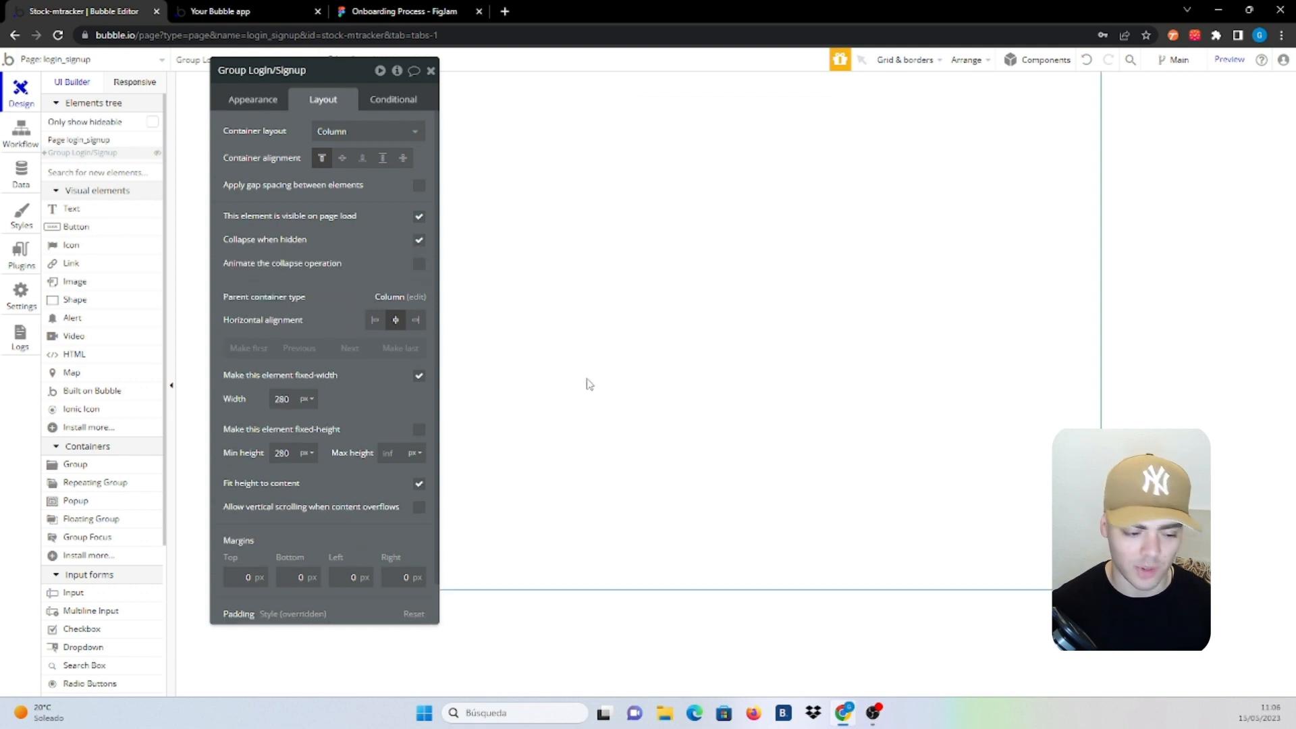
Place a new group on the page with a Column container layout
{"action": "left_click", "coordinate": [65, 465]}
{"action": "left_click", "coordinate": [711, 171]}
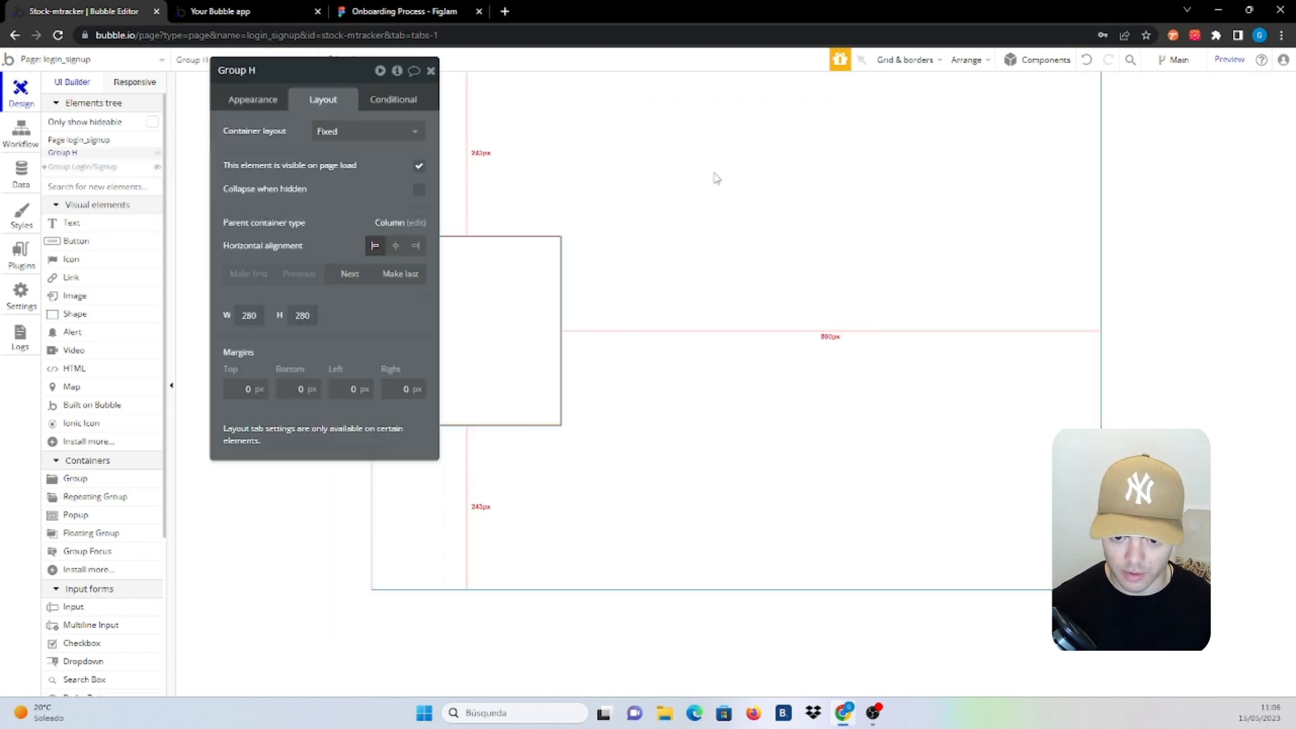
{"action": "left_click", "coordinate": [347, 131]}
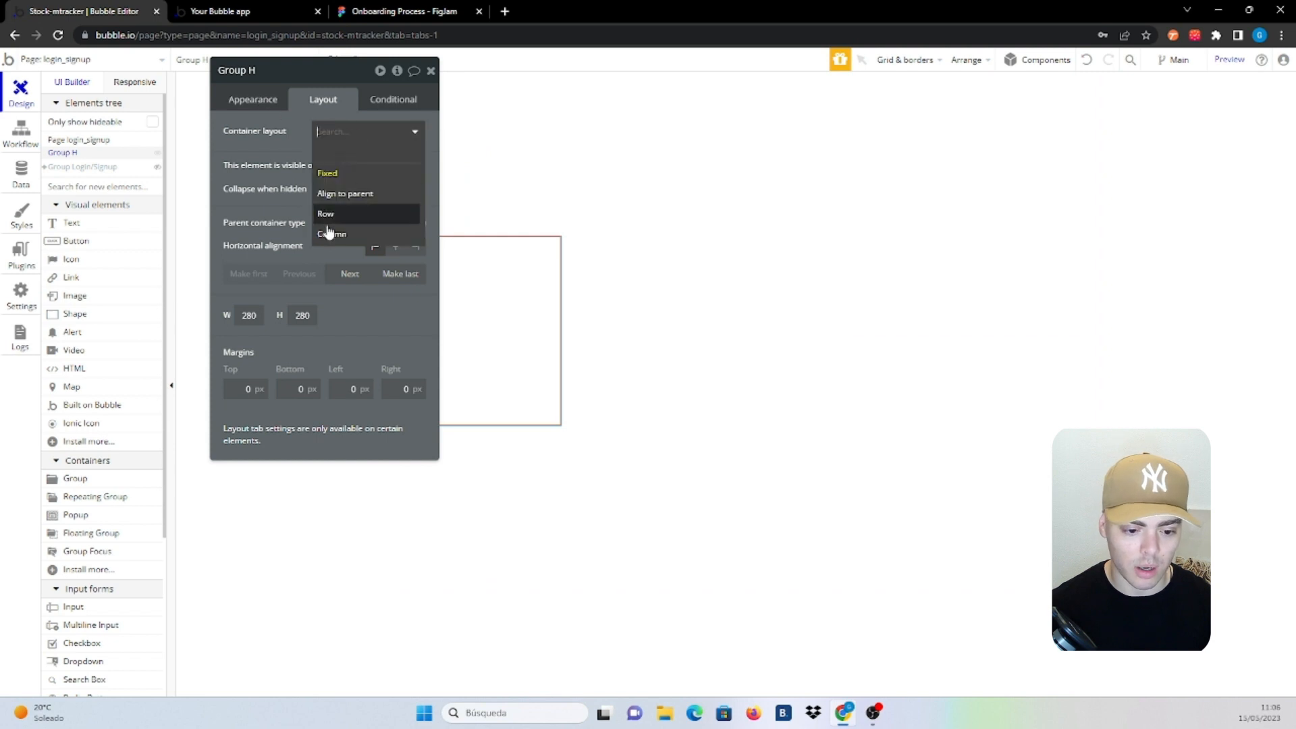
{"action": "left_click", "coordinate": [335, 232]}
Give the group a solid border with corner roundness 5
{"action": "left_click", "coordinate": [276, 99]}
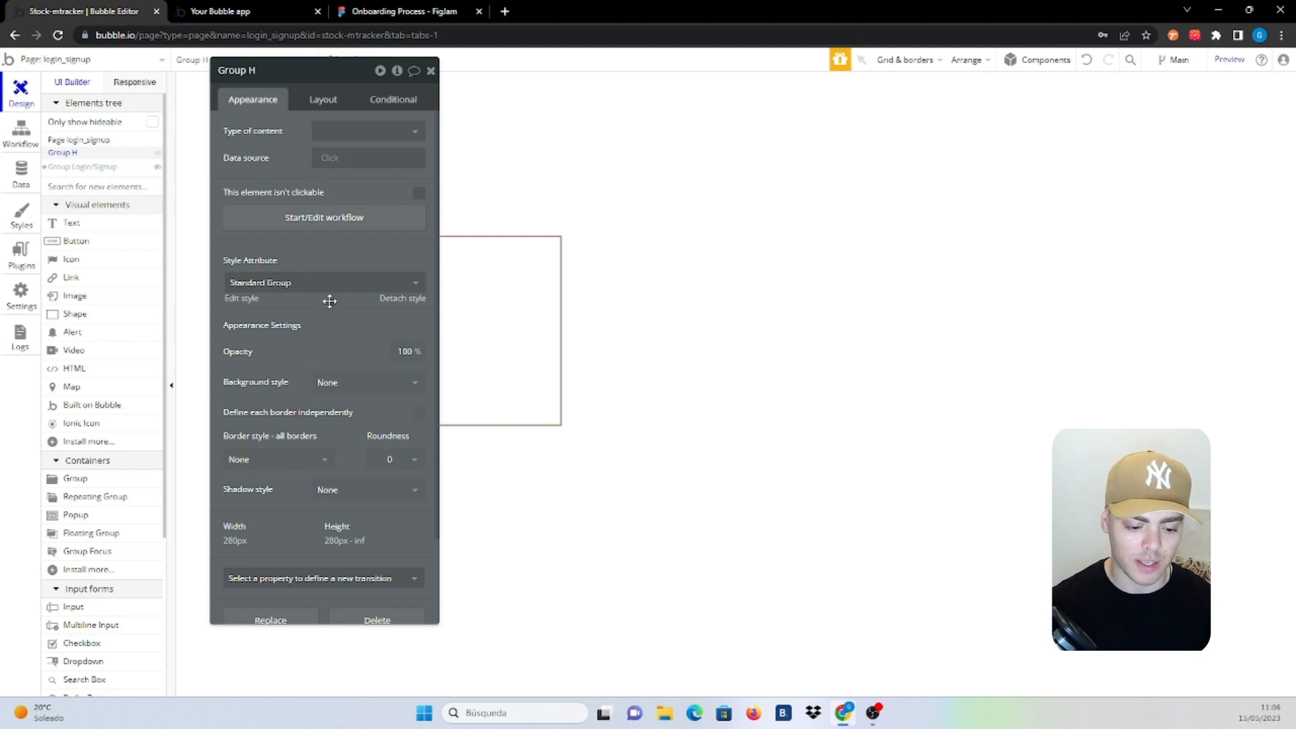
{"action": "left_click", "coordinate": [308, 460]}
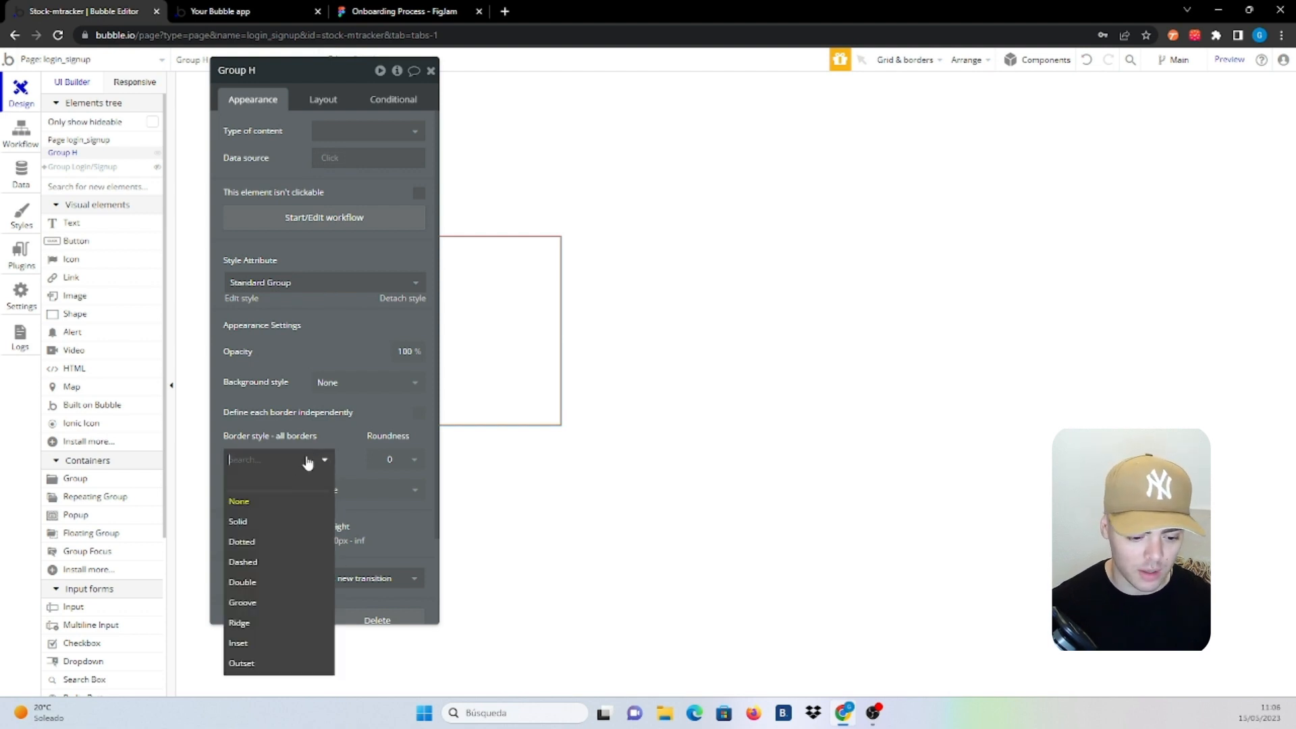
{"action": "left_click", "coordinate": [265, 521]}
{"action": "left_click", "coordinate": [378, 464]}
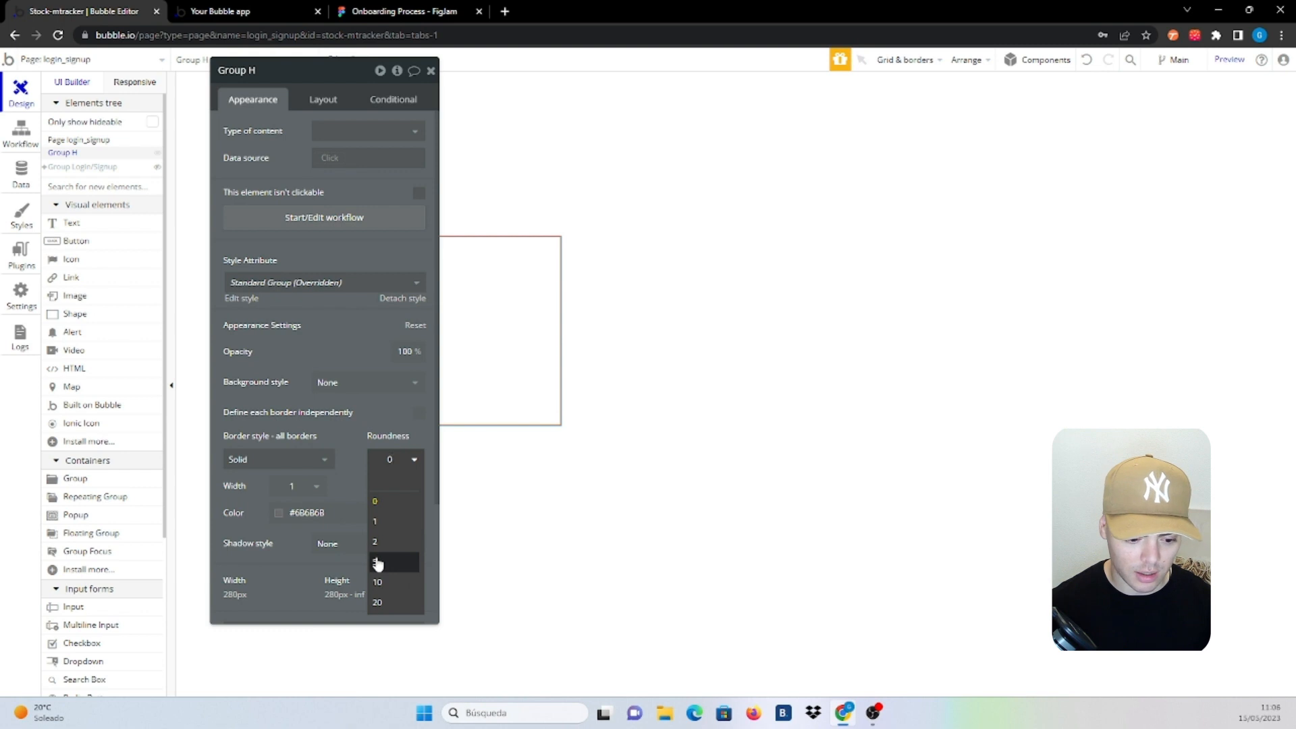
{"action": "left_click", "coordinate": [387, 562]}
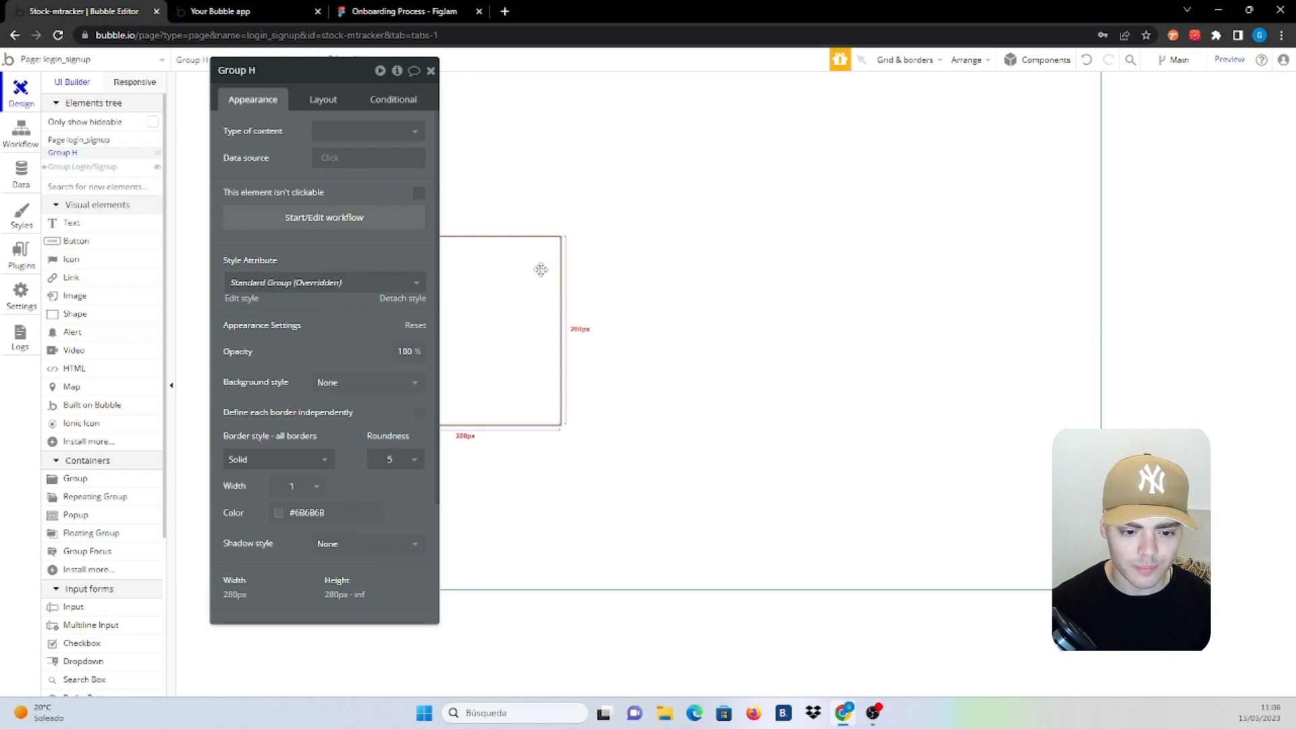
Centre the group horizontally and set its top, bottom, left and right padding to 10
{"action": "left_click", "coordinate": [327, 101]}
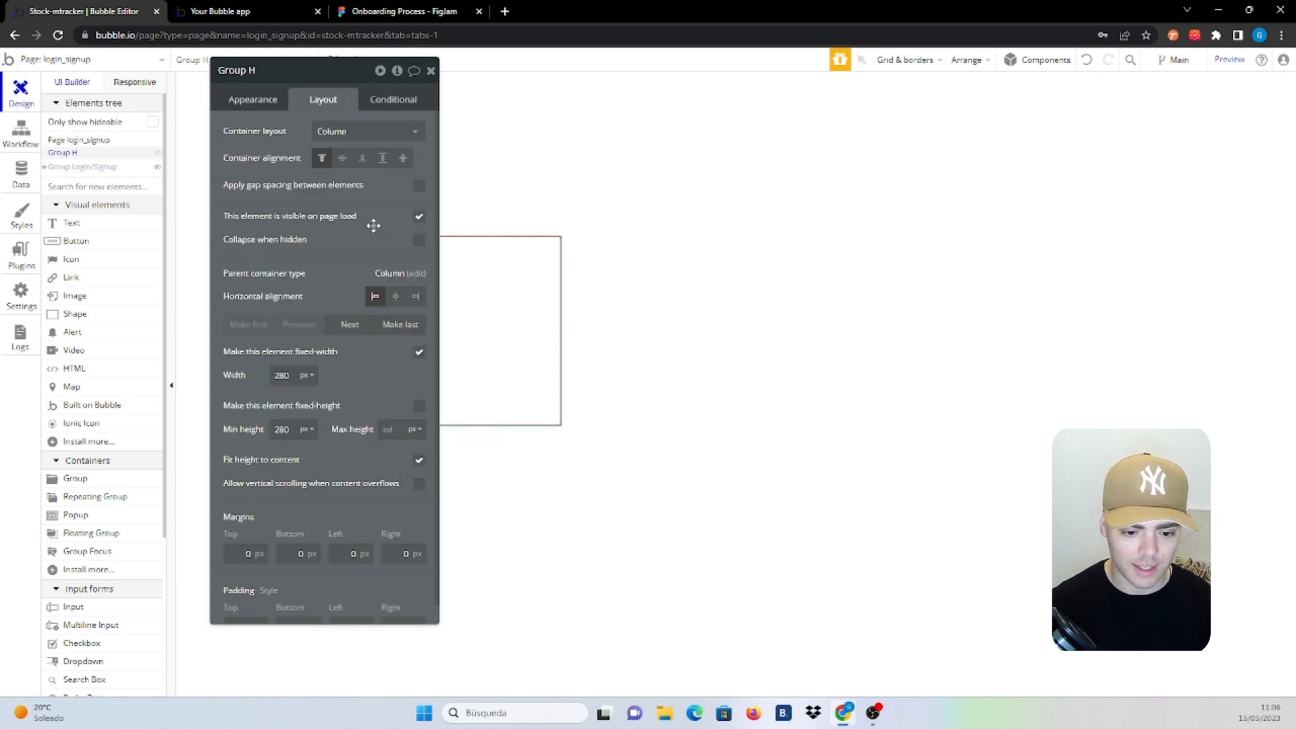
{"action": "left_click", "coordinate": [396, 296]}
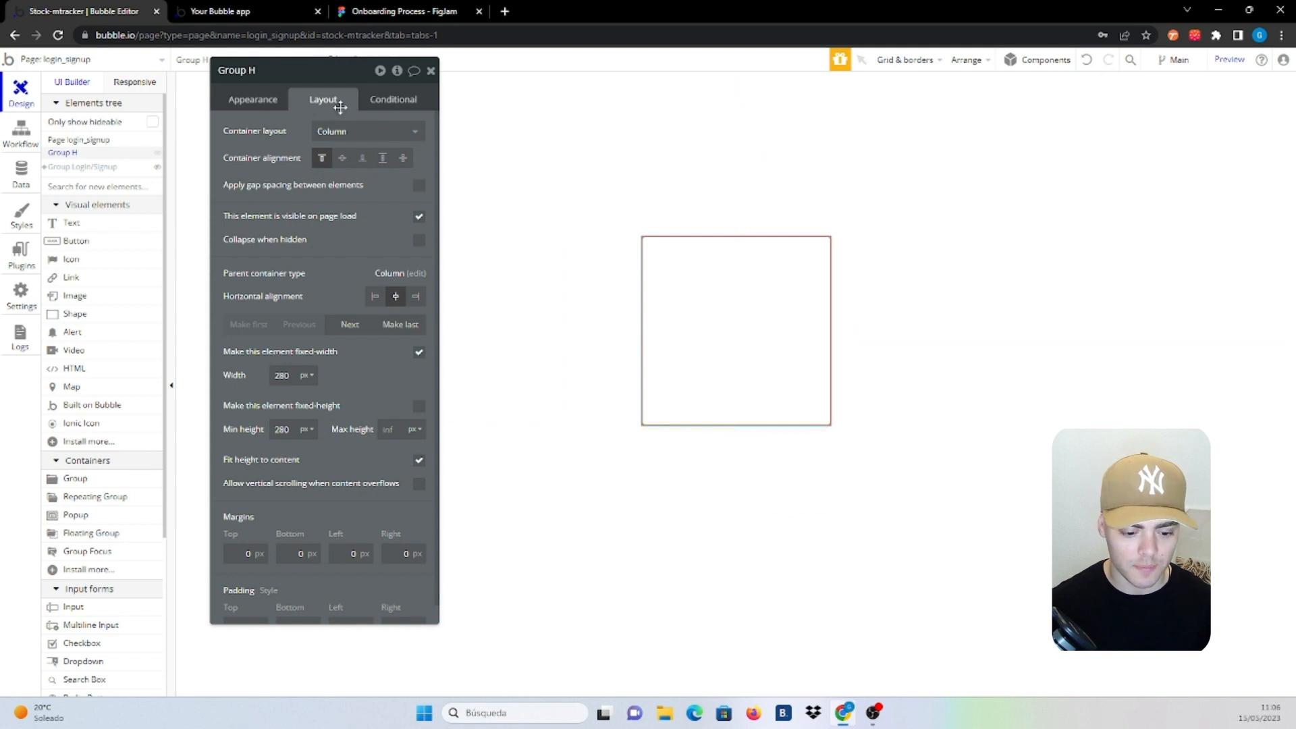
{"action": "scroll", "coordinate": [290, 515], "scroll_direction": "down", "scroll_amount": 1}
{"action": "scroll", "coordinate": [290, 515], "scroll_direction": "down", "scroll_amount": 1}
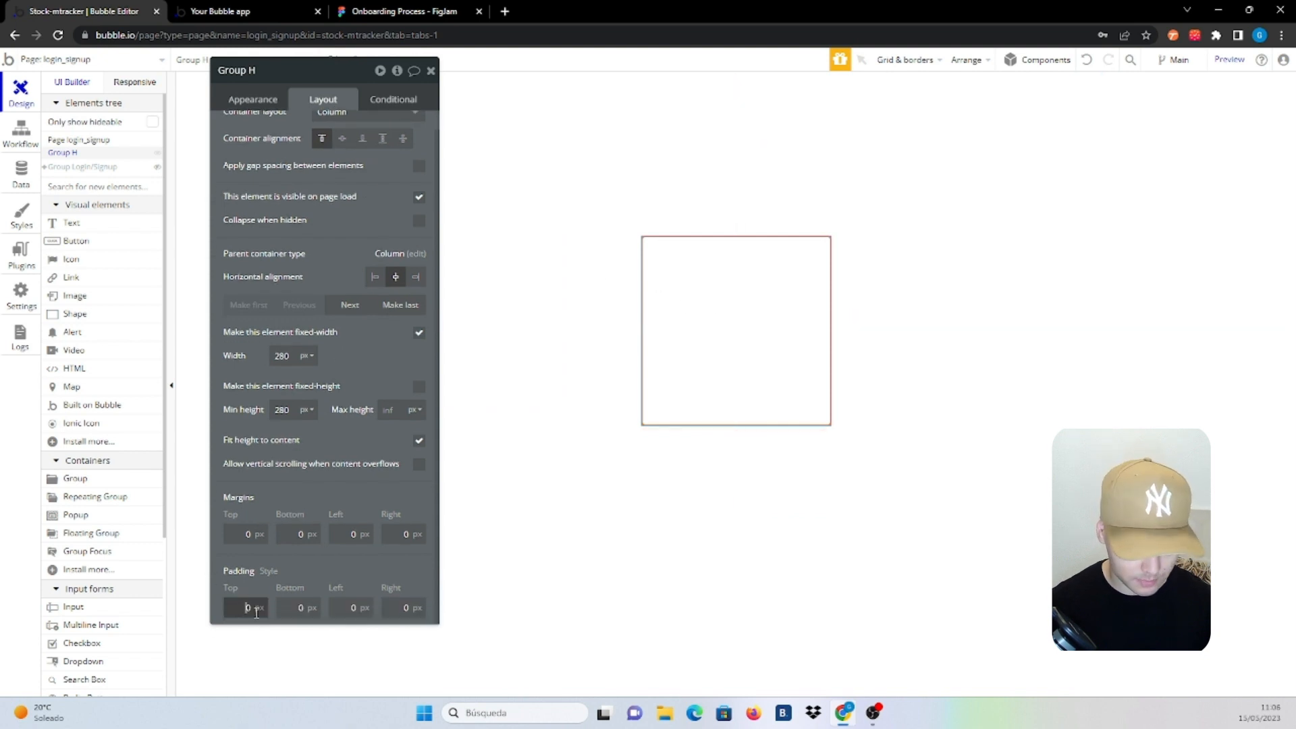
{"action": "type", "text": "1"}
{"action": "left_click", "coordinate": [291, 606]}
{"action": "type", "text": "1"}
{"action": "left_click", "coordinate": [350, 609]}
{"action": "type", "text": "1"}
{"action": "left_click", "coordinate": [403, 608]}
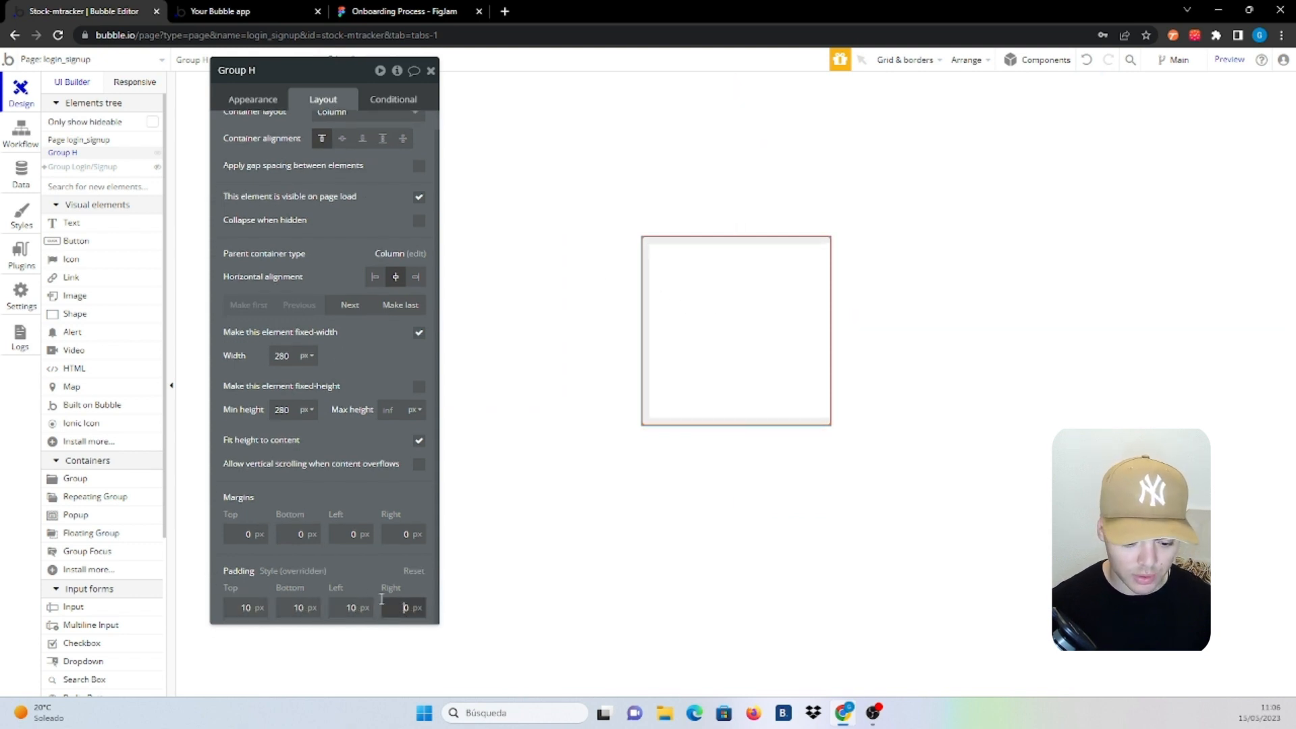
{"action": "type", "text": "1"}
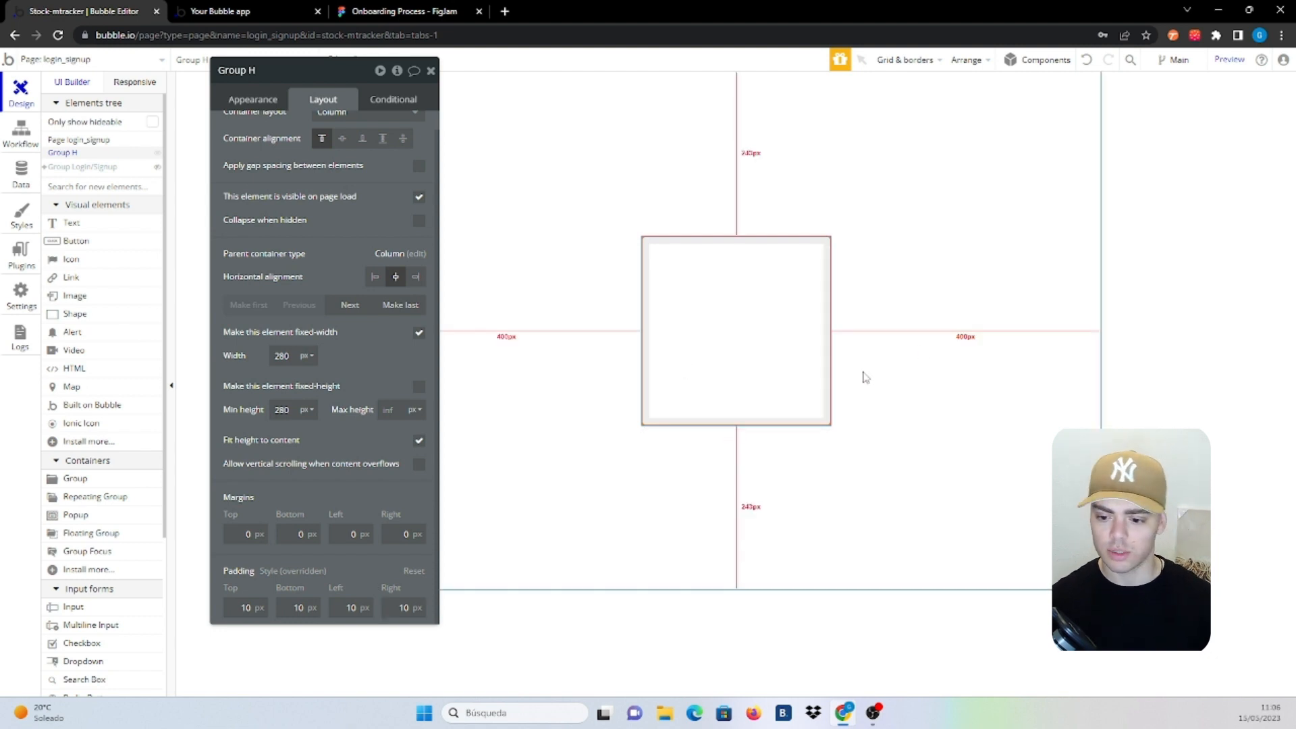
Untick fixed width on the group and set its maximum width to 450 px
{"action": "left_click", "coordinate": [859, 369]}
{"action": "left_click", "coordinate": [780, 351]}
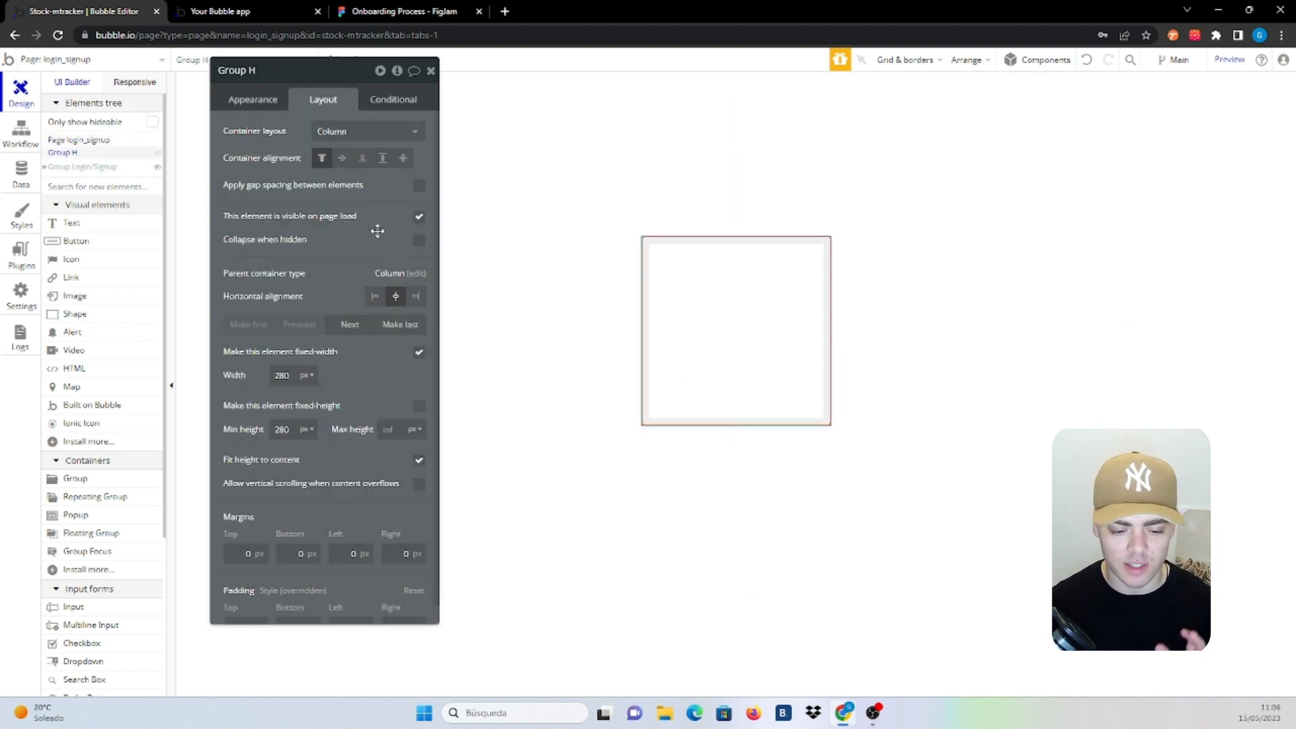
{"action": "left_click", "coordinate": [419, 351]}
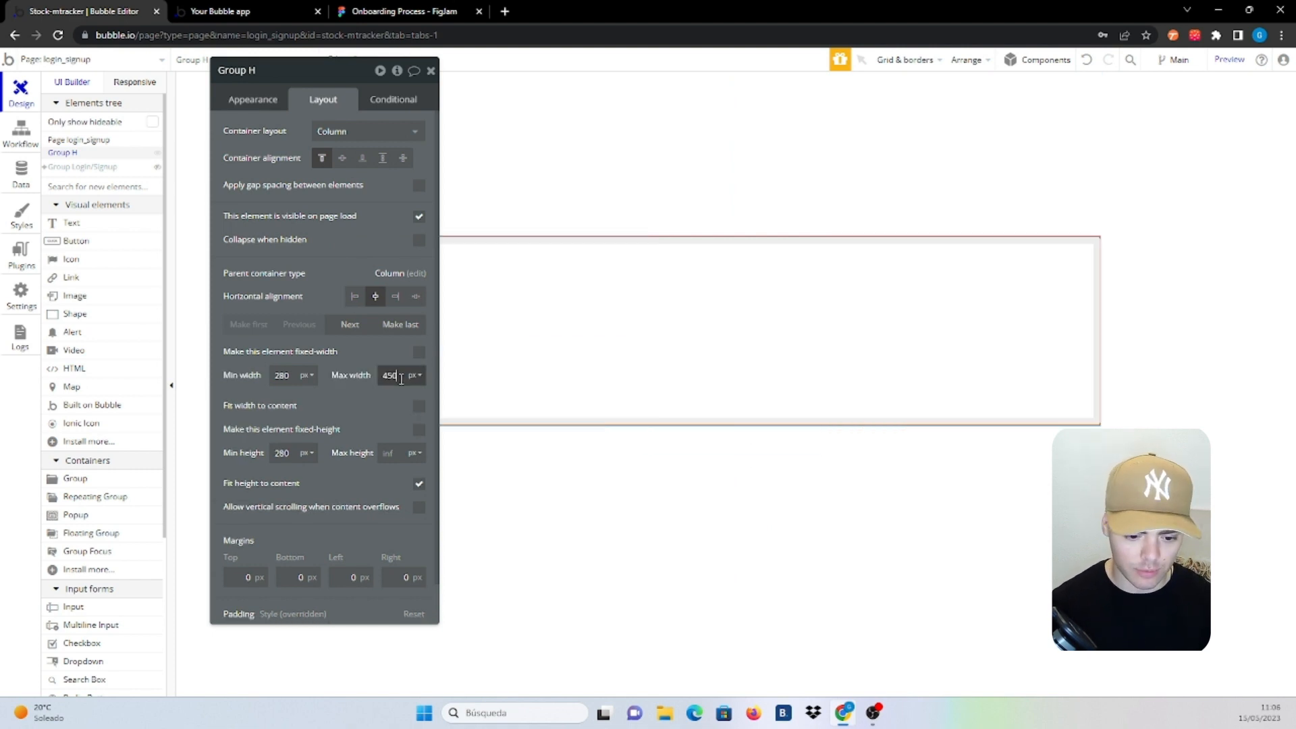
{"action": "key", "text": "Return"}
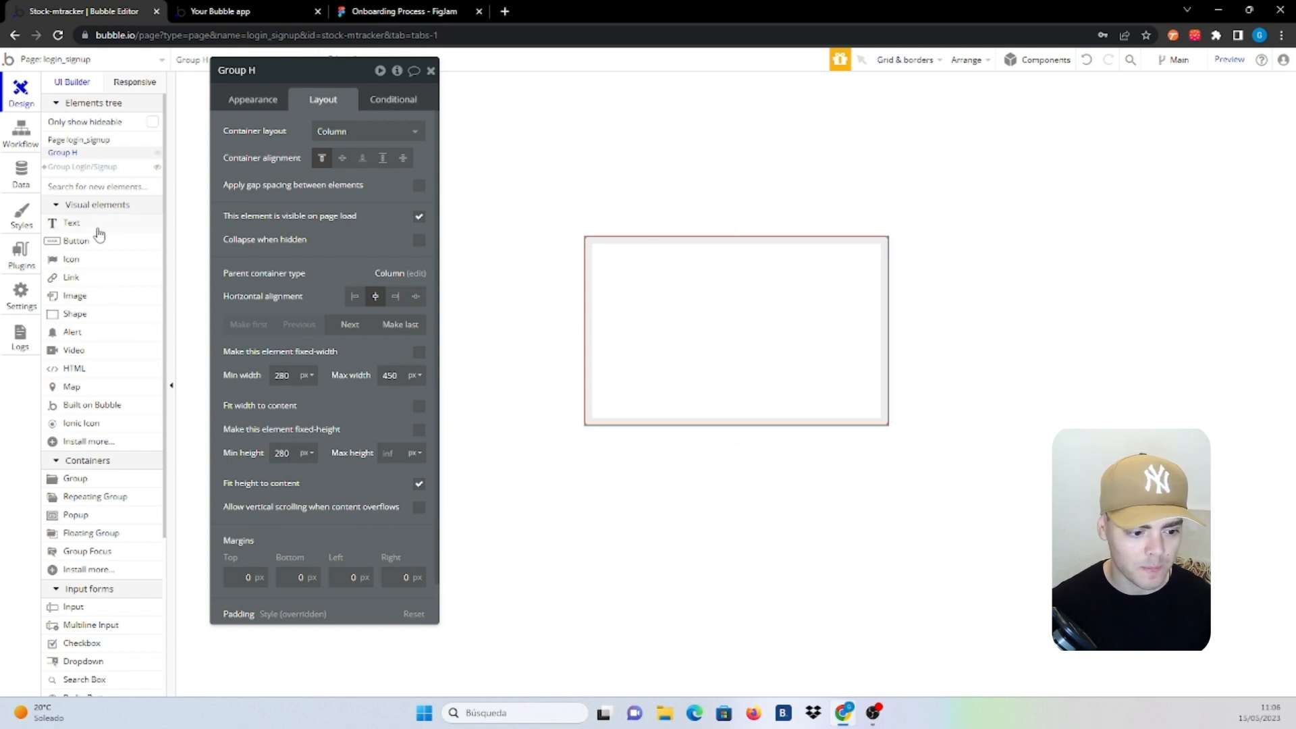
Add a heading 'Please we need you full name.' in 24 px bold text
{"action": "left_click_drag", "start_coordinate": [92, 230], "coordinate": [681, 270]}
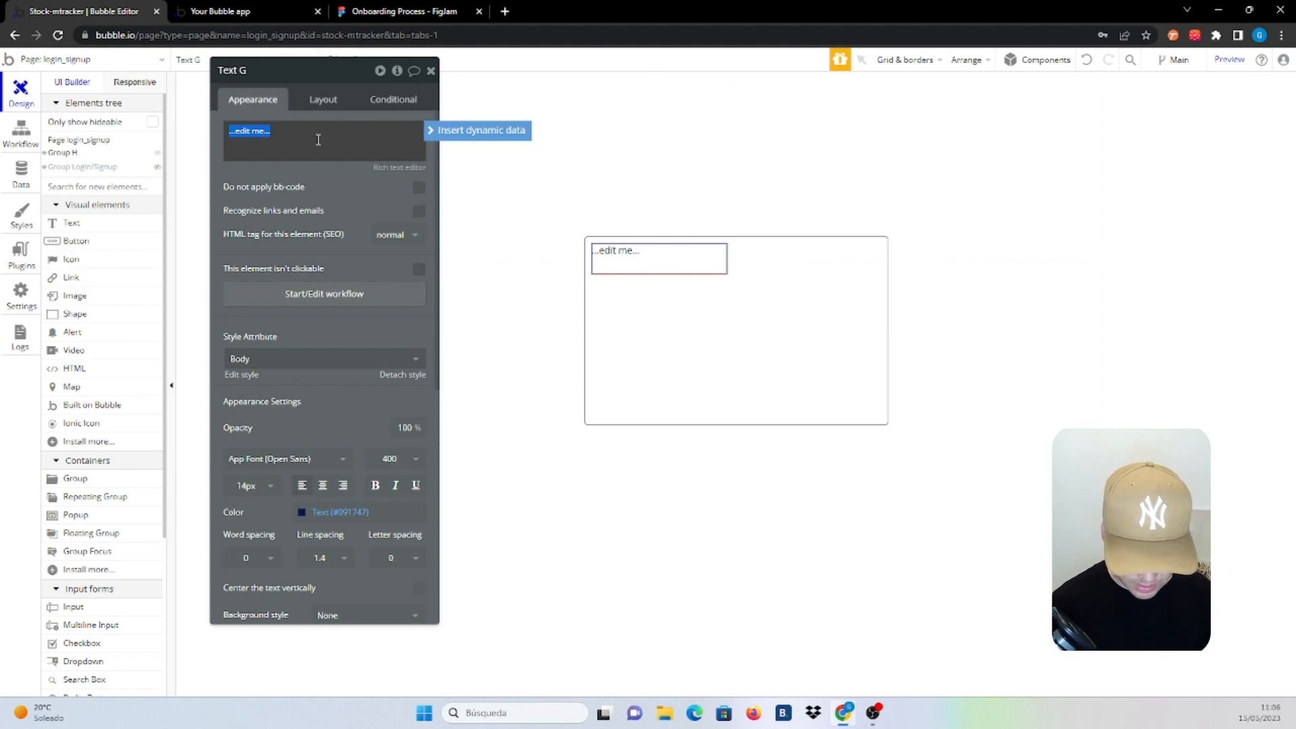
{"action": "type", "text": "Please "}
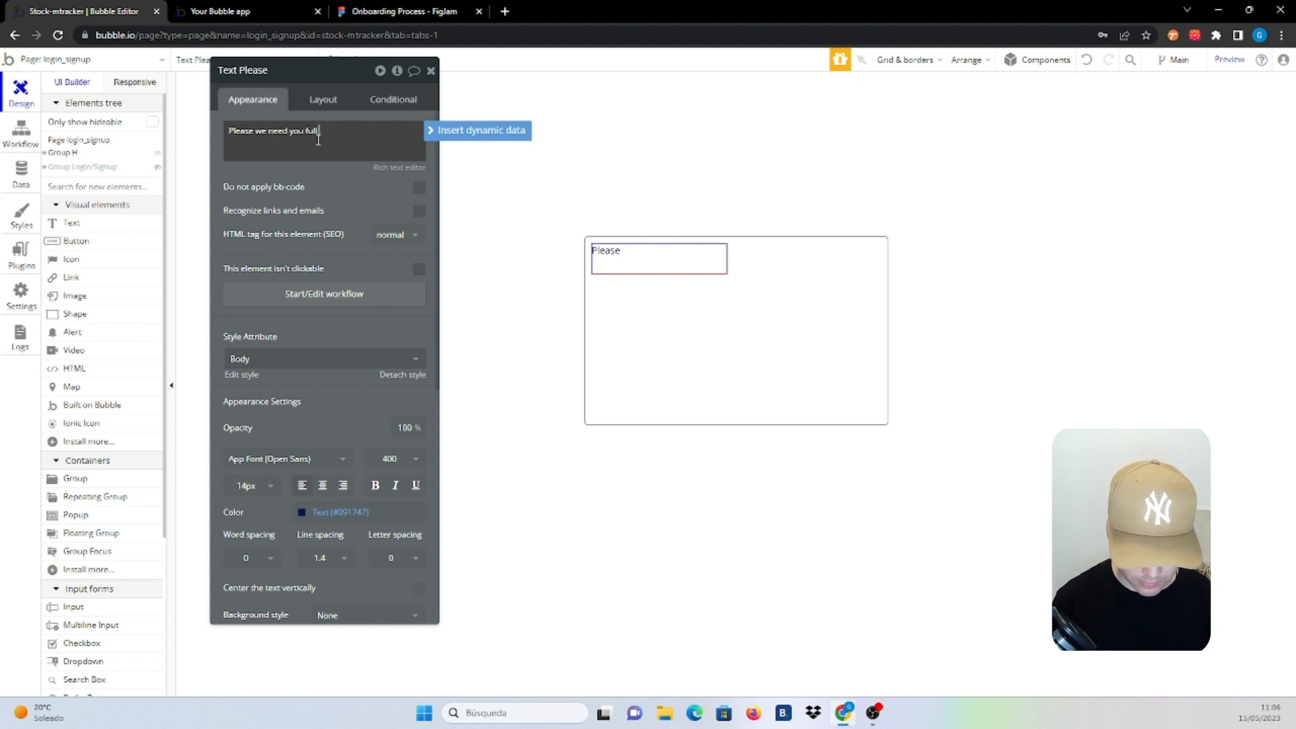
{"action": "type", "text": "we need you full name."}
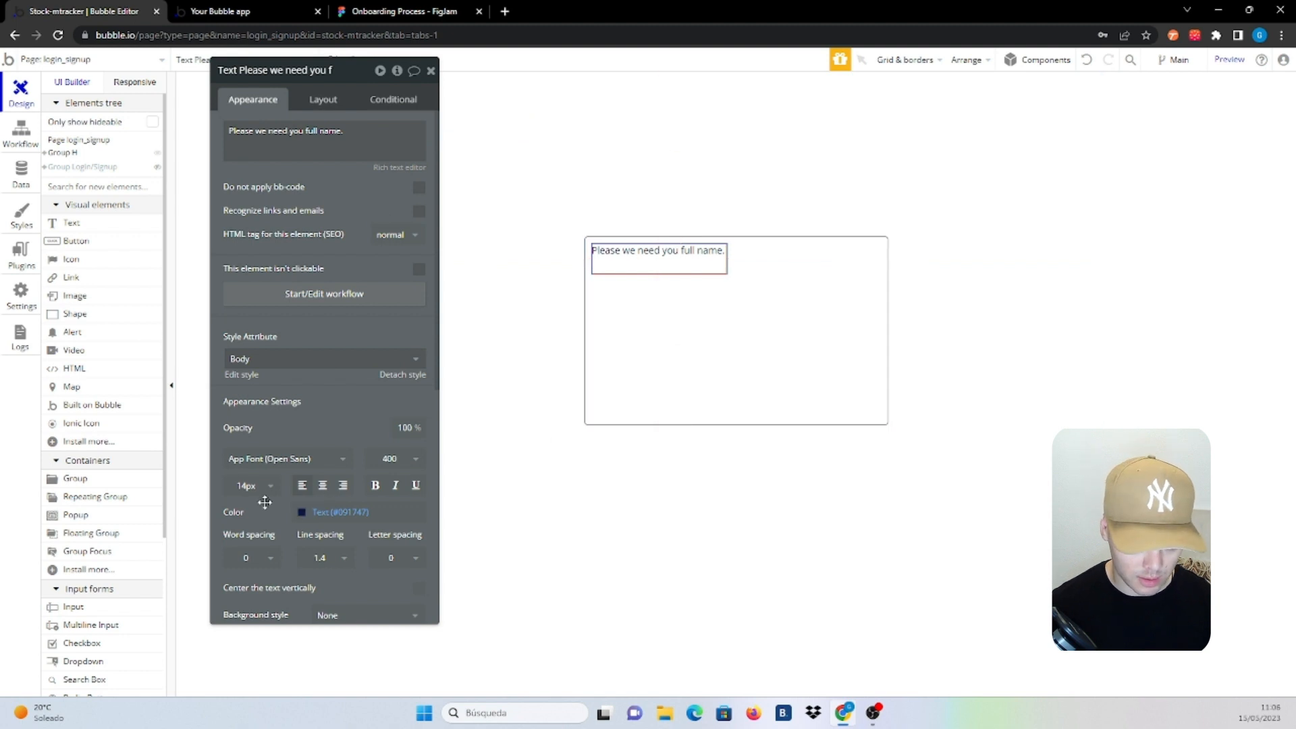
{"action": "left_click", "coordinate": [249, 486]}
{"action": "left_click", "coordinate": [245, 649]}
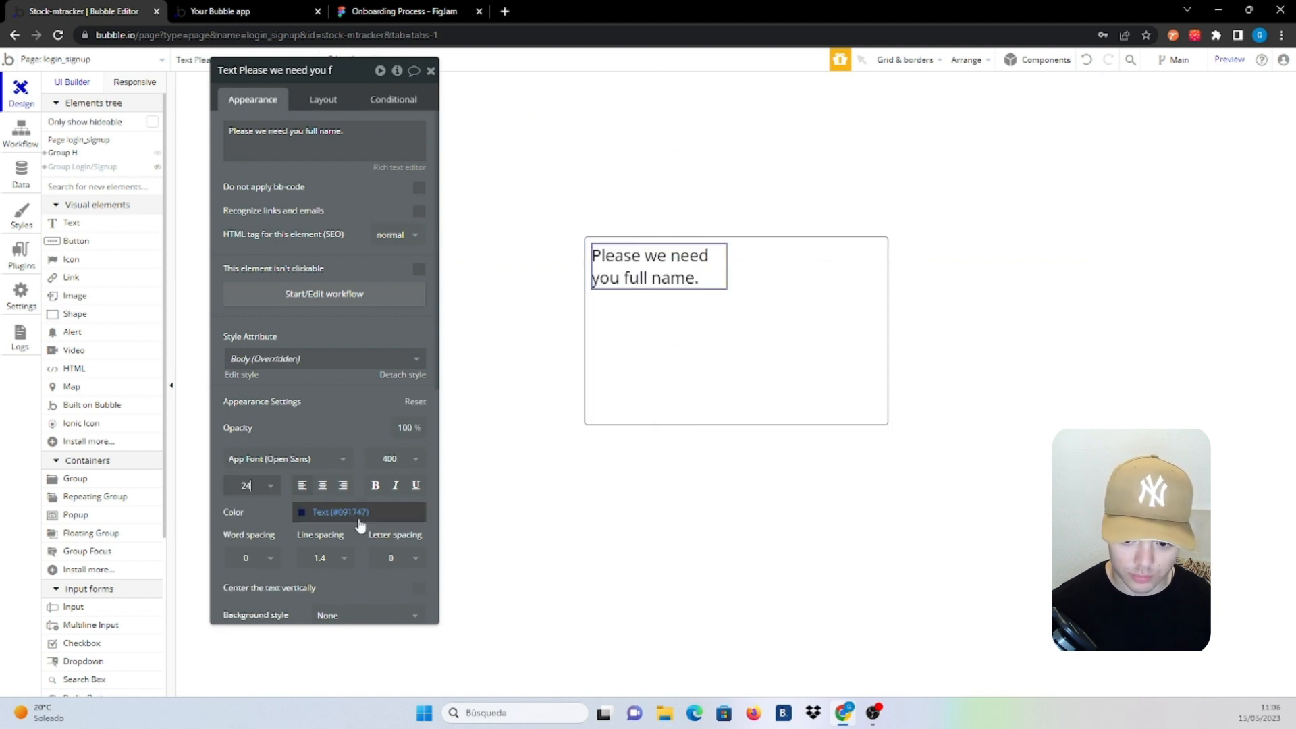
{"action": "left_click", "coordinate": [394, 459]}
{"action": "left_click", "coordinate": [378, 621]}
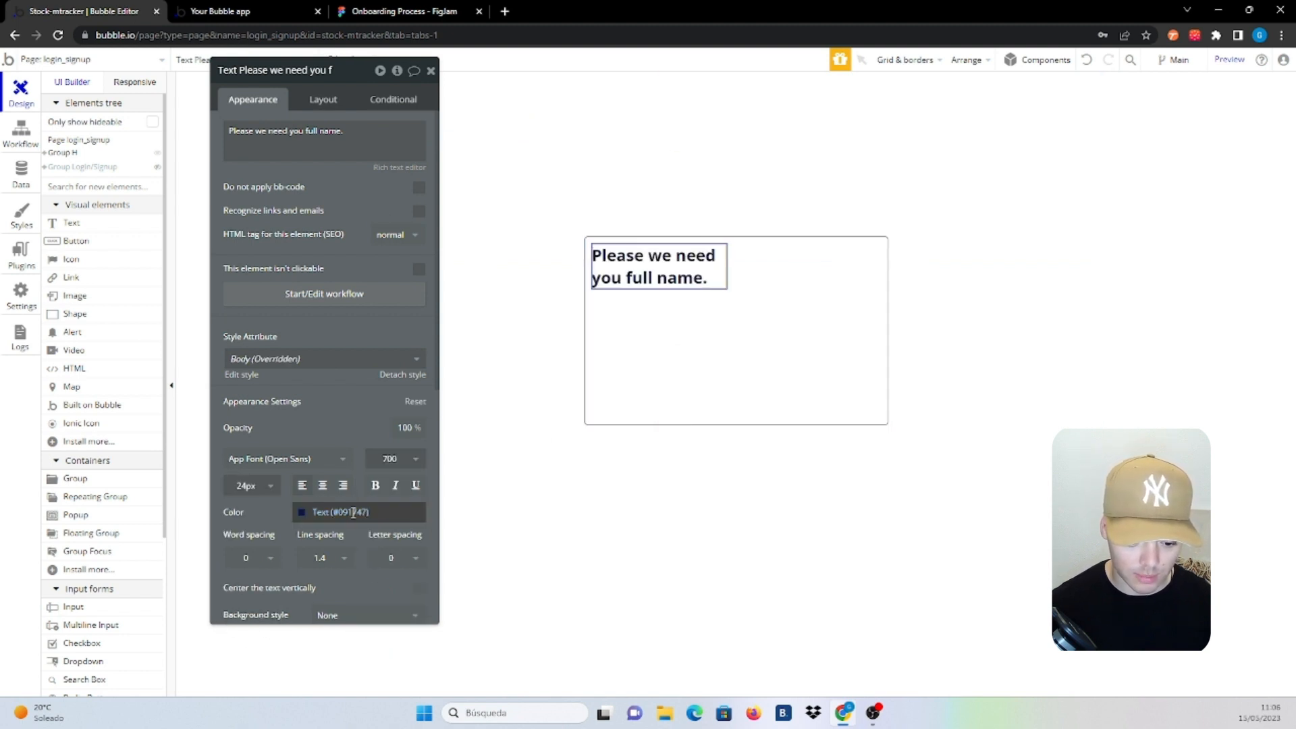
Untick fixed width on the heading so it spans the group's width
{"action": "left_click", "coordinate": [323, 99]}
{"action": "left_click", "coordinate": [417, 261]}
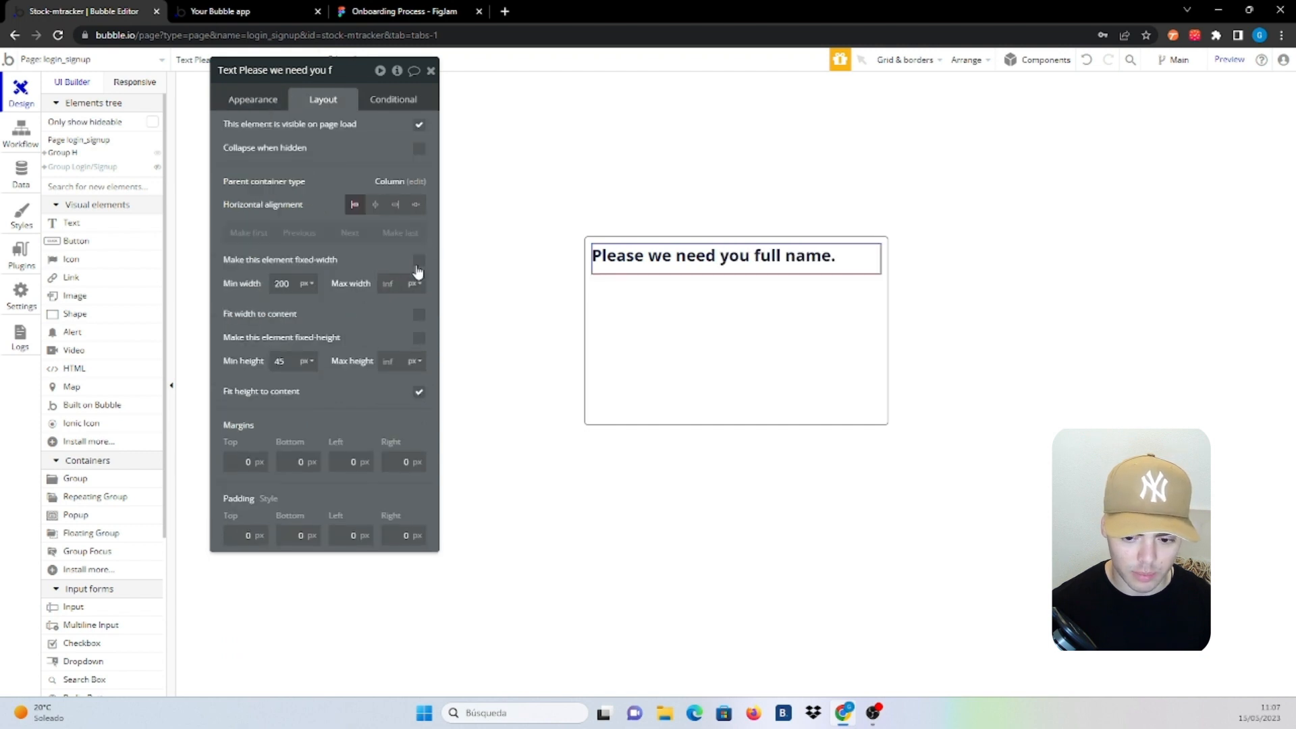
{"action": "left_click", "coordinate": [731, 322]}
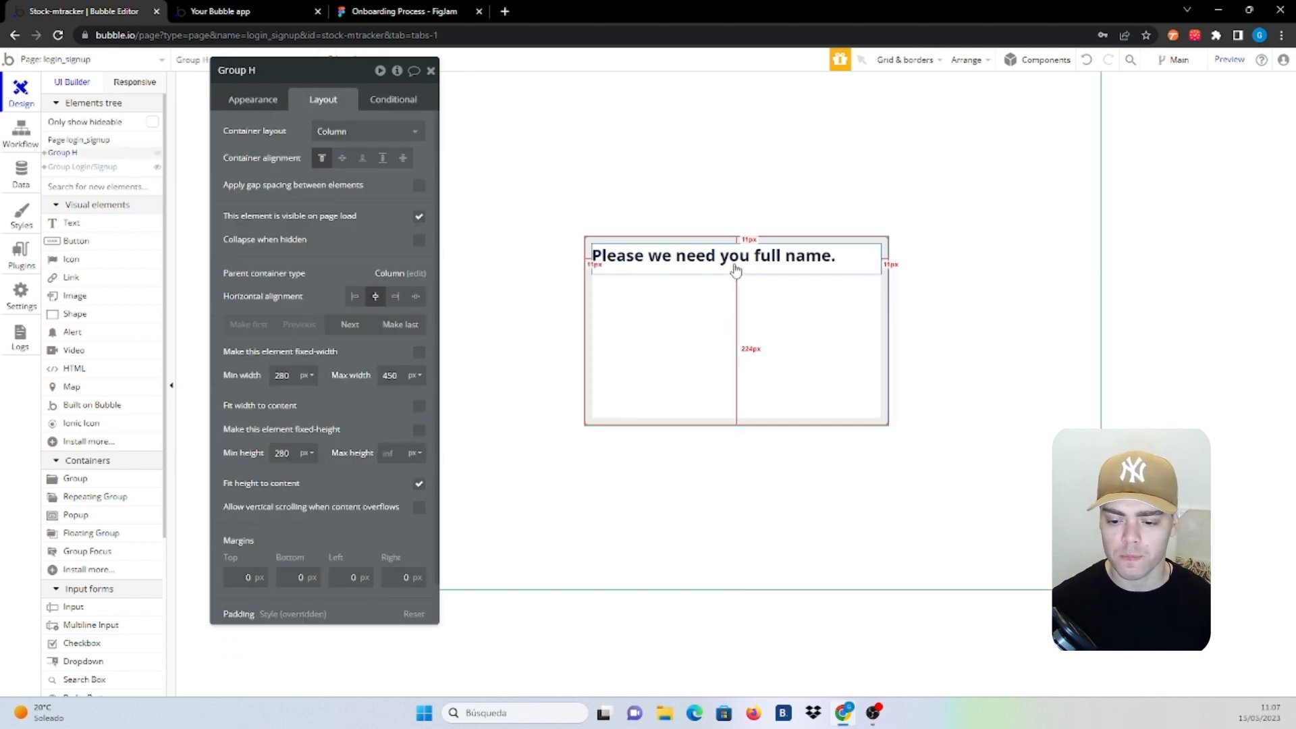
{"action": "left_click", "coordinate": [89, 227]}
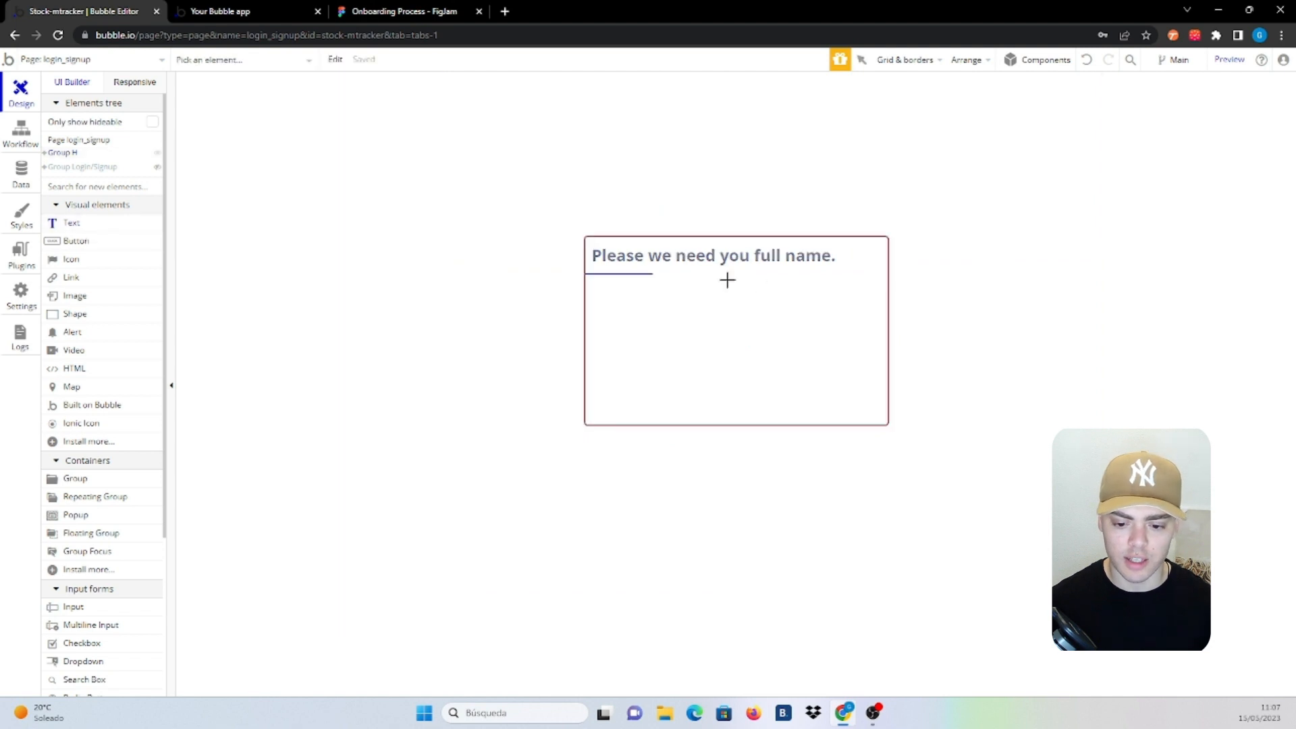
Add a 'First Name' text label below the heading
{"action": "left_click", "coordinate": [711, 288]}
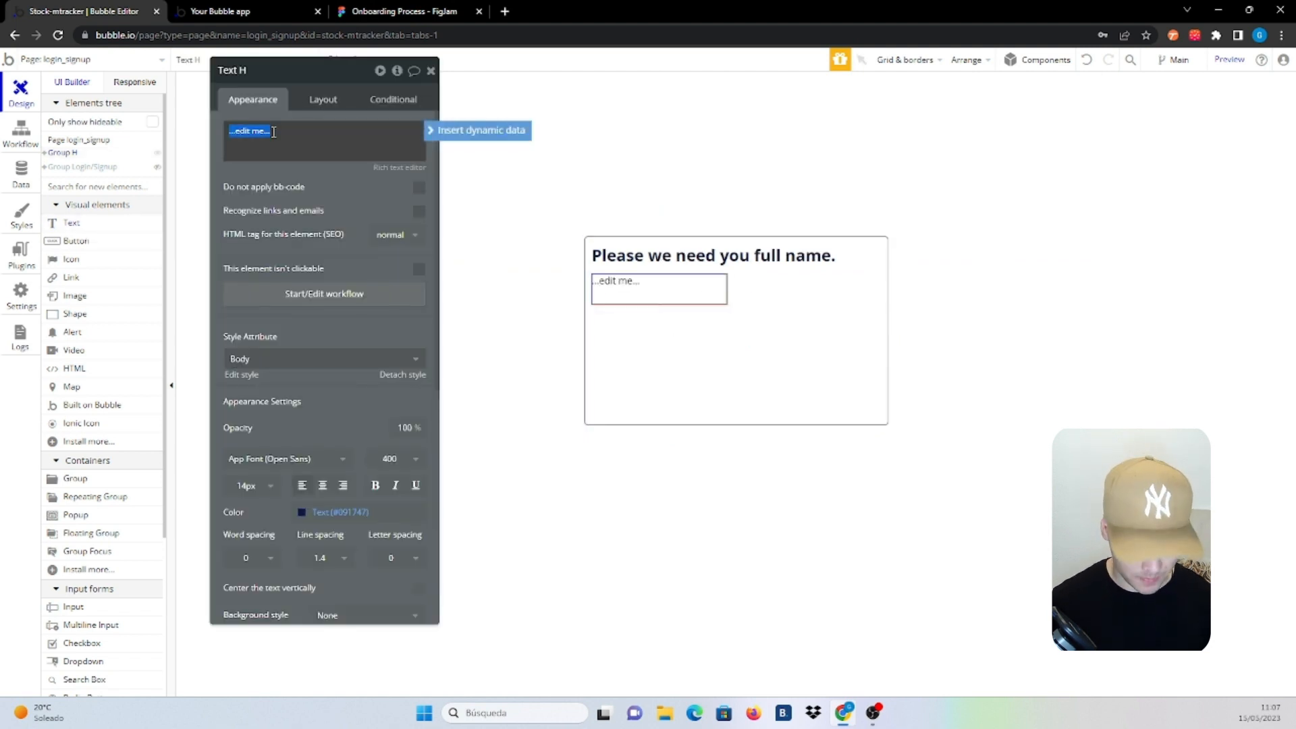
{"action": "type", "text": "First Name"}
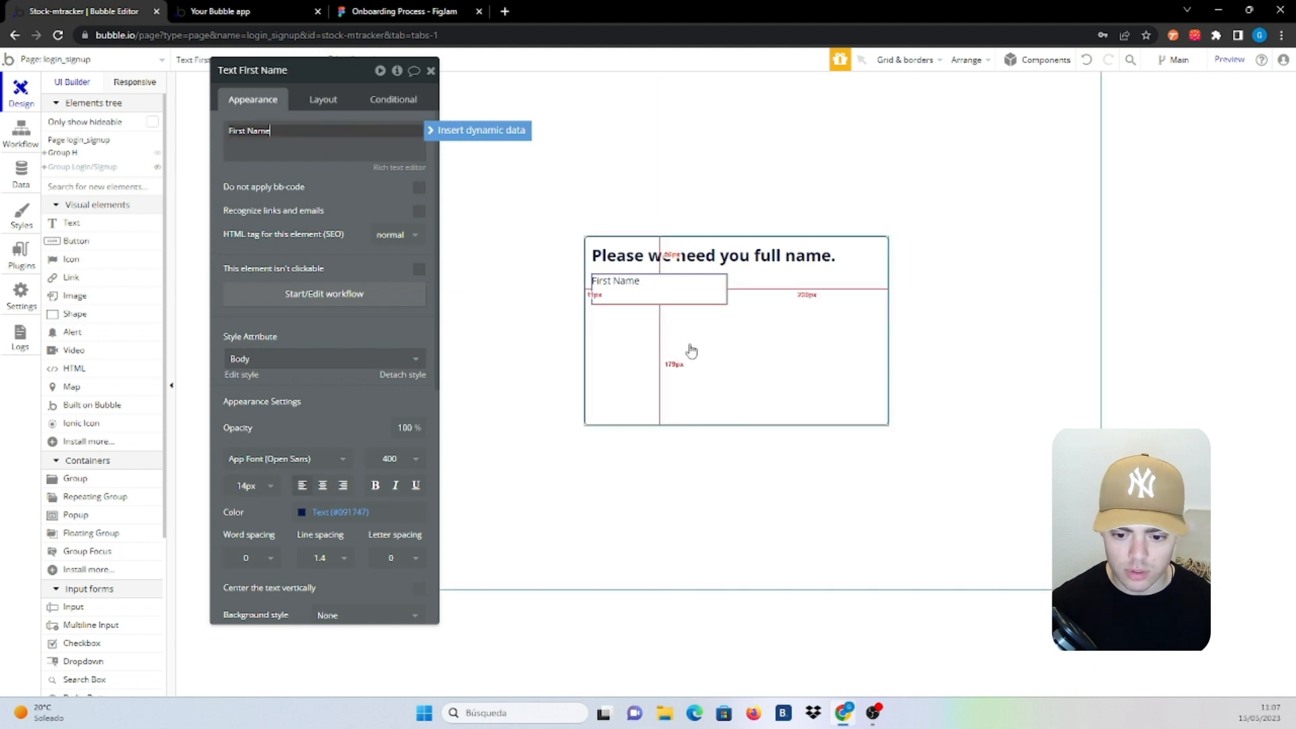
{"action": "left_click", "coordinate": [344, 106]}
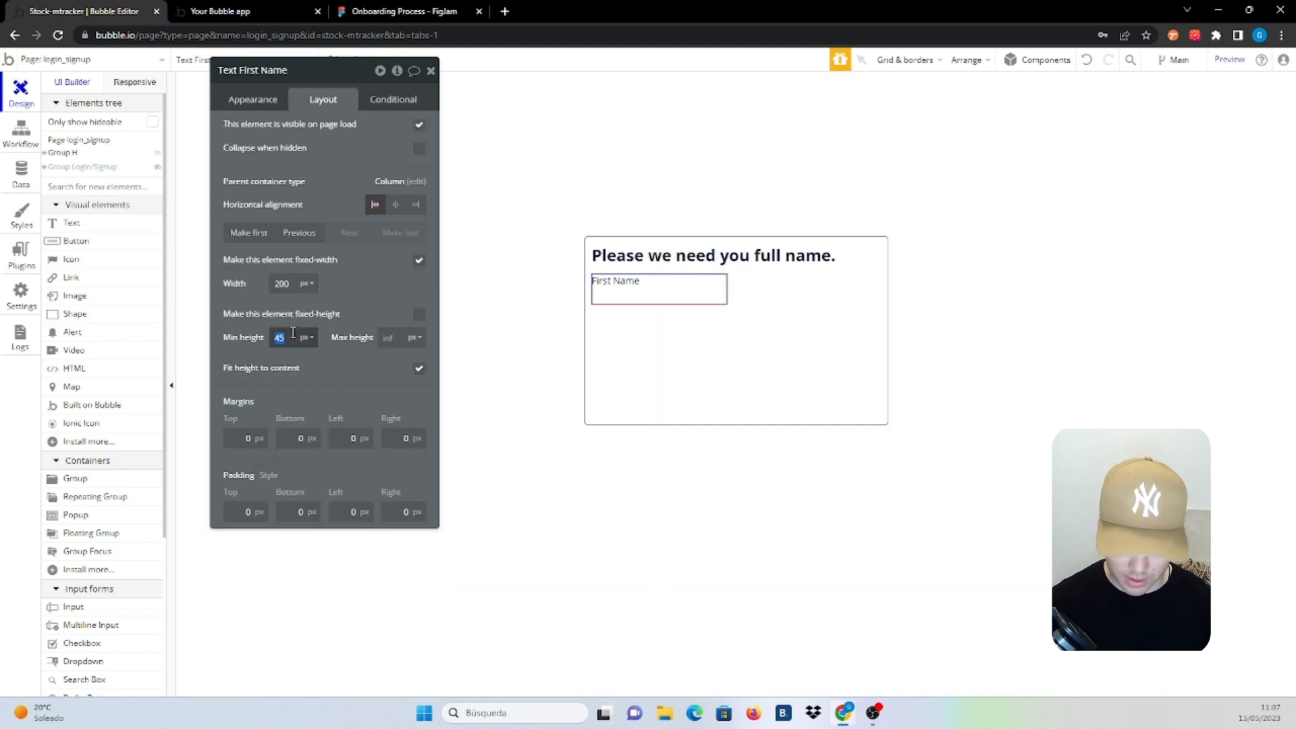
{"action": "left_click", "coordinate": [668, 316]}
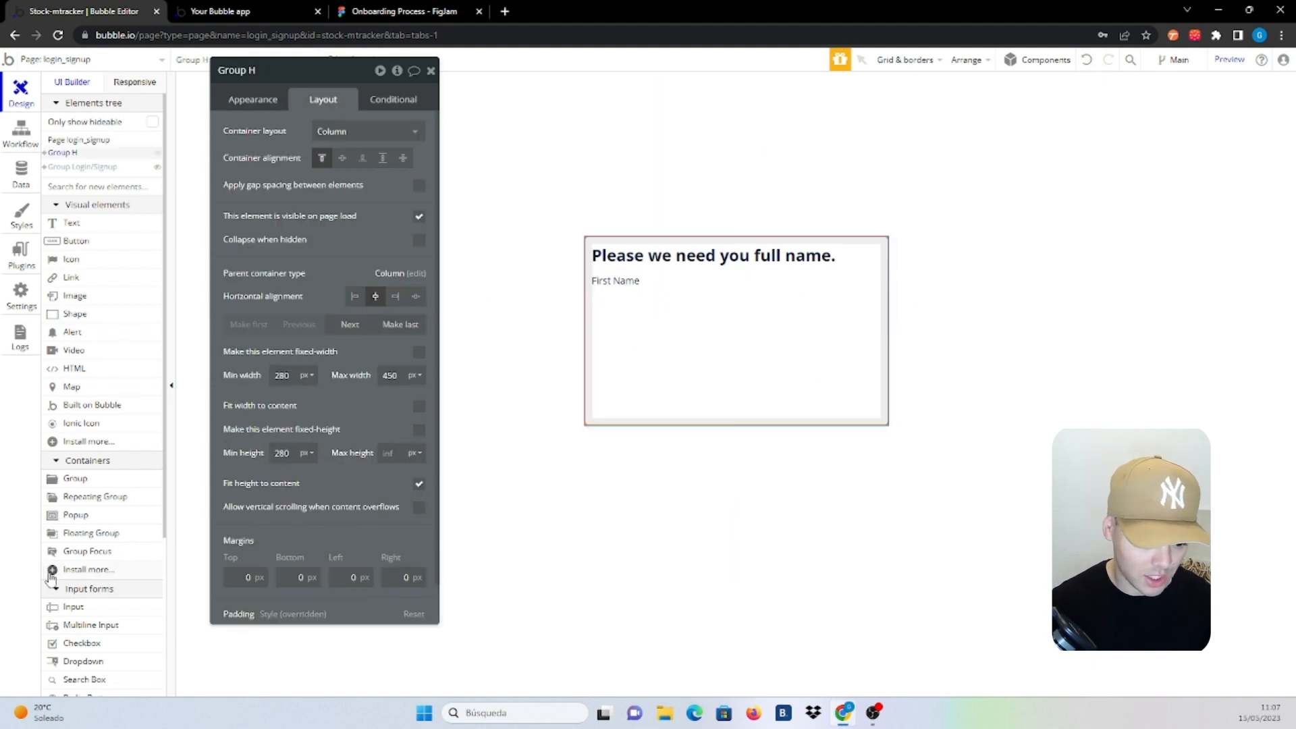
{"action": "scroll", "coordinate": [51, 578], "scroll_direction": "down", "scroll_amount": 4}
Place a full-width input below the label with placeholder 'first name'
{"action": "left_click", "coordinate": [91, 354]}
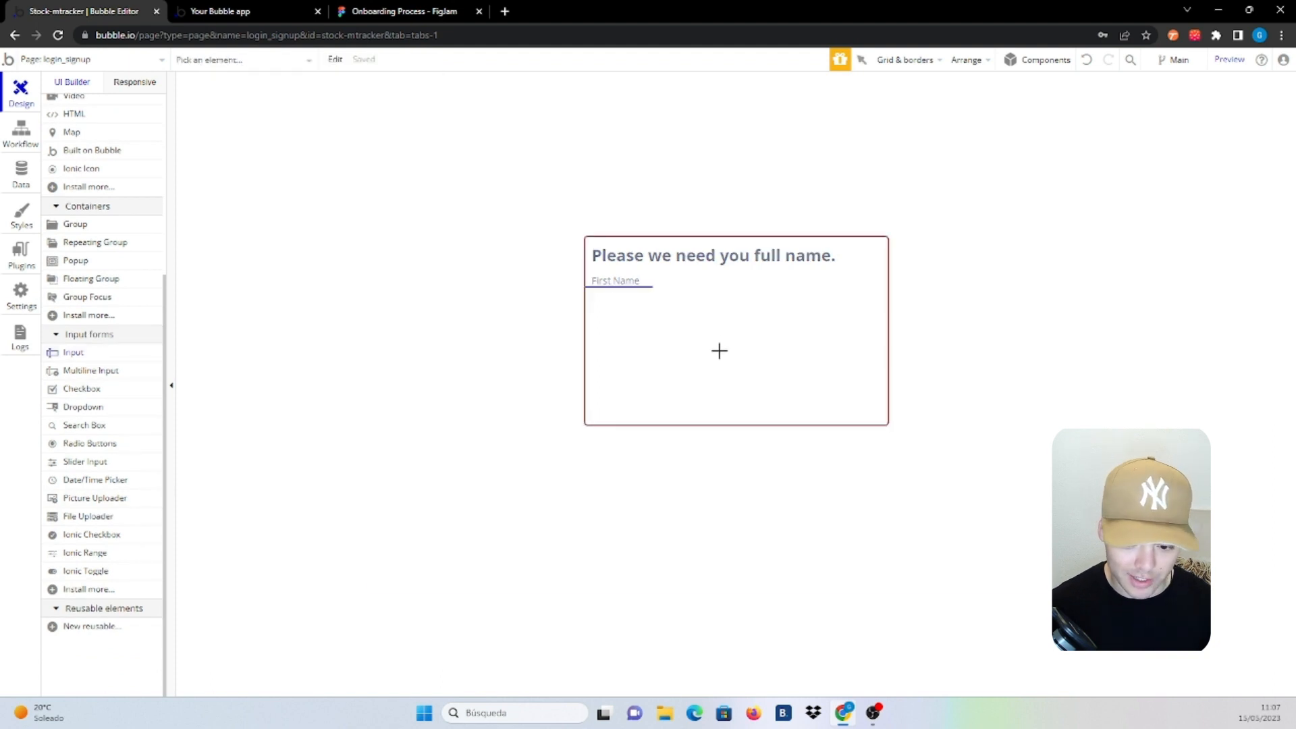
{"action": "left_click", "coordinate": [691, 330]}
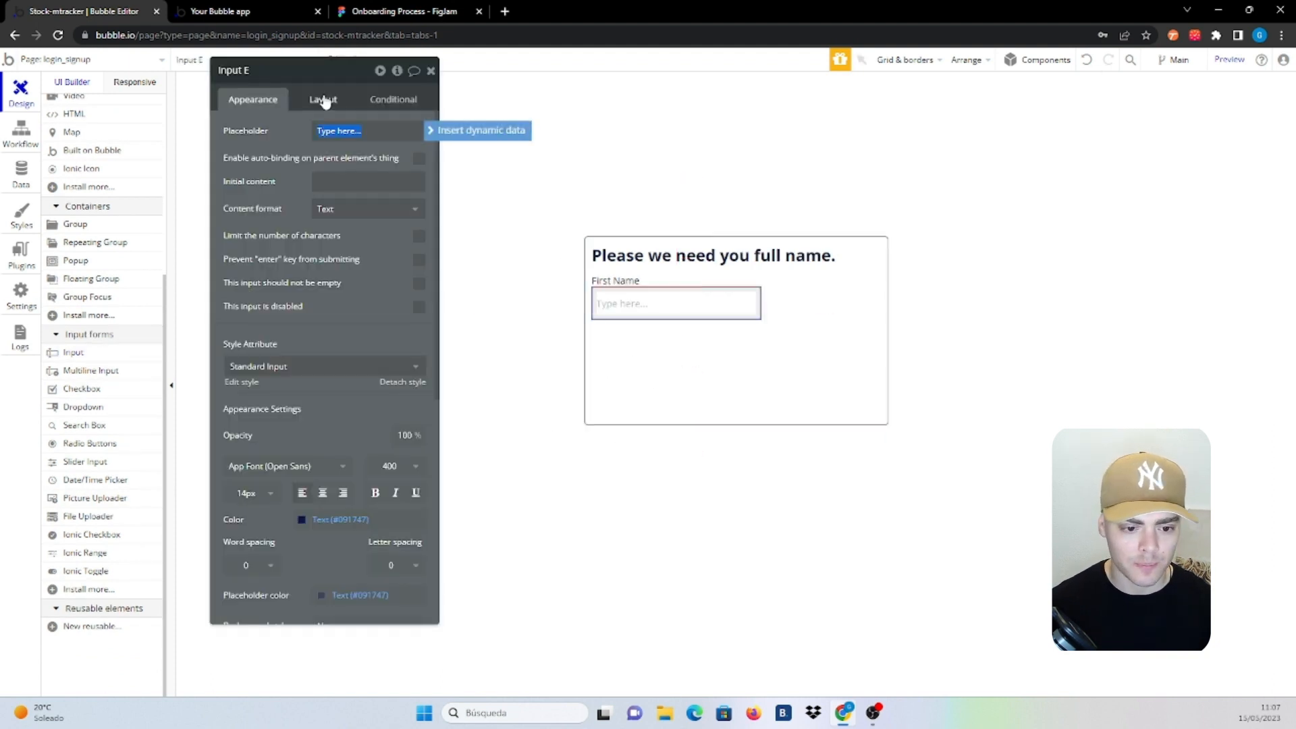
{"action": "left_click", "coordinate": [324, 101]}
{"action": "left_click", "coordinate": [418, 262]}
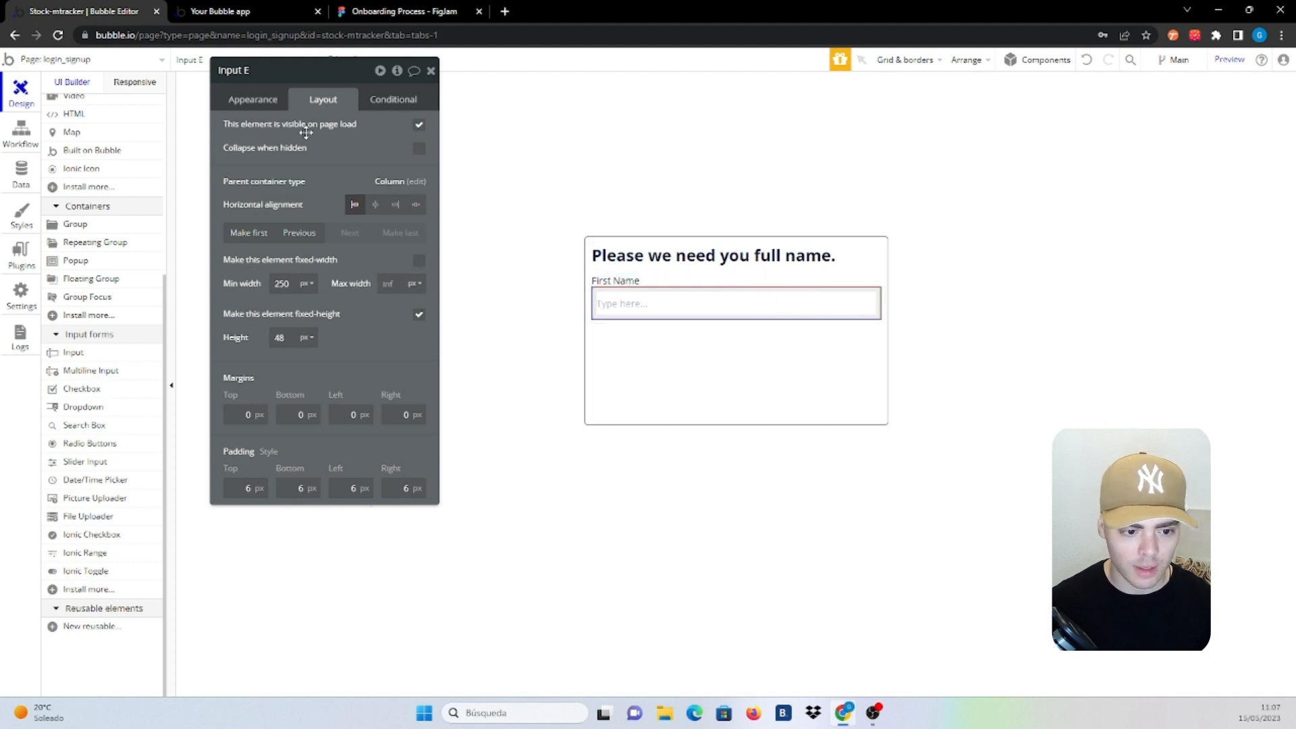
{"action": "left_click", "coordinate": [252, 99]}
{"action": "left_click", "coordinate": [347, 129]}
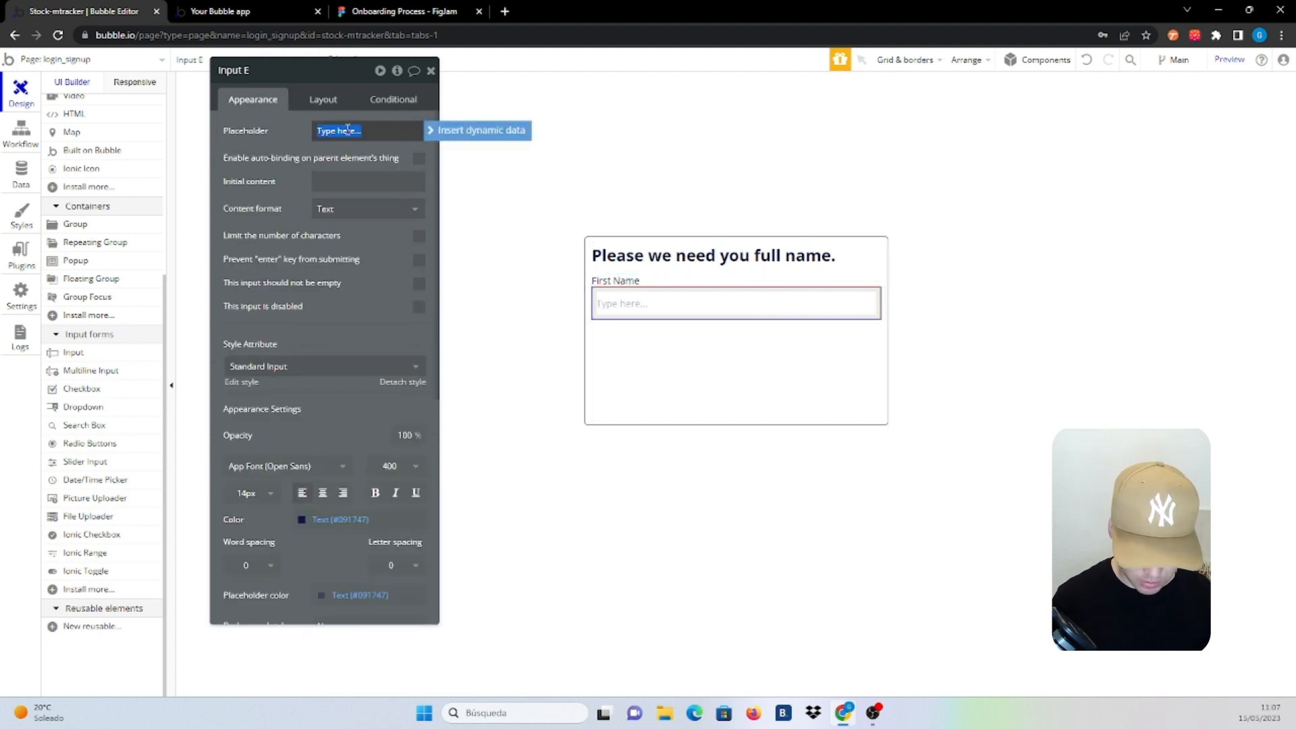
{"action": "type", "text": "F"}
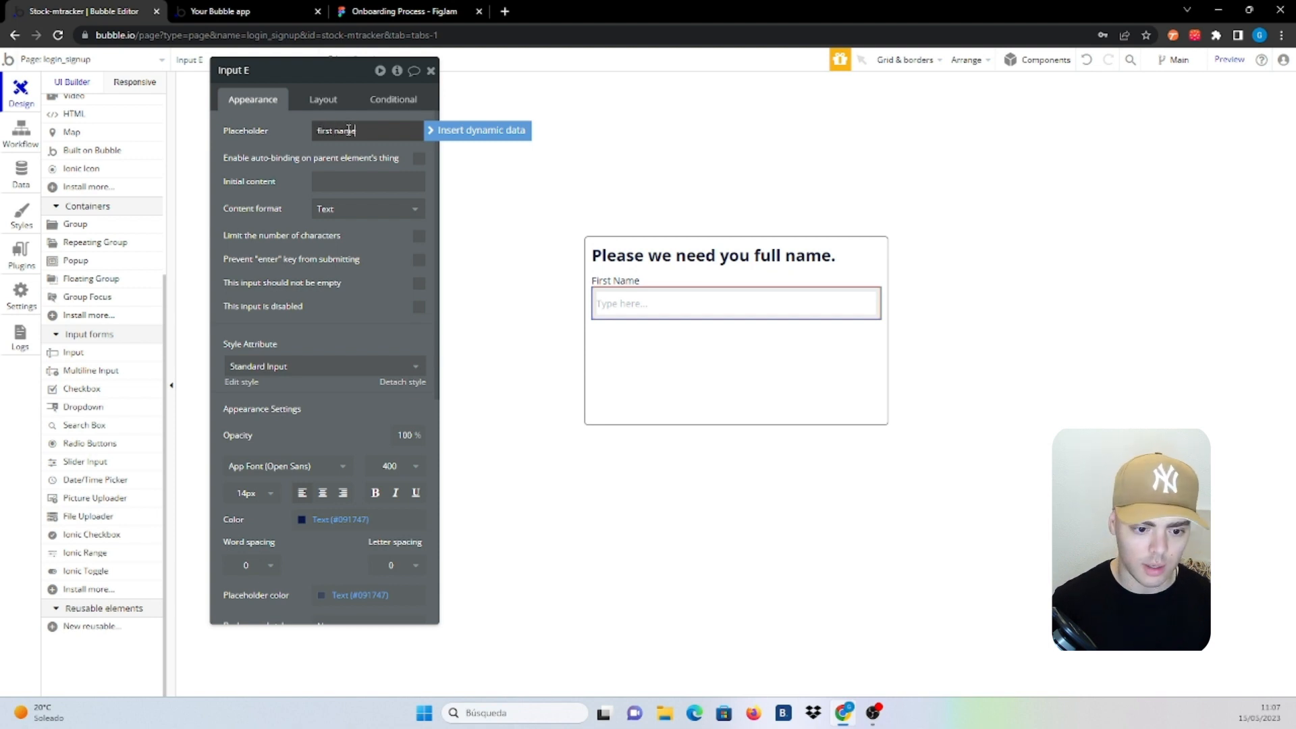
Rename the input element to 'Input first name'
{"action": "left_click", "coordinate": [263, 70]}
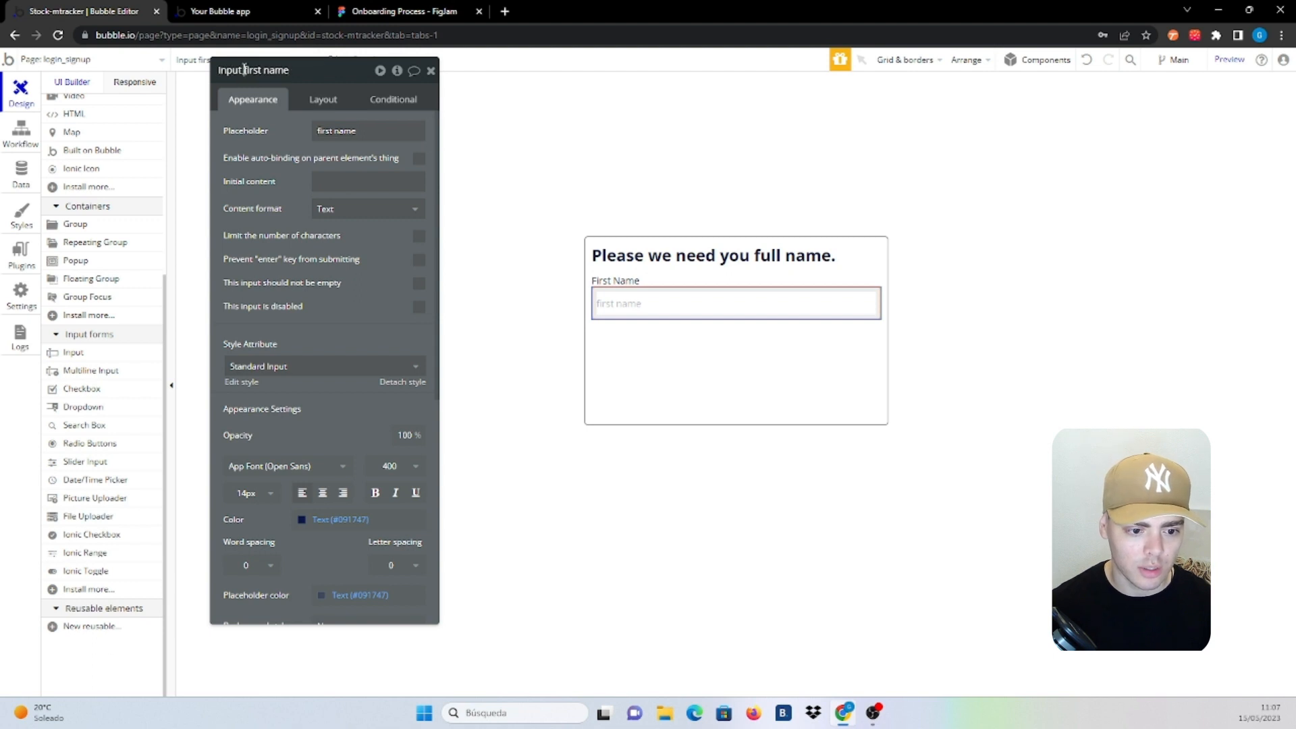
{"action": "left_click", "coordinate": [265, 82]}
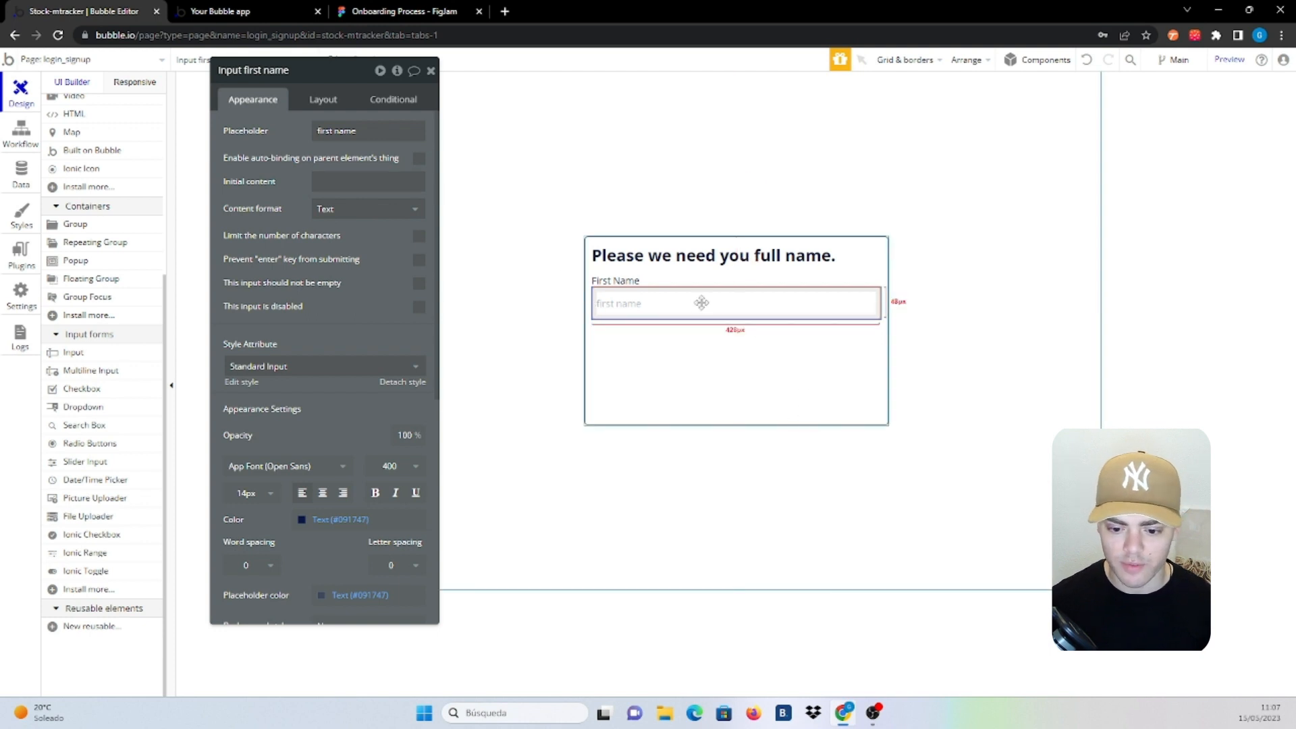
{"action": "left_click", "coordinate": [255, 72]}
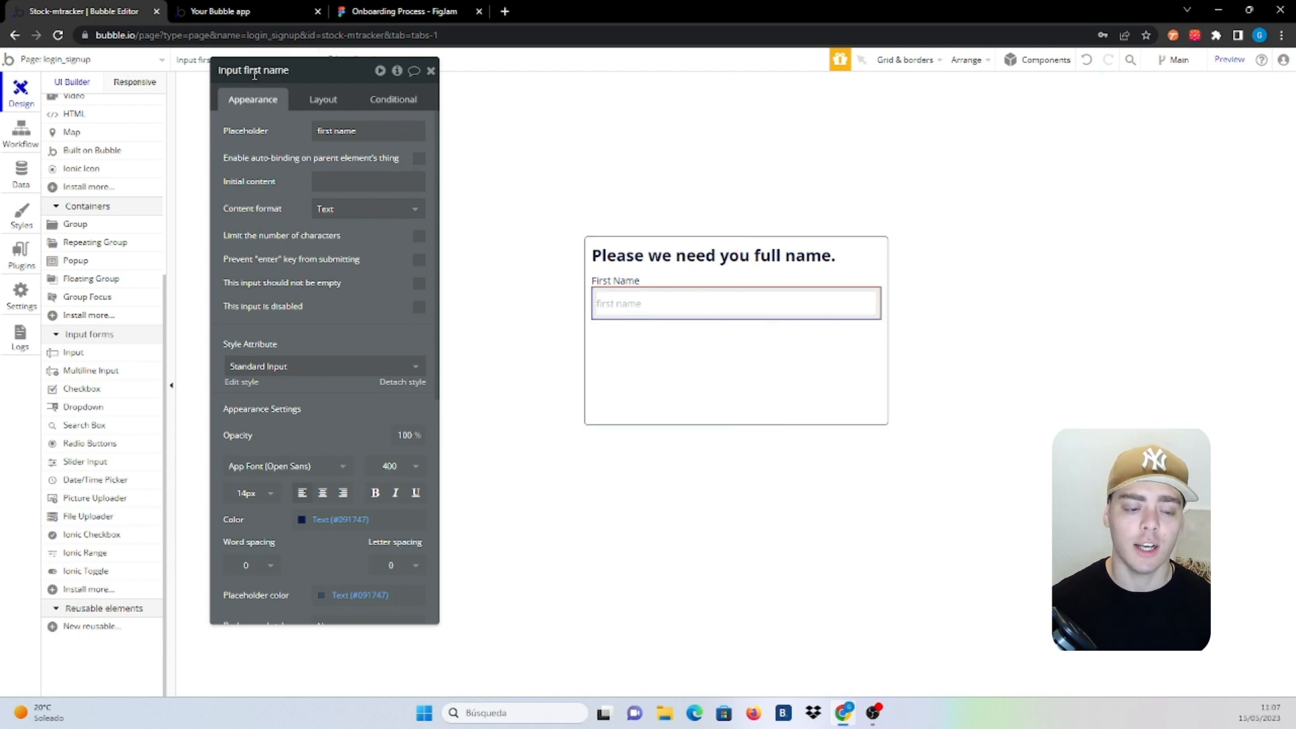
{"action": "left_click", "coordinate": [656, 285]}
Group the First Name label and input in a column container and paste a copy
{"action": "right_click", "coordinate": [706, 308]}
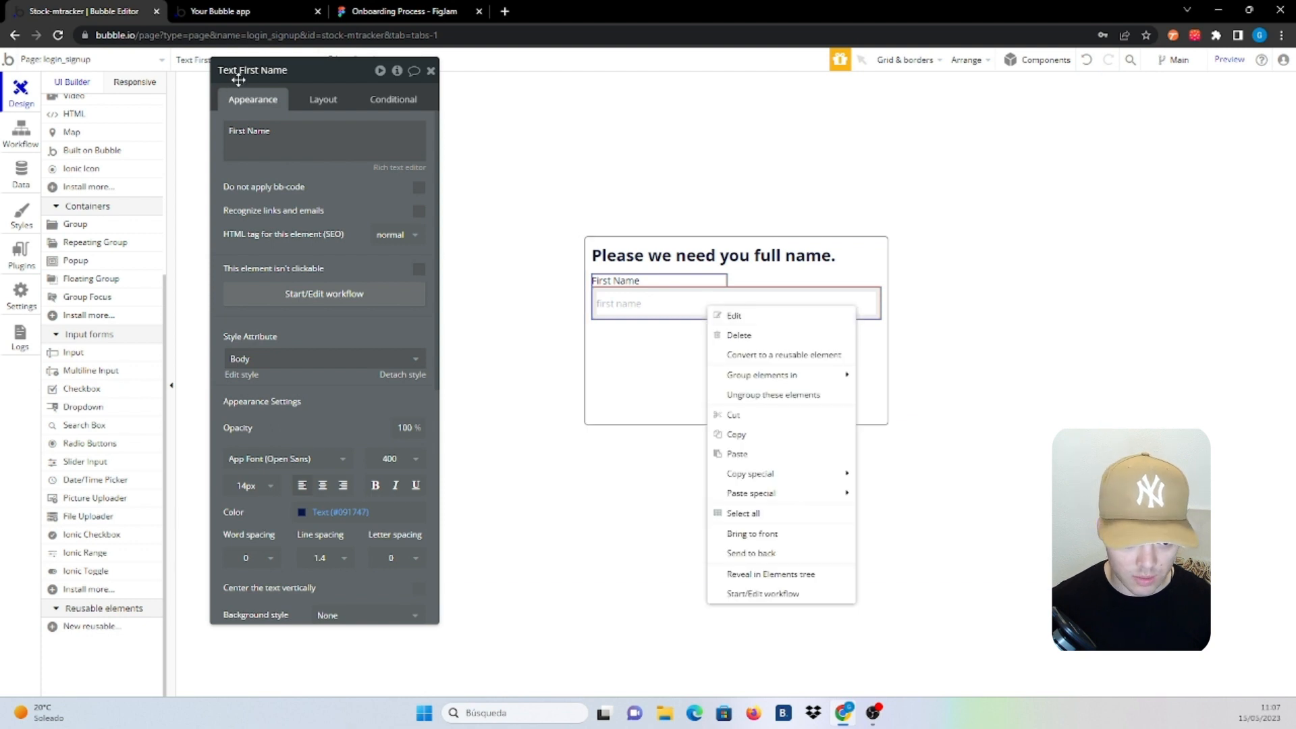
{"action": "mouse_move", "coordinate": [824, 382]}
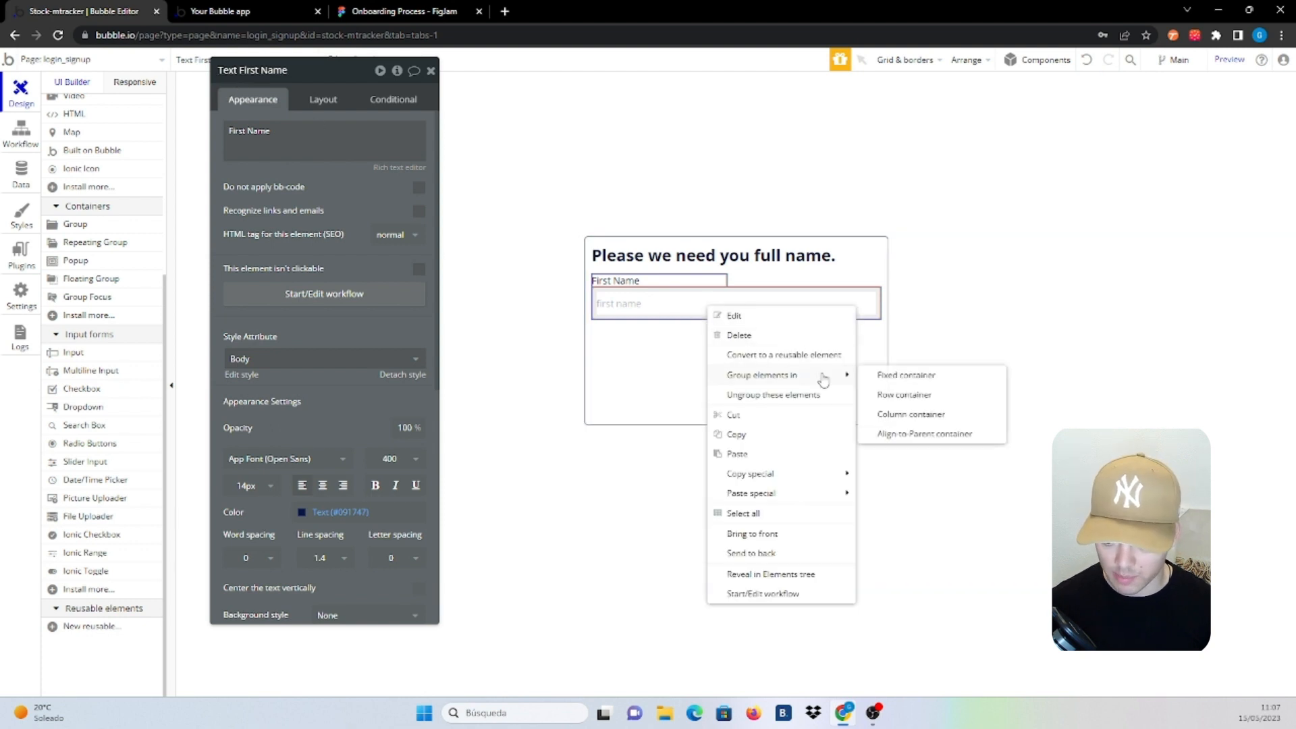
{"action": "left_click", "coordinate": [911, 414]}
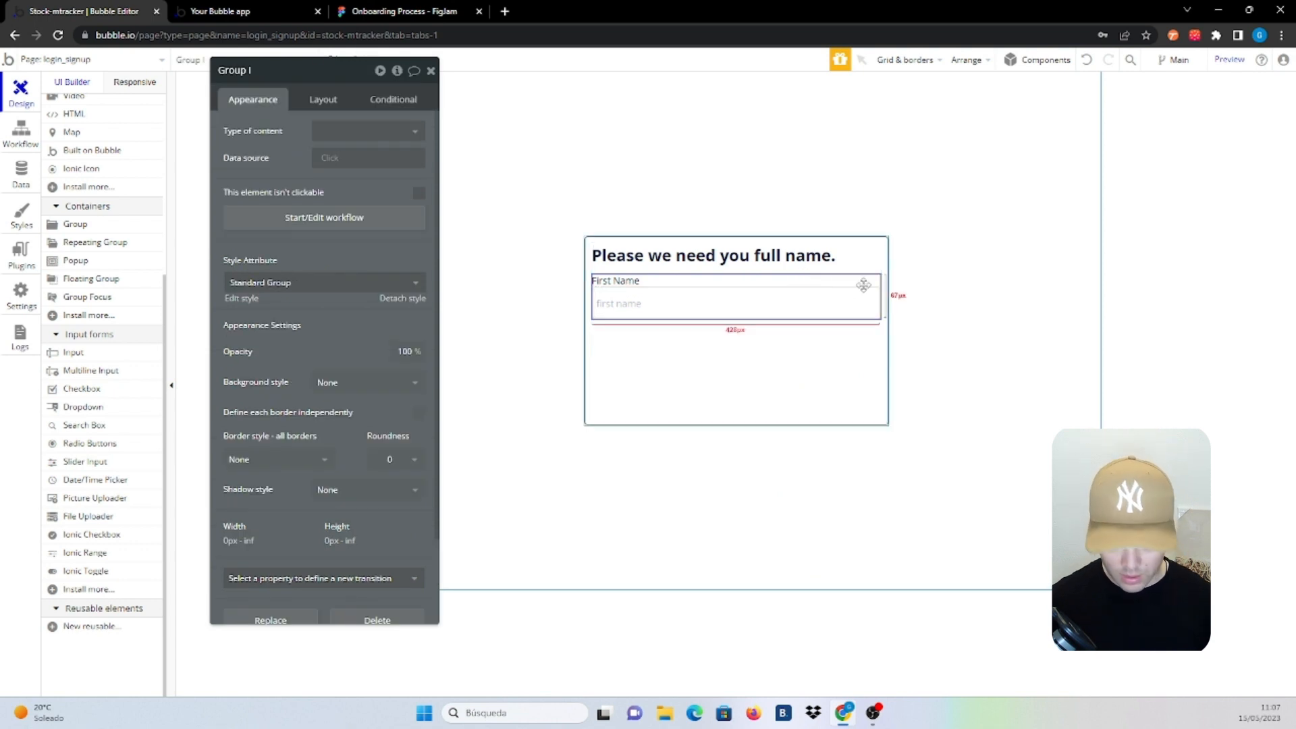
{"action": "key", "text": "ctrl+v"}
Change the copy's label to 'Last Name' and its placeholder to 'last name'
{"action": "left_click", "coordinate": [616, 325]}
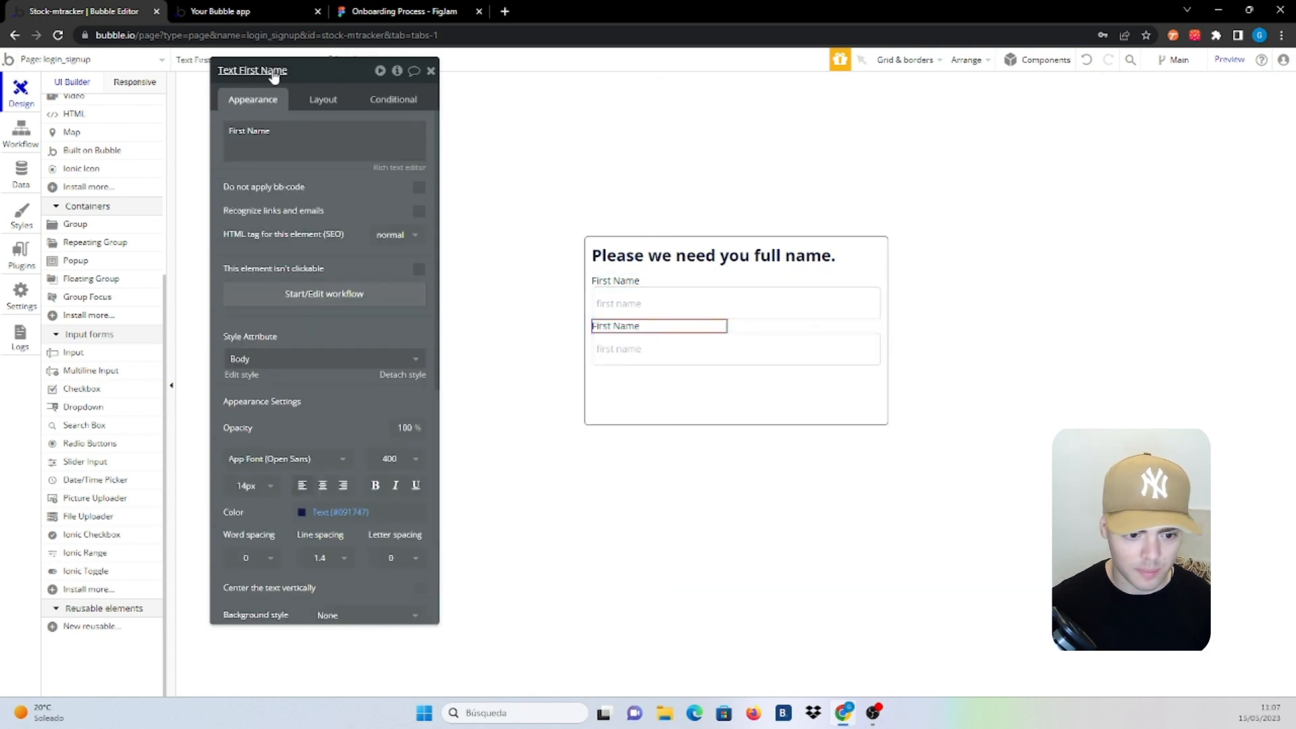
{"action": "left_click", "coordinate": [234, 132]}
{"action": "double_click", "coordinate": [237, 130]}
{"action": "type", "text": "La"}
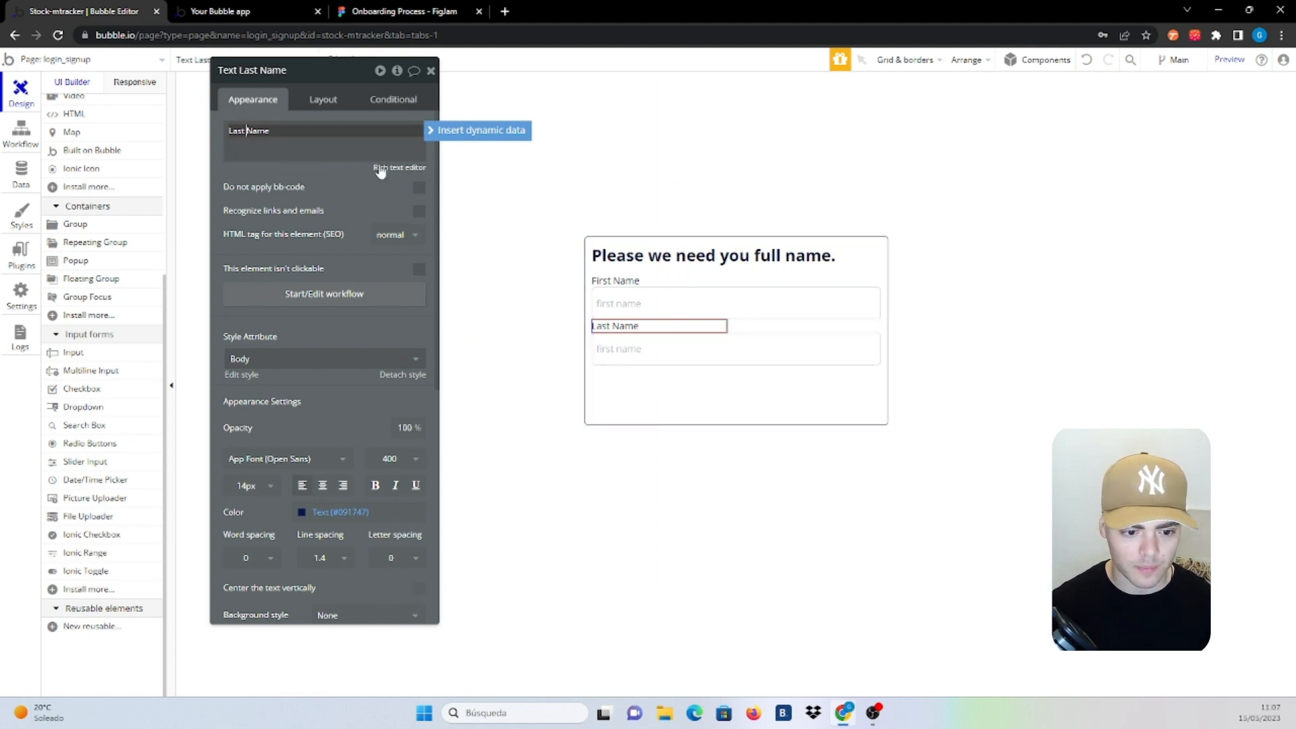
{"action": "left_click", "coordinate": [657, 359]}
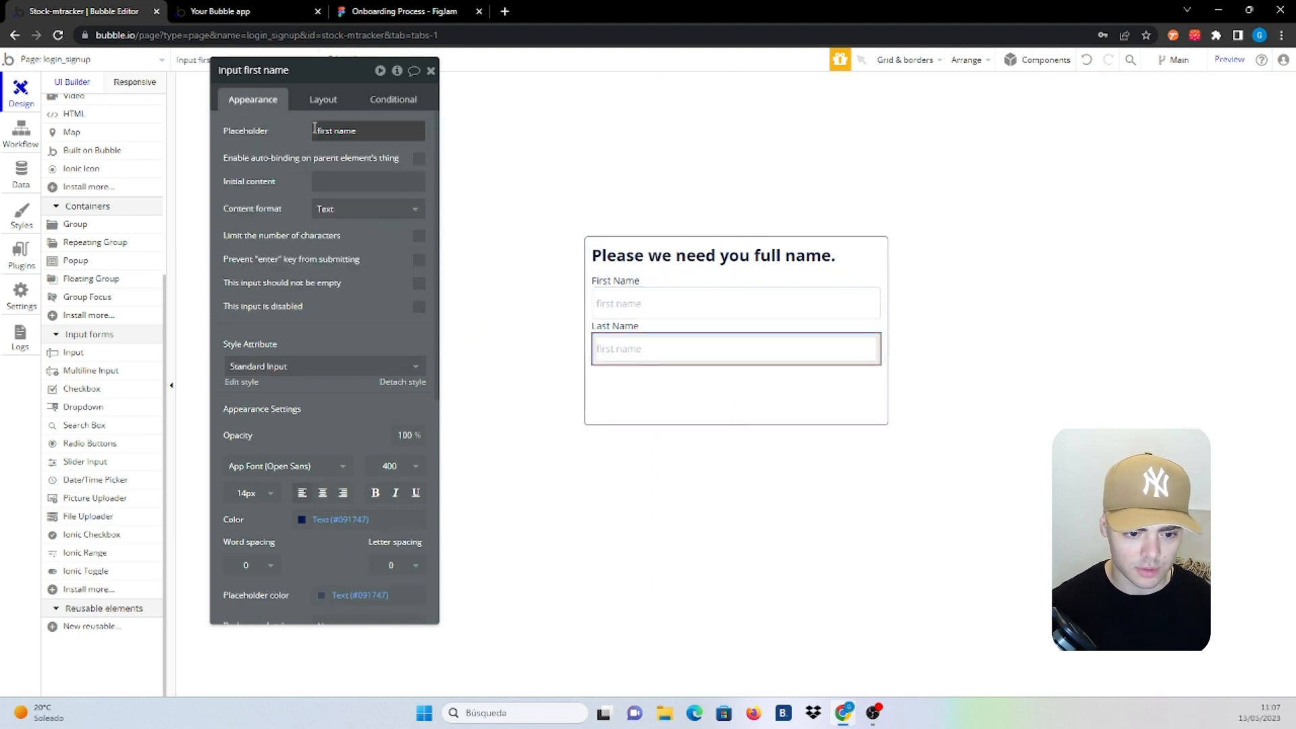
{"action": "left_click_drag", "start_coordinate": [359, 131], "coordinate": [315, 129]}
{"action": "type", "text": "las"}
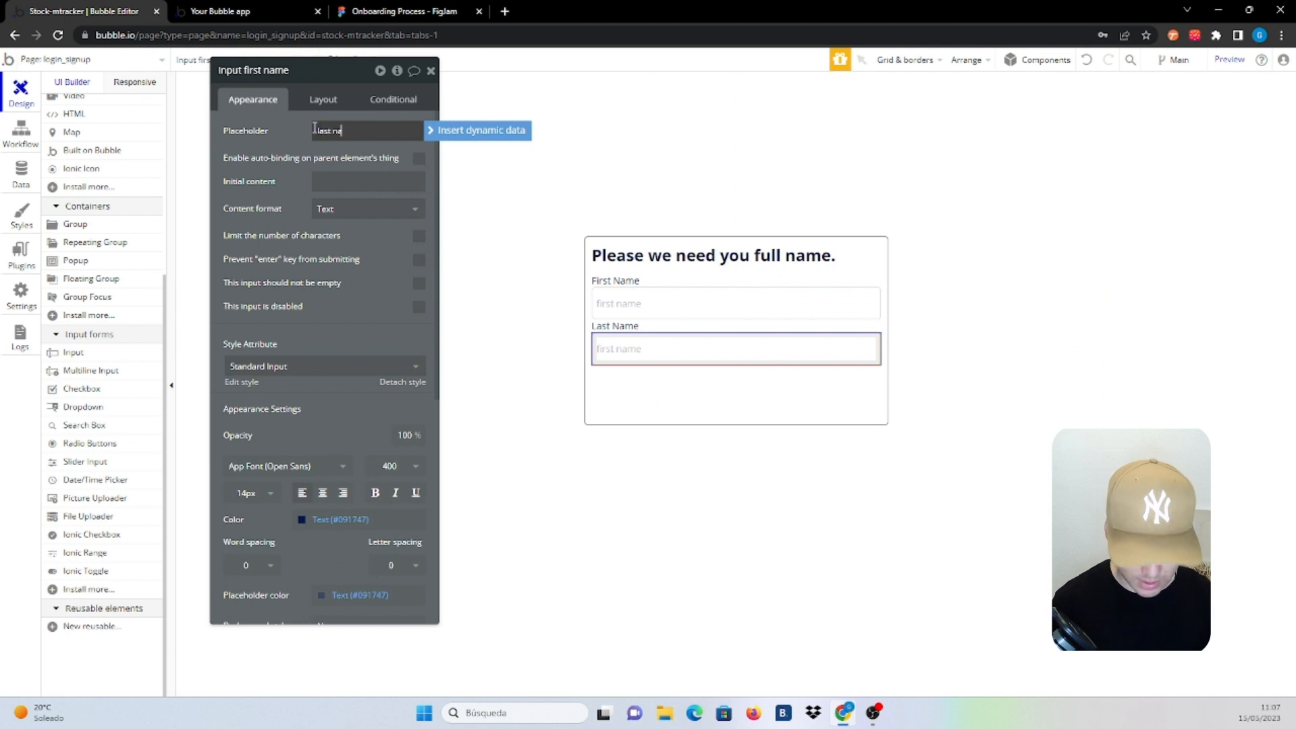
{"action": "type", "text": "t name"}
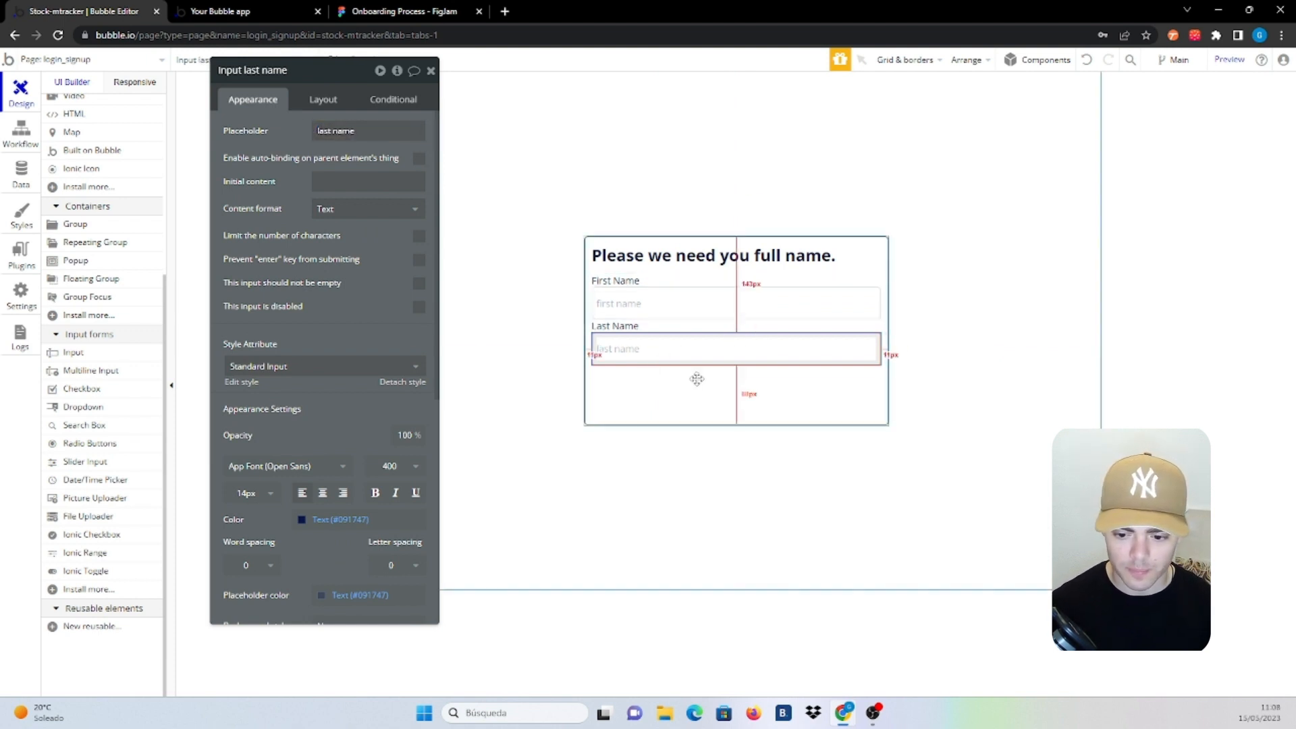
{"action": "left_click", "coordinate": [695, 377]}
{"action": "left_click", "coordinate": [689, 338]}
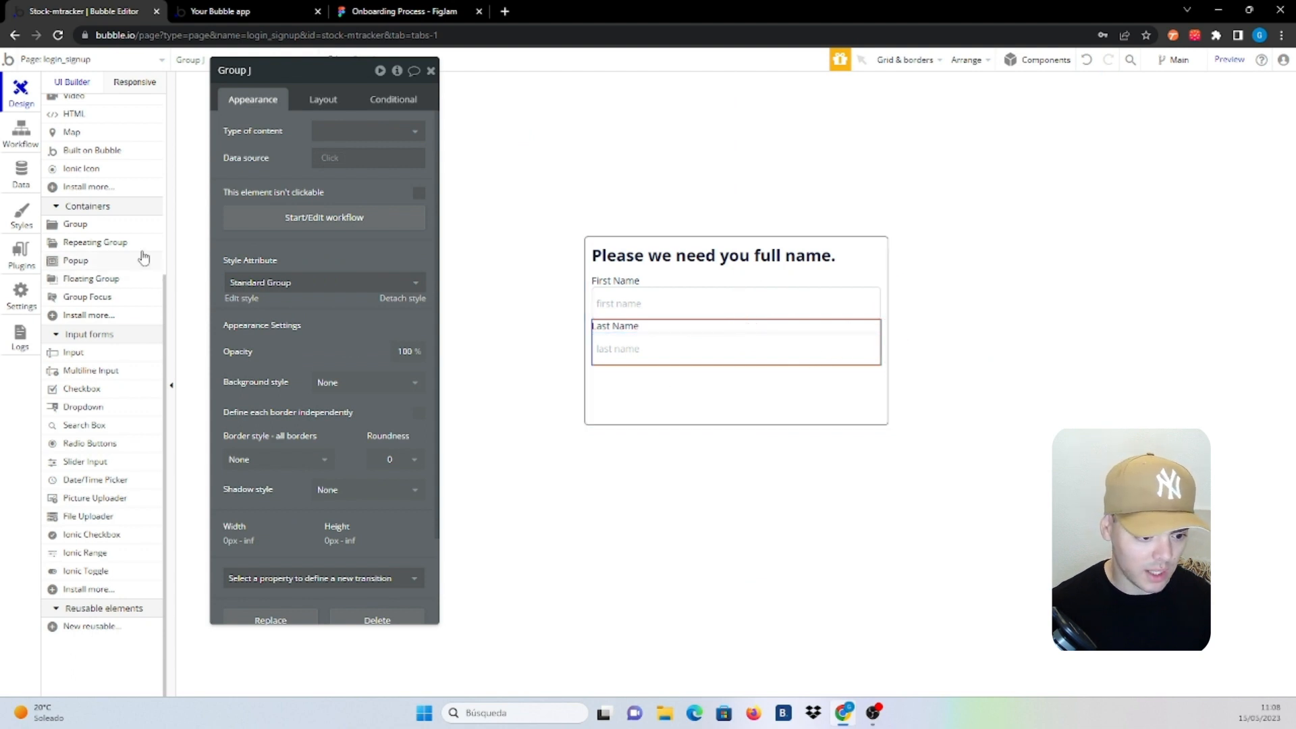
Add a 'Next Step' button below the last name input, named 'Button Next Step First/Last Name'
{"action": "scroll", "coordinate": [108, 266], "scroll_direction": "up", "scroll_amount": 4}
{"action": "left_click", "coordinate": [95, 243]}
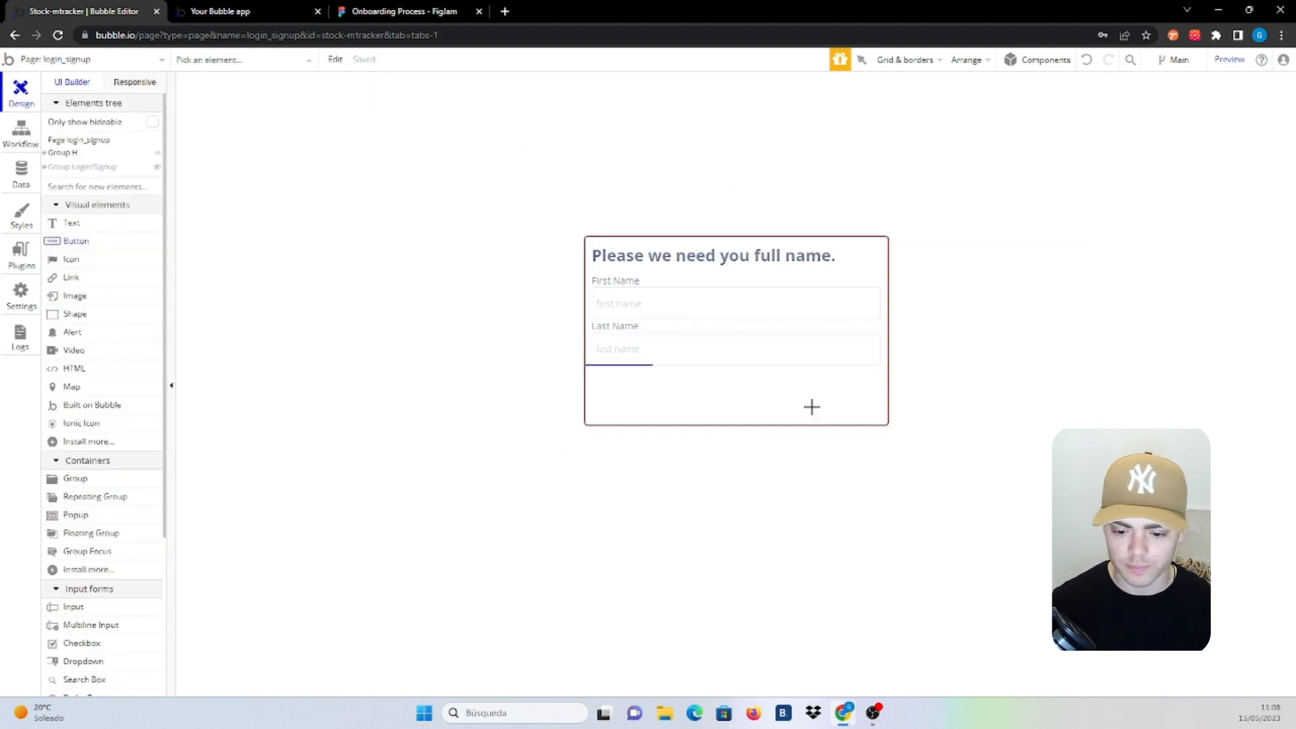
{"action": "left_click", "coordinate": [723, 386]}
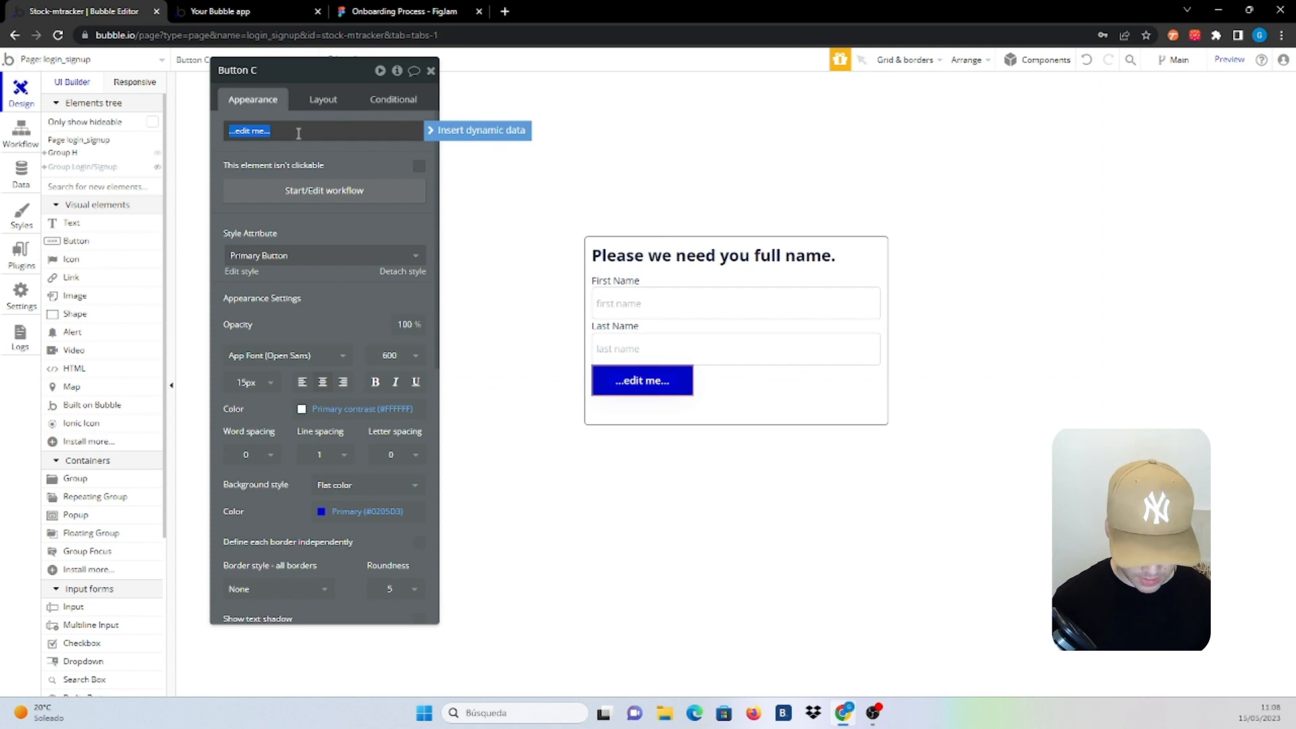
{"action": "type", "text": "Next Step"}
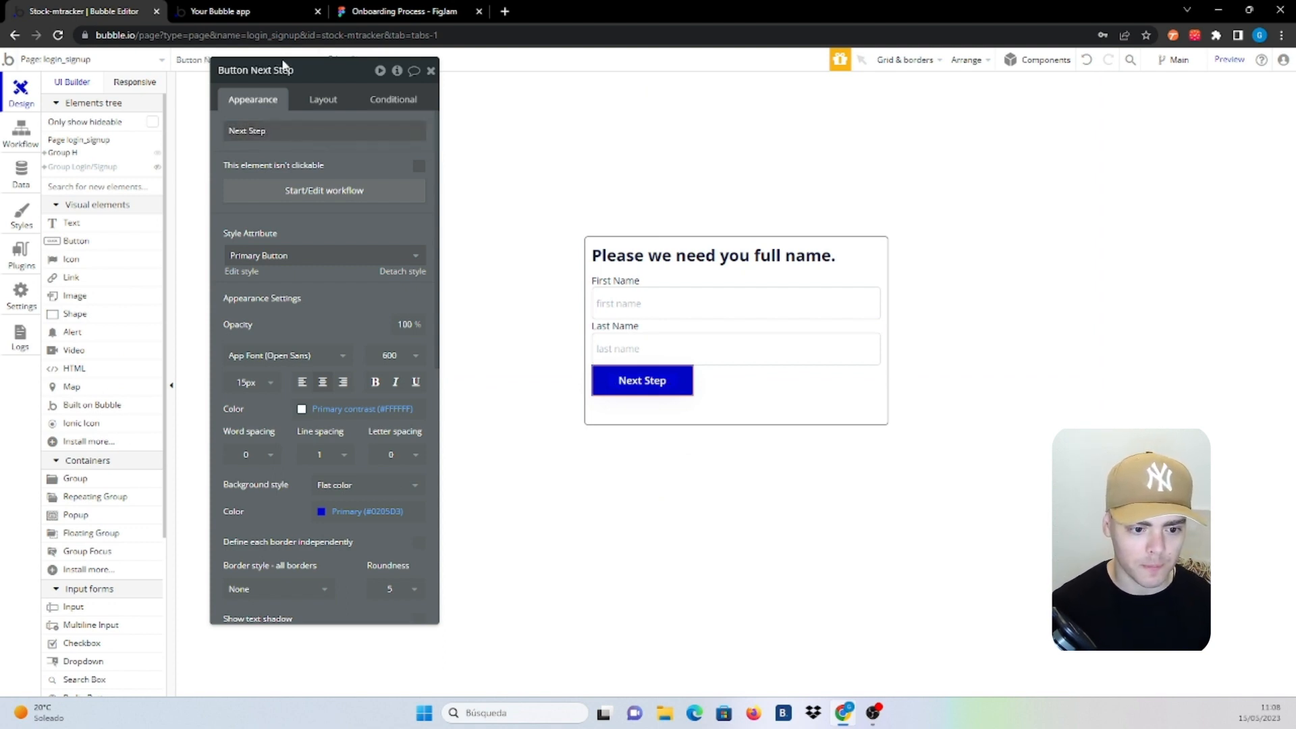
{"action": "left_click", "coordinate": [293, 70]}
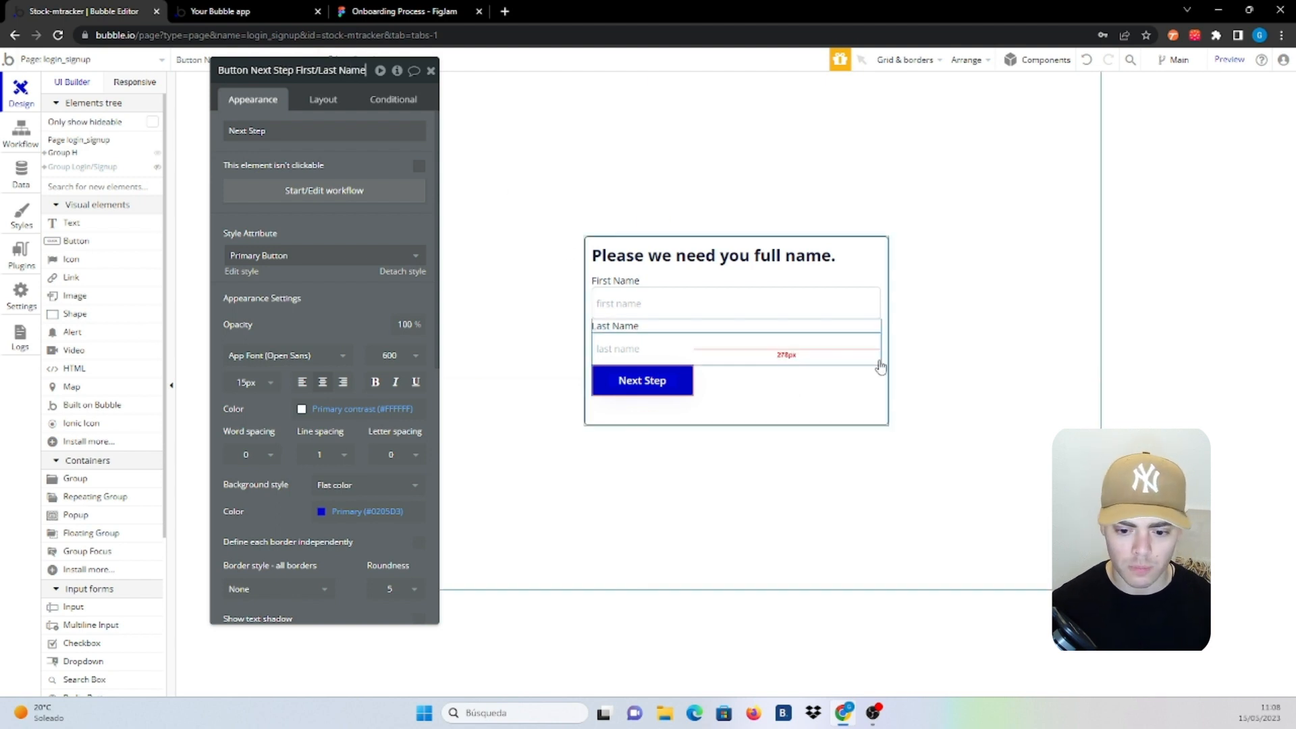
{"action": "left_click", "coordinate": [885, 284]}
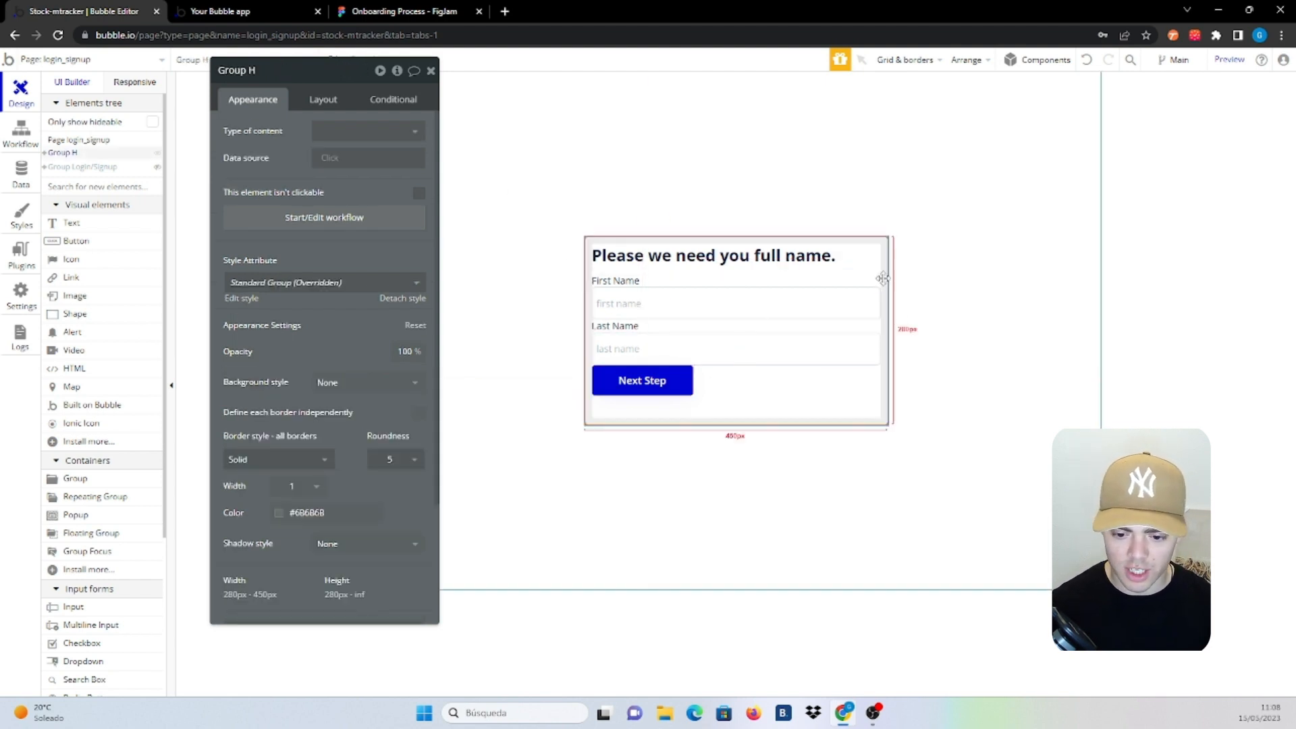
Rename the form group to 'Group First/Last Name'
{"action": "double_click", "coordinate": [291, 67]}
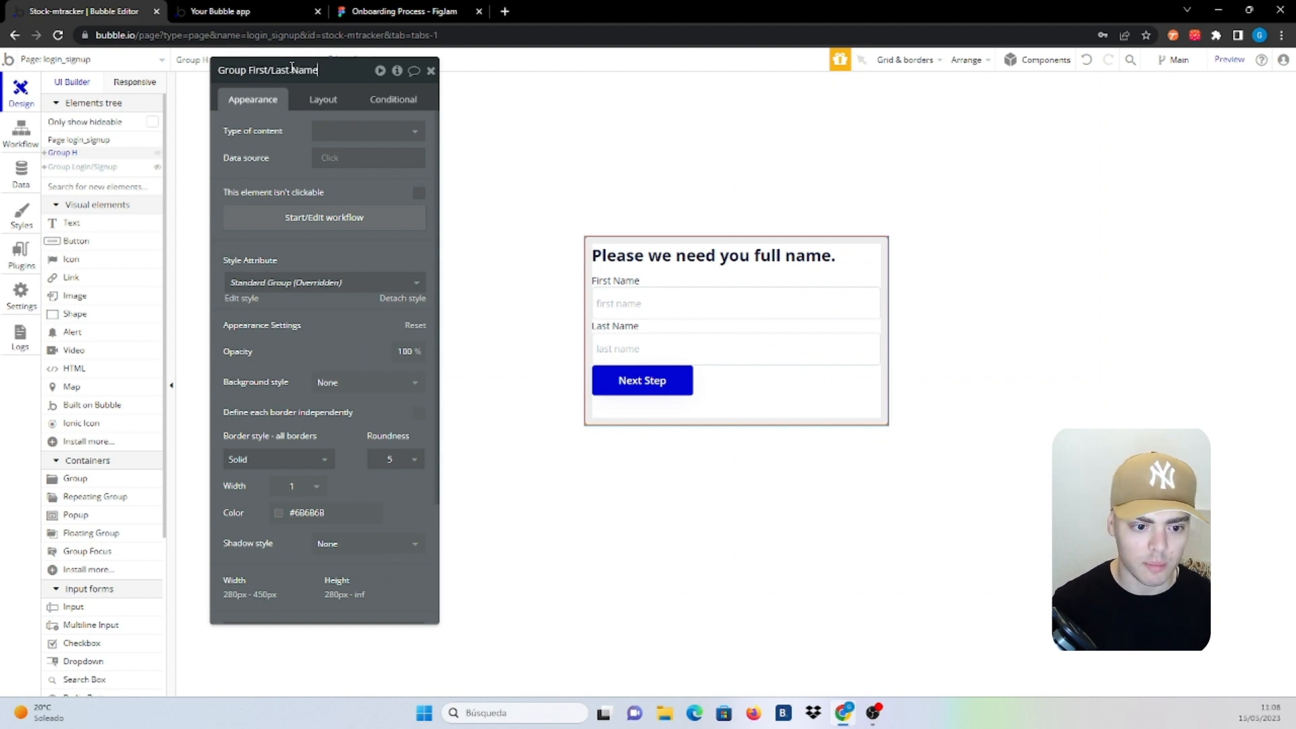
{"action": "type", "text": "First/Last Name"}
{"action": "key", "text": "Return"}
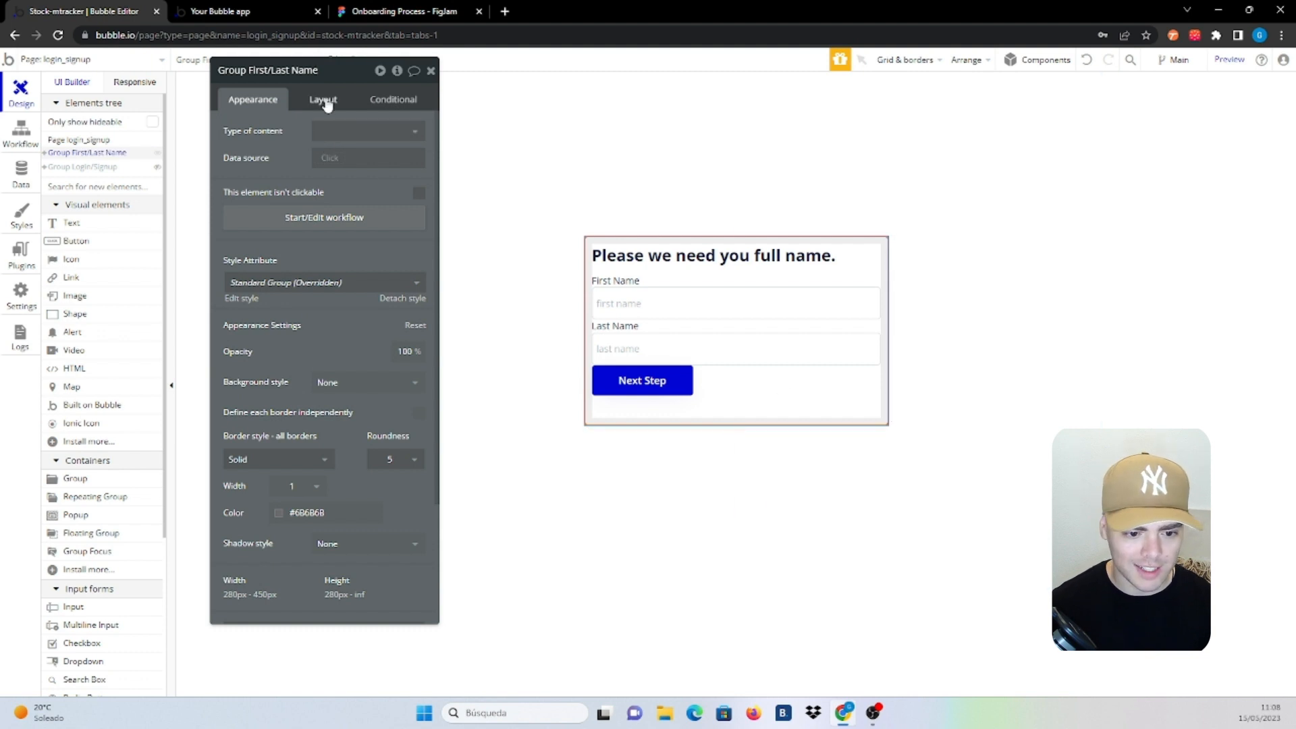
{"action": "left_click", "coordinate": [324, 101]}
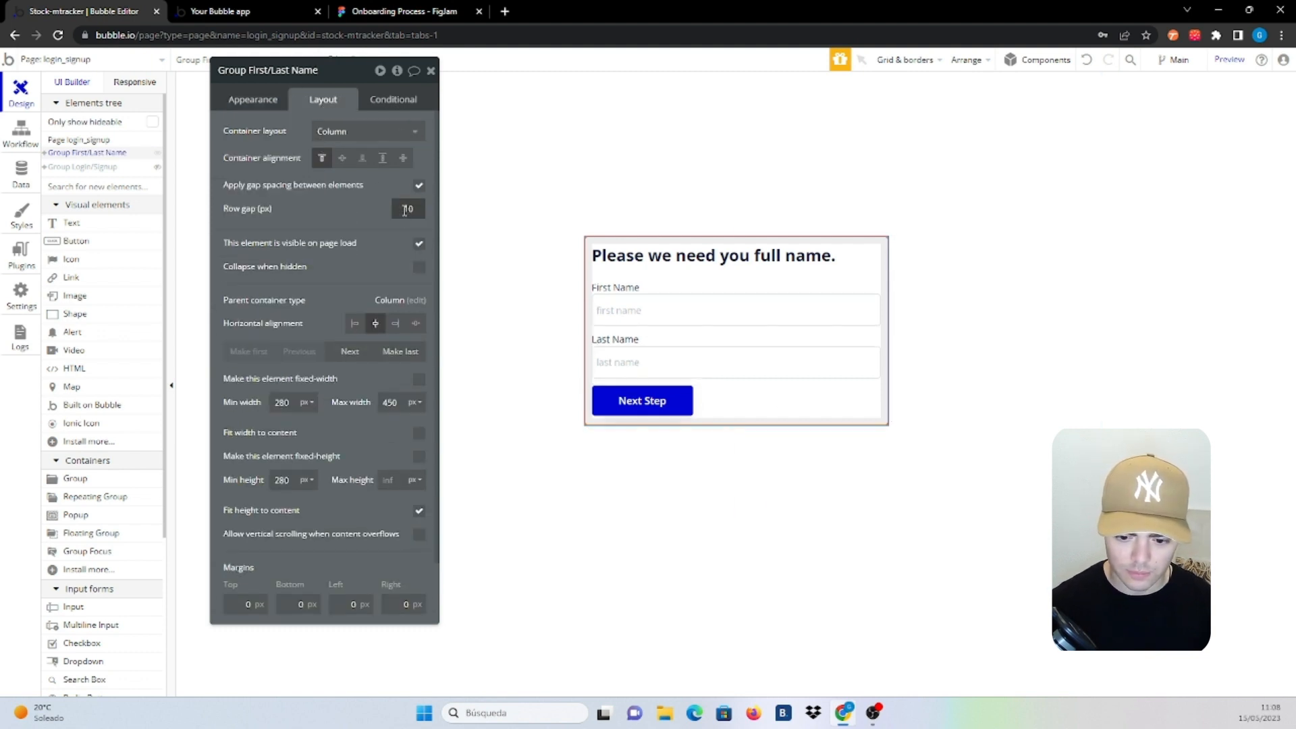
Right-align the Next Step button with a top margin, then duplicate the First/Last Name group
{"action": "left_click", "coordinate": [664, 408]}
{"action": "left_click", "coordinate": [413, 206]}
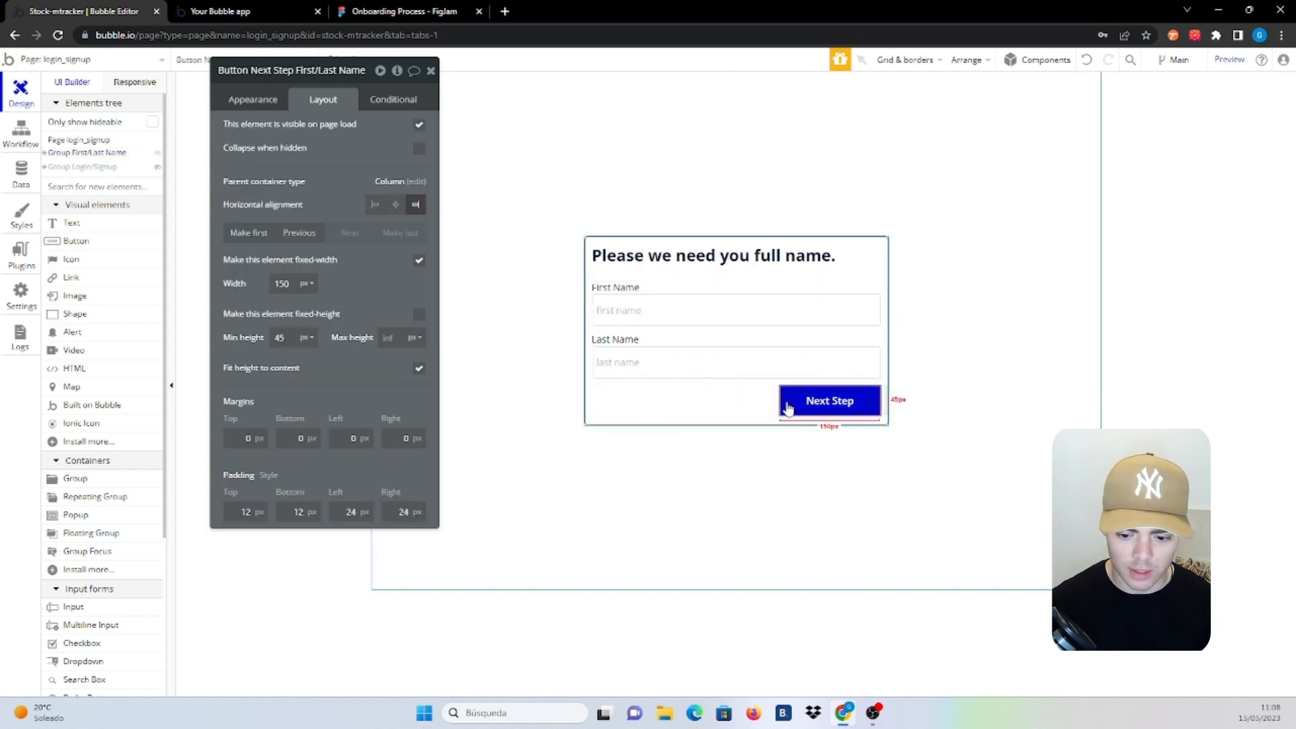
{"action": "left_click", "coordinate": [248, 439]}
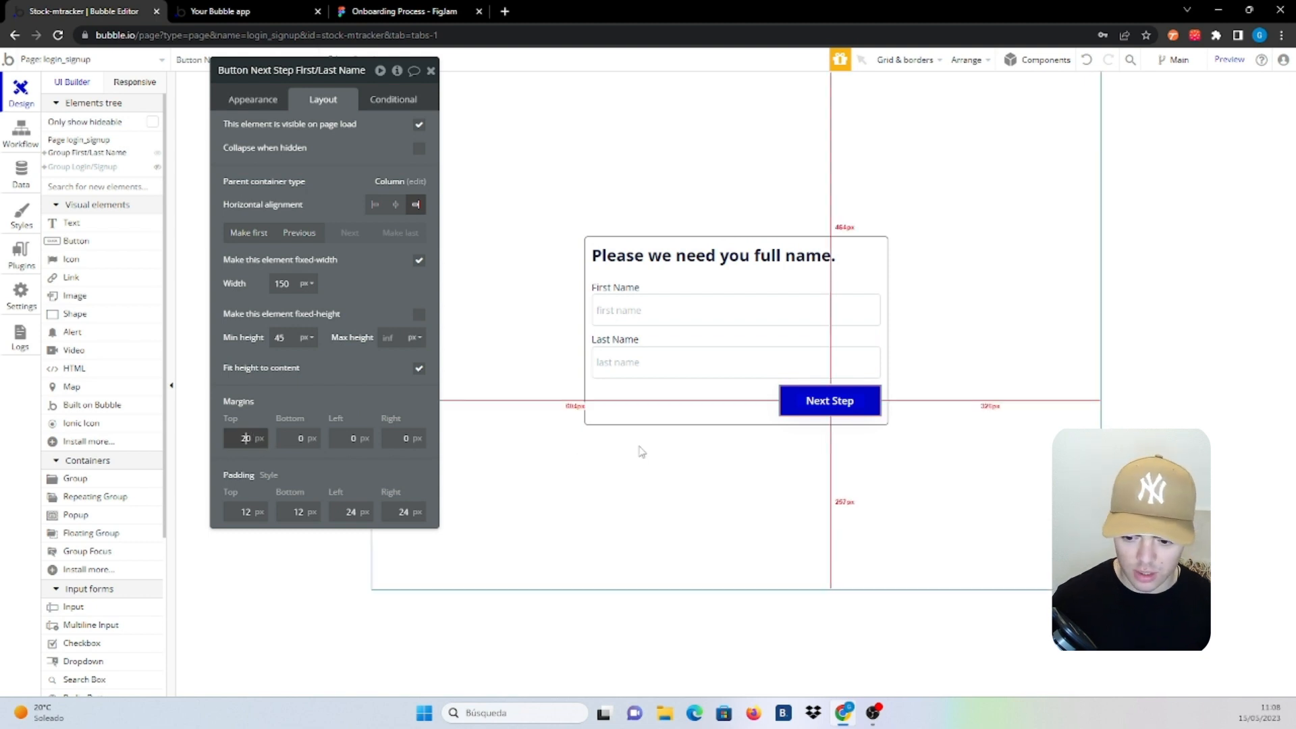
{"action": "left_click", "coordinate": [702, 408]}
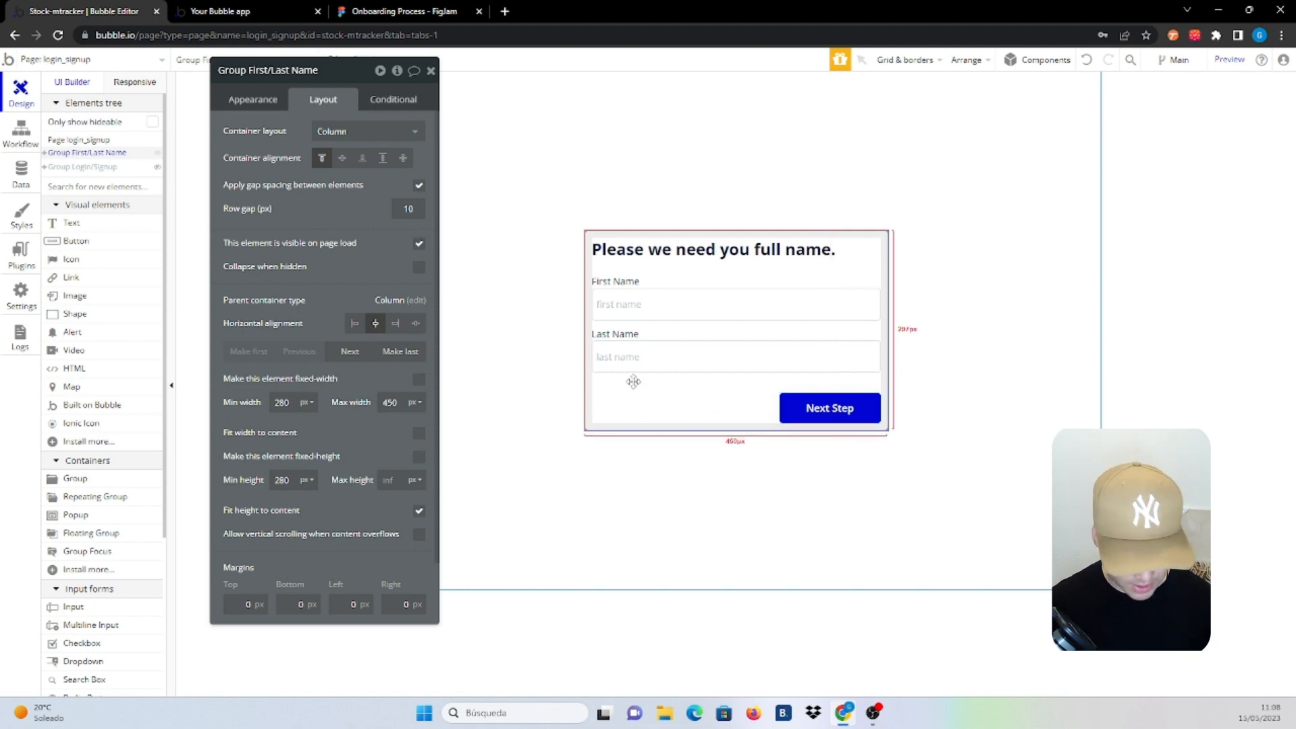
{"action": "key", "text": "ctrl+d"}
Change the copied heading to 'Now your address and phone number.'
{"action": "left_click", "coordinate": [743, 351]}
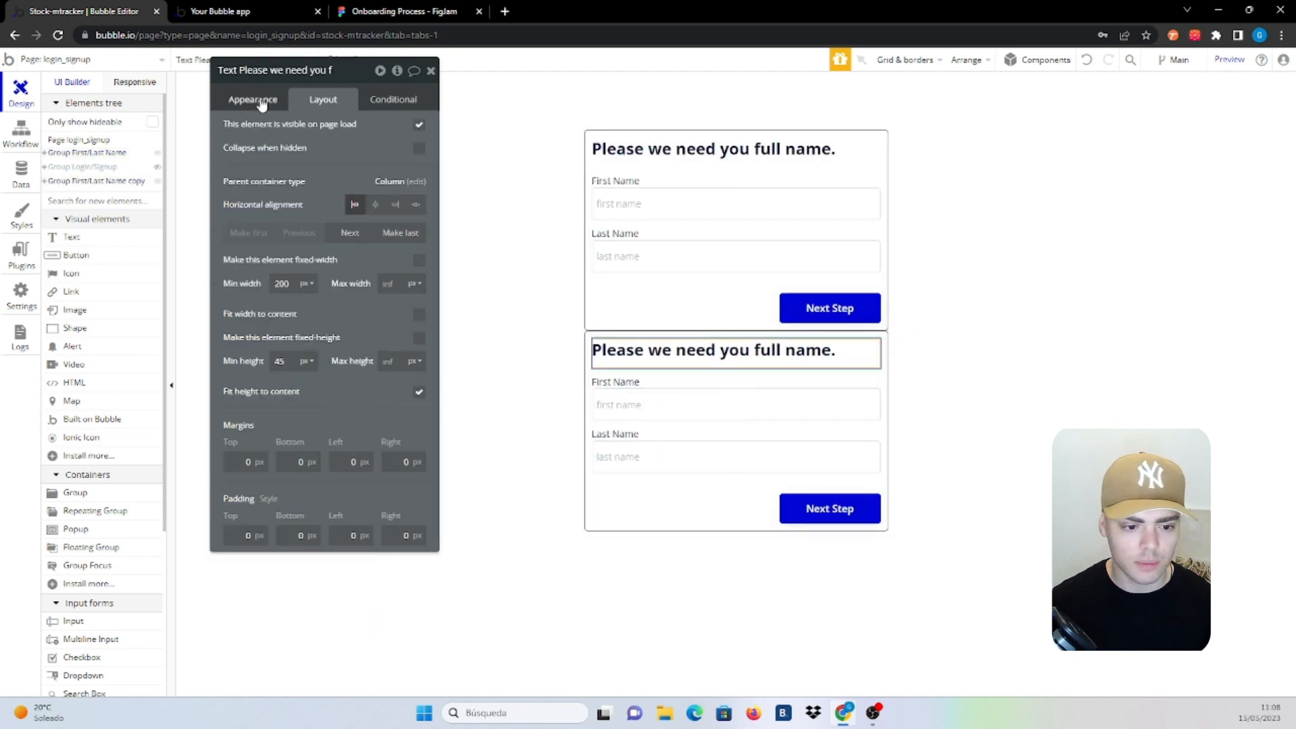
{"action": "triple_click", "coordinate": [274, 133]}
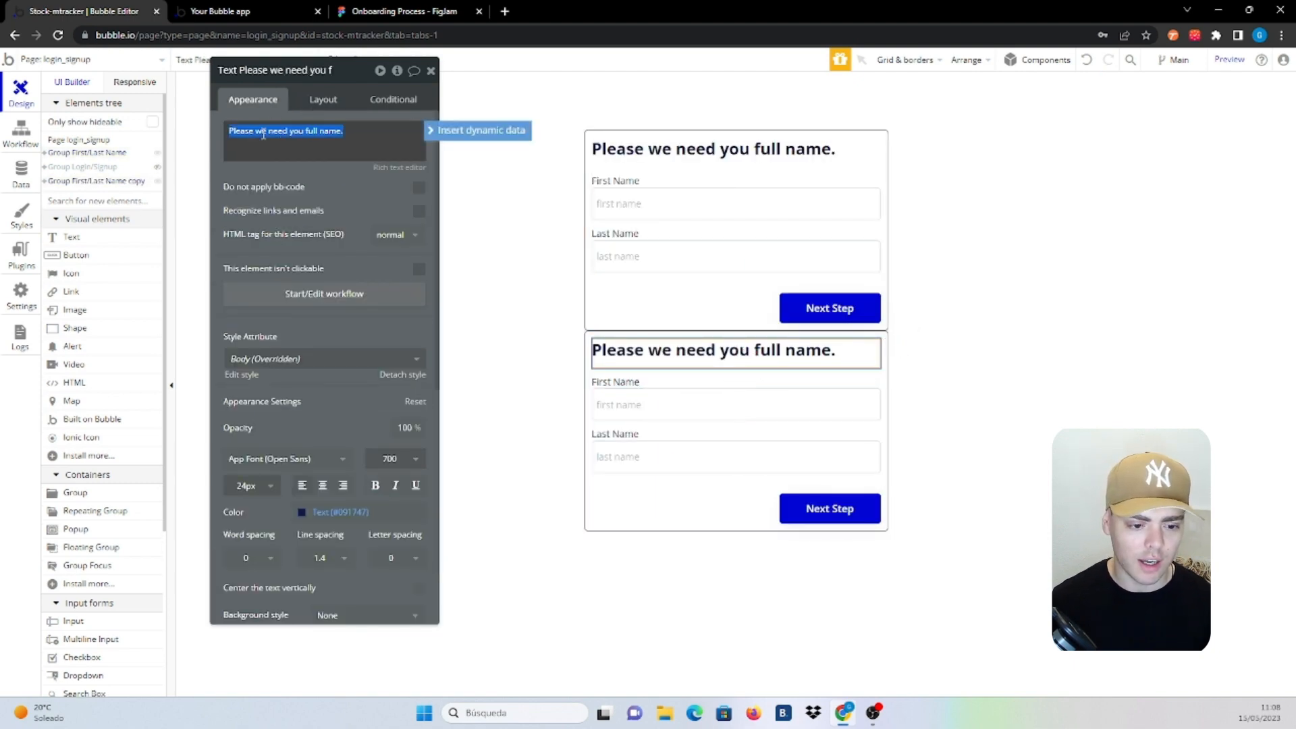
{"action": "type", "text": "Now your"}
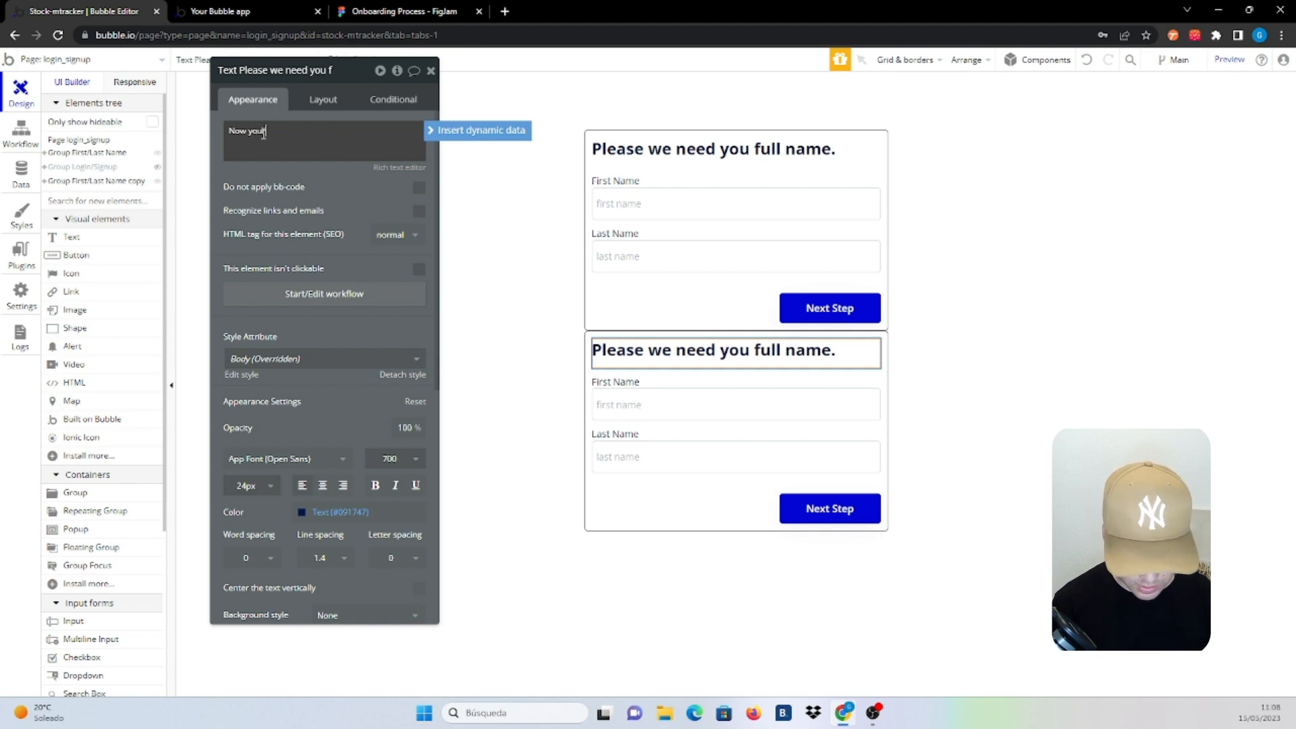
{"action": "type", "text": " address"}
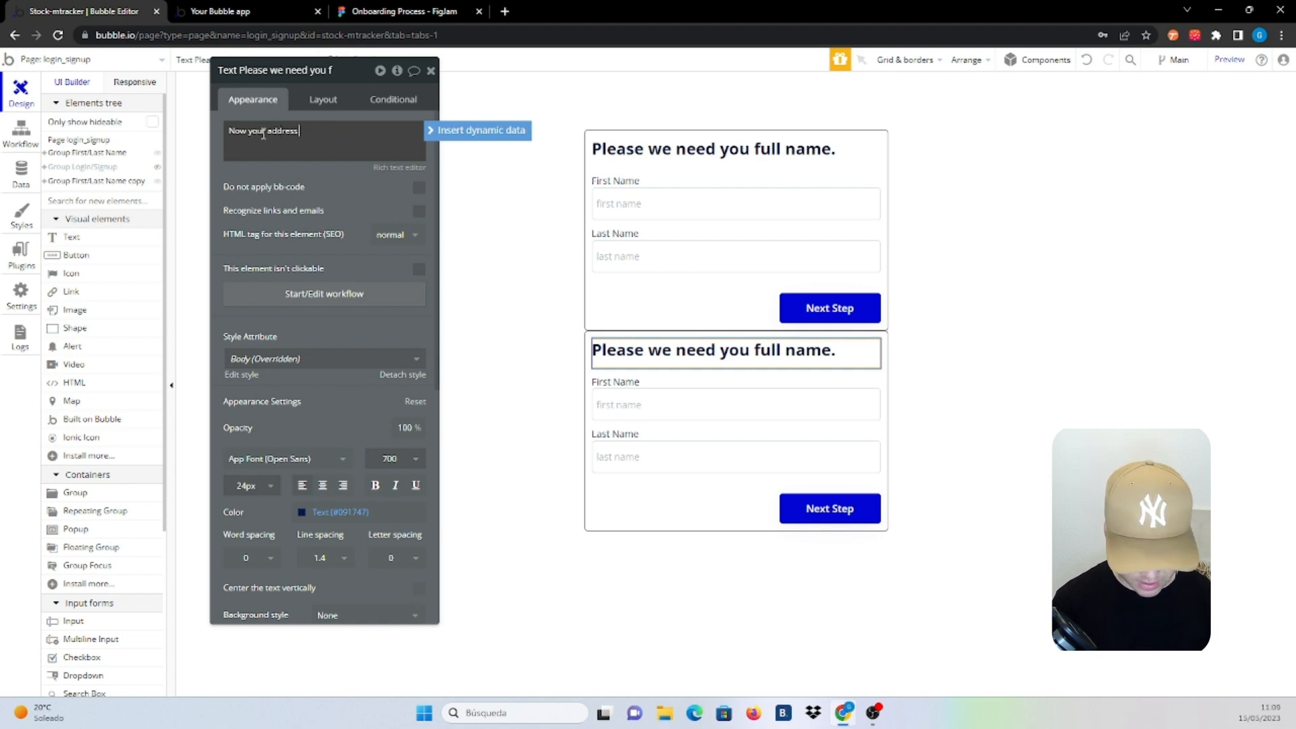
{"action": "type", "text": " and phone number"}
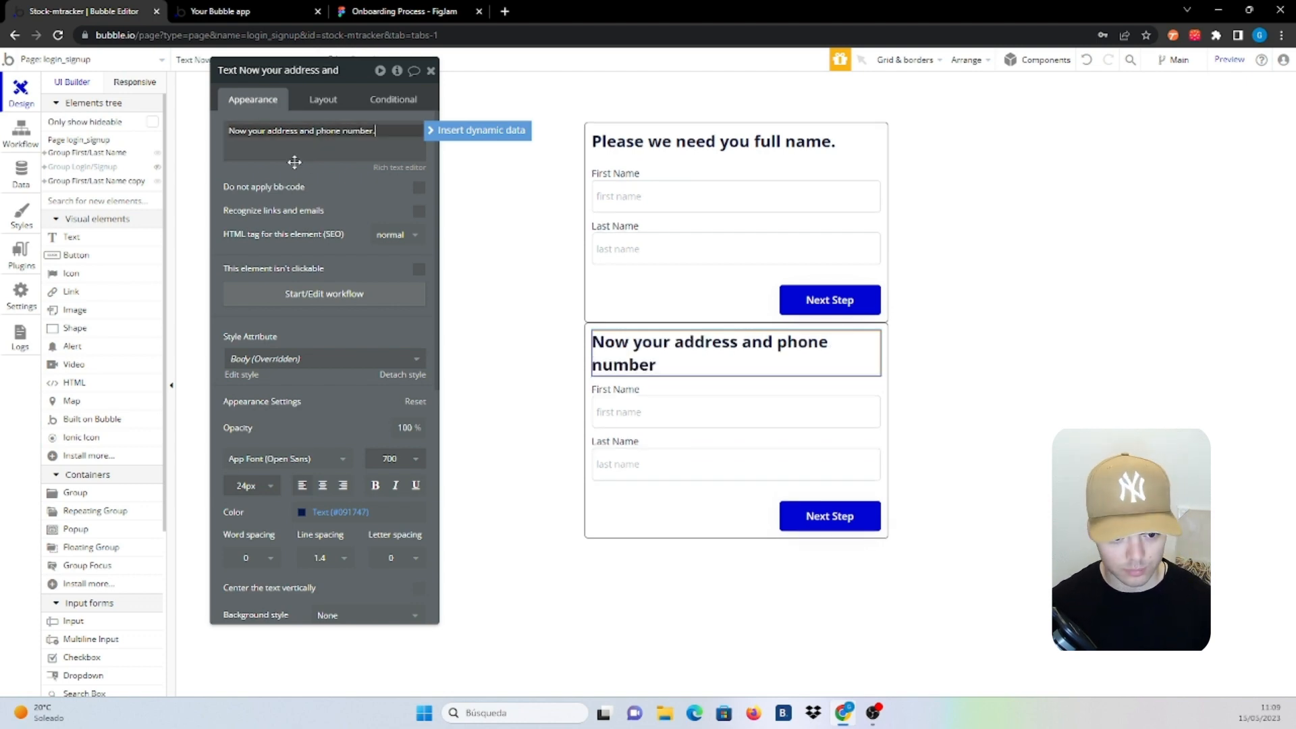
{"action": "type", "text": "."}
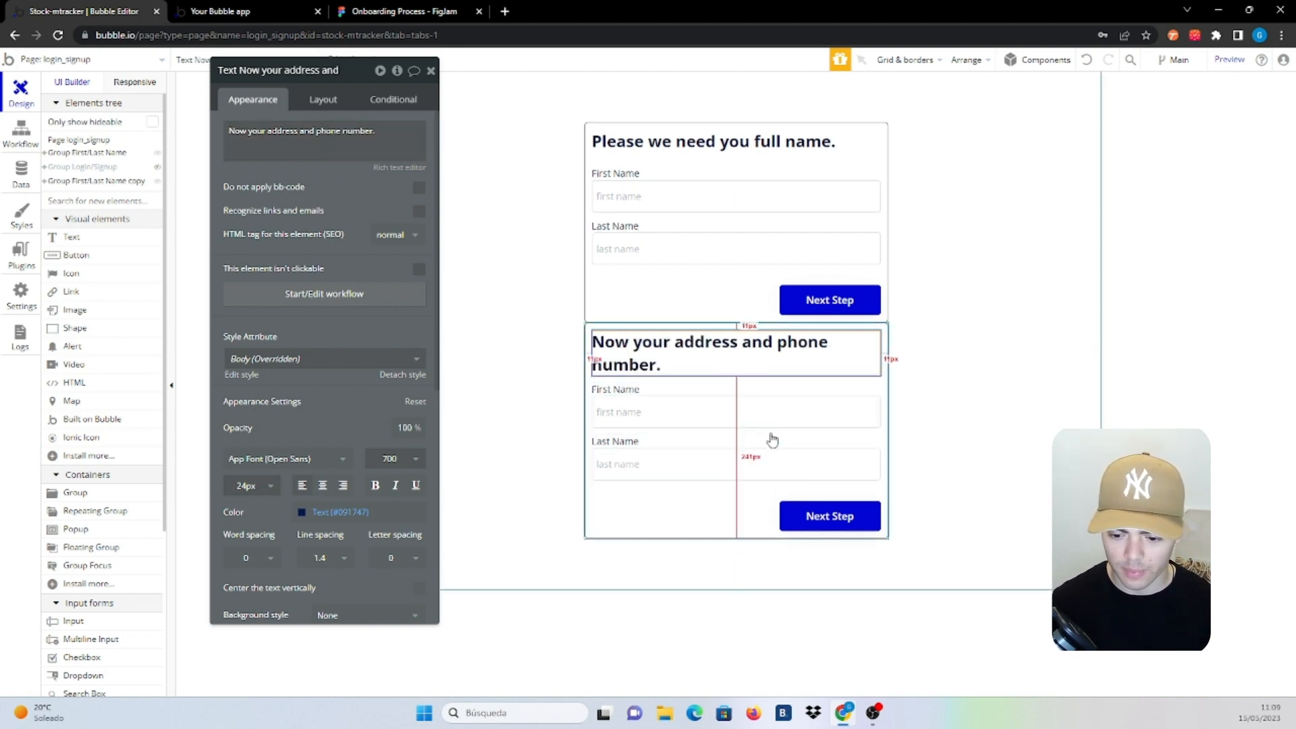
Set the second form group's maximum width to 500 px
{"action": "left_click", "coordinate": [780, 442]}
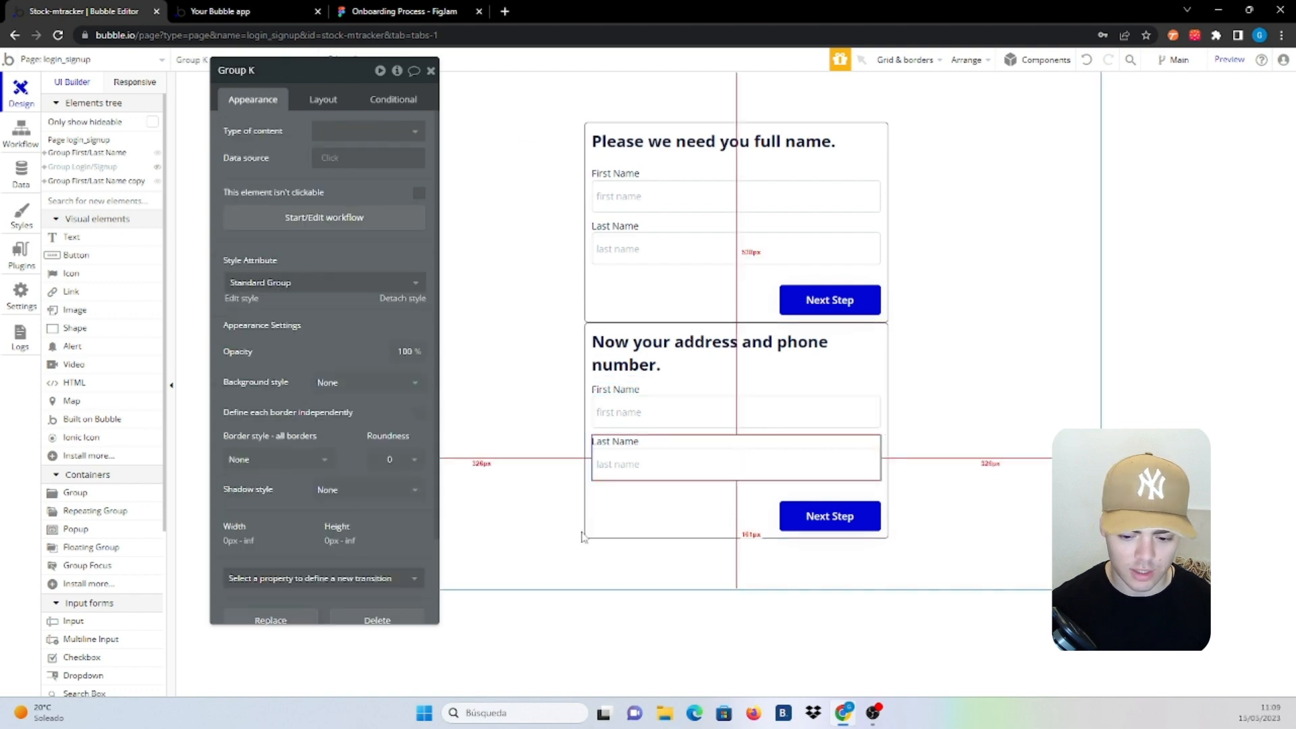
{"action": "left_click", "coordinate": [320, 101]}
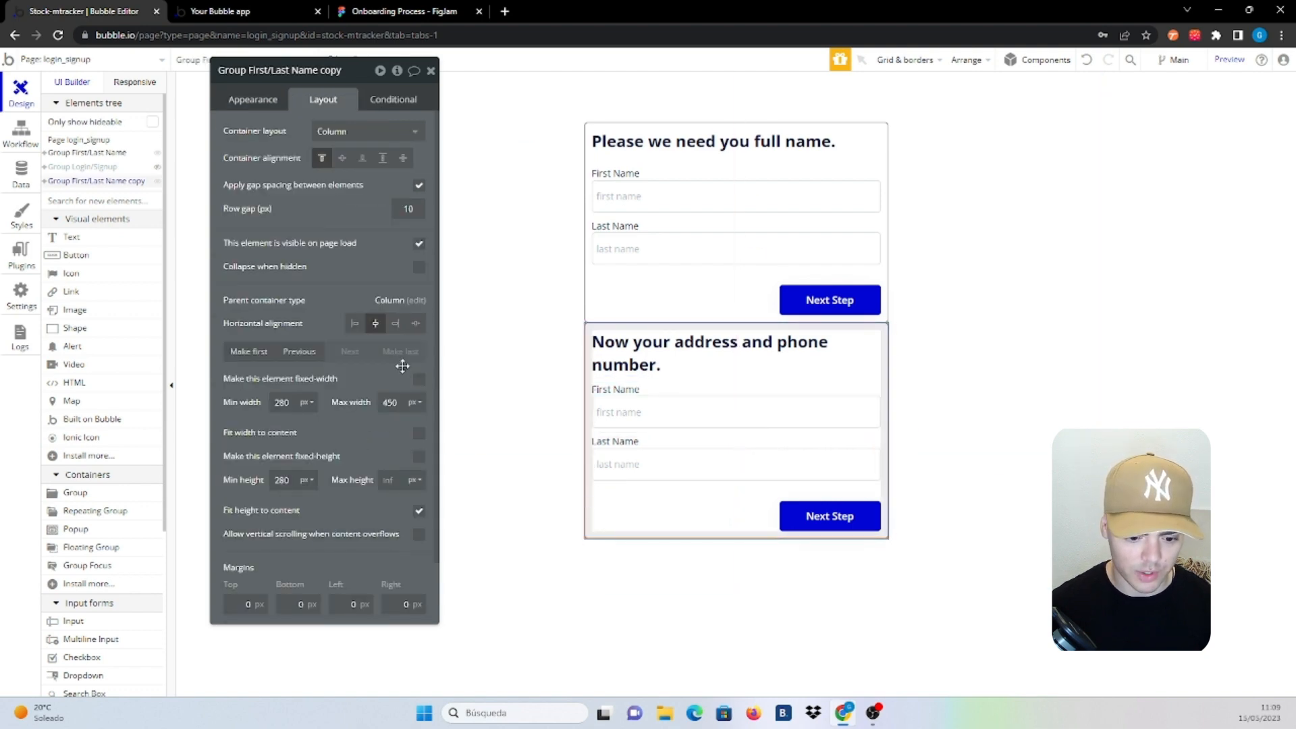
{"action": "double_click", "coordinate": [392, 401]}
{"action": "type", "text": "500"}
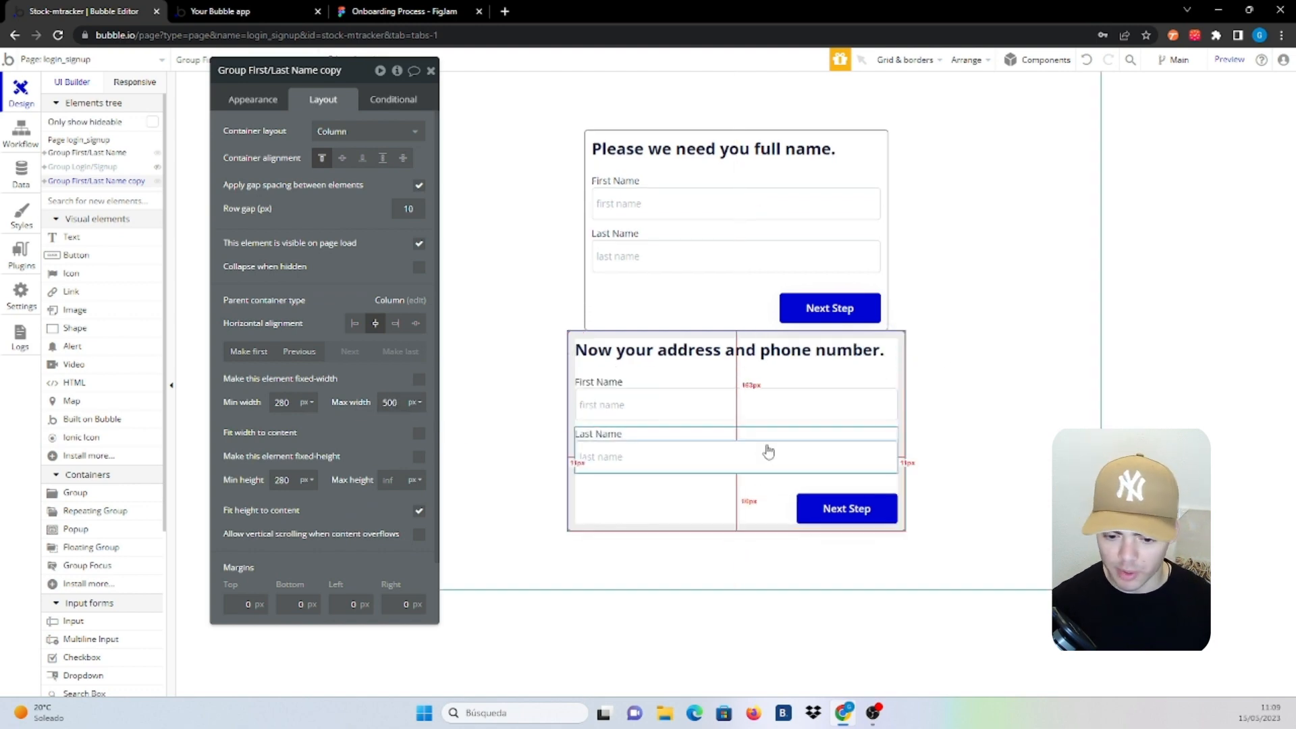
{"action": "left_click", "coordinate": [698, 383]}
{"action": "left_click", "coordinate": [270, 108]}
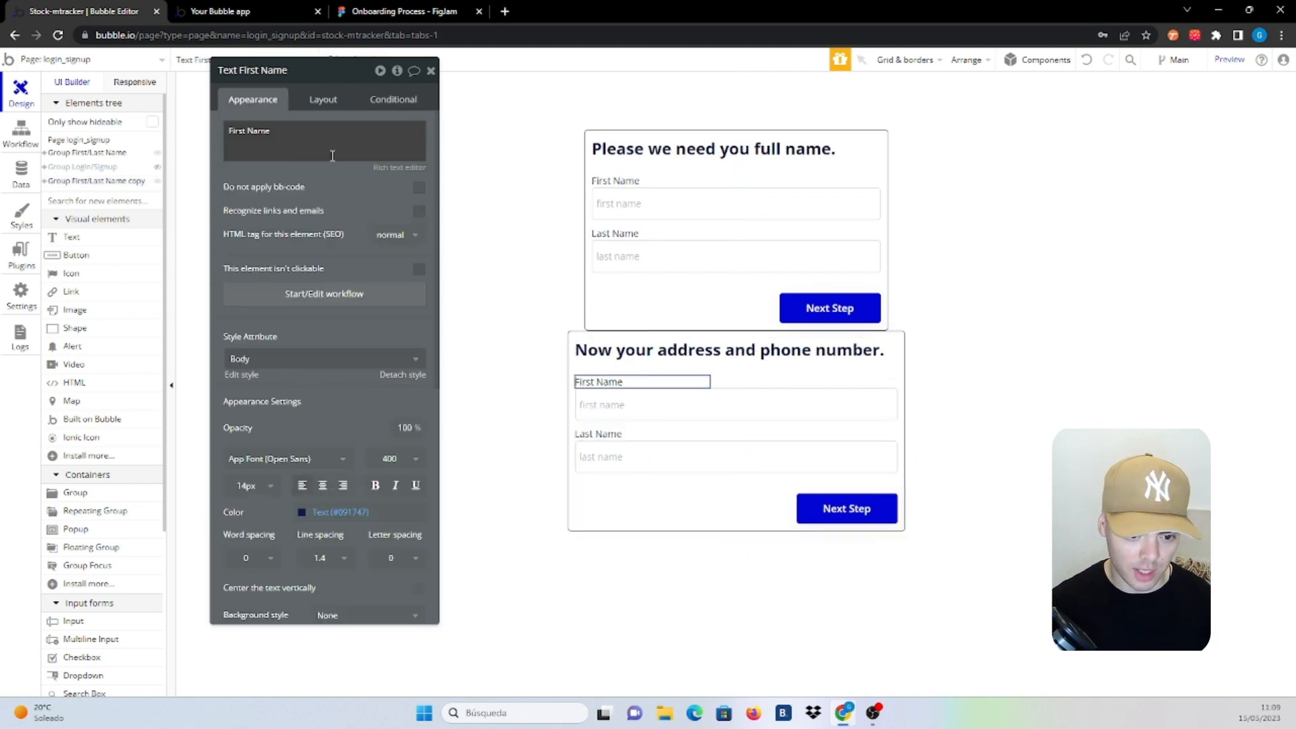
Make the first field an 'Address' label and input with placeholder 'address' and Address content format
{"action": "triple_click", "coordinate": [341, 147]}
{"action": "type", "text": "Addre"}
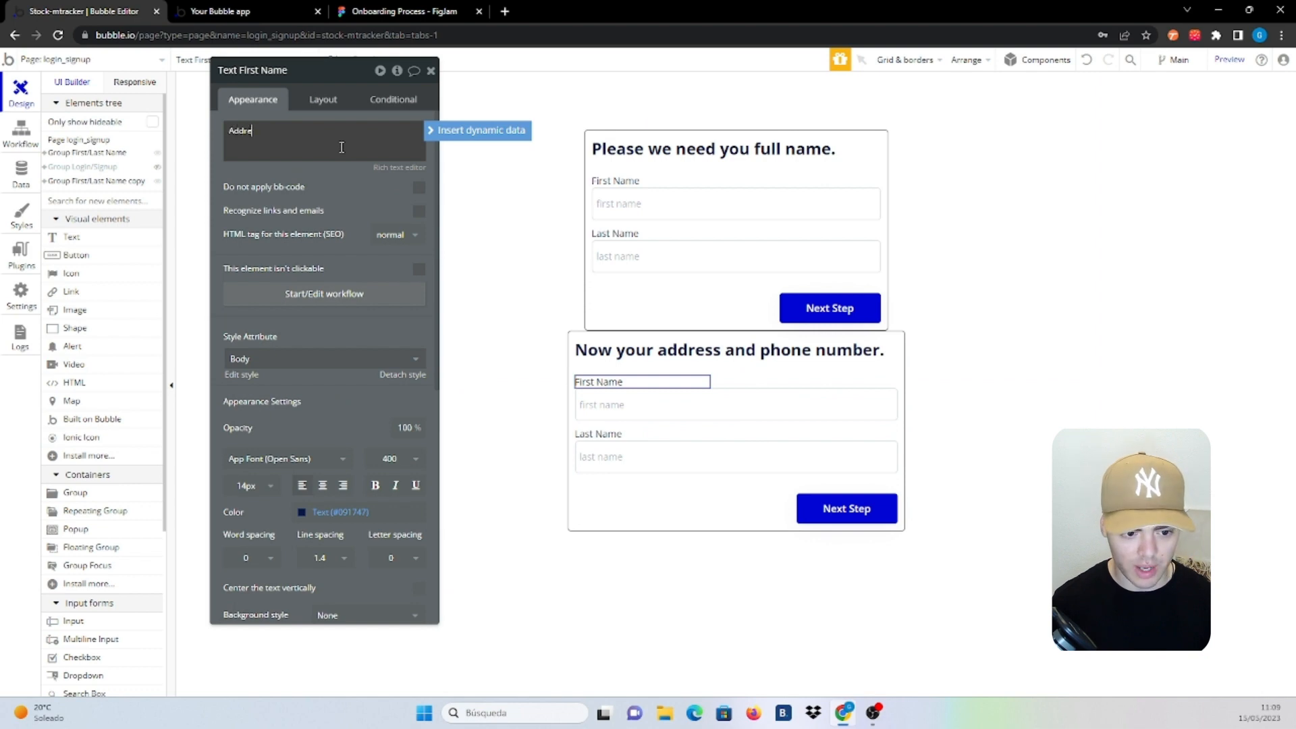
{"action": "type", "text": "ss"}
{"action": "left_click", "coordinate": [668, 405]}
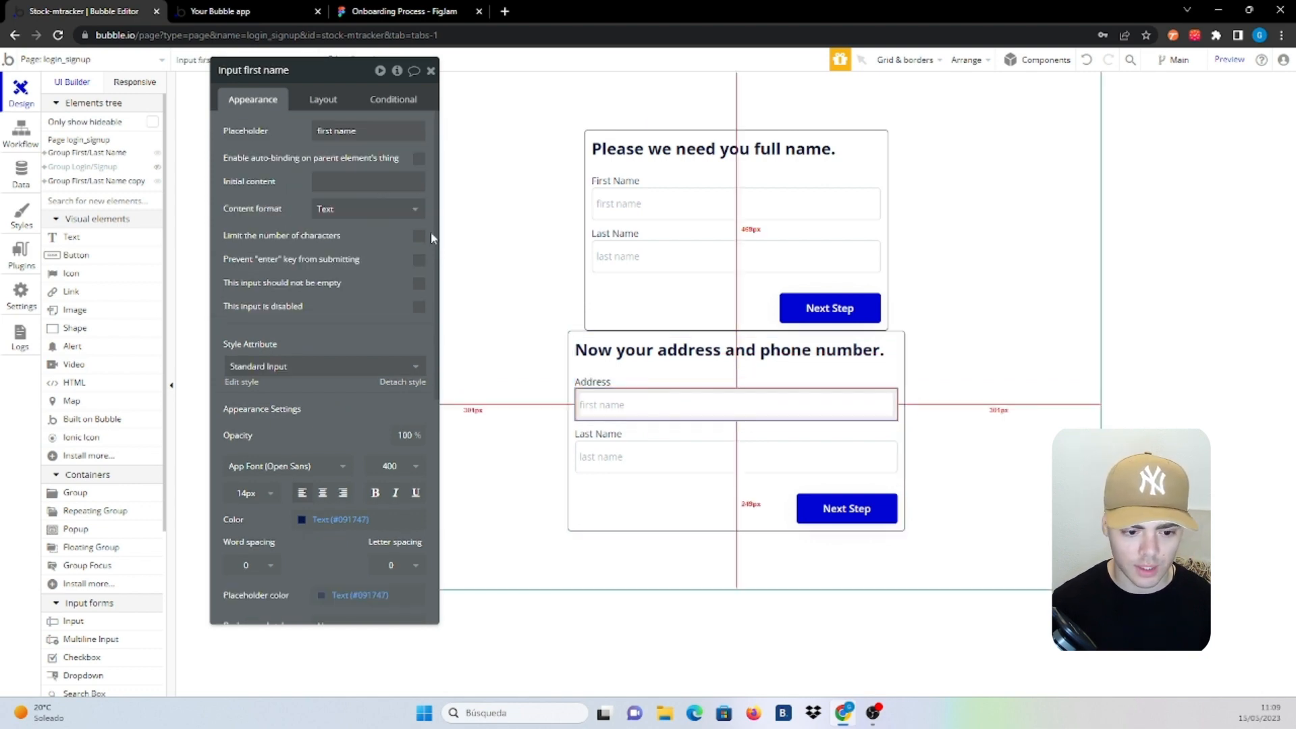
{"action": "triple_click", "coordinate": [348, 132]}
{"action": "type", "text": "address"}
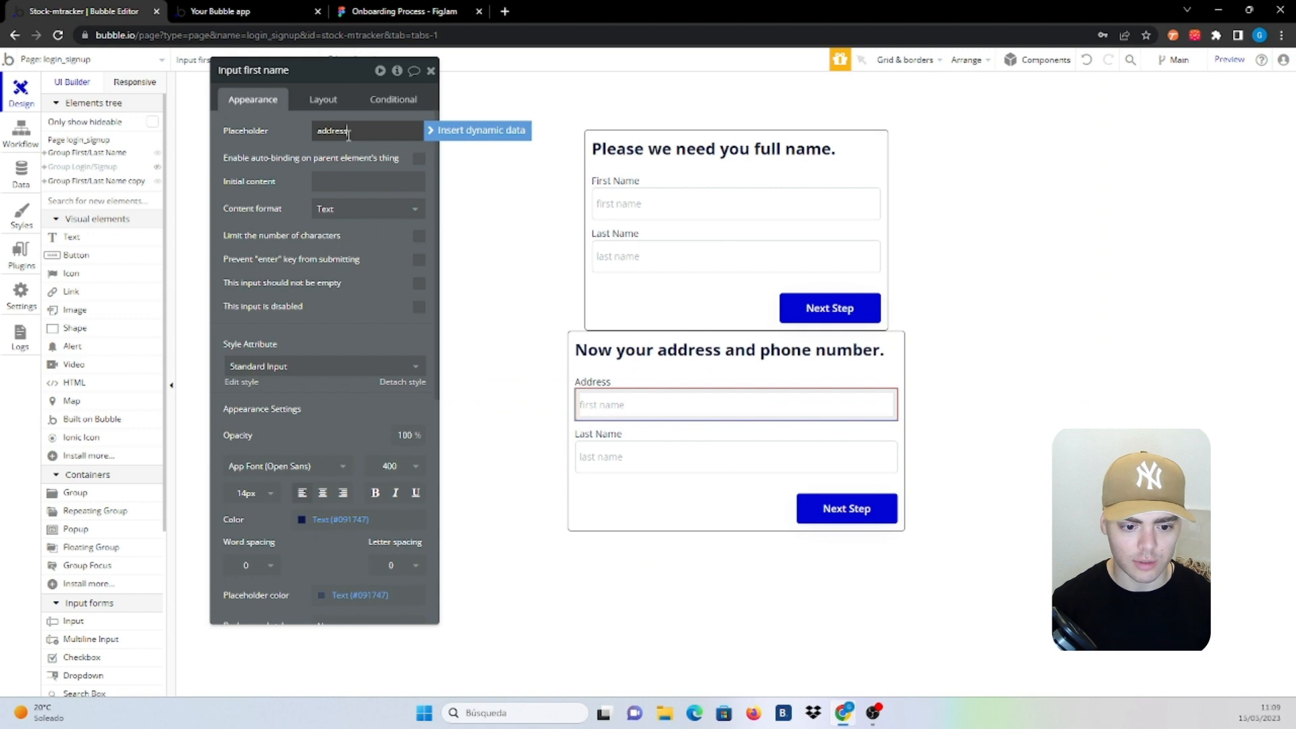
{"action": "left_click", "coordinate": [373, 209]}
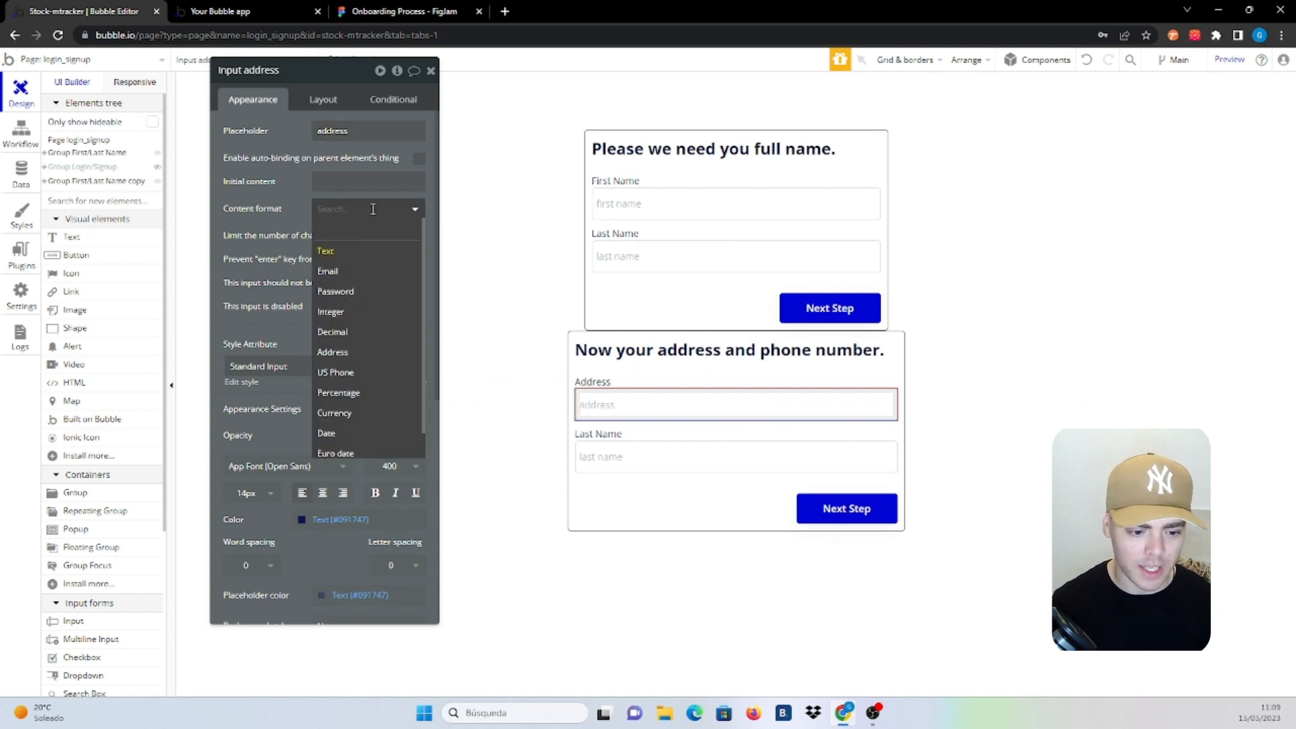
{"action": "left_click", "coordinate": [369, 353]}
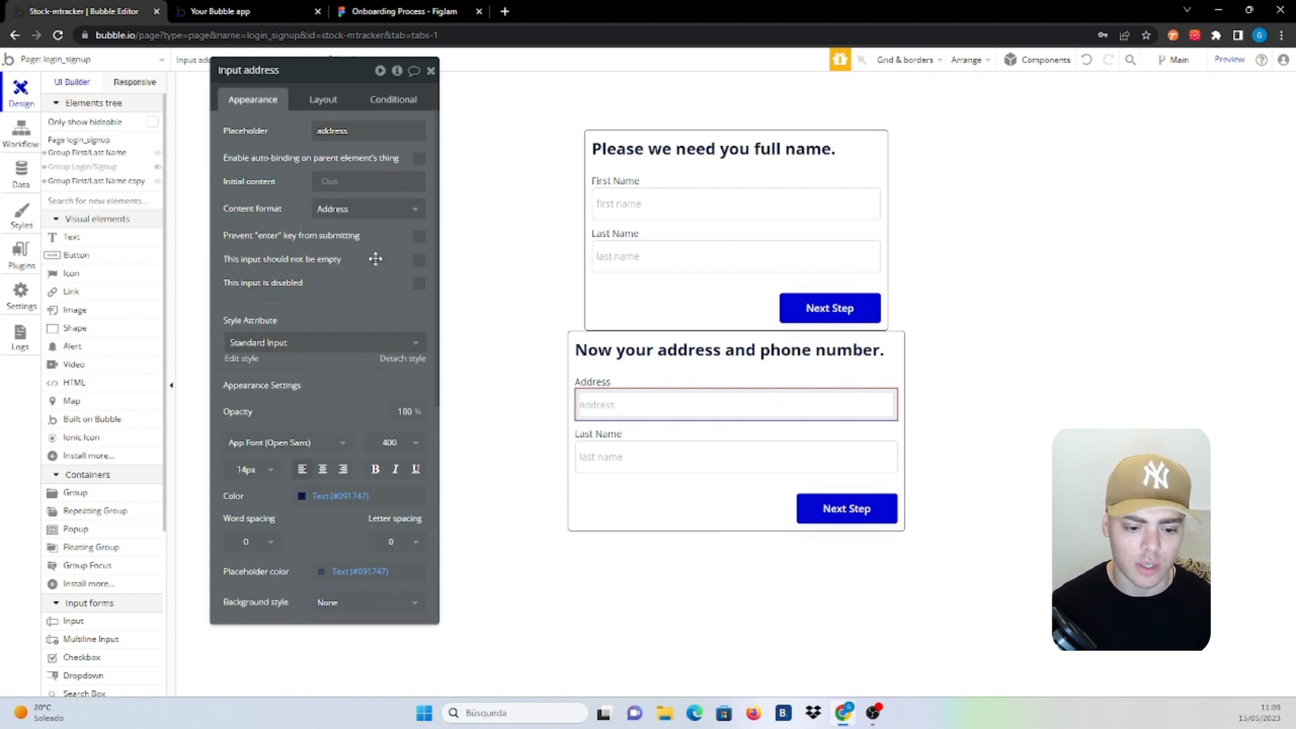
{"action": "left_click", "coordinate": [745, 429]}
Make the second field a 'Phone Number' label and input with placeholder 'phone number' and US Phone format
{"action": "left_click", "coordinate": [594, 434]}
{"action": "triple_click", "coordinate": [333, 137]}
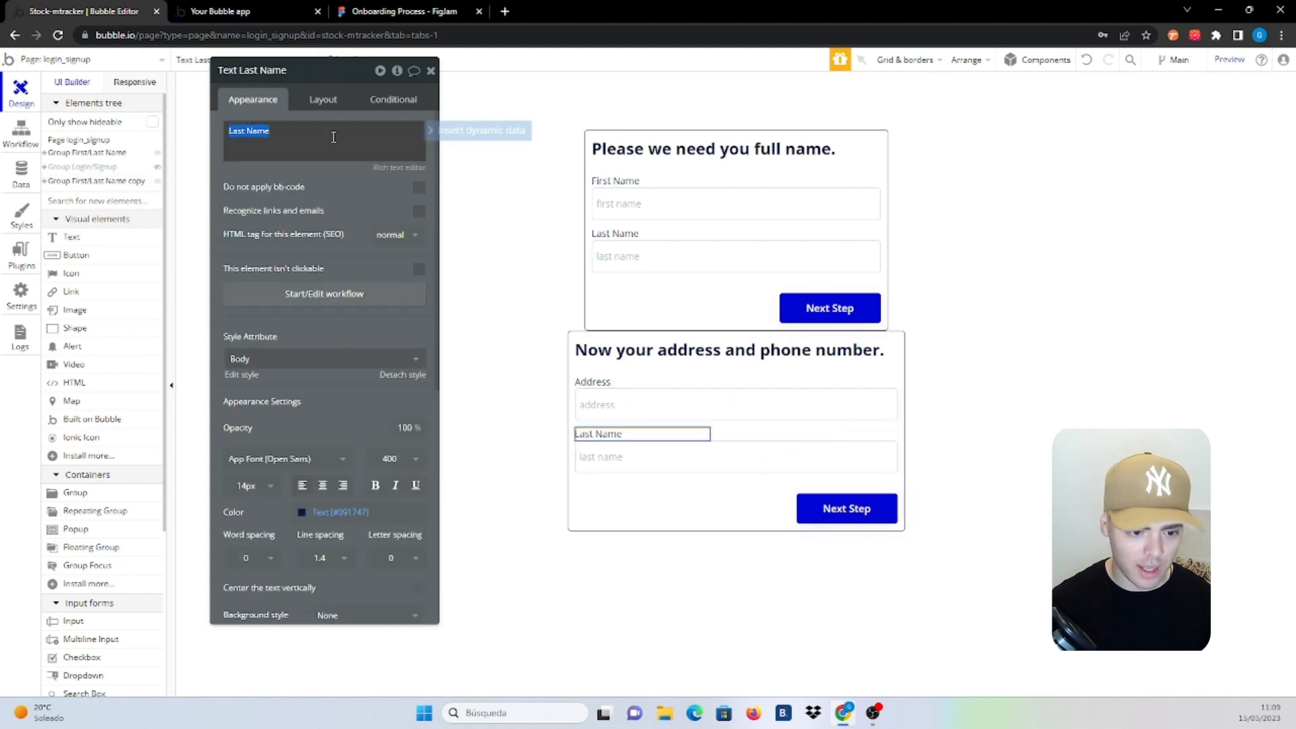
{"action": "type", "text": "Phone"}
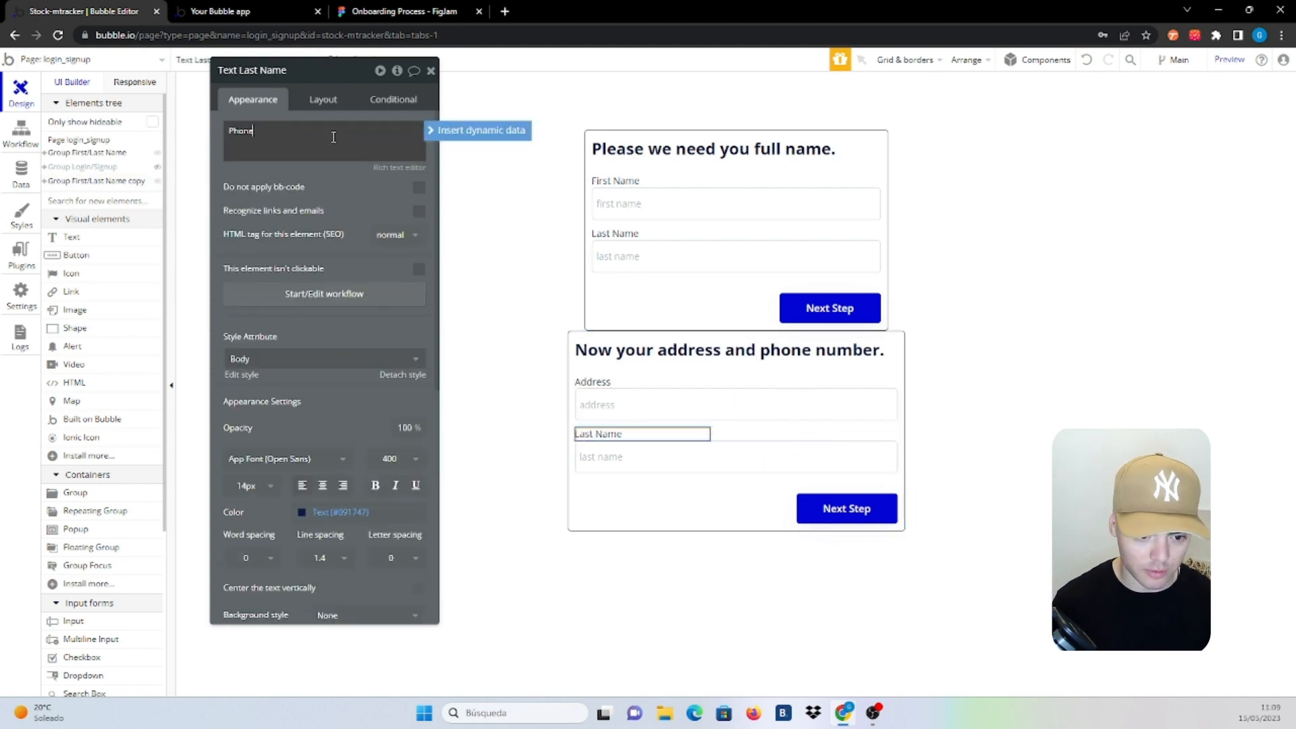
{"action": "type", "text": " Number"}
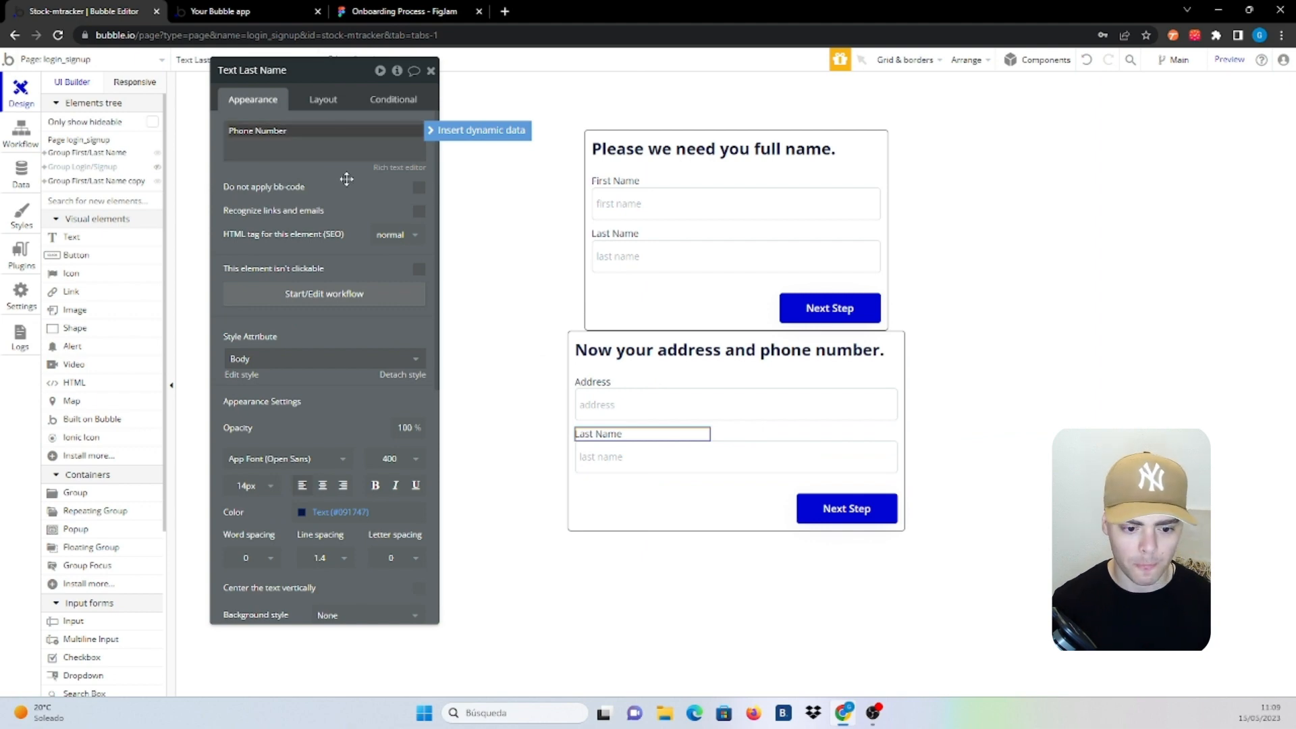
{"action": "left_click", "coordinate": [672, 456]}
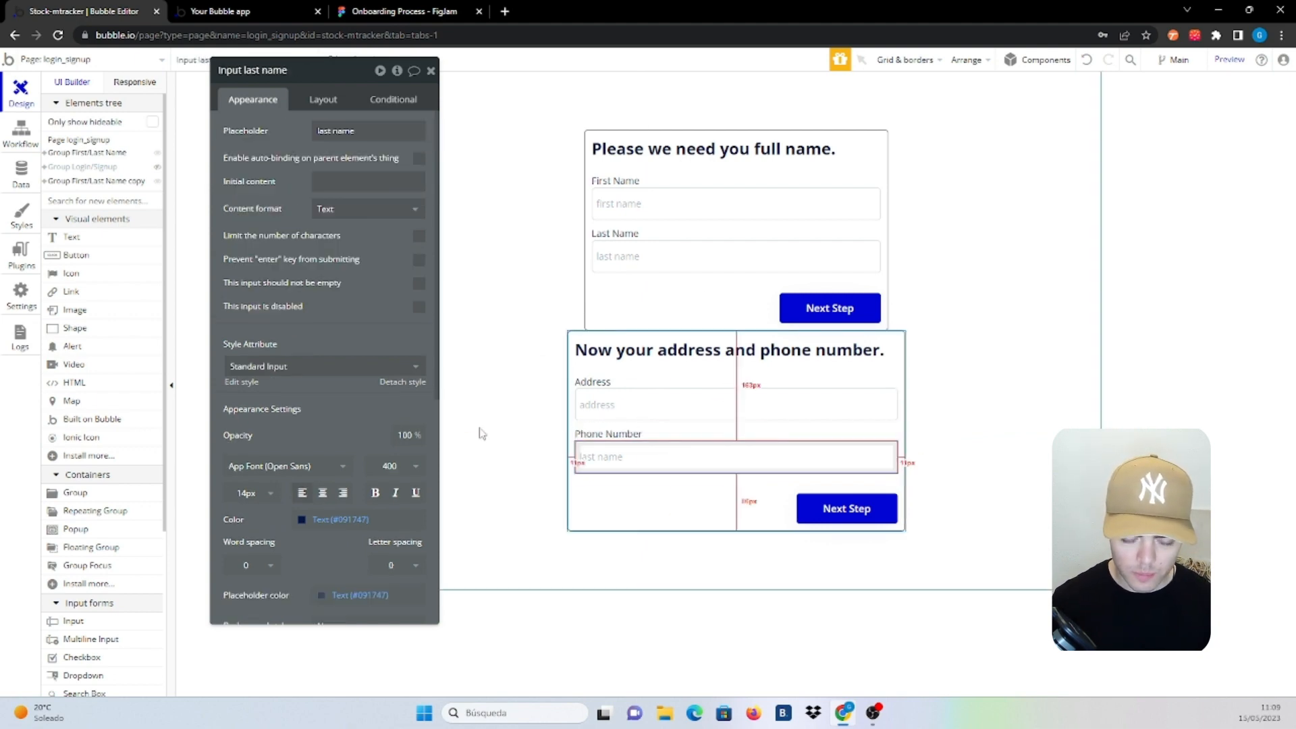
{"action": "left_click", "coordinate": [395, 128]}
{"action": "type", "text": "pho"}
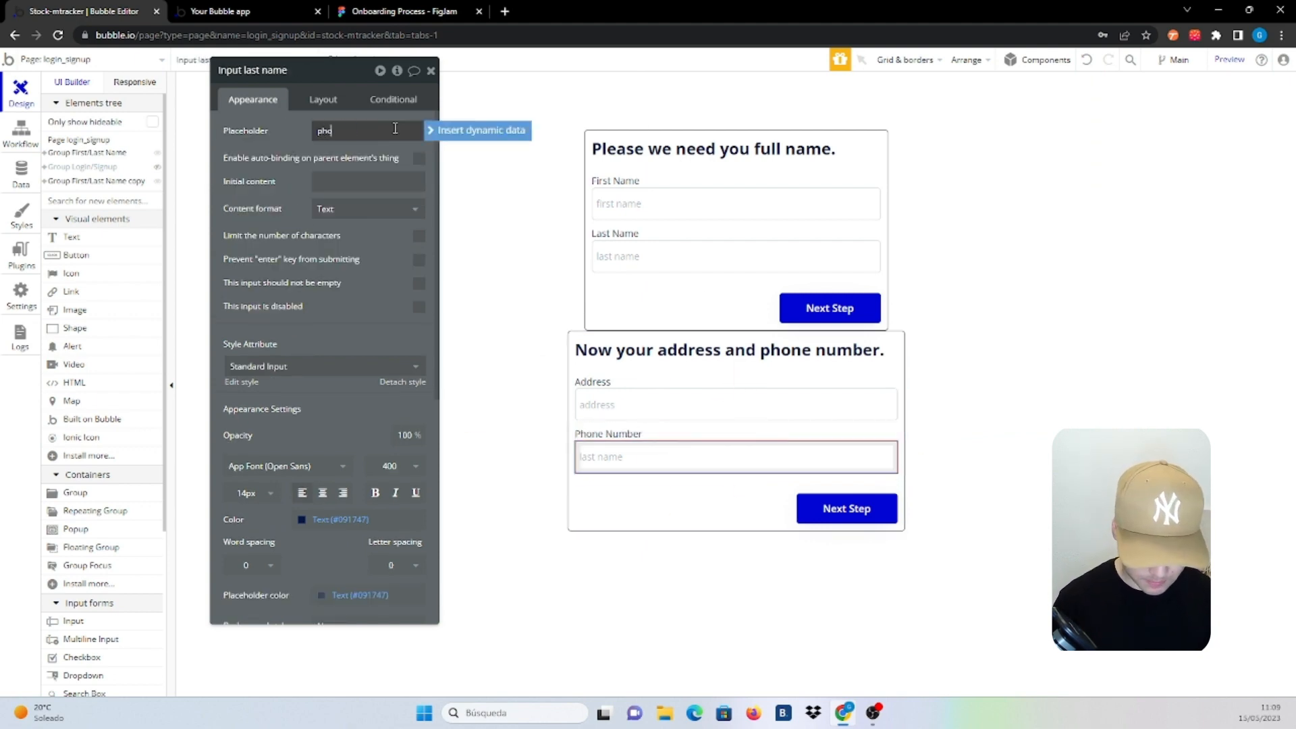
{"action": "type", "text": "ne number"}
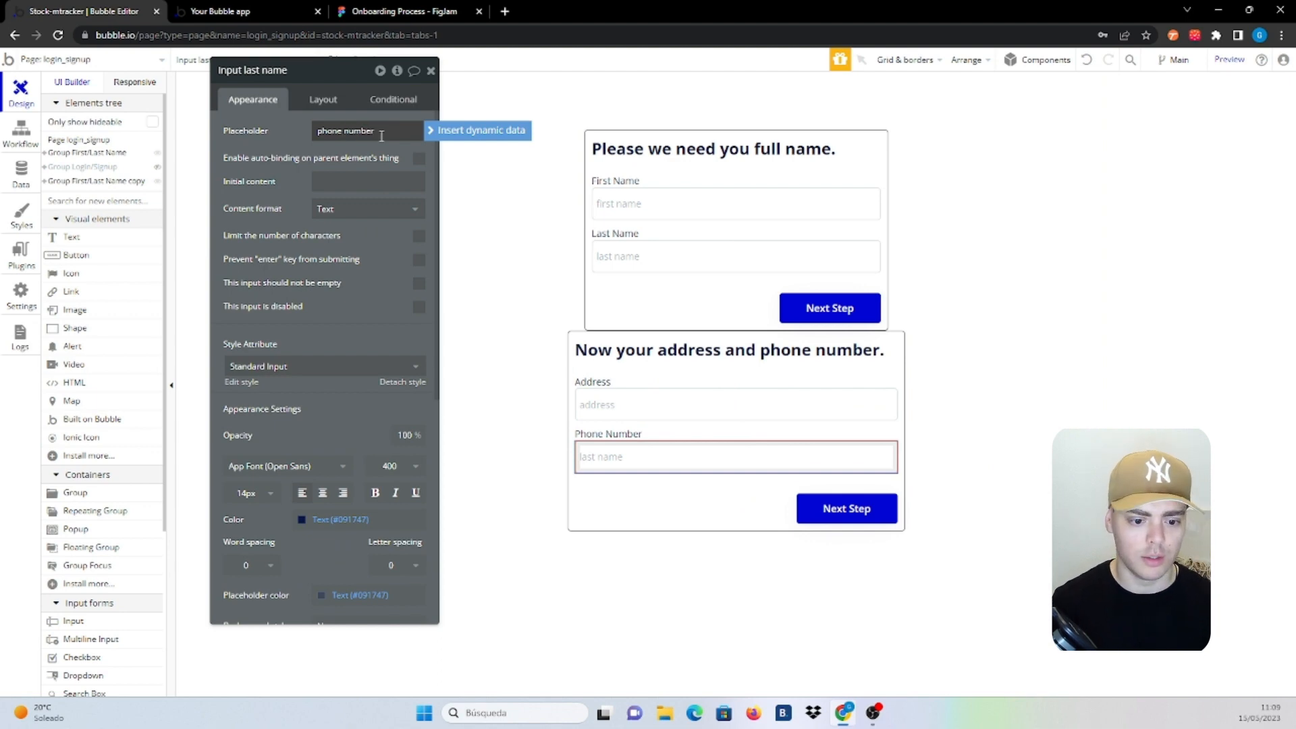
{"action": "left_click", "coordinate": [281, 135]}
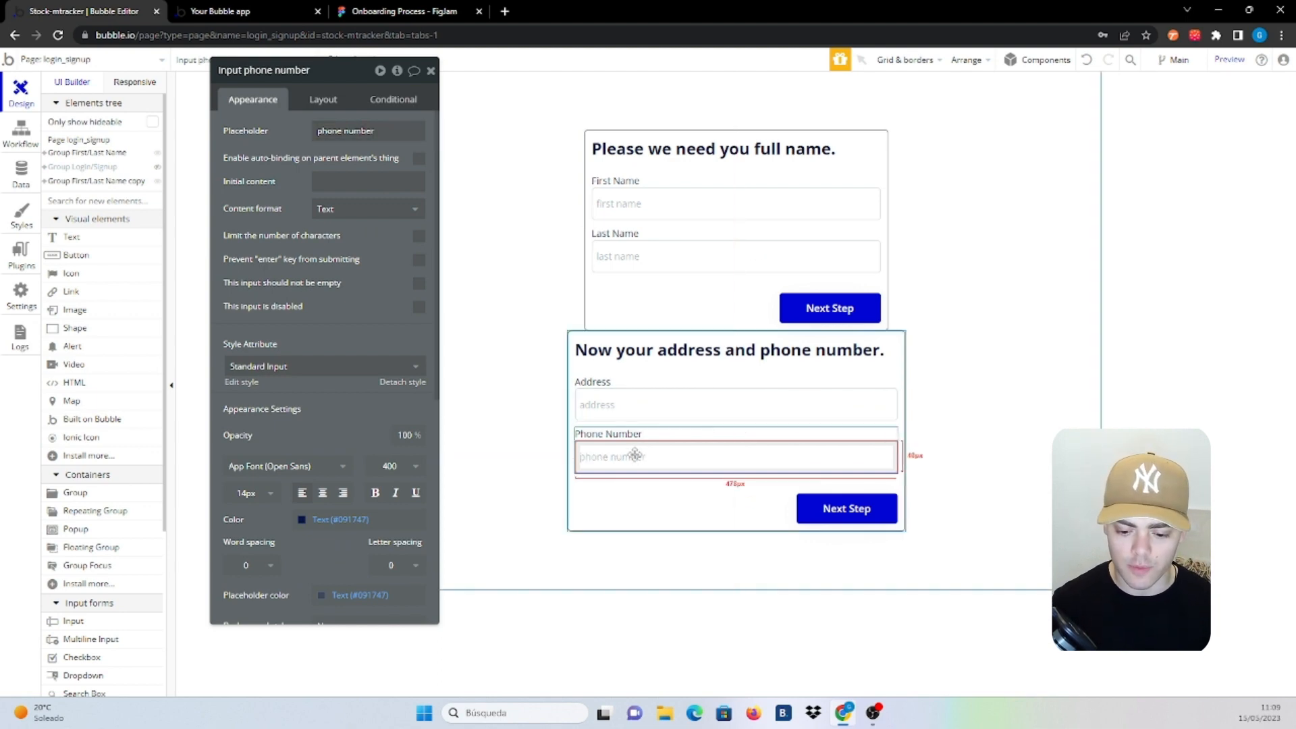
{"action": "left_click", "coordinate": [365, 211]}
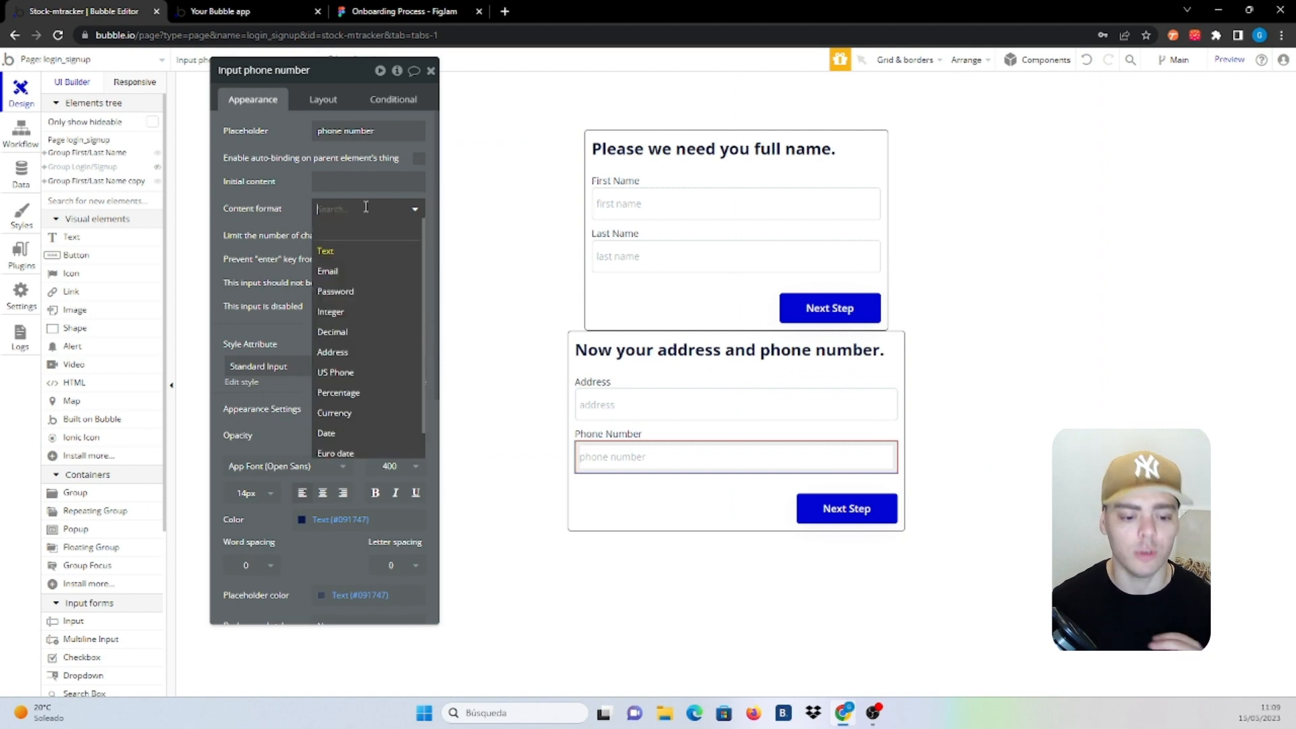
{"action": "left_click", "coordinate": [344, 373]}
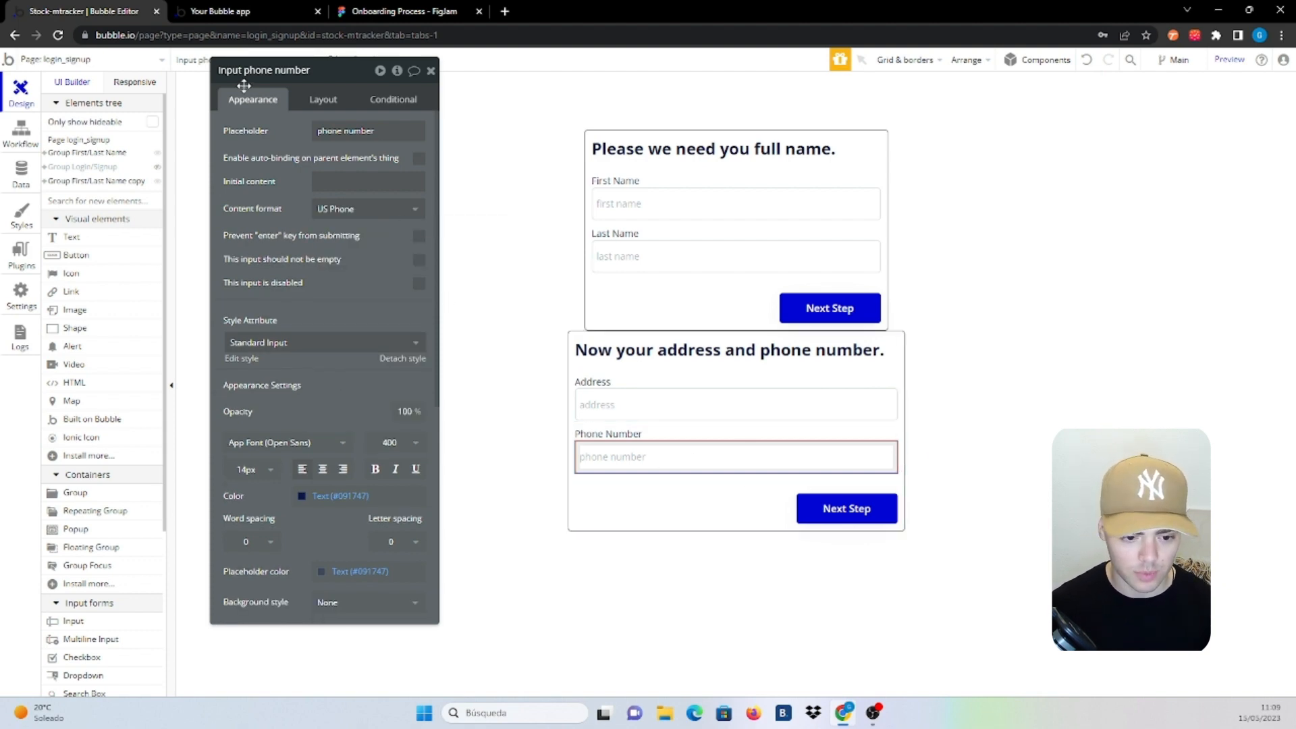
{"action": "left_click", "coordinate": [774, 435]}
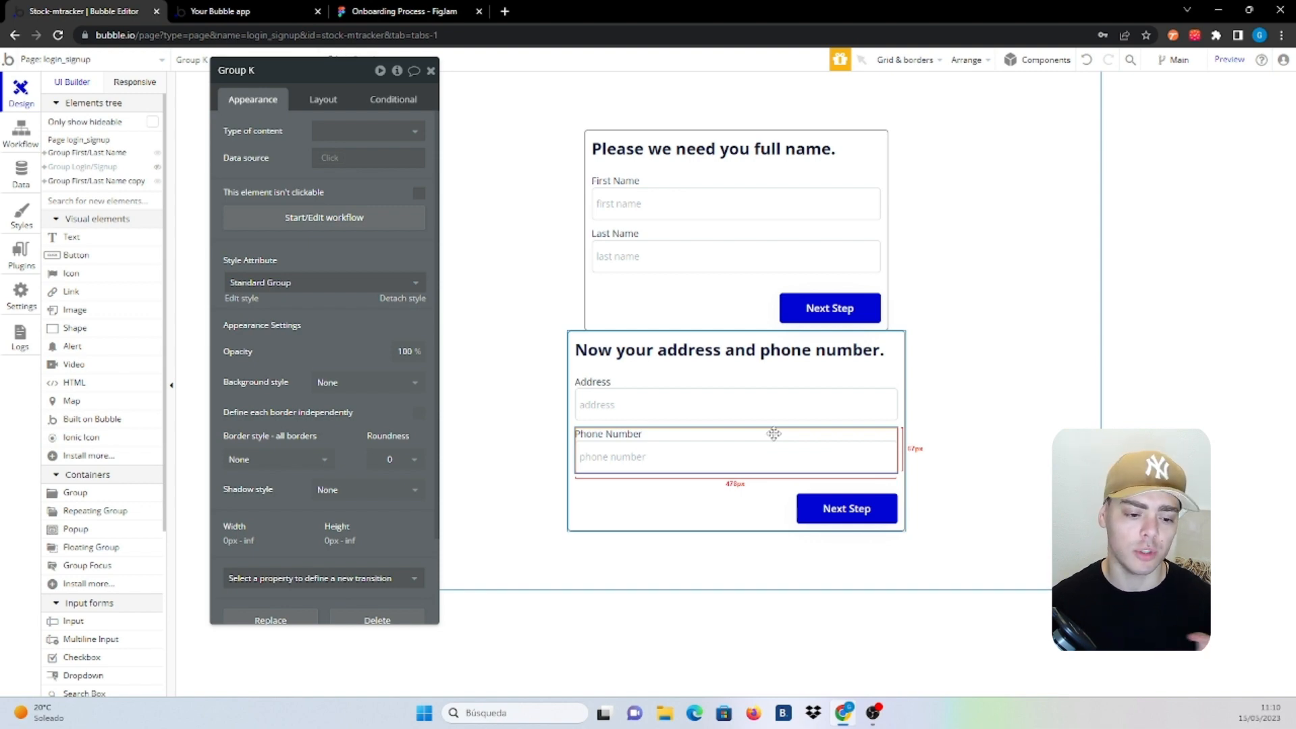
Set the phone number group's maximum width to 300 px
{"action": "left_click", "coordinate": [317, 100]}
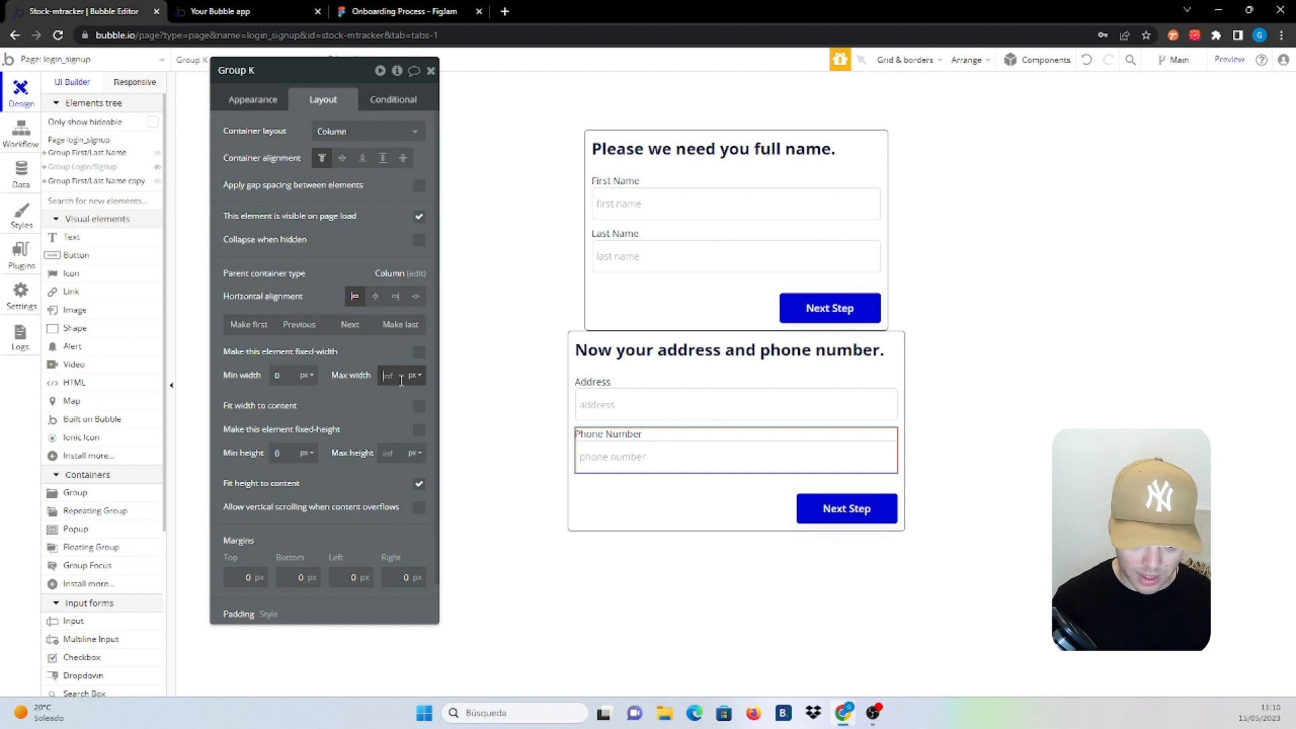
{"action": "left_click", "coordinate": [401, 380]}
{"action": "type", "text": "350"}
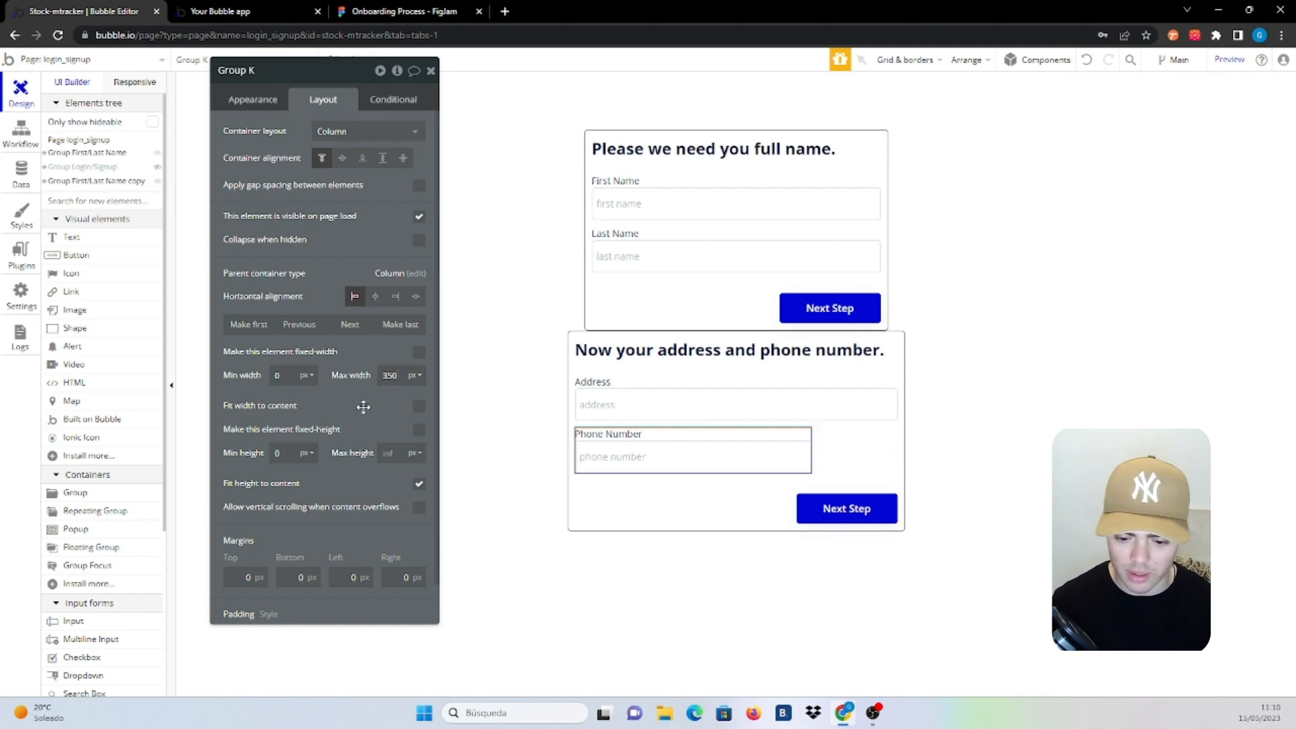
{"action": "double_click", "coordinate": [385, 377]}
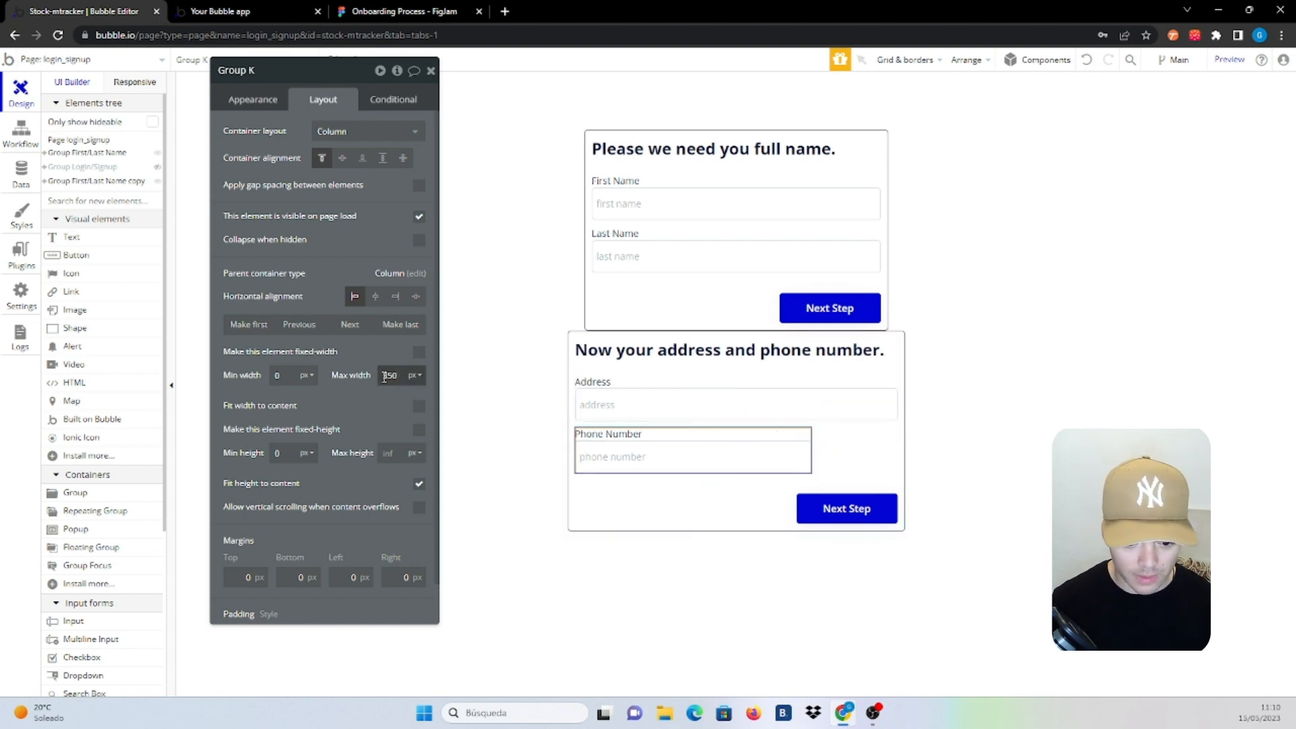
{"action": "type", "text": "300"}
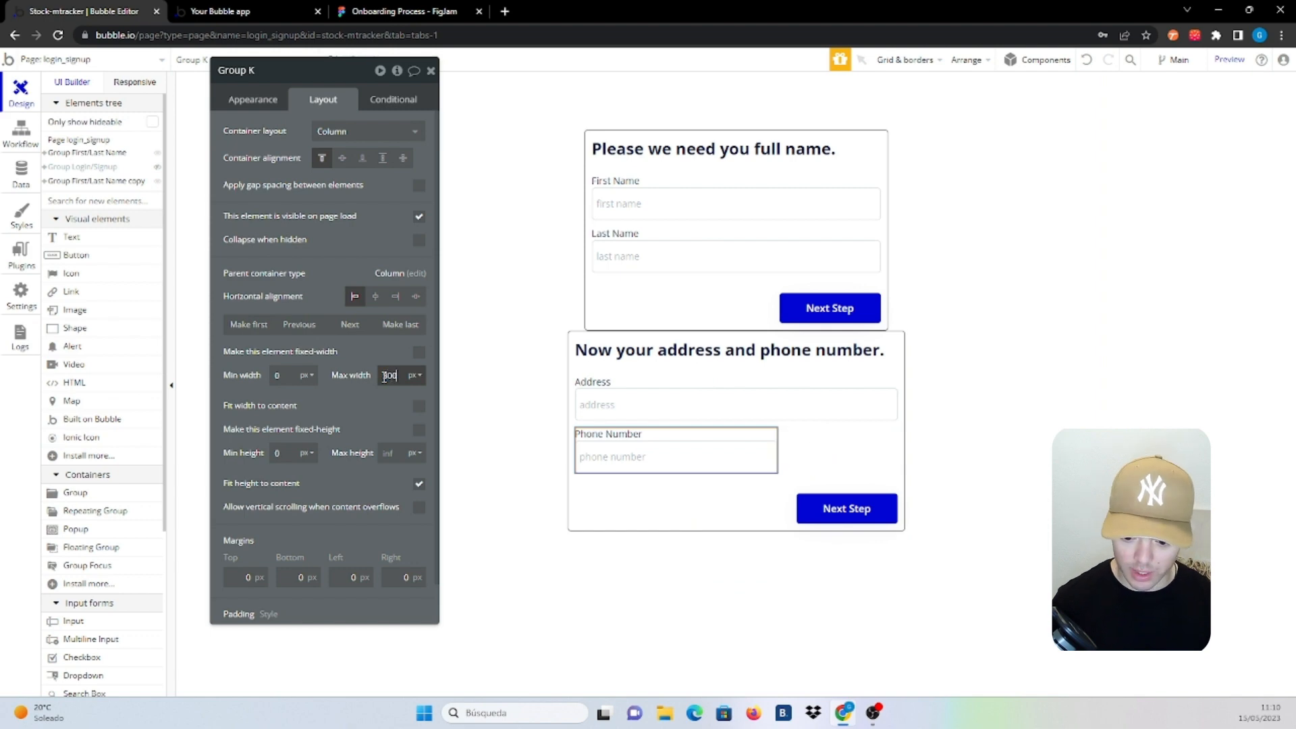
Group the phone number field and Next Step button into a row container
{"action": "left_click", "coordinate": [718, 489]}
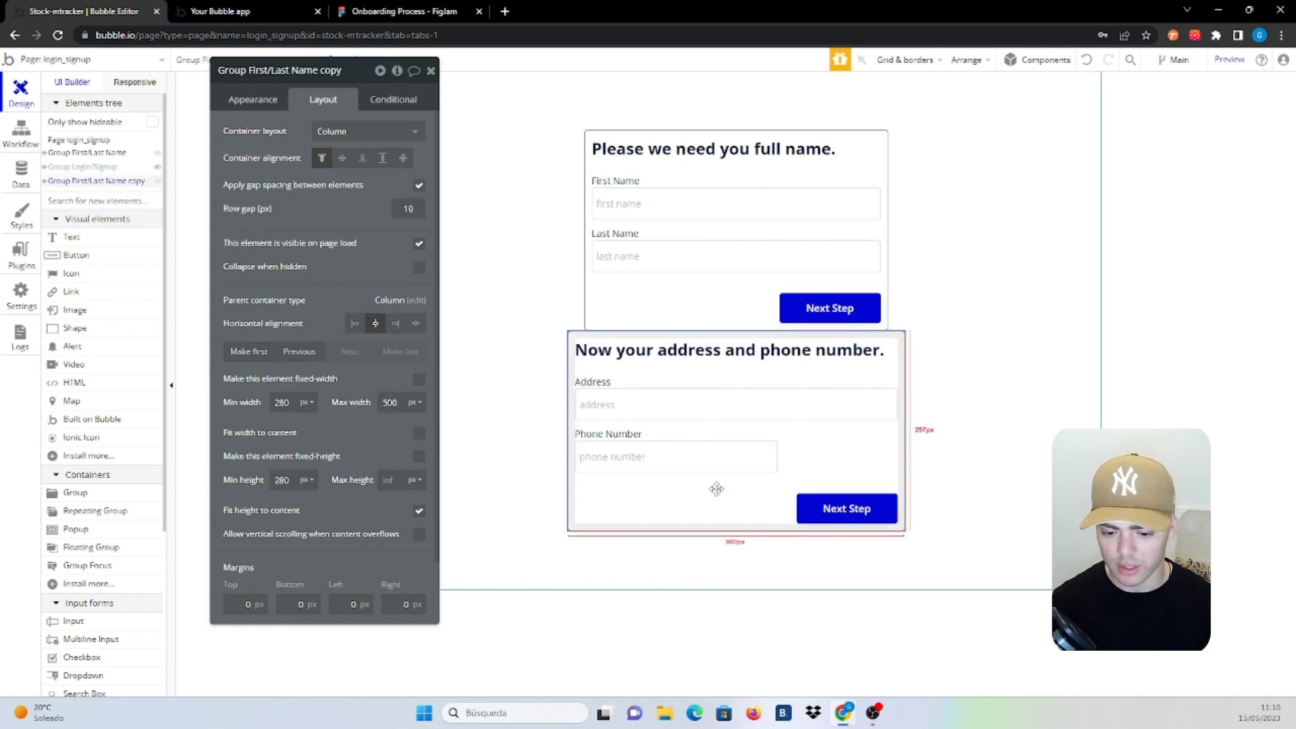
{"action": "left_click", "coordinate": [736, 433]}
{"action": "left_click", "coordinate": [829, 513]}
{"action": "right_click", "coordinate": [824, 515]}
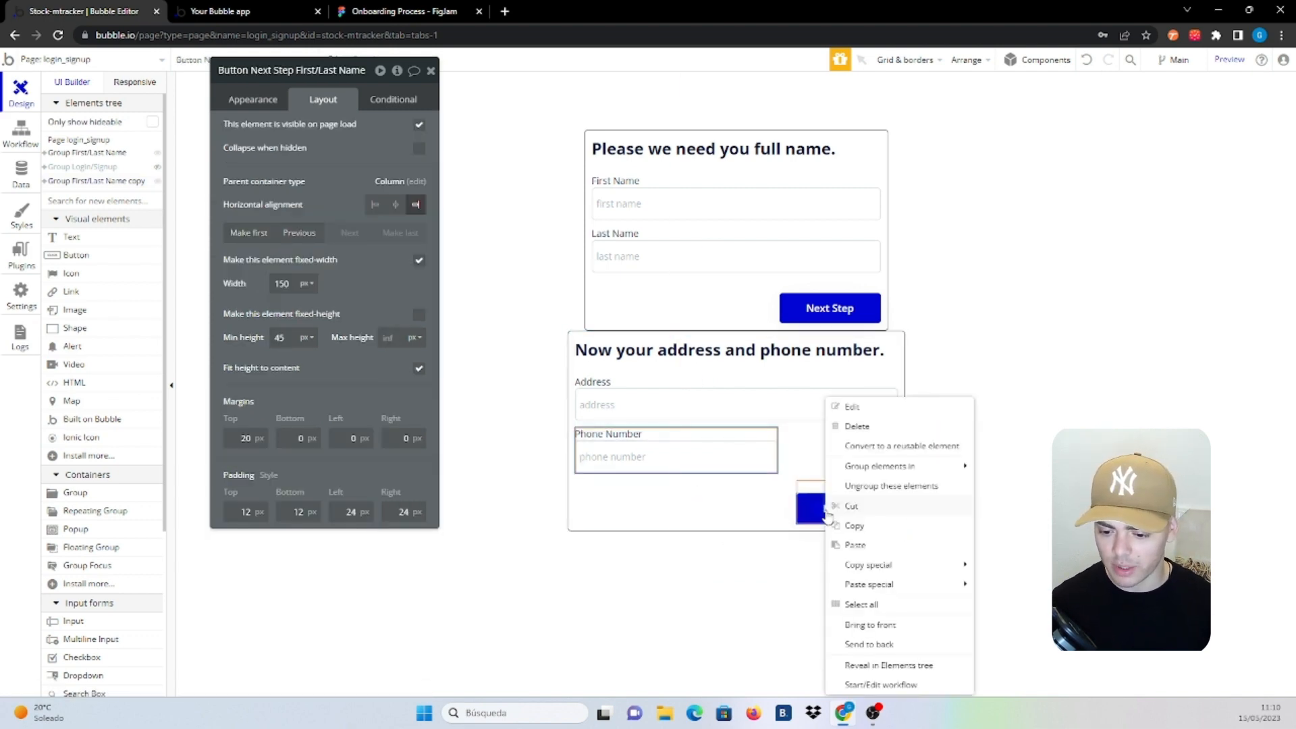
{"action": "mouse_move", "coordinate": [914, 471]}
{"action": "left_click", "coordinate": [1019, 506]}
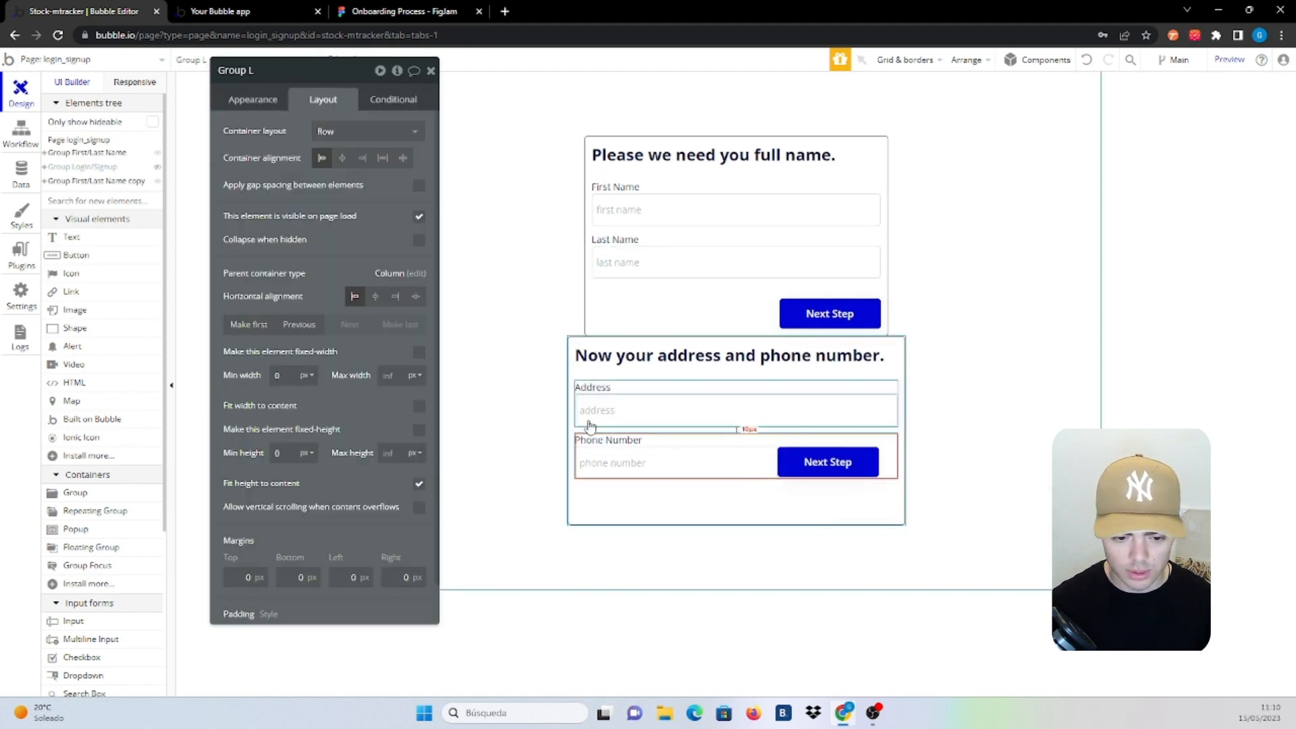
Set the address-and-phone group's minimum height to 0
{"action": "left_click", "coordinate": [773, 522]}
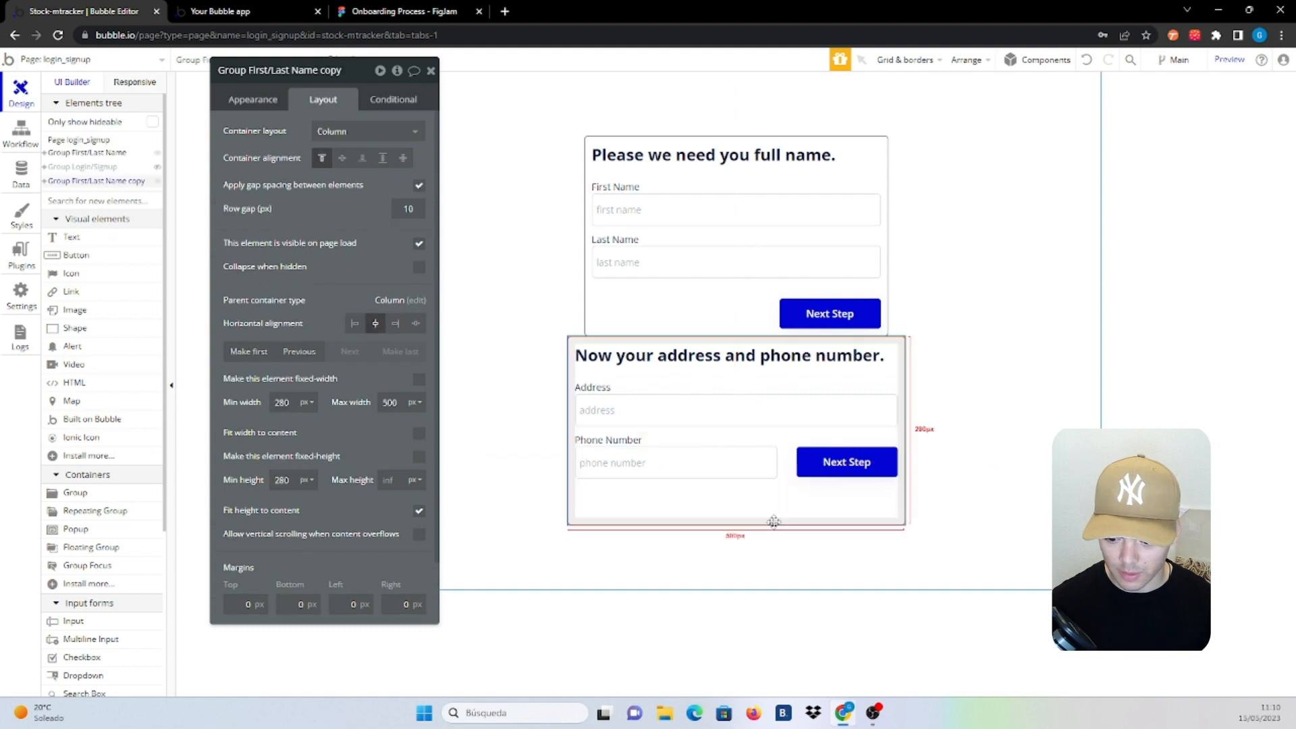
{"action": "double_click", "coordinate": [295, 481]}
{"action": "type", "text": "0"}
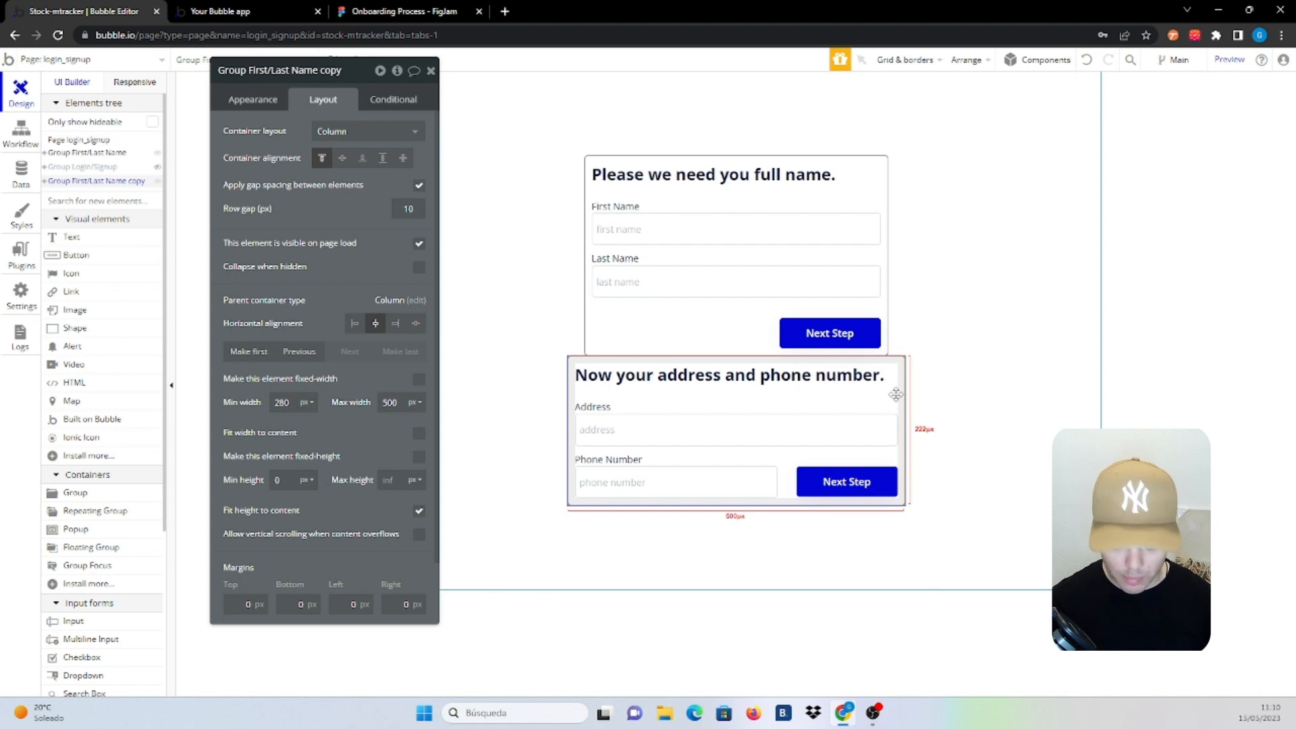
Duplicate the address-and-phone step and select the copy's heading text
{"action": "key", "text": "ctrl+d"}
{"action": "left_click", "coordinate": [856, 453]}
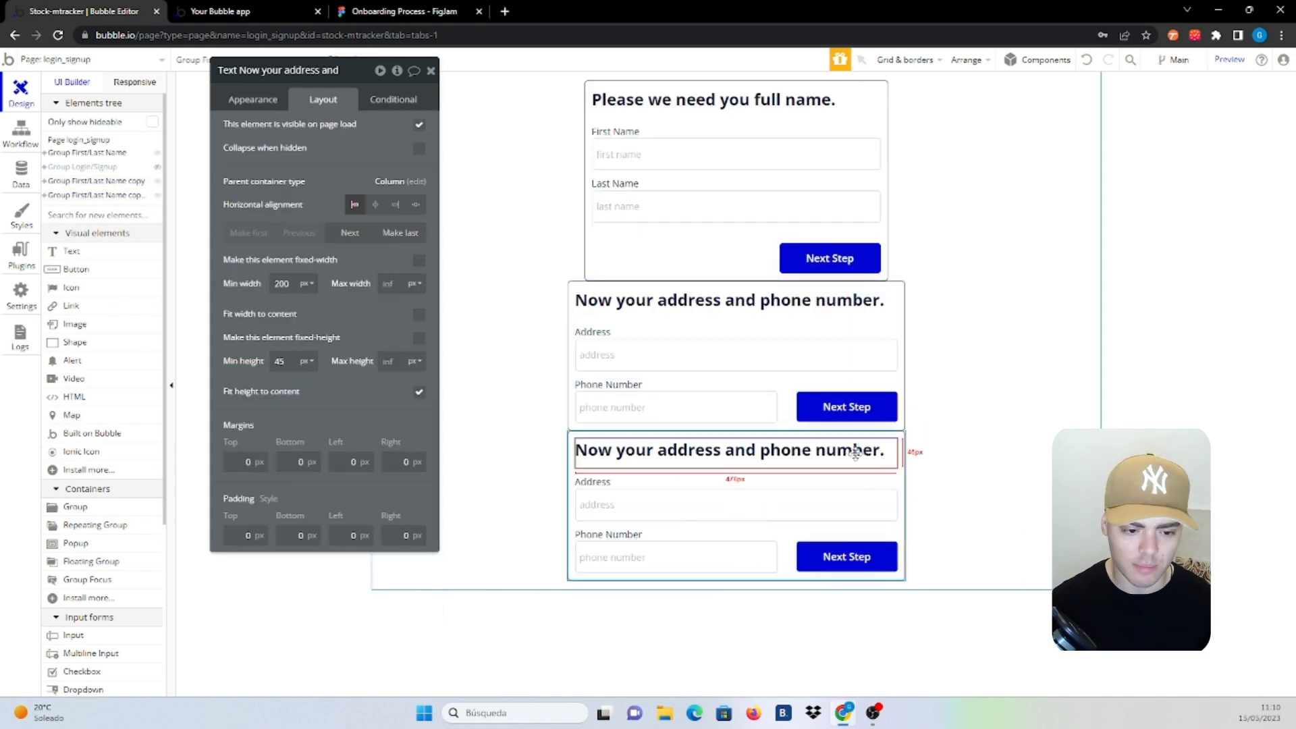
{"action": "left_click", "coordinate": [253, 99]}
{"action": "triple_click", "coordinate": [337, 128]}
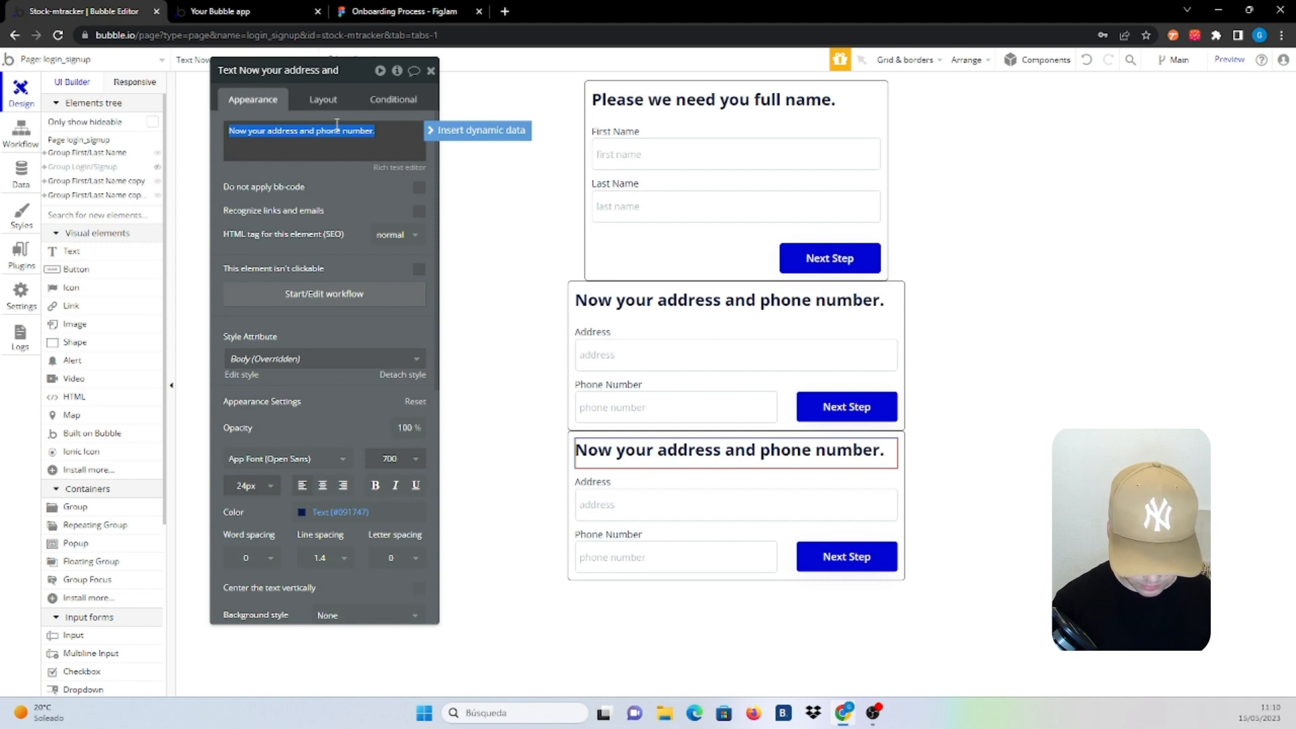
Change the third step's heading text to 'Last thing, your profile picture.'
{"action": "type", "text": "Last thing"}
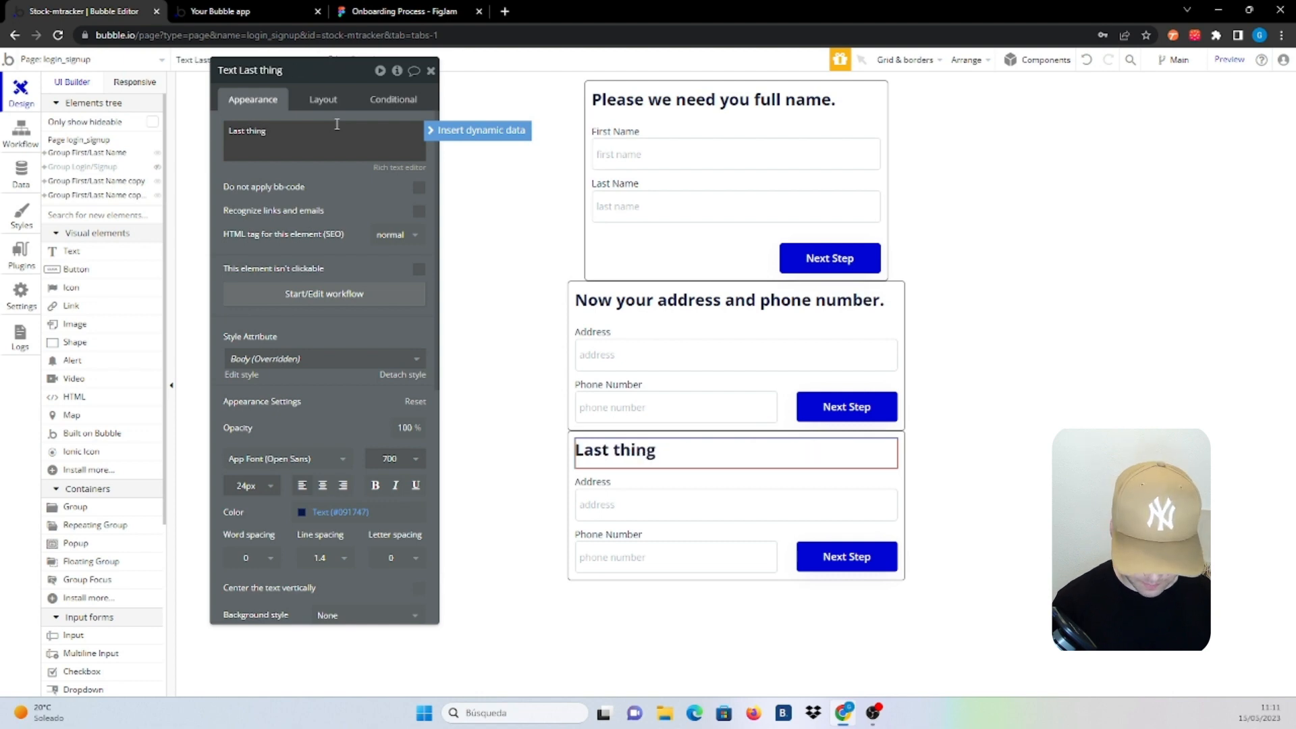
{"action": "type", "text": ", your pro"}
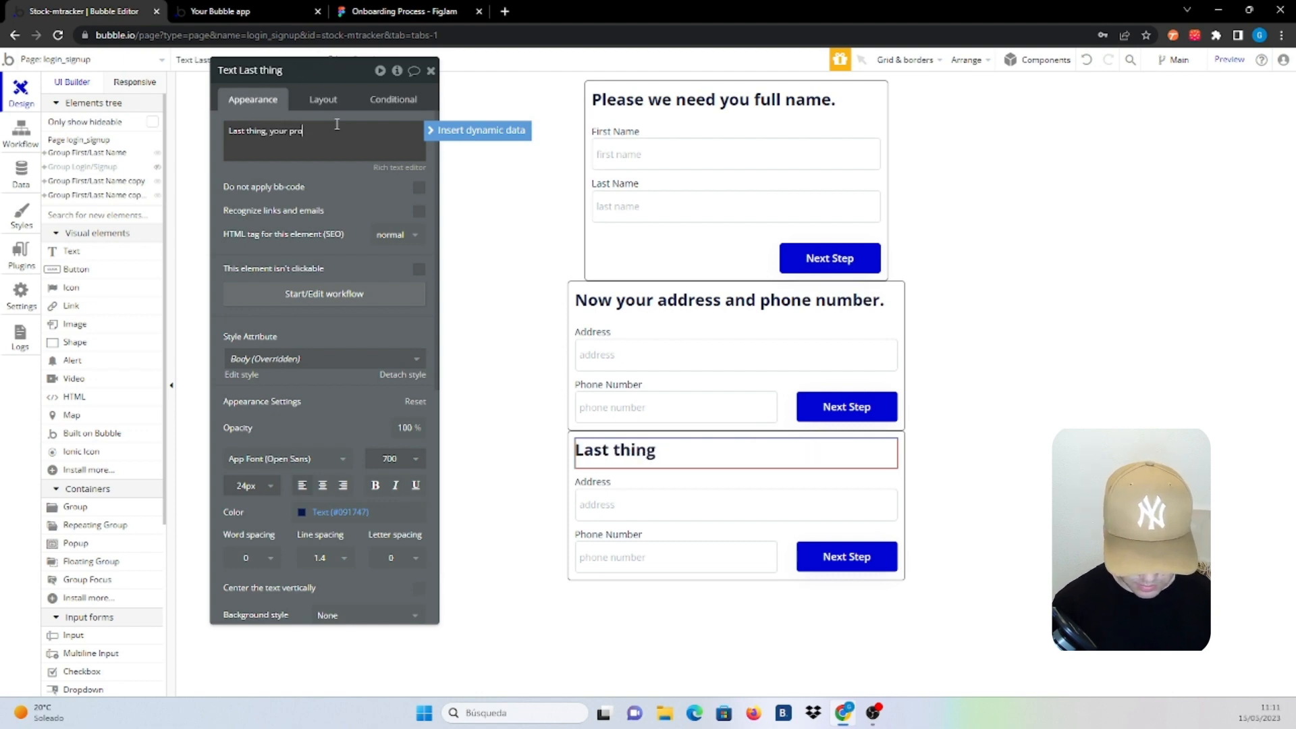
{"action": "type", "text": "file pic"}
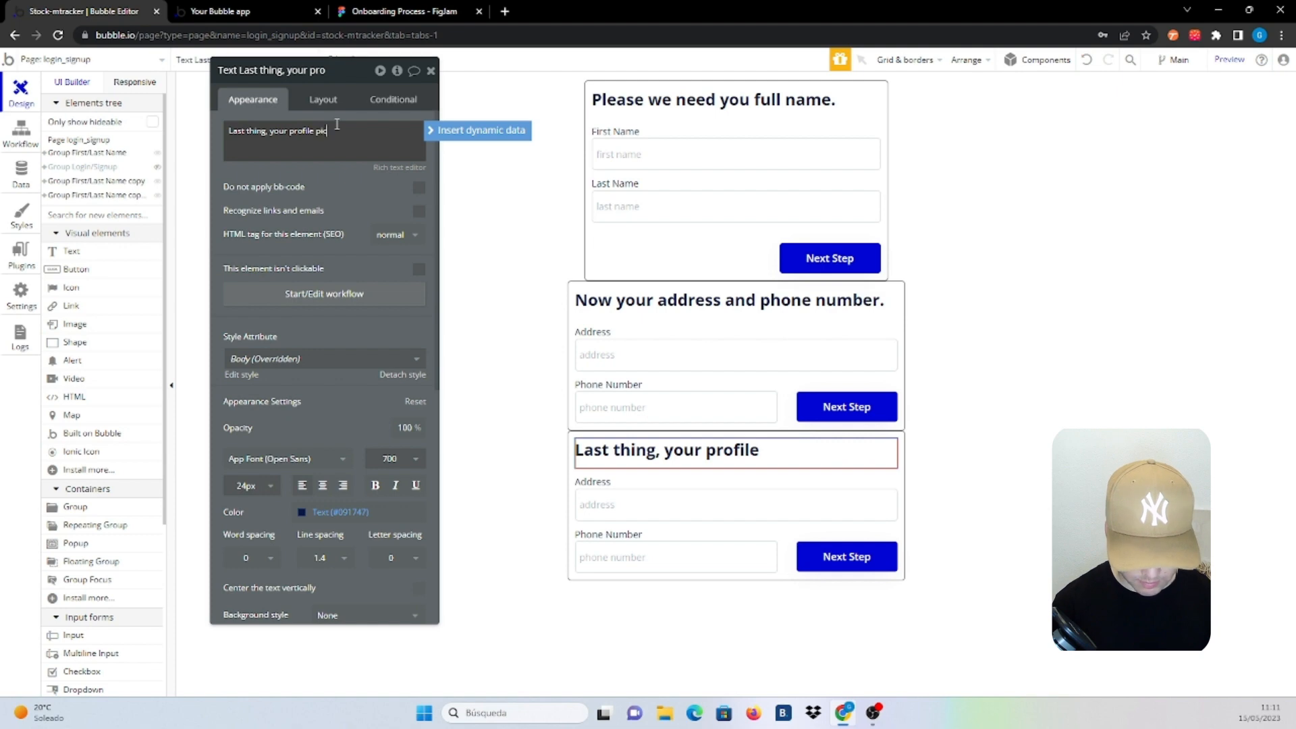
{"action": "type", "text": "ture"}
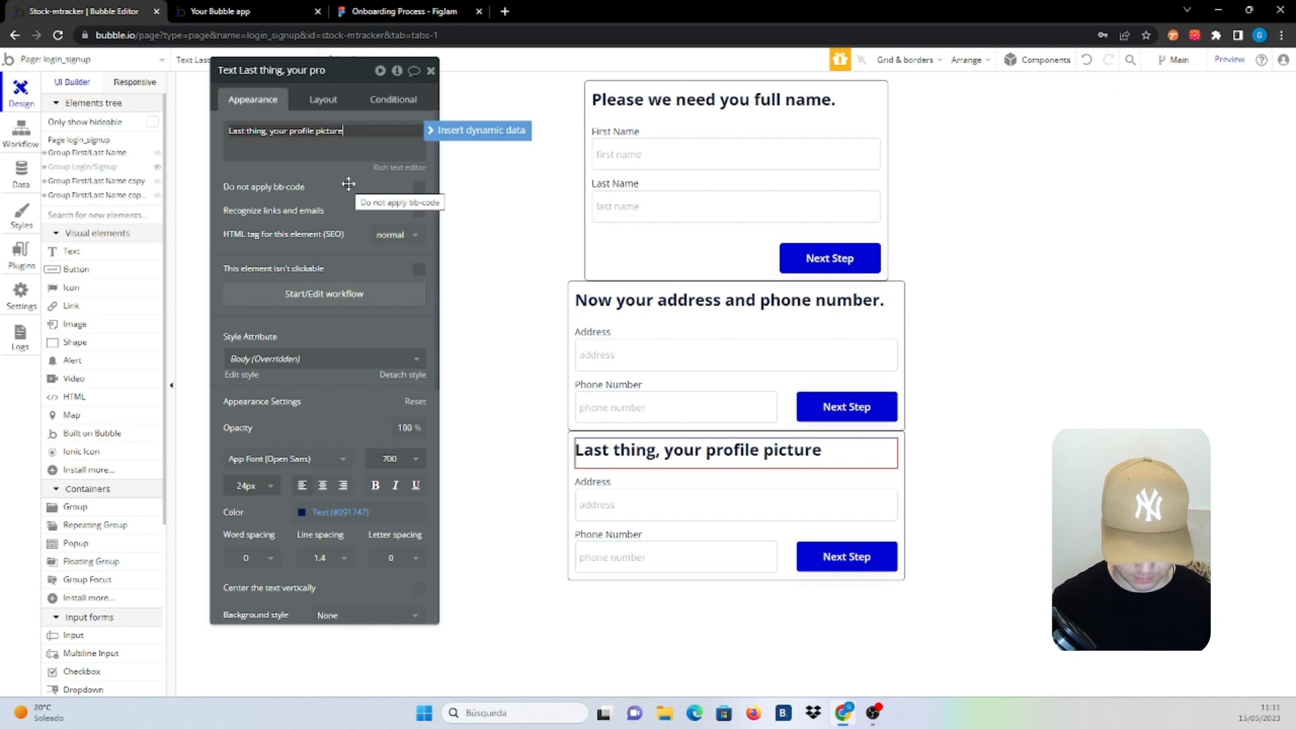
{"action": "type", "text": "."}
{"action": "left_click", "coordinate": [348, 184]}
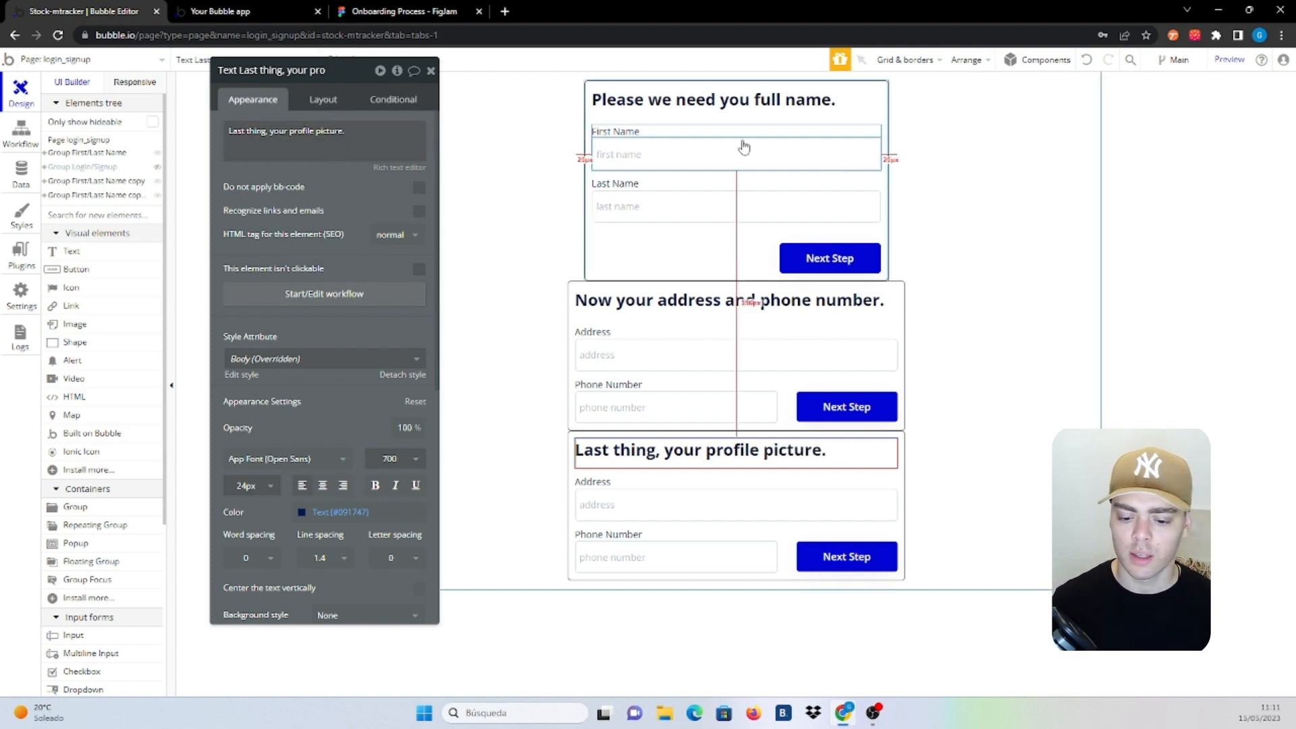
Delete the Address and Phone Number groups from the last step
{"action": "left_click", "coordinate": [841, 486]}
{"action": "key", "text": "Delete"}
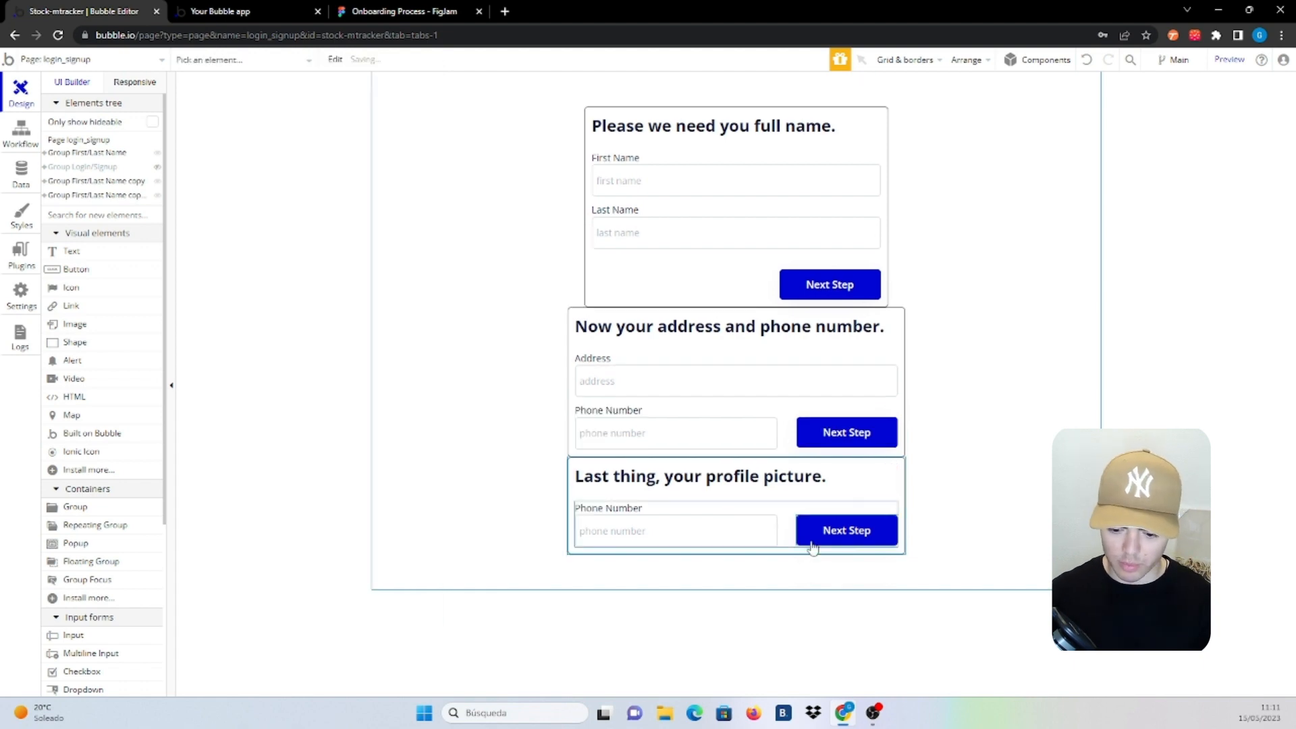
{"action": "left_click", "coordinate": [783, 527]}
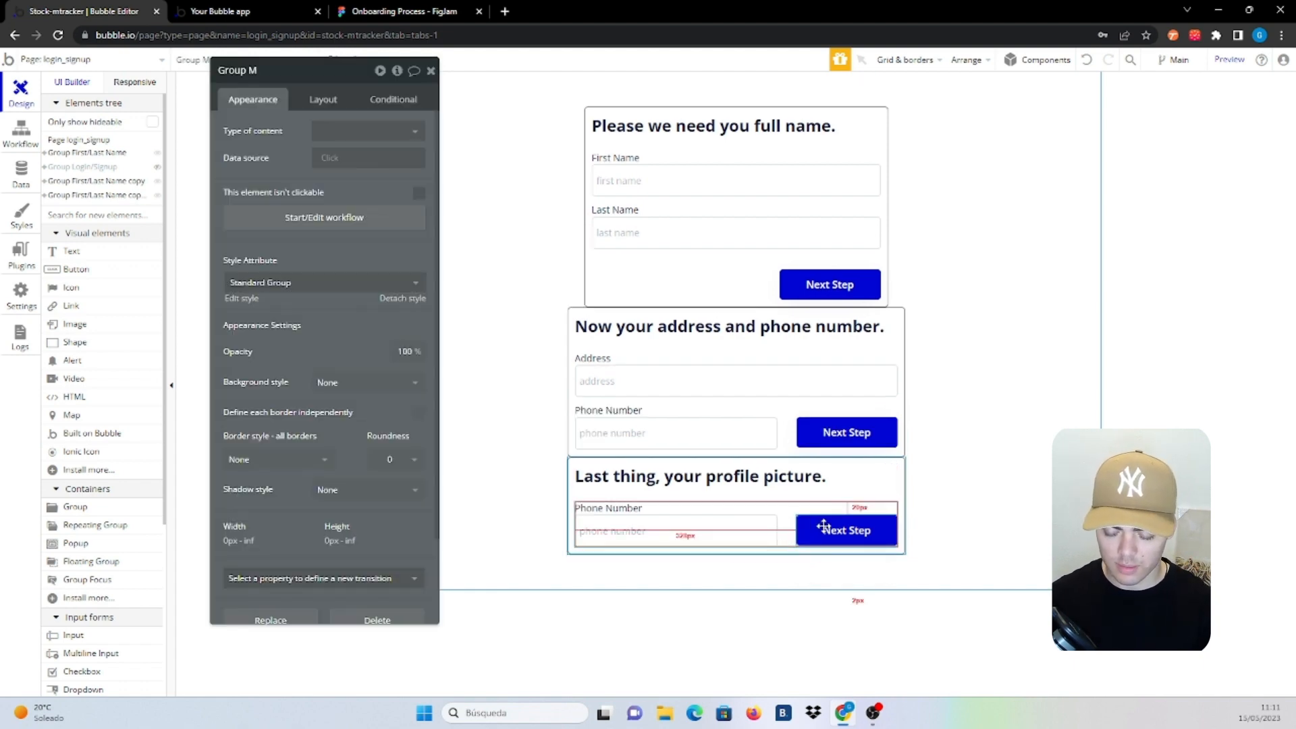
{"action": "key", "text": "Delete"}
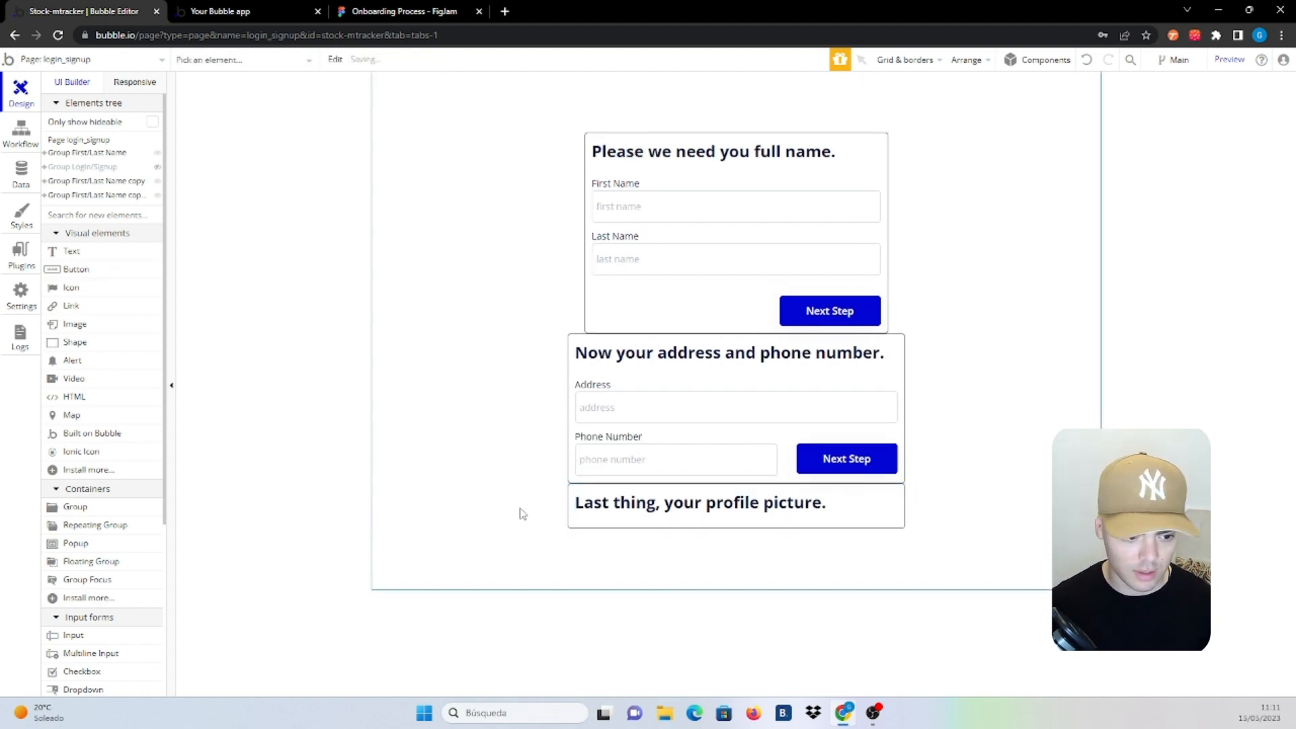
Add a 'Go to Dashboard' button to the last step, set to fit width to content
{"action": "left_click", "coordinate": [71, 272]}
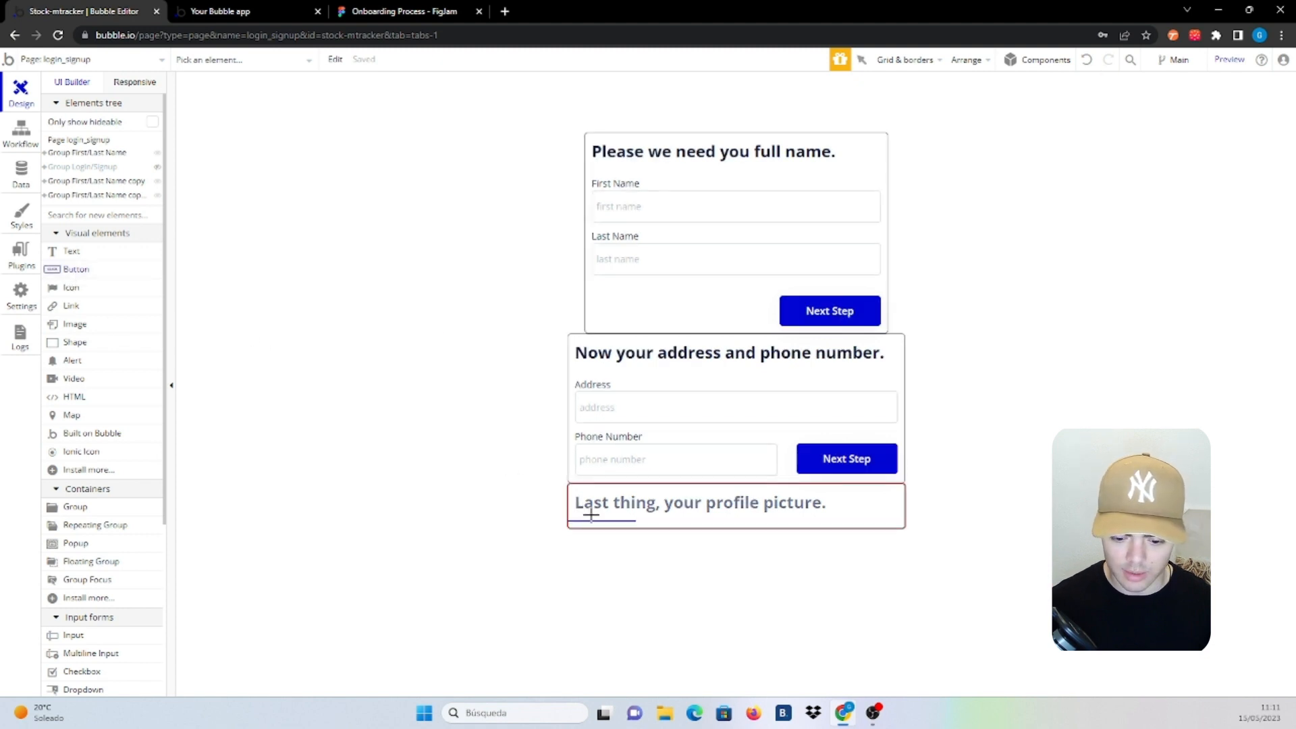
{"action": "left_click", "coordinate": [590, 515]}
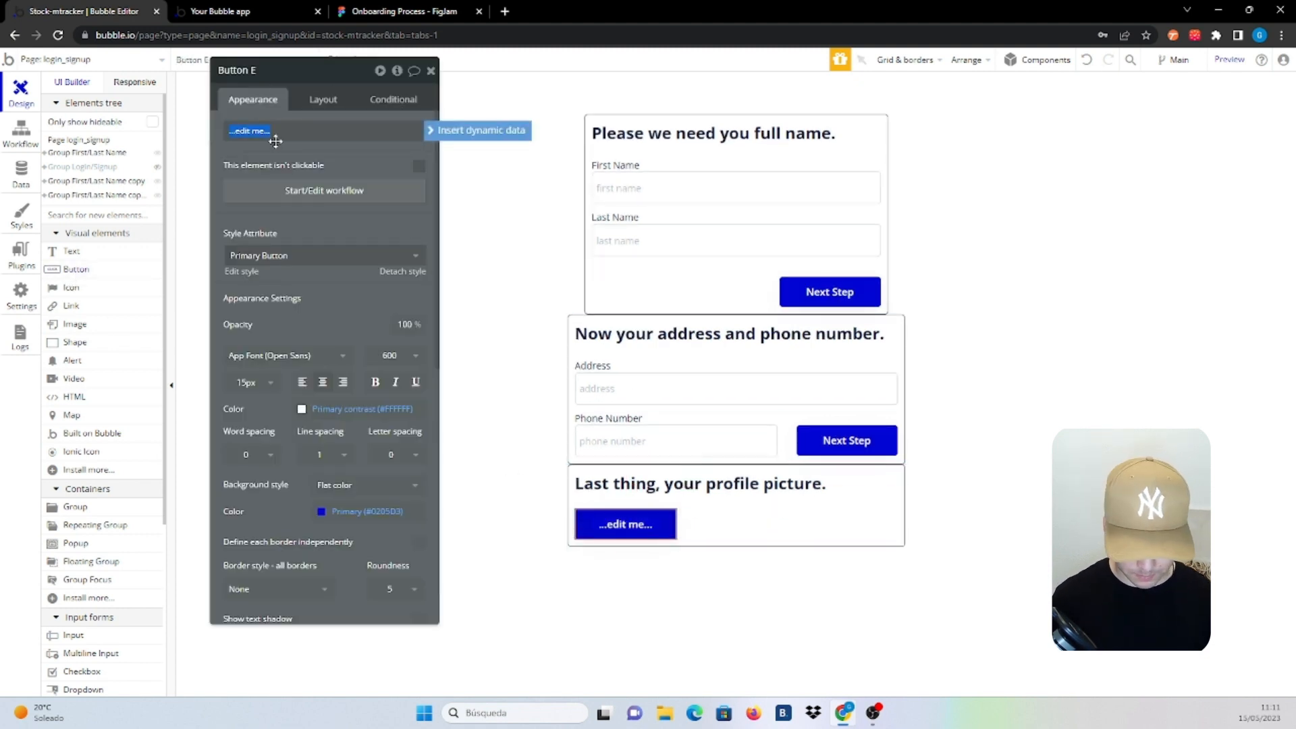
{"action": "type", "text": "Go"}
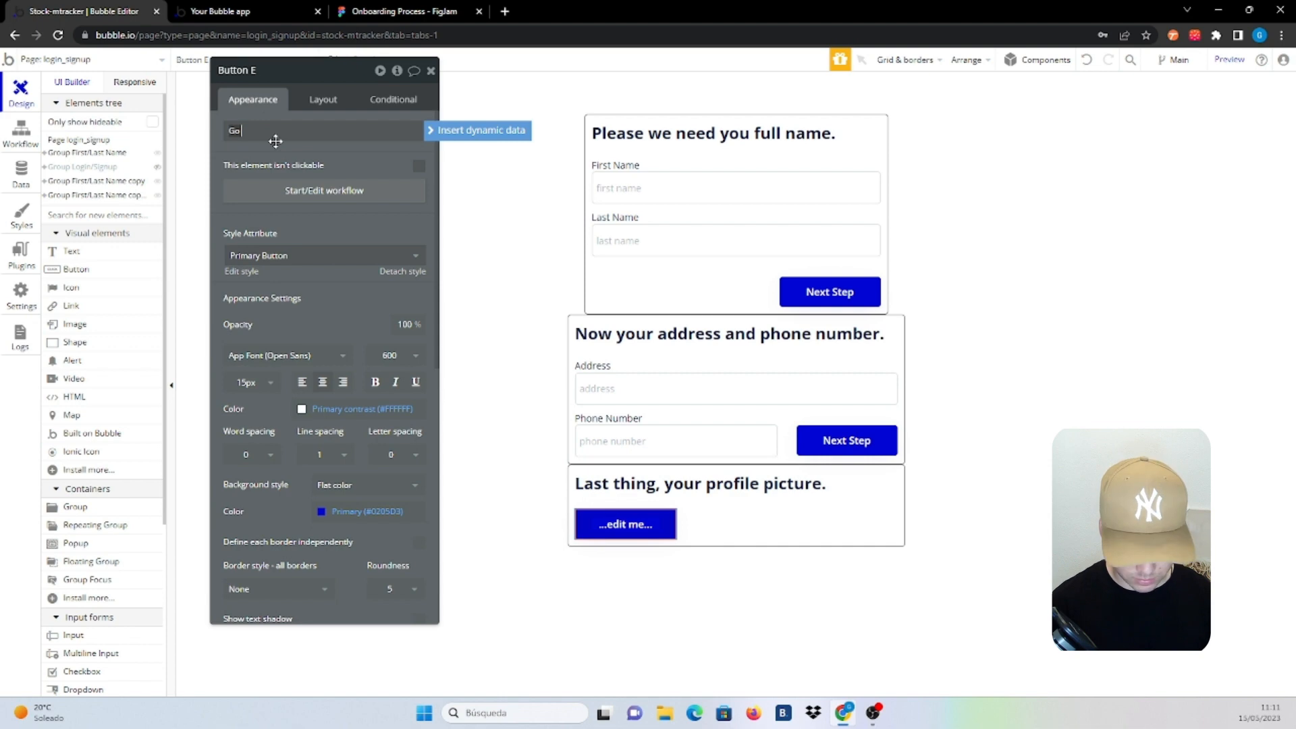
{"action": "type", "text": "to to Dashboard"}
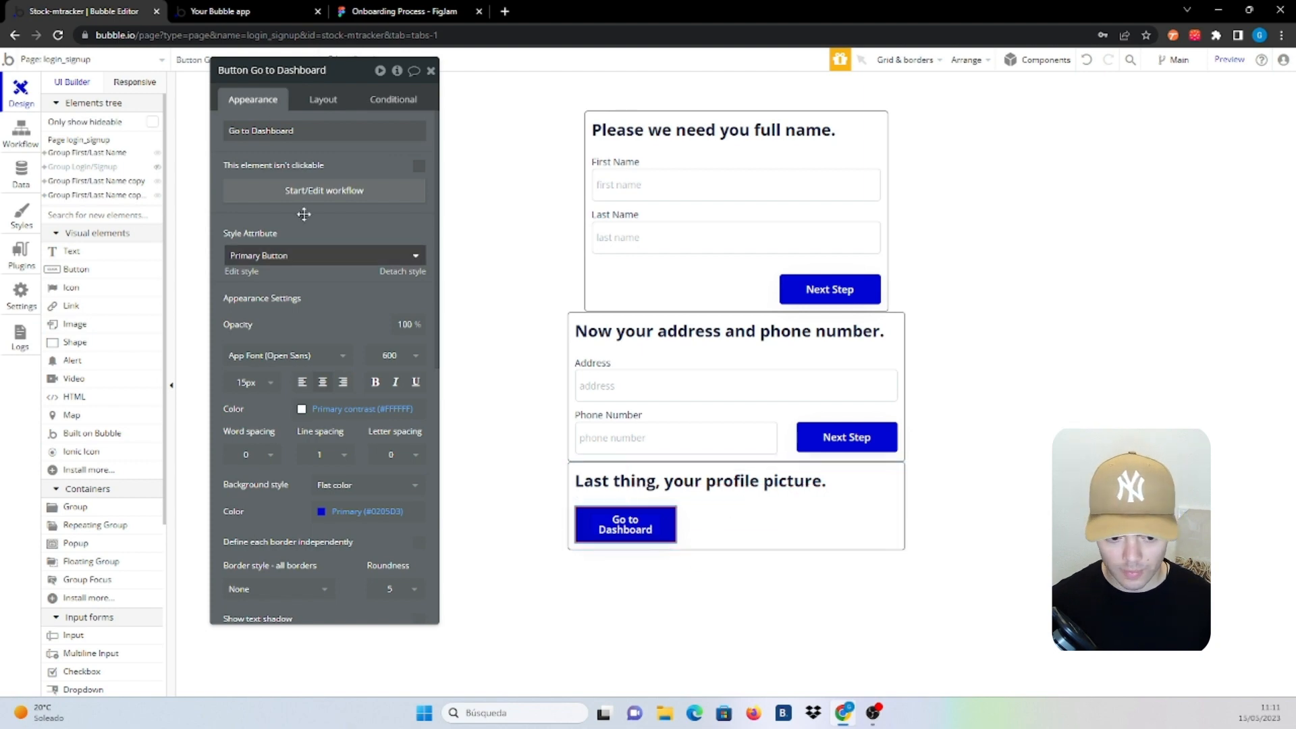
{"action": "left_click", "coordinate": [323, 101]}
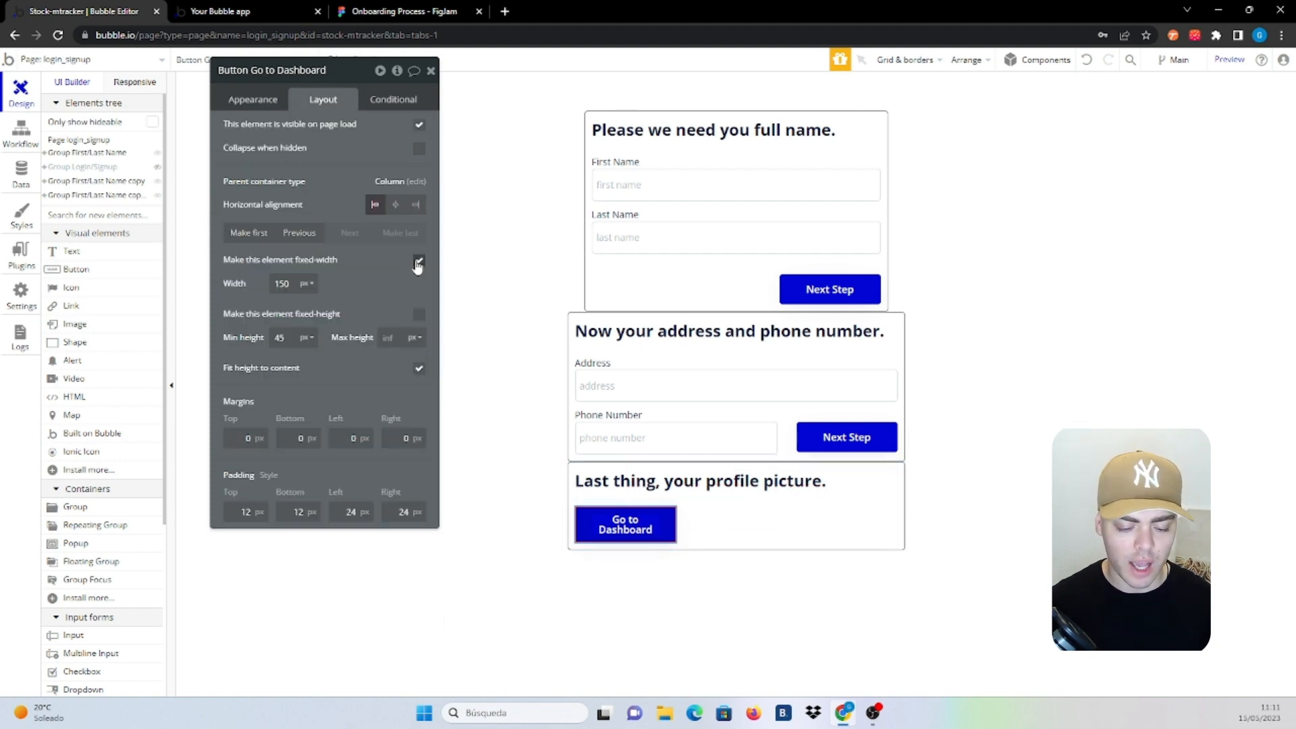
{"action": "left_click", "coordinate": [420, 260]}
{"action": "left_click", "coordinate": [418, 316]}
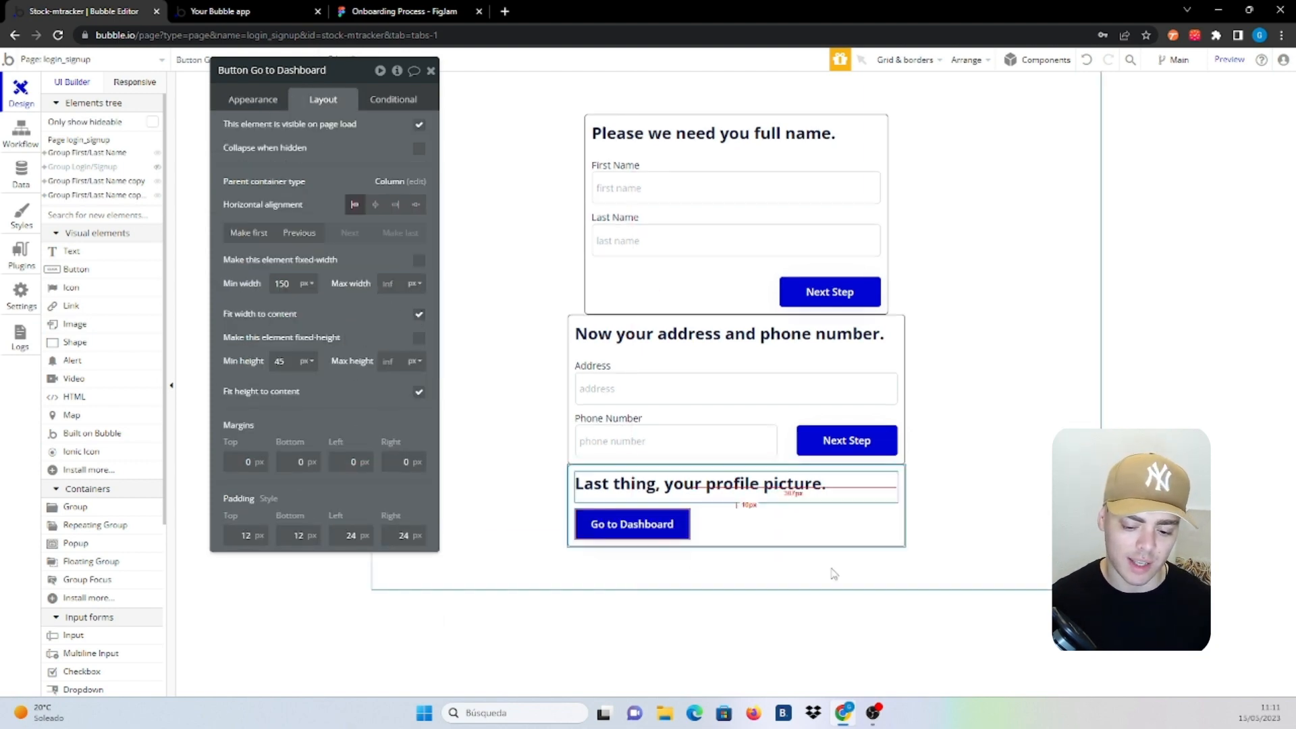
{"action": "left_click", "coordinate": [661, 505]}
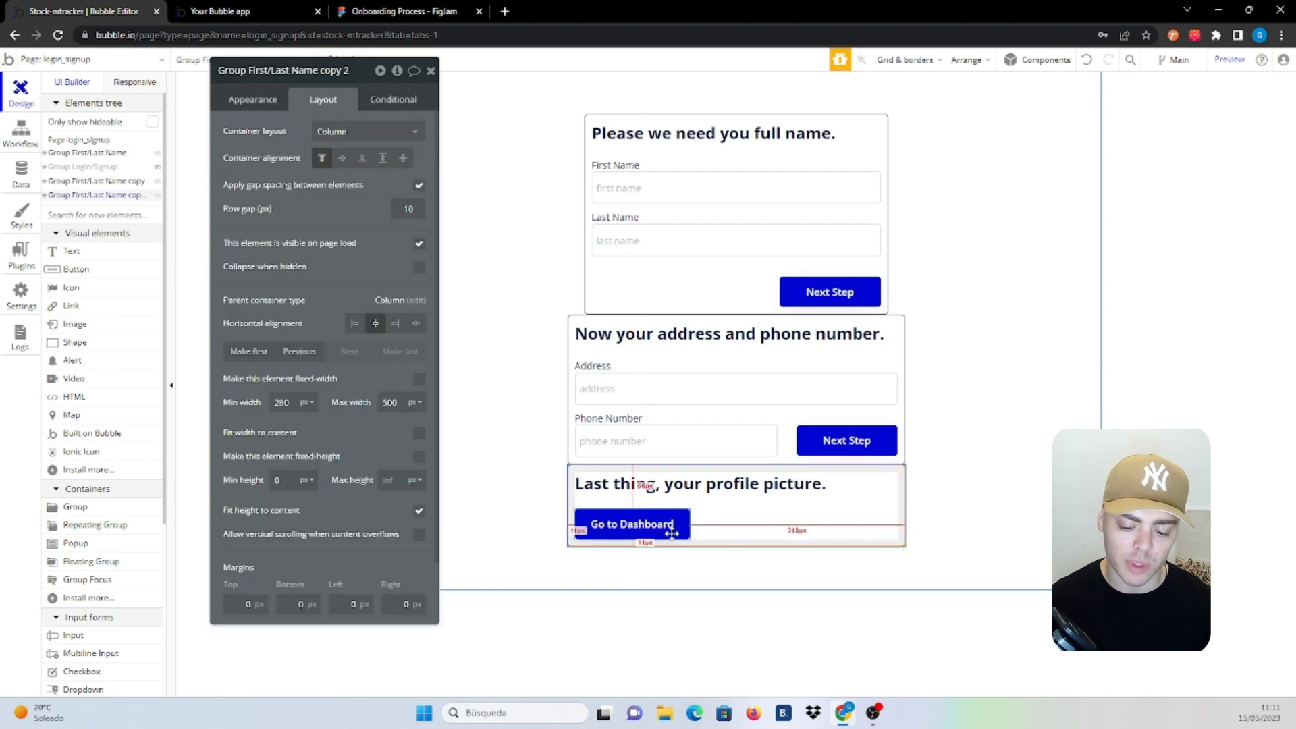
Rename the second step's Next Step button to 'Button Next Step Address/Phone'
{"action": "left_click", "coordinate": [844, 449]}
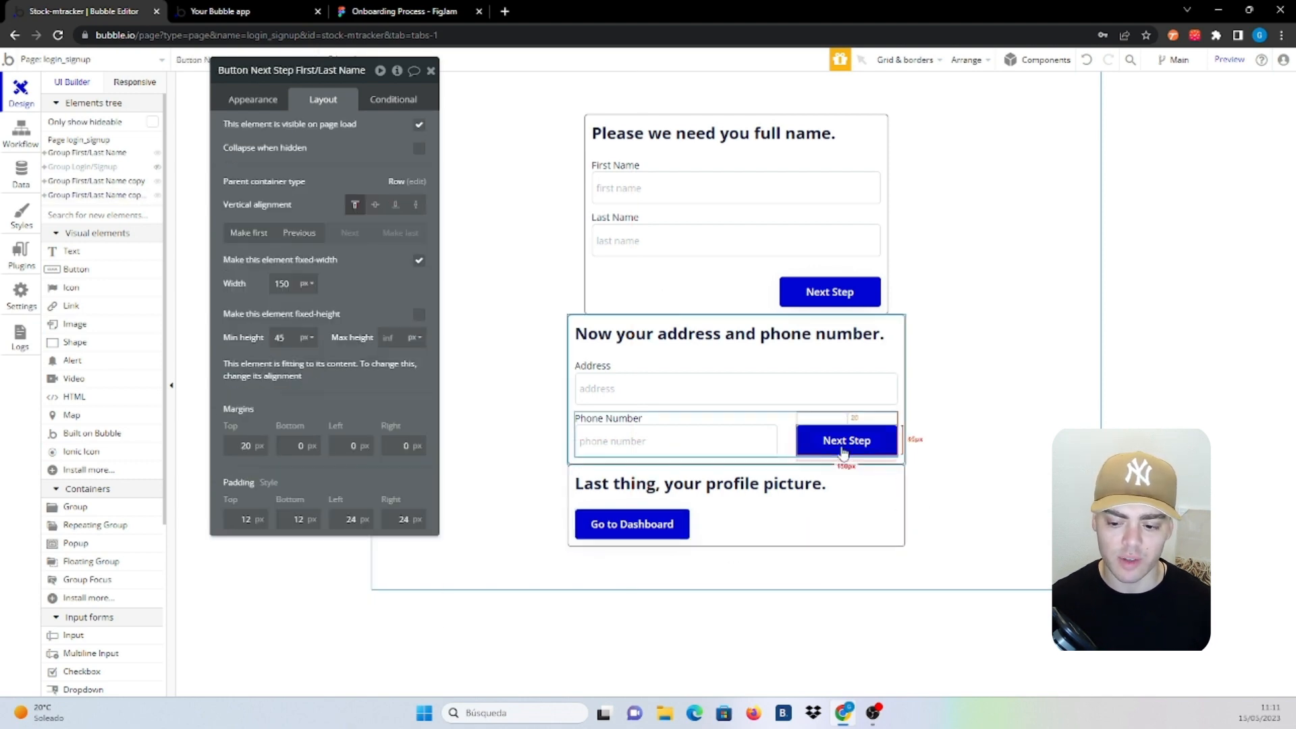
{"action": "left_click", "coordinate": [825, 289]}
{"action": "left_click", "coordinate": [840, 440]}
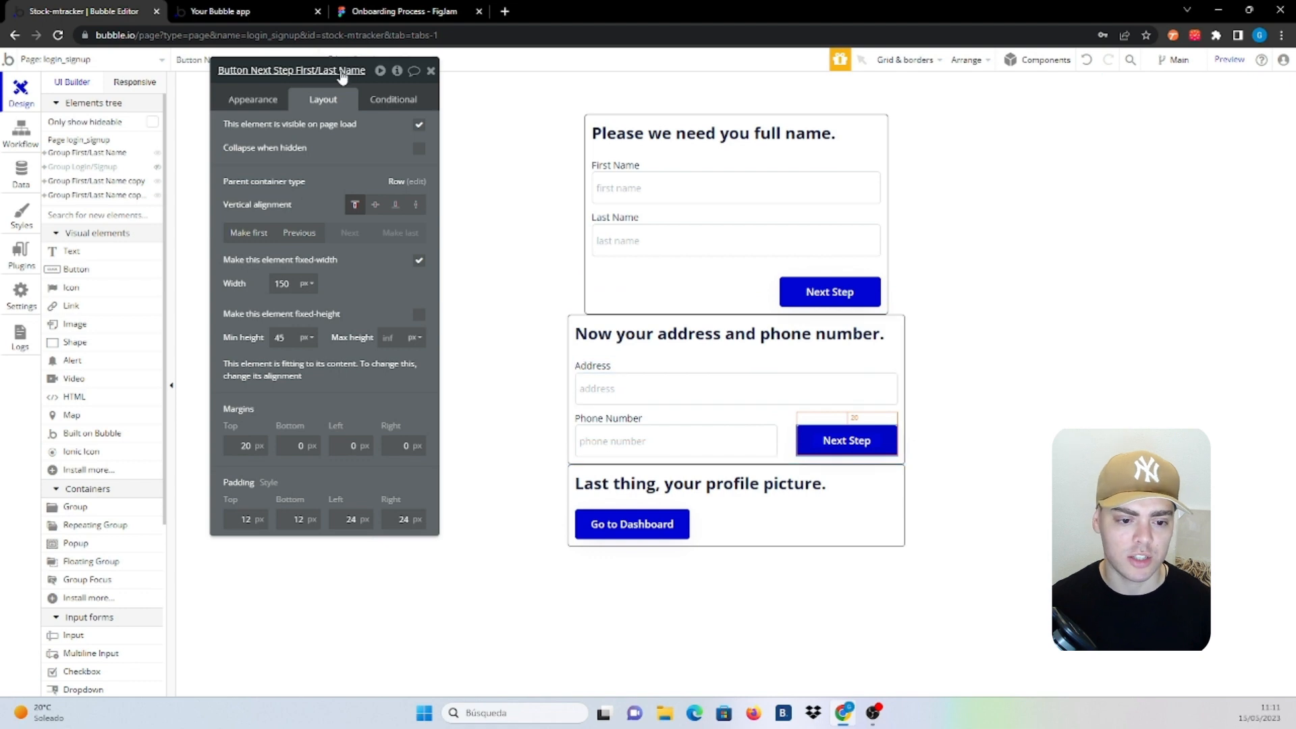
{"action": "left_click", "coordinate": [271, 72]}
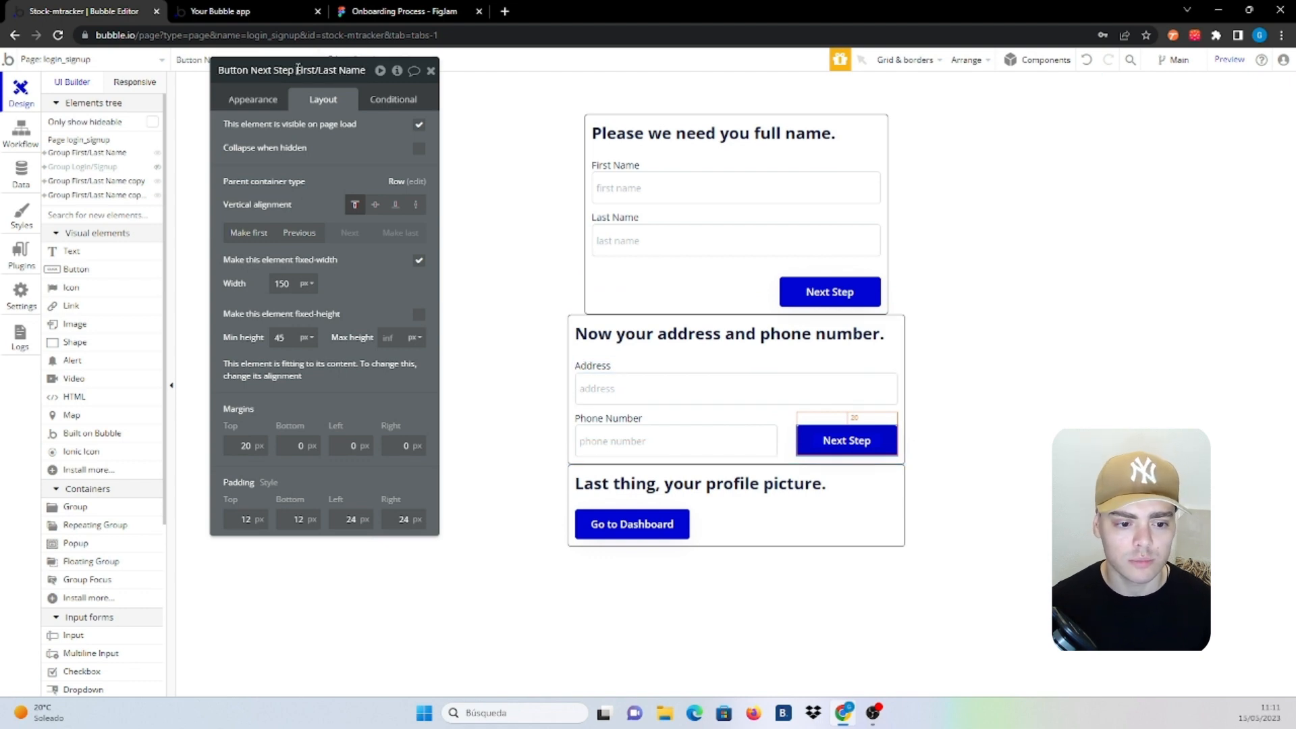
{"action": "left_click_drag", "start_coordinate": [297, 68], "coordinate": [391, 84]}
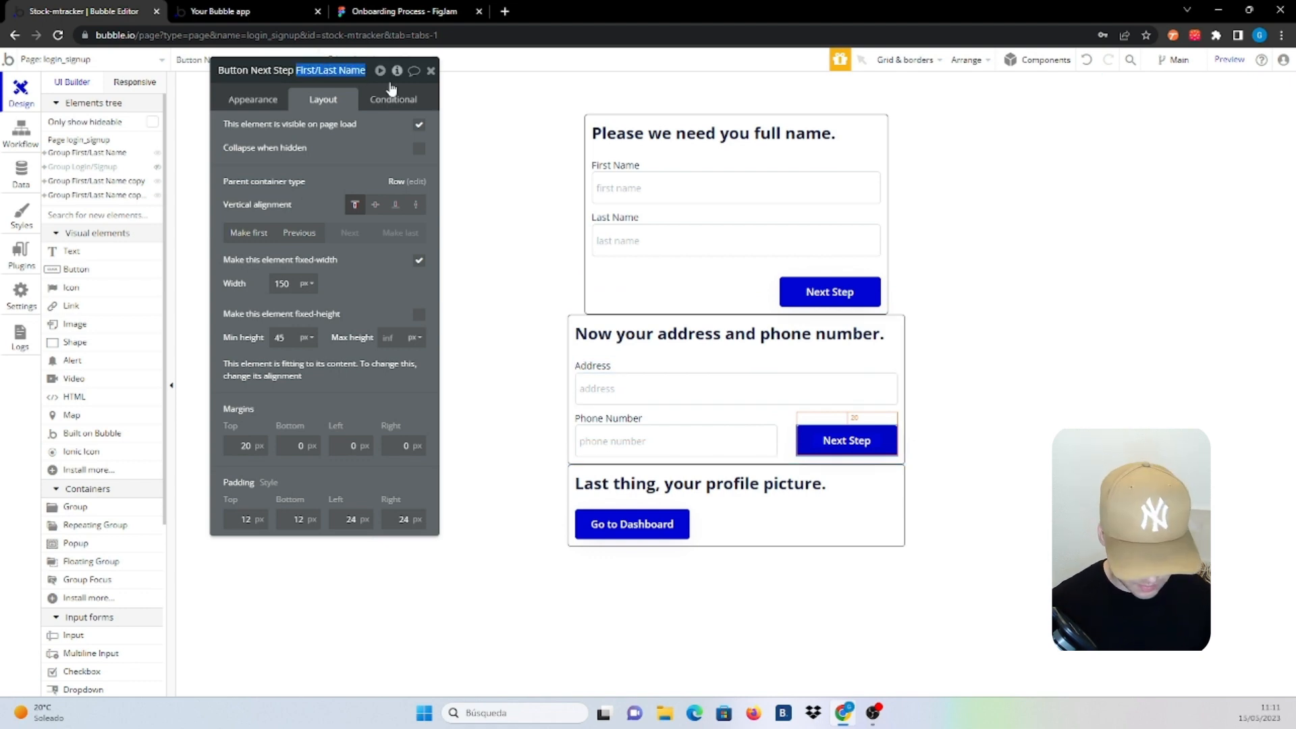
{"action": "type", "text": "Addre"}
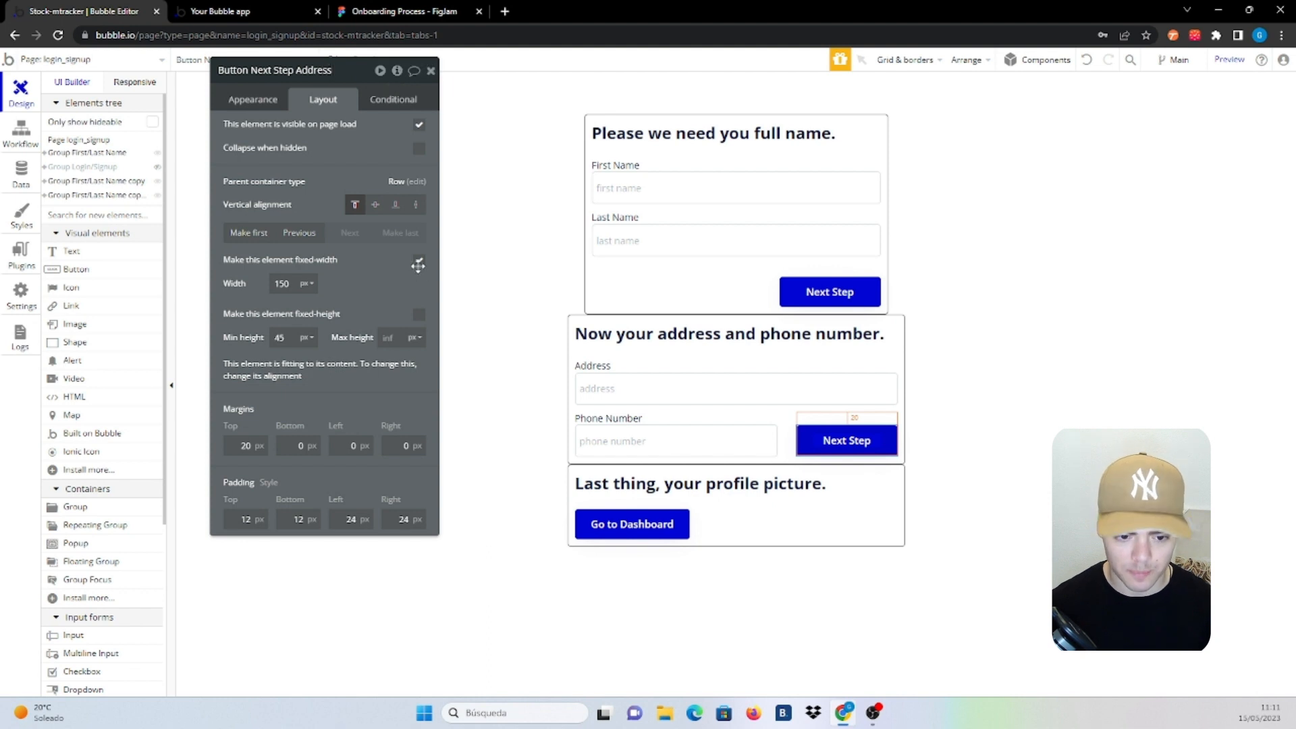
{"action": "type", "text": "ss/Phone"}
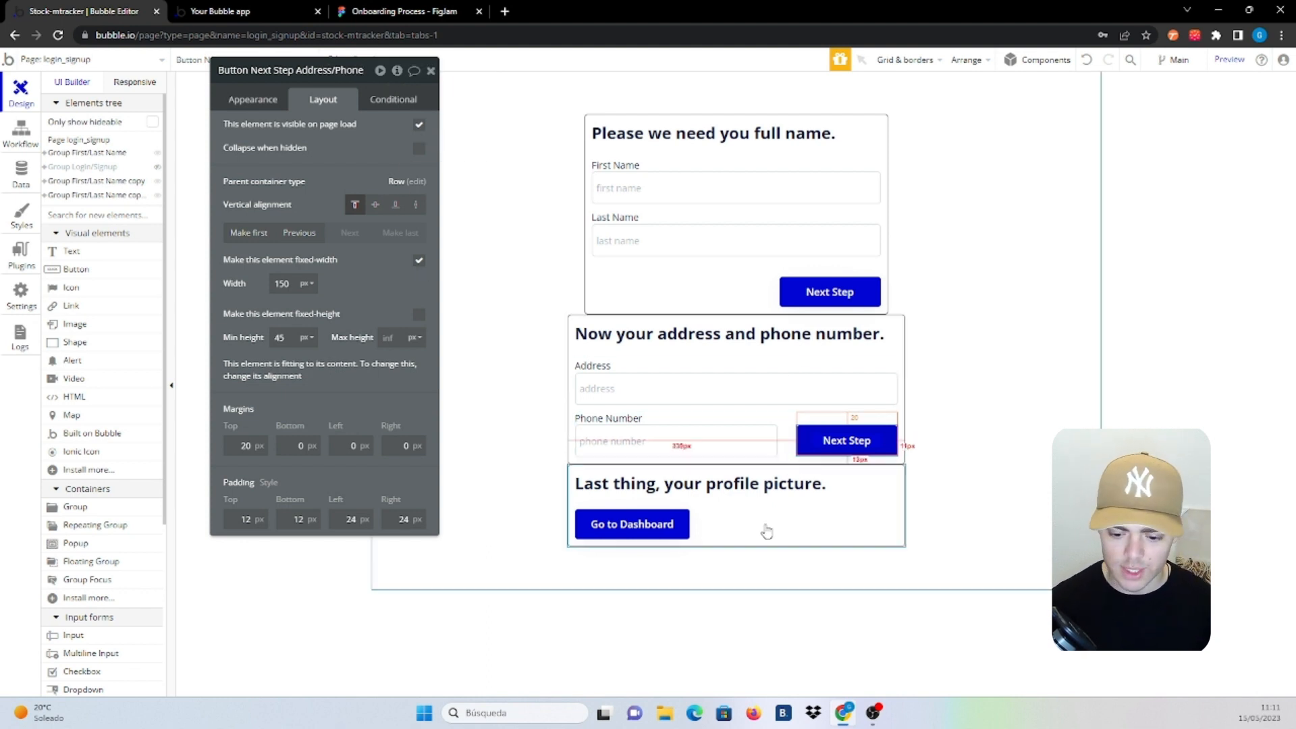
{"action": "left_click", "coordinate": [702, 537]}
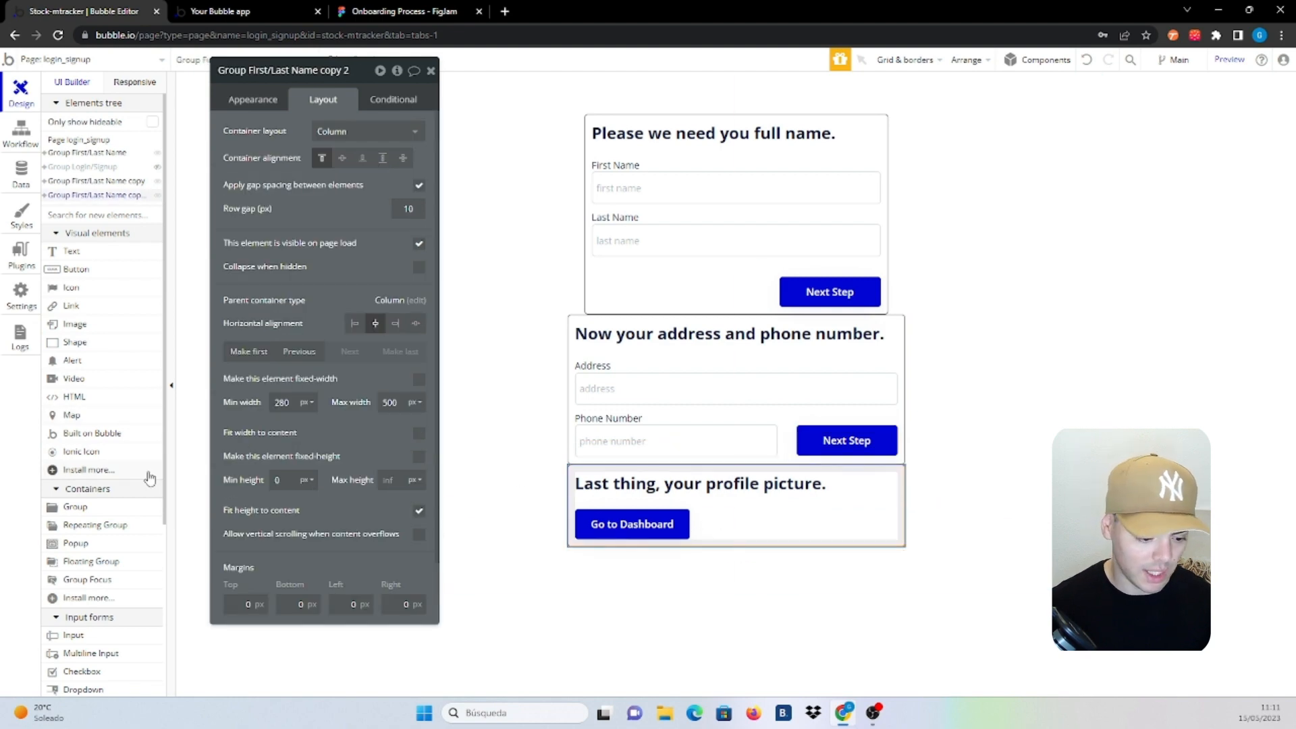
Add a picture uploader to the last step and name it 'PictureUploader Profile Picture'
{"action": "scroll", "coordinate": [141, 473], "scroll_direction": "down", "scroll_amount": 4}
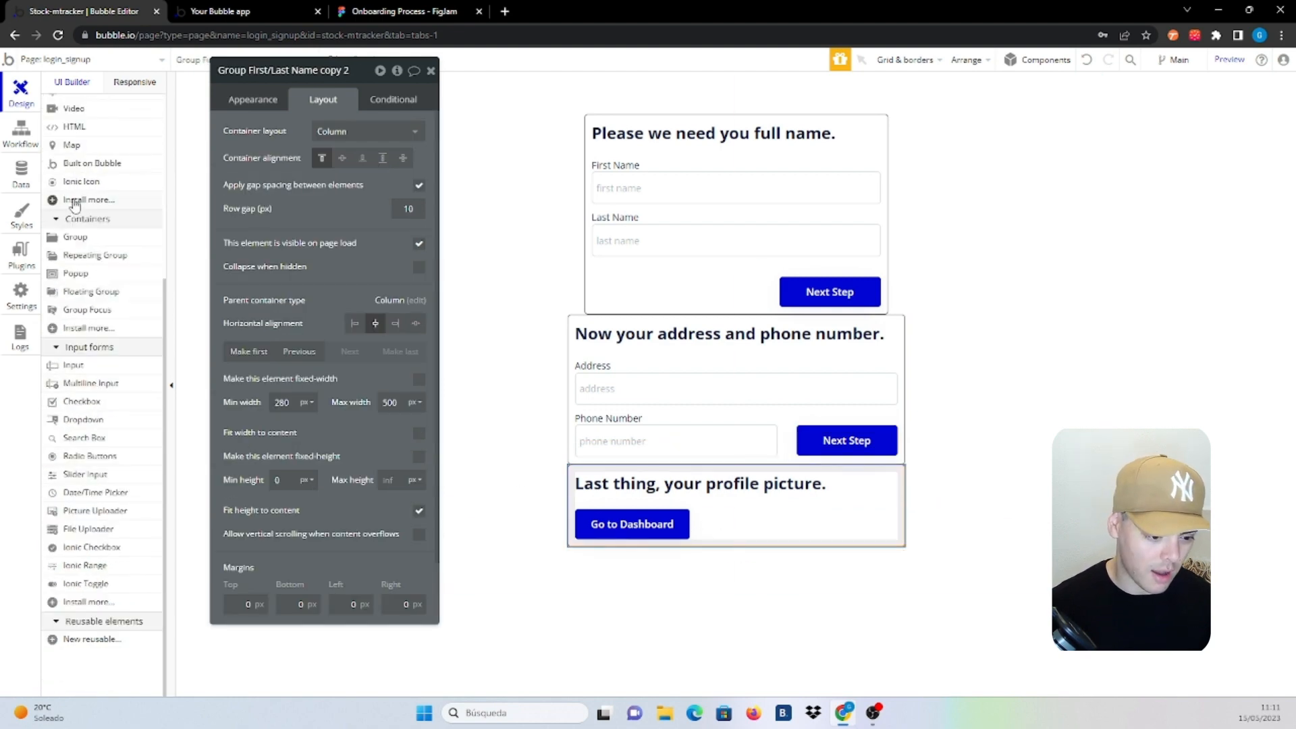
{"action": "left_click_drag", "start_coordinate": [305, 535], "coordinate": [713, 517]}
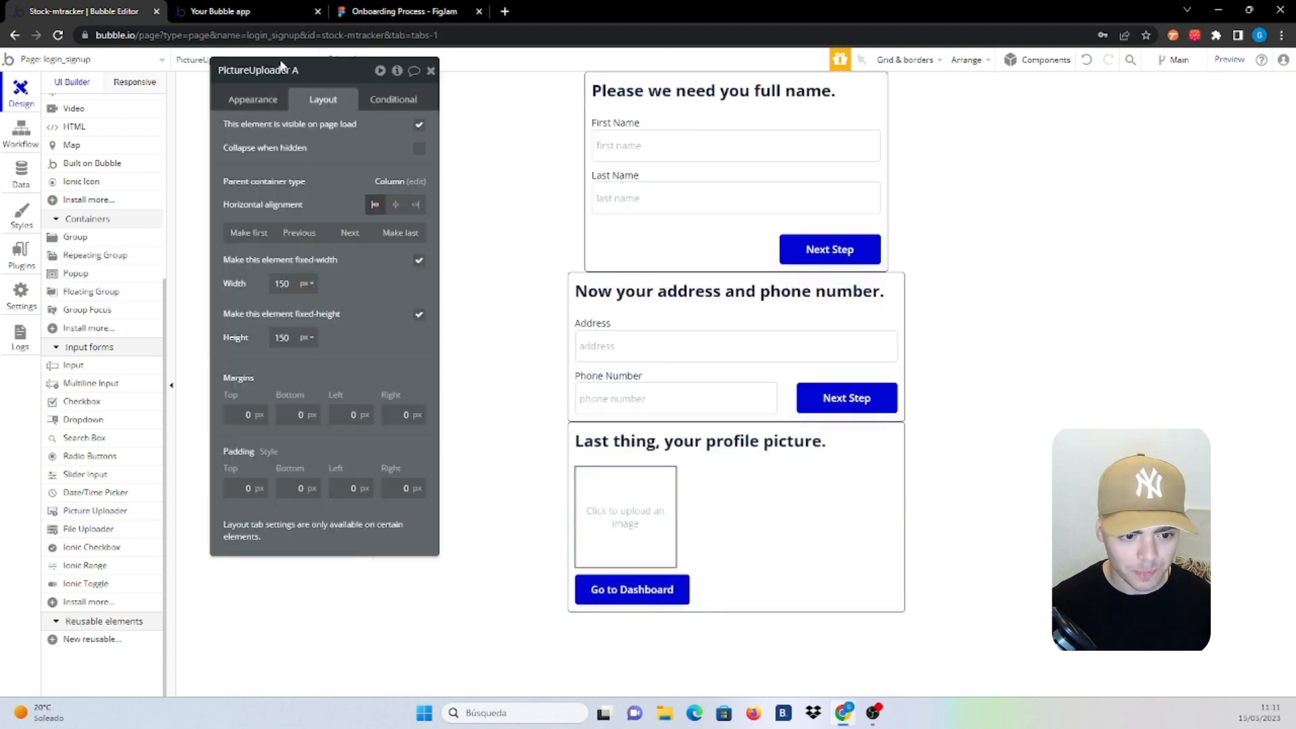
{"action": "left_click", "coordinate": [298, 70]}
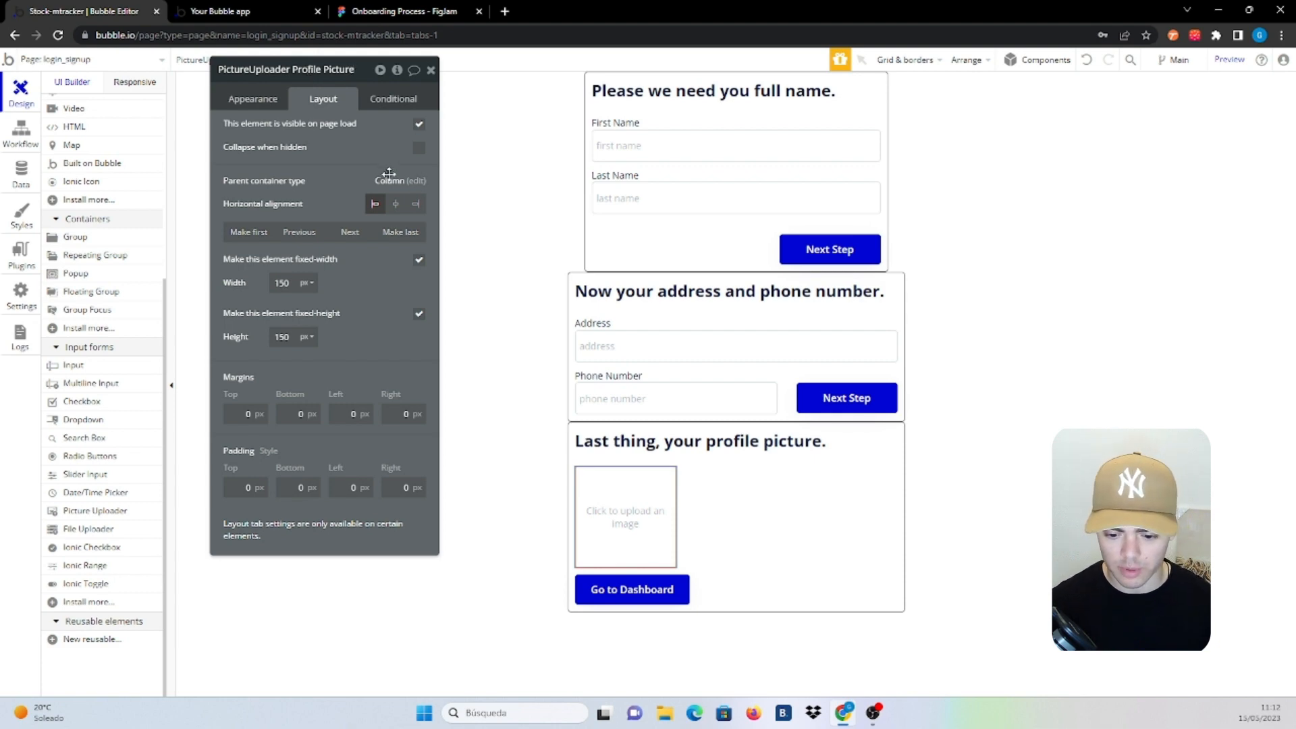
{"action": "left_click", "coordinate": [734, 516]}
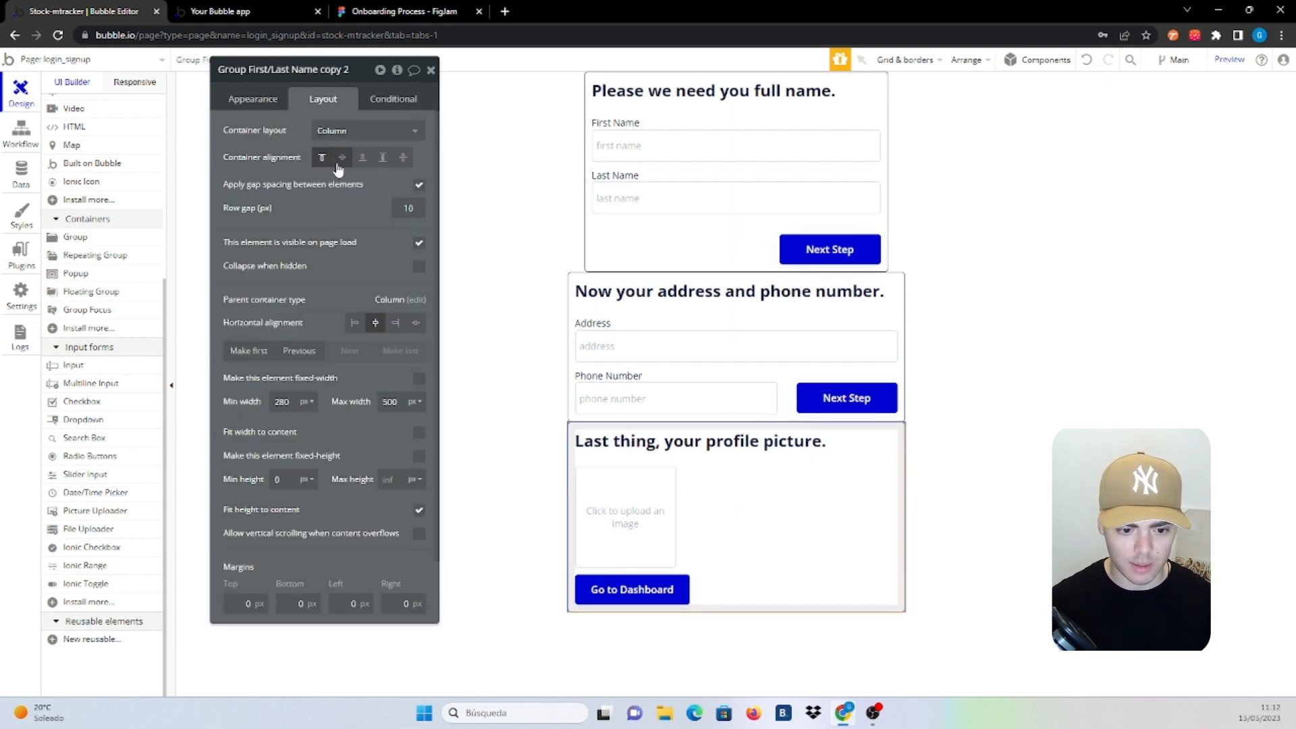
Centre the picture uploader and the Go to Dashboard button horizontally
{"action": "left_click", "coordinate": [660, 500]}
{"action": "left_click", "coordinate": [395, 204]}
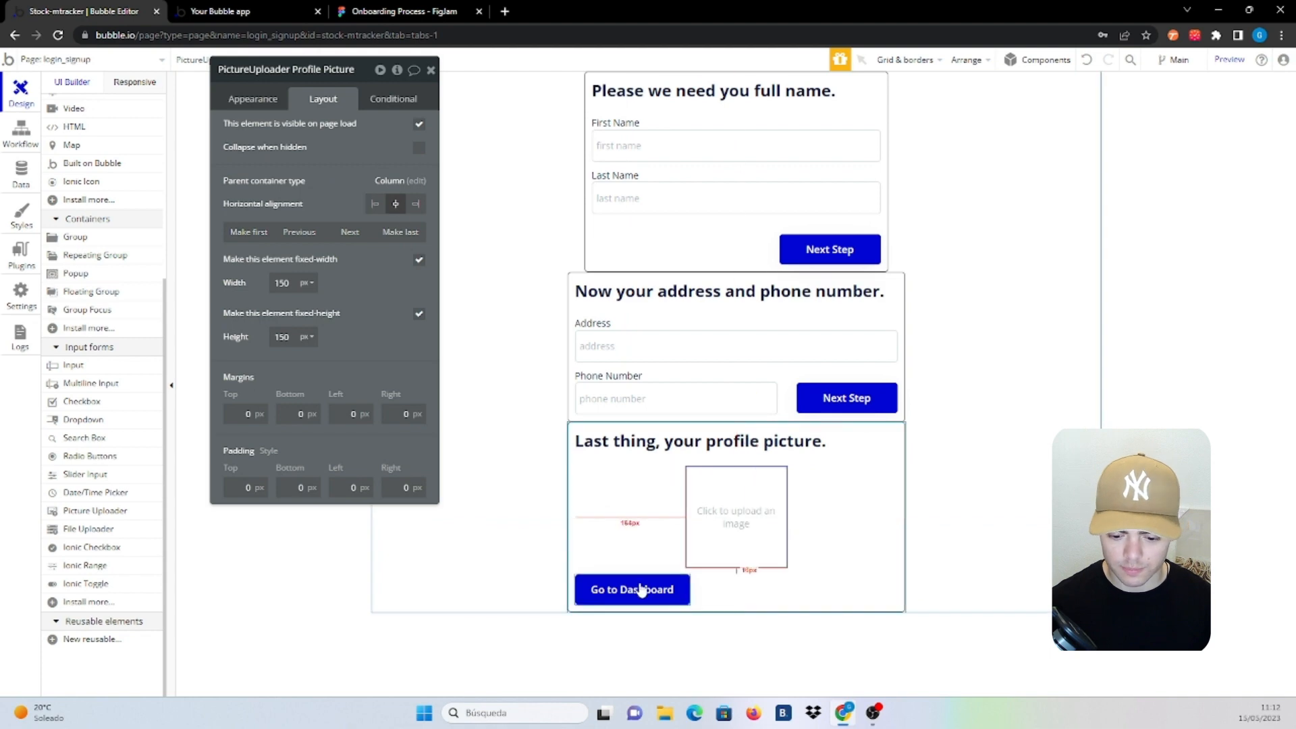
{"action": "left_click", "coordinate": [642, 589]}
{"action": "left_click", "coordinate": [396, 203]}
{"action": "left_click", "coordinate": [890, 536]}
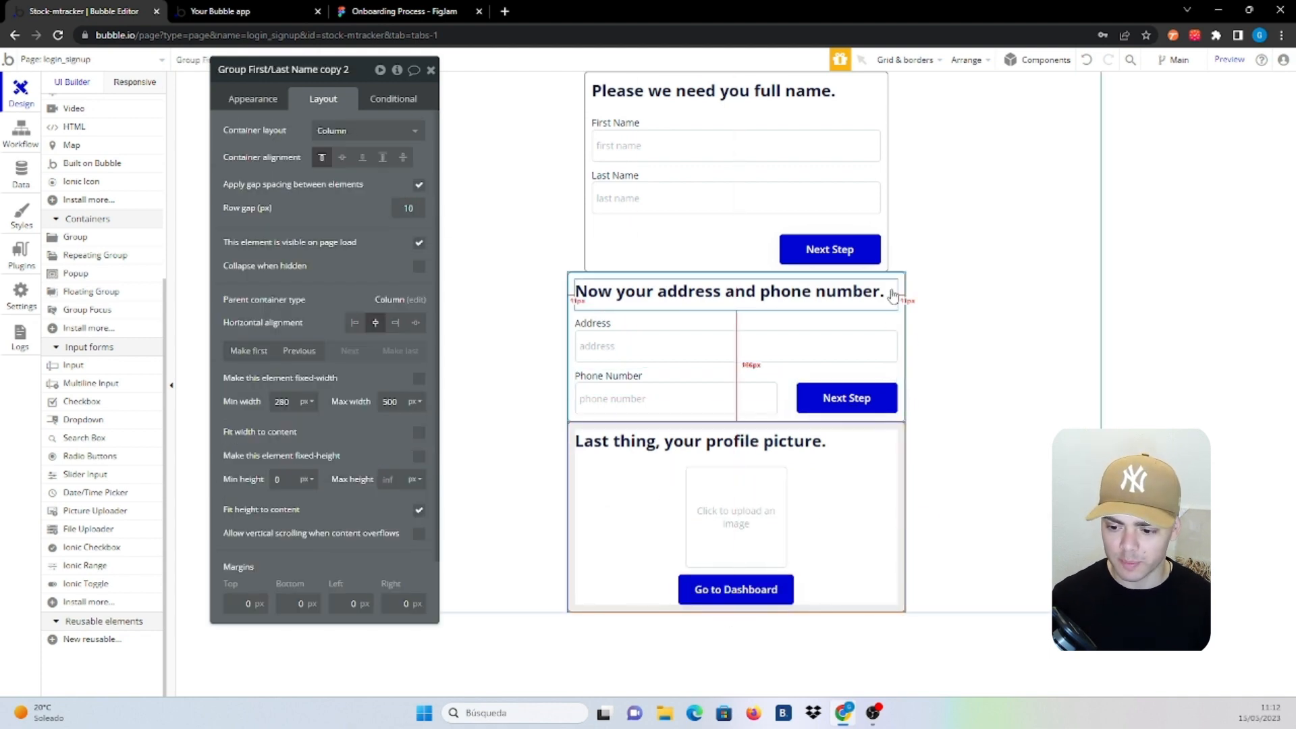
{"action": "left_click", "coordinate": [900, 317]}
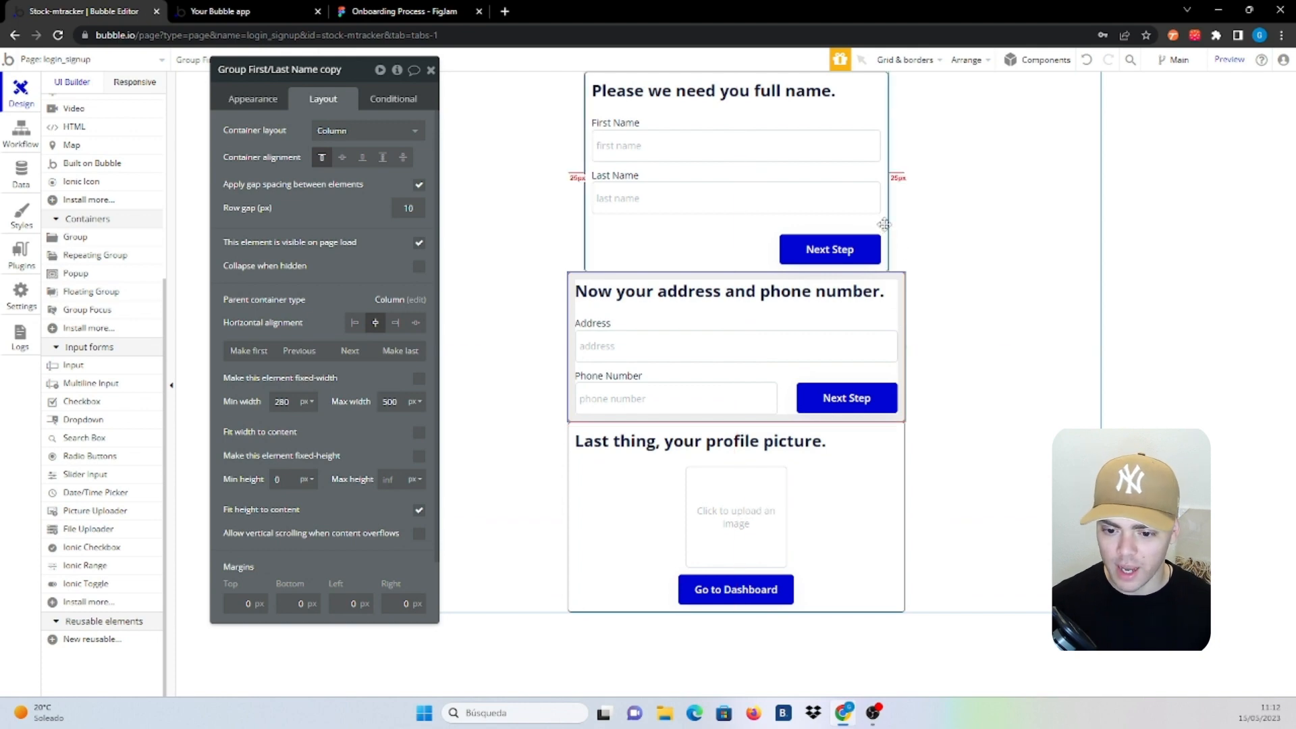
Mark the Phone Number input as 'This input should not be empty'
{"action": "left_click", "coordinate": [723, 146]}
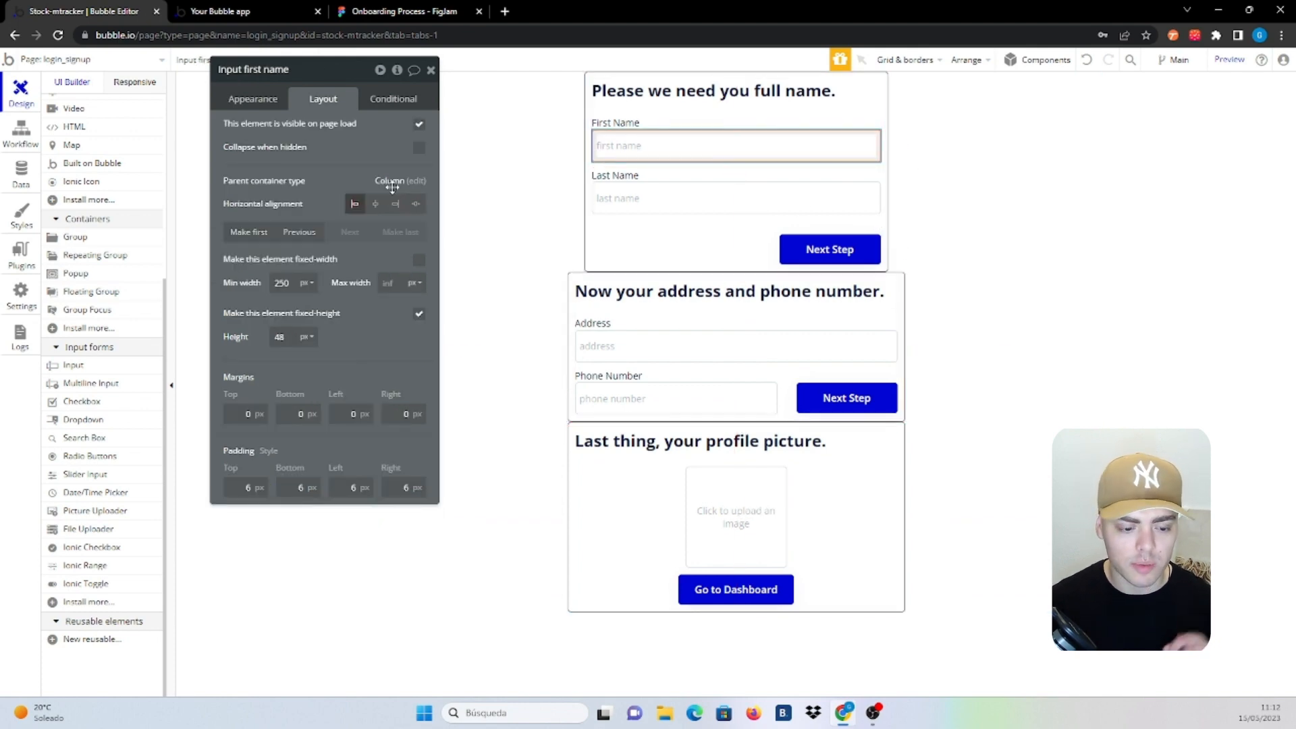
{"action": "left_click", "coordinate": [242, 108]}
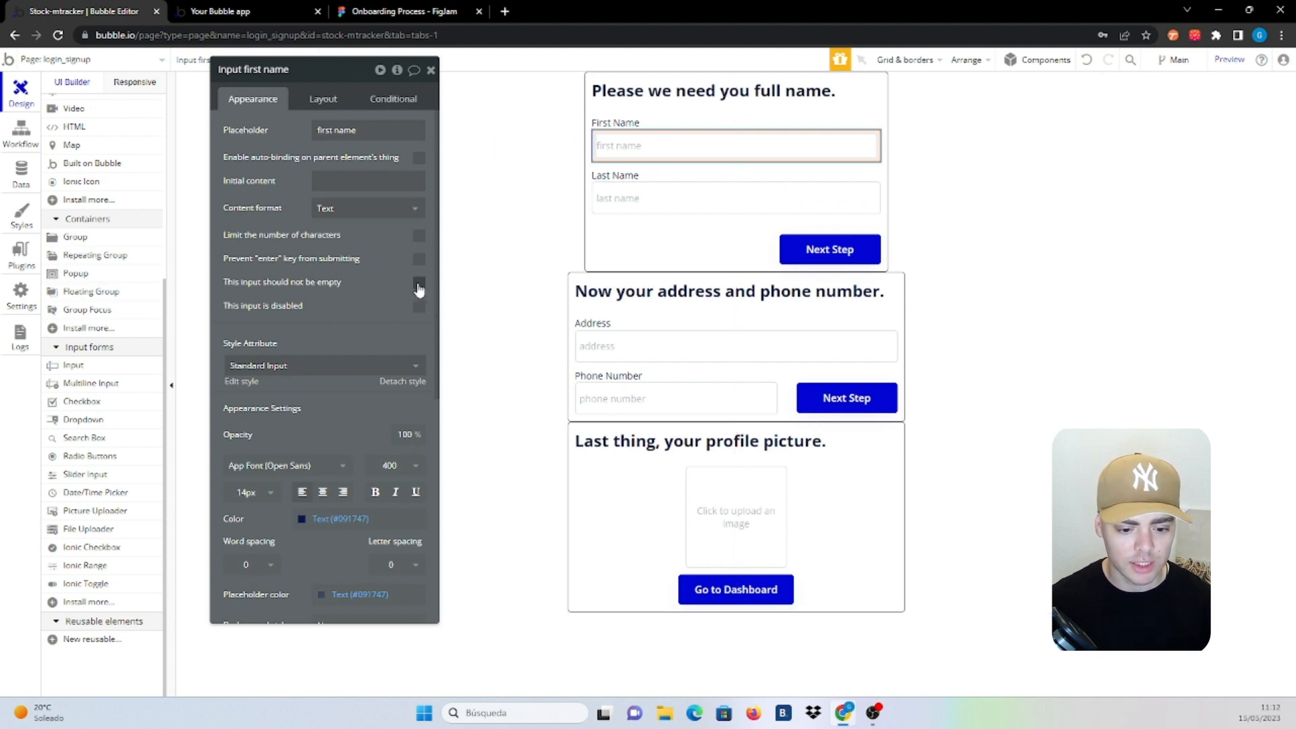
{"action": "left_click", "coordinate": [695, 203]}
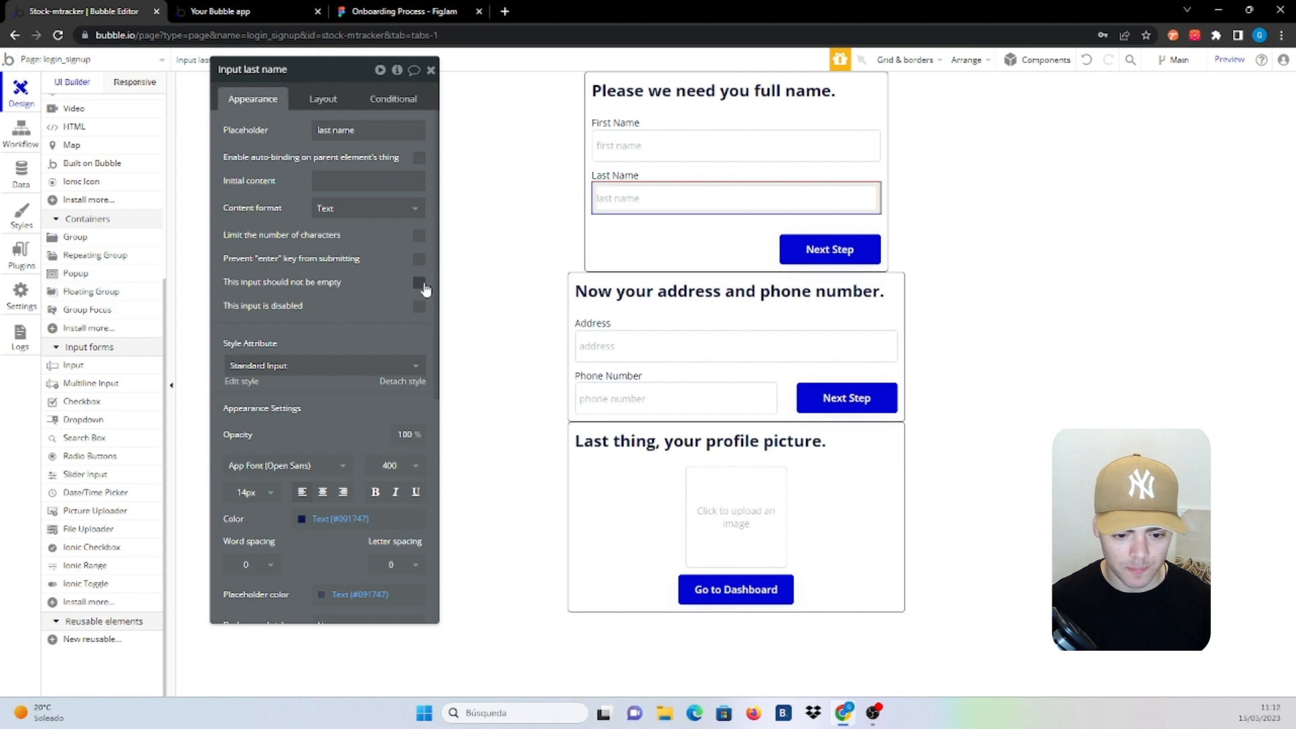
{"action": "left_click", "coordinate": [667, 348]}
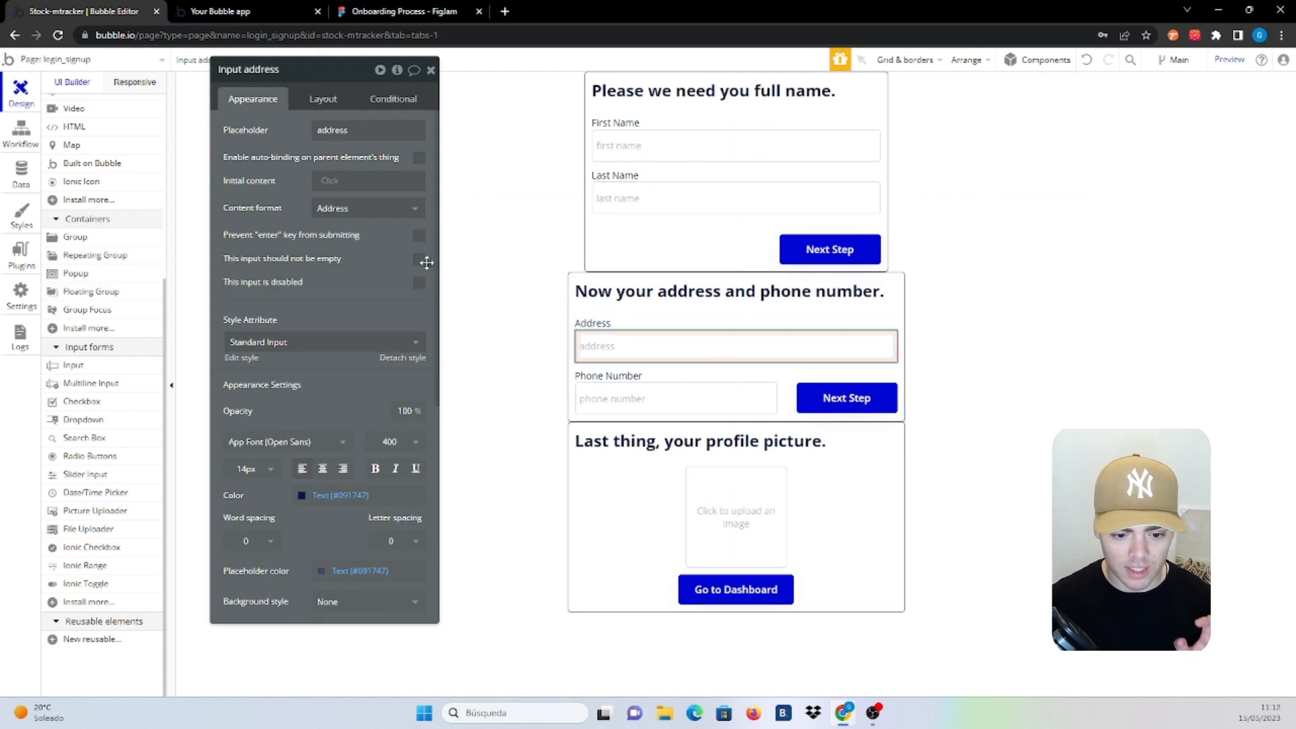
{"action": "left_click", "coordinate": [616, 402]}
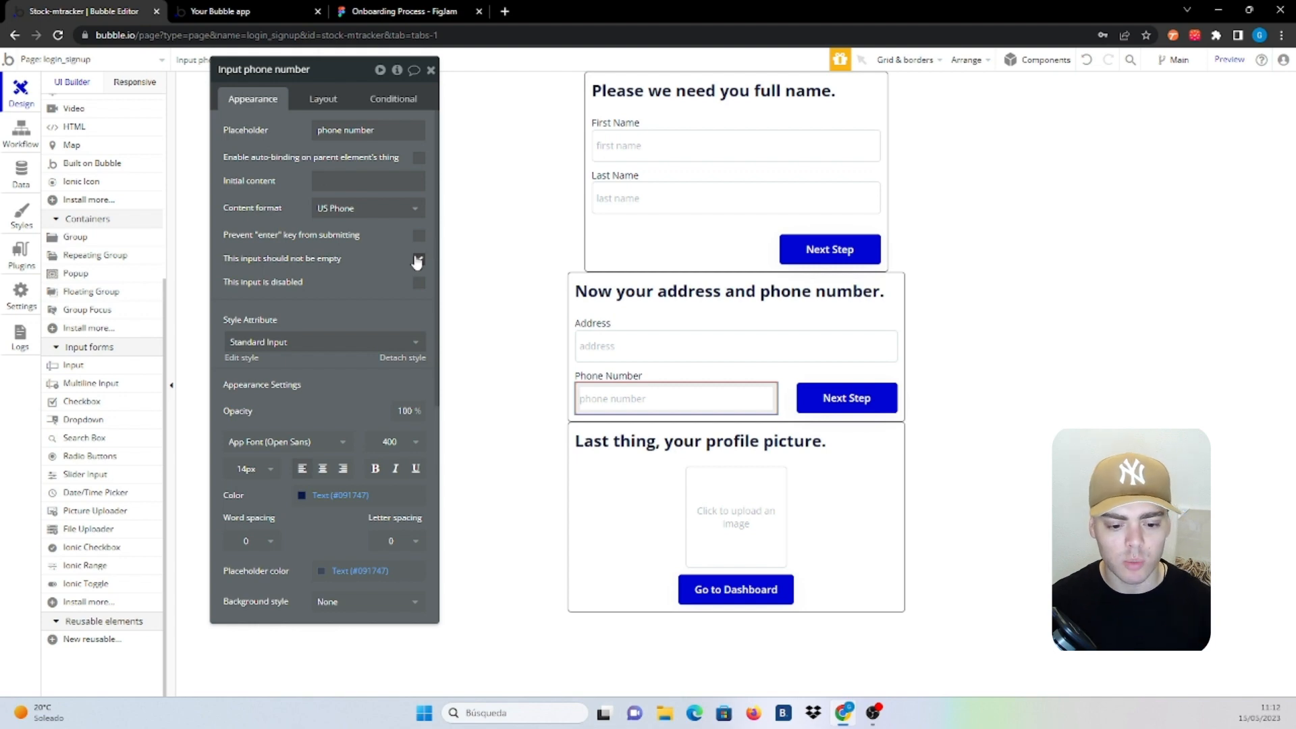
{"action": "left_click", "coordinate": [417, 260]}
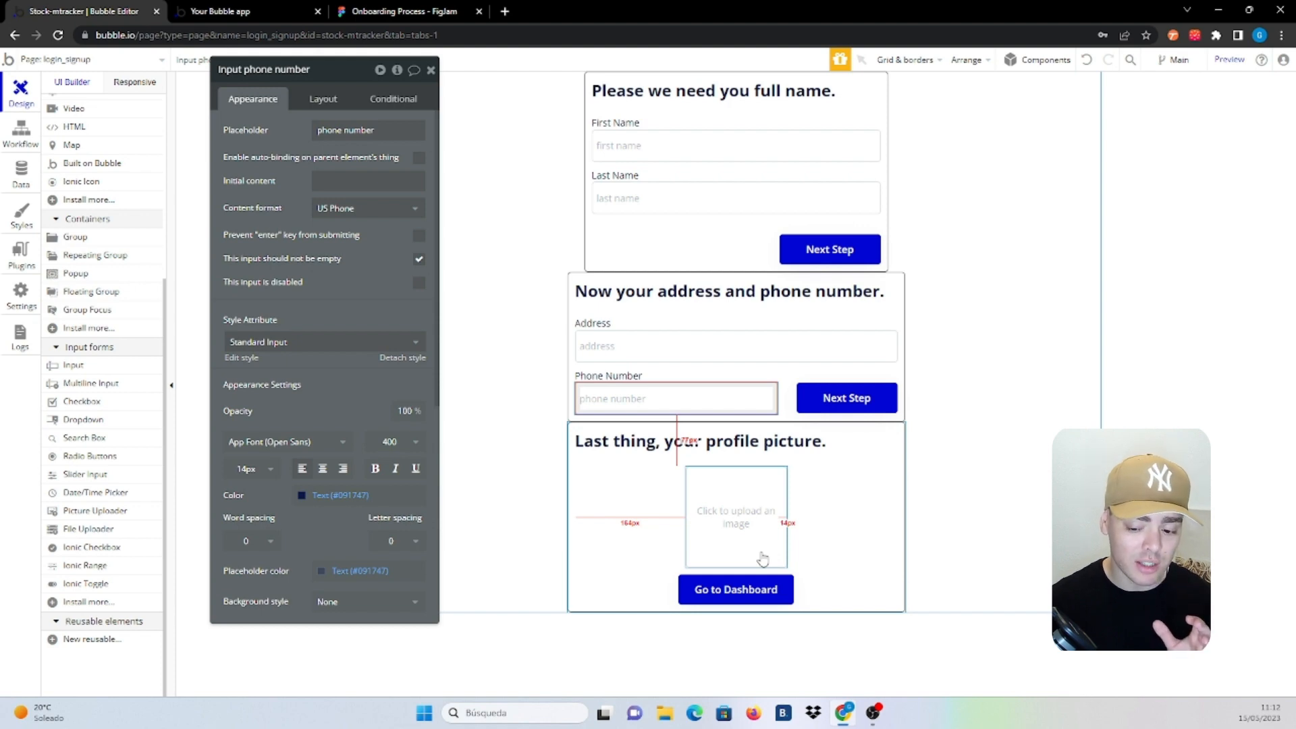
Mark the profile picture uploader as 'This input should not be empty'
{"action": "left_click", "coordinate": [764, 376]}
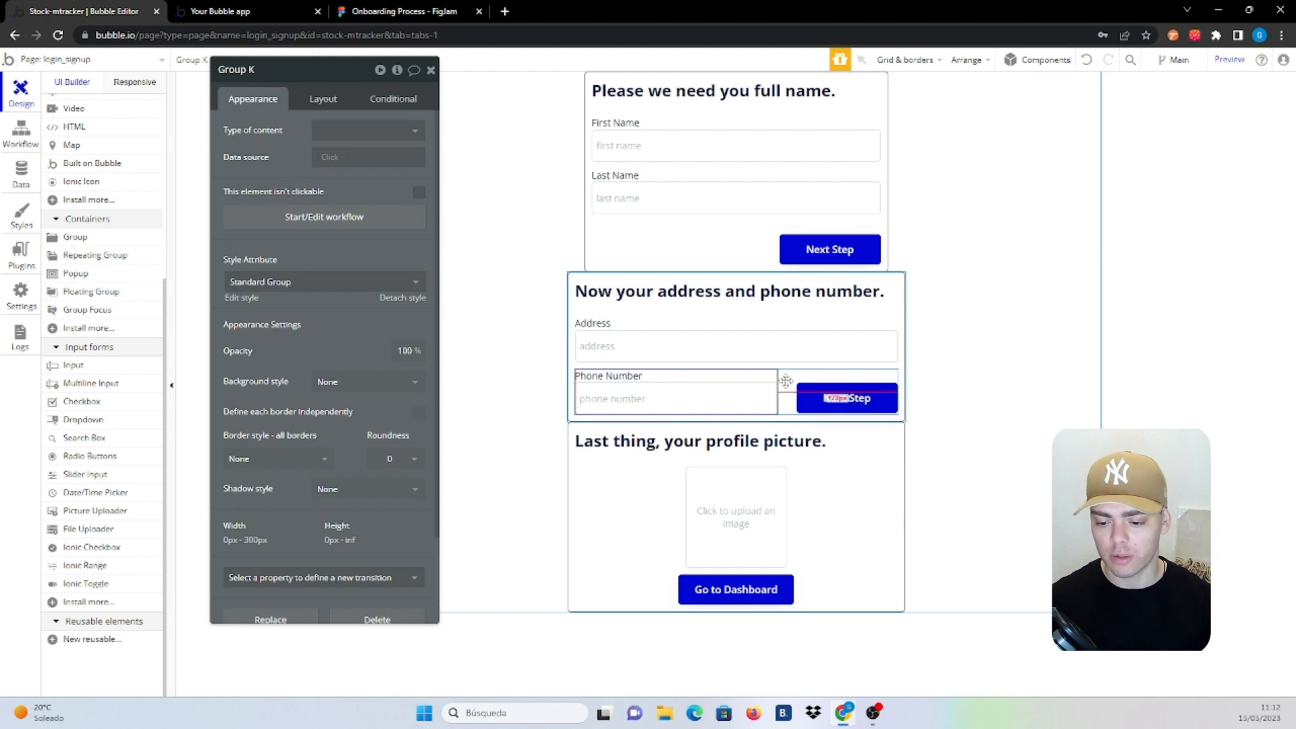
{"action": "left_click", "coordinate": [786, 381]}
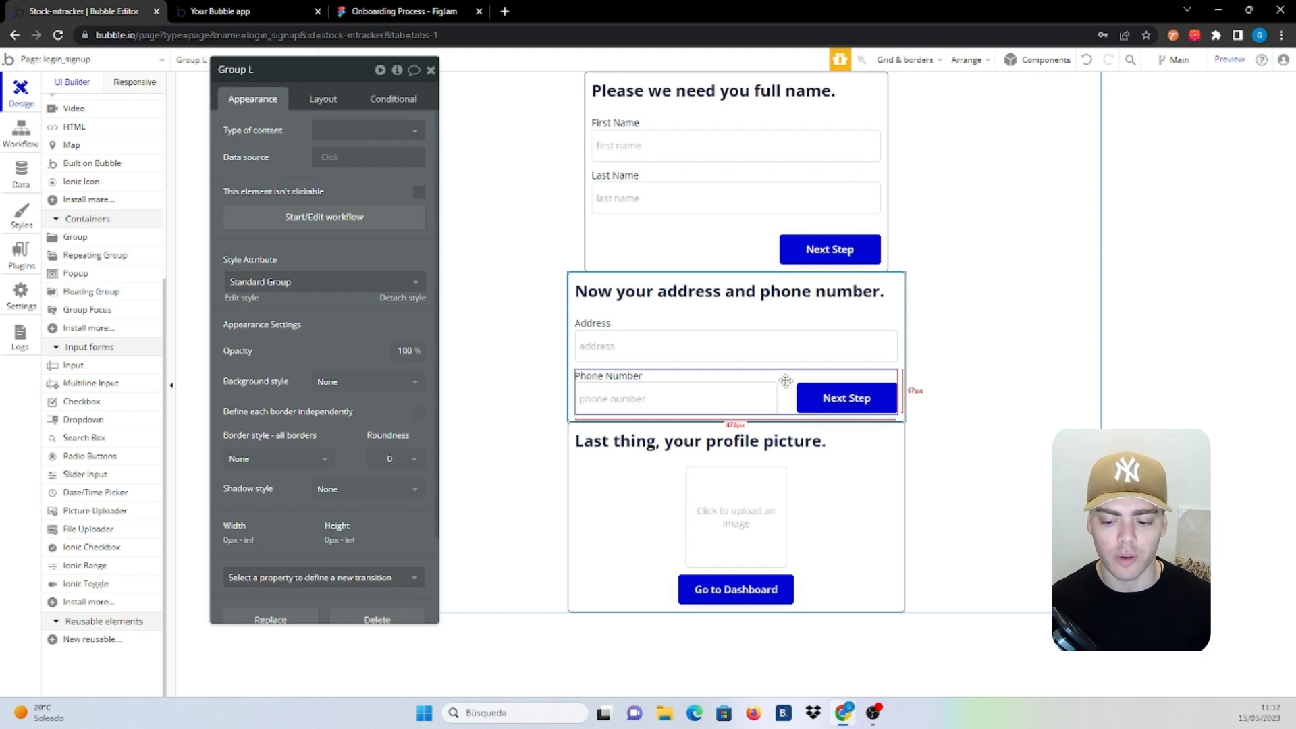
{"action": "left_click", "coordinate": [728, 403]}
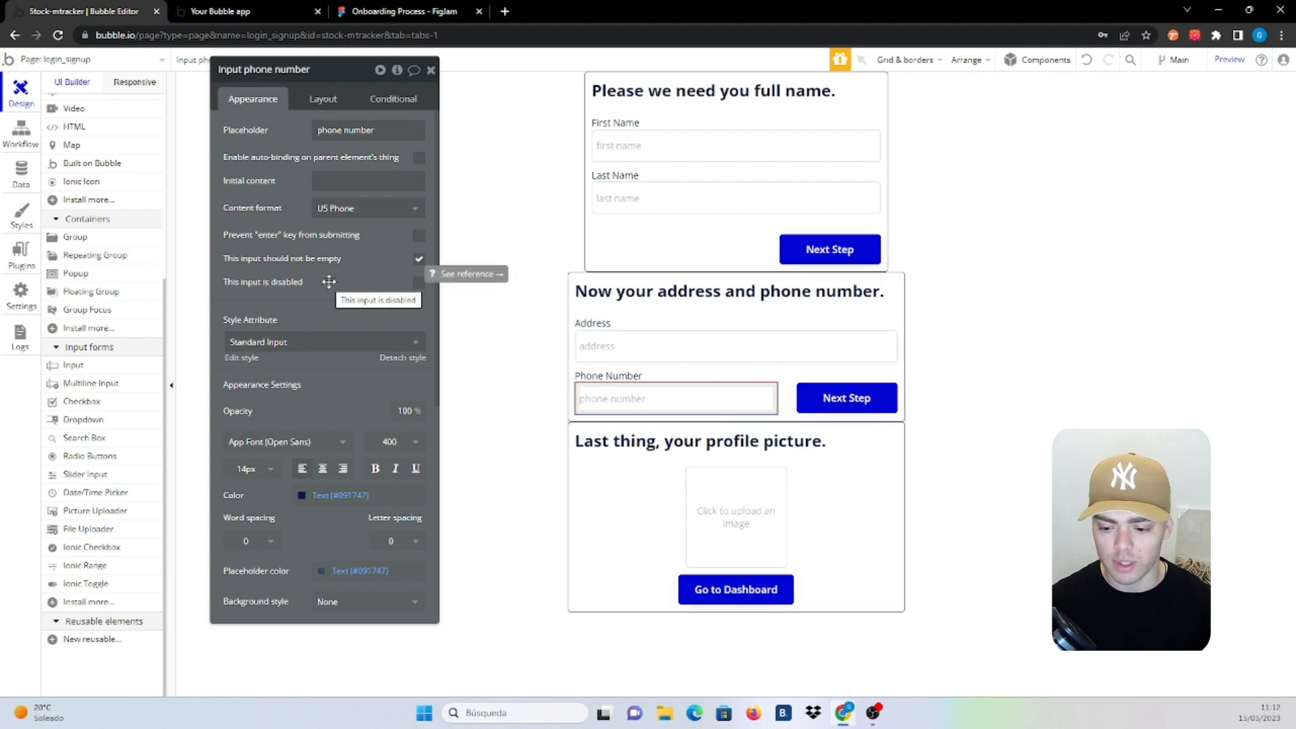
{"action": "left_click", "coordinate": [793, 379]}
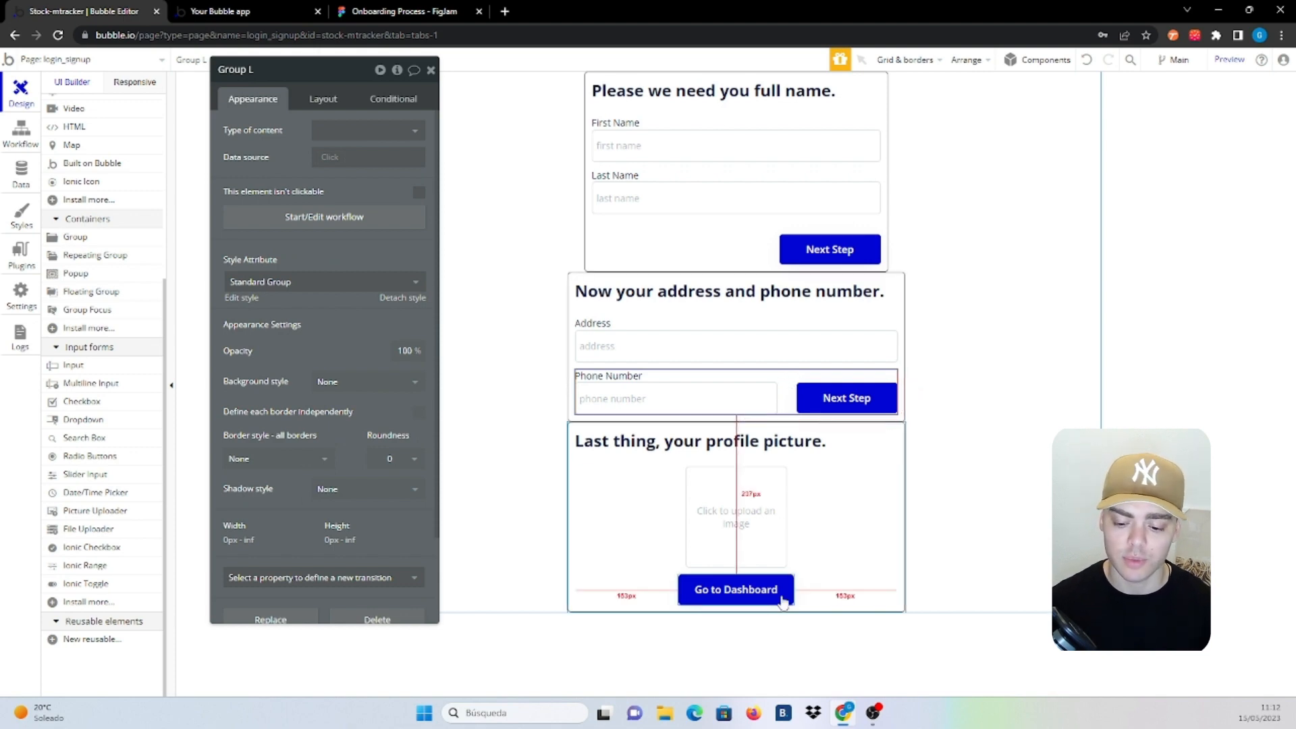
{"action": "left_click", "coordinate": [770, 556]}
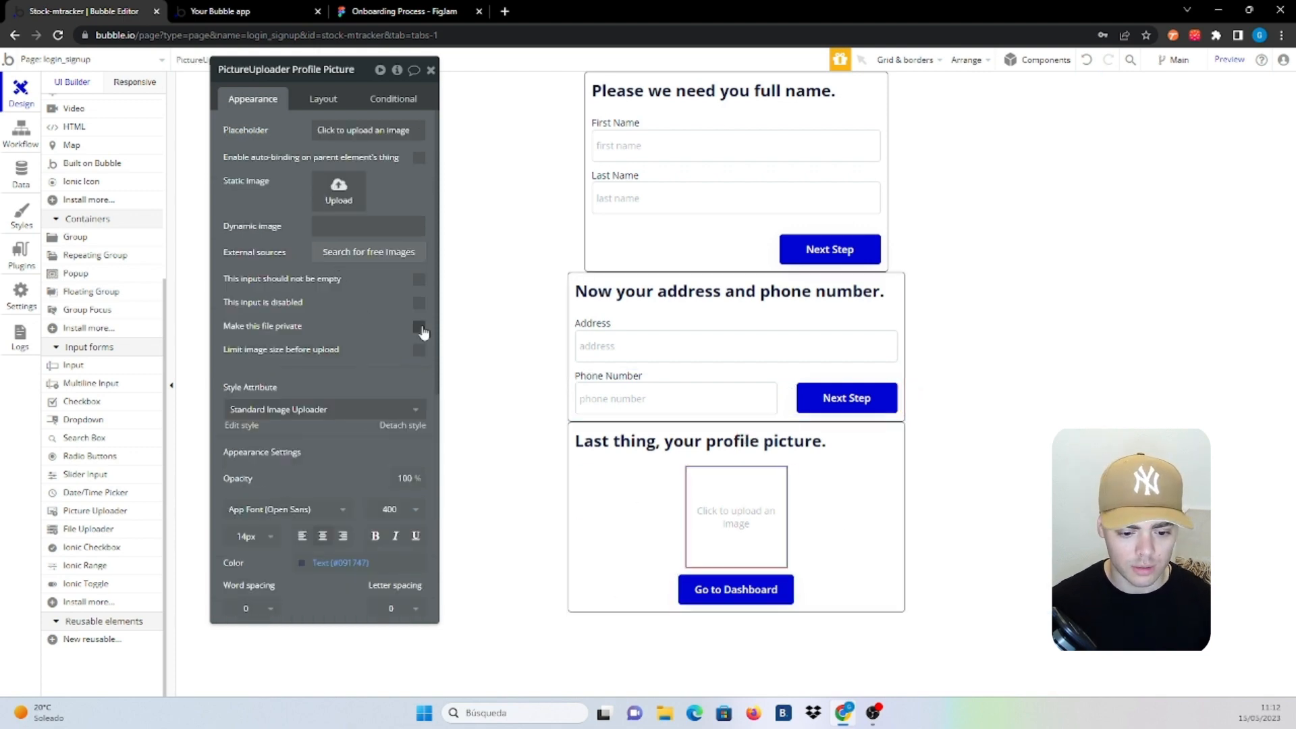
{"action": "left_click", "coordinate": [418, 279]}
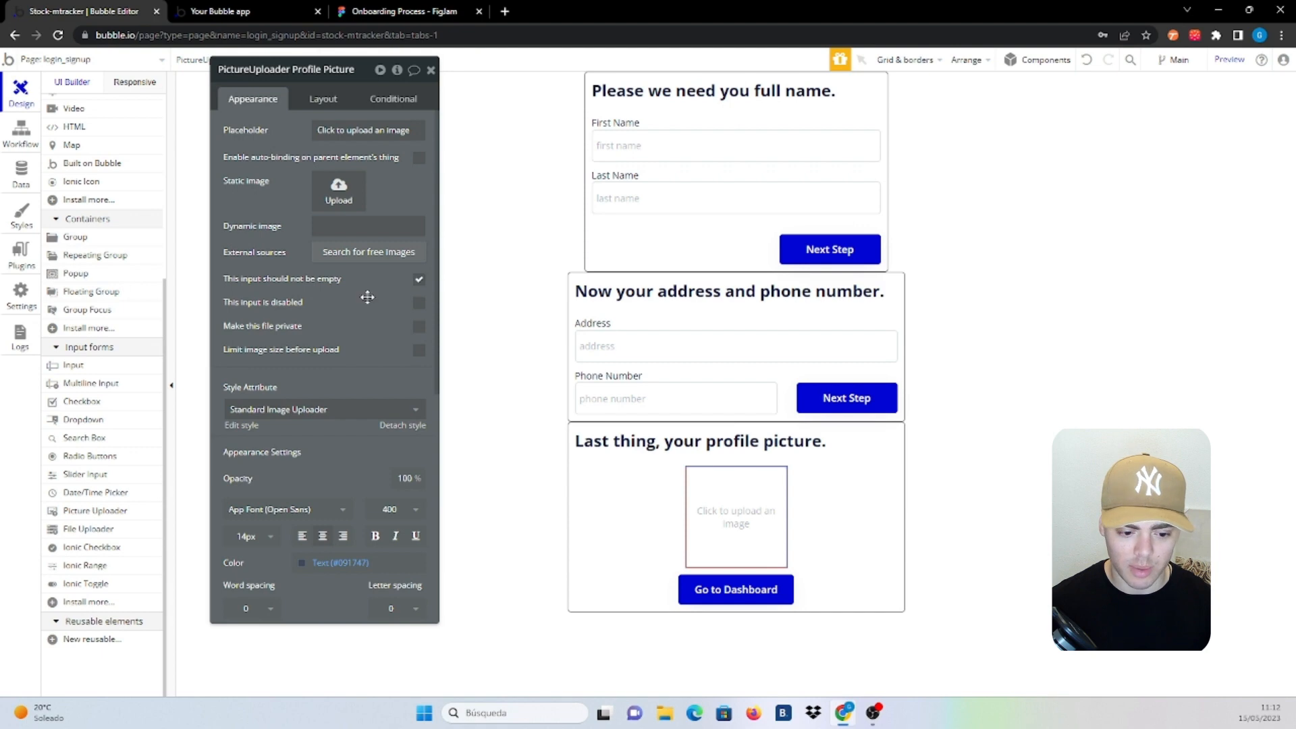
{"action": "left_click", "coordinate": [830, 550]}
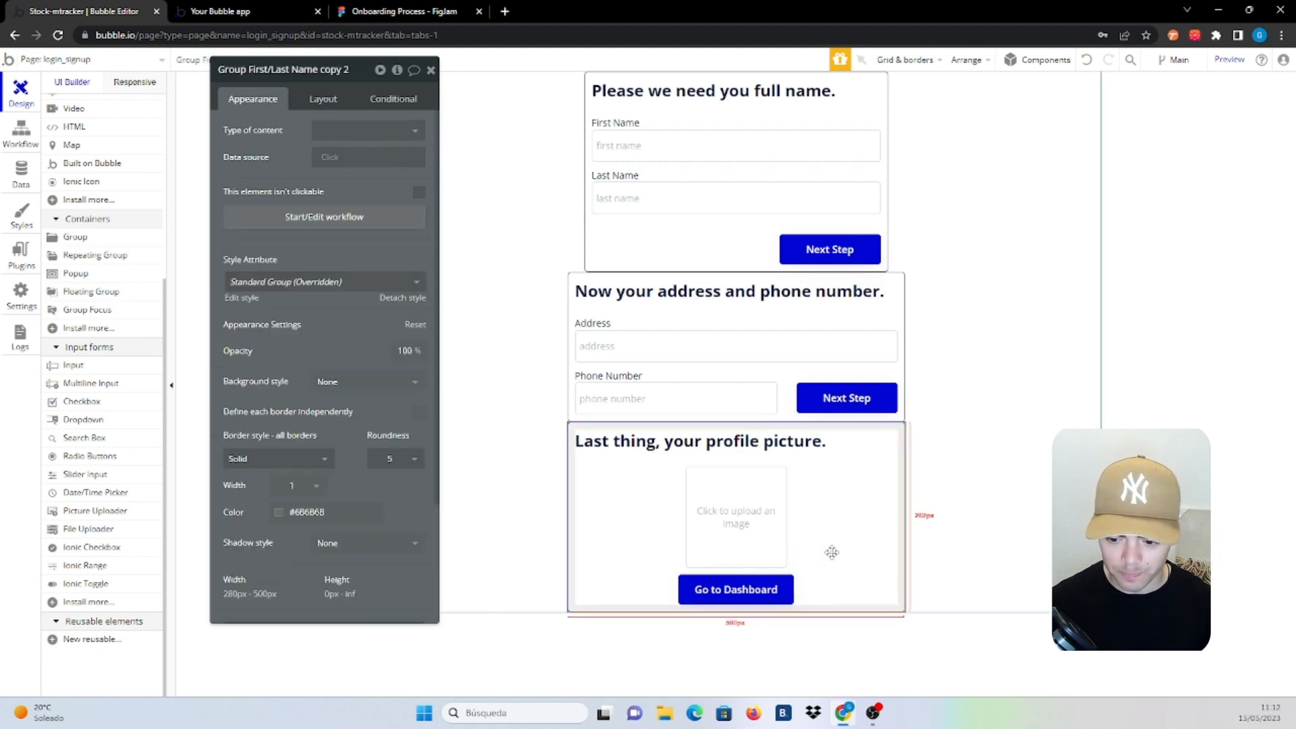
Set the profile picture, address and full name groups to collapse when hidden and start hidden
{"action": "left_click", "coordinate": [325, 100]}
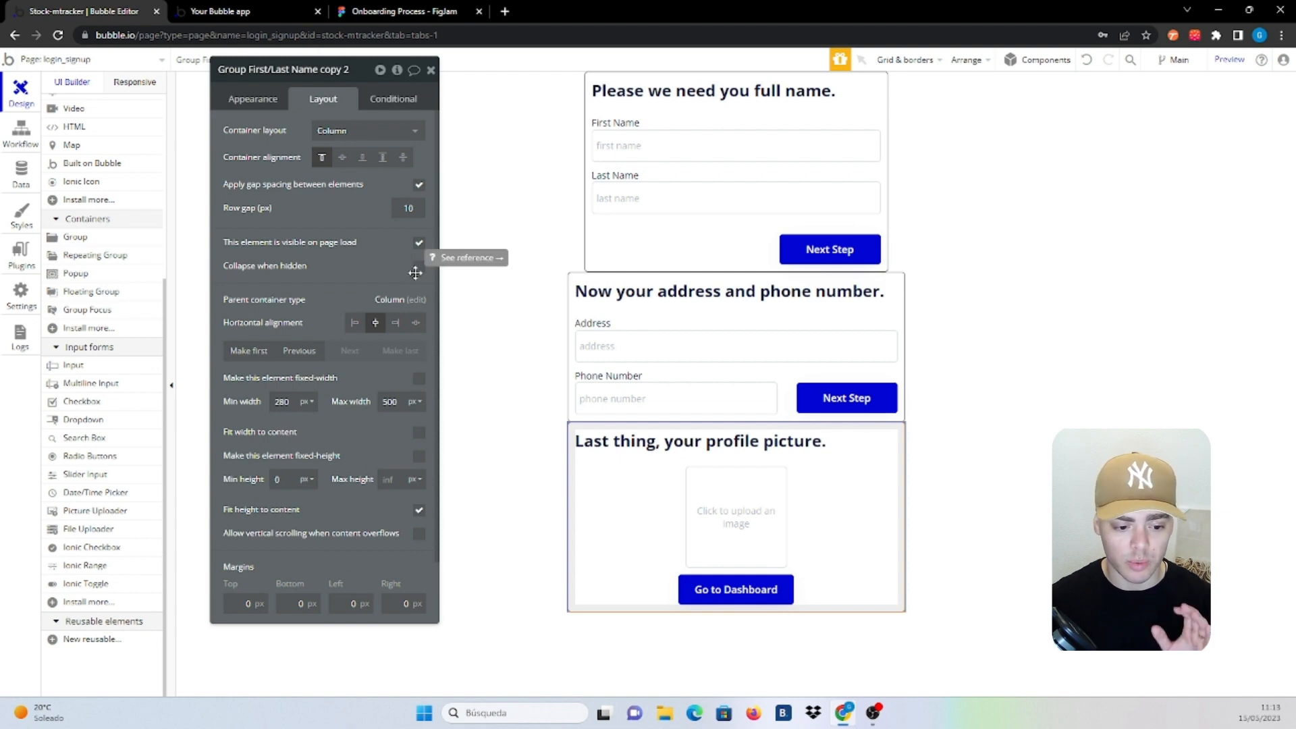
{"action": "left_click", "coordinate": [419, 267]}
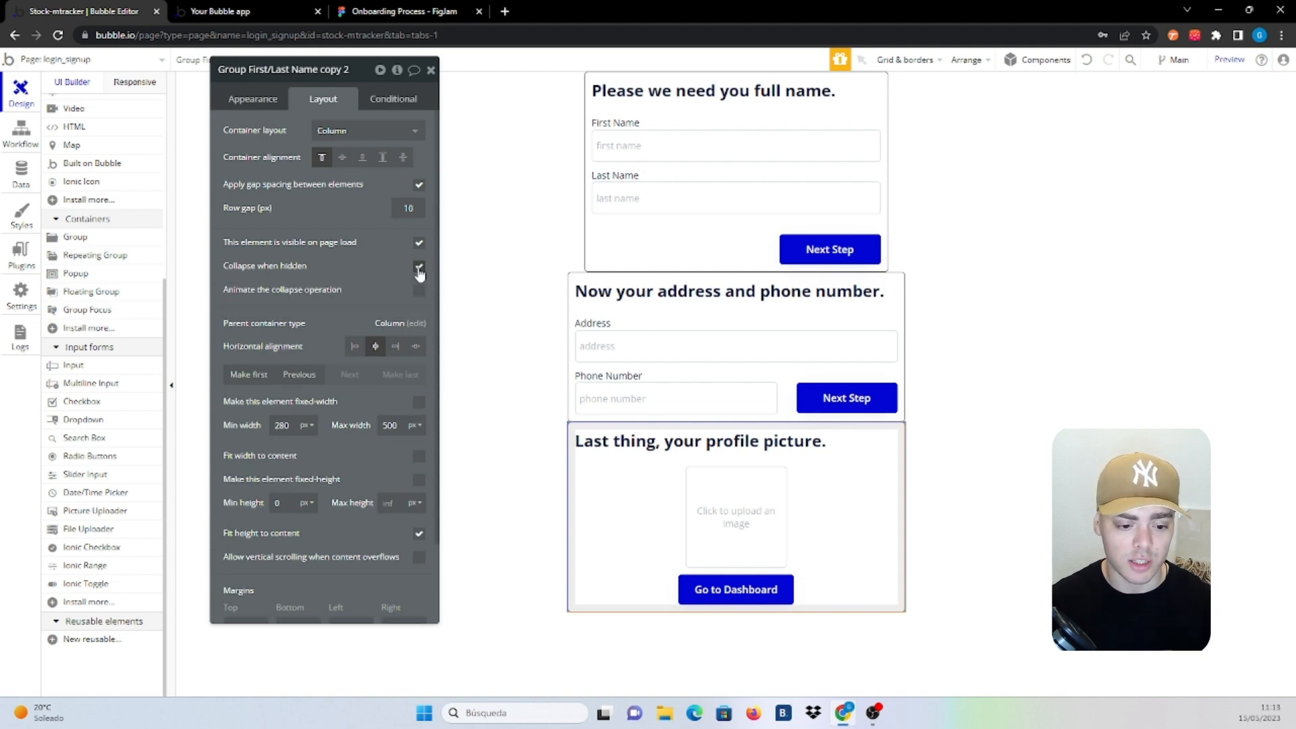
{"action": "left_click", "coordinate": [419, 243]}
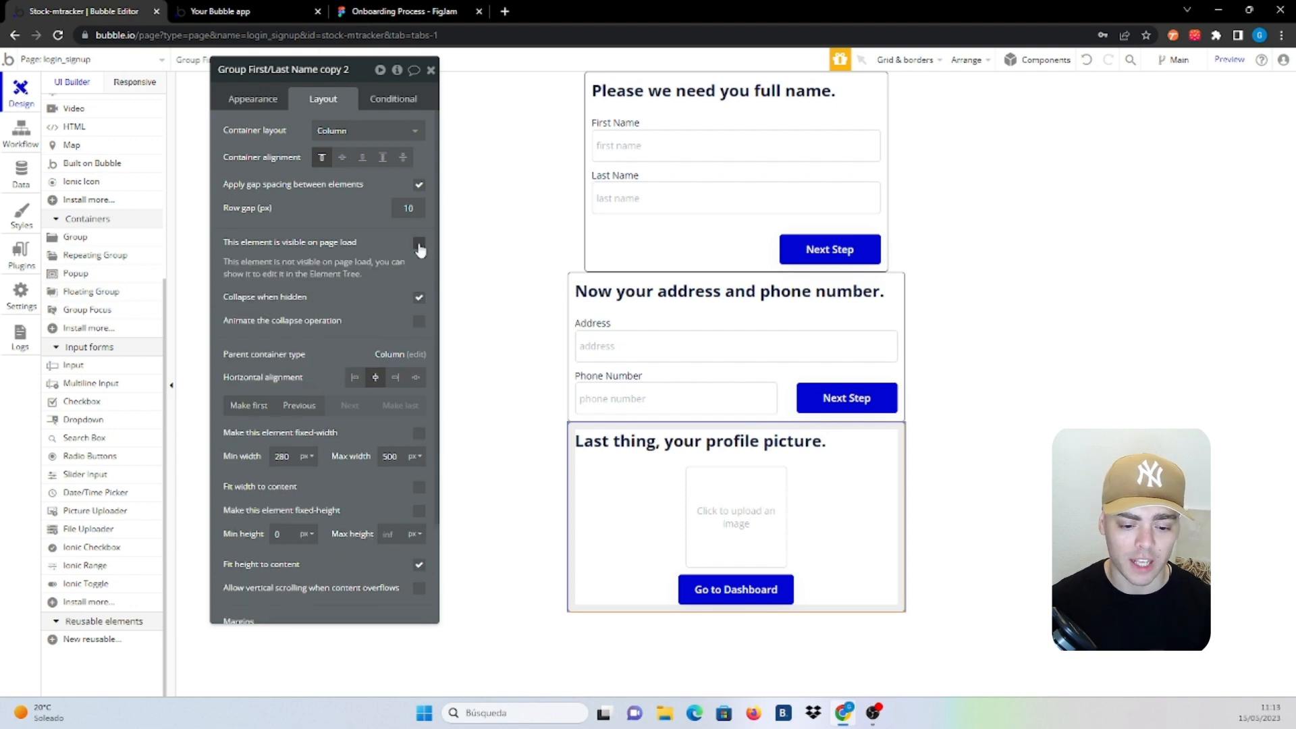
{"action": "left_click", "coordinate": [750, 318]}
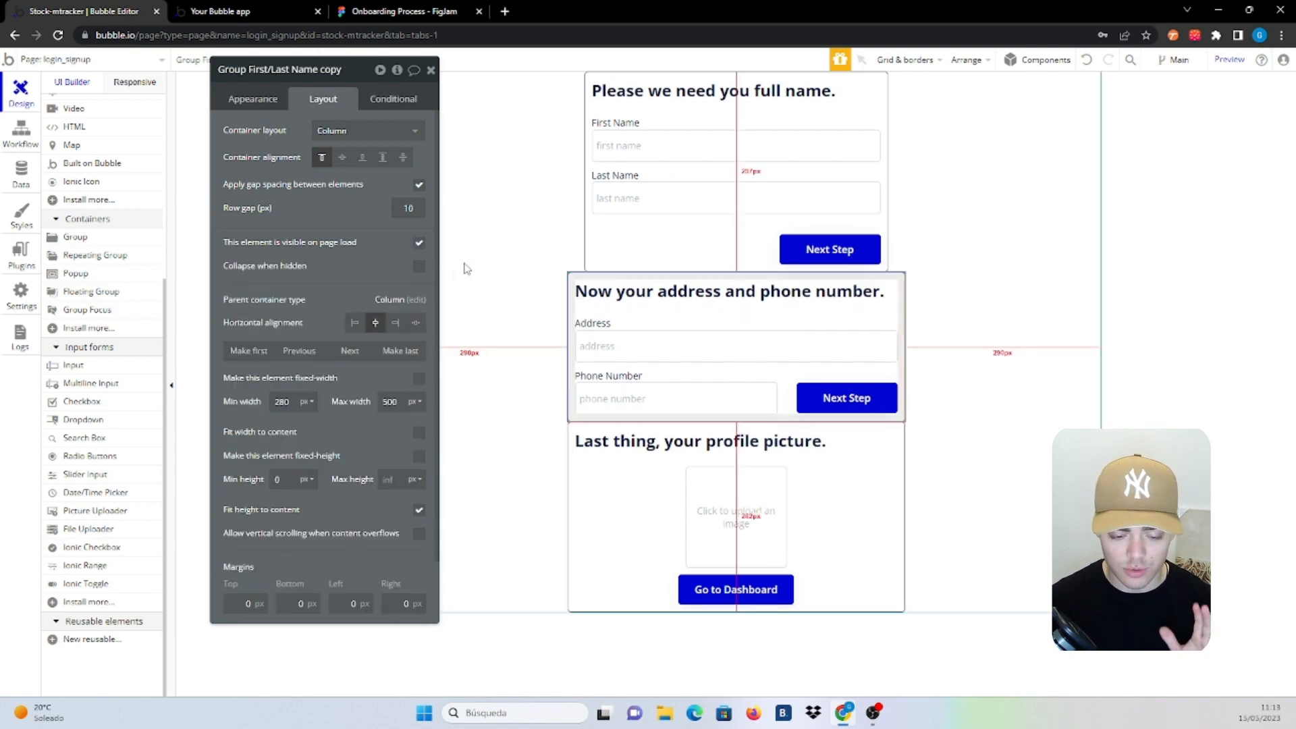
{"action": "left_click", "coordinate": [418, 266]}
{"action": "left_click", "coordinate": [599, 228]}
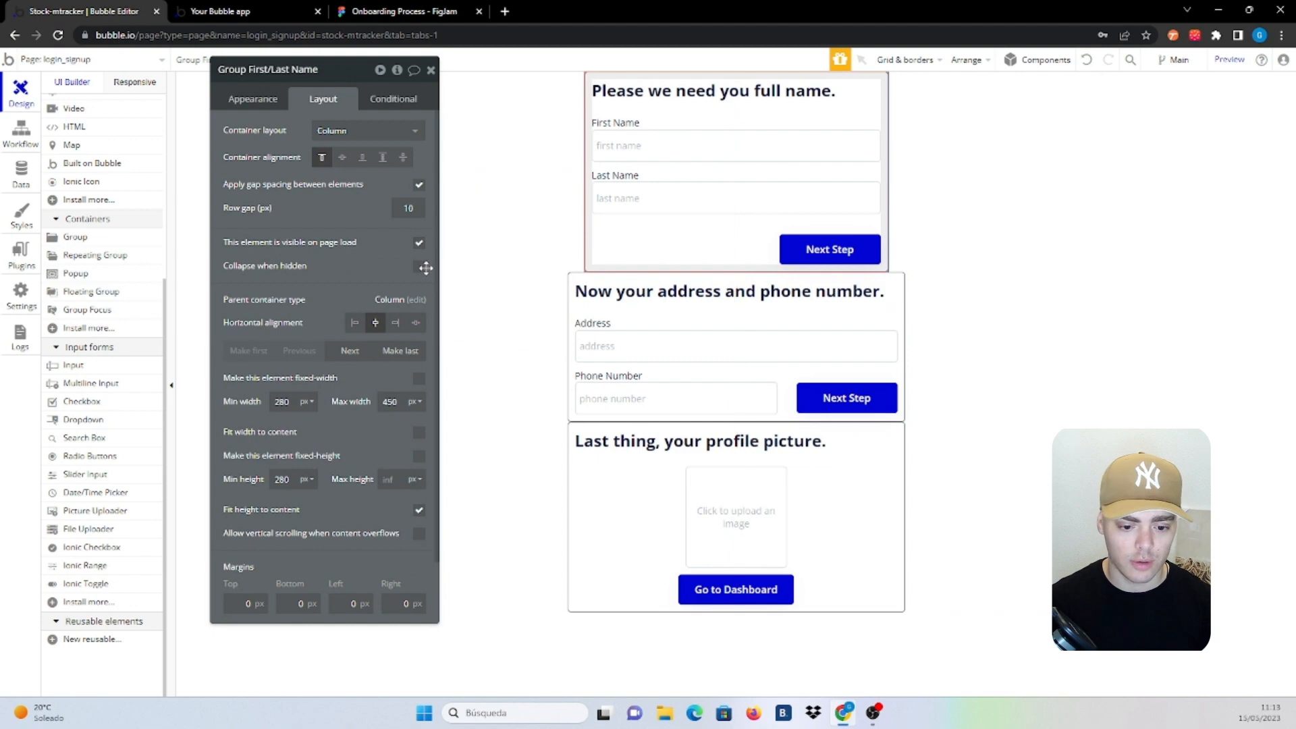
{"action": "left_click", "coordinate": [418, 266]}
{"action": "left_click", "coordinate": [418, 242]}
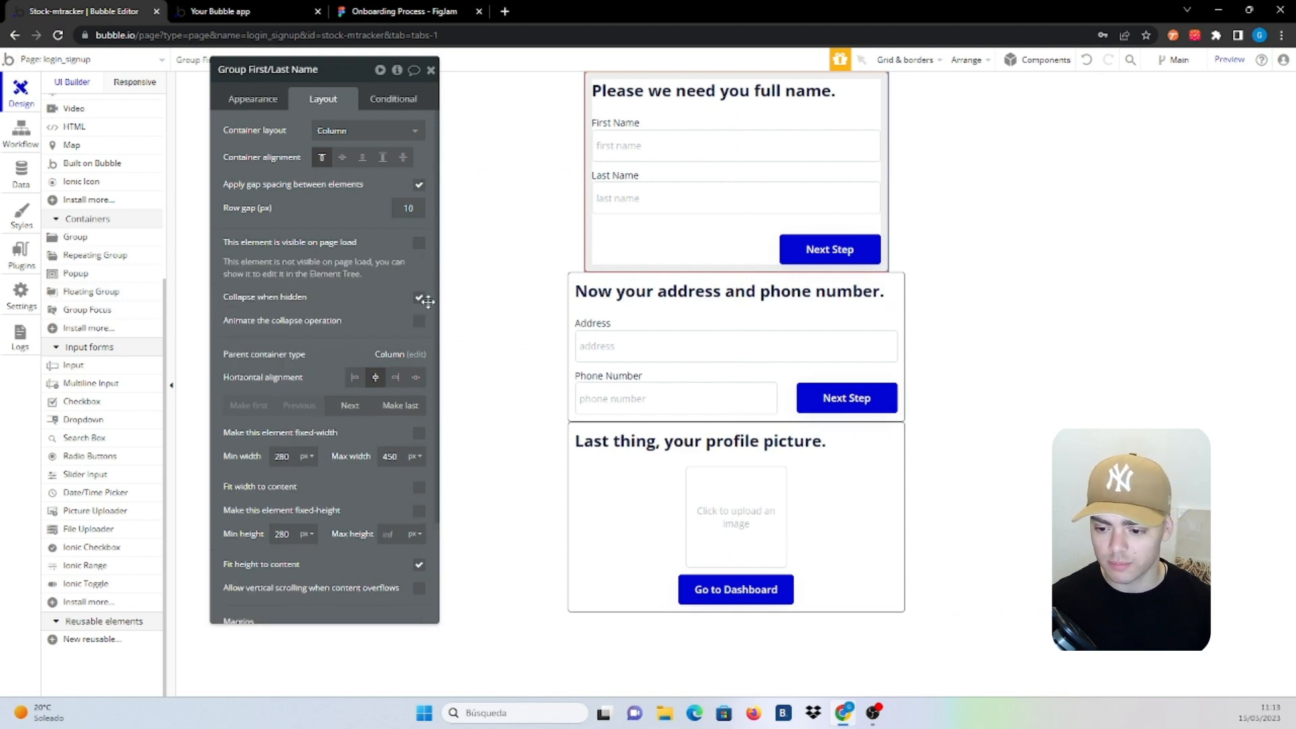
Review the three step groups' settings, then reveal Group Login/Signup for editing
{"action": "left_click", "coordinate": [957, 279]}
{"action": "left_click", "coordinate": [719, 251]}
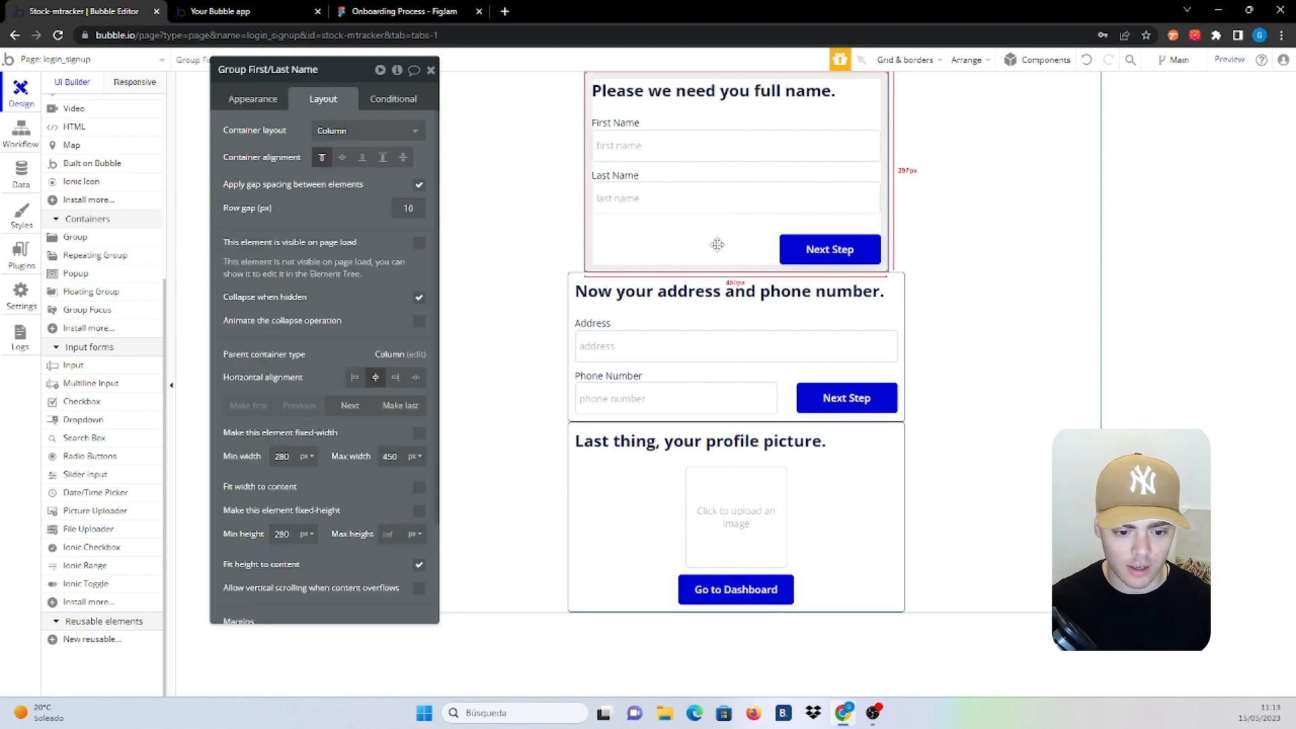
{"action": "left_click", "coordinate": [763, 374]}
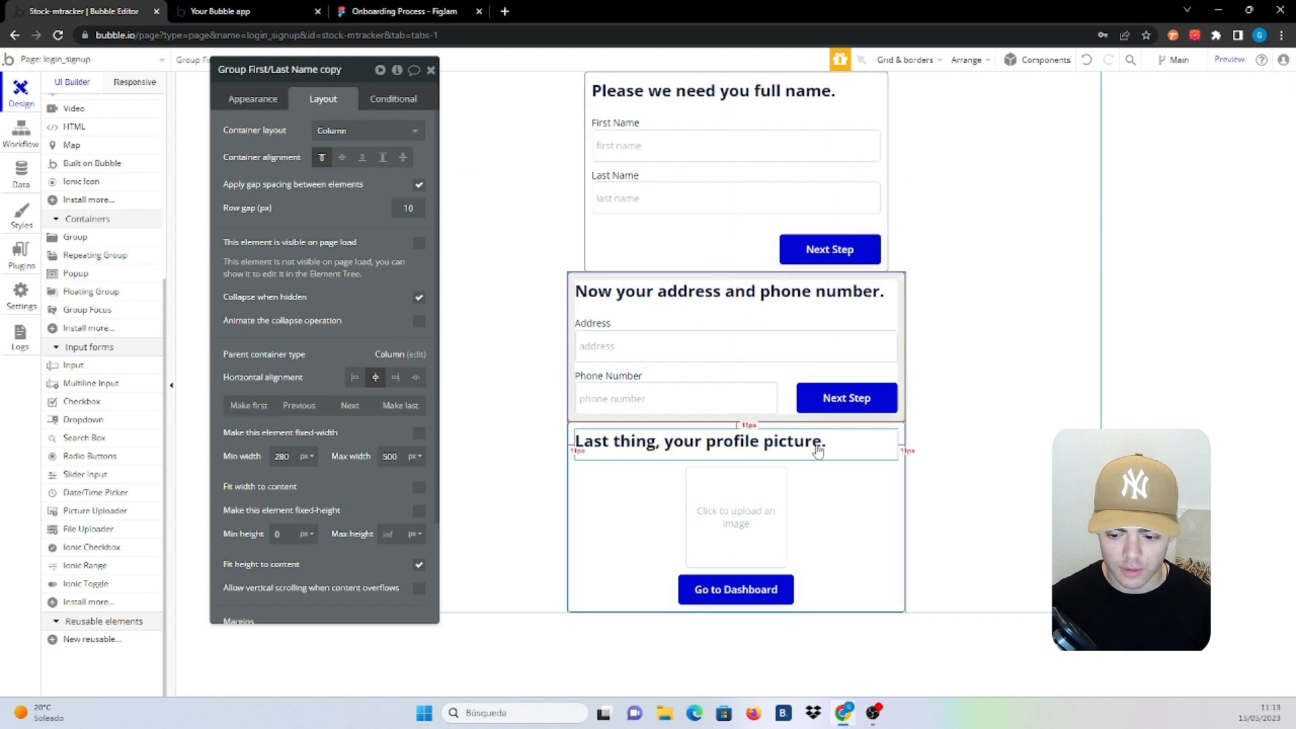
{"action": "left_click", "coordinate": [814, 464]}
{"action": "scroll", "coordinate": [127, 223], "scroll_direction": "up", "scroll_amount": 4}
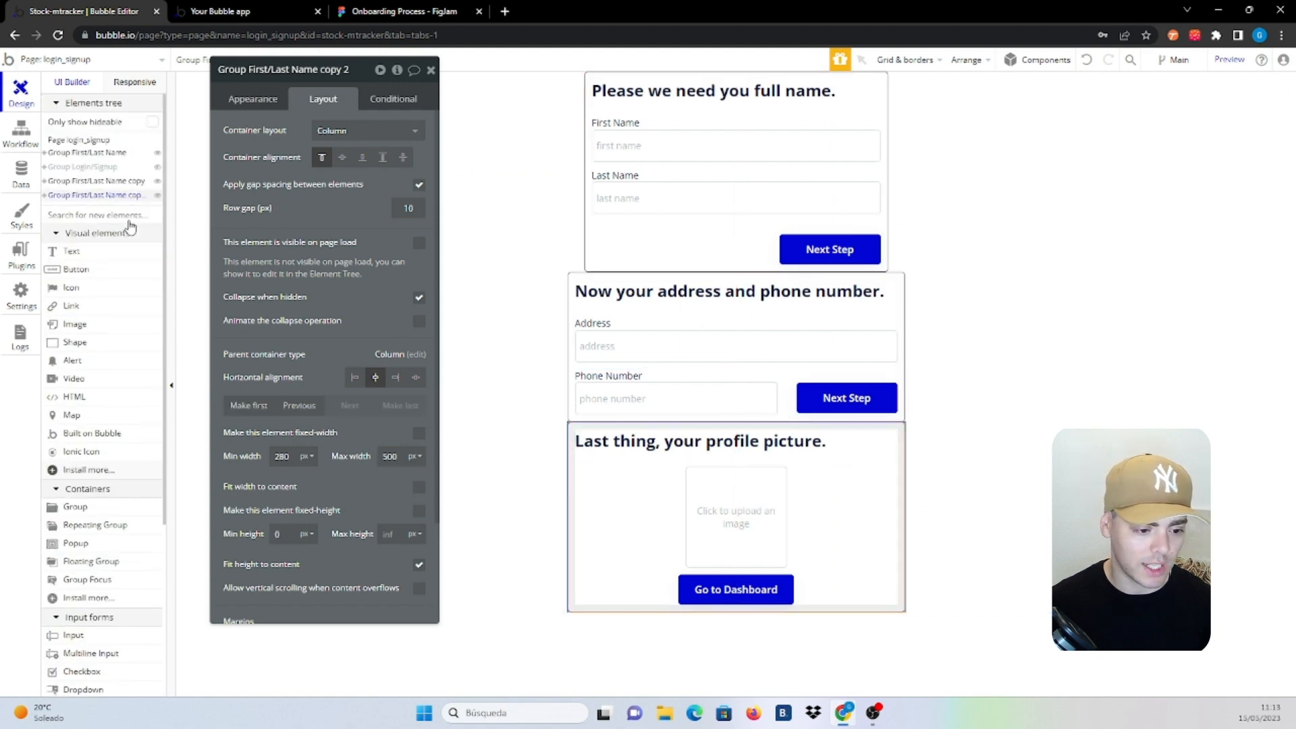
{"action": "left_click", "coordinate": [158, 167]}
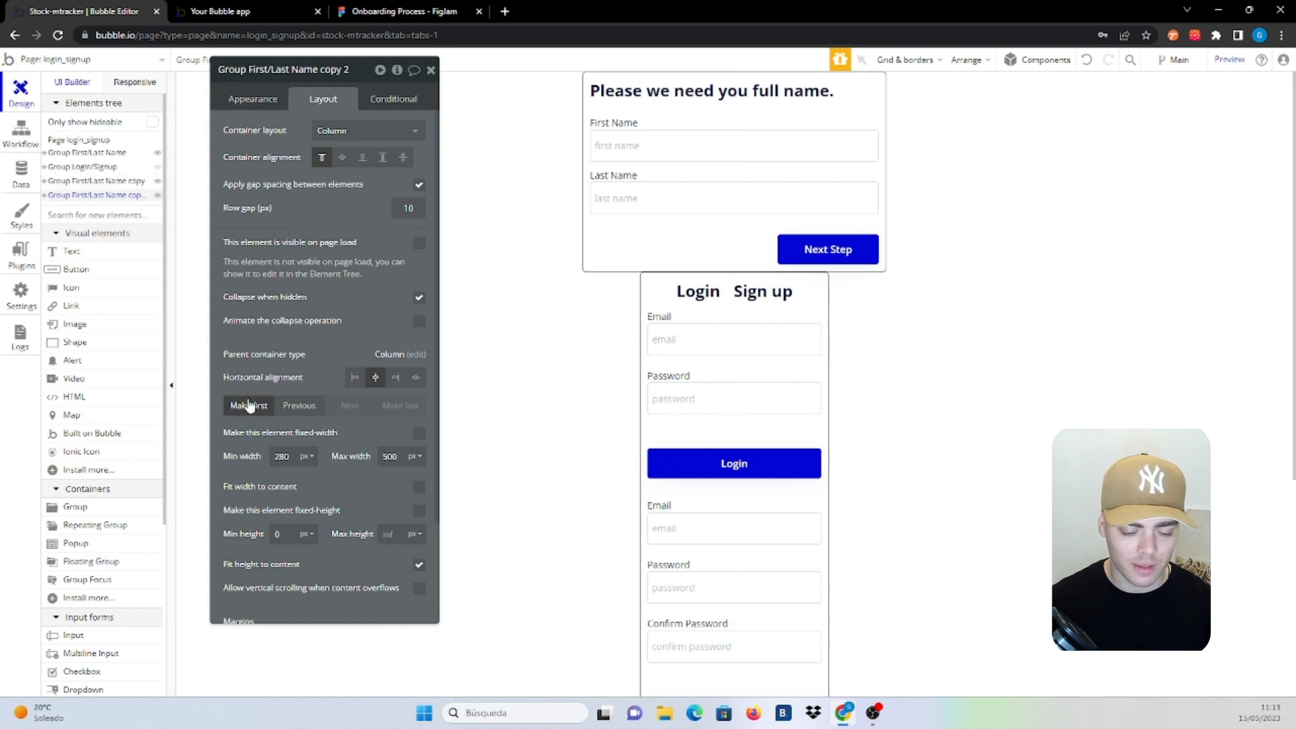
{"action": "scroll", "coordinate": [848, 428], "scroll_direction": "down", "scroll_amount": 5}
{"action": "left_click", "coordinate": [761, 371]}
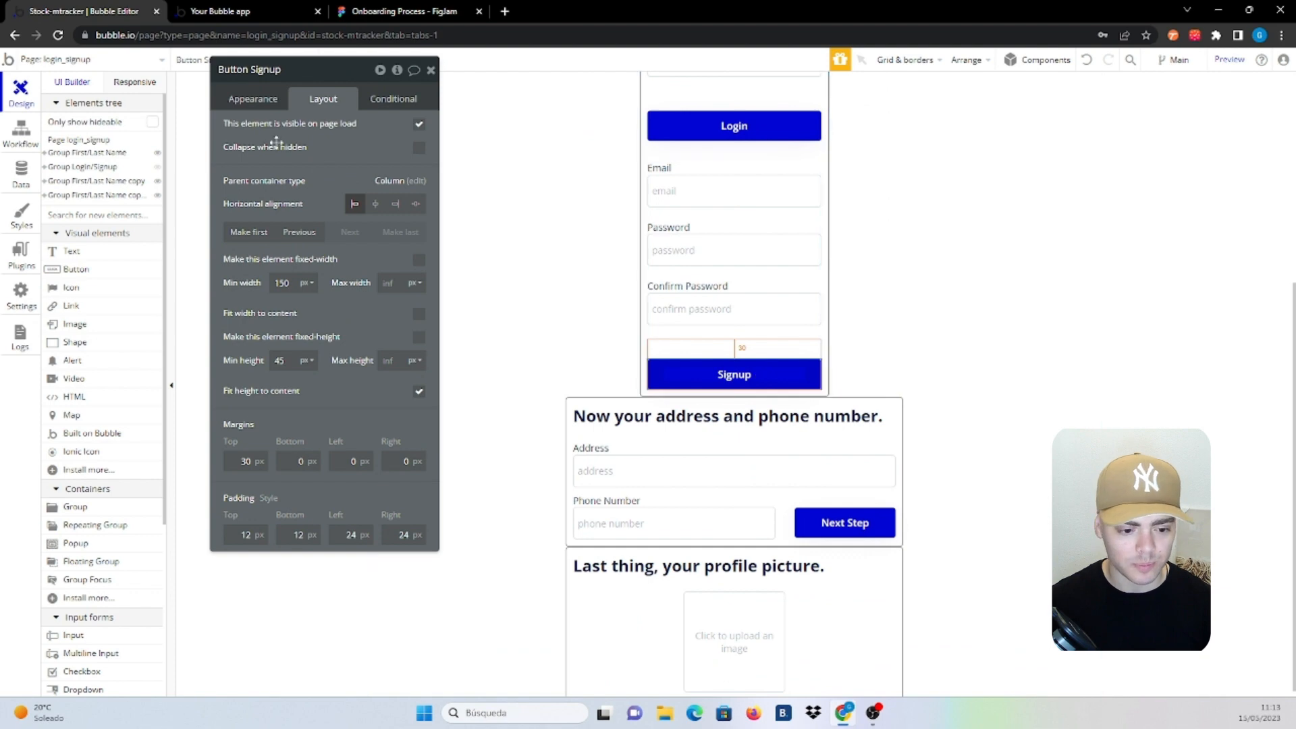
Add 'Sign the user up' to the Signup button workflow, Email from [Signup] Input Email's value
{"action": "left_click", "coordinate": [260, 101]}
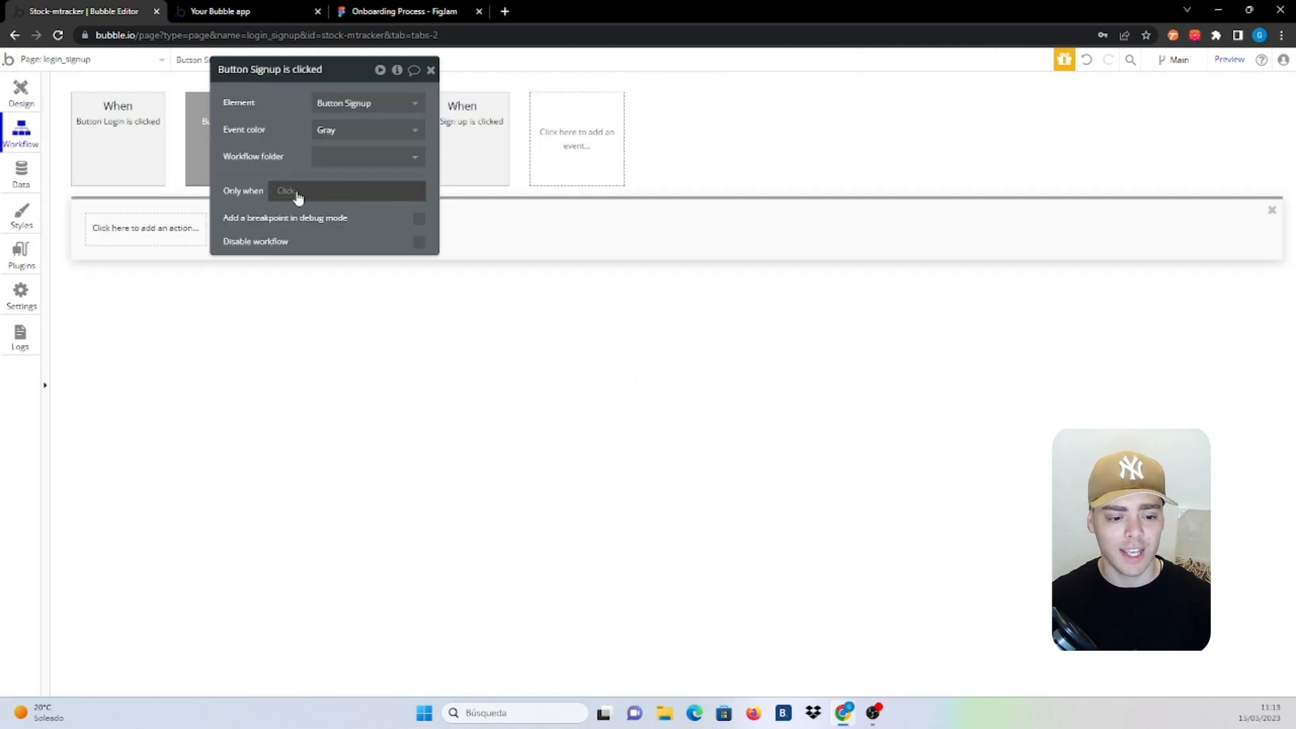
{"action": "left_click", "coordinate": [145, 228]}
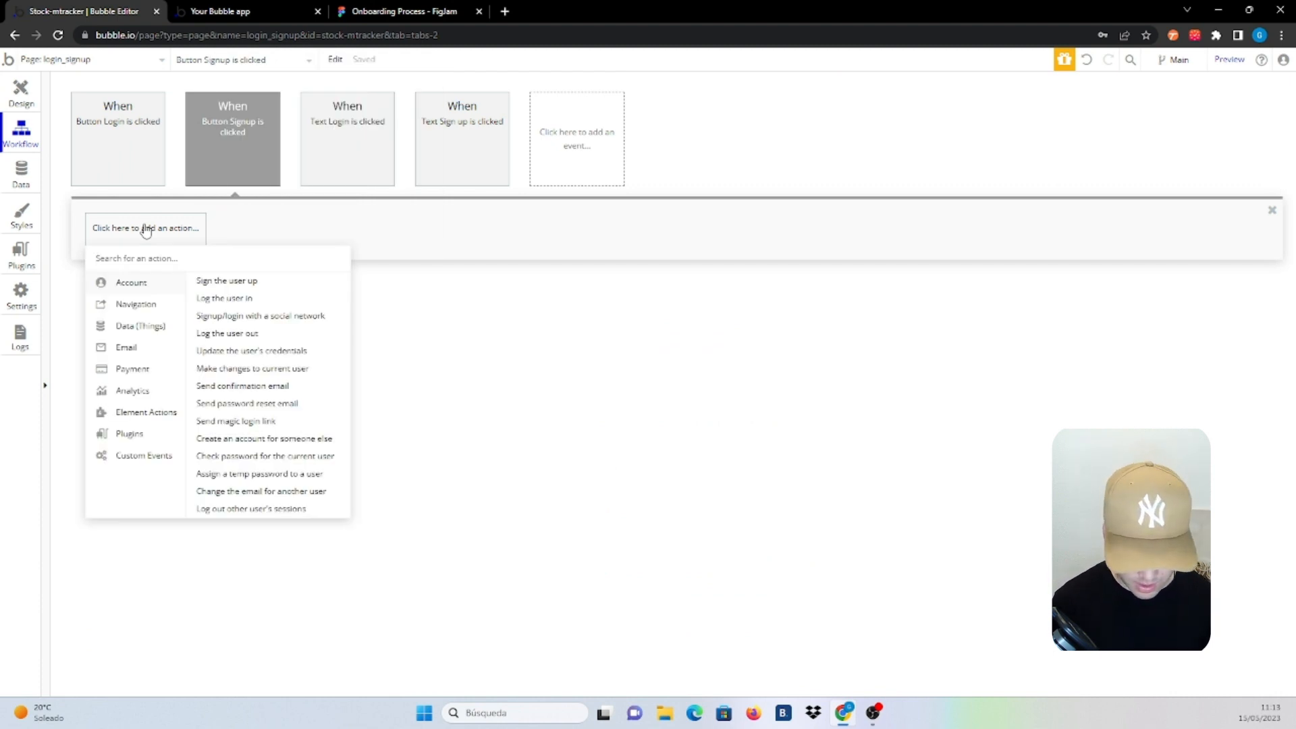
{"action": "type", "text": "sig"}
{"action": "left_click", "coordinate": [155, 282]}
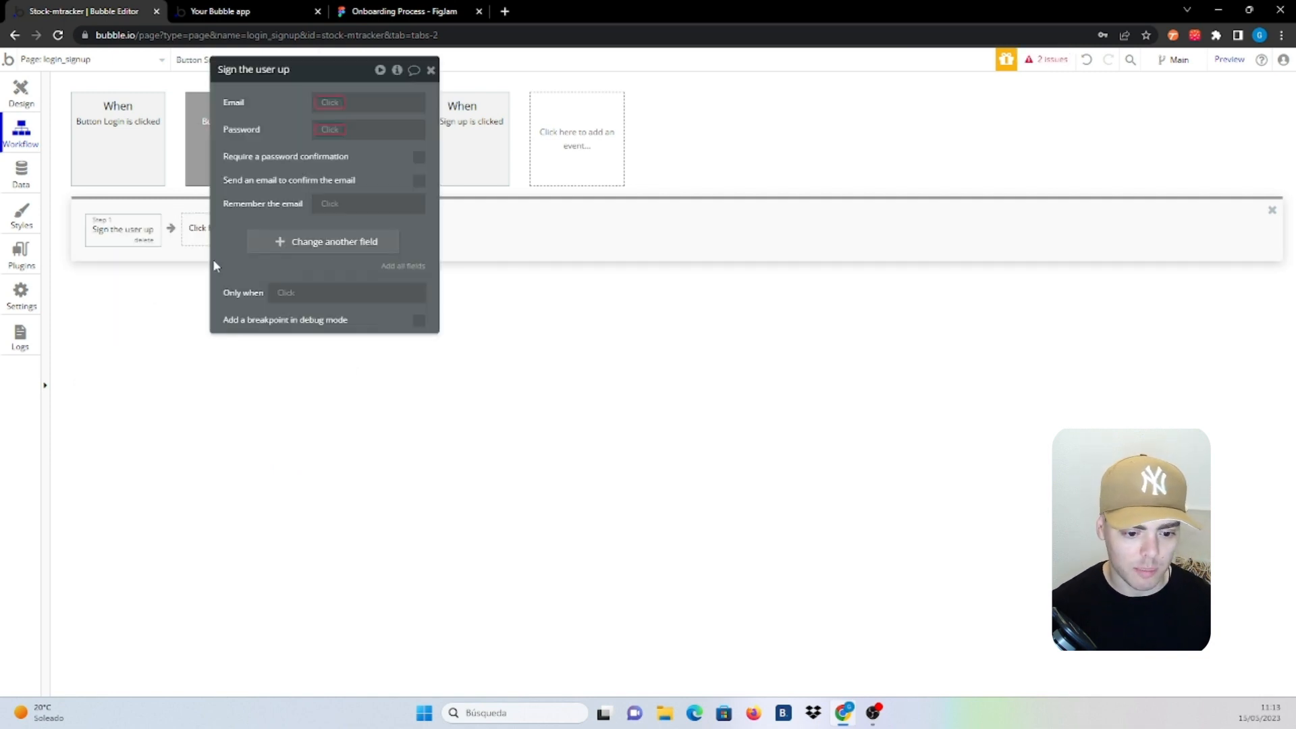
{"action": "left_click", "coordinate": [335, 103]}
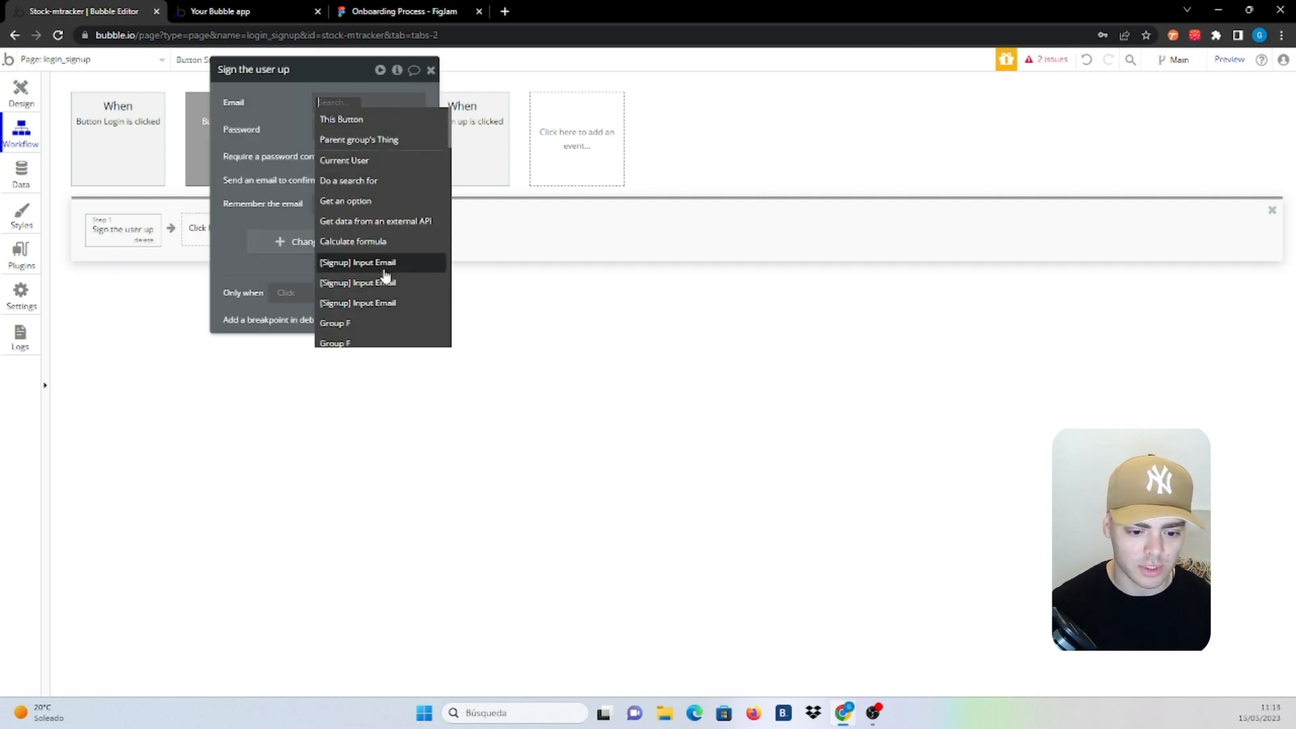
{"action": "left_click", "coordinate": [408, 268]}
{"action": "left_click", "coordinate": [364, 144]}
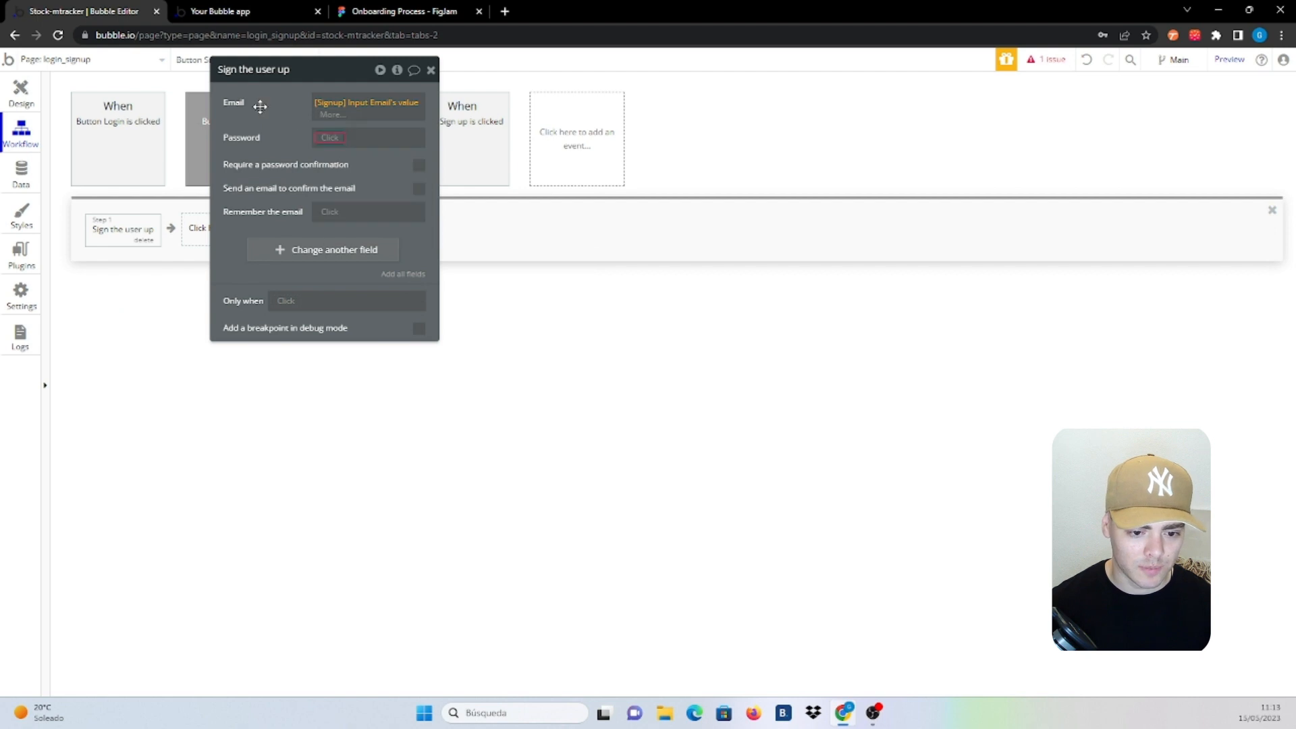
{"action": "left_click_drag", "start_coordinate": [259, 105], "coordinate": [486, 179]}
{"action": "left_click", "coordinate": [27, 89]}
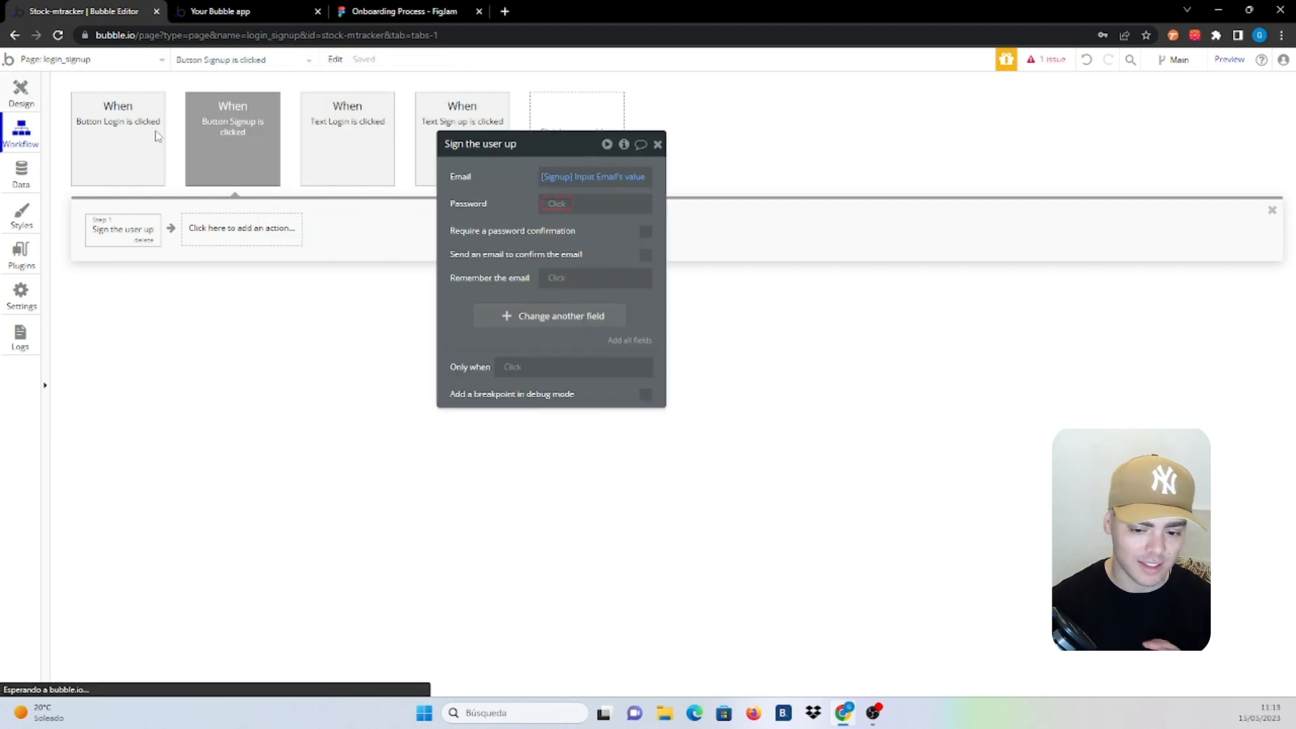
Rename the copied inputs to '[Signup] Input Password' and '[Signup] Input Confirm Password'
{"action": "left_click", "coordinate": [755, 202]}
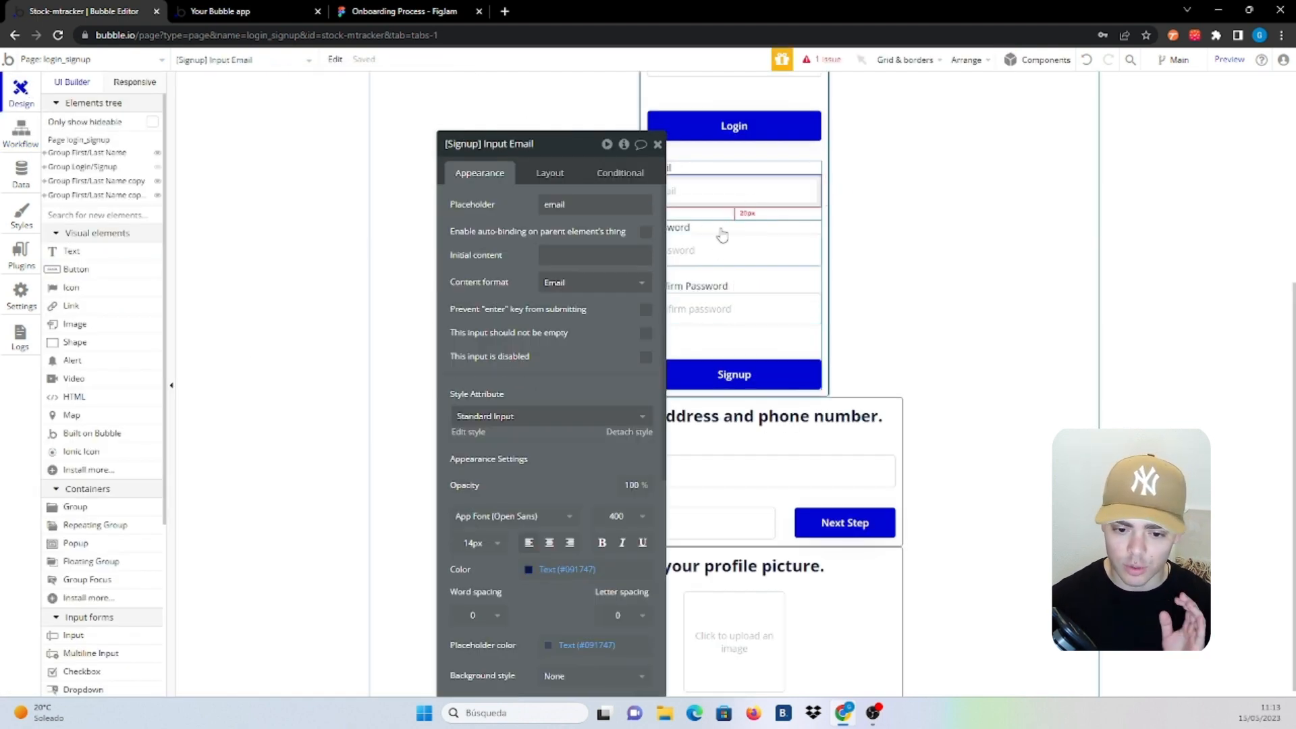
{"action": "left_click", "coordinate": [721, 248]}
{"action": "double_click", "coordinate": [521, 143]}
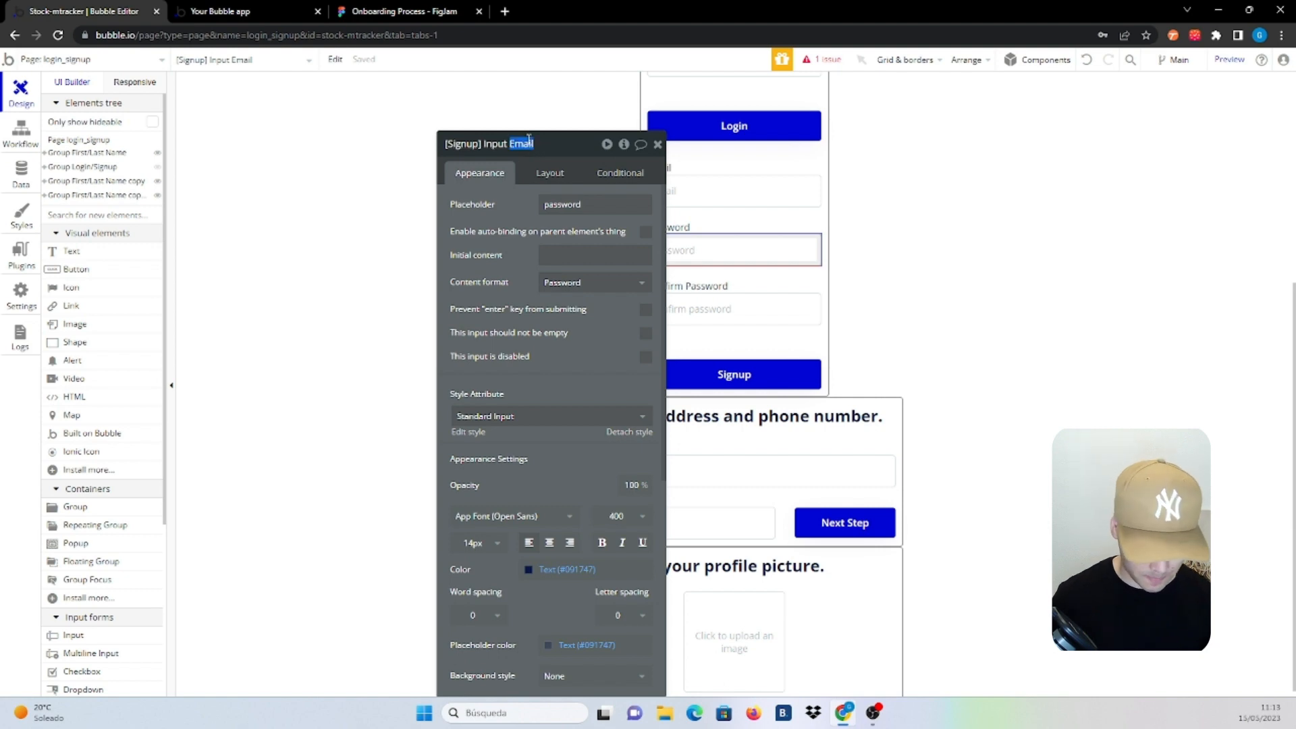
{"action": "type", "text": "Password"}
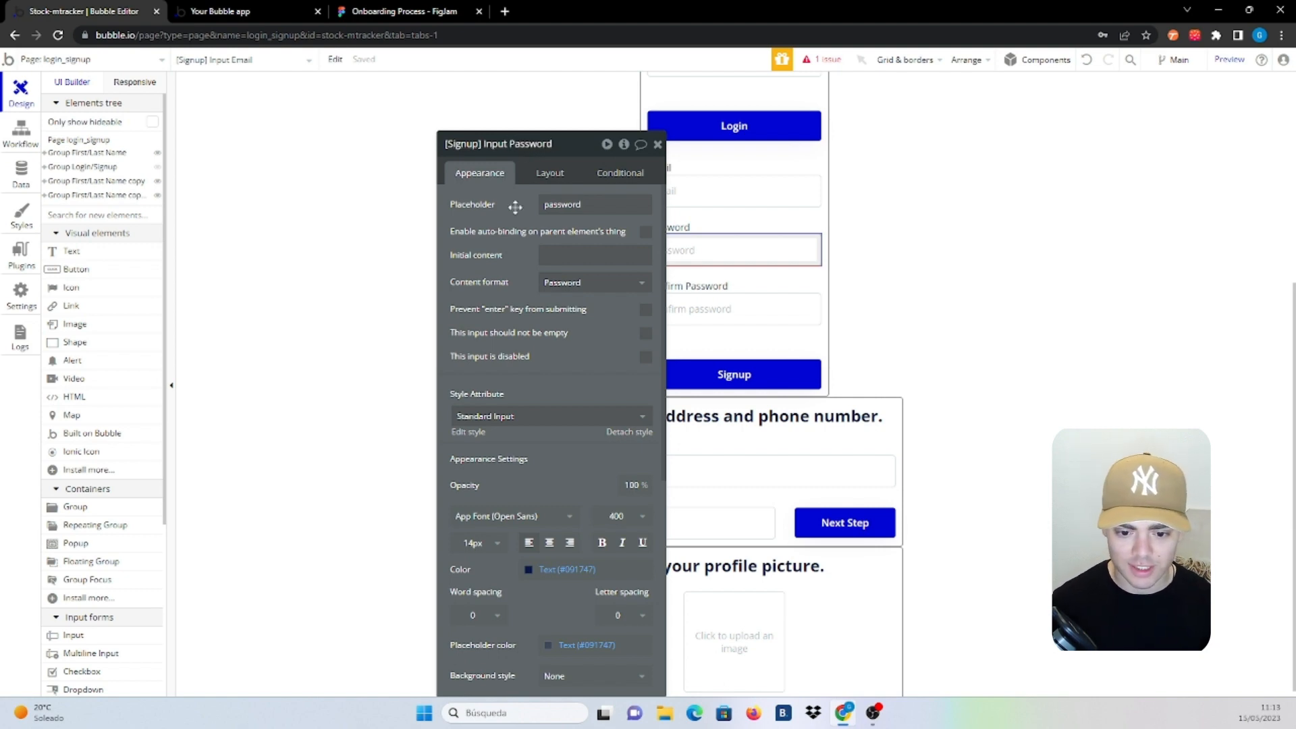
{"action": "left_click_drag", "start_coordinate": [515, 207], "coordinate": [191, 158]}
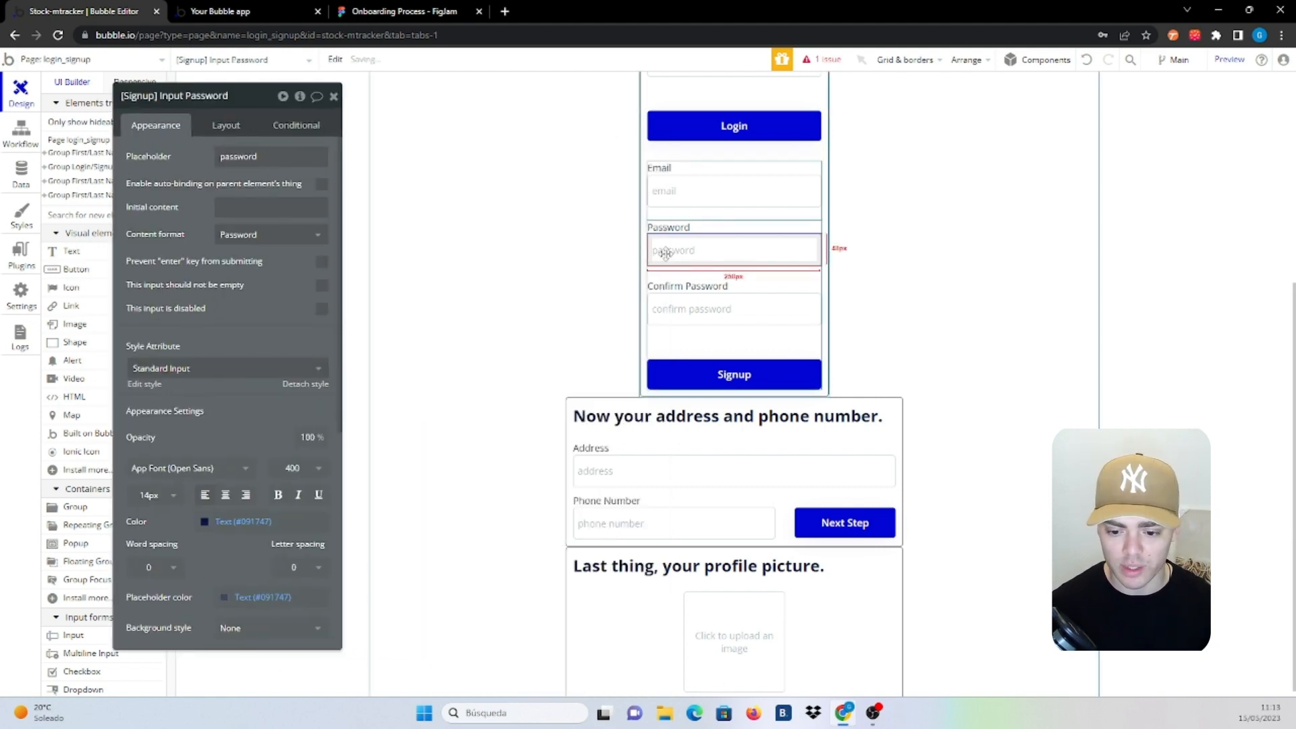
{"action": "left_click", "coordinate": [691, 309]}
{"action": "double_click", "coordinate": [212, 96]}
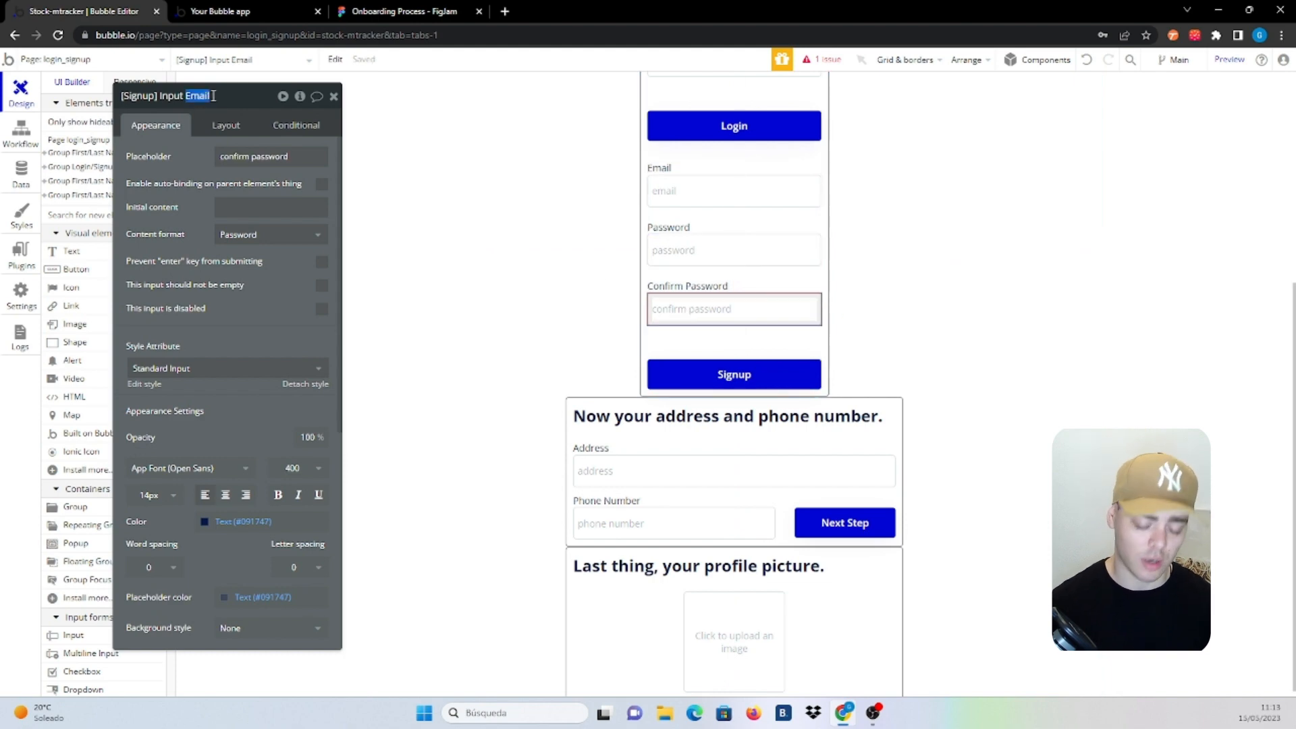
{"action": "type", "text": "Con"}
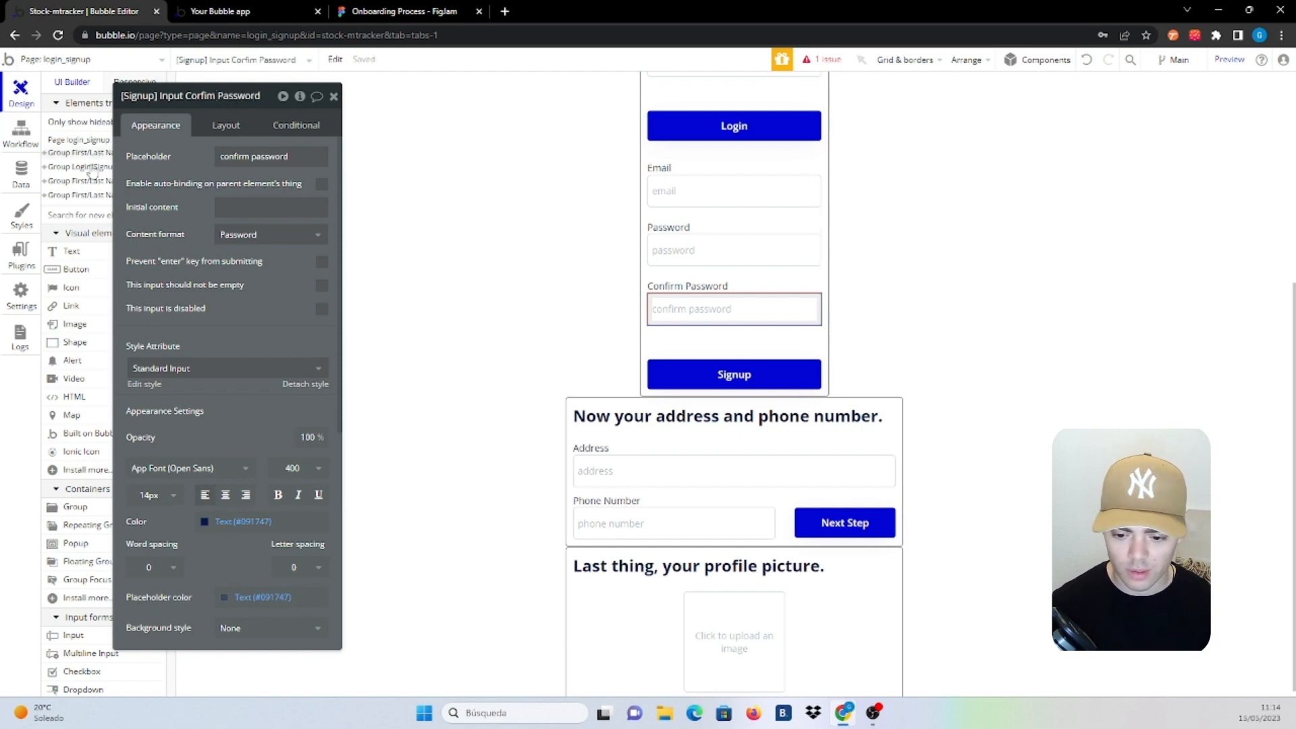
Set sign-up Password to the password input's value, requiring confirmation from the confirm input's value
{"action": "left_click", "coordinate": [720, 386]}
{"action": "left_click", "coordinate": [288, 216]}
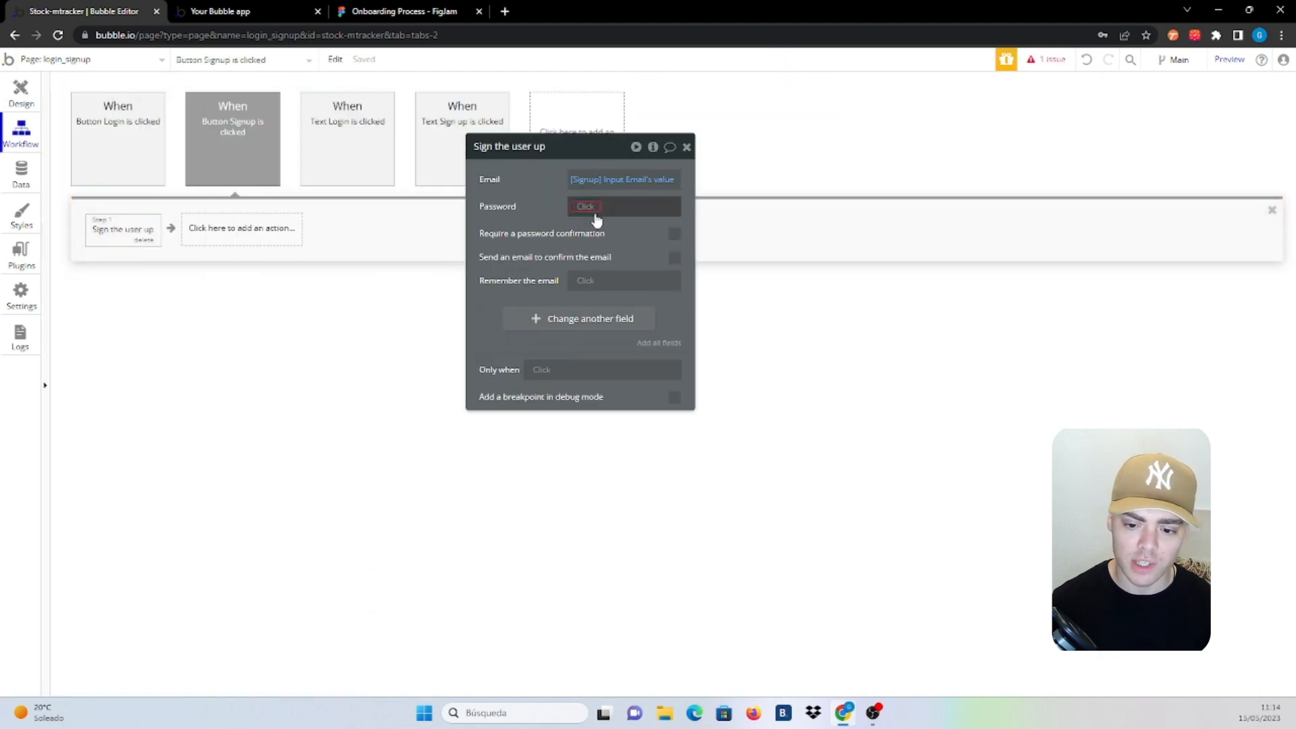
{"action": "left_click", "coordinate": [595, 214]}
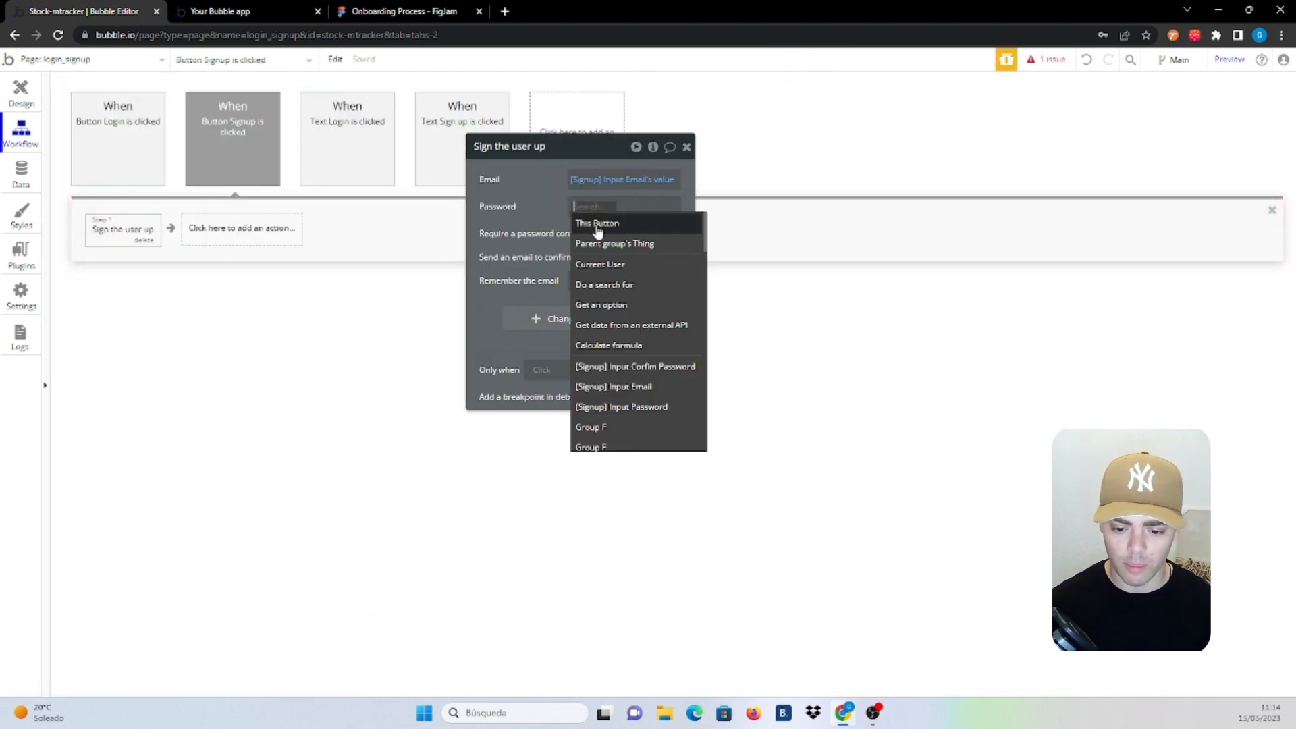
{"action": "left_click", "coordinate": [672, 413]}
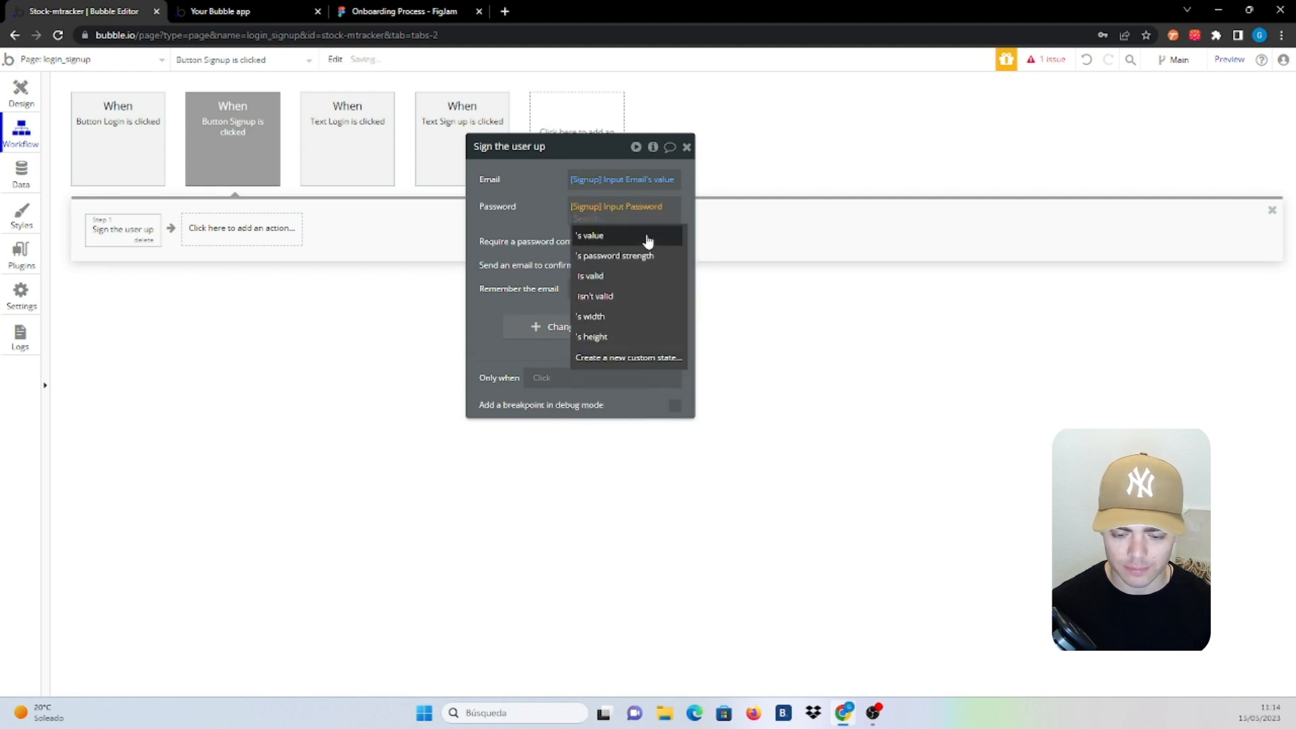
{"action": "left_click", "coordinate": [651, 238]}
{"action": "left_click", "coordinate": [674, 243]}
{"action": "left_click", "coordinate": [614, 265]}
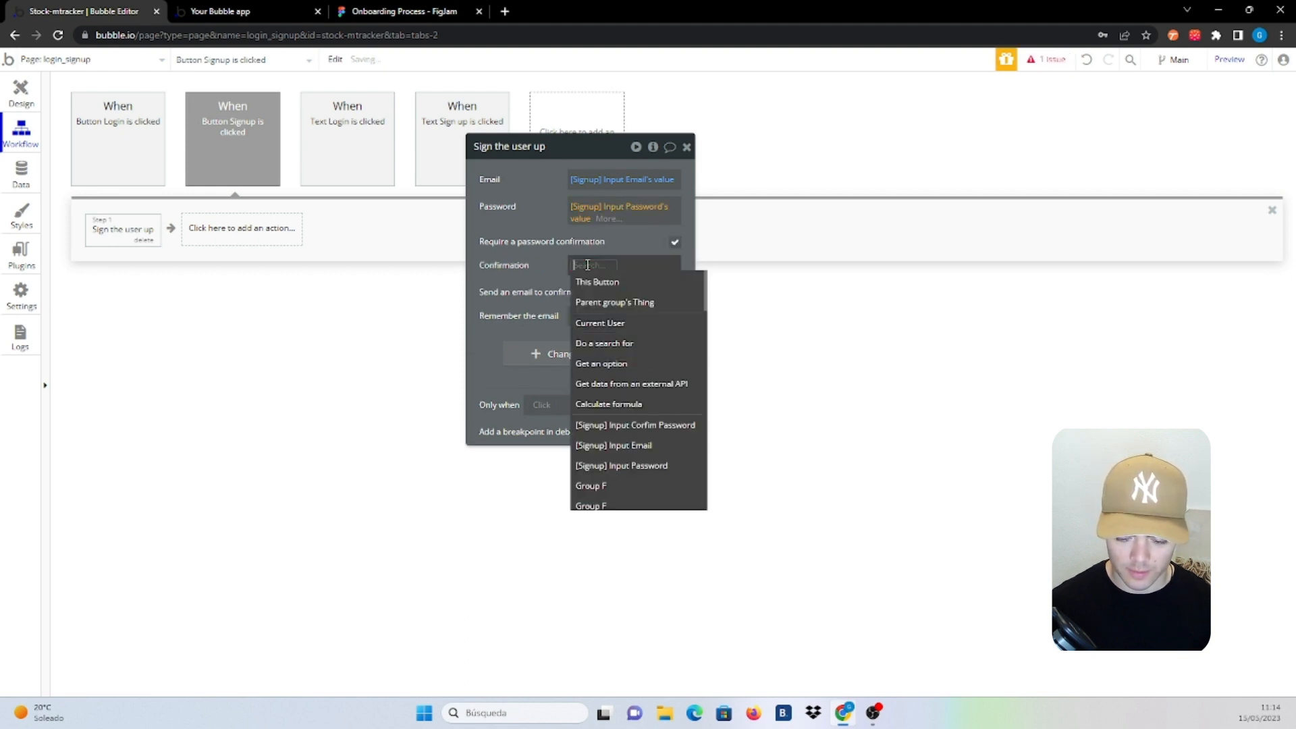
{"action": "left_click", "coordinate": [655, 425]}
{"action": "left_click", "coordinate": [652, 302]}
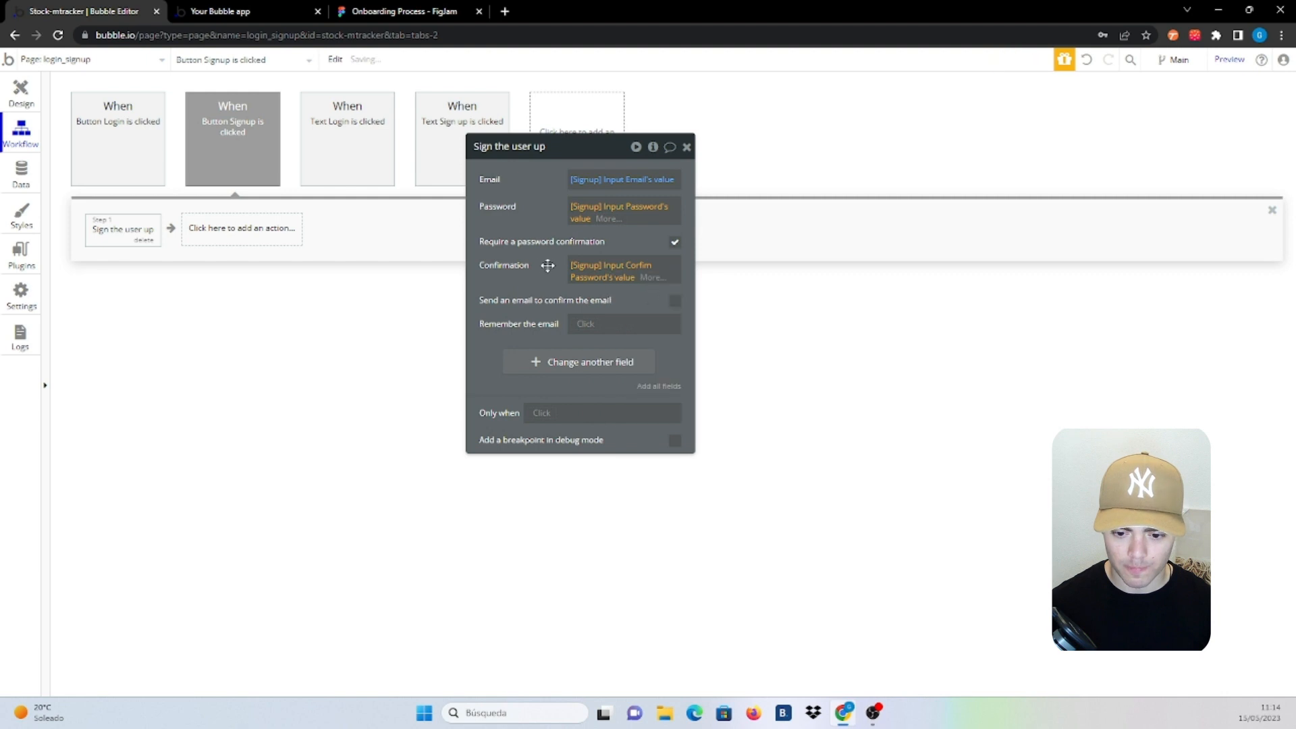
{"action": "left_click_drag", "start_coordinate": [540, 265], "coordinate": [450, 265]}
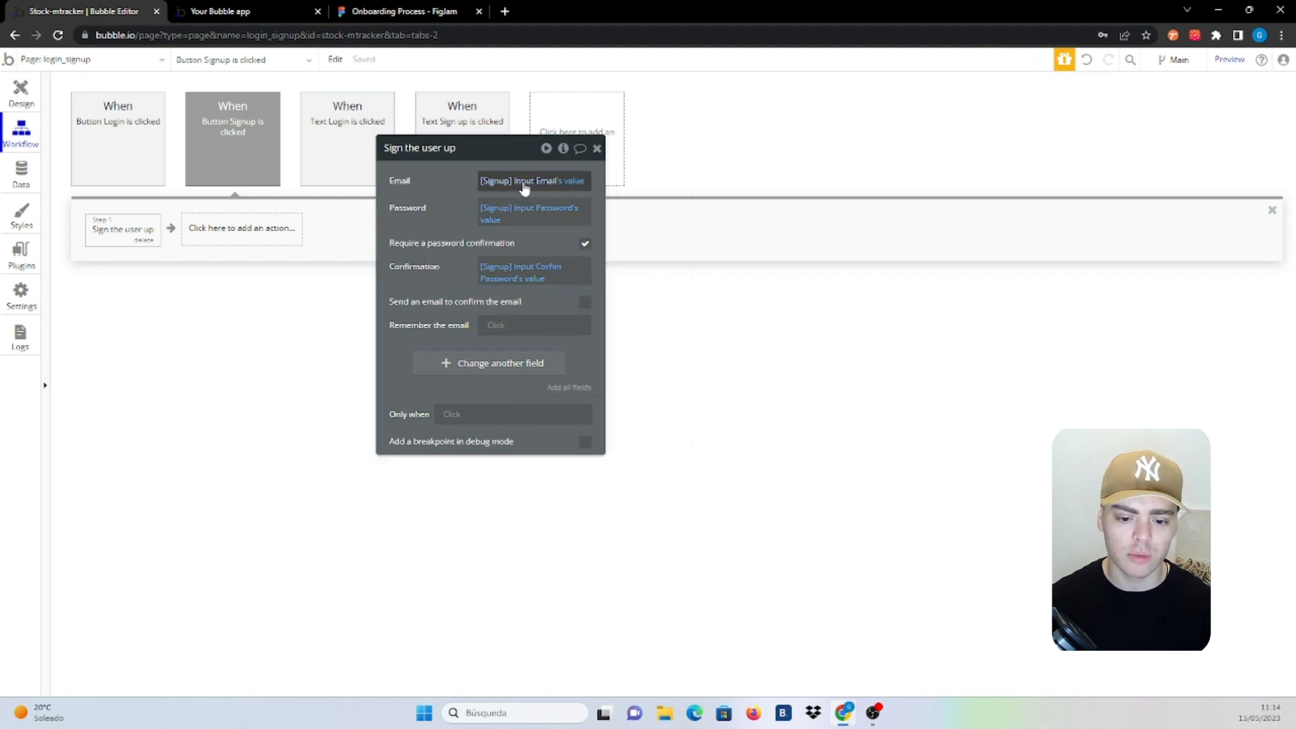
{"action": "left_click", "coordinate": [553, 182]}
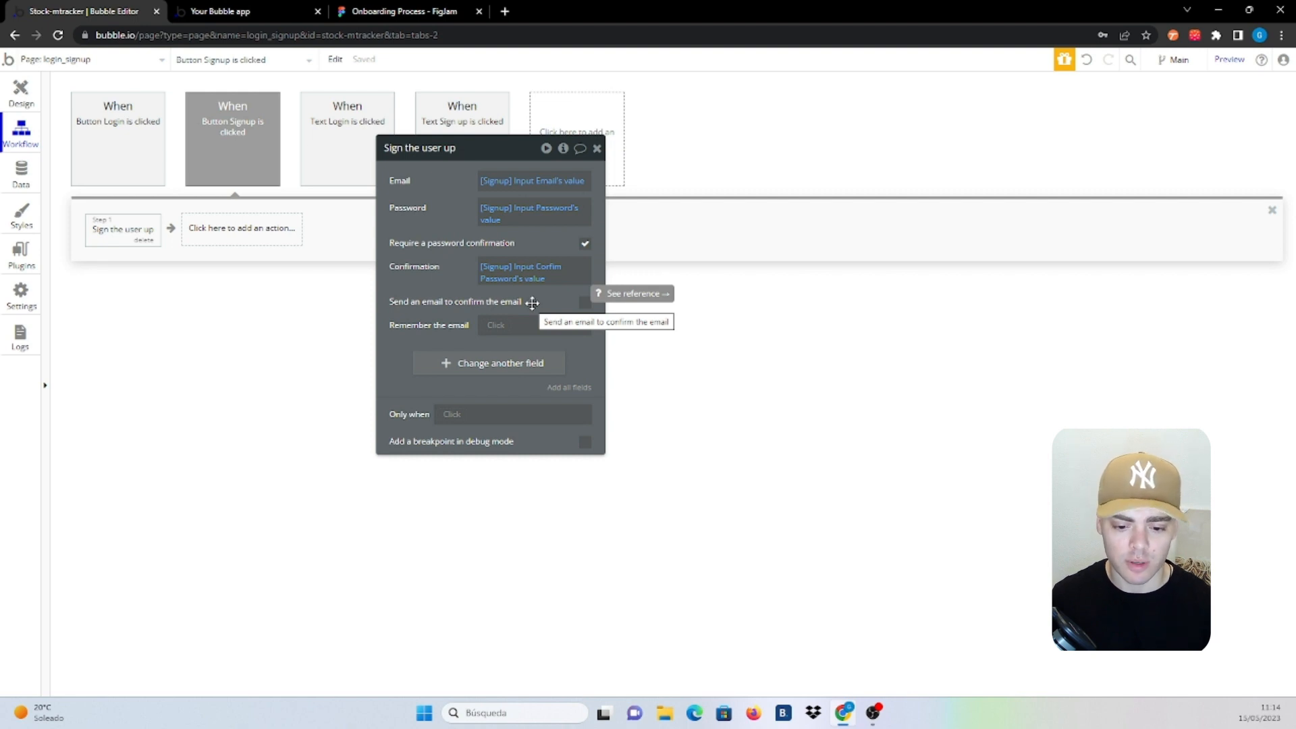
Add a 'Hide an element' action hiding Group Login/Signup after sign-up
{"action": "left_click", "coordinate": [232, 238]}
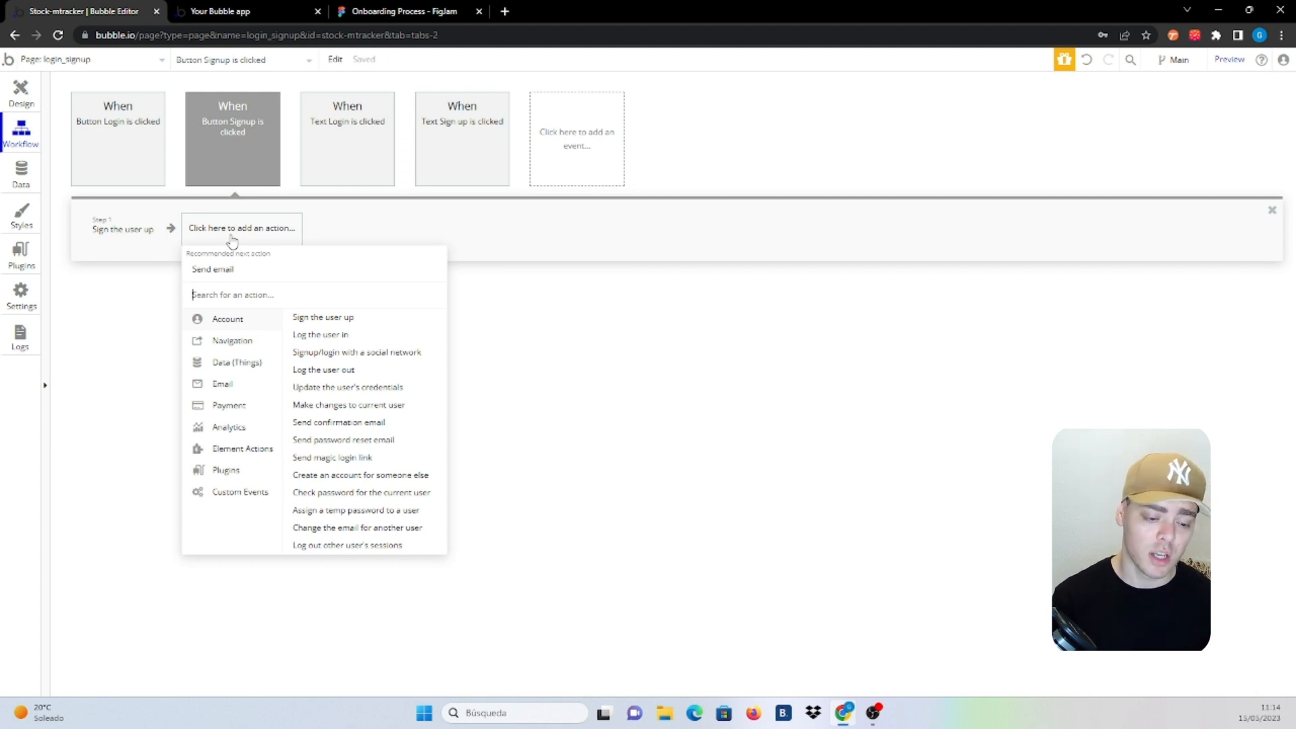
{"action": "type", "text": "Hide"}
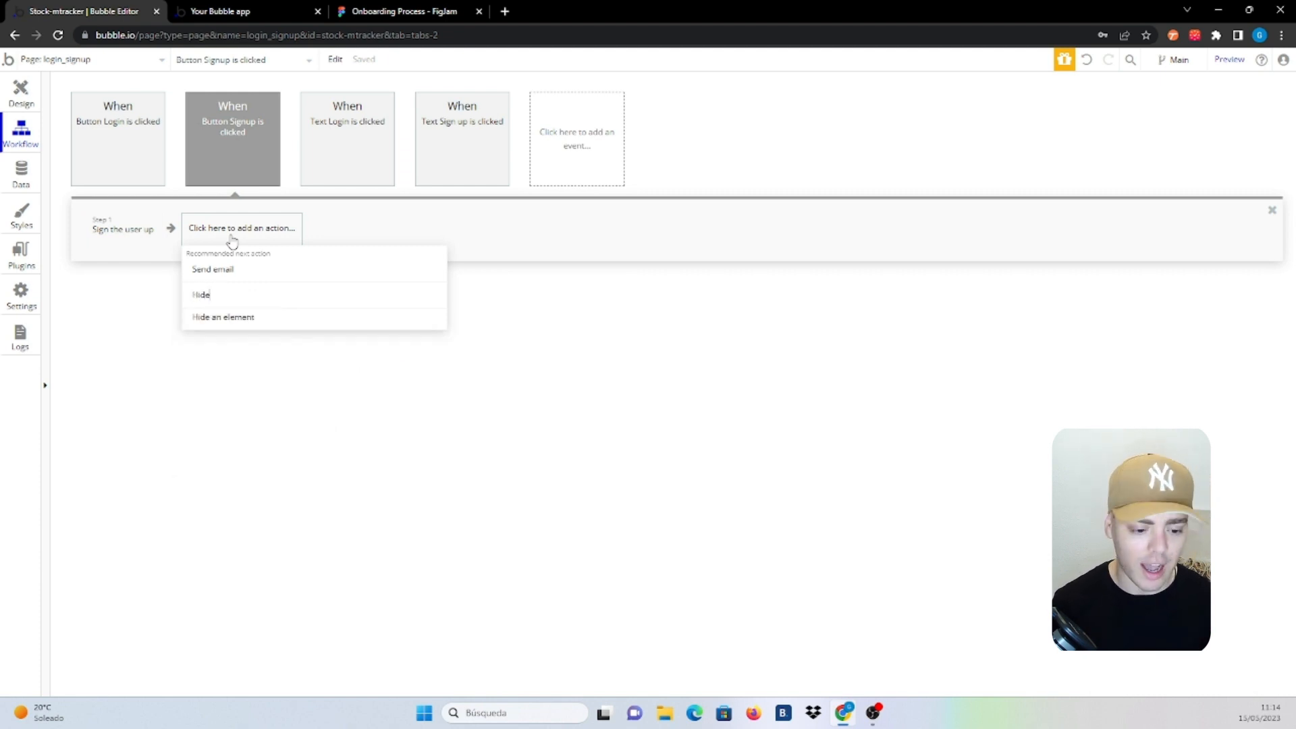
{"action": "left_click", "coordinate": [249, 324]}
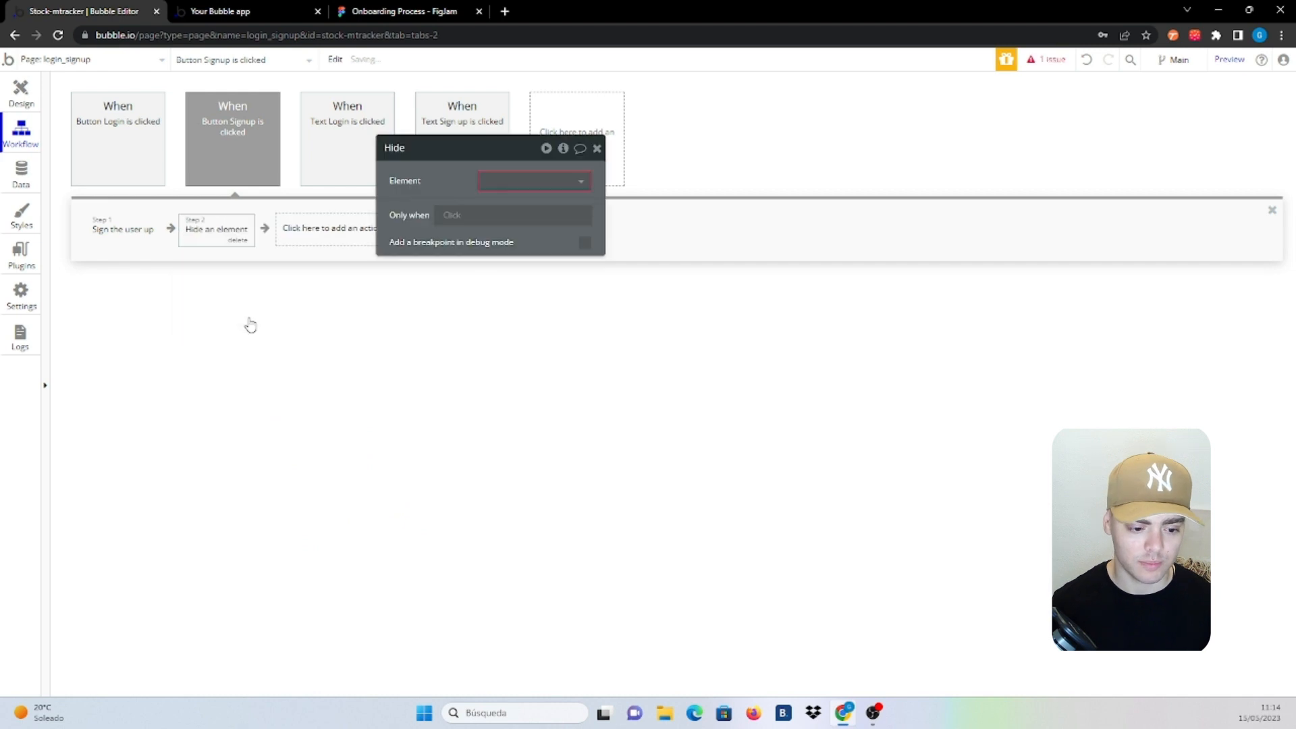
{"action": "left_click", "coordinate": [555, 185]}
{"action": "type", "text": "logi"}
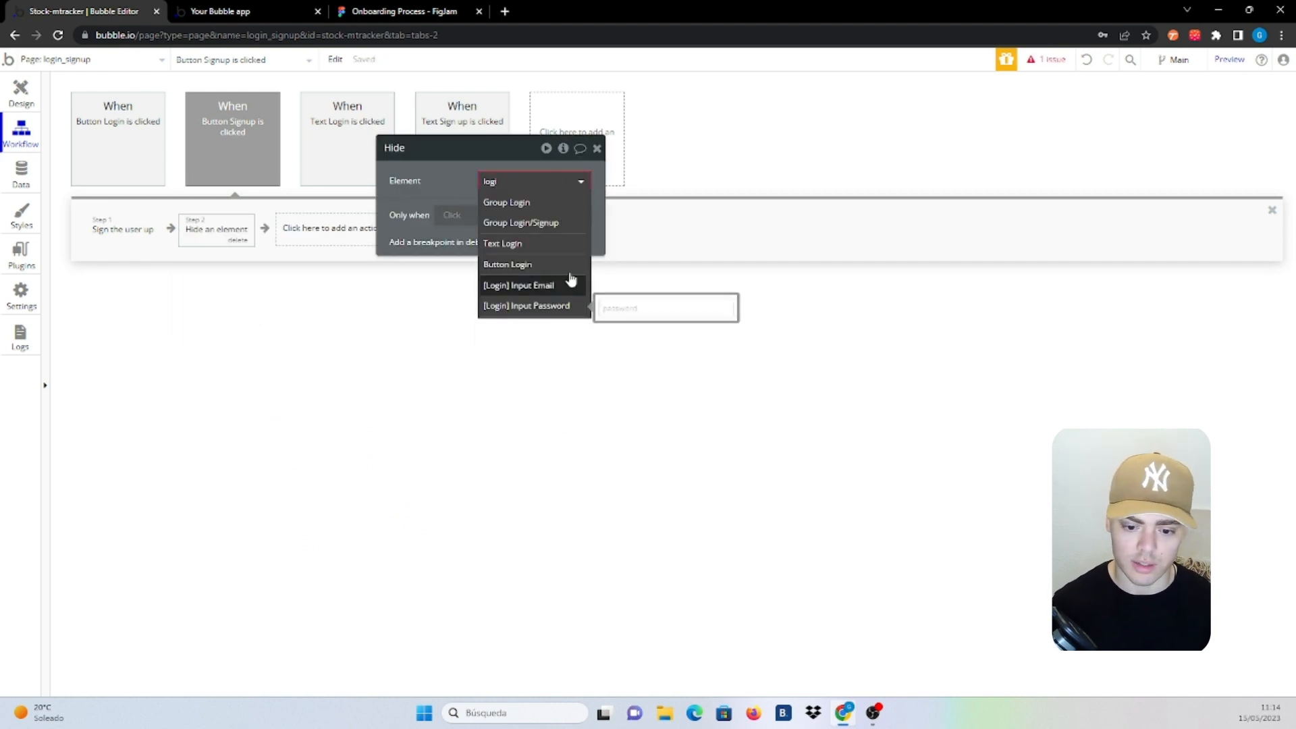
{"action": "left_click", "coordinate": [540, 222]}
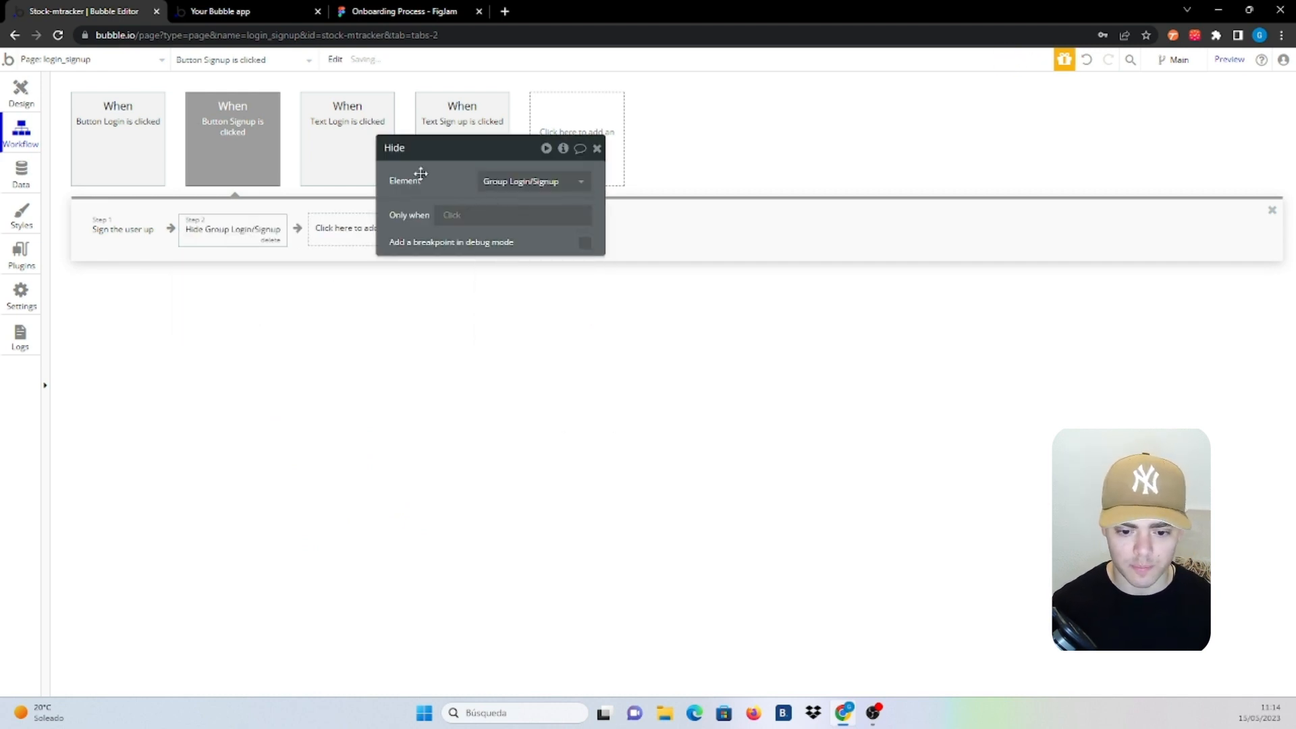
{"action": "left_click_drag", "start_coordinate": [444, 193], "coordinate": [573, 195]}
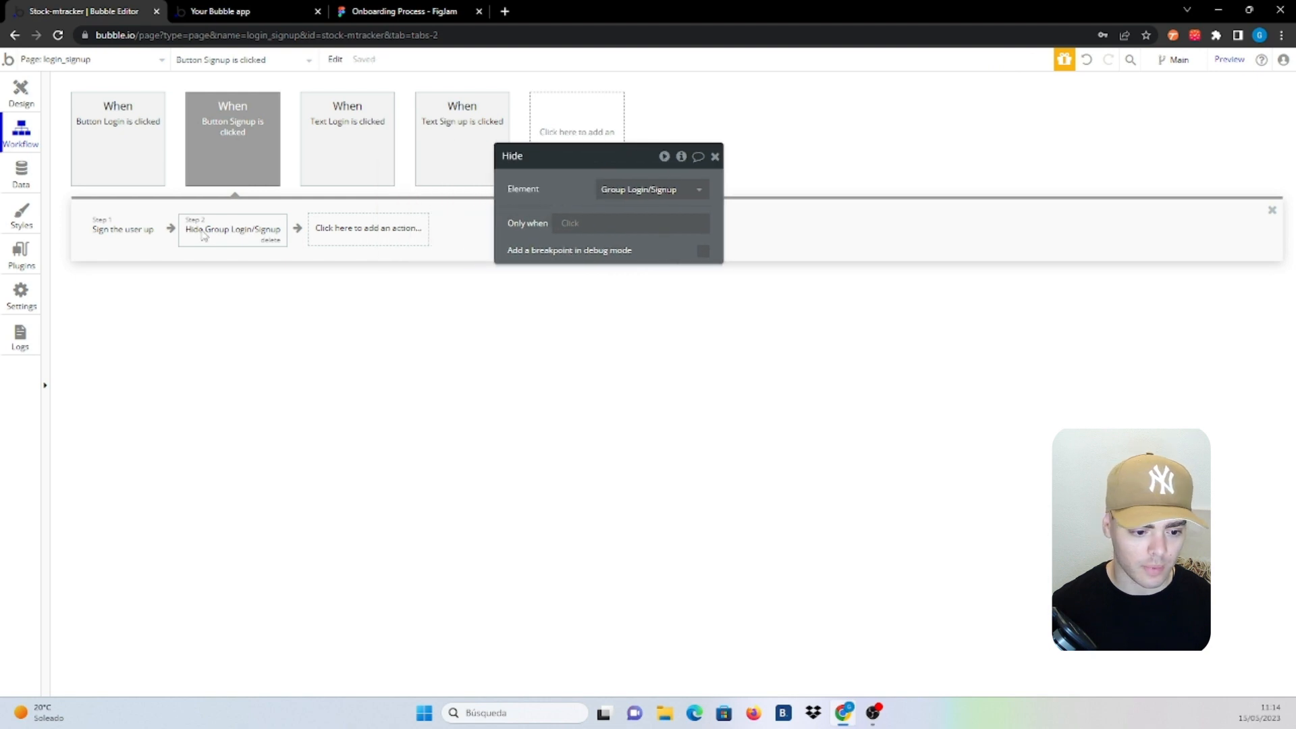
Add a 'Show an element' action showing Group First/Last Name
{"action": "left_click", "coordinate": [340, 230]}
{"action": "type", "text": "show"}
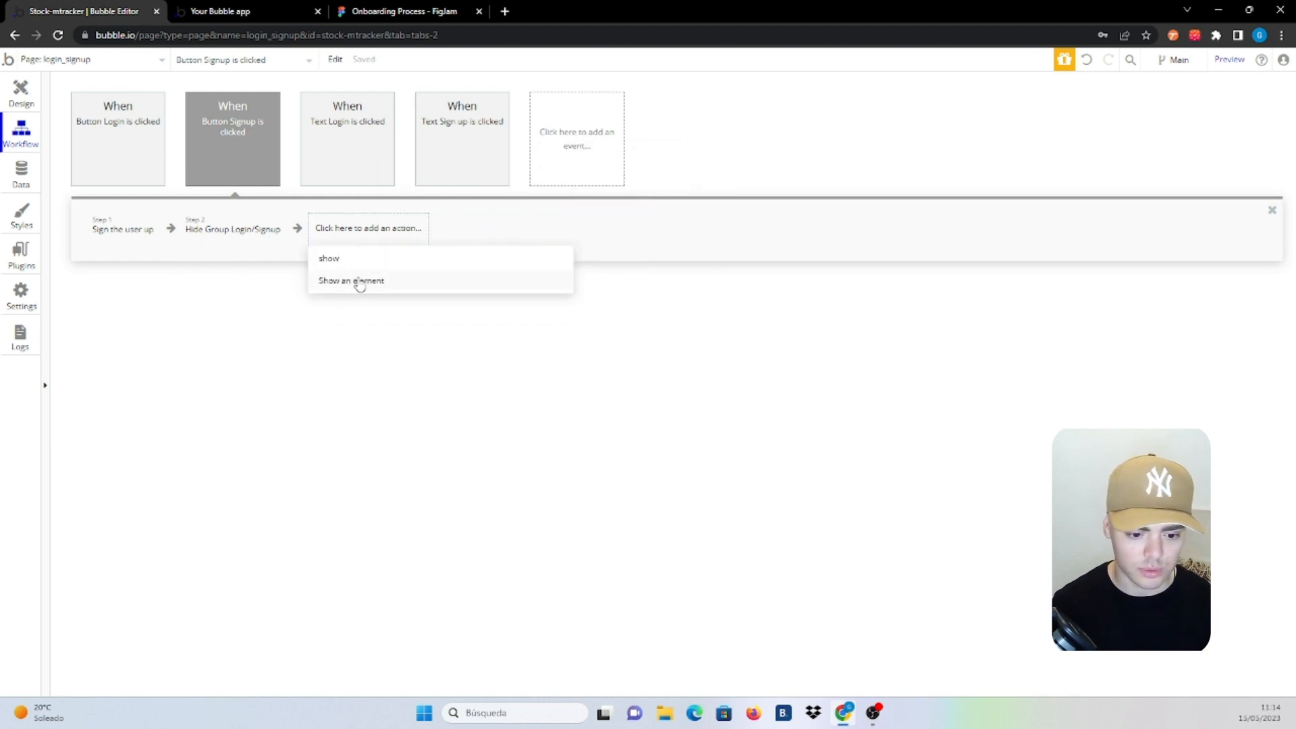
{"action": "left_click", "coordinate": [359, 281]}
{"action": "left_click", "coordinate": [631, 189]}
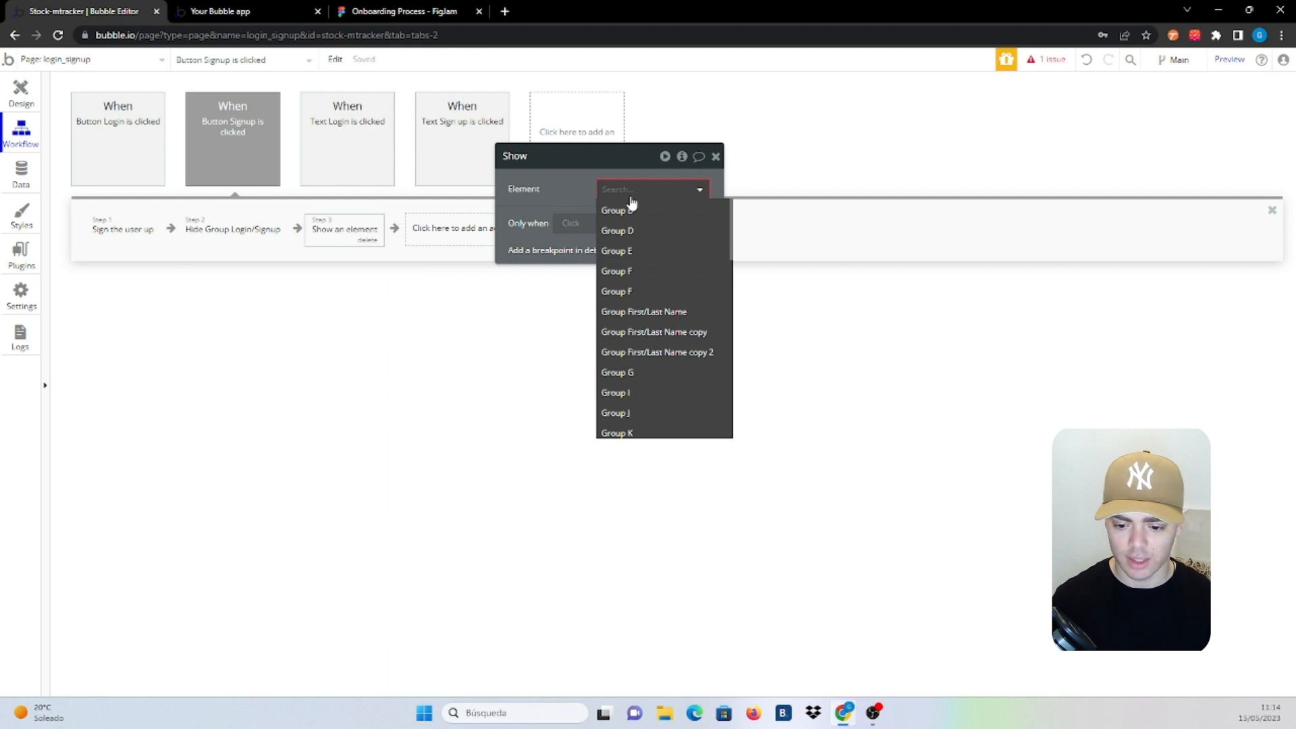
{"action": "left_click", "coordinate": [682, 311]}
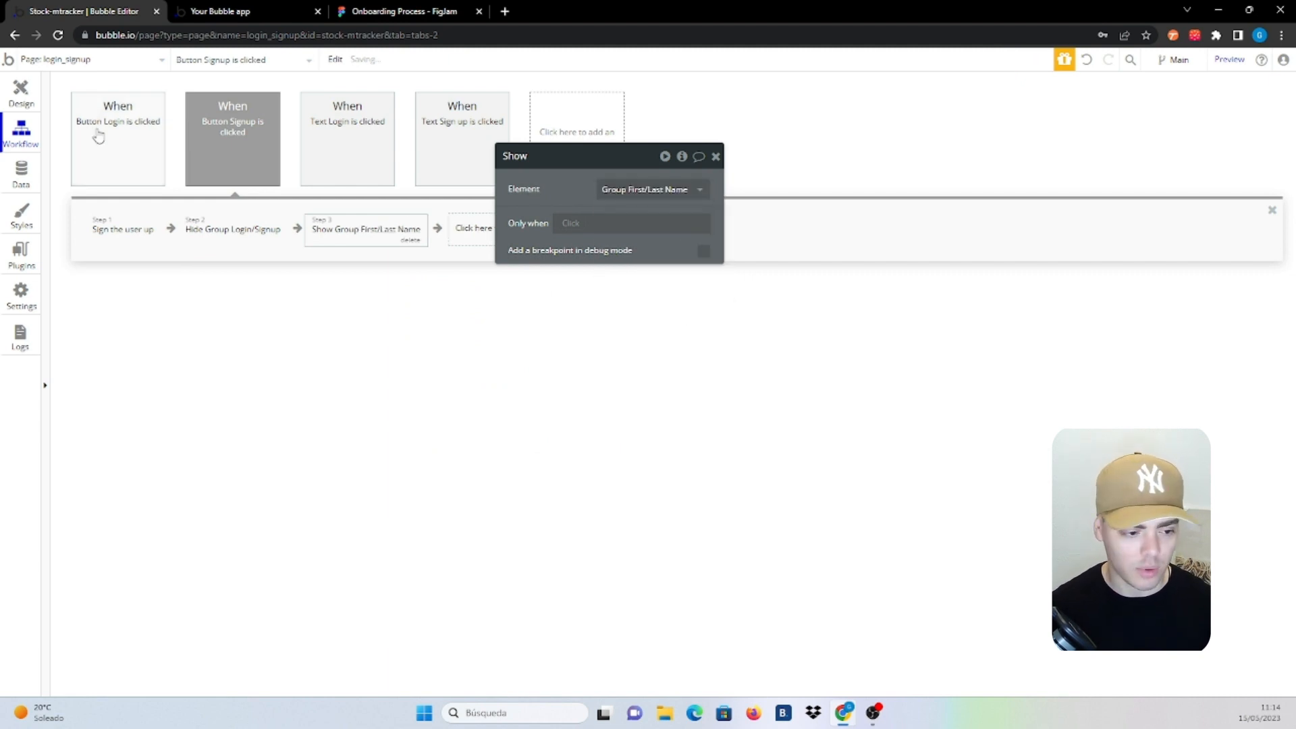
{"action": "left_click", "coordinate": [12, 95]}
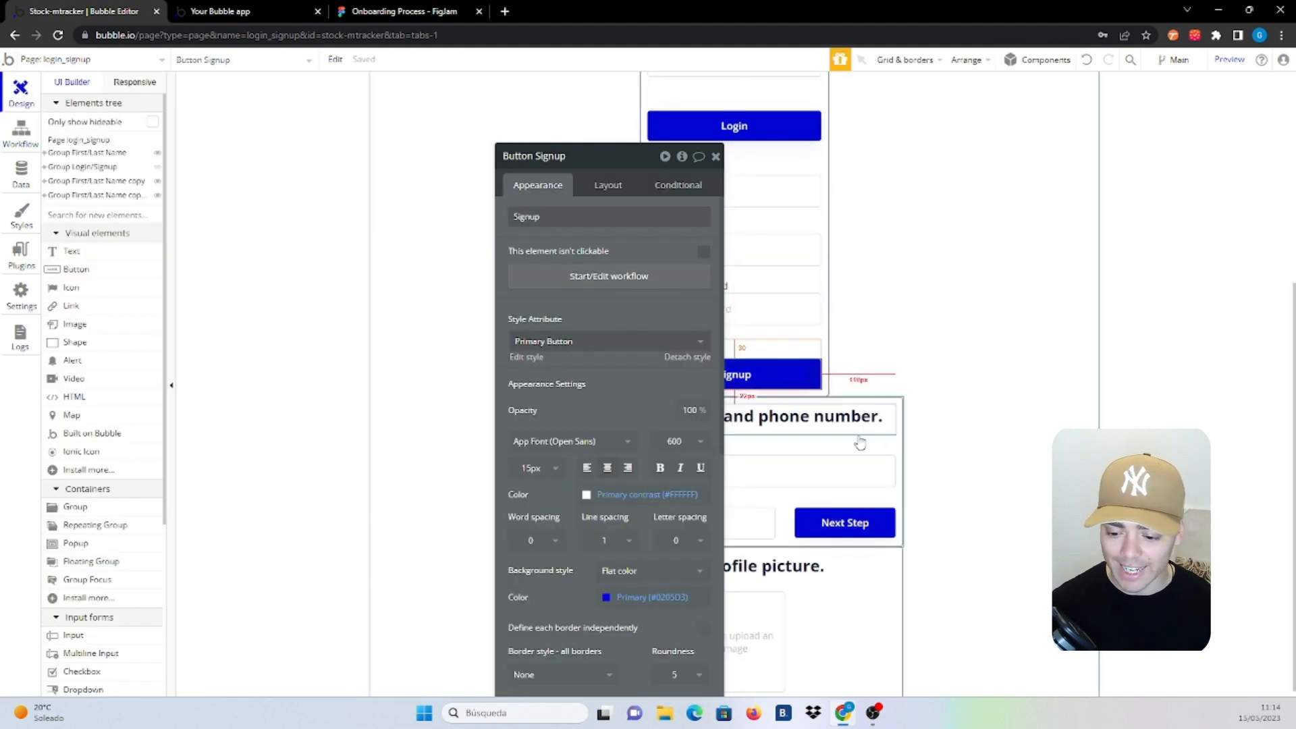
Rename the address group to 'Group Address' and the picture group to 'Group Profile Picture'
{"action": "scroll", "coordinate": [877, 432], "scroll_direction": "up", "scroll_amount": 5}
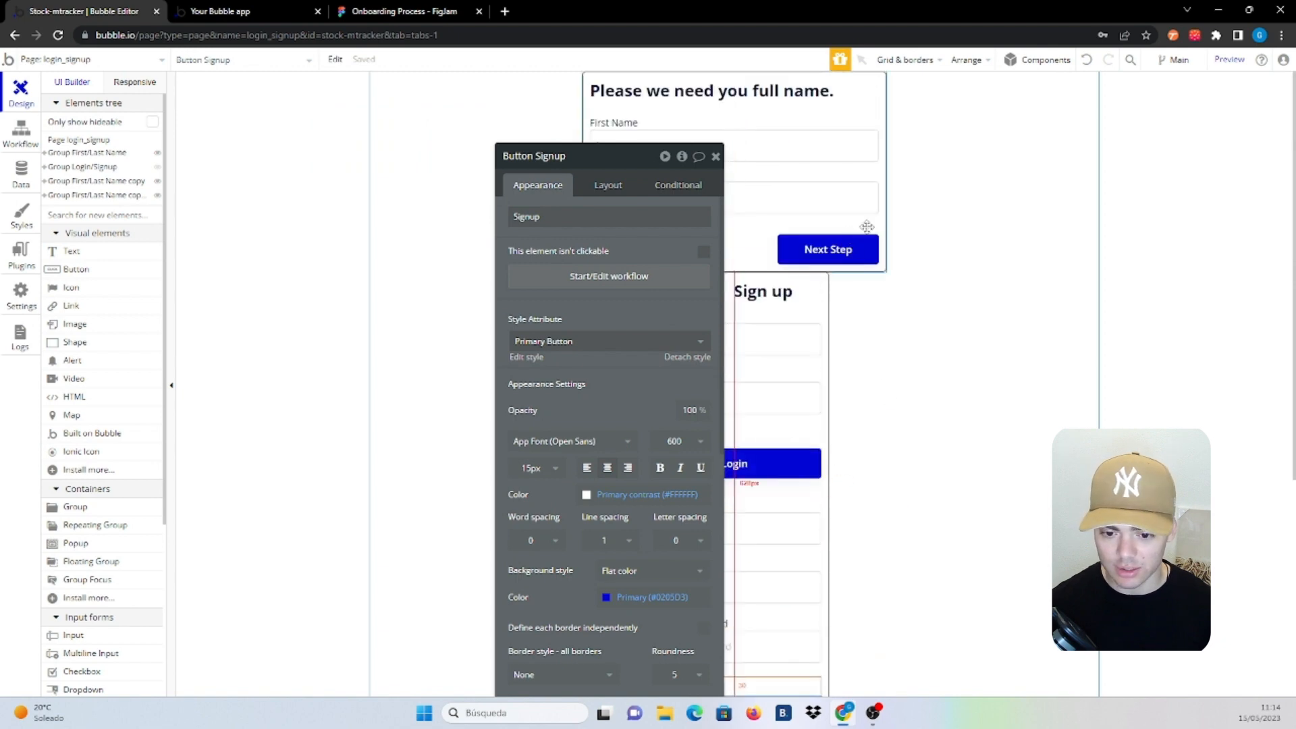
{"action": "left_click", "coordinate": [867, 227]}
{"action": "scroll", "coordinate": [735, 390], "scroll_direction": "down", "scroll_amount": 1}
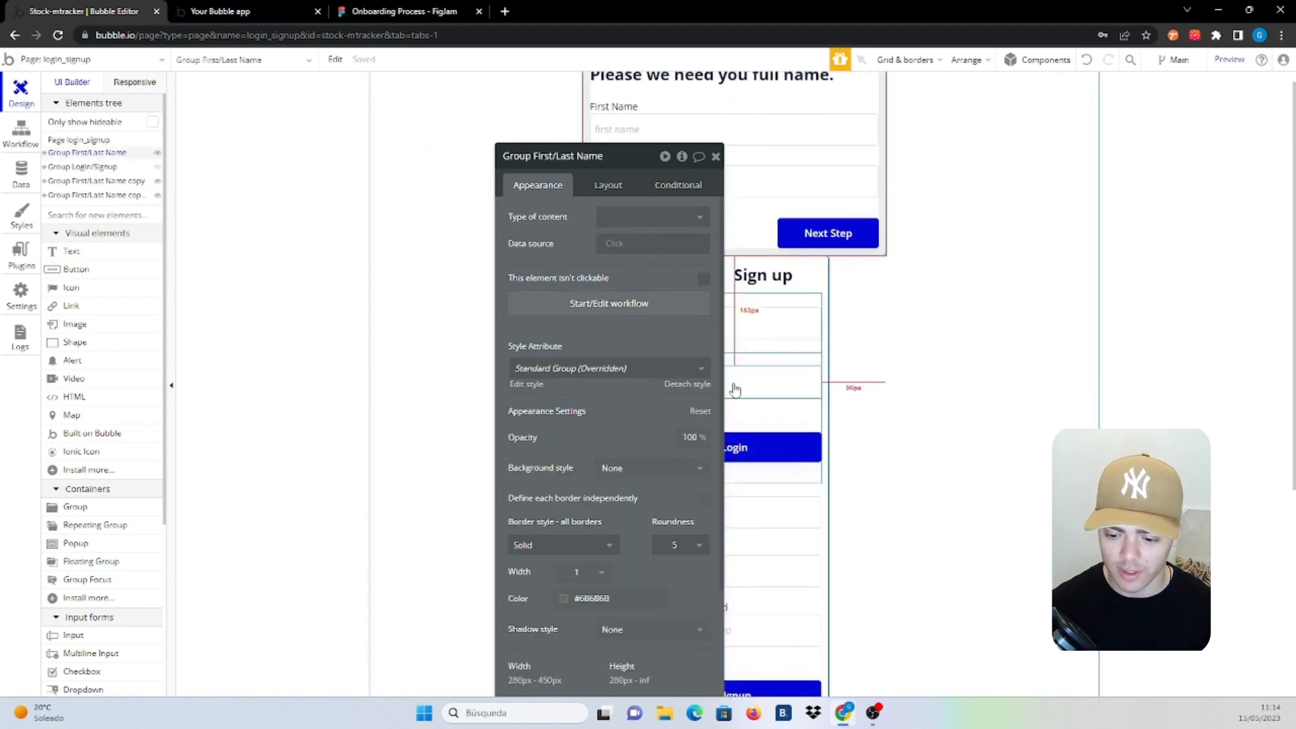
{"action": "scroll", "coordinate": [735, 390], "scroll_direction": "down", "scroll_amount": 5}
{"action": "left_click", "coordinate": [895, 351]}
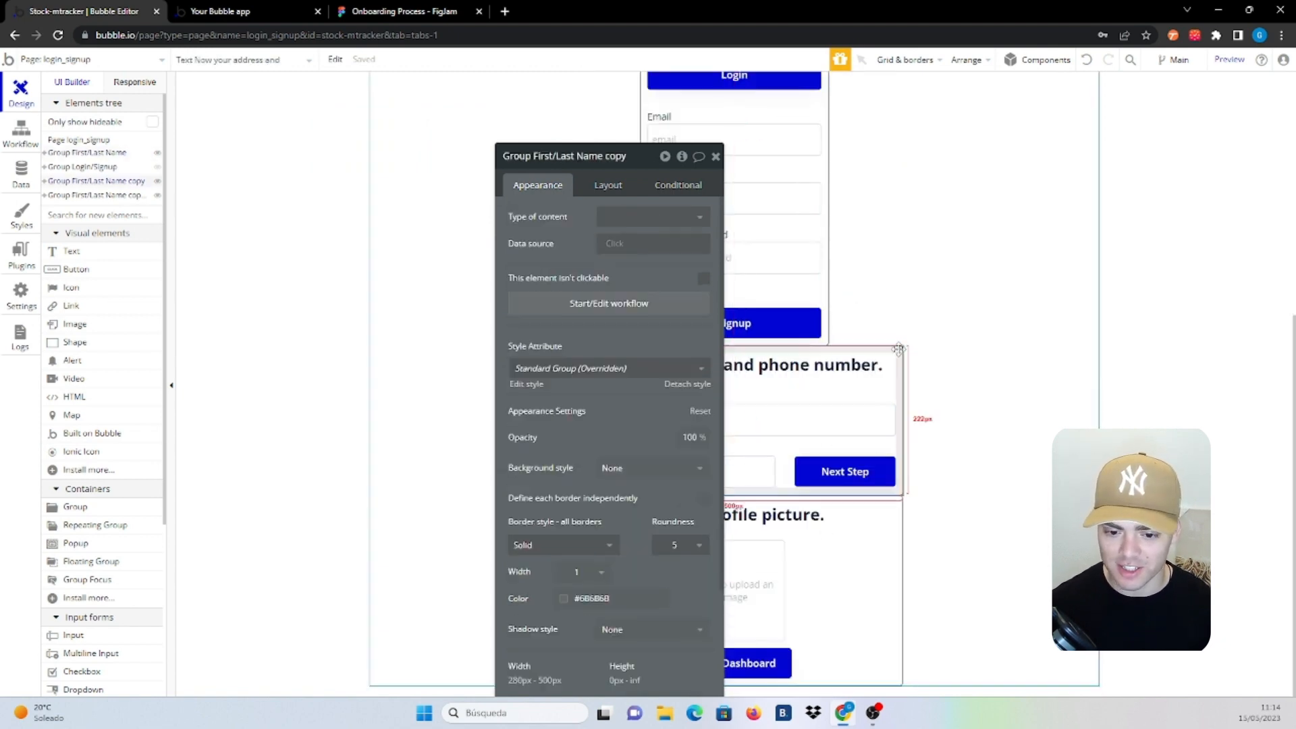
{"action": "left_click", "coordinate": [600, 156]}
{"action": "left_click_drag", "start_coordinate": [532, 156], "coordinate": [663, 165]}
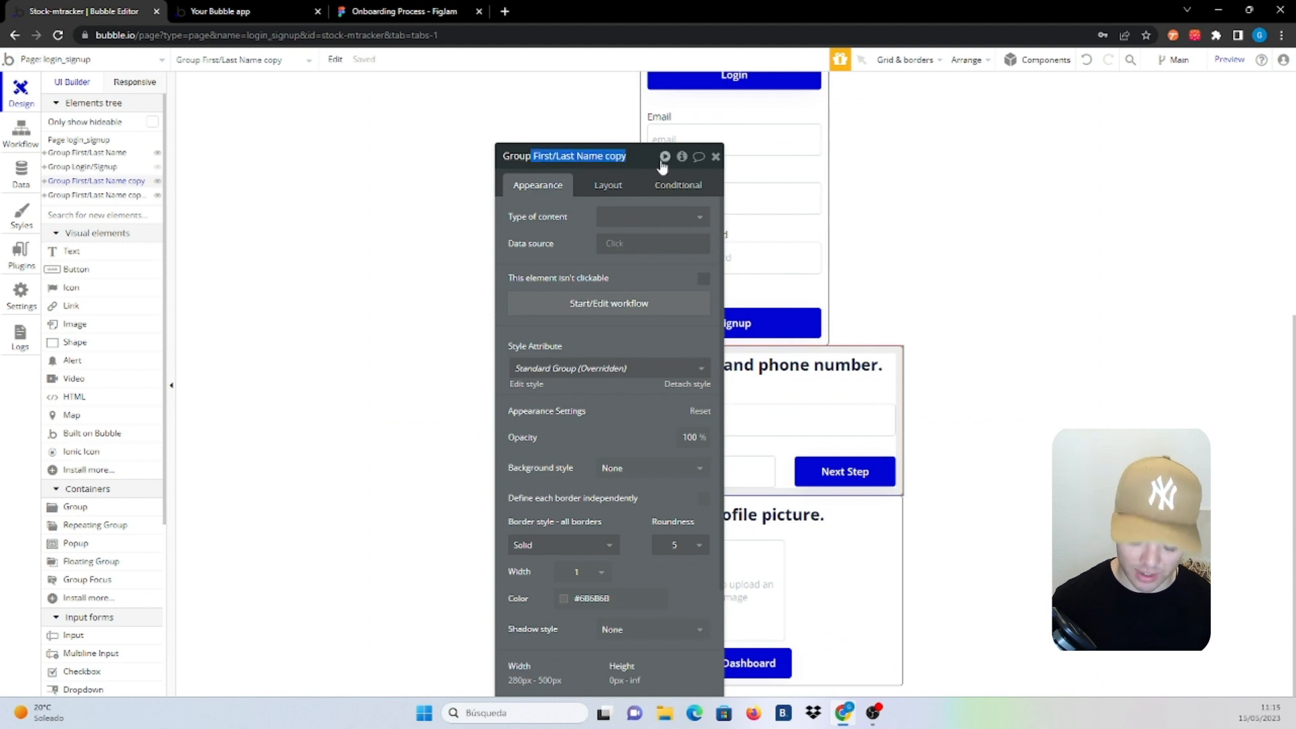
{"action": "key", "text": "BackSpace"}
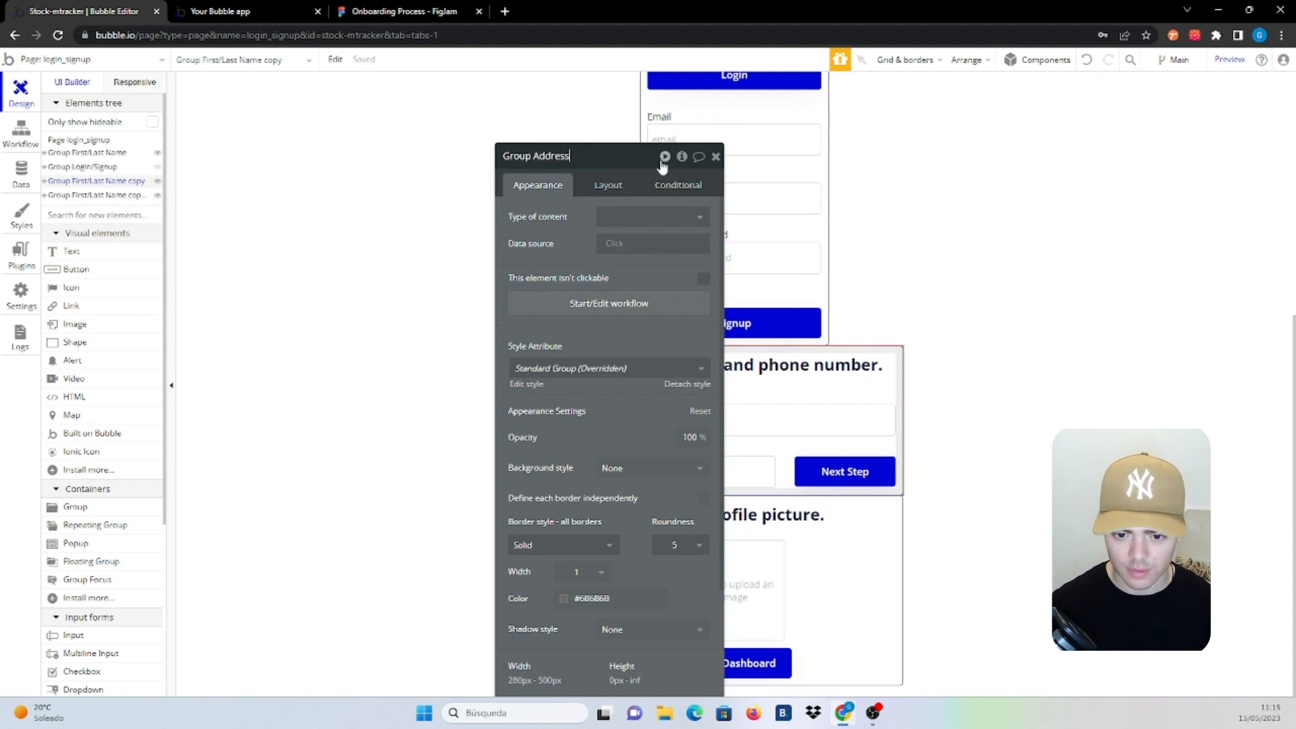
{"action": "left_click", "coordinate": [902, 515]}
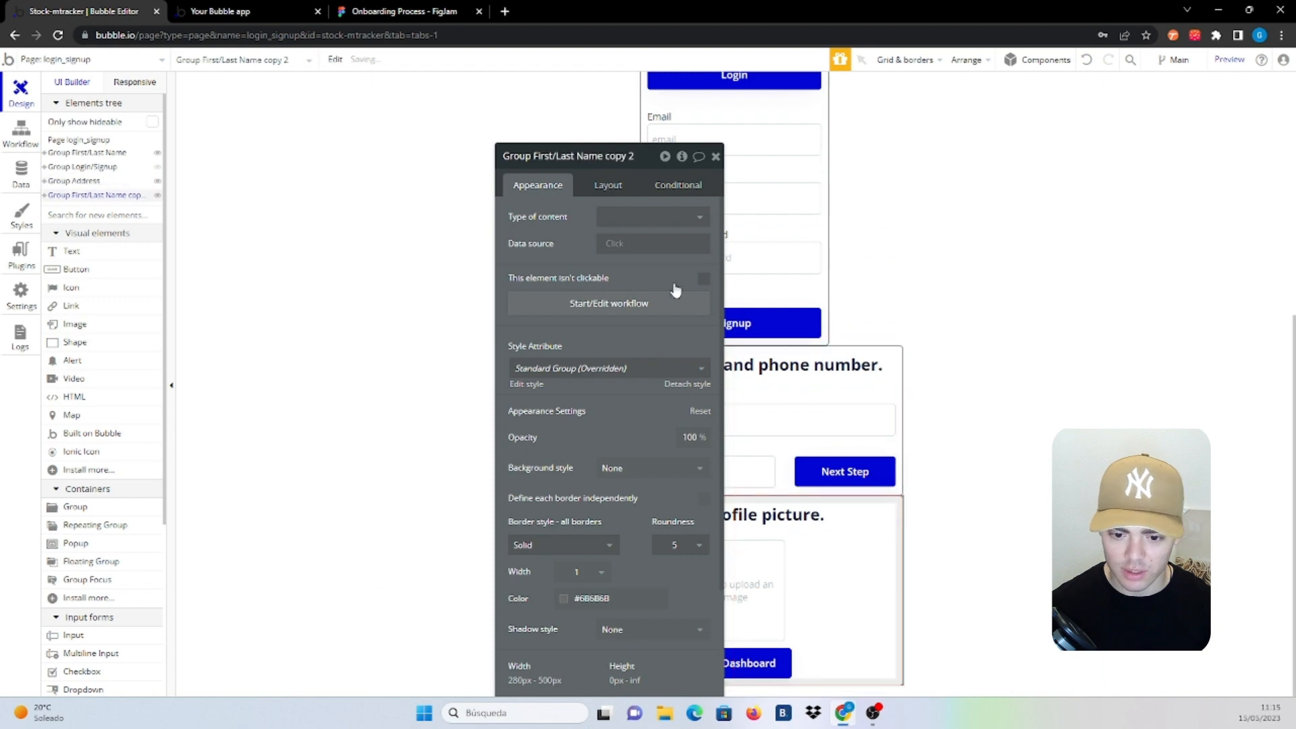
{"action": "left_click", "coordinate": [559, 156]}
{"action": "left_click_drag", "start_coordinate": [532, 156], "coordinate": [633, 153]}
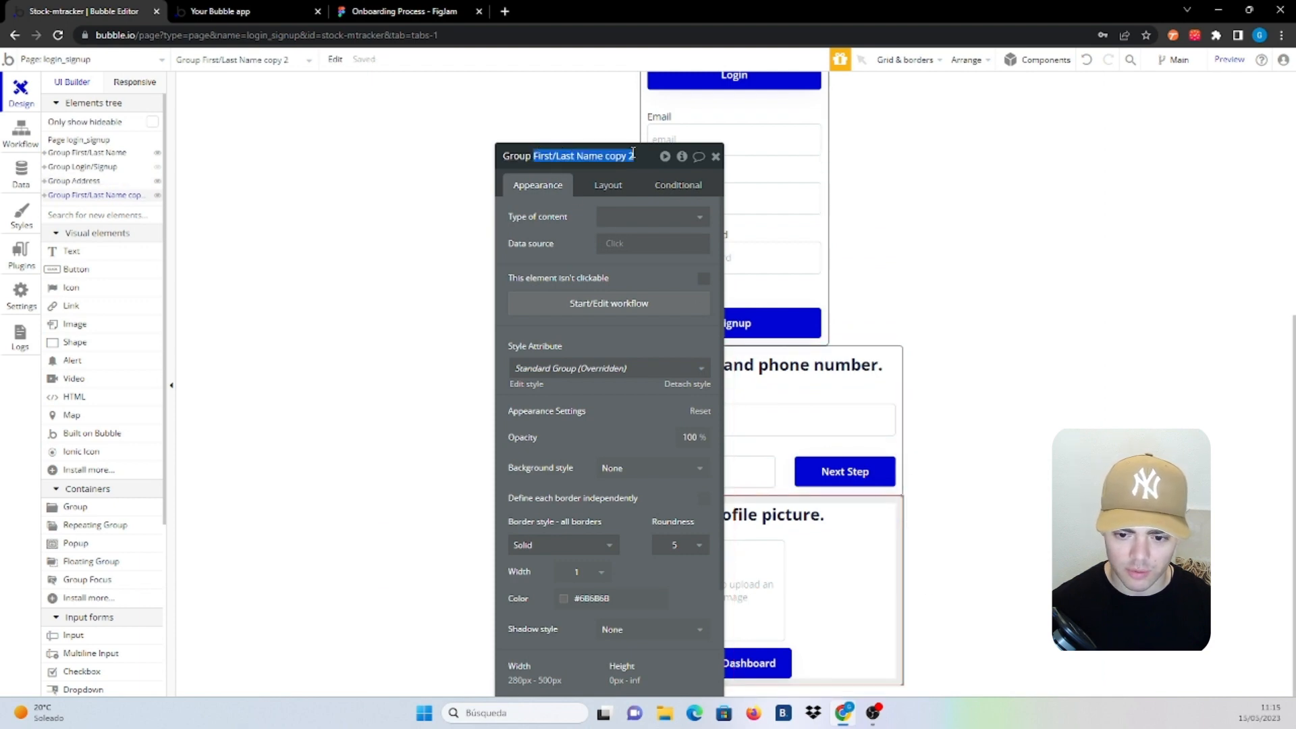
{"action": "type", "text": "Profile Picture"}
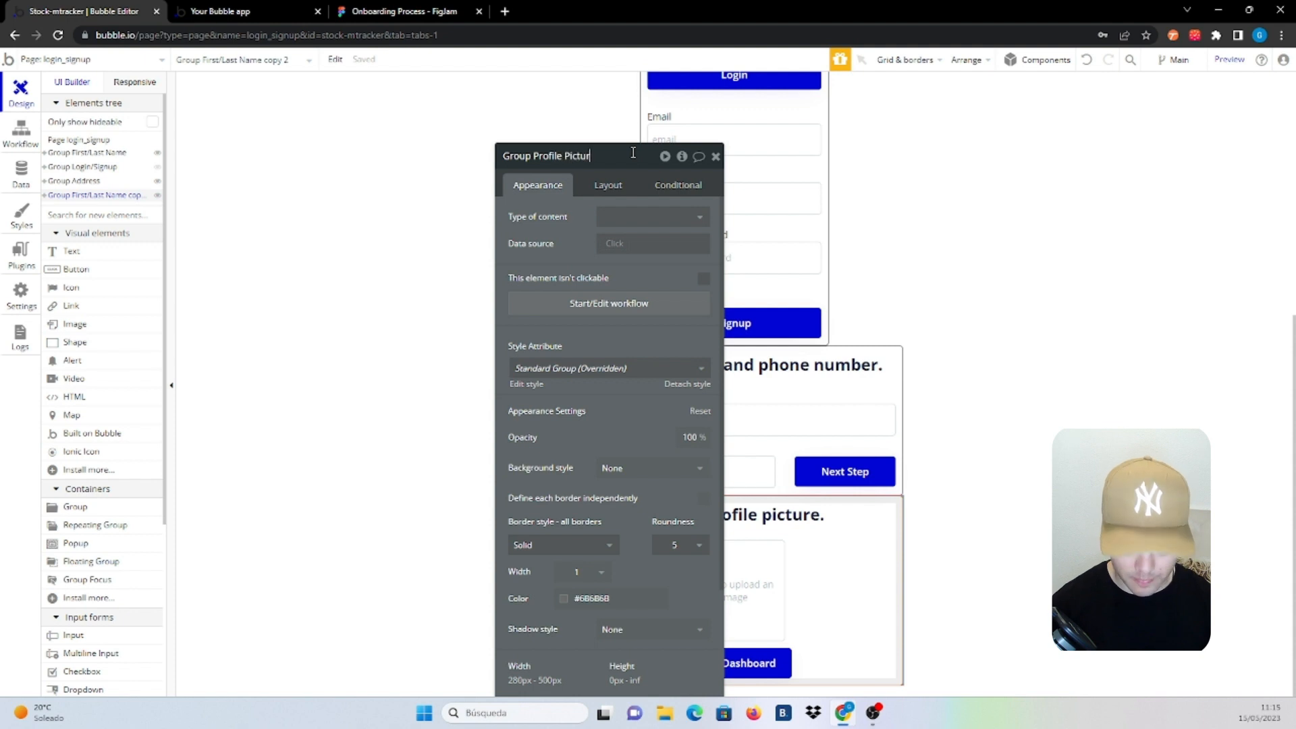
Return to the 'Button Signup is clicked' workflow and check its Show Group First/Last Name step
{"action": "left_click", "coordinate": [21, 132]}
{"action": "mouse_move", "coordinate": [342, 230]}
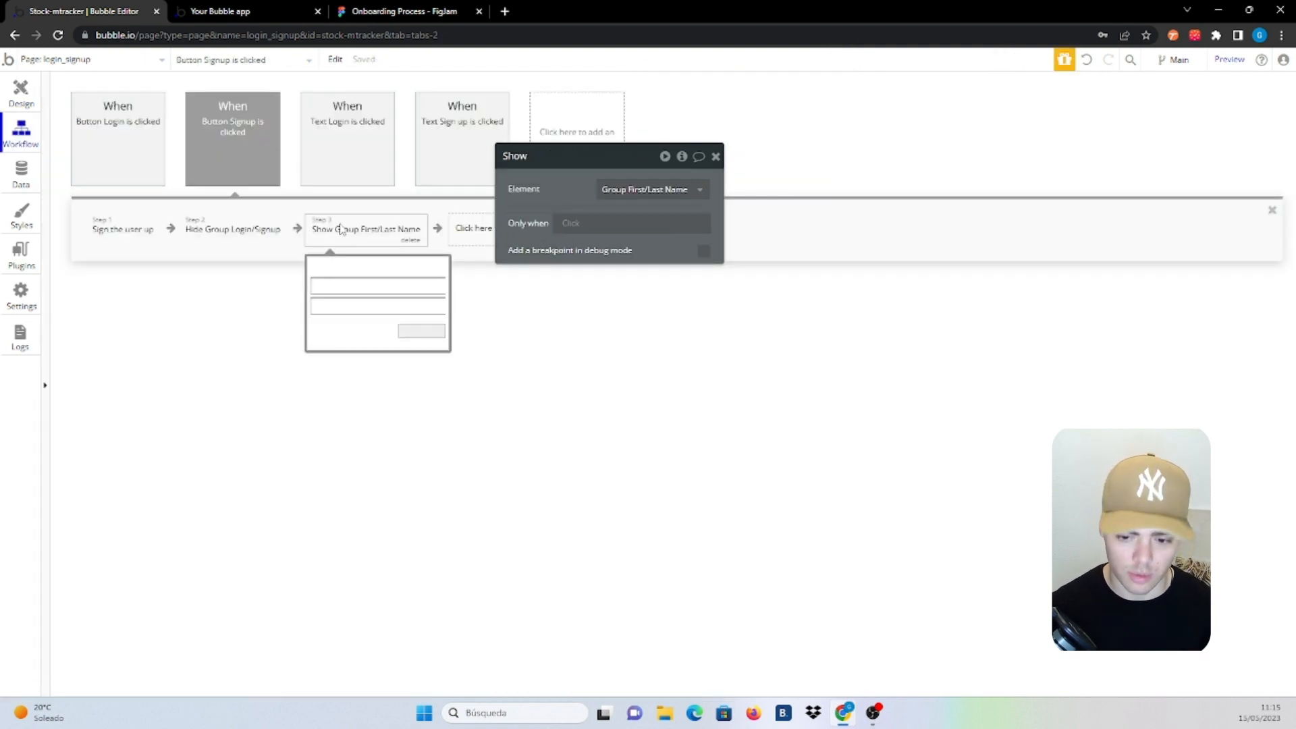
{"action": "left_click", "coordinate": [483, 232]}
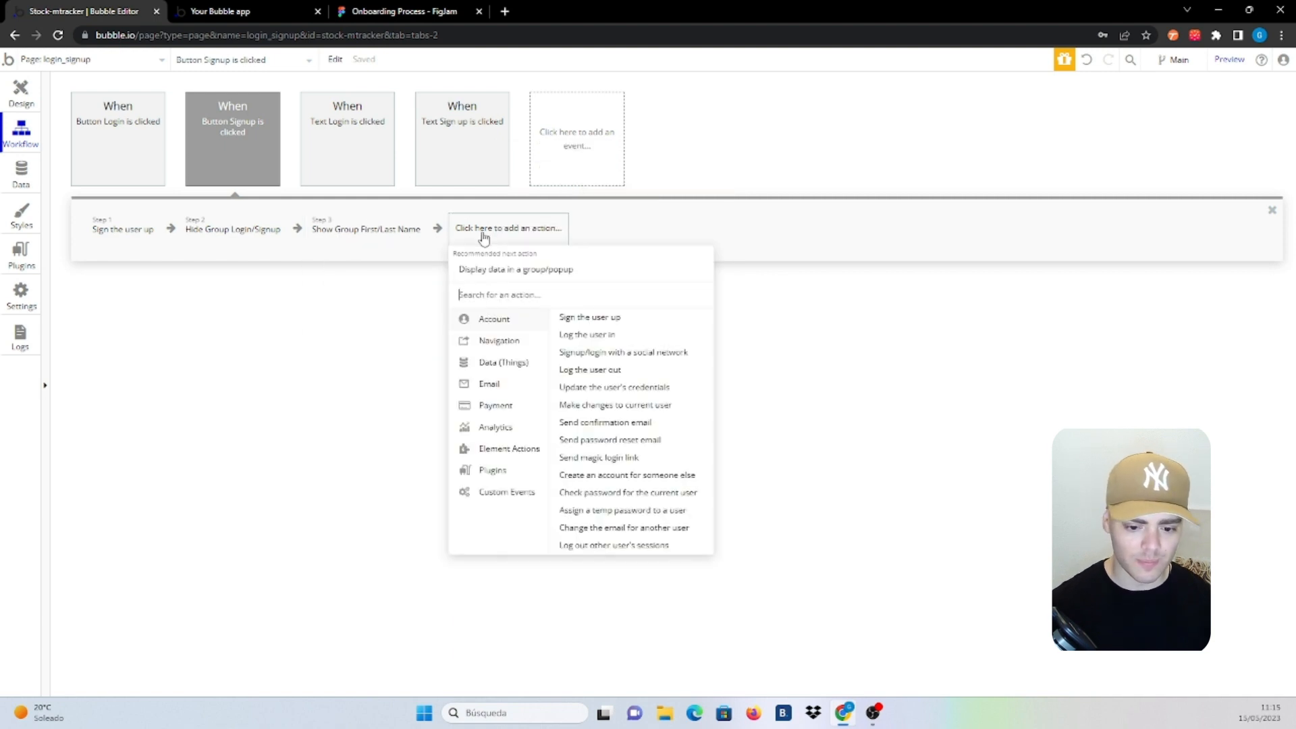
{"action": "left_click", "coordinate": [378, 228]}
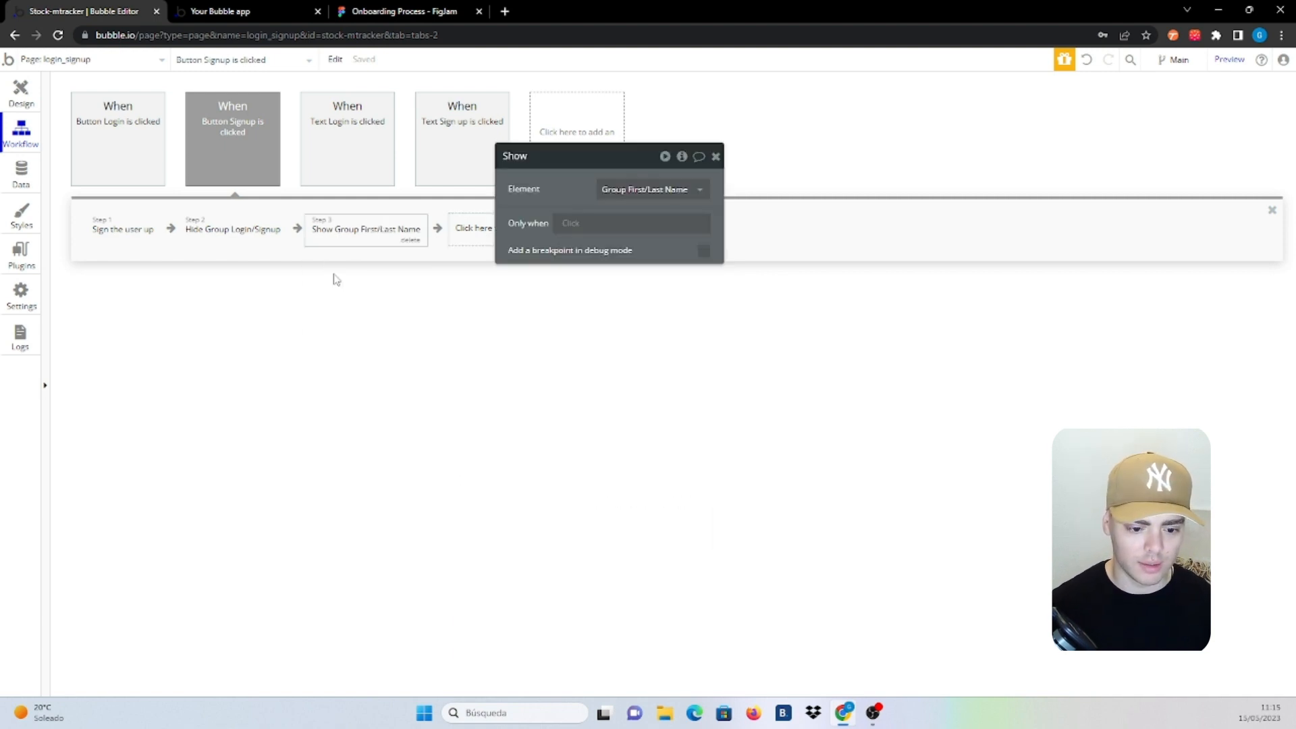
Hide Group Login/Signup, Group Address and Group Profile Picture in the editor, then select the name step's Next Step button
{"action": "left_click", "coordinate": [38, 101]}
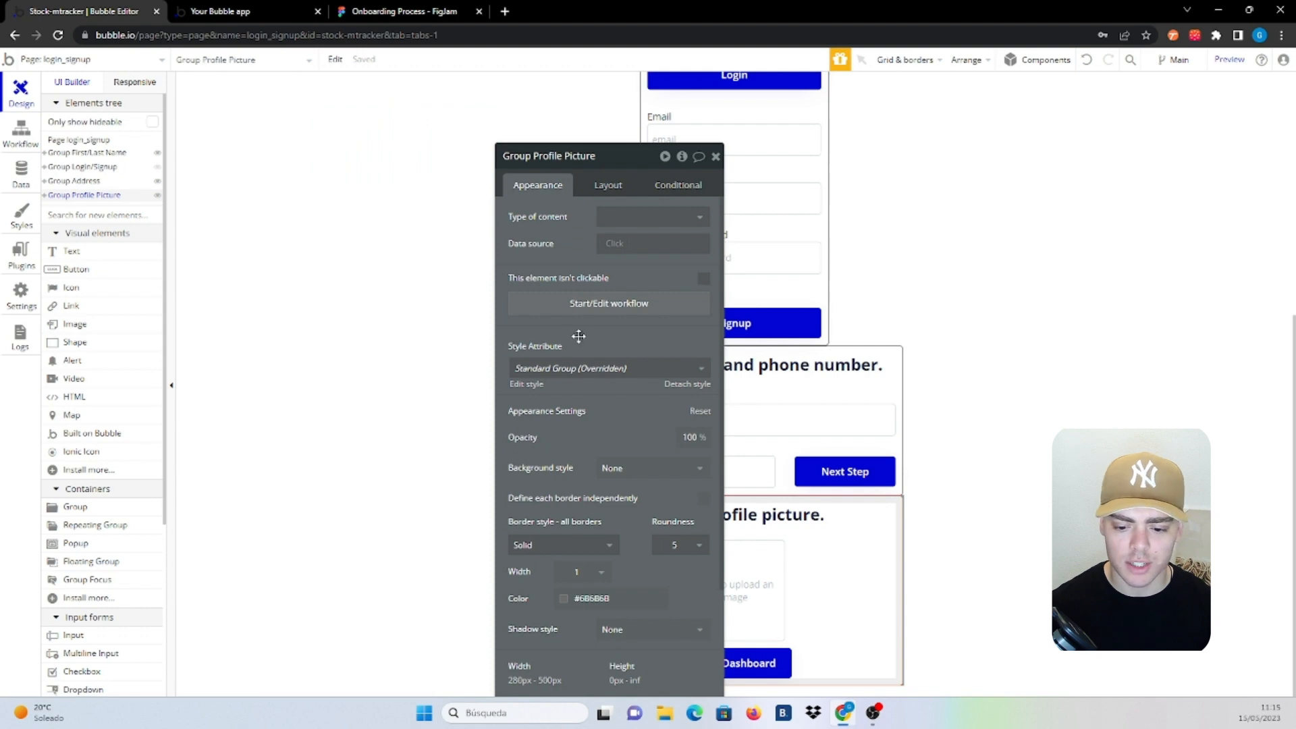
{"action": "scroll", "coordinate": [805, 316], "scroll_direction": "up", "scroll_amount": 5}
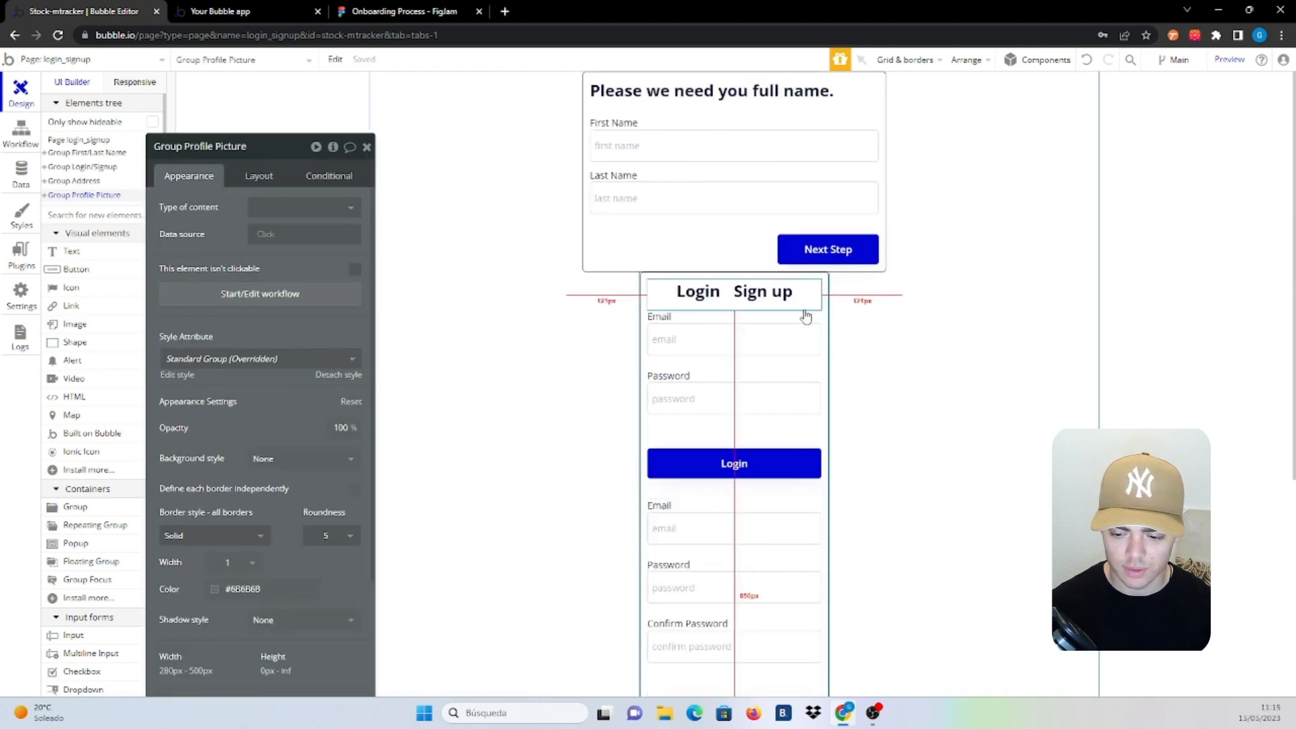
{"action": "left_click", "coordinate": [822, 300]}
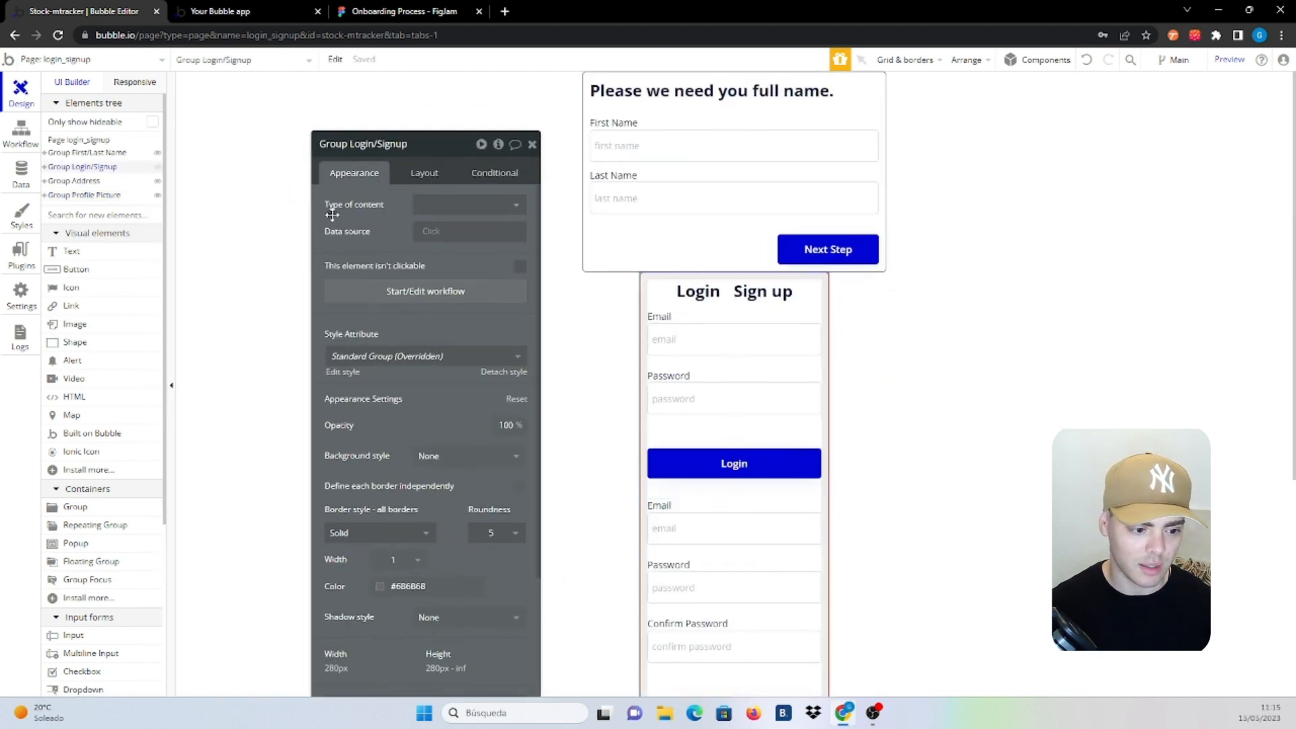
{"action": "left_click", "coordinate": [158, 168]}
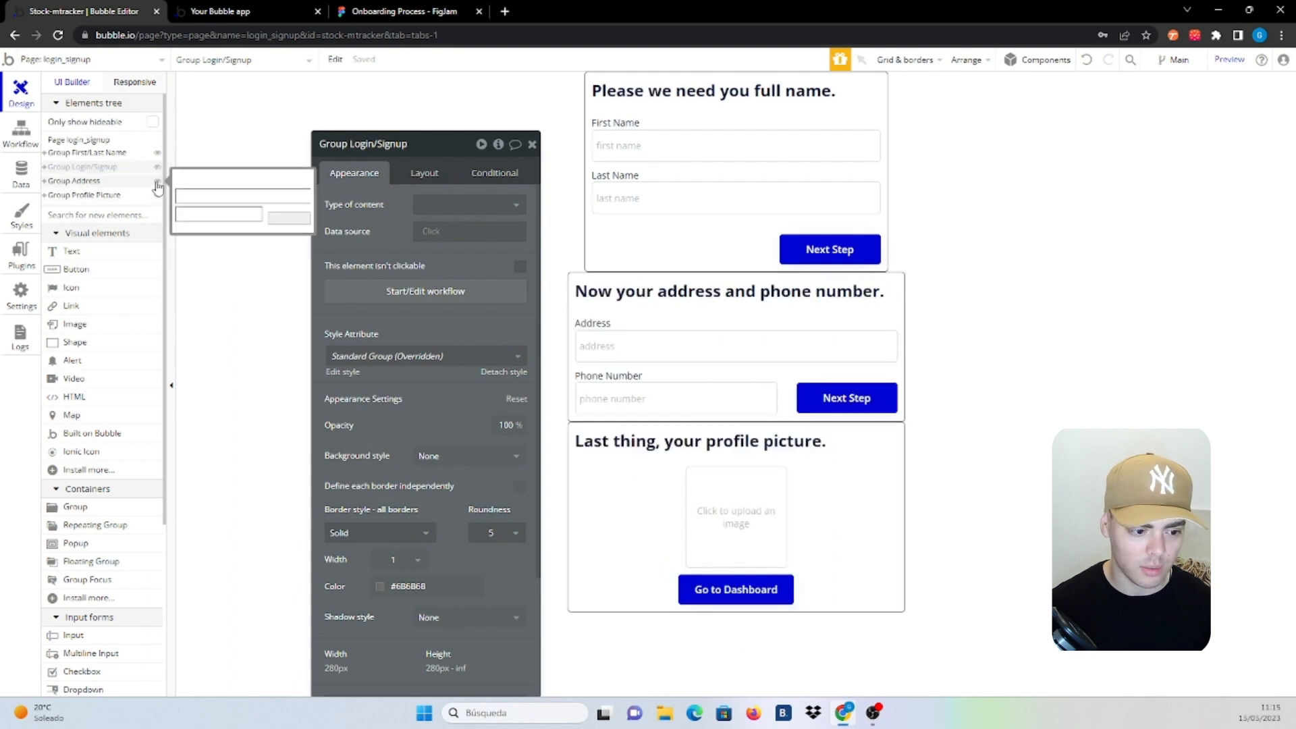
{"action": "left_click", "coordinate": [157, 182]}
{"action": "left_click", "coordinate": [158, 195]}
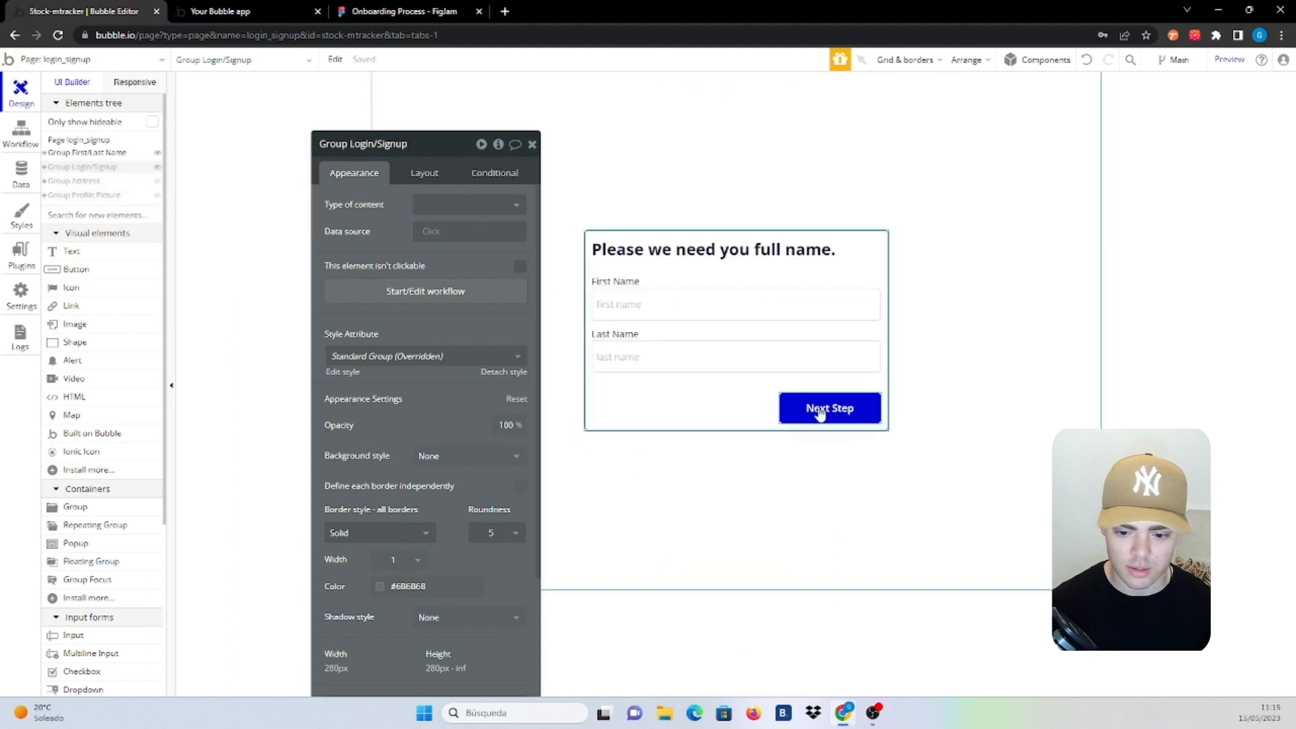
{"action": "left_click", "coordinate": [742, 396]}
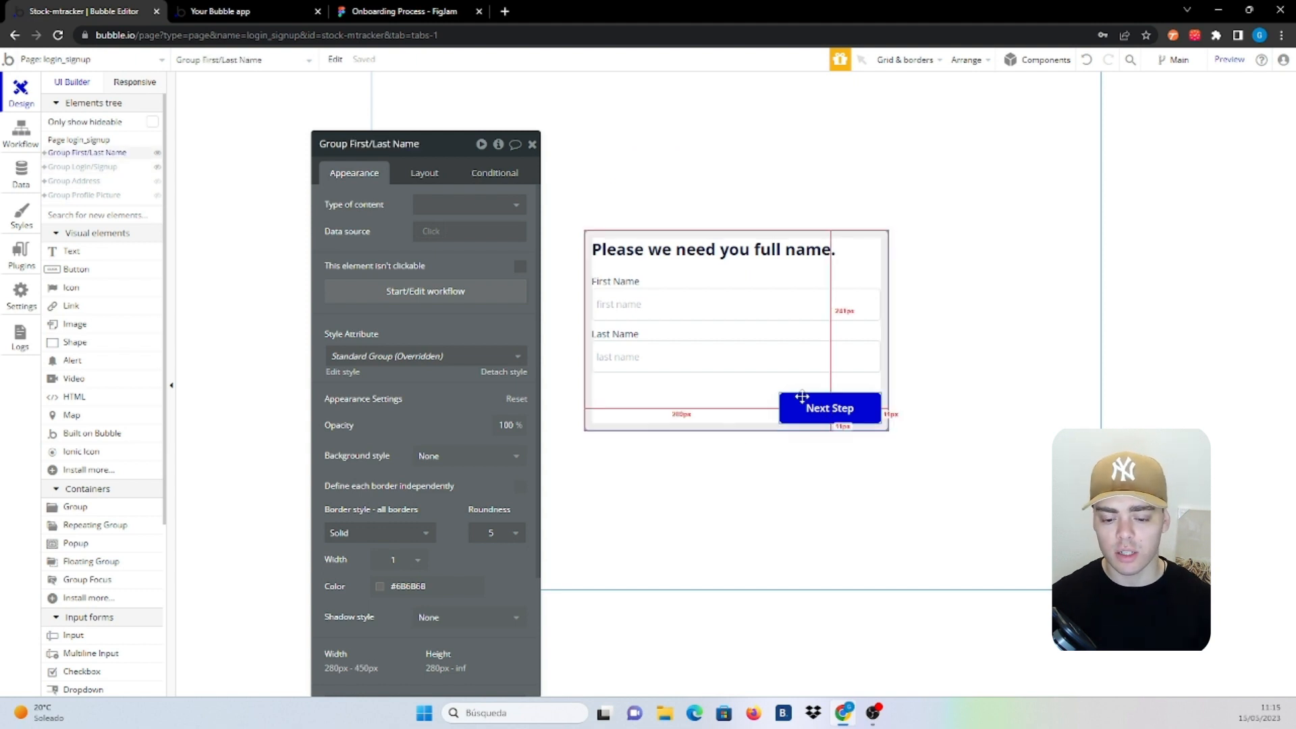
{"action": "left_click", "coordinate": [842, 417]}
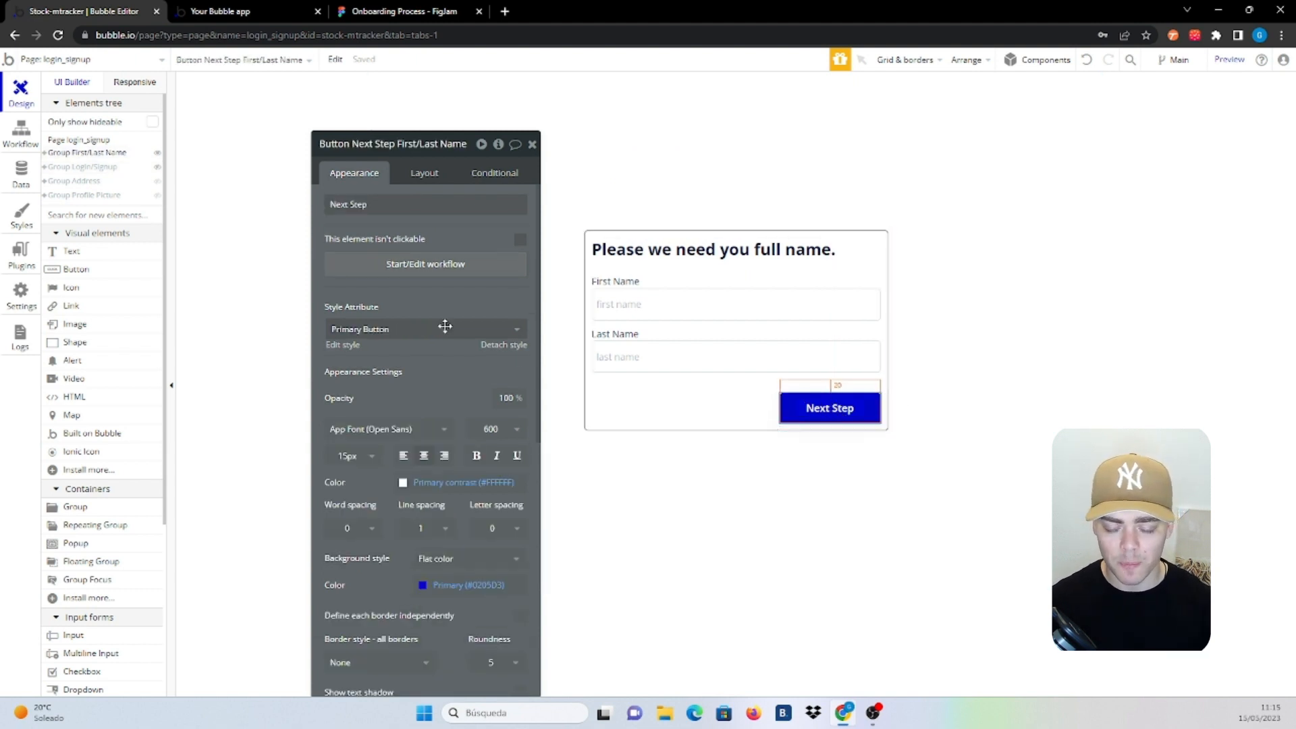
Start the Next Step workflow with 'Make changes to current user' setting First Name to Input first name's value
{"action": "left_click", "coordinate": [419, 264]}
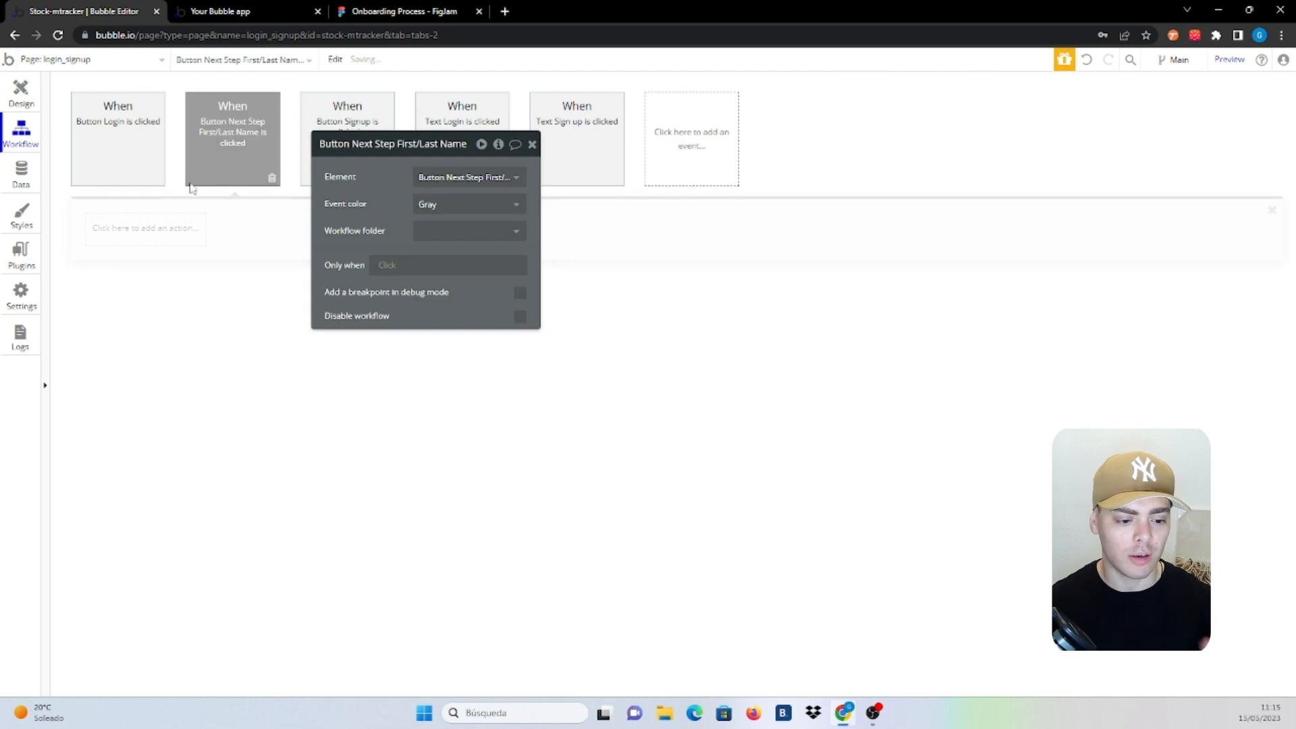
{"action": "left_click", "coordinate": [126, 235]}
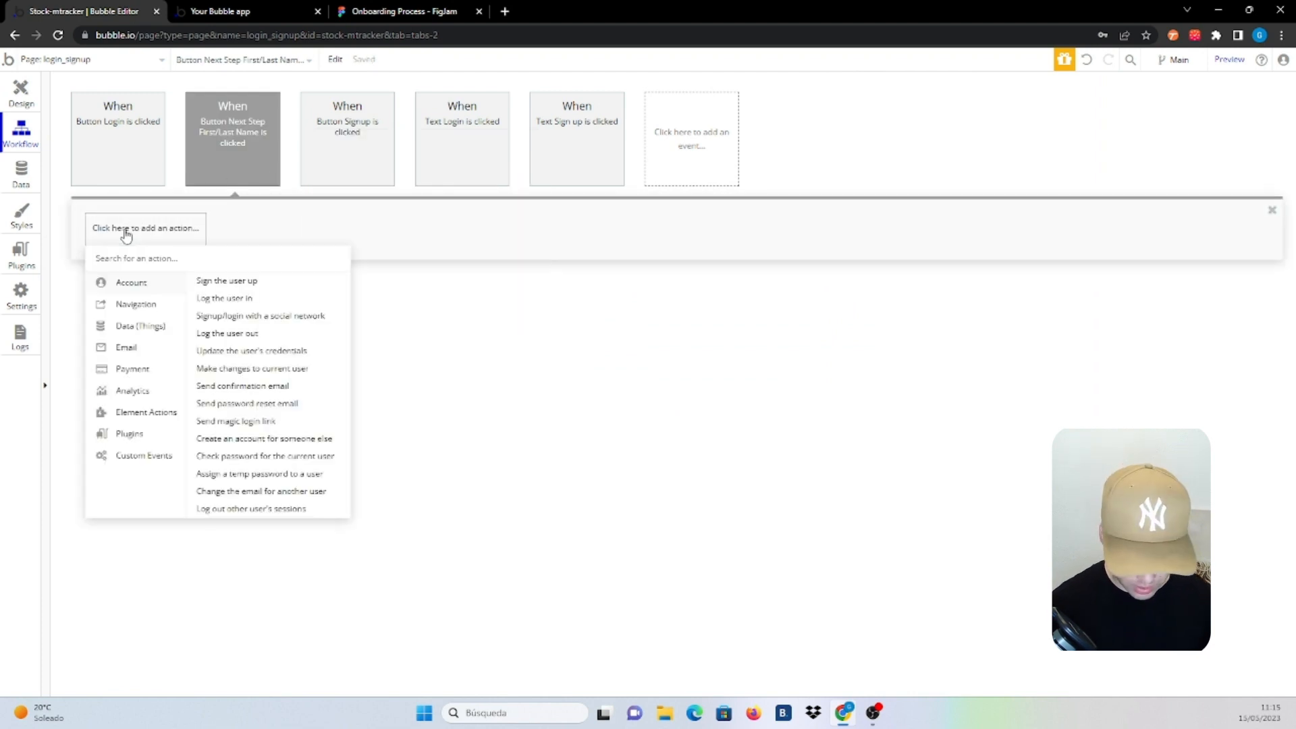
{"action": "type", "text": "make"}
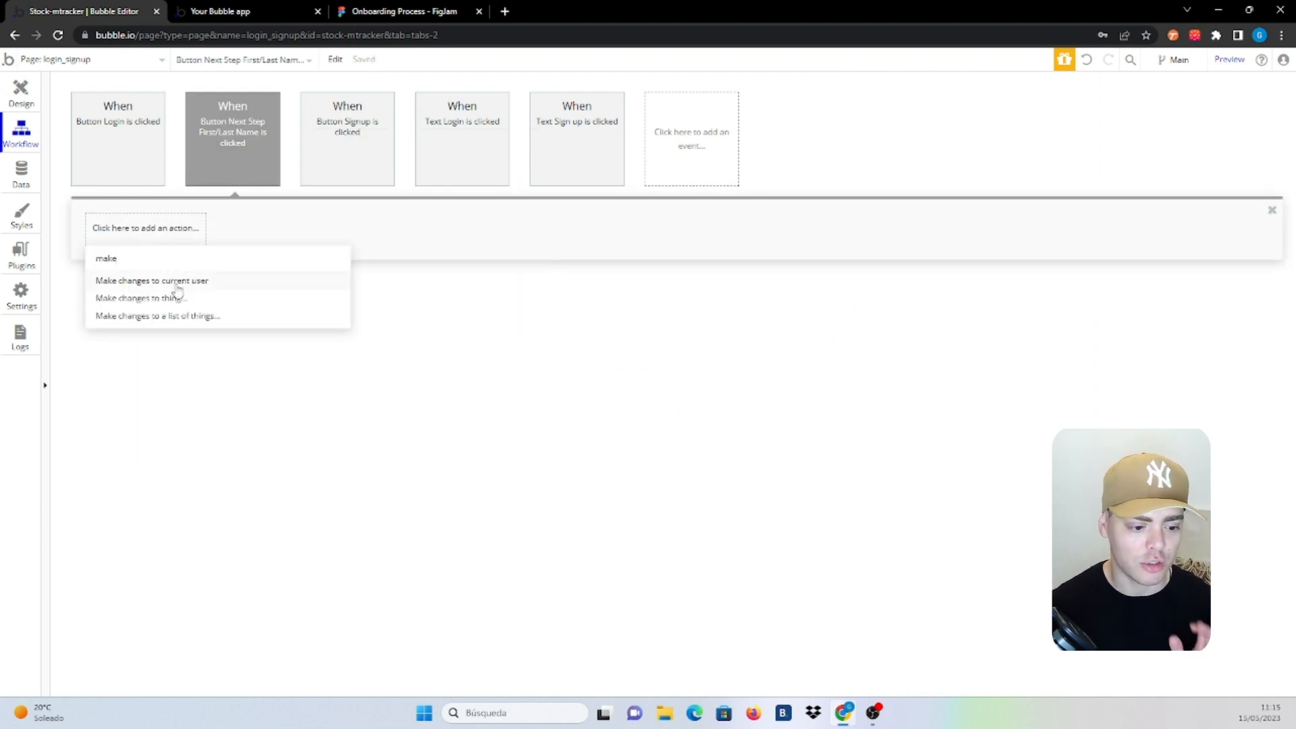
{"action": "left_click", "coordinate": [170, 281]}
{"action": "left_click", "coordinate": [462, 199]}
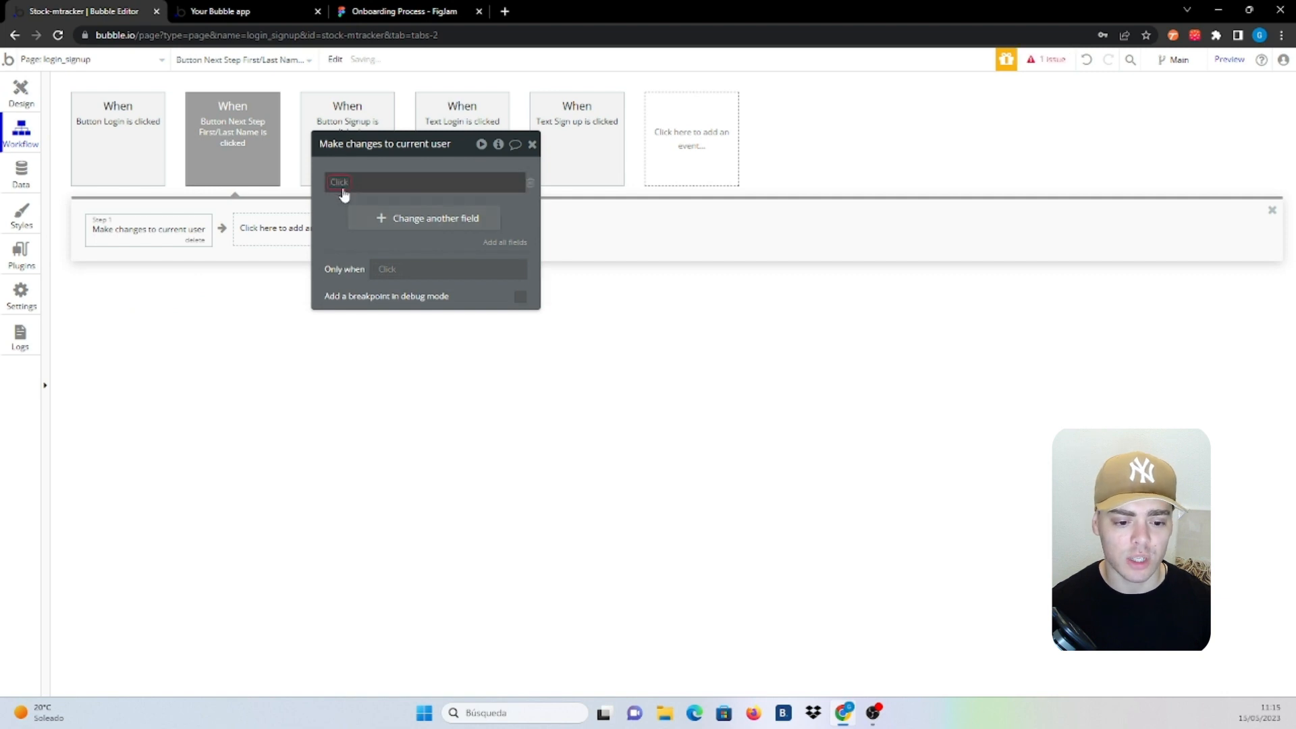
{"action": "left_click", "coordinate": [376, 217]}
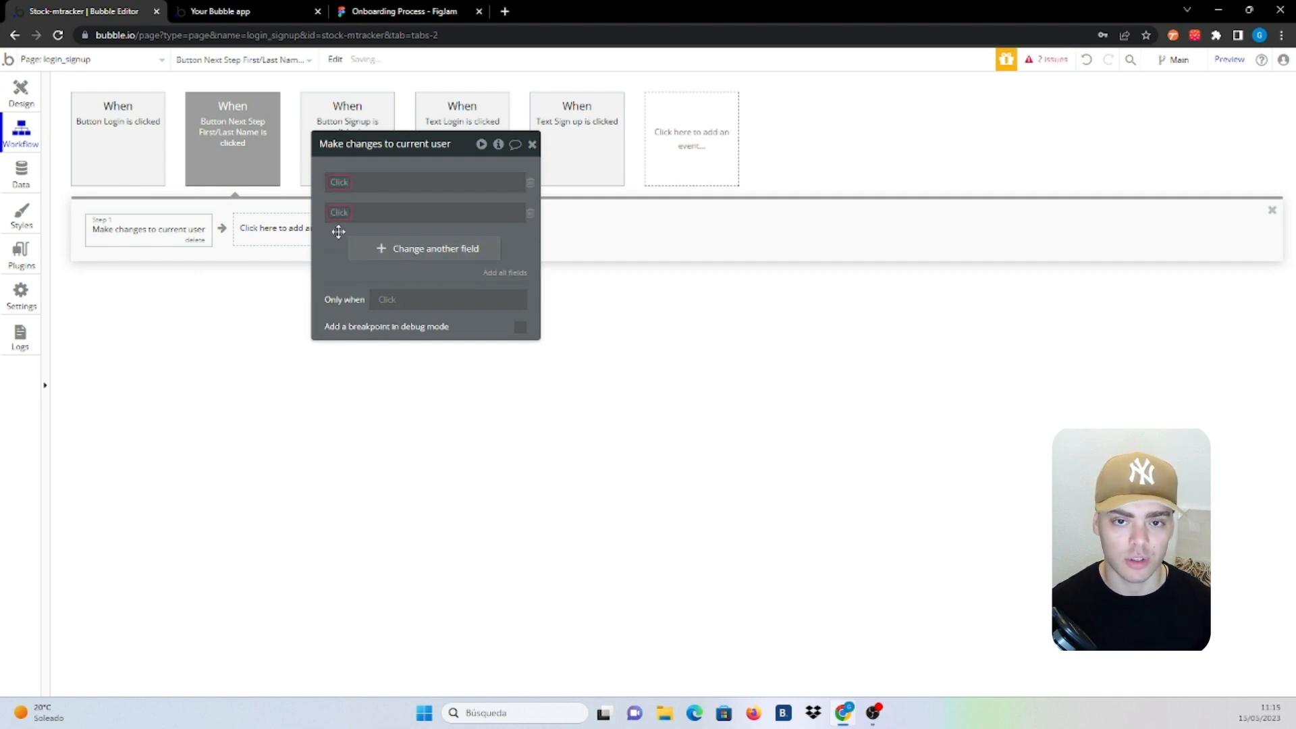
{"action": "left_click", "coordinate": [337, 181]}
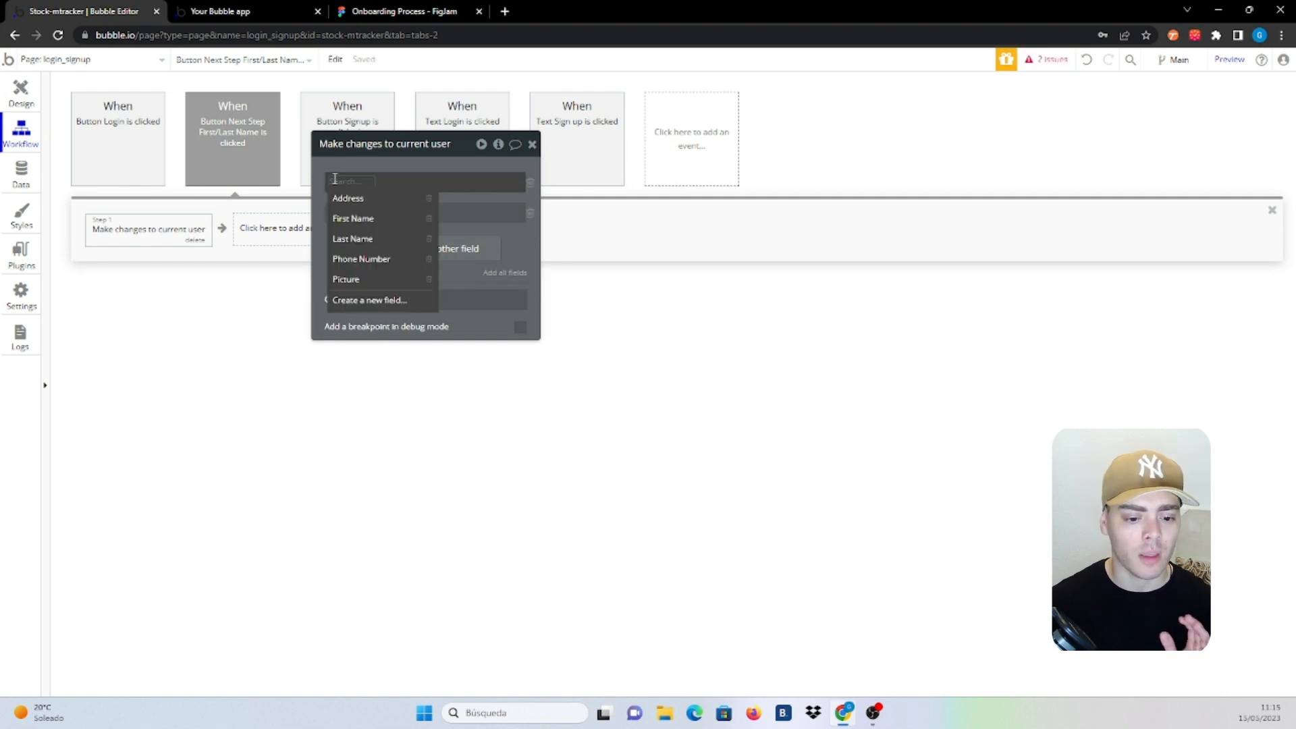
{"action": "left_click", "coordinate": [358, 218]}
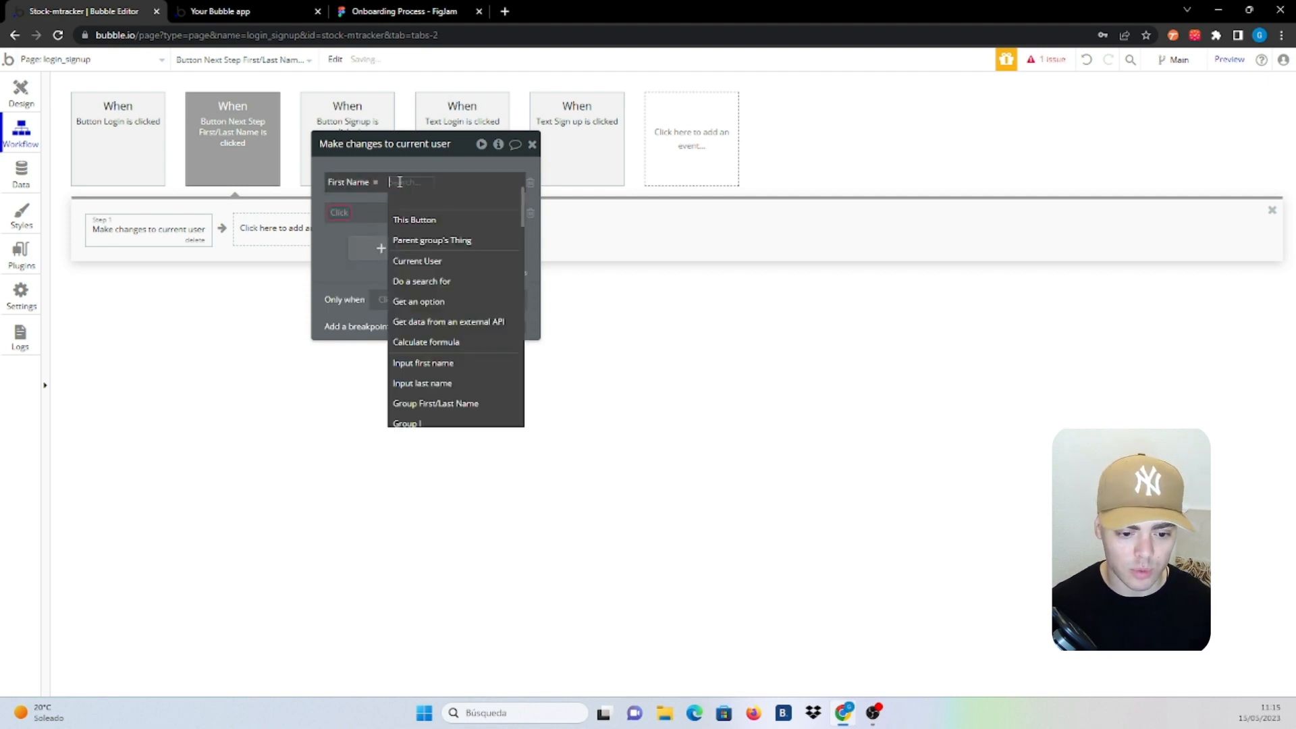
{"action": "left_click", "coordinate": [479, 365]}
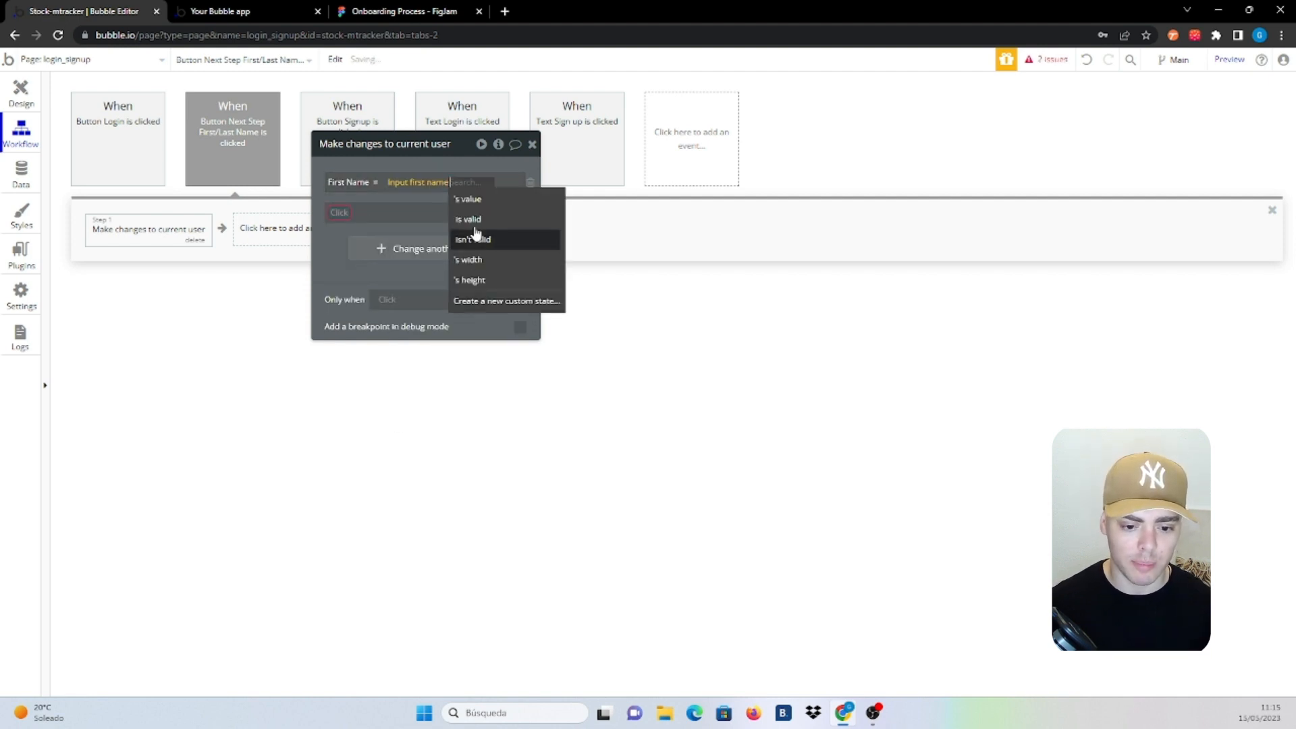
{"action": "left_click", "coordinate": [484, 203]}
Set Last Name to Input last name's value in the same action
{"action": "left_click", "coordinate": [339, 212]}
{"action": "left_click", "coordinate": [358, 265]}
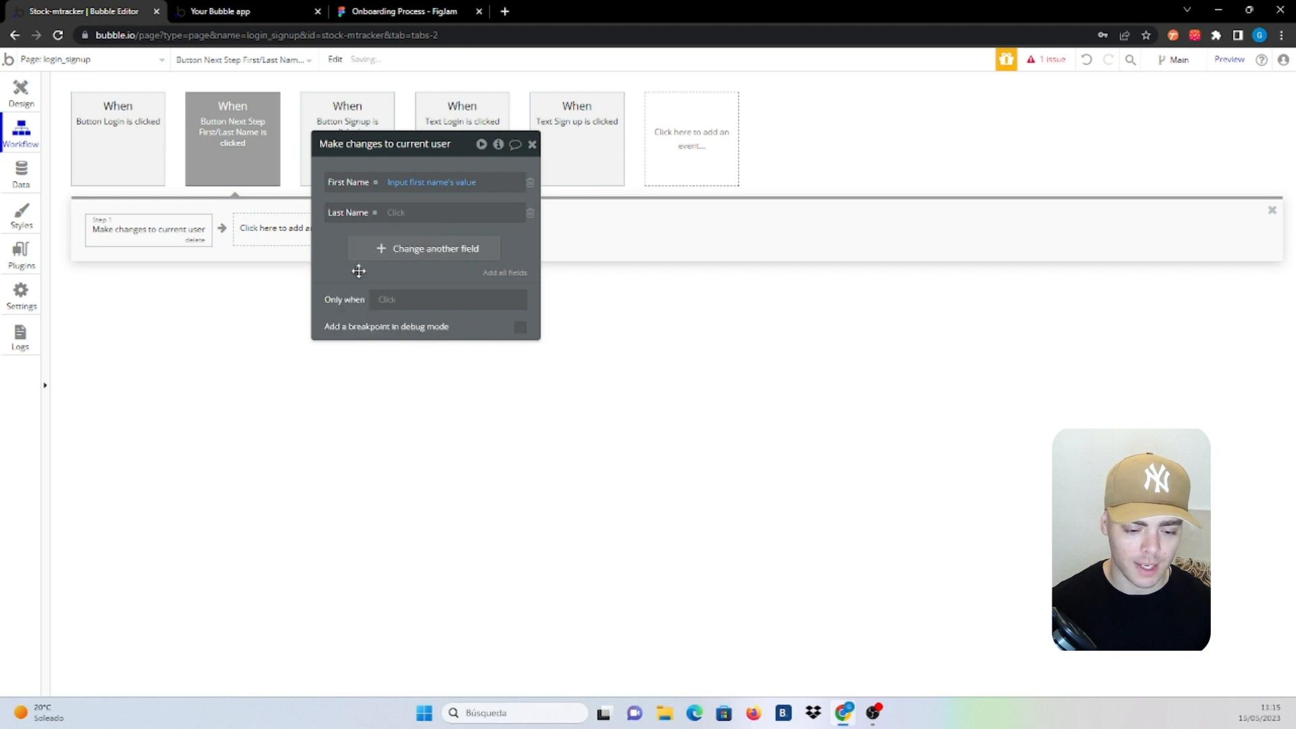
{"action": "left_click", "coordinate": [408, 211]}
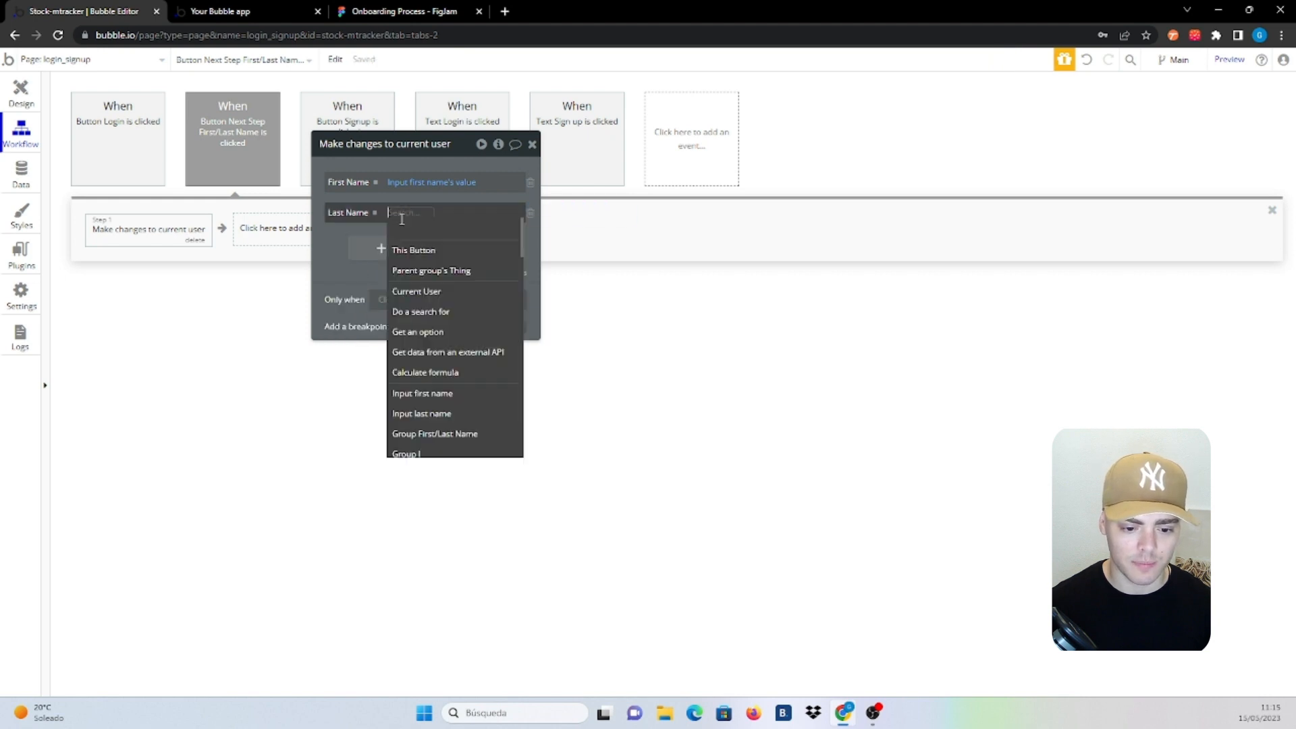
{"action": "left_click", "coordinate": [457, 414]}
{"action": "left_click", "coordinate": [490, 229]}
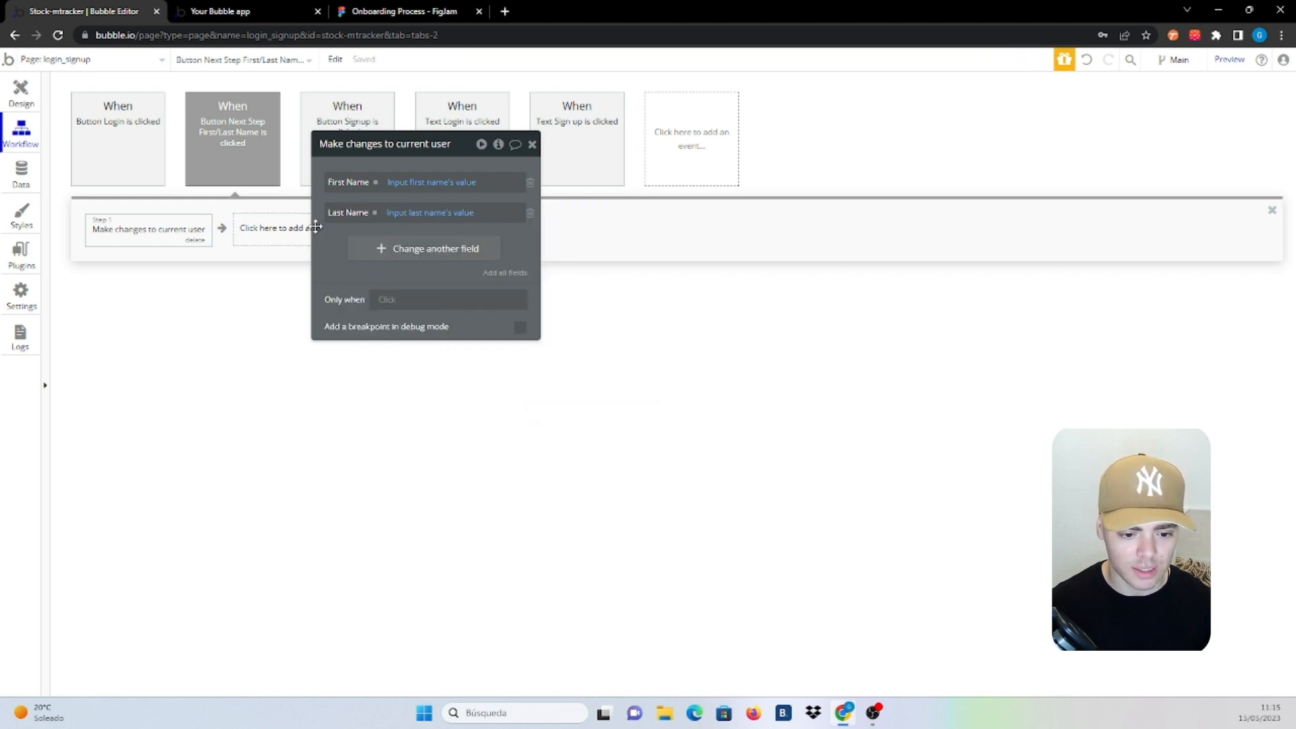
{"action": "left_click_drag", "start_coordinate": [320, 227], "coordinate": [613, 267]}
Add a Hide an element step that hides Group First/Last Name
{"action": "left_click", "coordinate": [278, 229]}
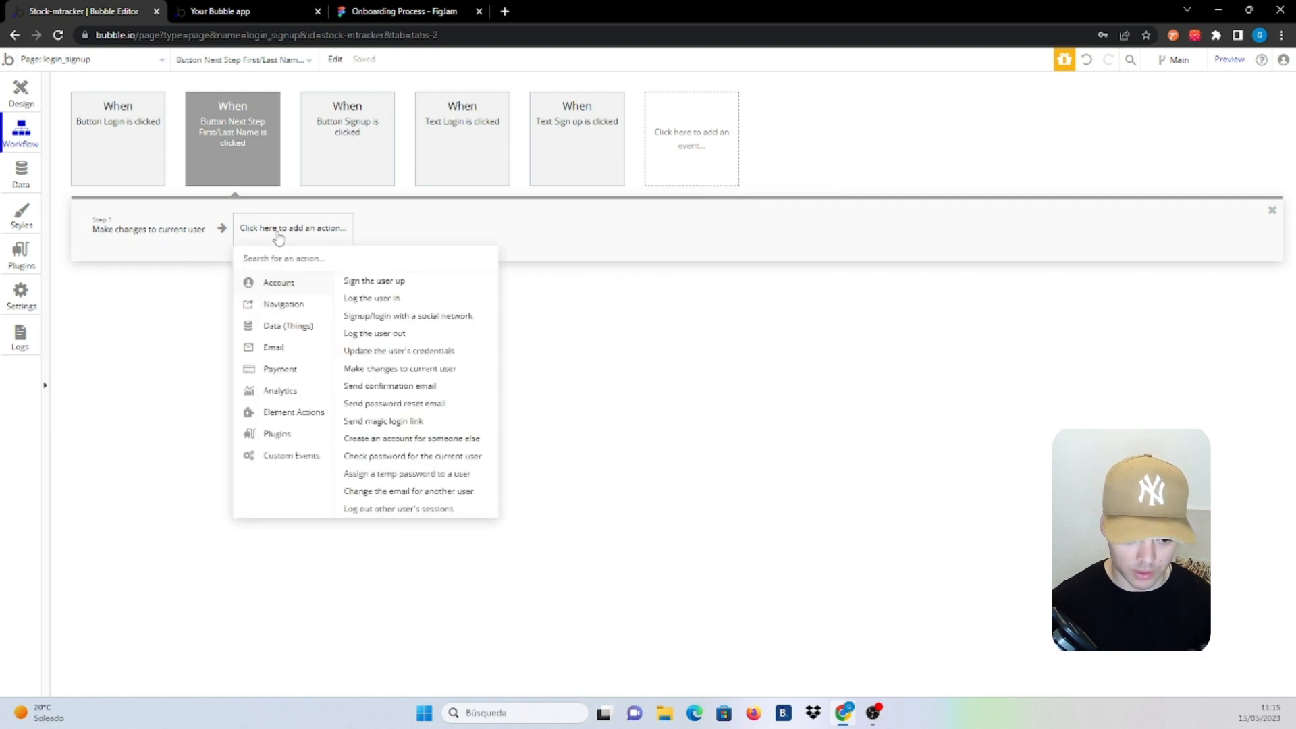
{"action": "type", "text": "hide"}
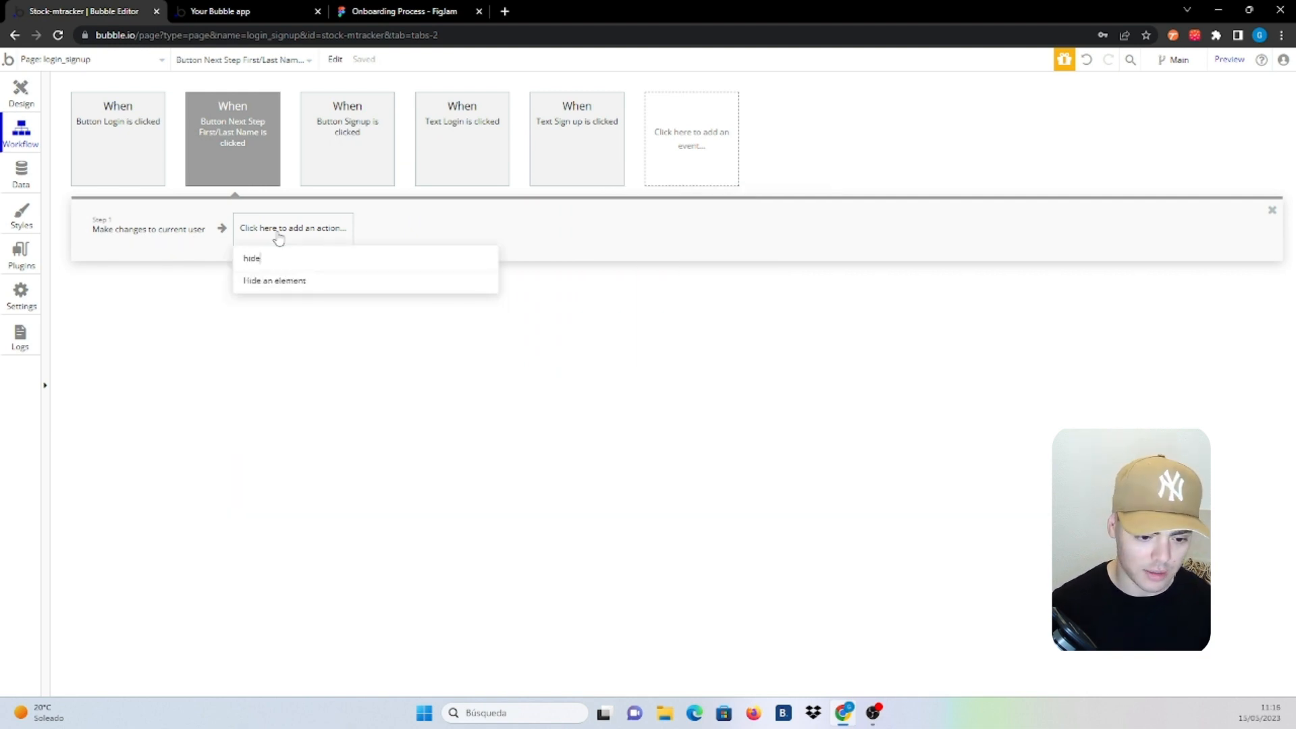
{"action": "left_click", "coordinate": [272, 284]}
{"action": "left_click", "coordinate": [715, 219]}
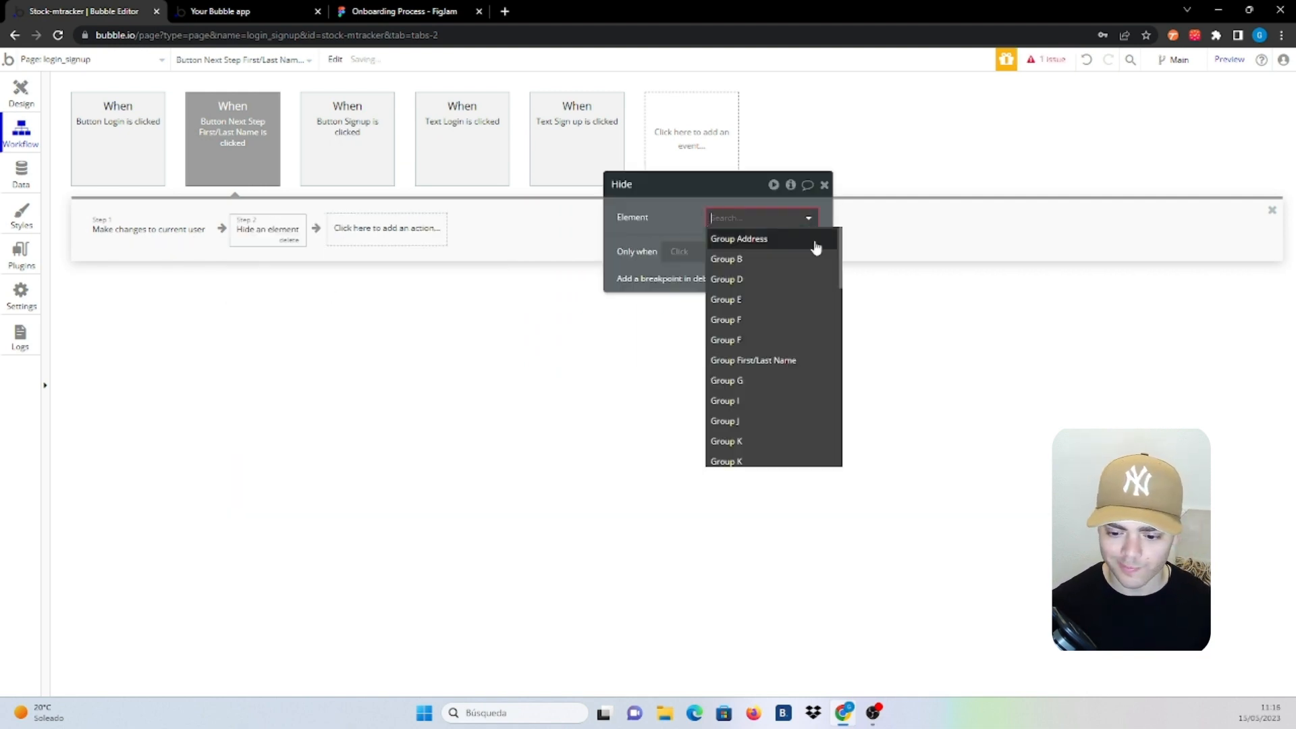
{"action": "left_click", "coordinate": [771, 358]}
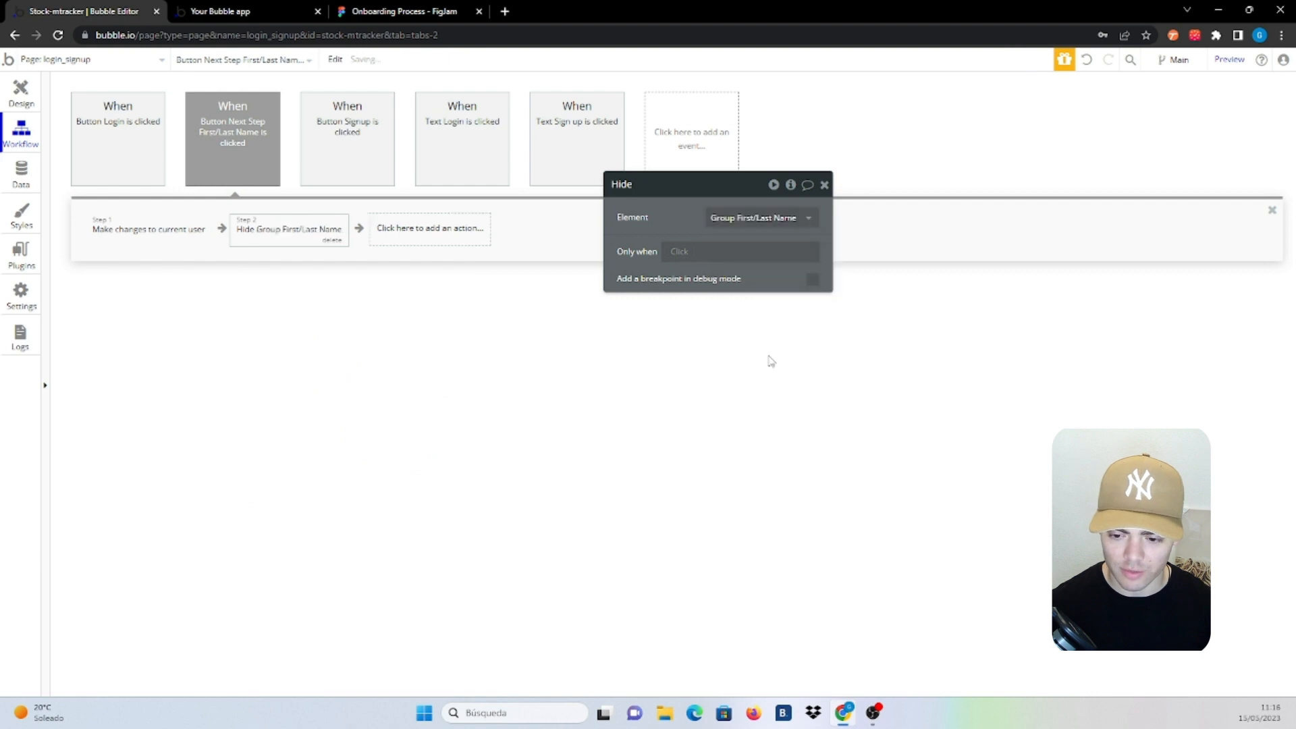
Add a Show an element step that shows Group Address
{"action": "left_click", "coordinate": [415, 239]}
{"action": "type", "text": "show"}
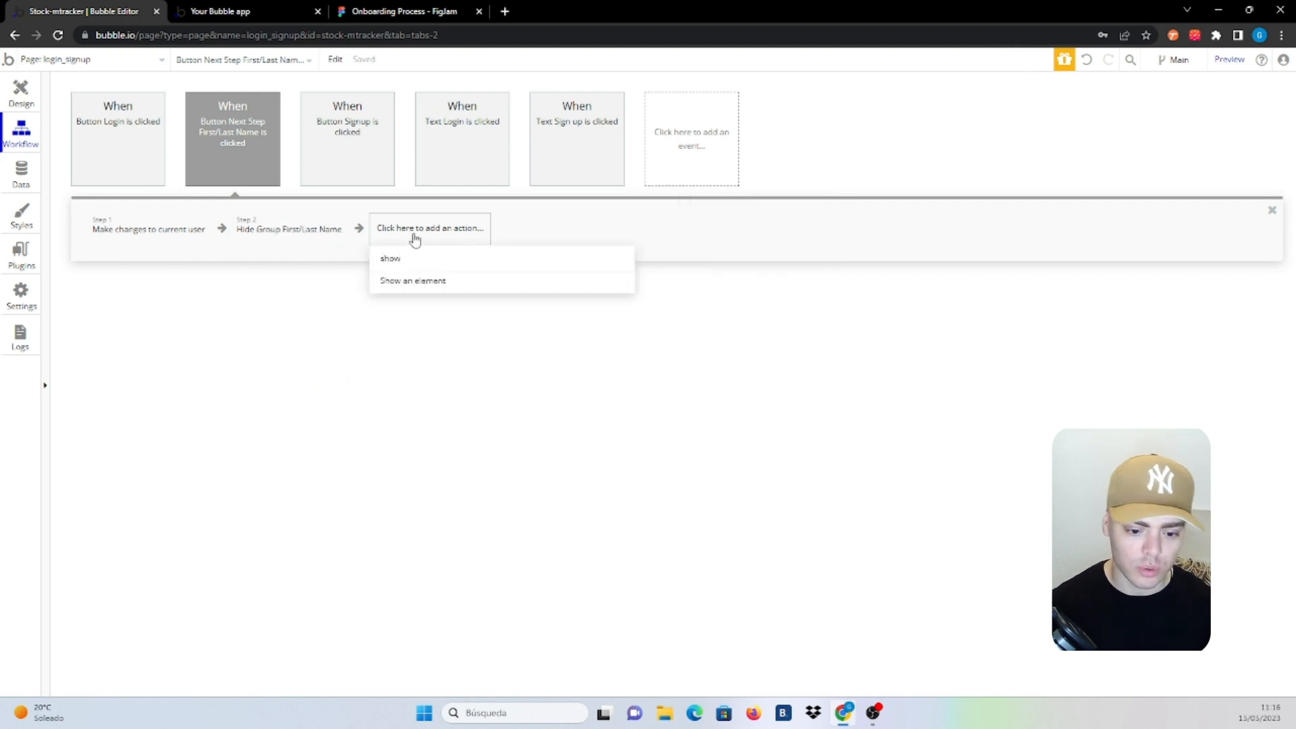
{"action": "left_click", "coordinate": [409, 281]}
{"action": "left_click", "coordinate": [753, 217]}
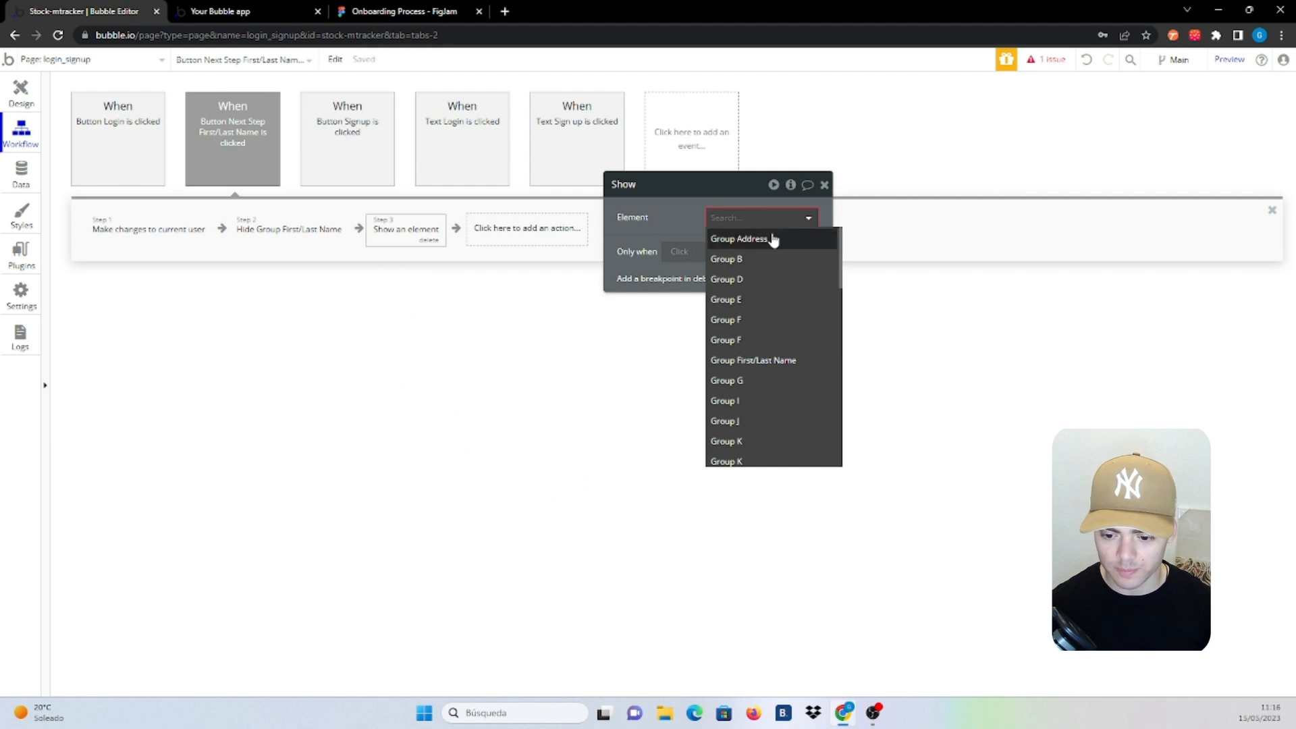
{"action": "type", "text": "add"}
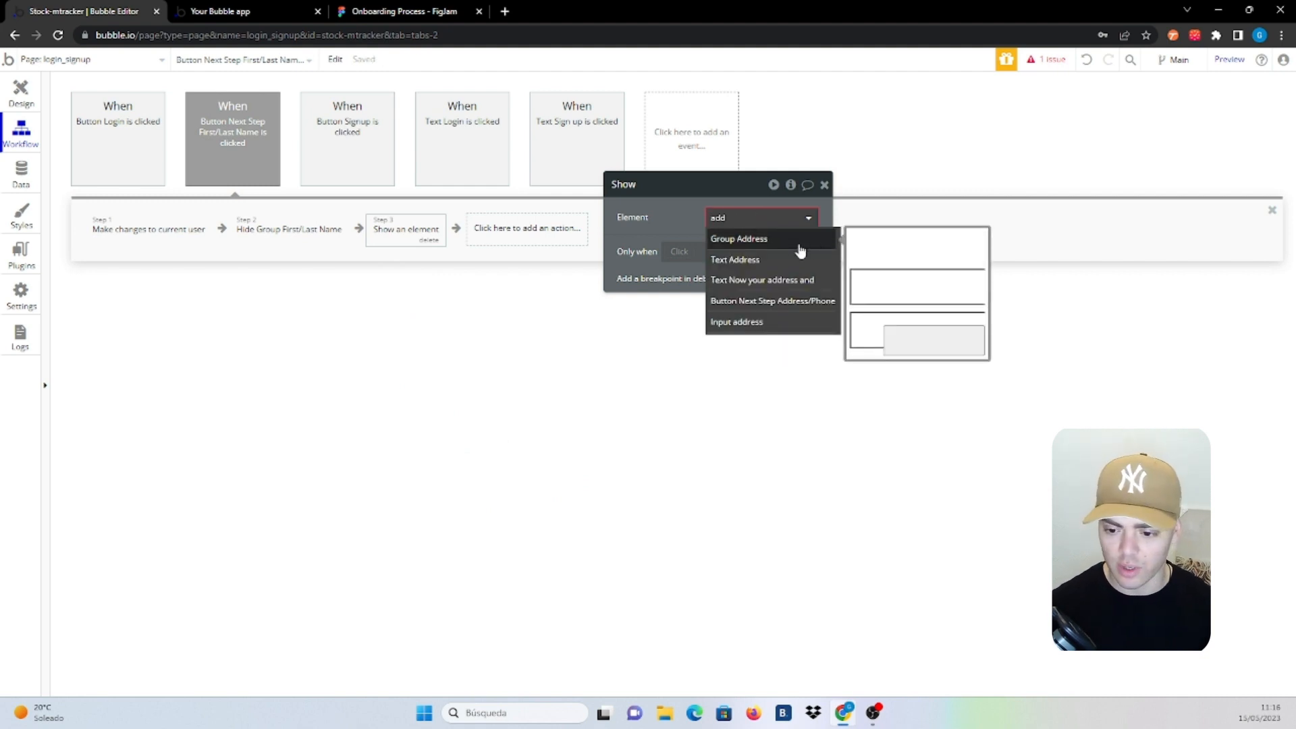
{"action": "left_click", "coordinate": [799, 244]}
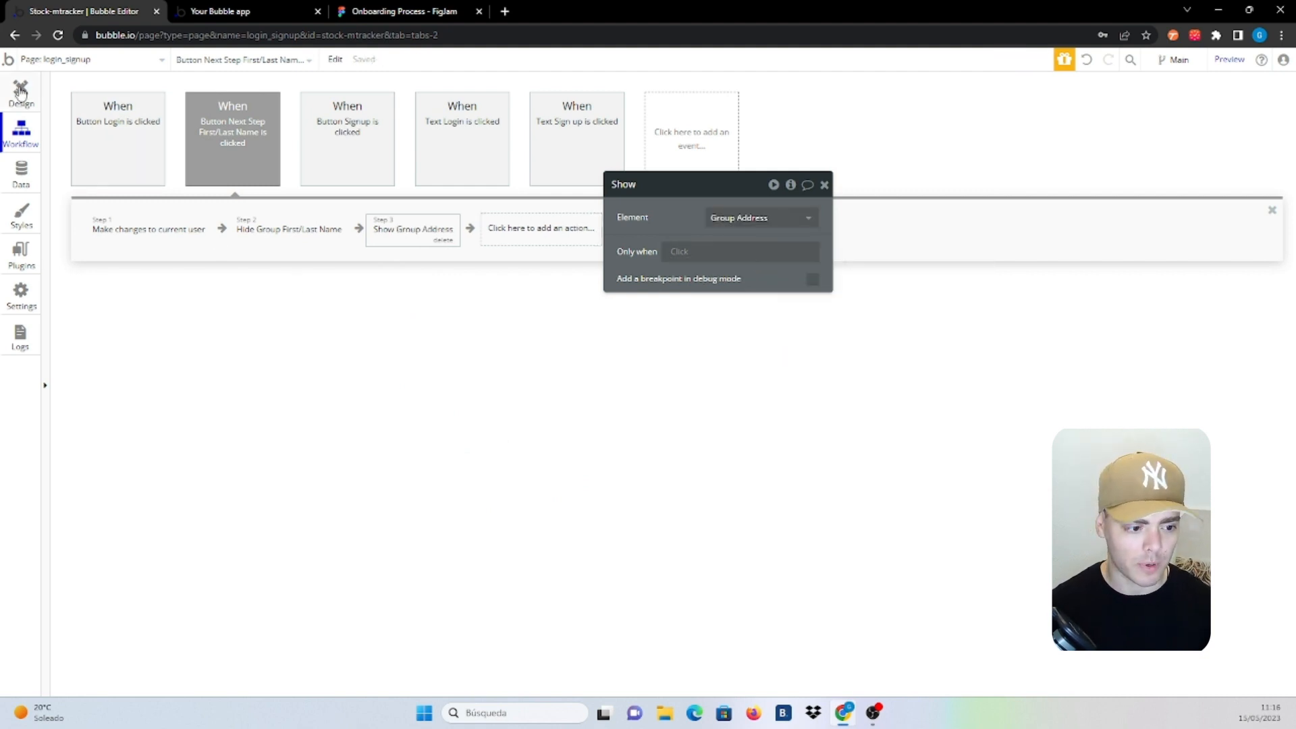
In the editor, hide the full-name group, unhide Group Address, and open the address Next Step button's workflow
{"action": "left_click", "coordinate": [21, 94]}
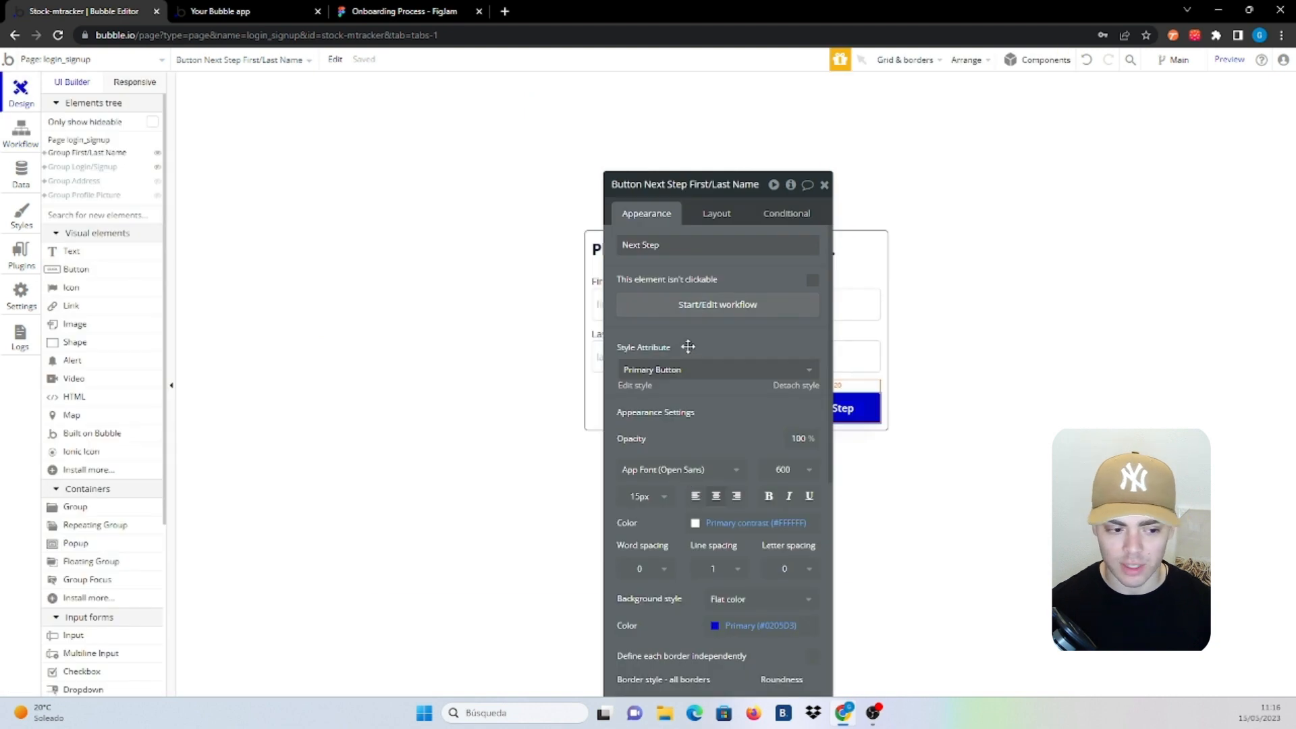
{"action": "left_click", "coordinate": [158, 154]}
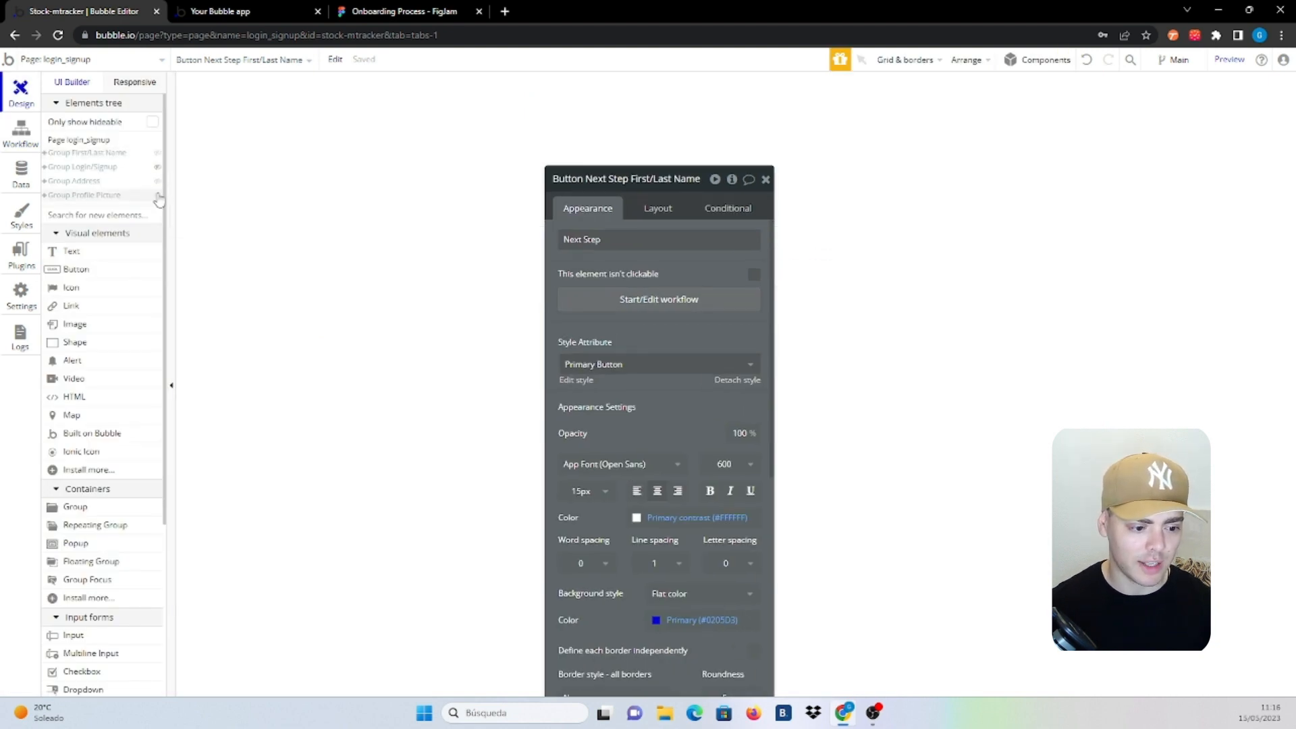
{"action": "left_click", "coordinate": [157, 181]}
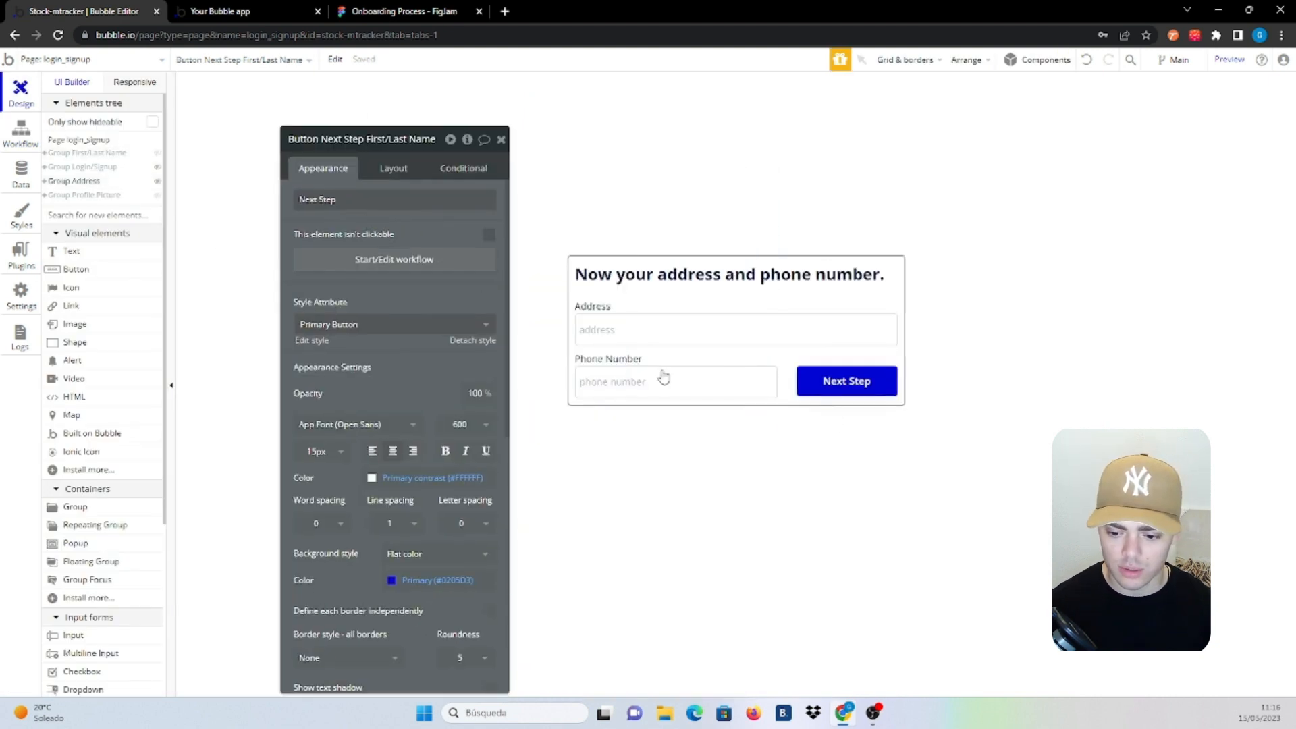
{"action": "left_click", "coordinate": [839, 391]}
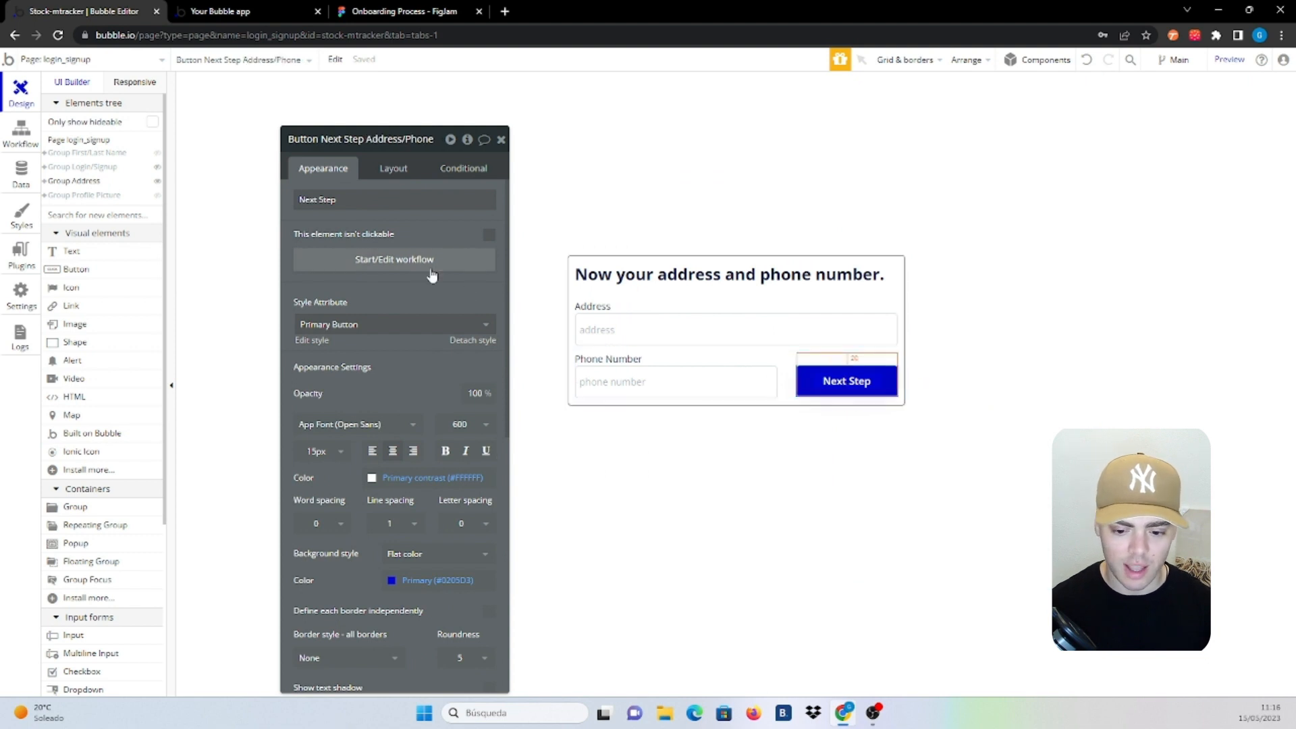
{"action": "left_click", "coordinate": [432, 275]}
Add 'Make changes to current user' with Address set to Input address's value
{"action": "left_click", "coordinate": [187, 230]}
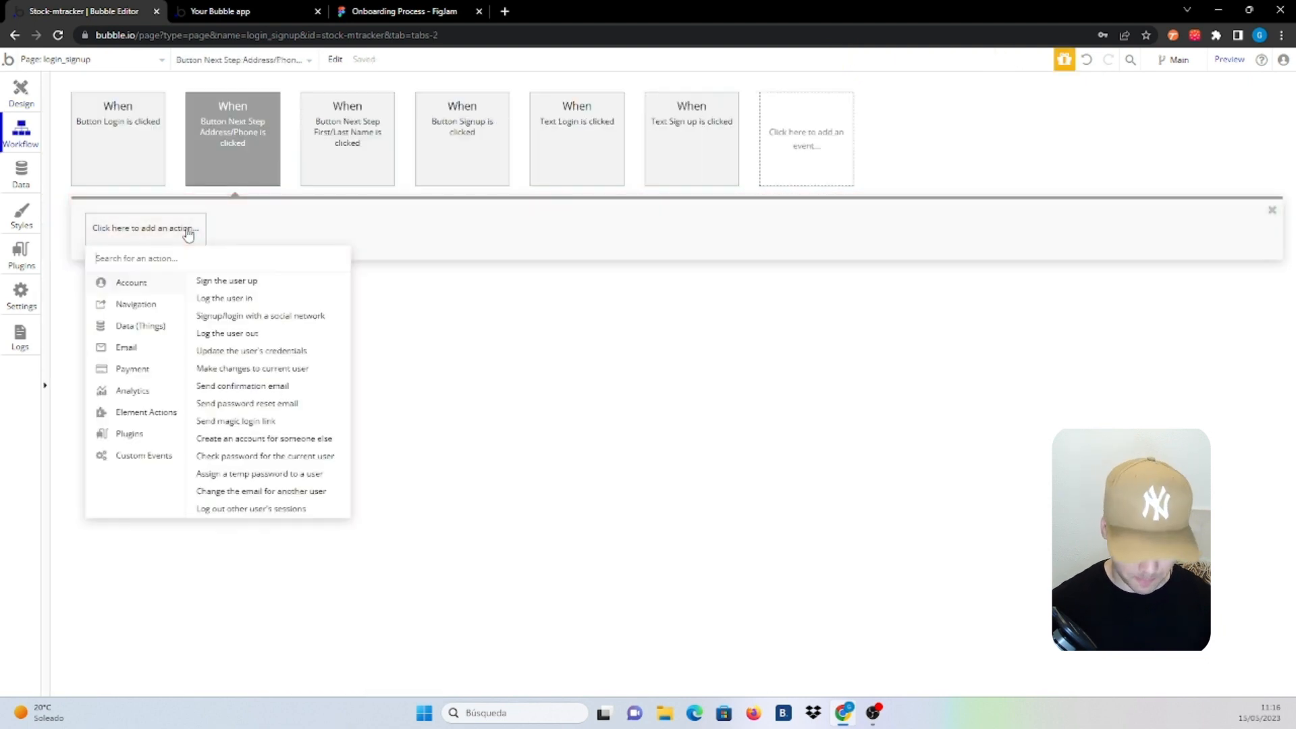
{"action": "type", "text": "make"}
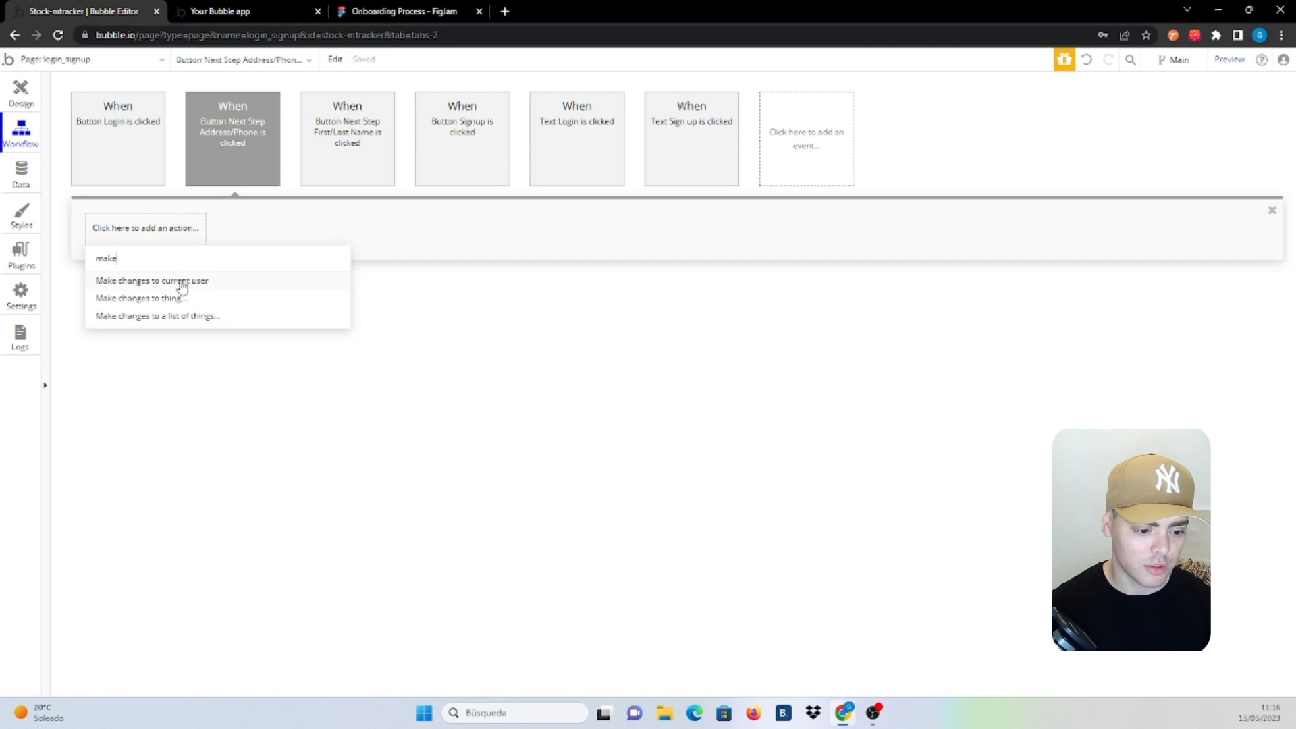
{"action": "left_click", "coordinate": [182, 281]}
{"action": "left_click", "coordinate": [358, 183]}
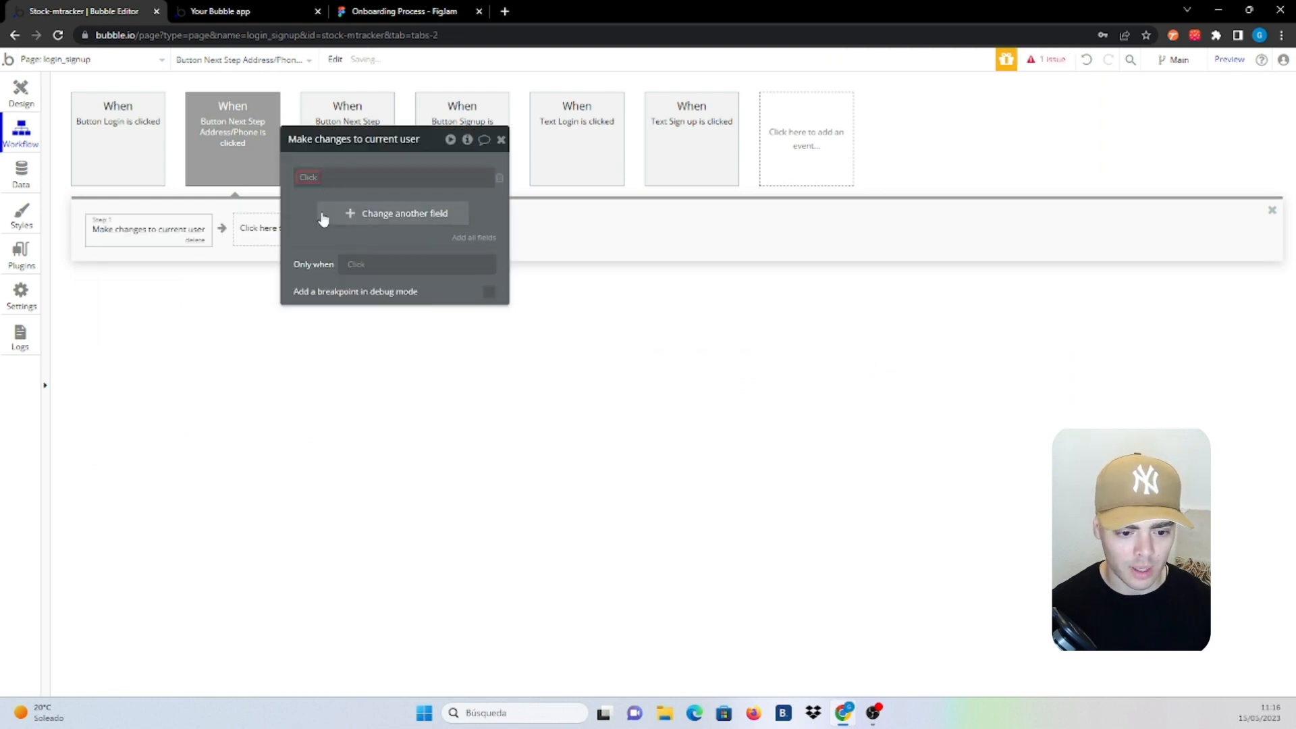
{"action": "left_click", "coordinate": [324, 219]}
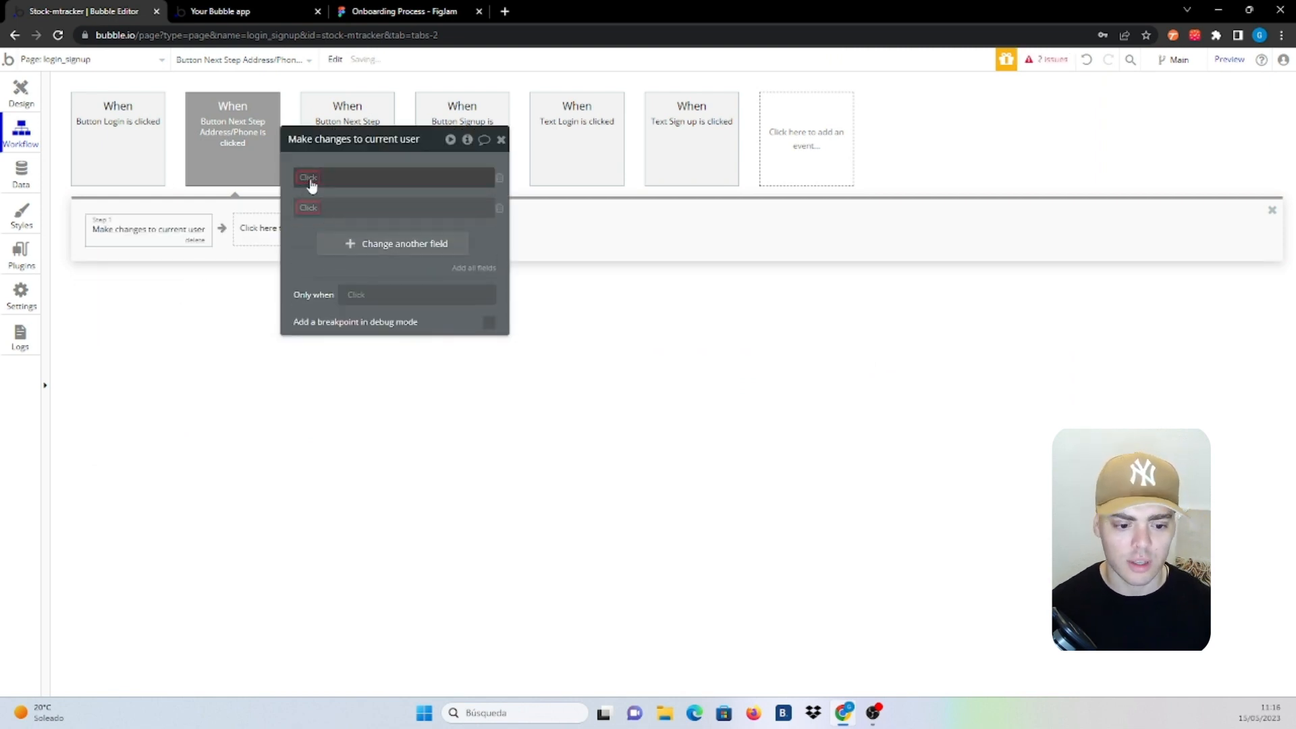
{"action": "left_click", "coordinate": [311, 183]}
{"action": "left_click", "coordinate": [314, 194]}
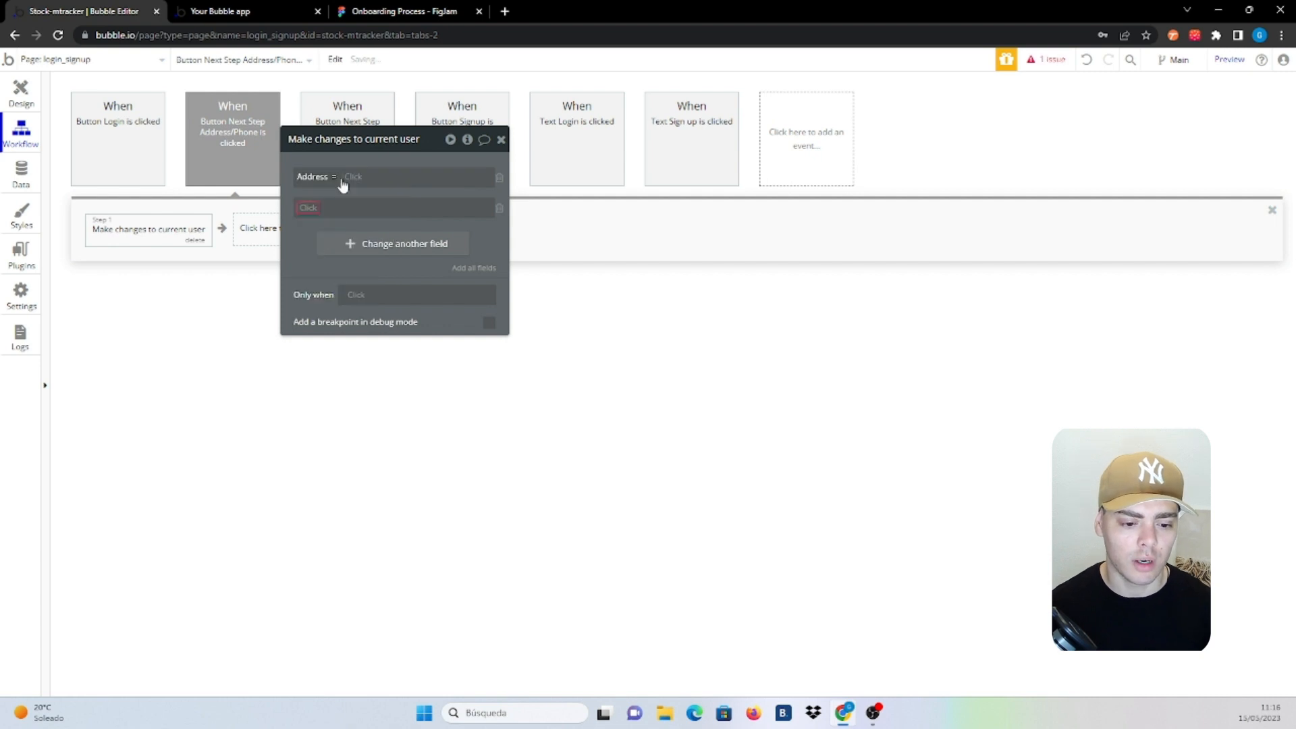
{"action": "left_click", "coordinate": [351, 178]}
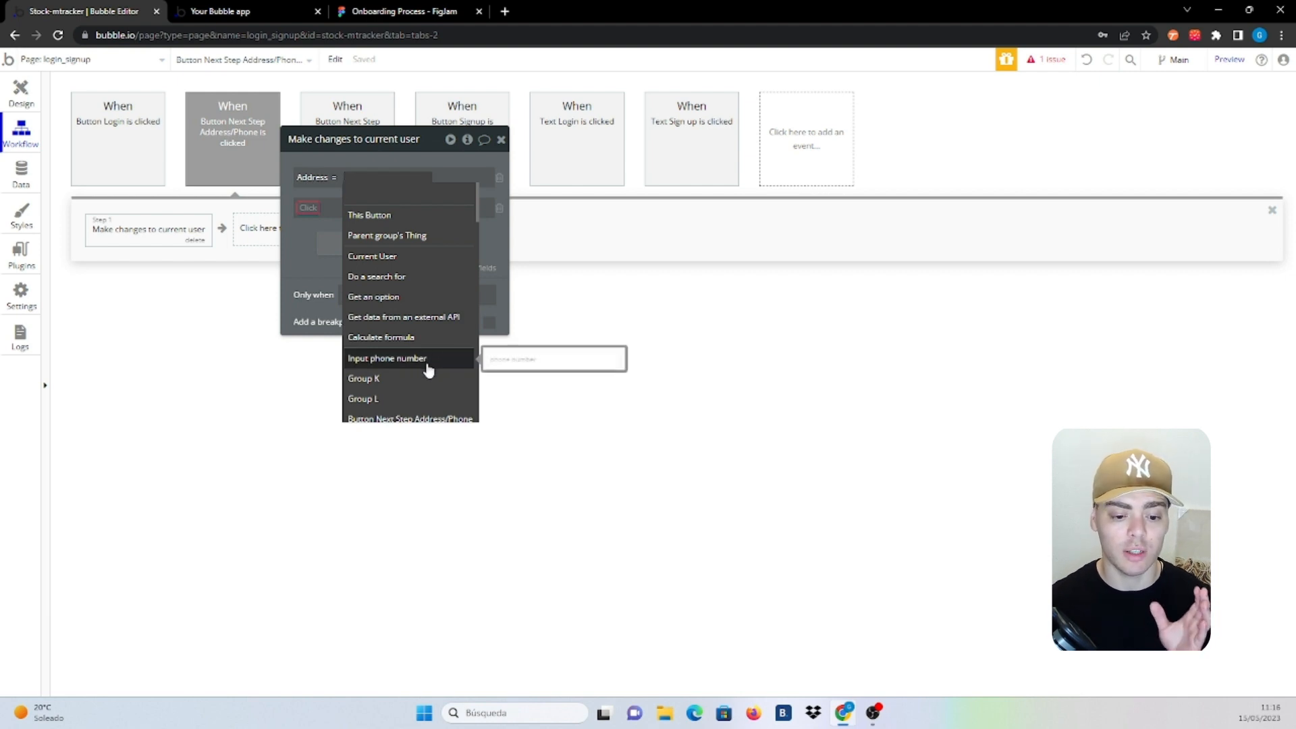
{"action": "scroll", "coordinate": [428, 370], "scroll_direction": "down", "scroll_amount": 1}
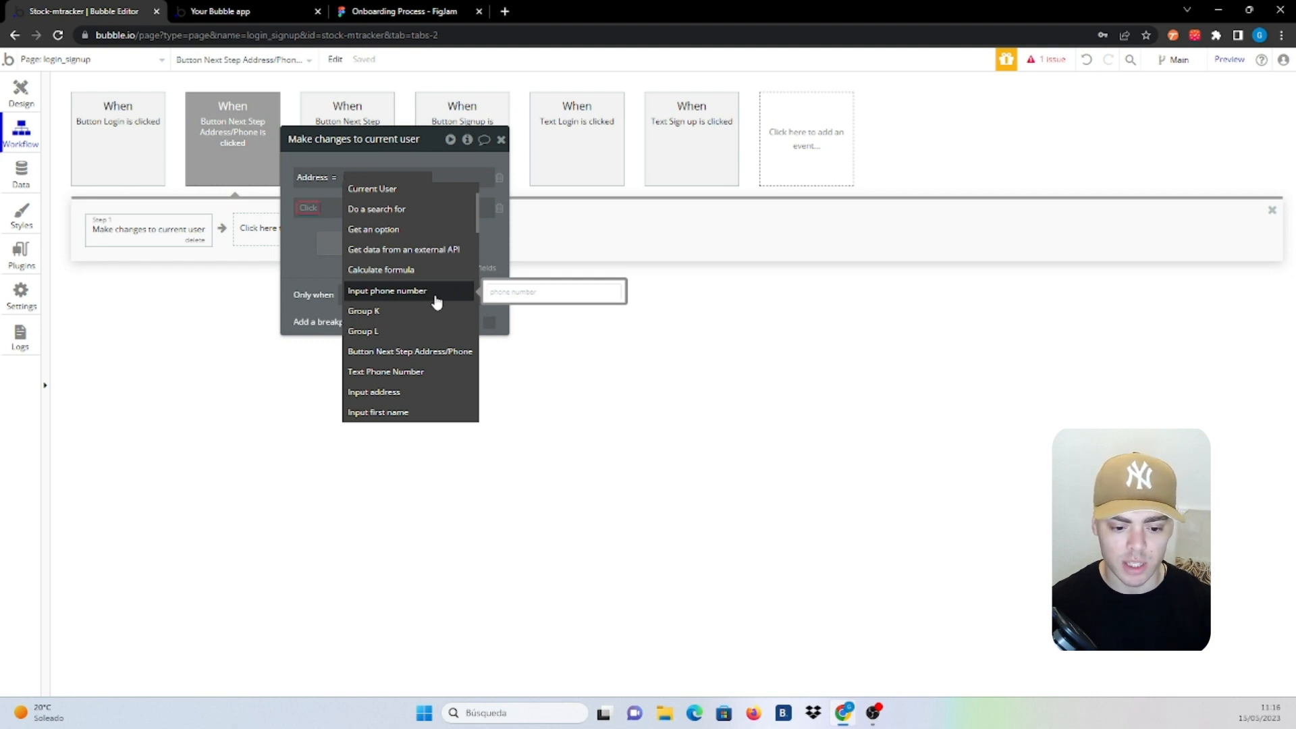
{"action": "left_click", "coordinate": [405, 393]}
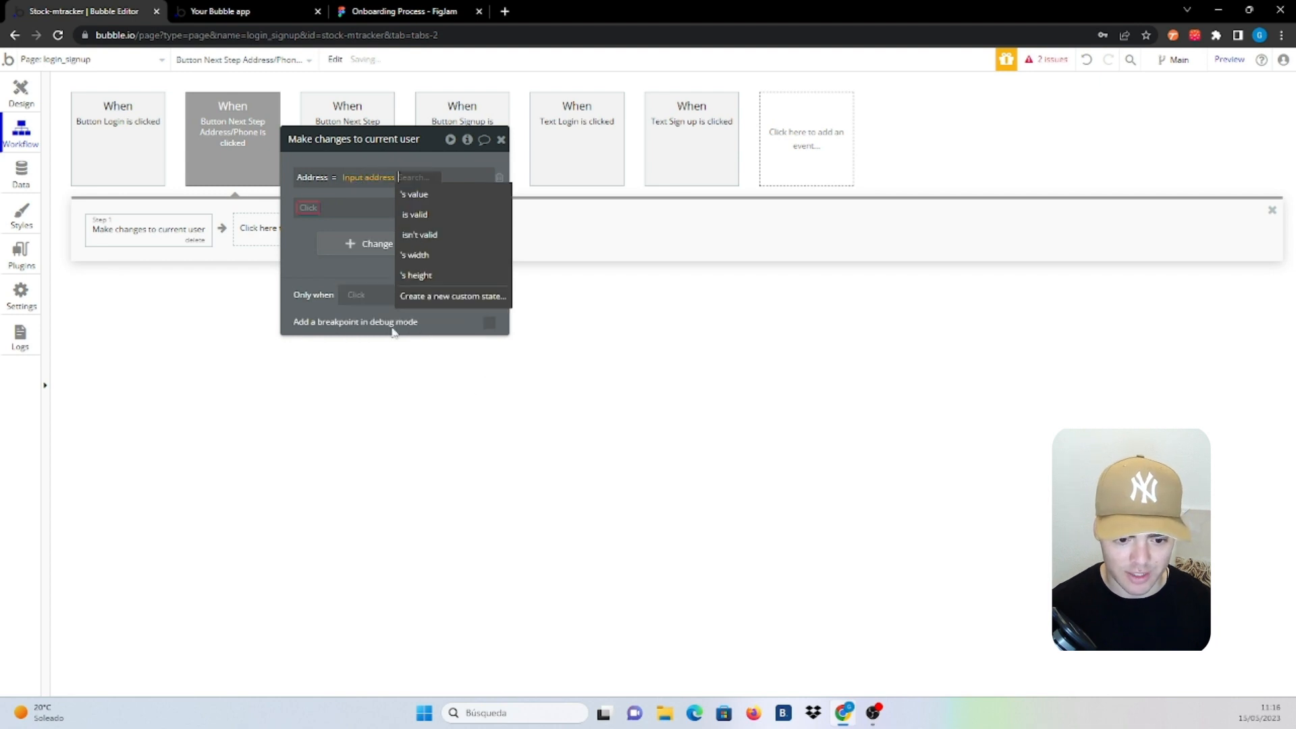
{"action": "left_click", "coordinate": [413, 192]}
Set Phone Number to Input phone number's value in the same action
{"action": "left_click", "coordinate": [305, 209]}
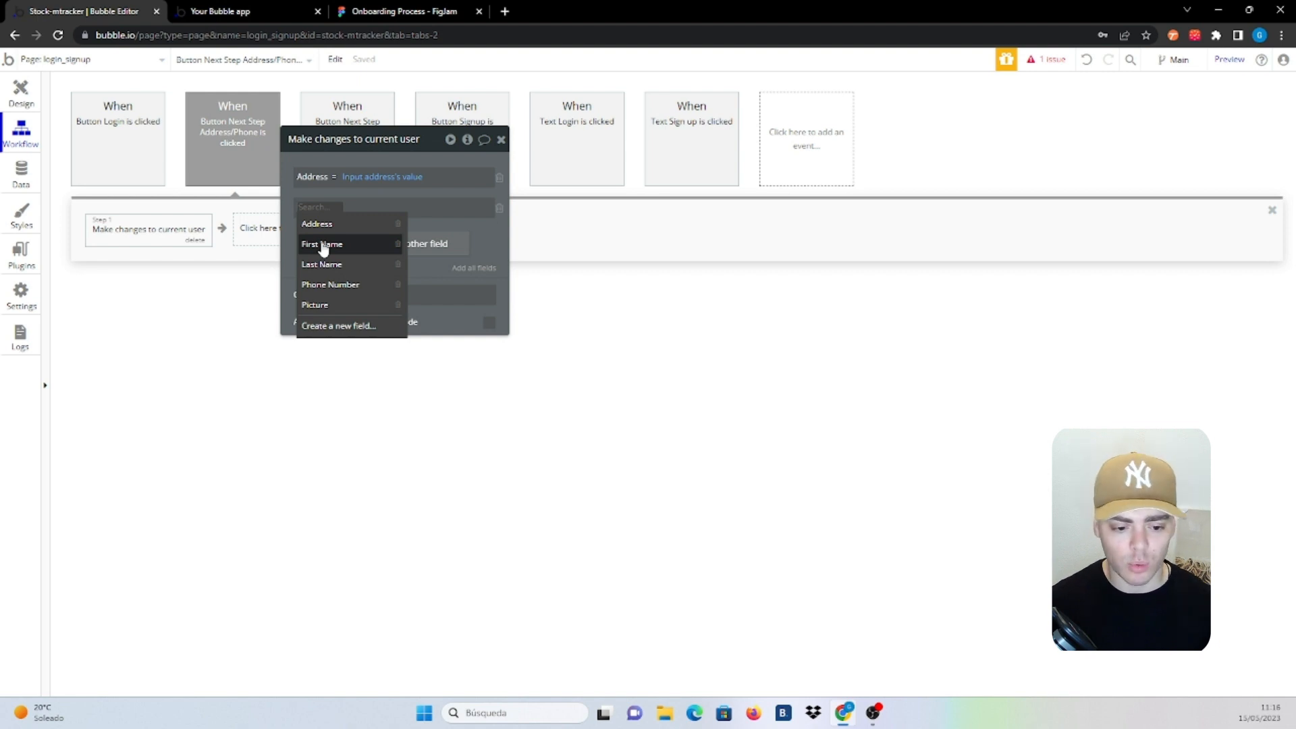
{"action": "left_click", "coordinate": [330, 285]}
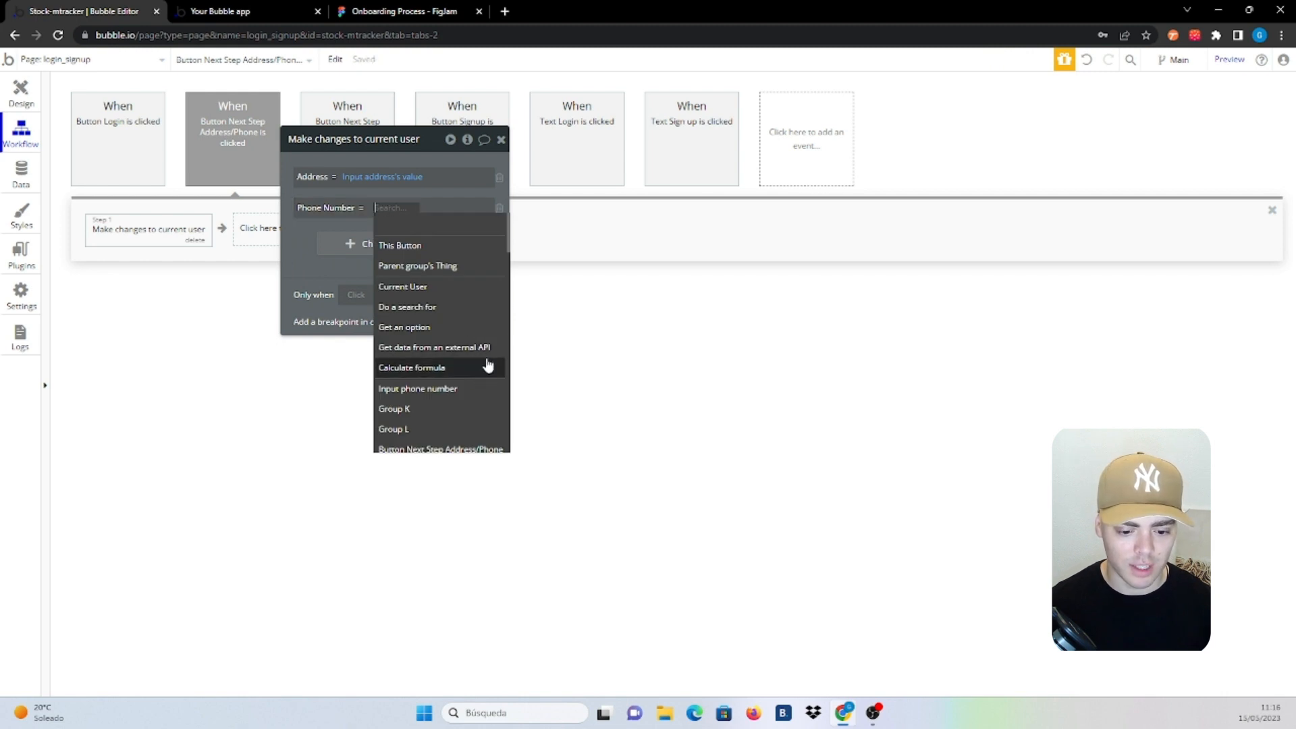
{"action": "left_click", "coordinate": [479, 388]}
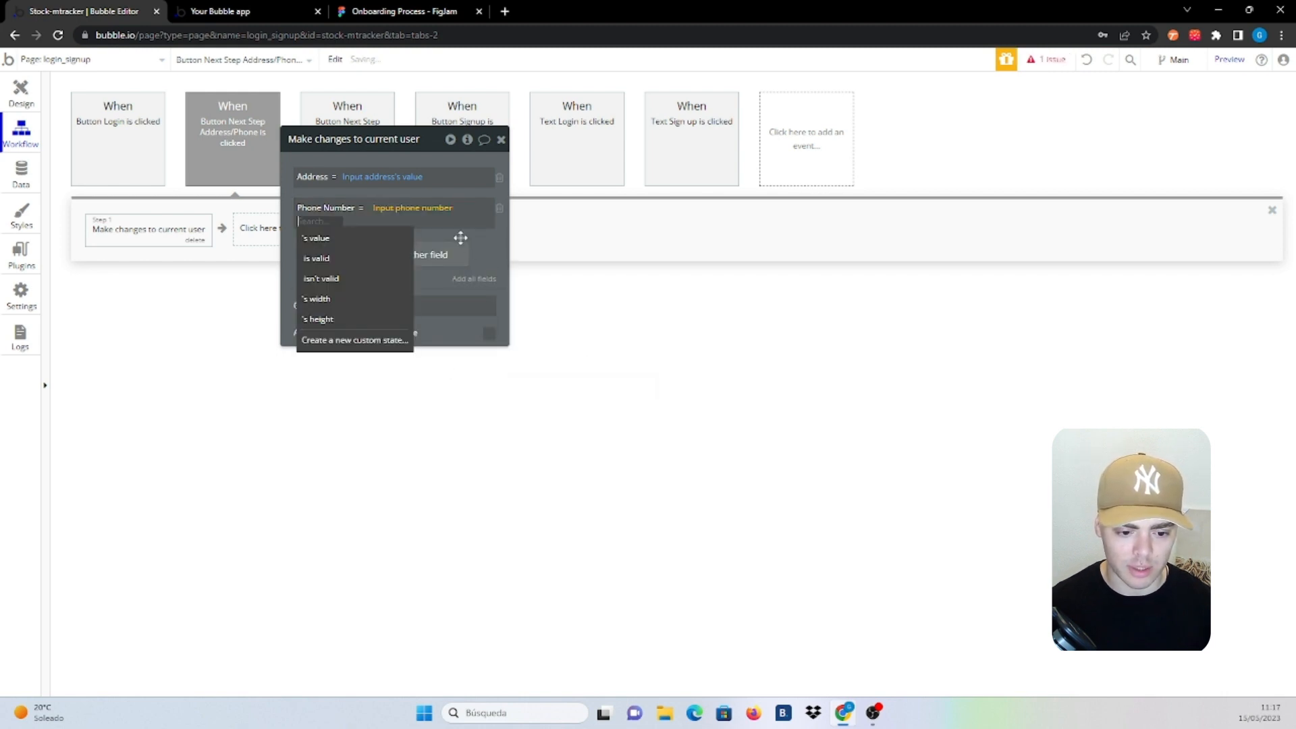
{"action": "left_click", "coordinate": [326, 239]}
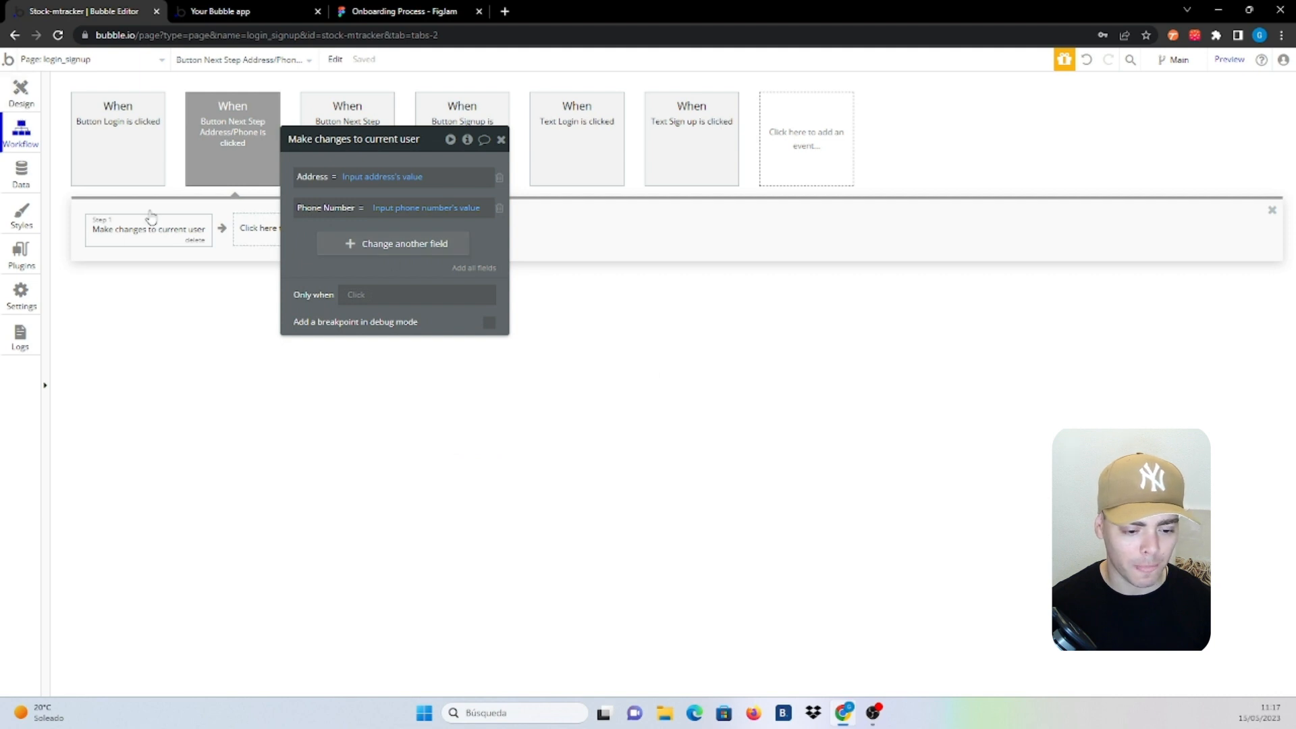
{"action": "left_click", "coordinate": [25, 108]}
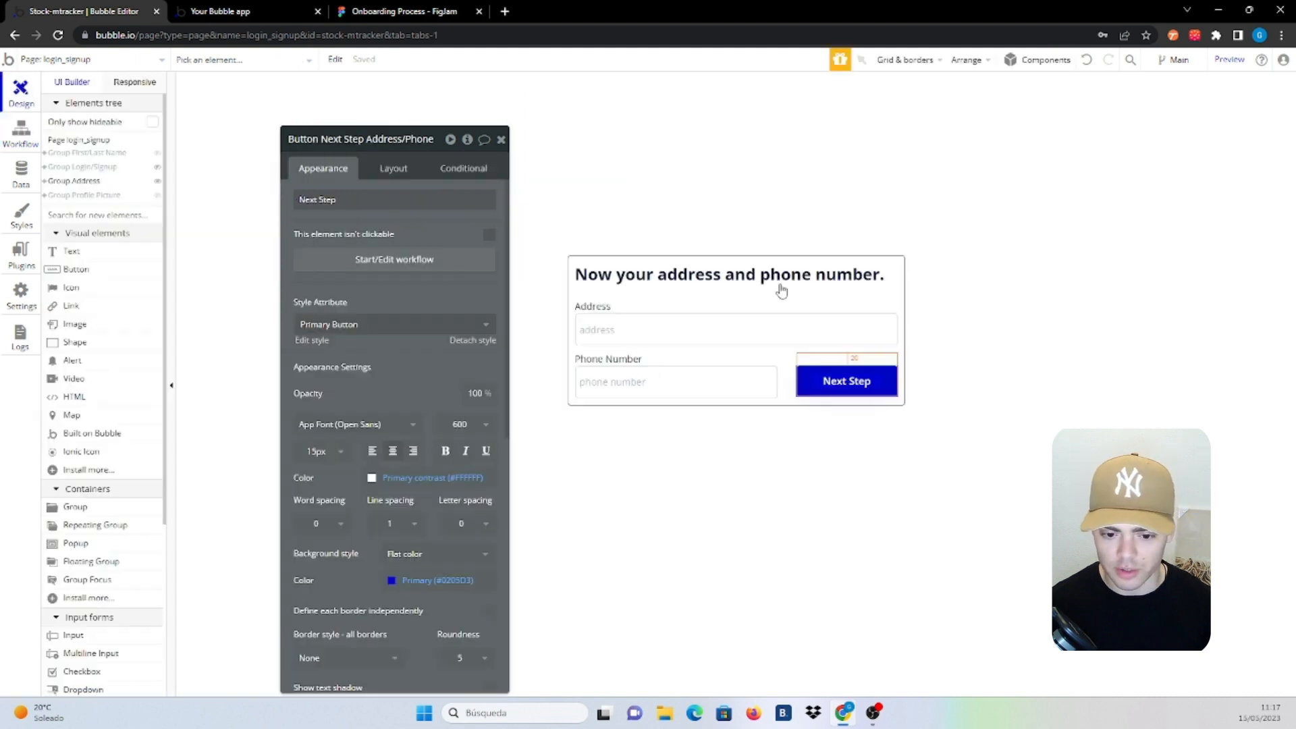
Add a Hide an element step that hides Group Address
{"action": "left_click", "coordinate": [669, 328]}
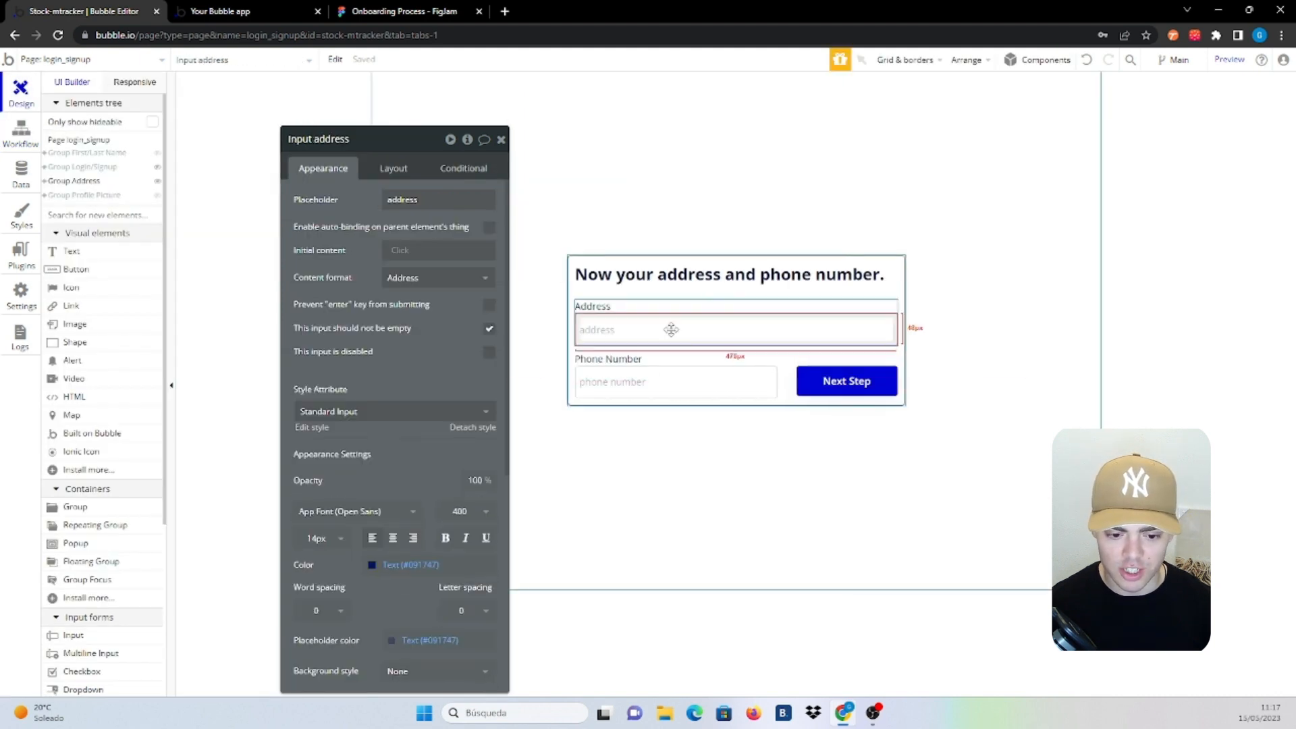
{"action": "left_click", "coordinate": [21, 130]}
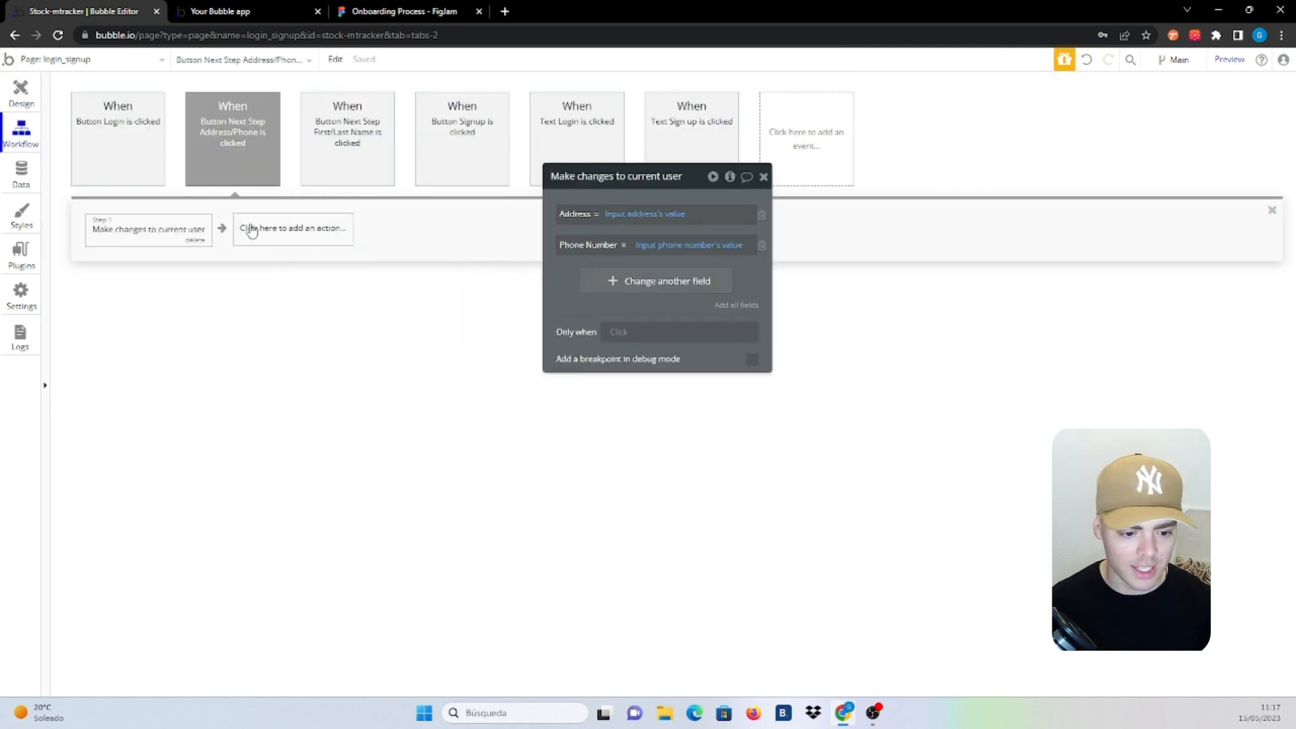
{"action": "left_click", "coordinate": [251, 228]}
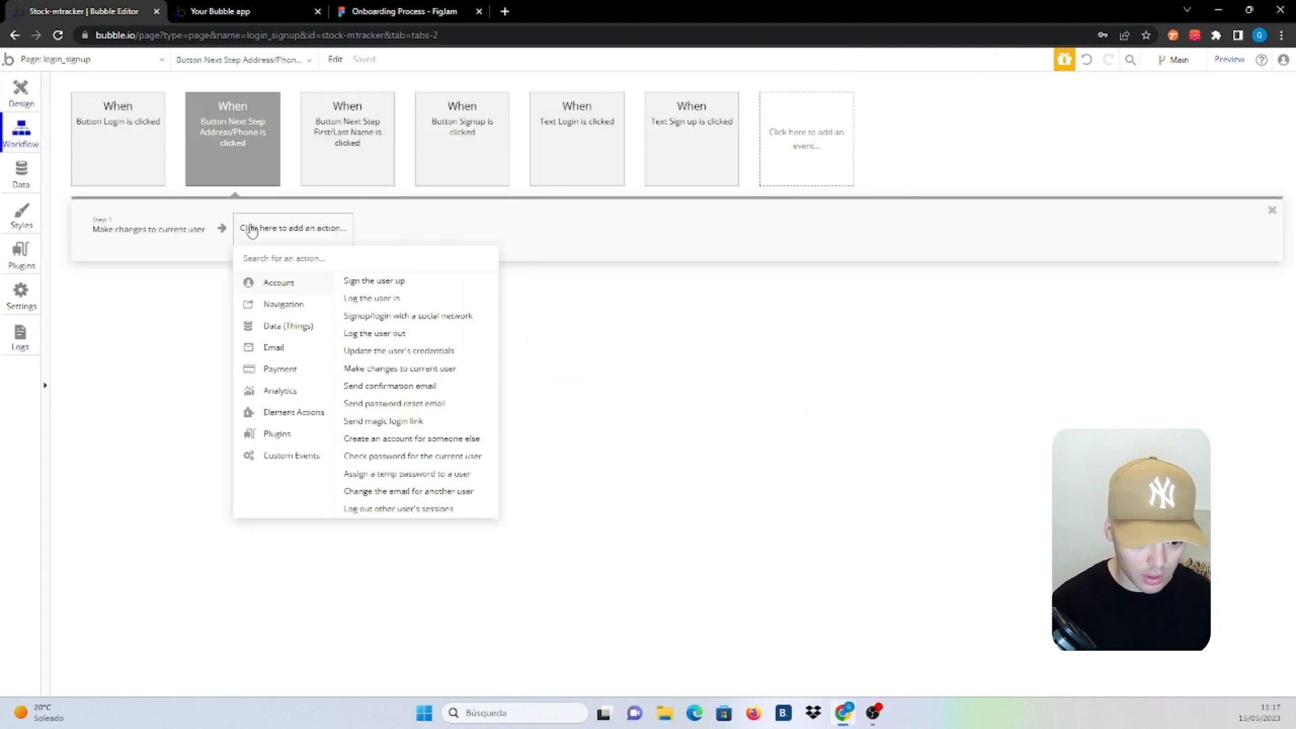
{"action": "type", "text": "hid"}
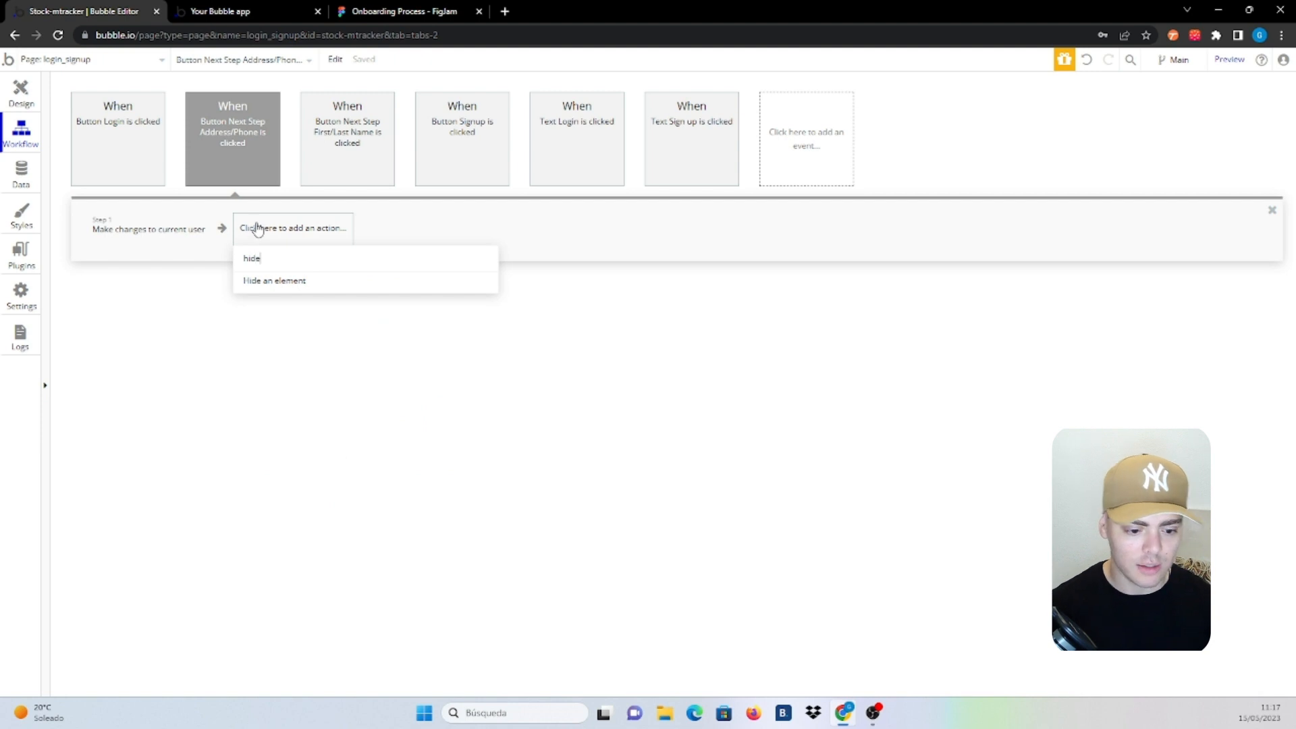
{"action": "type", "text": "e"}
{"action": "left_click", "coordinate": [291, 282]}
{"action": "left_click", "coordinate": [720, 209]}
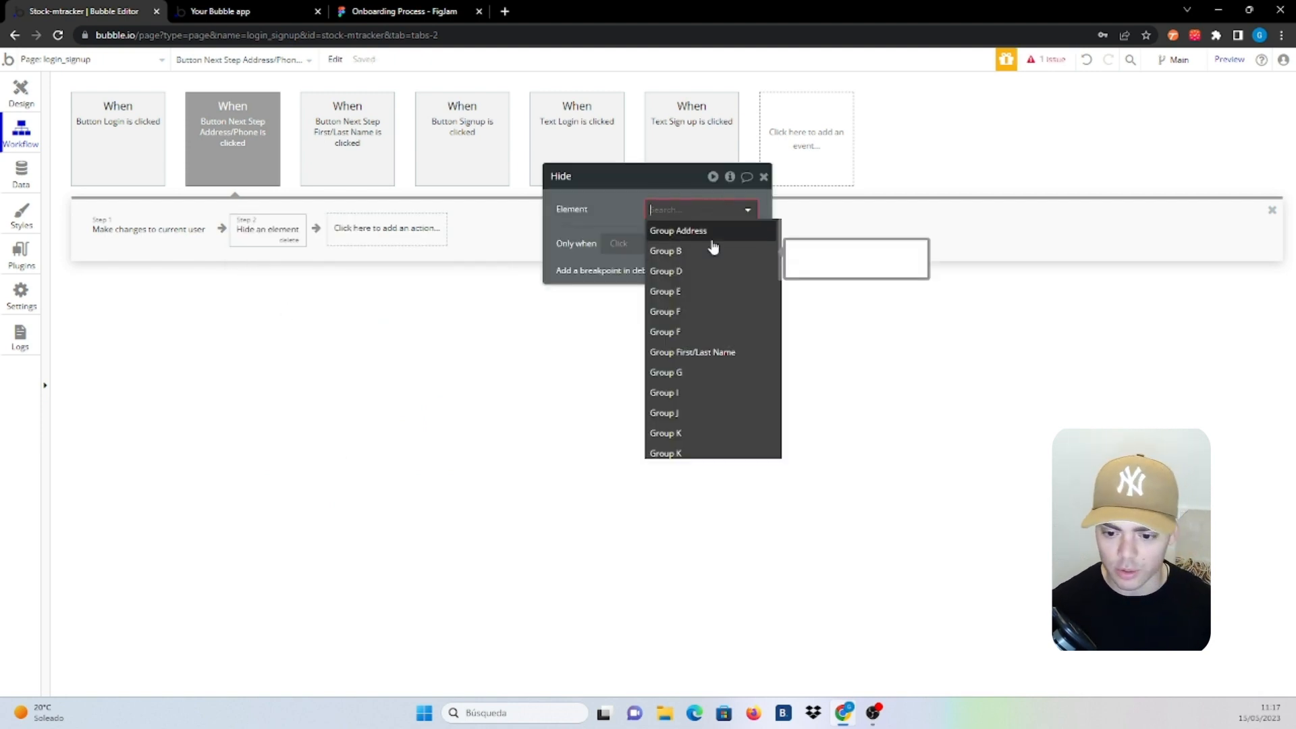
{"action": "left_click", "coordinate": [709, 232]}
Add a Show an element step that shows Group Profile Picture
{"action": "left_click", "coordinate": [405, 246]}
{"action": "type", "text": "show"}
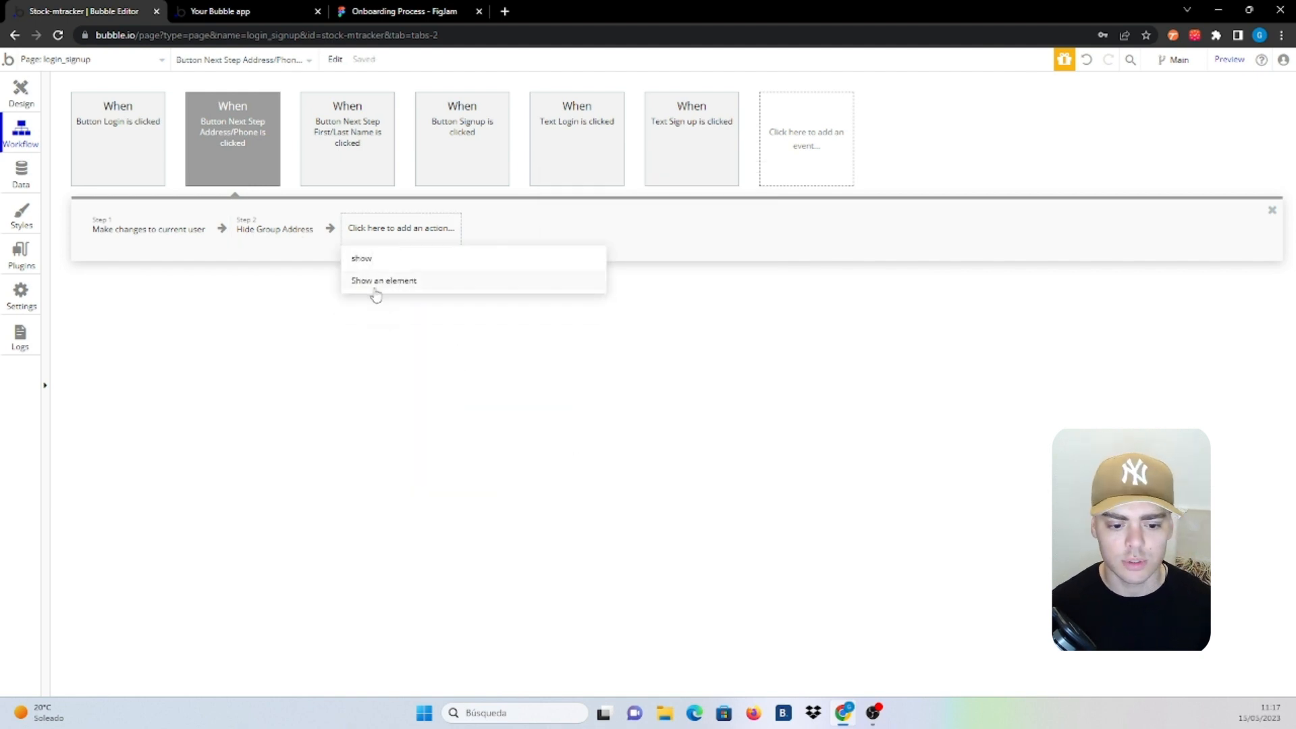
{"action": "left_click", "coordinate": [376, 281]}
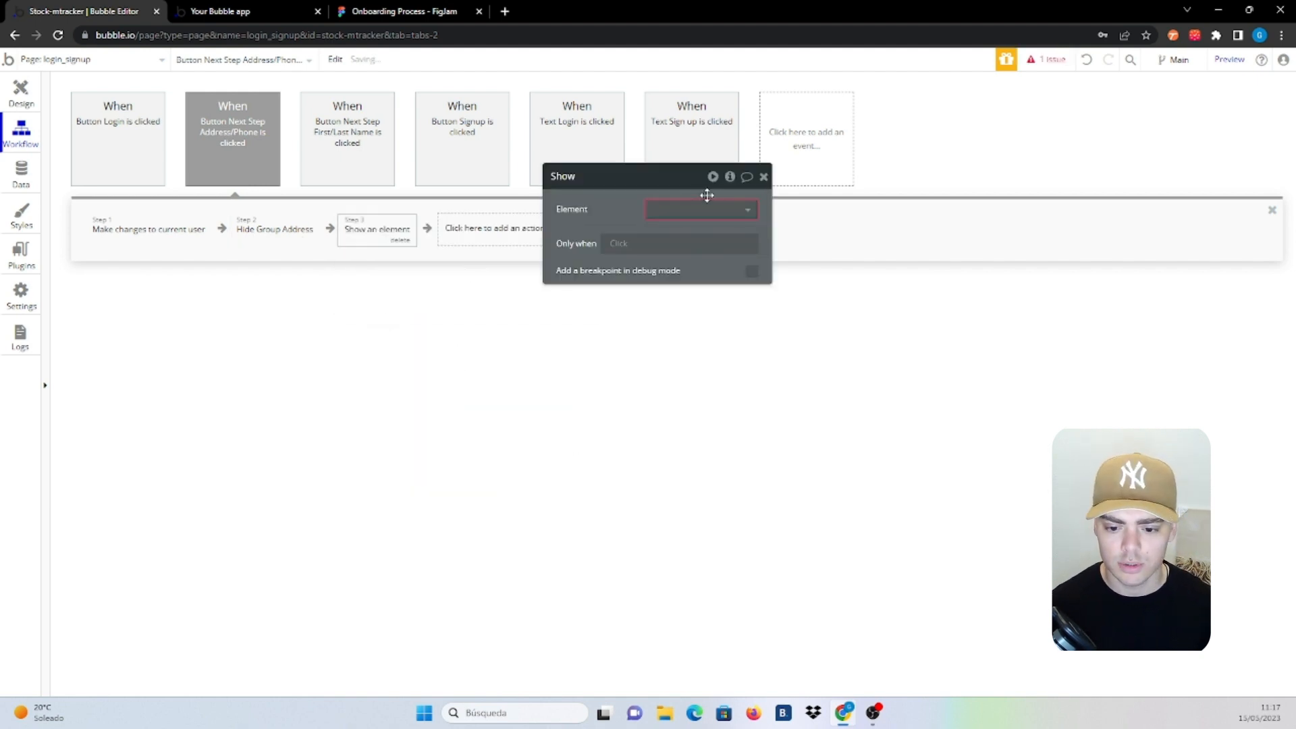
{"action": "left_click", "coordinate": [705, 210]}
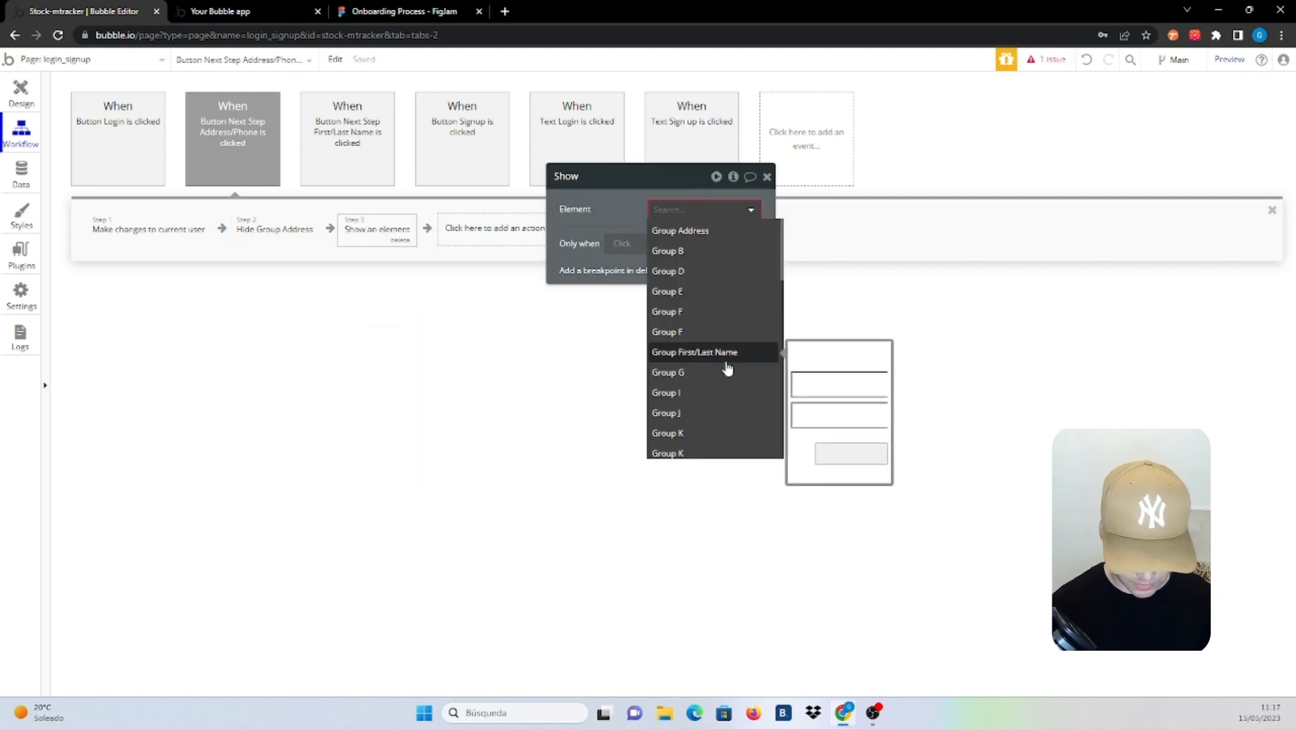
{"action": "type", "text": "pic"}
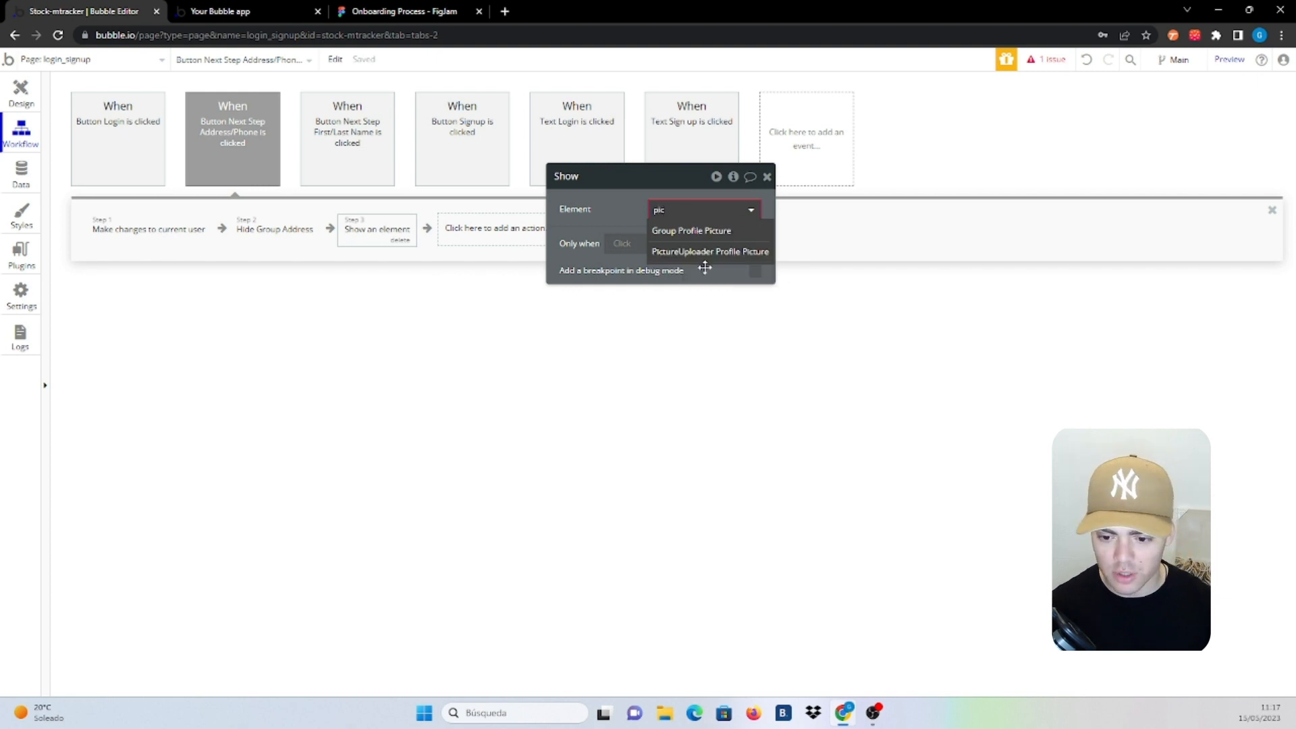
{"action": "left_click", "coordinate": [705, 231]}
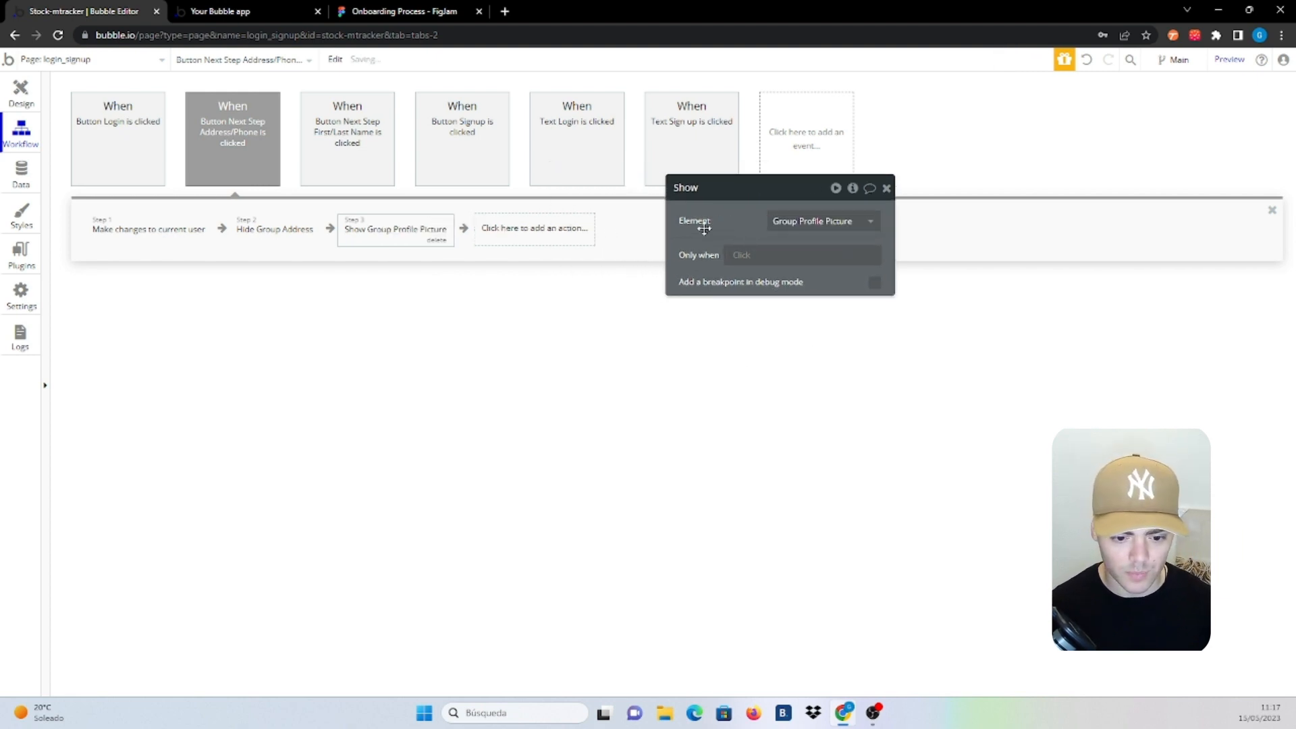
Hide Group Address and reveal Group Profile Picture in the editor, then open the Go to Dashboard button's workflow
{"action": "left_click", "coordinate": [21, 91]}
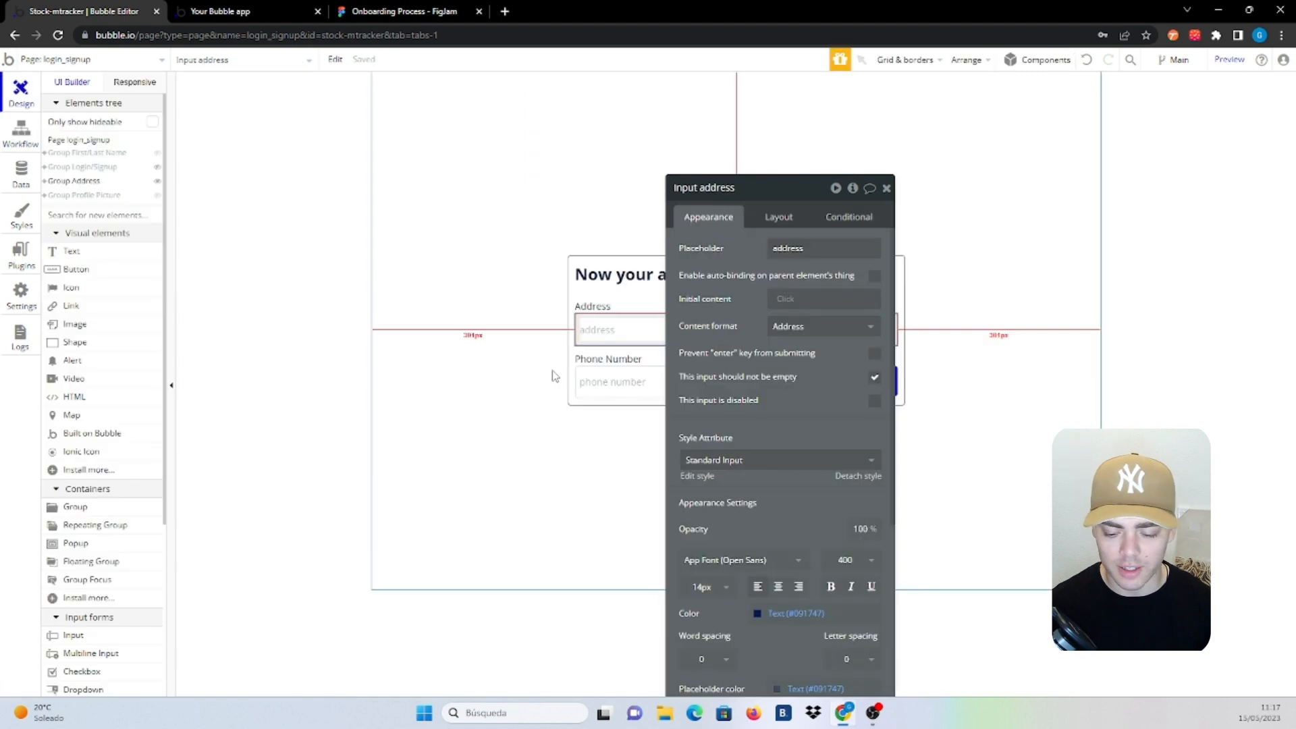
{"action": "left_click", "coordinate": [157, 181]}
{"action": "left_click", "coordinate": [157, 195]}
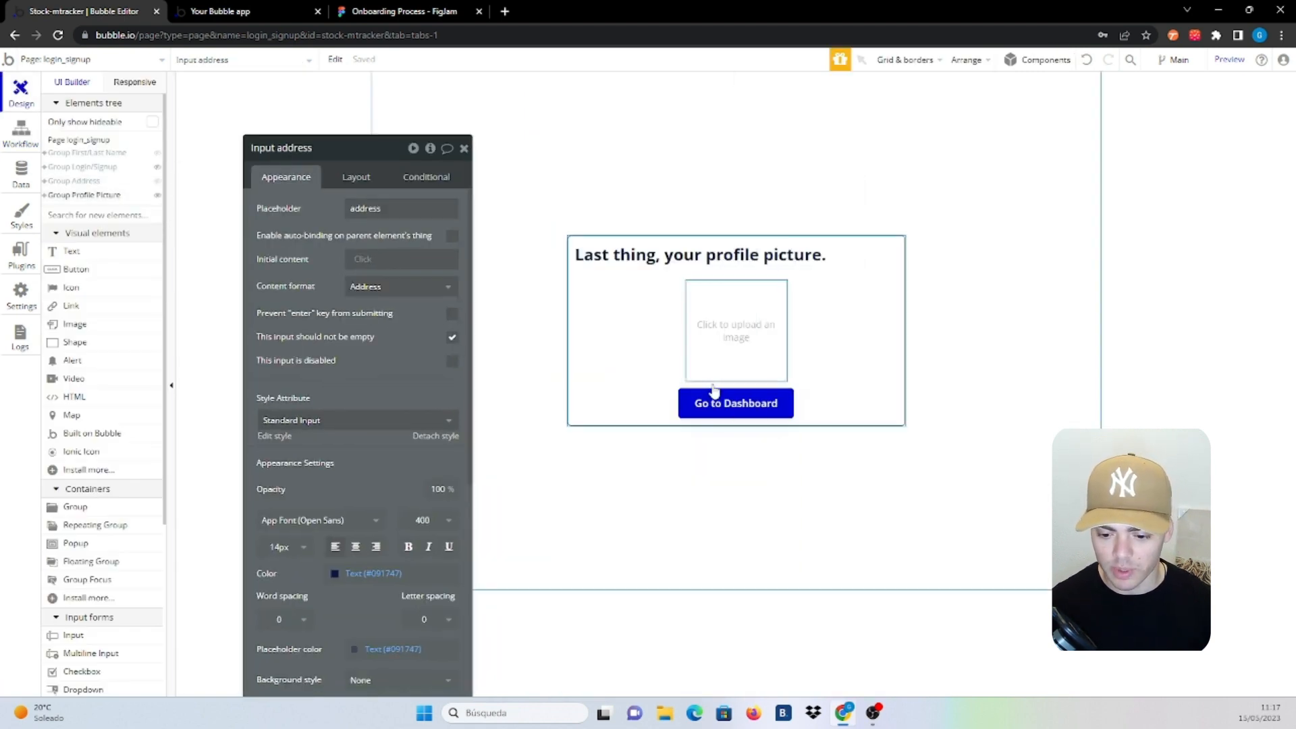
{"action": "left_click", "coordinate": [717, 402]}
{"action": "left_click", "coordinate": [392, 273]}
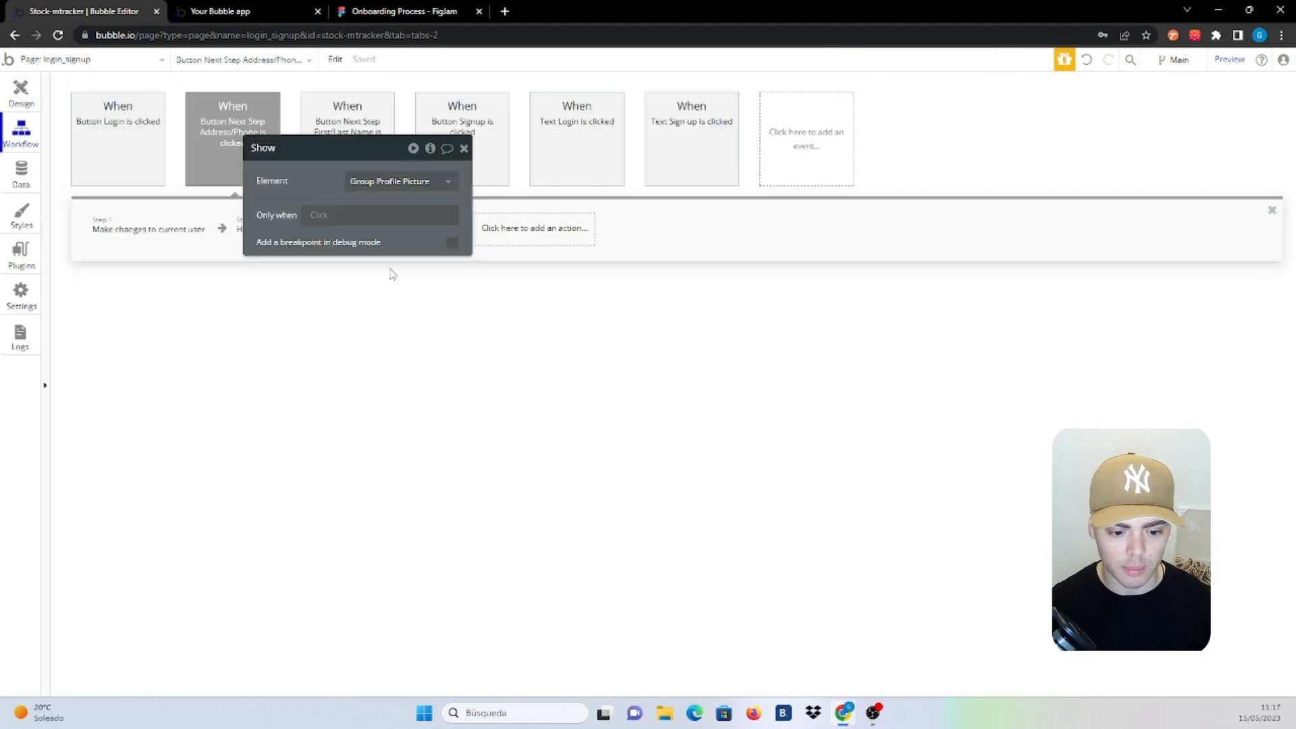
Add 'Make changes to current user' setting Picture to PictureUploader Profile Picture's value
{"action": "left_click", "coordinate": [146, 233]}
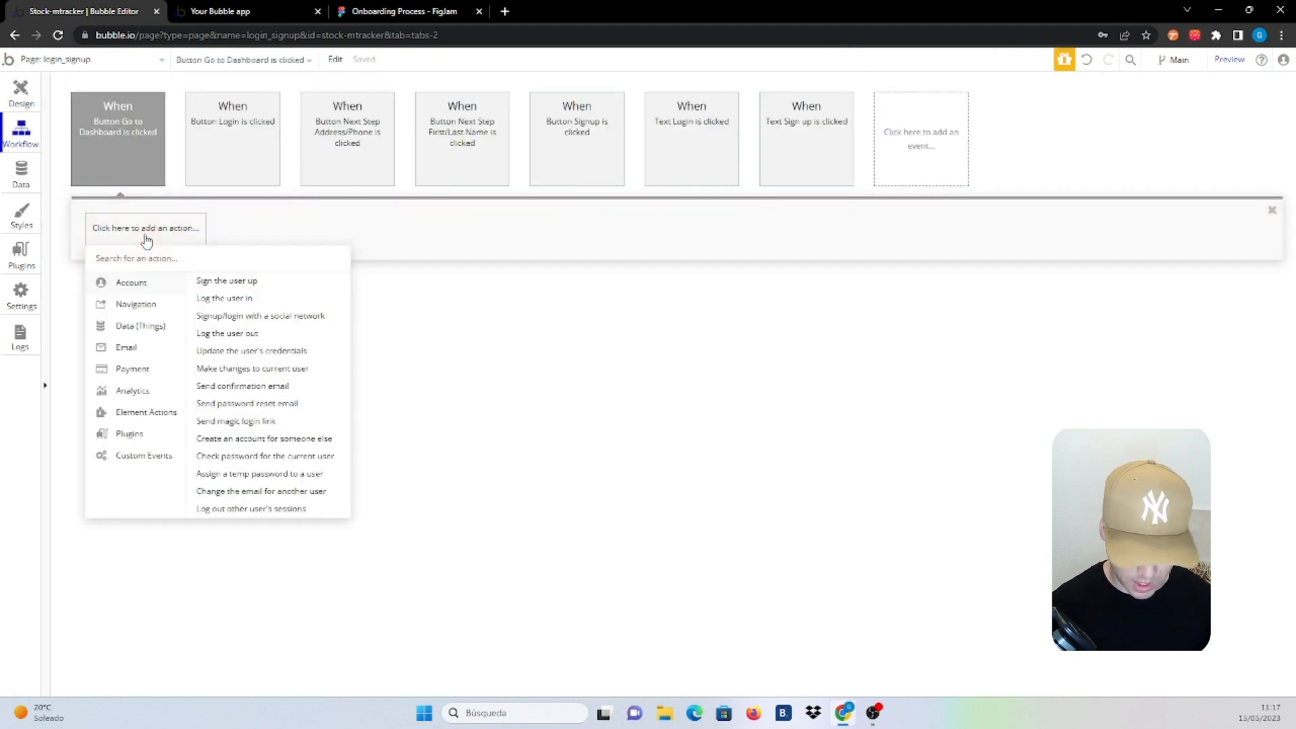
{"action": "type", "text": "make"}
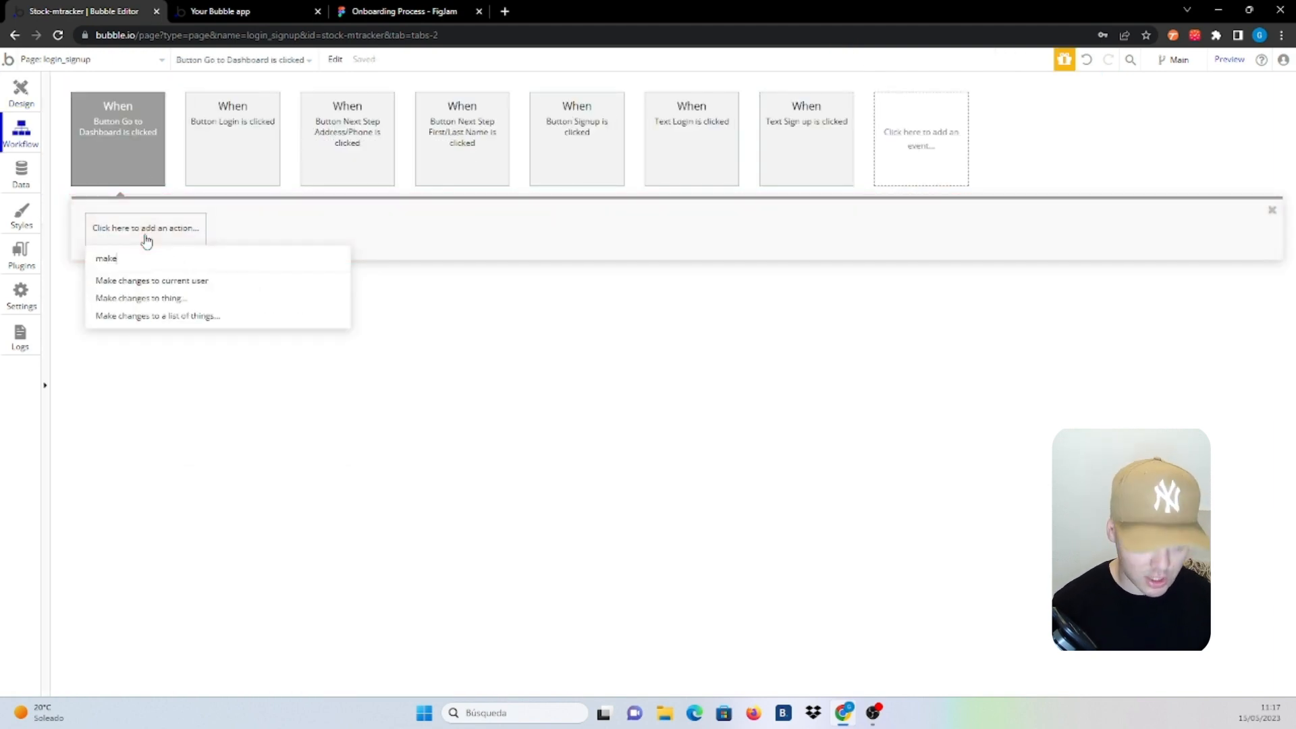
{"action": "left_click", "coordinate": [180, 282]}
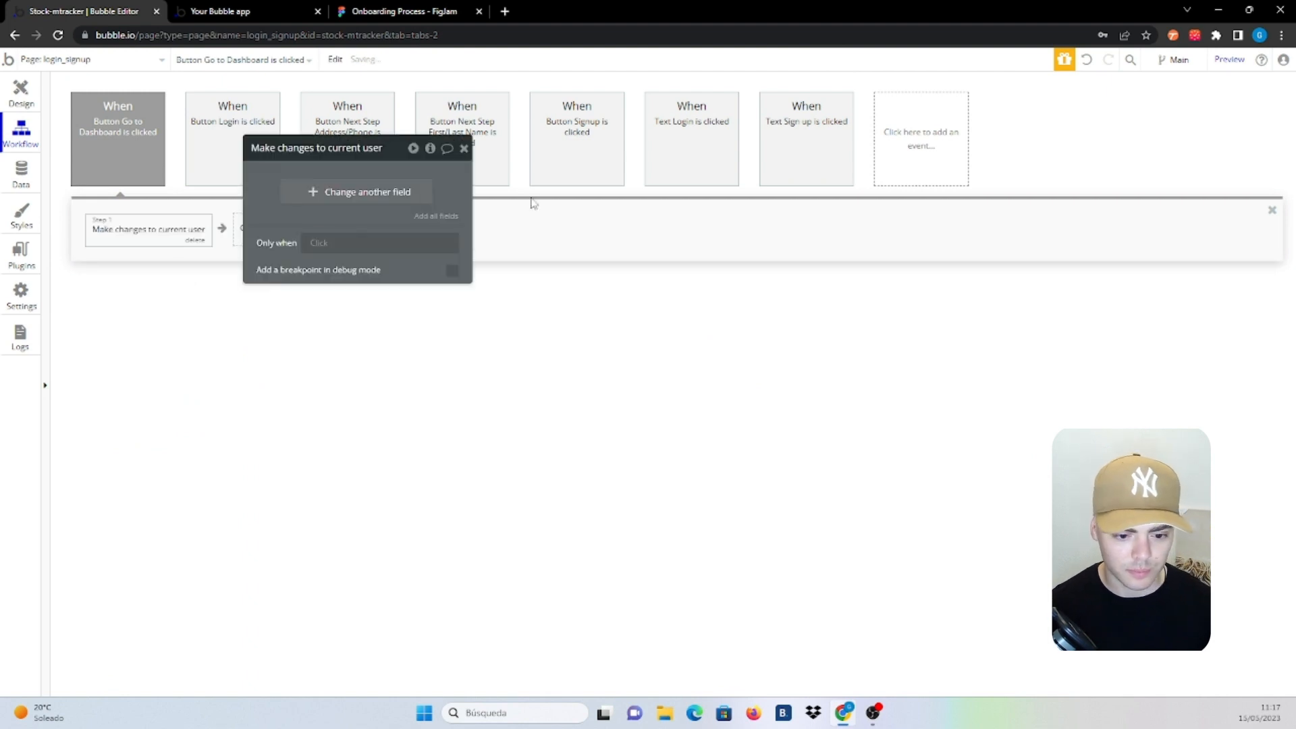
{"action": "left_click", "coordinate": [327, 196]}
{"action": "left_click", "coordinate": [310, 199]}
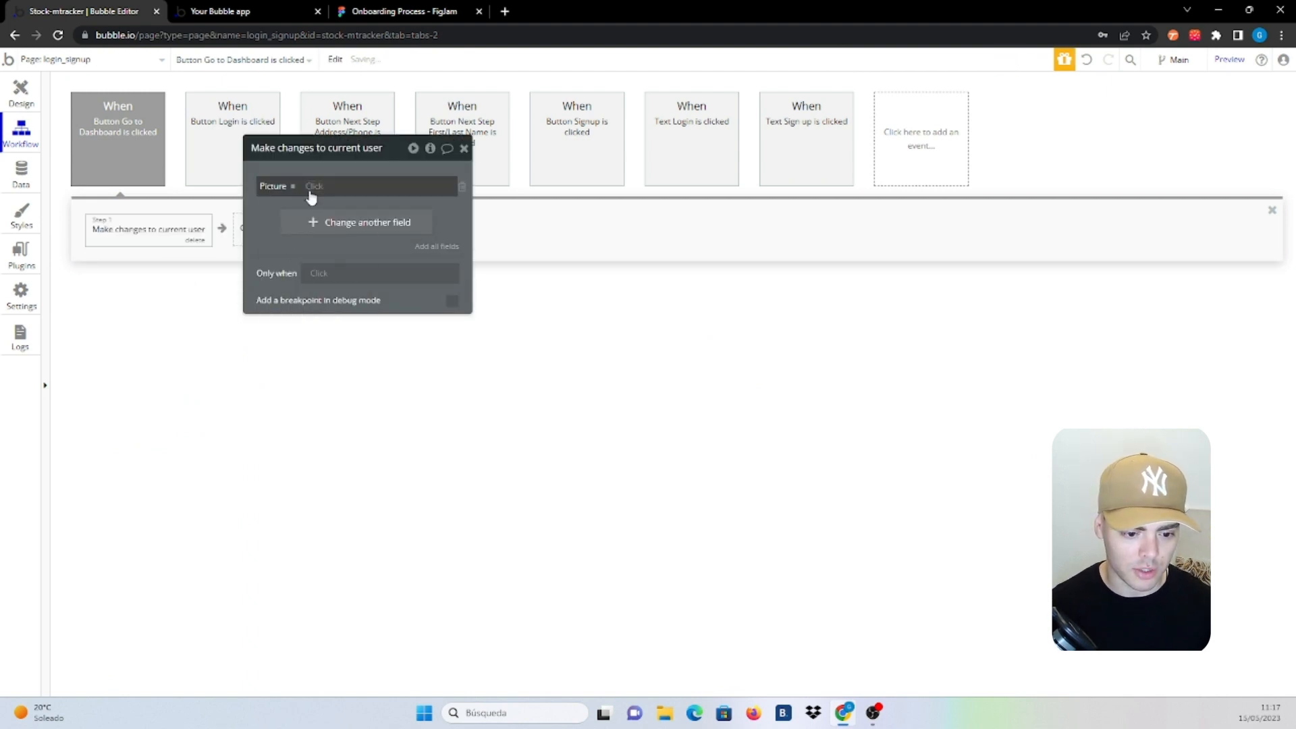
{"action": "left_click", "coordinate": [314, 189]}
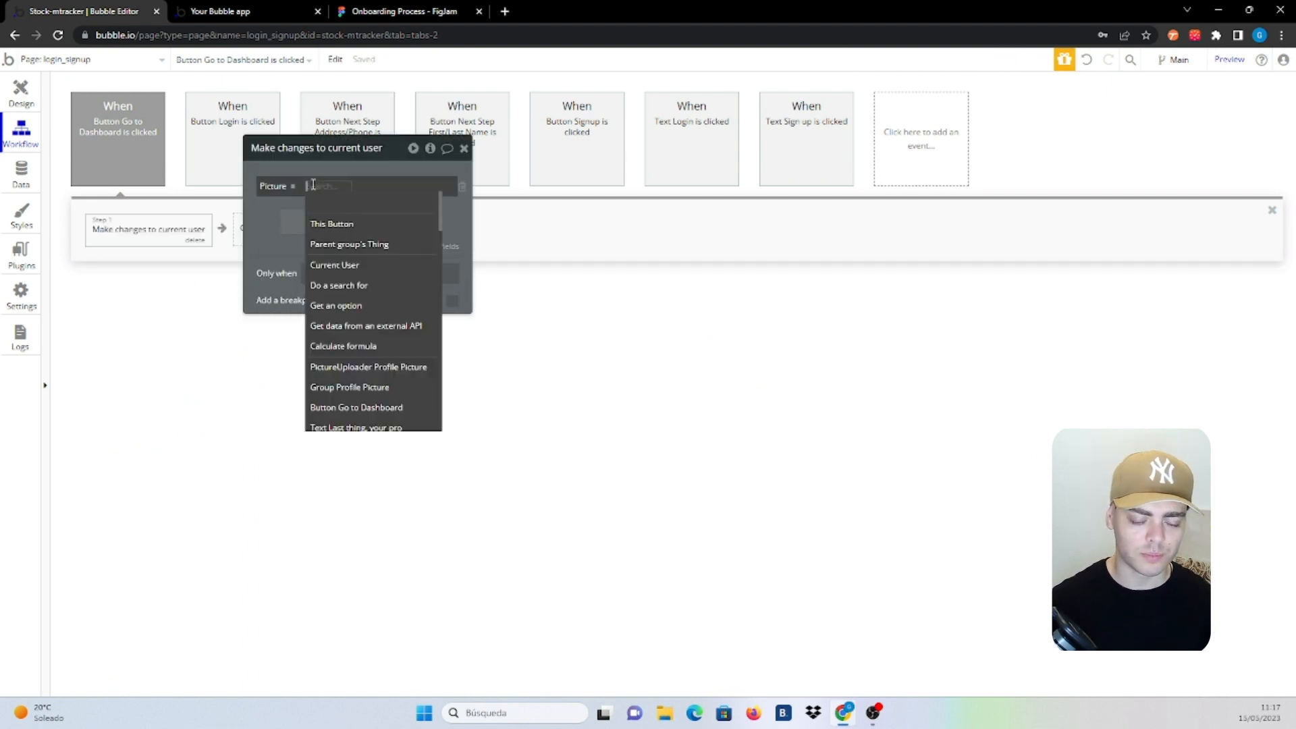
{"action": "left_click", "coordinate": [400, 374]}
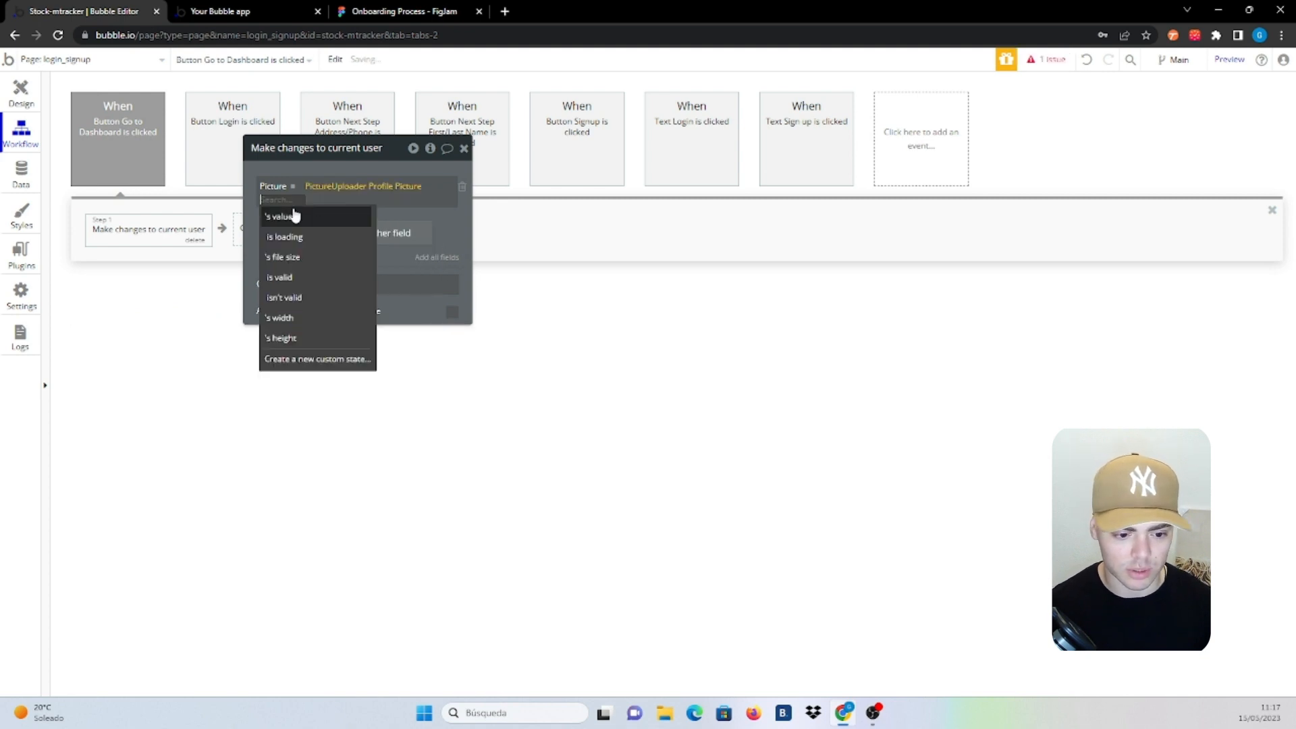
{"action": "left_click", "coordinate": [292, 211]}
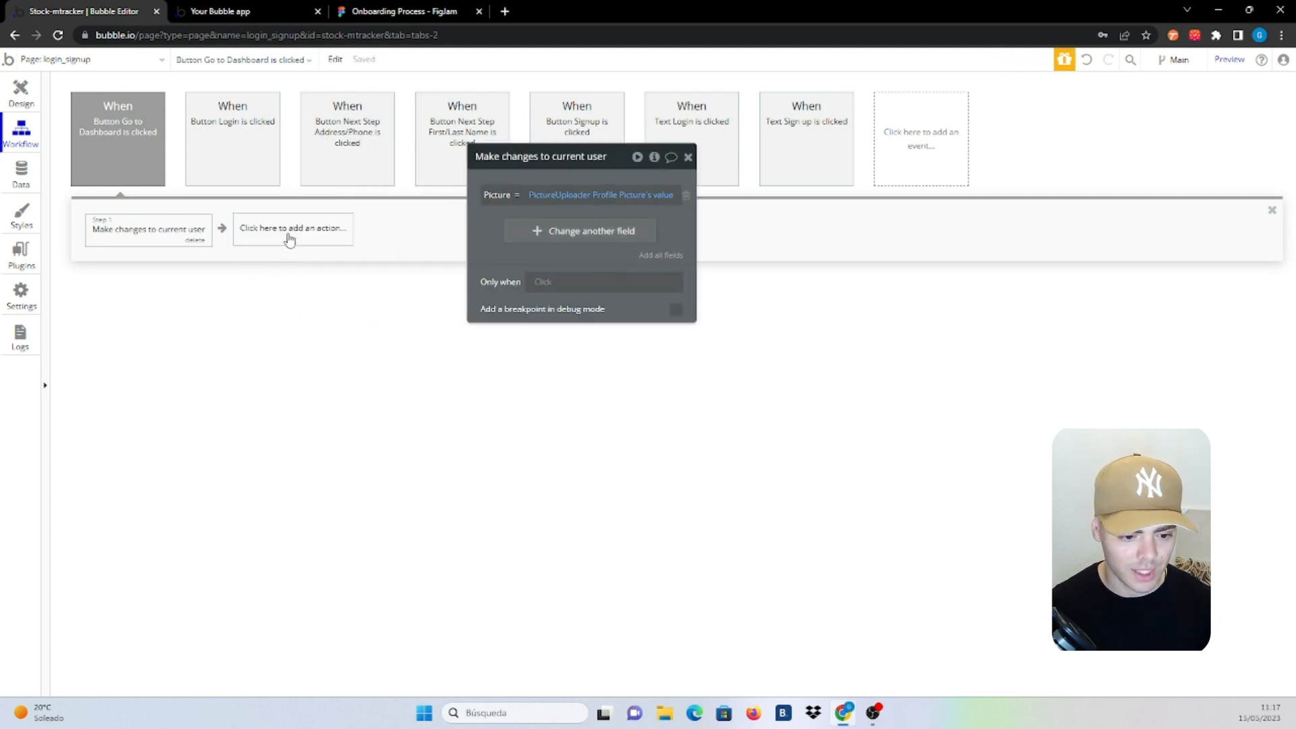
Add a Go to page action with destination dashboard, then switch to the preview
{"action": "left_click", "coordinate": [289, 237]}
{"action": "type", "text": "go"}
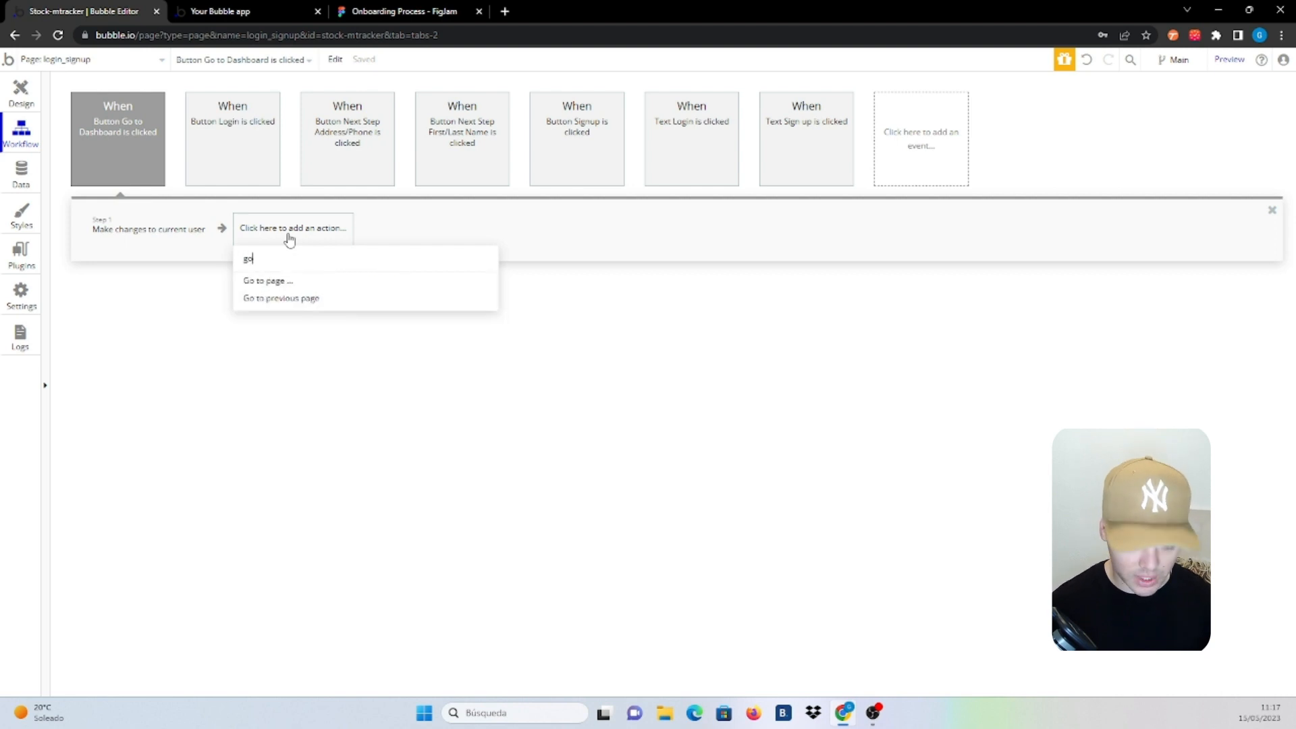
{"action": "type", "text": " t"}
{"action": "left_click", "coordinate": [286, 283]}
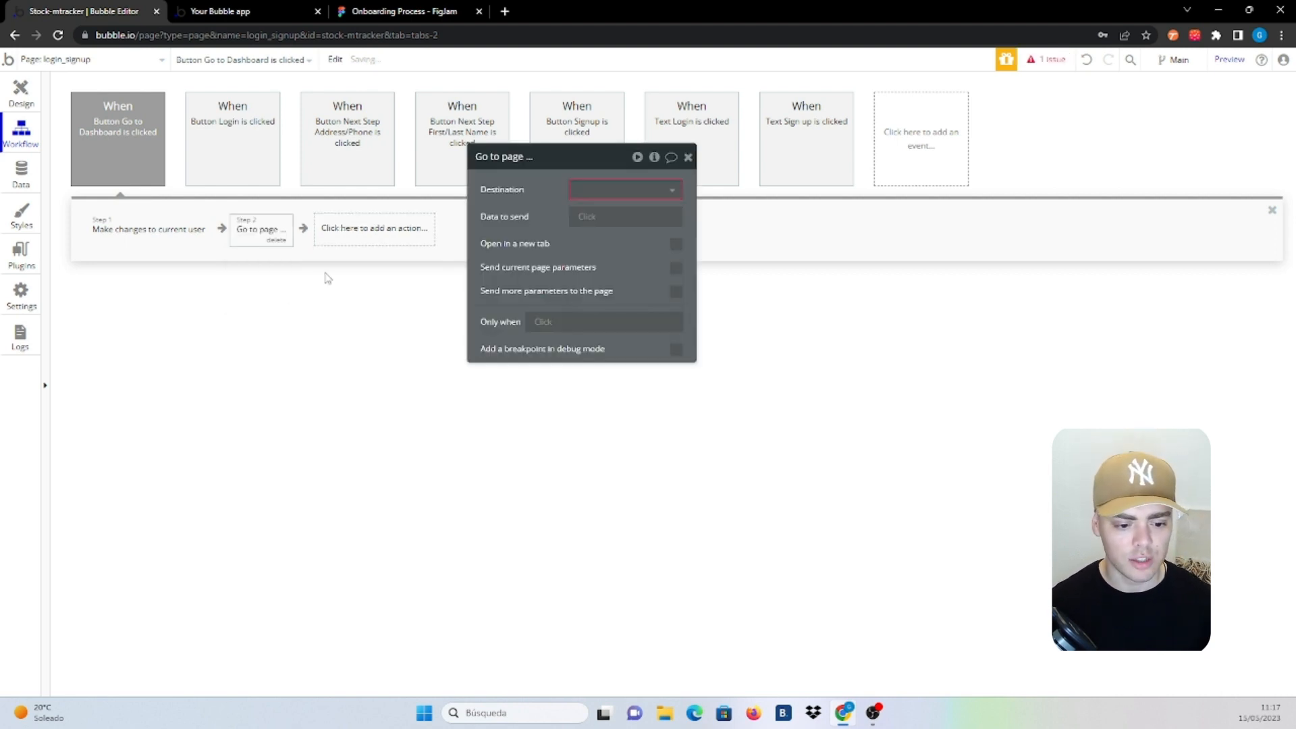
{"action": "left_click", "coordinate": [614, 190]}
{"action": "left_click", "coordinate": [604, 232]}
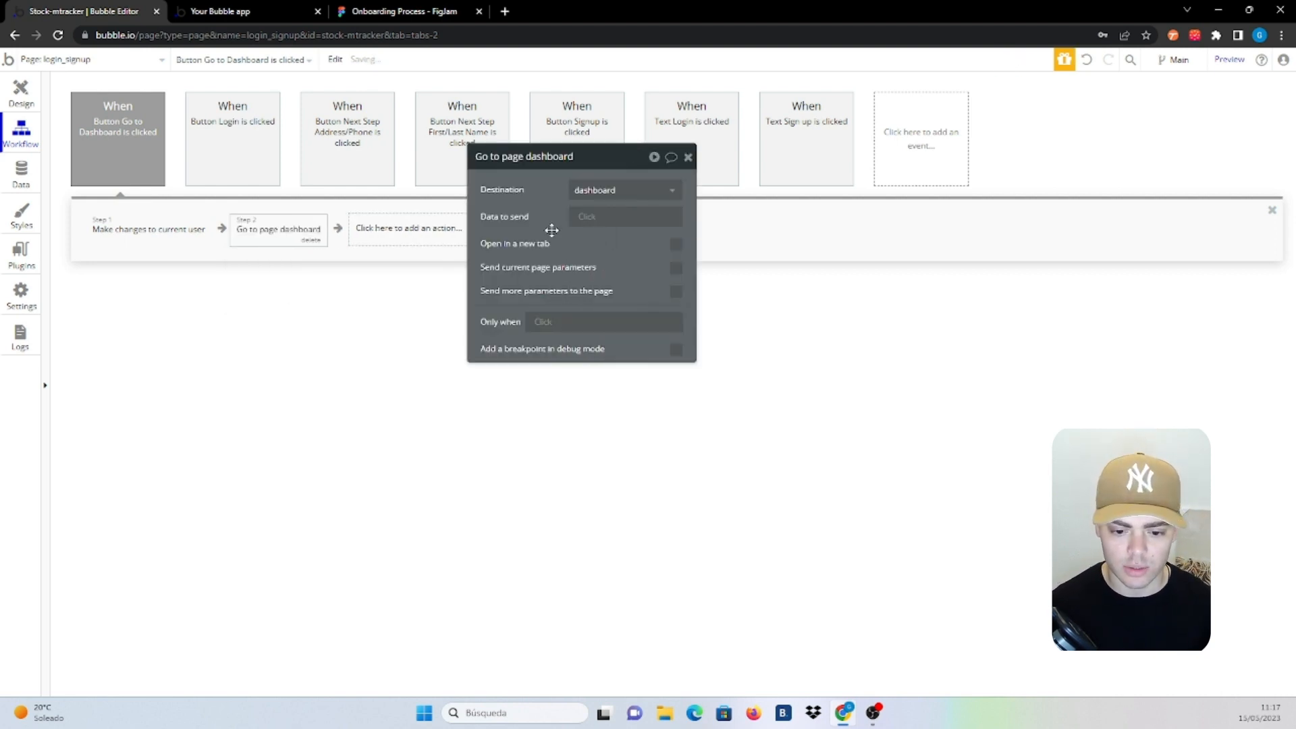
{"action": "left_click", "coordinate": [223, 11]}
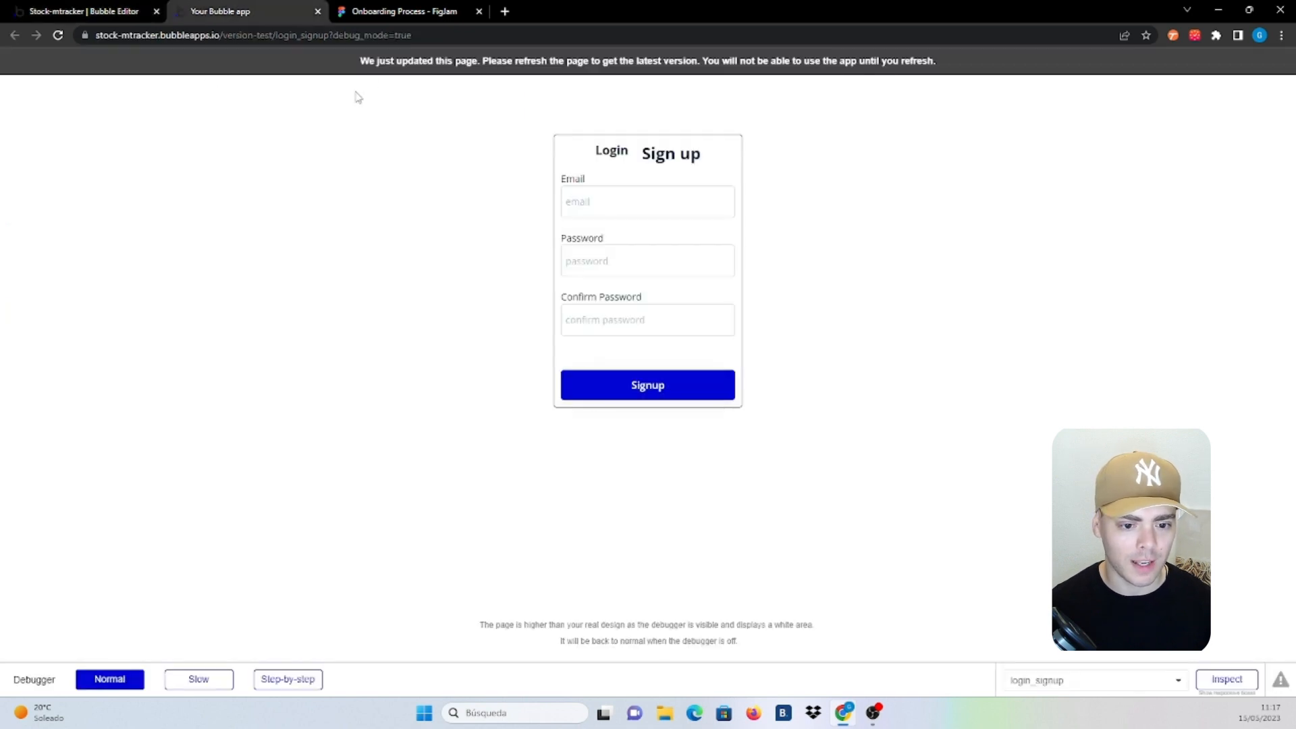
Reload the preview, switch to the sign-up form, and register a test email with a matching password
{"action": "left_click", "coordinate": [382, 70]}
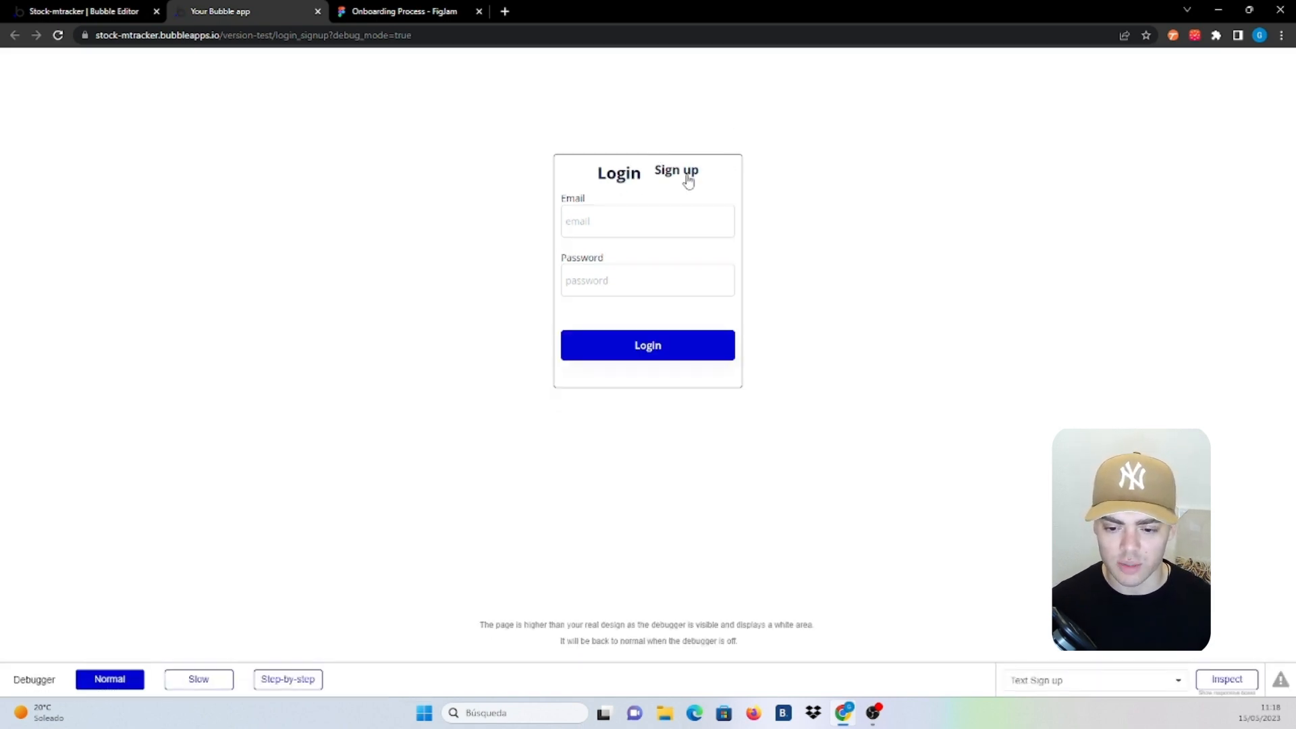
{"action": "left_click", "coordinate": [688, 180]}
{"action": "left_click", "coordinate": [682, 155]}
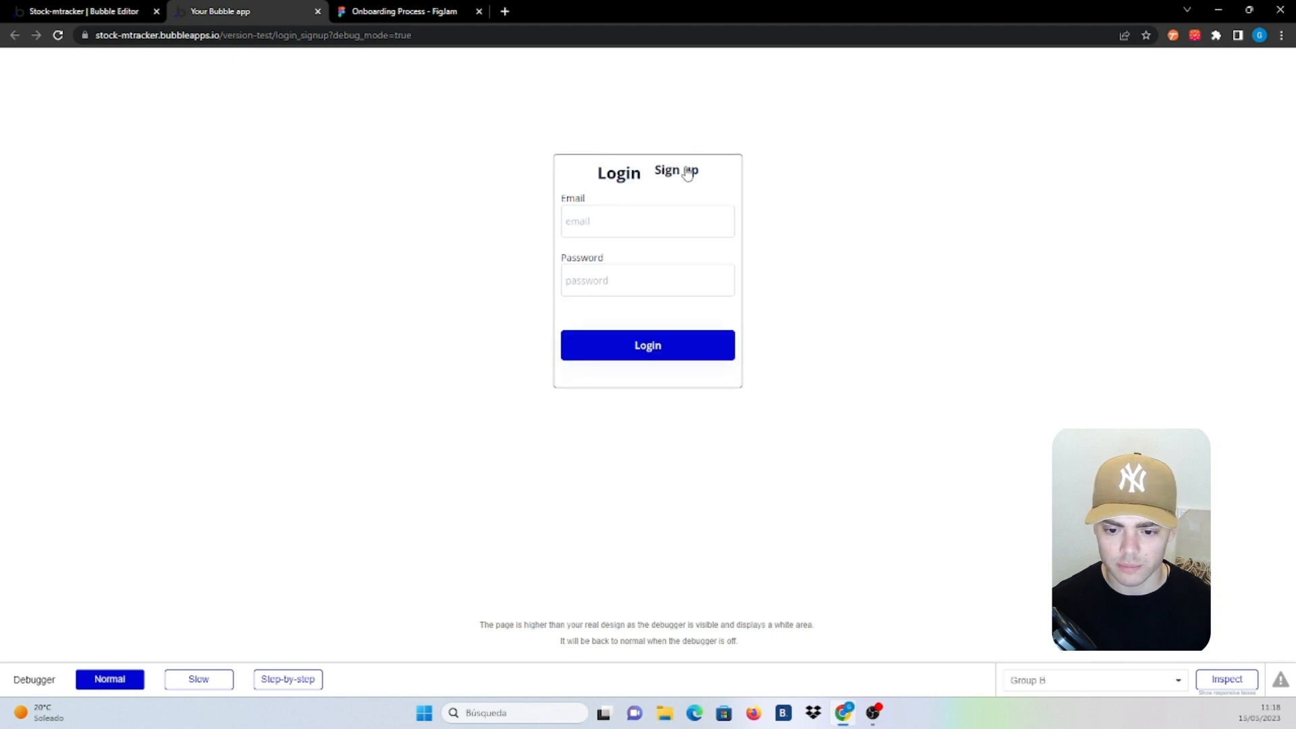
{"action": "left_click", "coordinate": [687, 172]}
{"action": "left_click", "coordinate": [618, 193]}
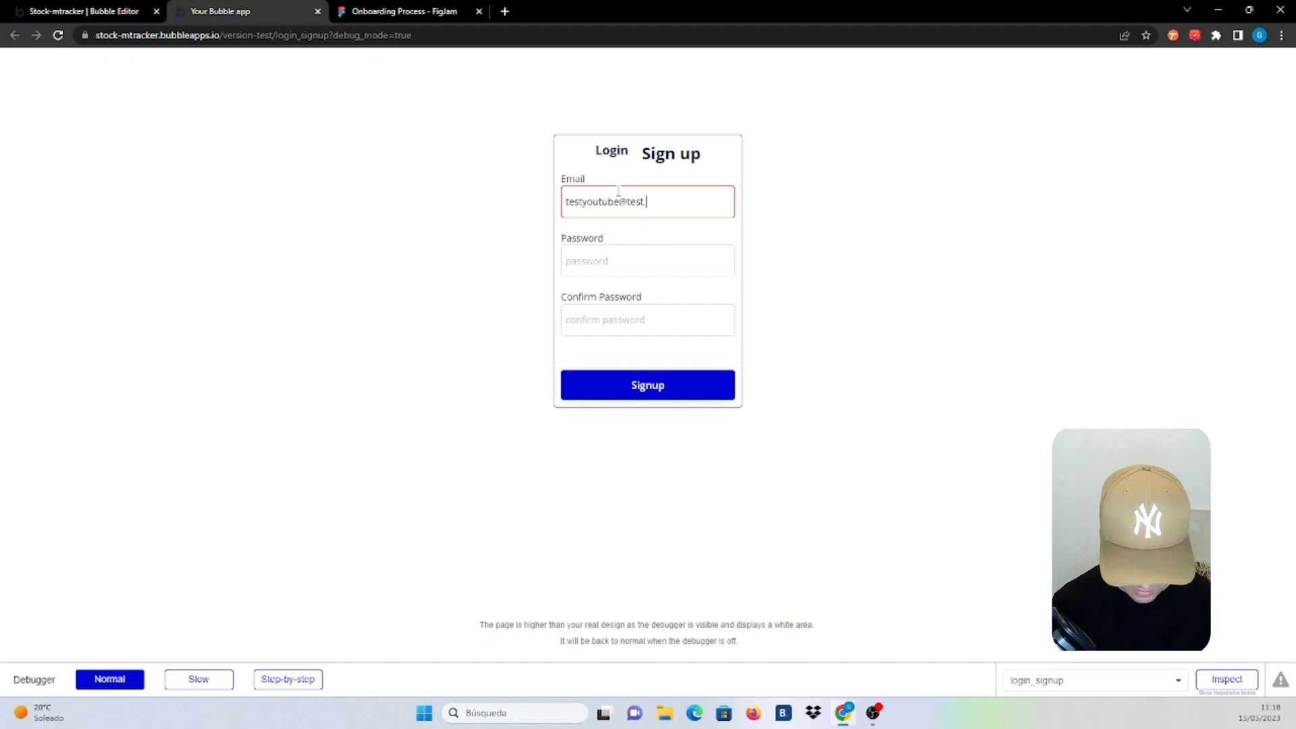
{"action": "left_click", "coordinate": [607, 251]}
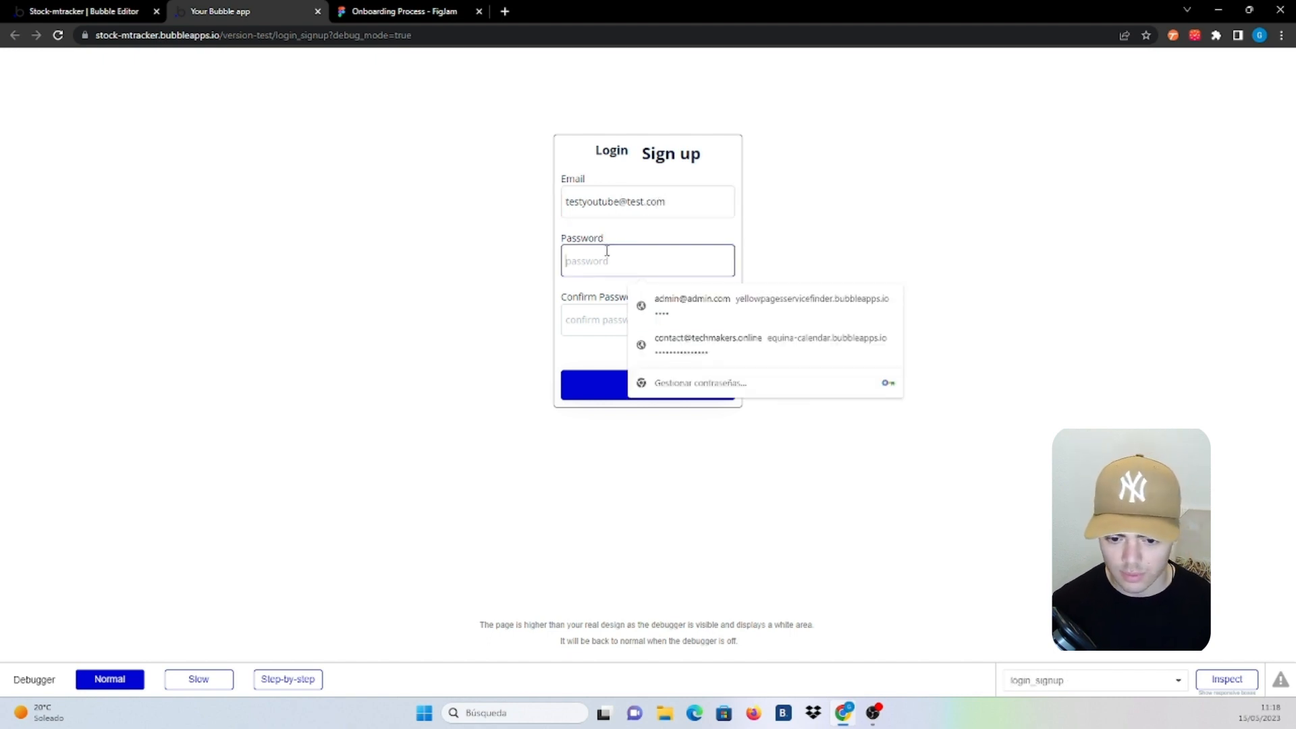
{"action": "type", "text": "1234"}
{"action": "left_click", "coordinate": [602, 315]}
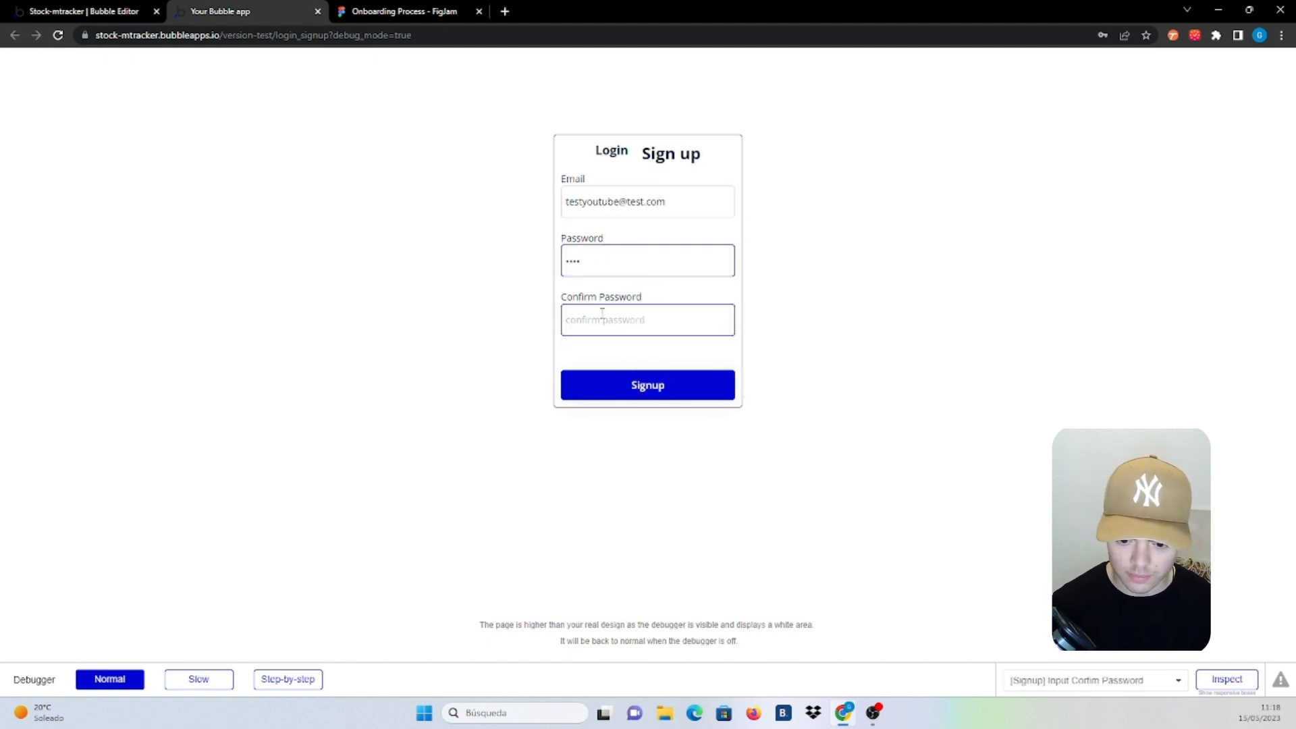
{"action": "type", "text": "1234"}
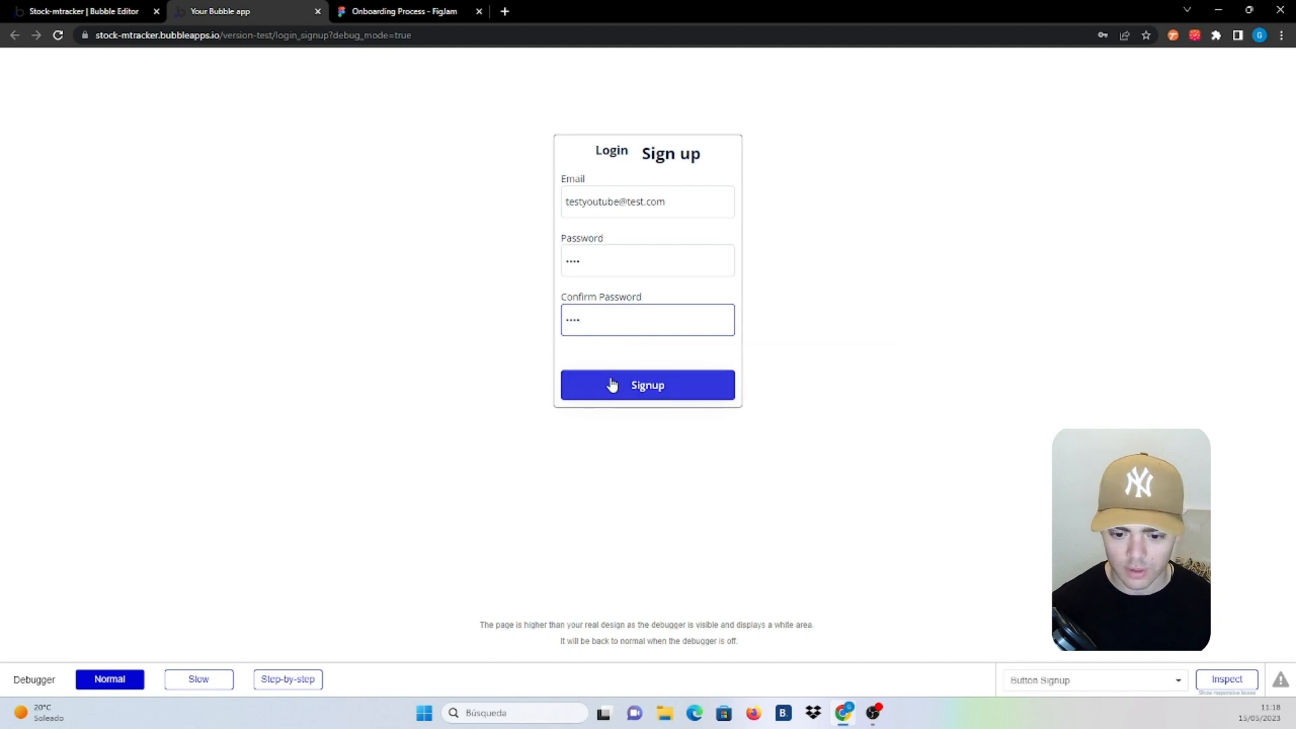
{"action": "left_click", "coordinate": [614, 384]}
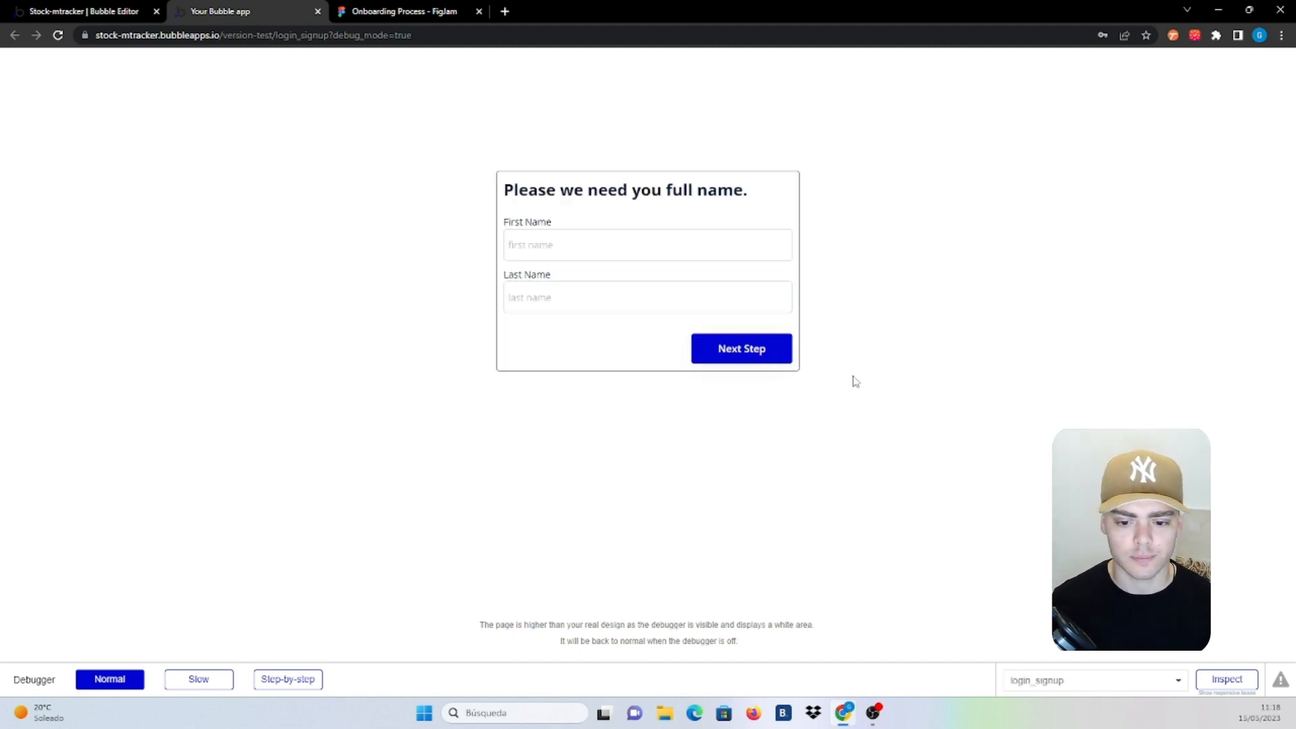
Enter a first and last name and continue to the address and phone step
{"action": "left_click", "coordinate": [565, 244]}
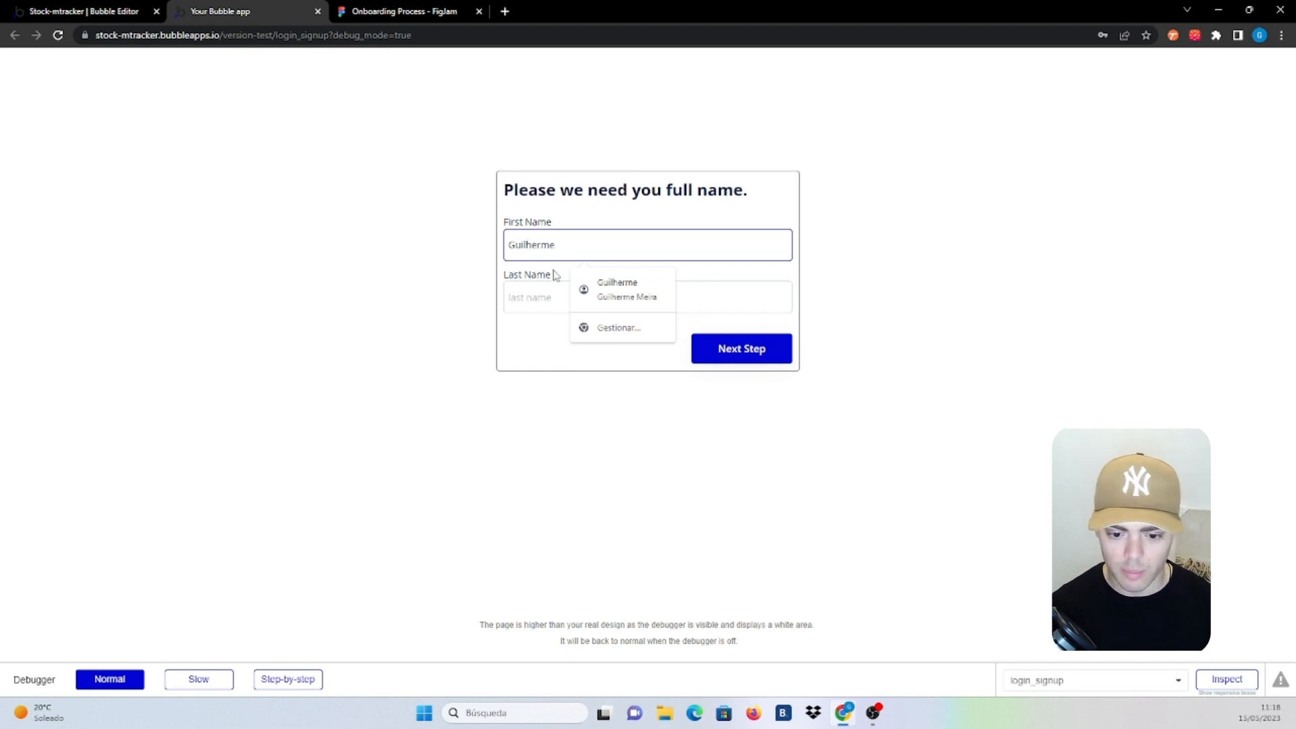
{"action": "left_click", "coordinate": [545, 295]}
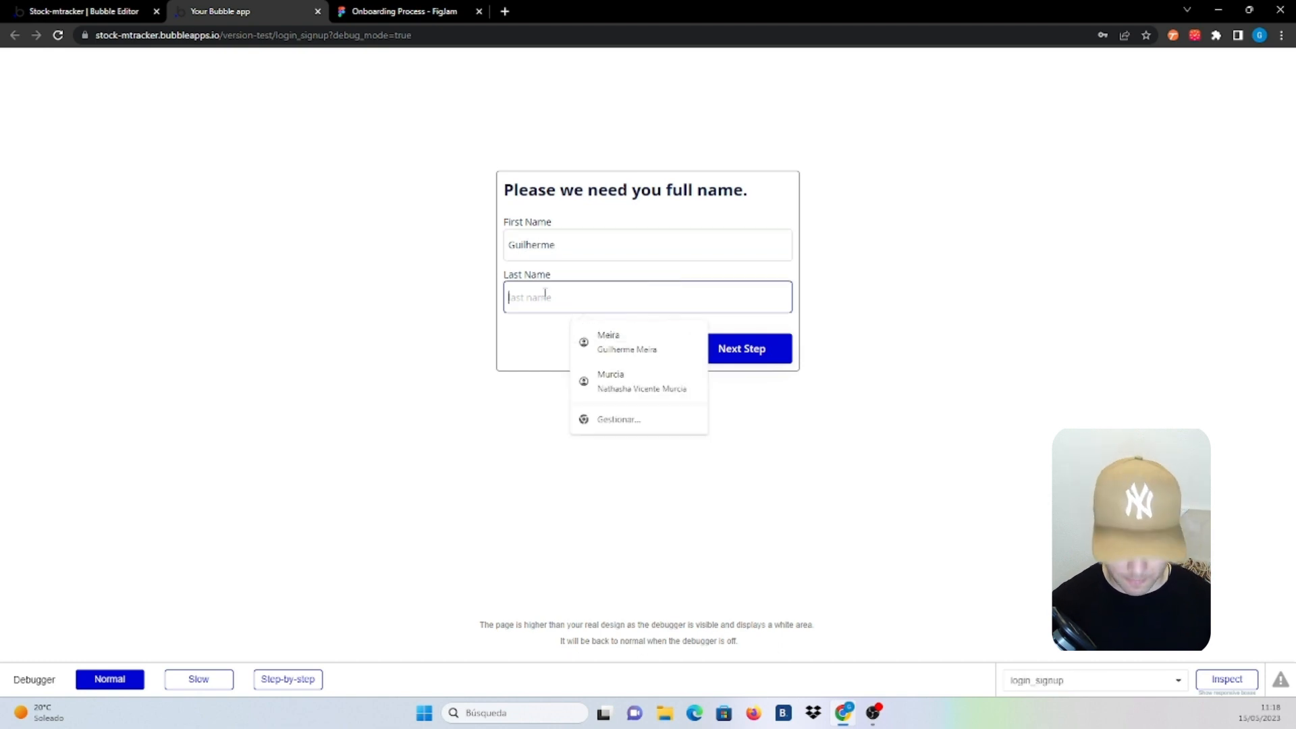
{"action": "left_click", "coordinate": [728, 348]}
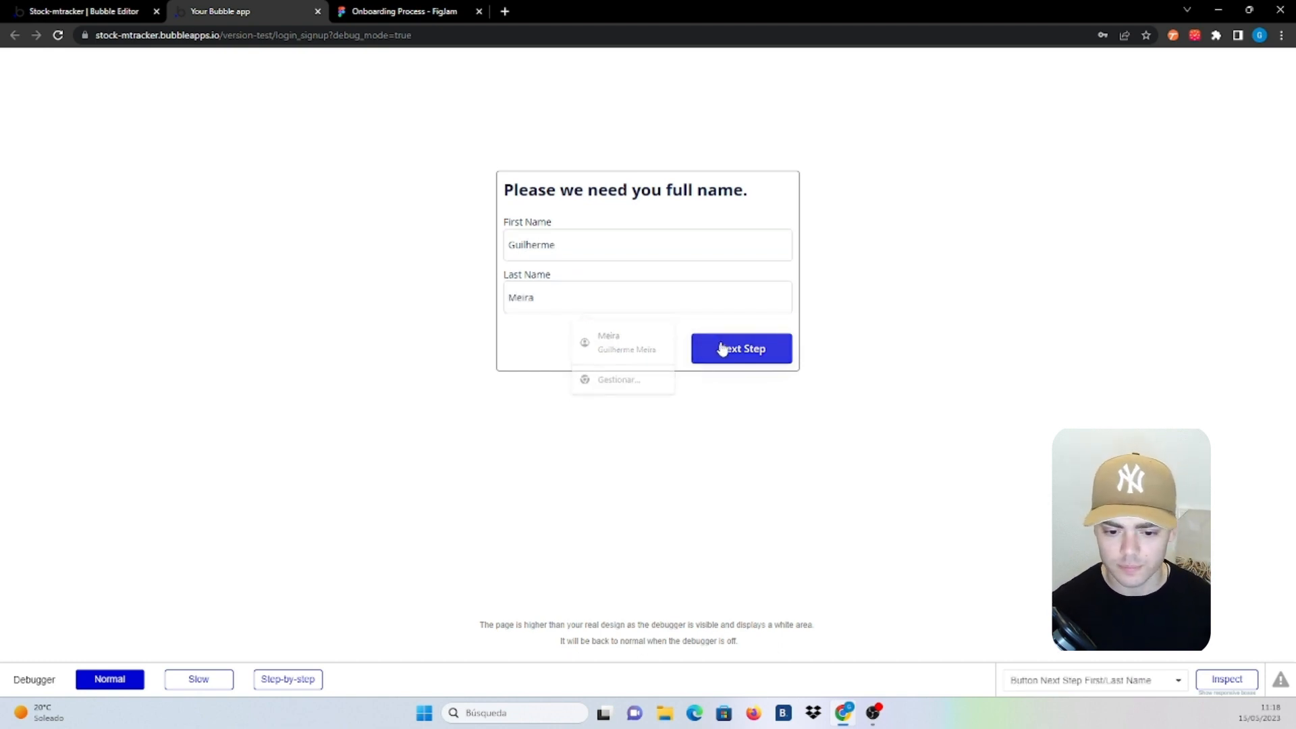
Enter an address and a phone number, then continue to the profile picture step
{"action": "left_click", "coordinate": [627, 266]}
{"action": "type", "text": "New yo"}
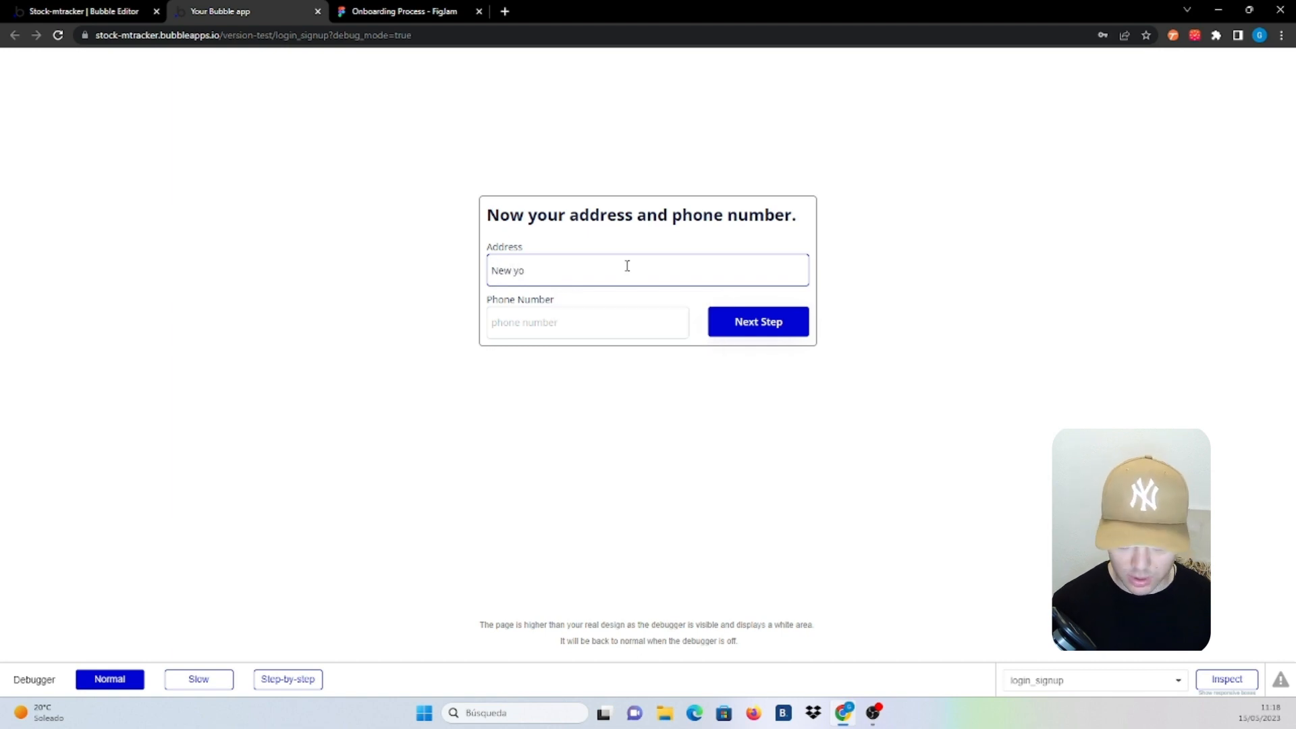
{"action": "key", "text": "BackSpace"}
{"action": "type", "text": "York"}
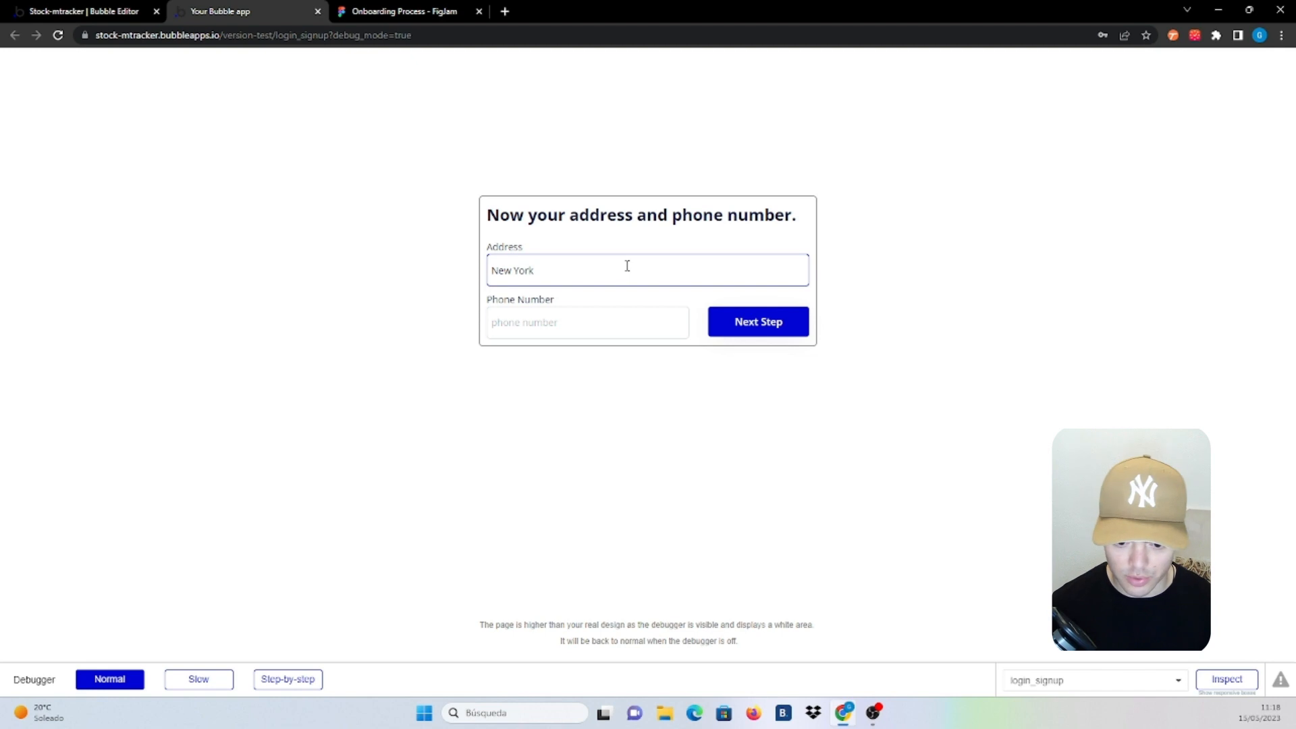
{"action": "left_click", "coordinate": [581, 335]}
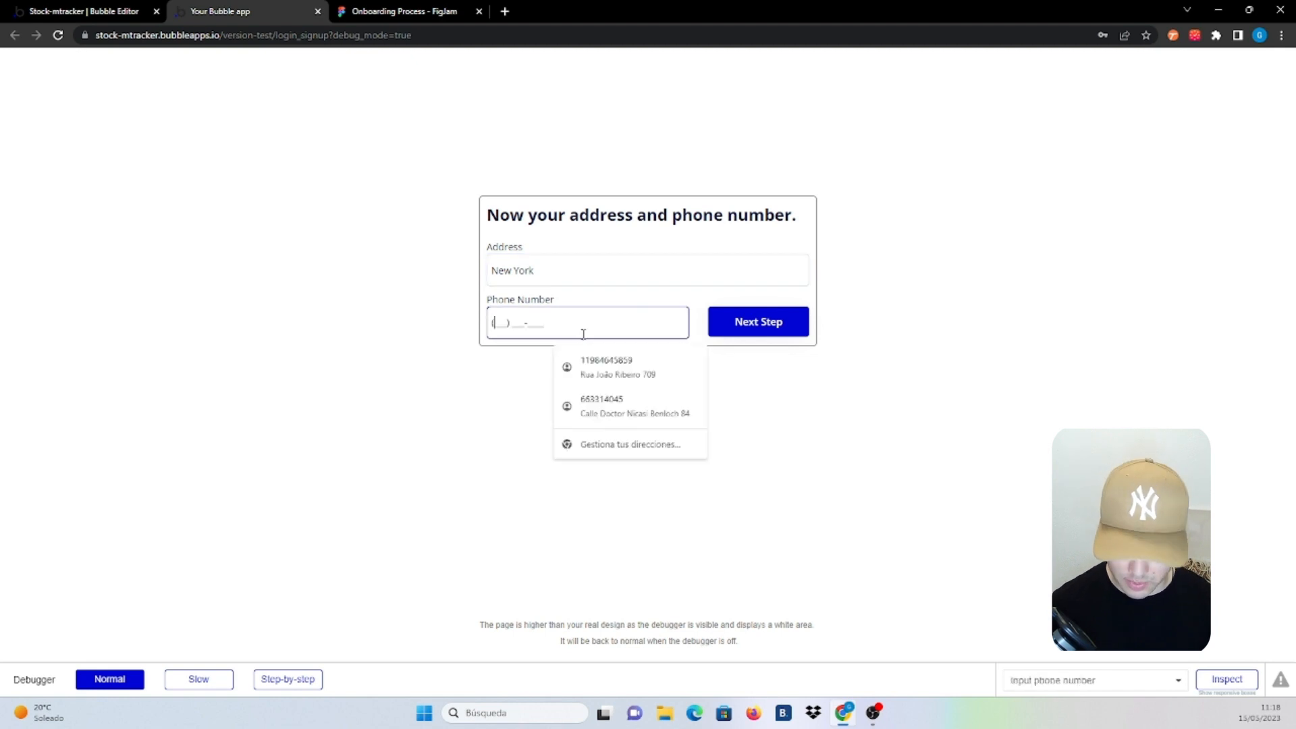
{"action": "type", "text": "12345678"}
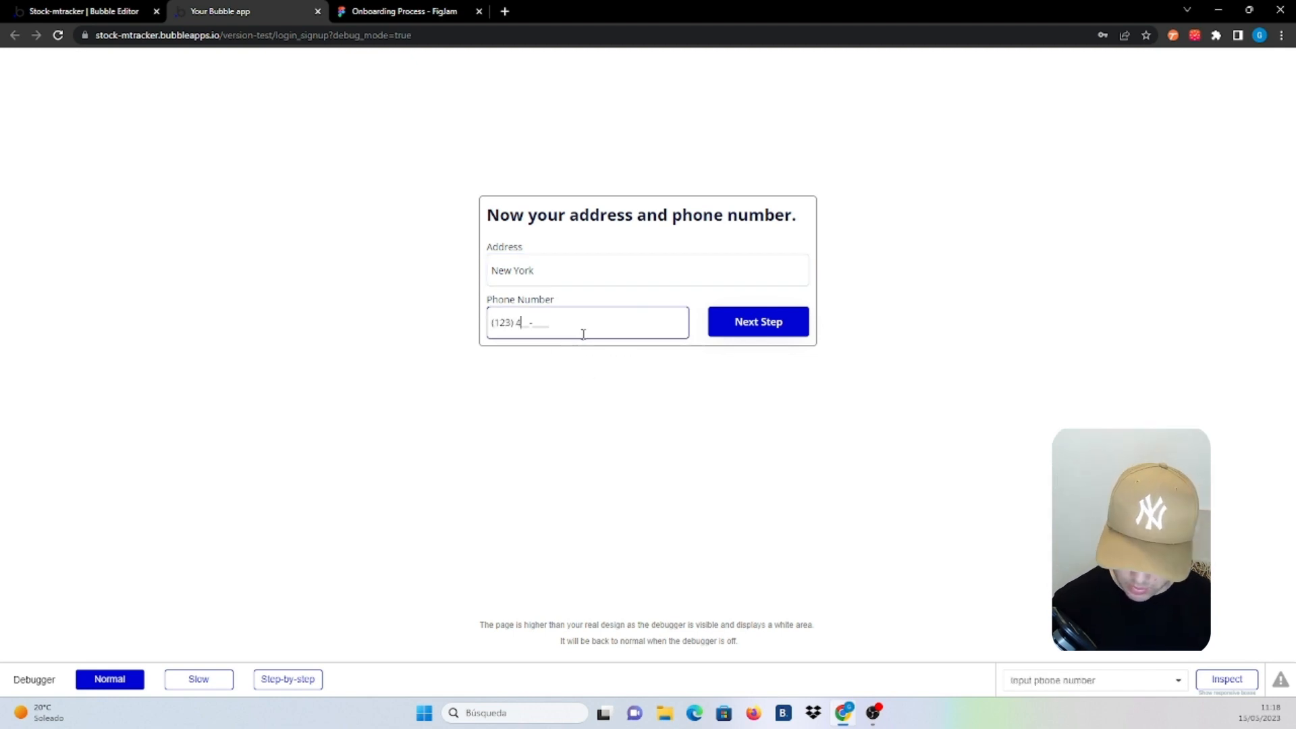
{"action": "type", "text": "9"}
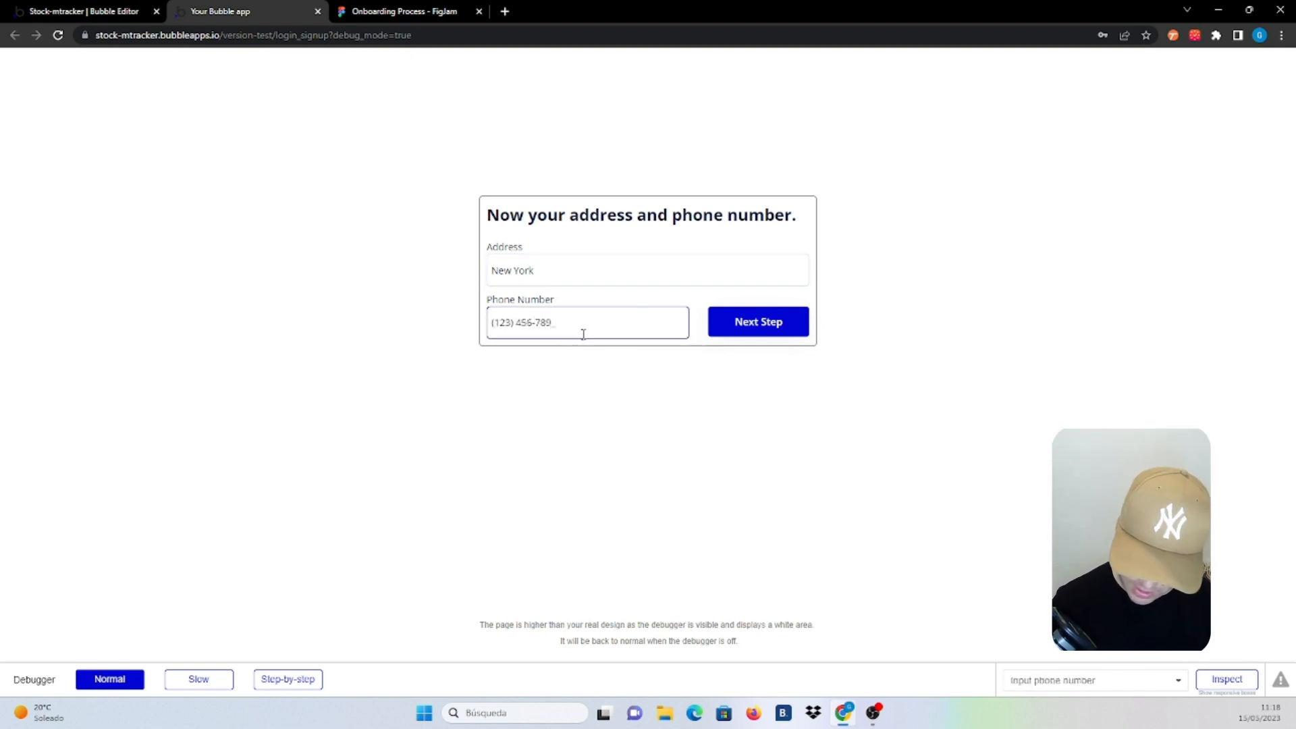
{"action": "type", "text": "0"}
{"action": "left_click", "coordinate": [781, 324]}
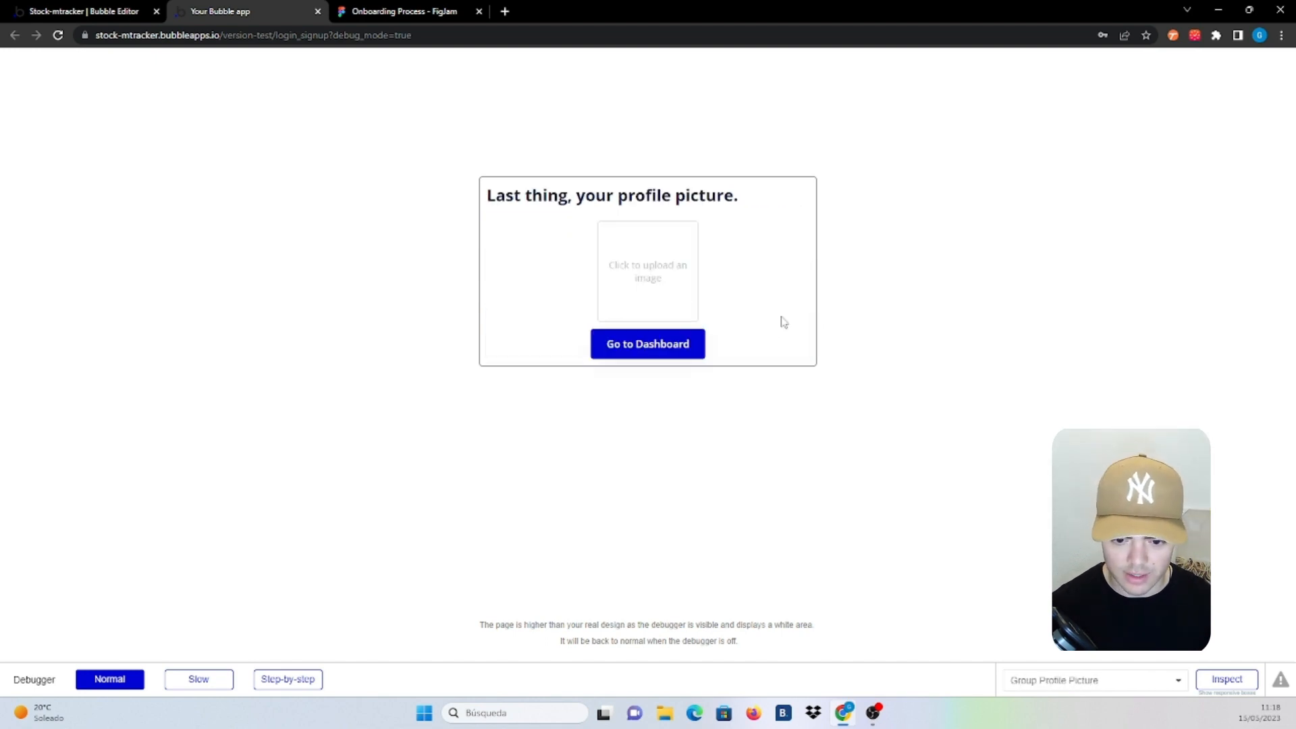
Upload the portrait photo as profile picture, reach the dashboard, then switch to the FigJam Onboarding Process board
{"action": "left_click", "coordinate": [645, 272]}
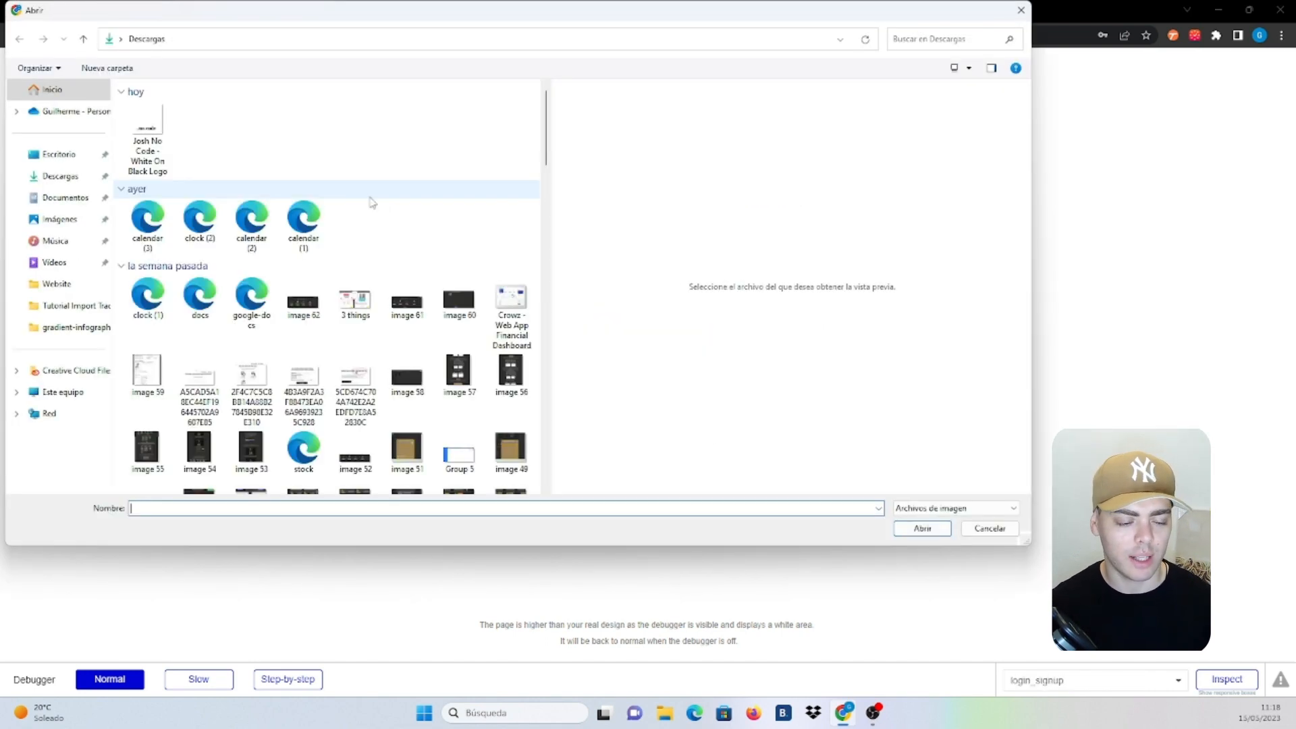
{"action": "scroll", "coordinate": [321, 200], "scroll_direction": "down", "scroll_amount": 10}
{"action": "scroll", "coordinate": [408, 268], "scroll_direction": "down", "scroll_amount": 5}
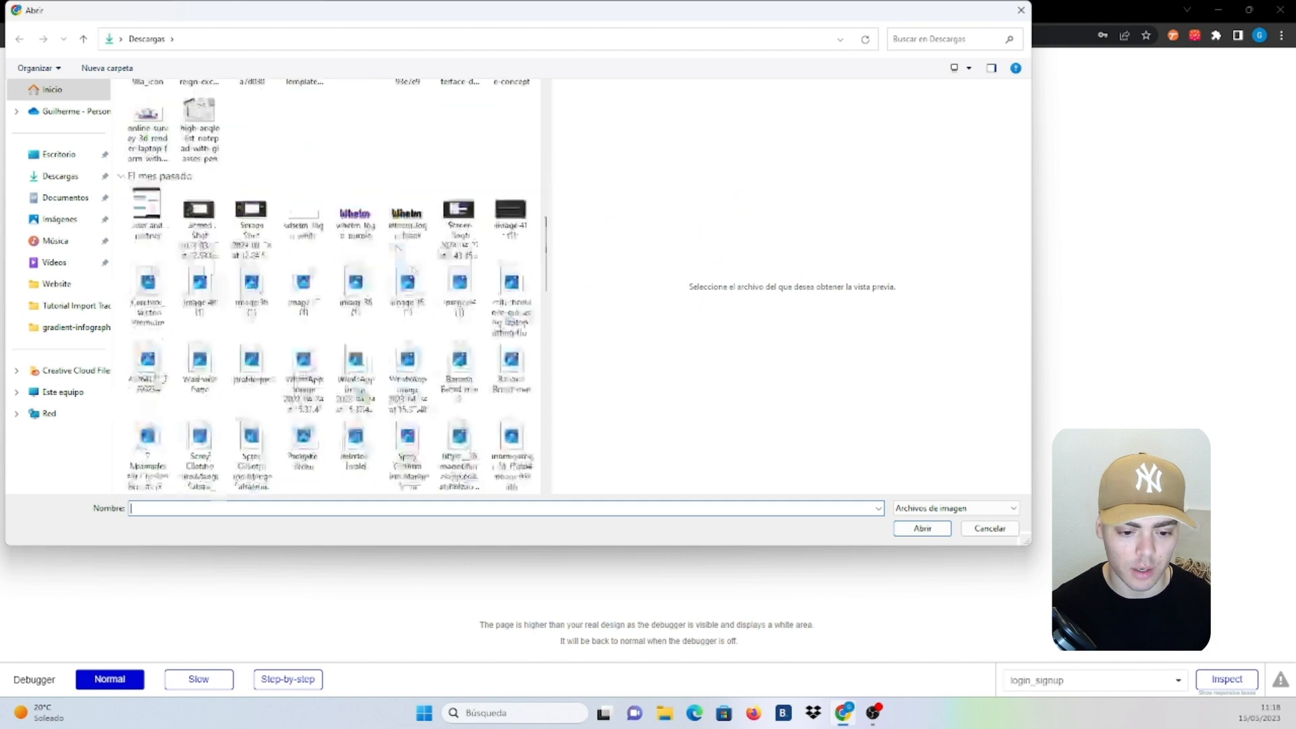
{"action": "left_click", "coordinate": [407, 183]}
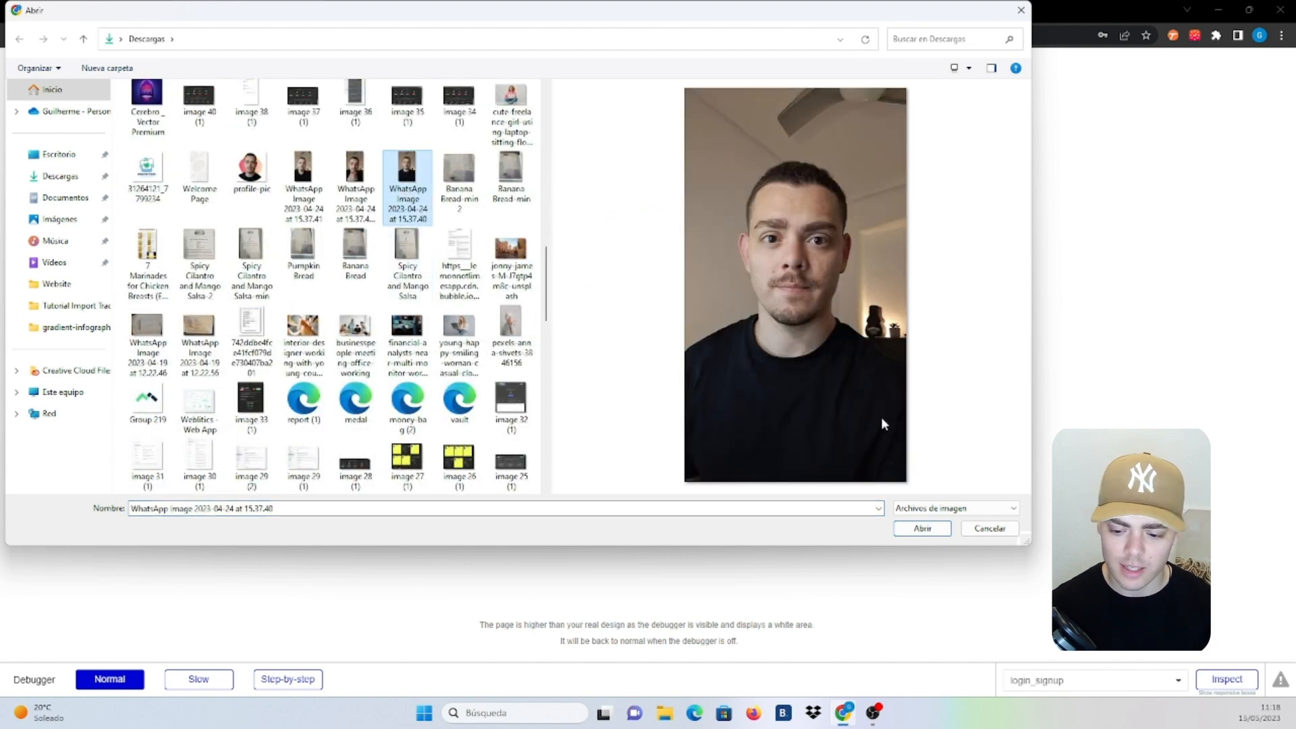
{"action": "left_click", "coordinate": [914, 527]}
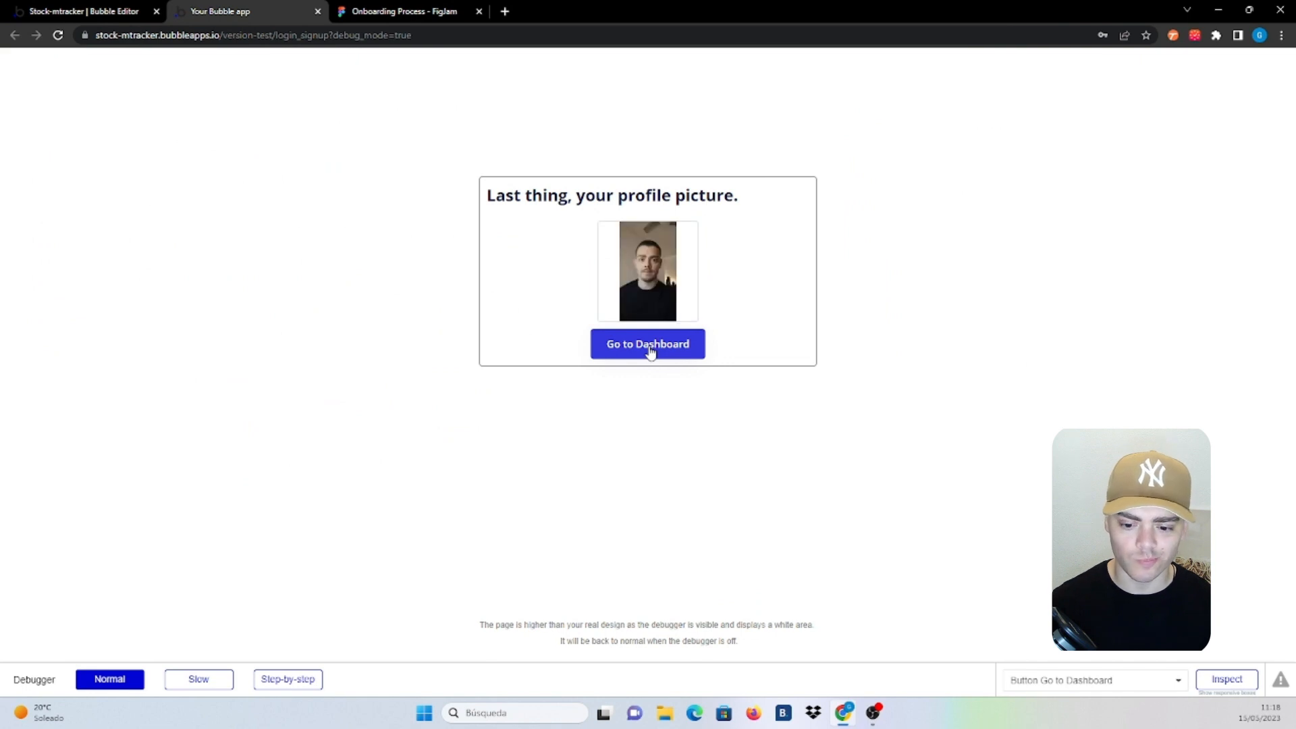
{"action": "left_click", "coordinate": [650, 347]}
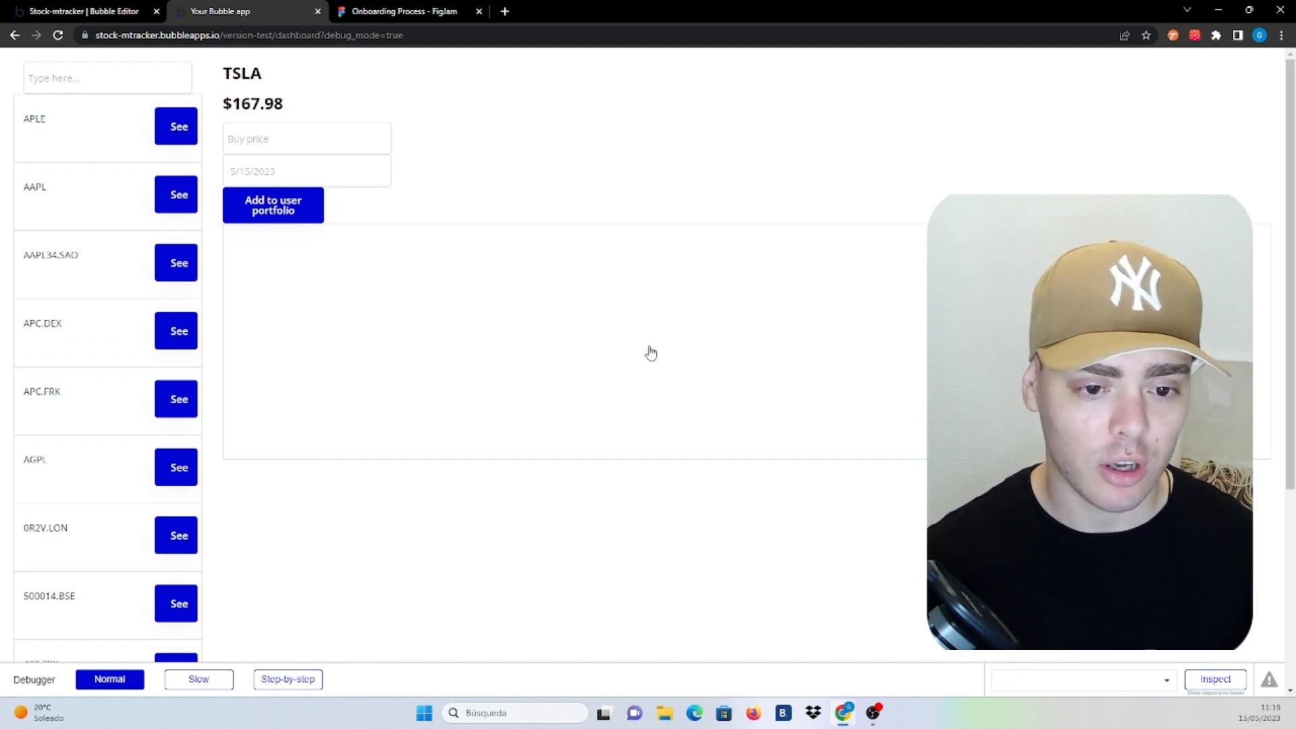
{"action": "left_click", "coordinate": [407, 11]}
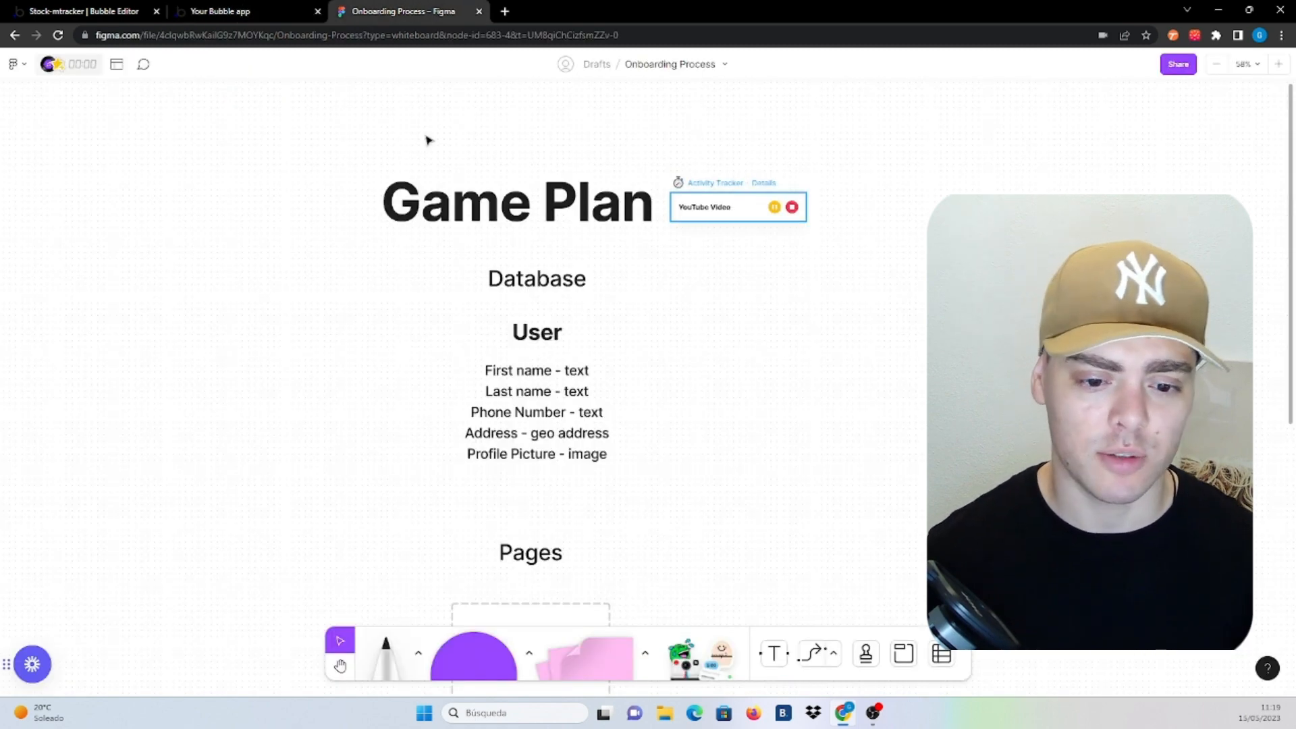
Stop the Activity Tracker timer, logging the YouTube Video activity at 25:59
{"action": "left_click", "coordinate": [793, 209]}
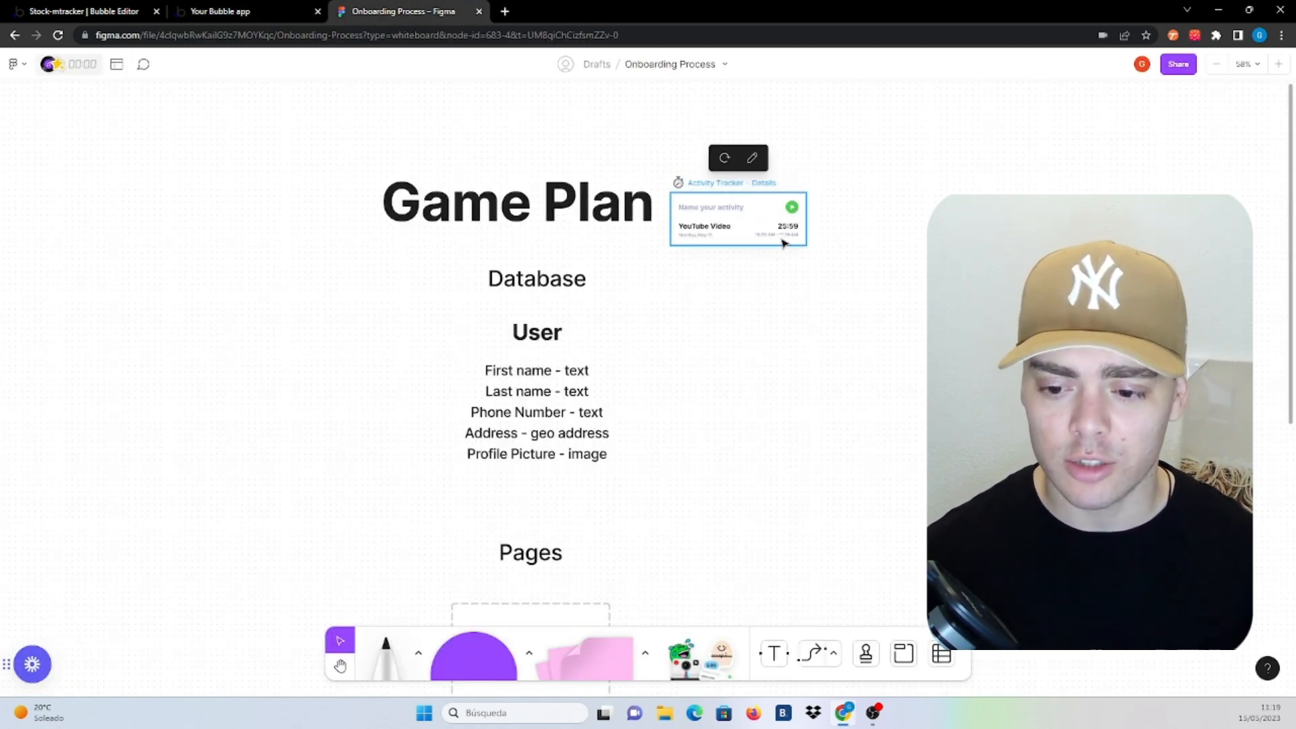